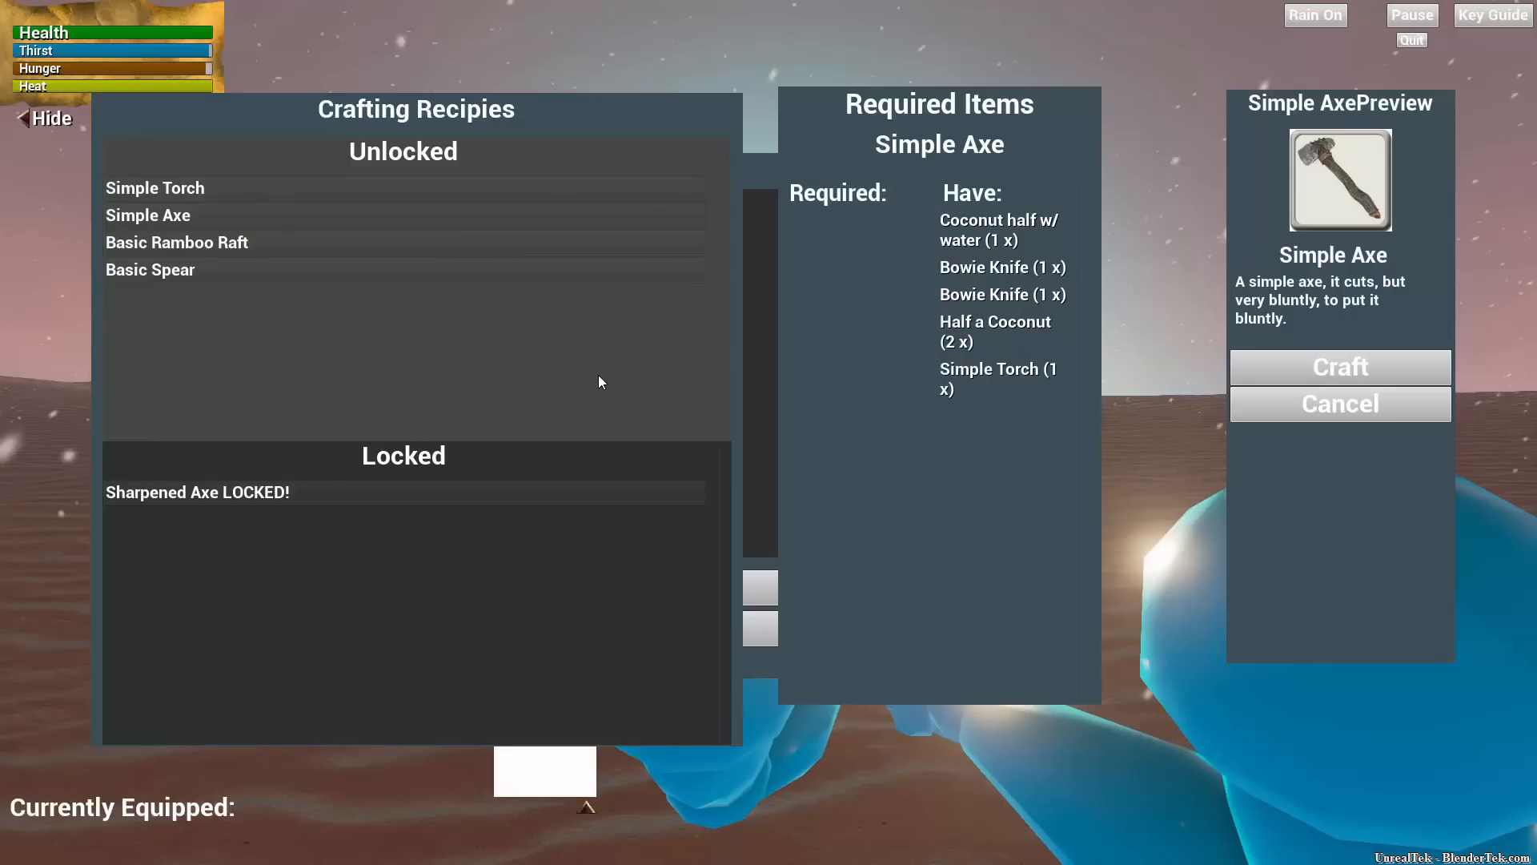
Close the crafting and inventory windows in the finished game demo and leave the game
{"action": "key", "text": "i"}
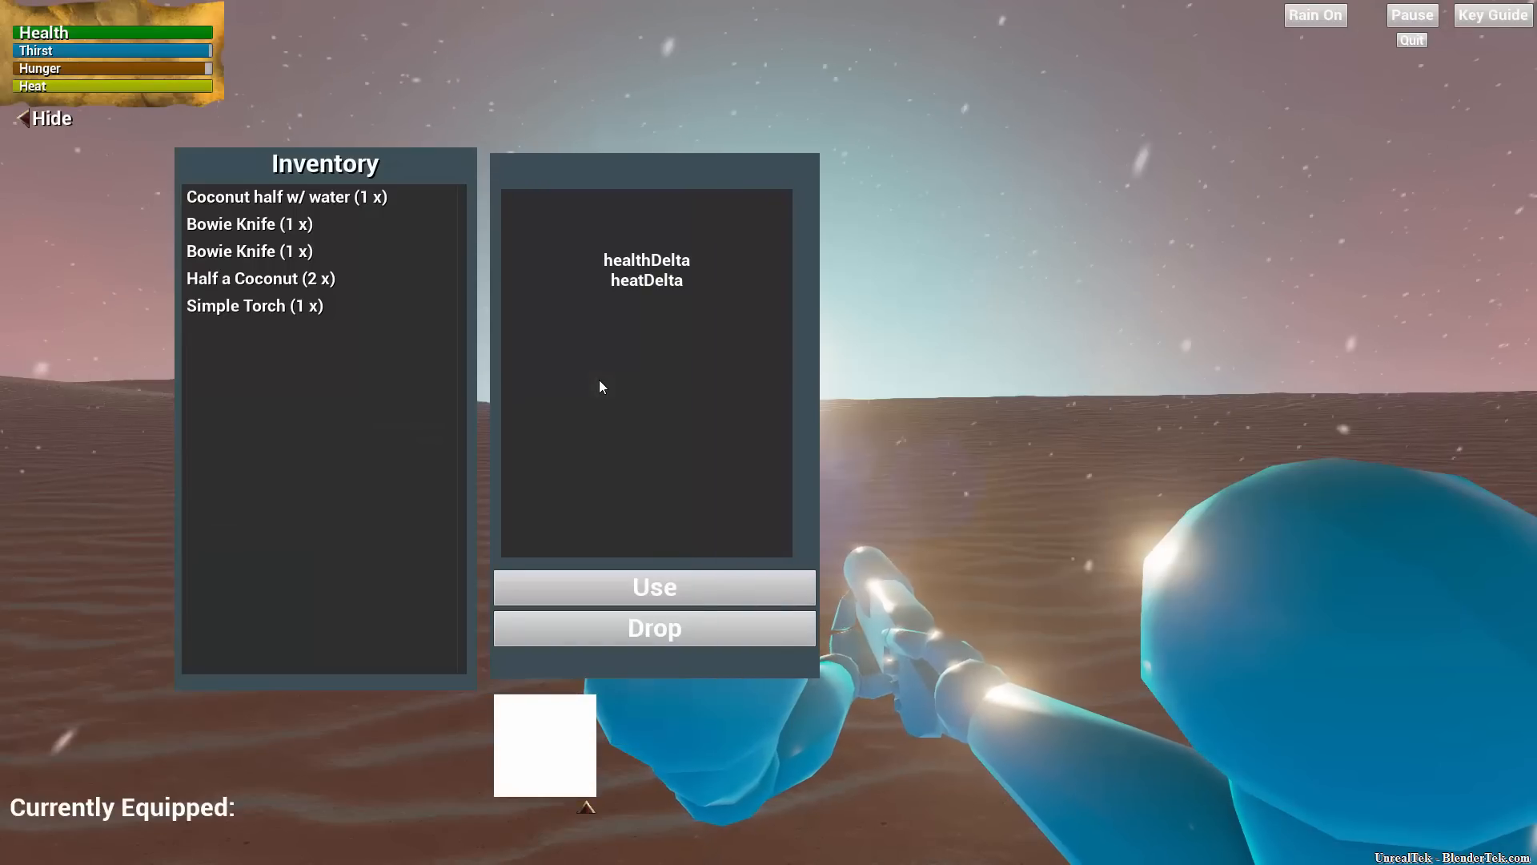
{"action": "key", "text": "i"}
{"action": "key", "text": "Escape"}
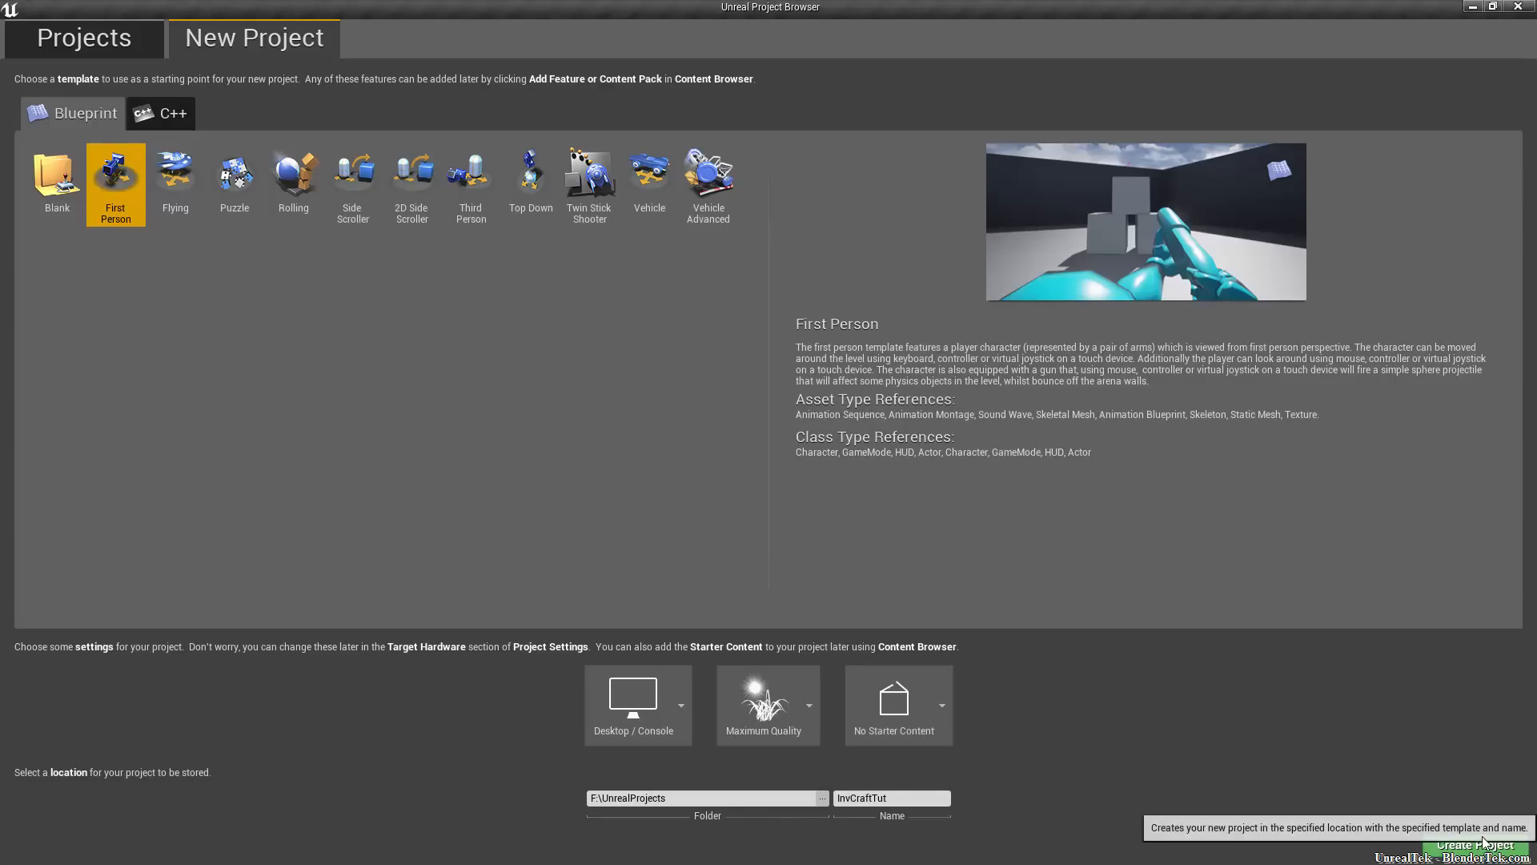
Create the InvCraftTut project from the First Person Blueprint template and open the Blueprints folder inside FirstPersonBP
{"action": "left_click", "coordinate": [1435, 843]}
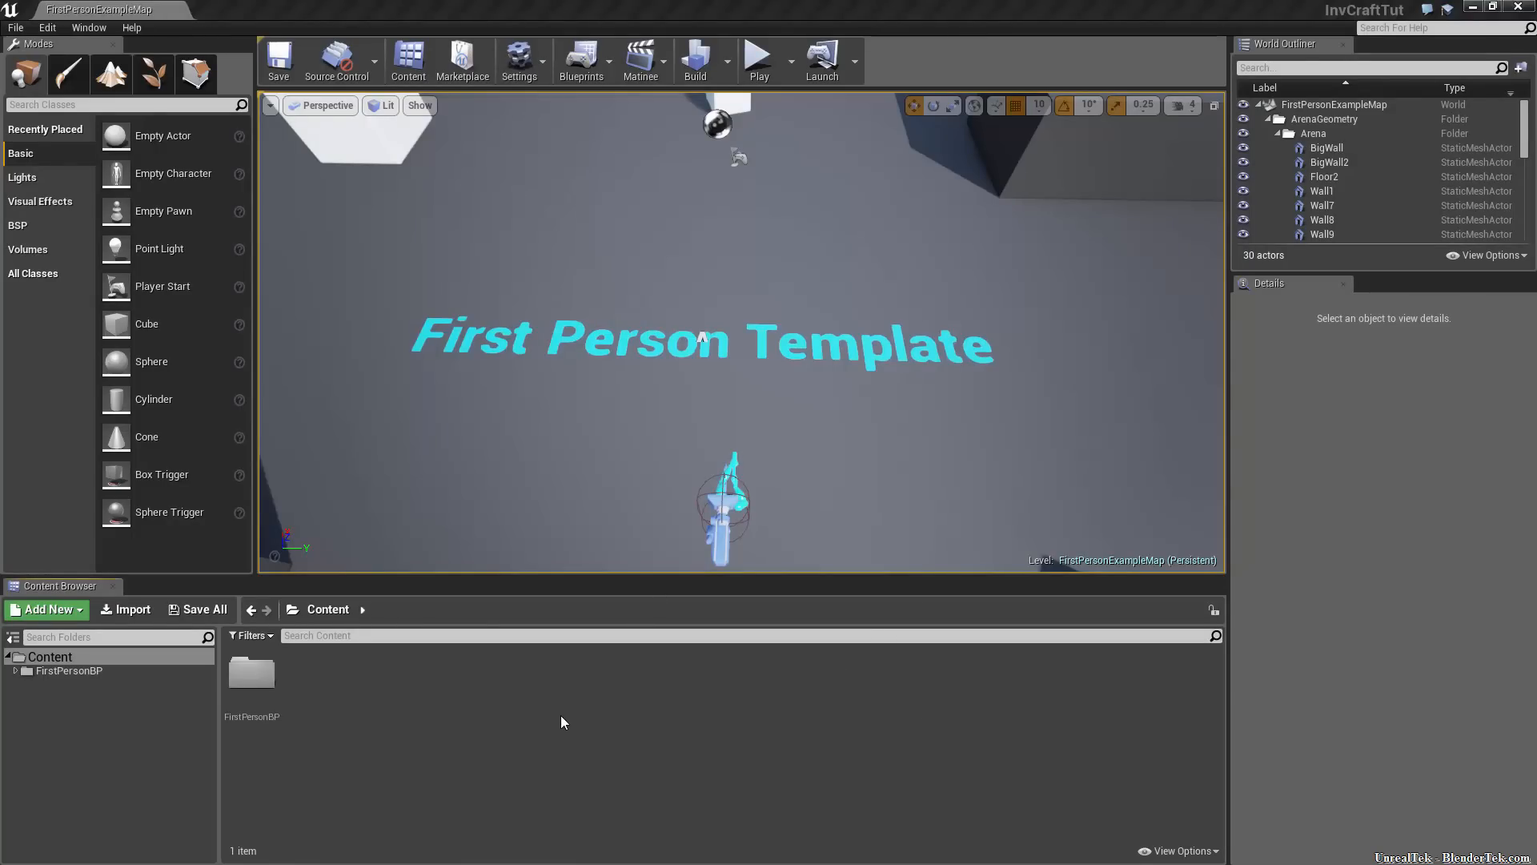
{"action": "double_click", "coordinate": [240, 672]}
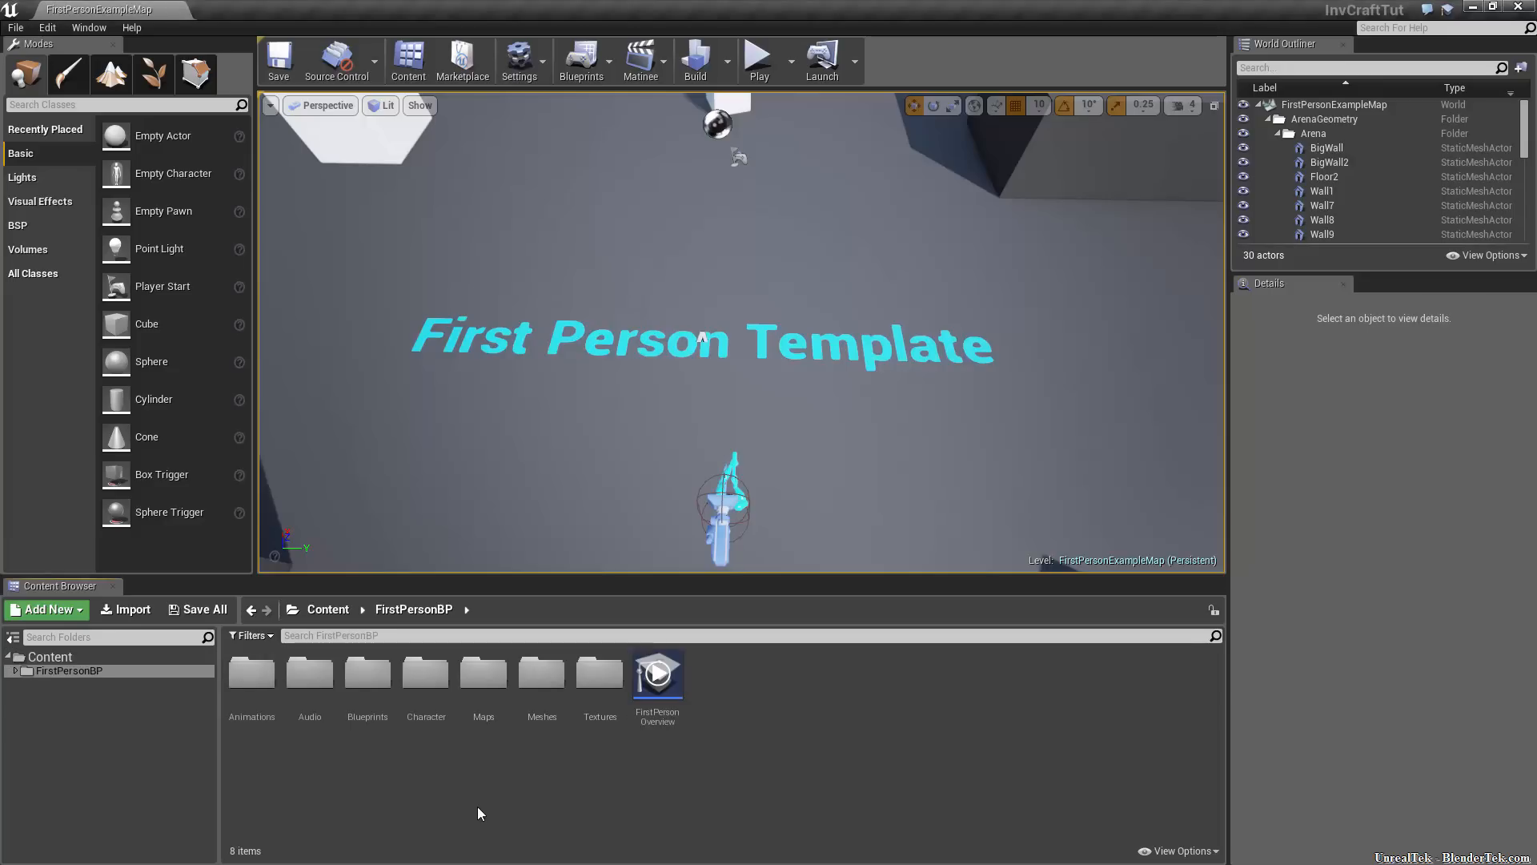
{"action": "double_click", "coordinate": [367, 677]}
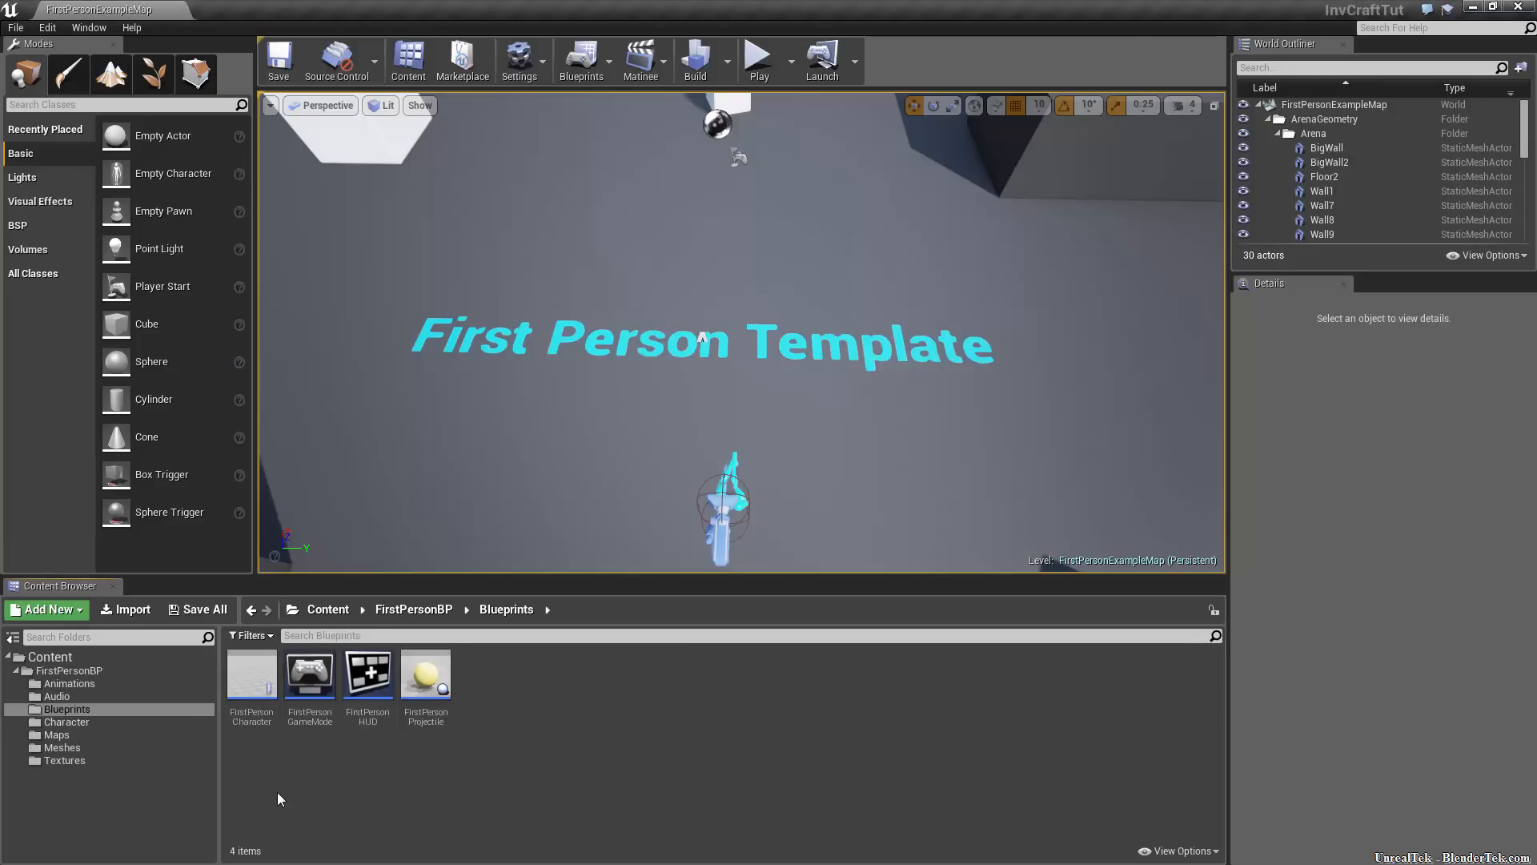
Move the FirstPersonCharacter blueprint into the root Content folder and show that folder
{"action": "left_click_drag", "start_coordinate": [258, 699], "coordinate": [59, 657]}
{"action": "left_click", "coordinate": [84, 694]}
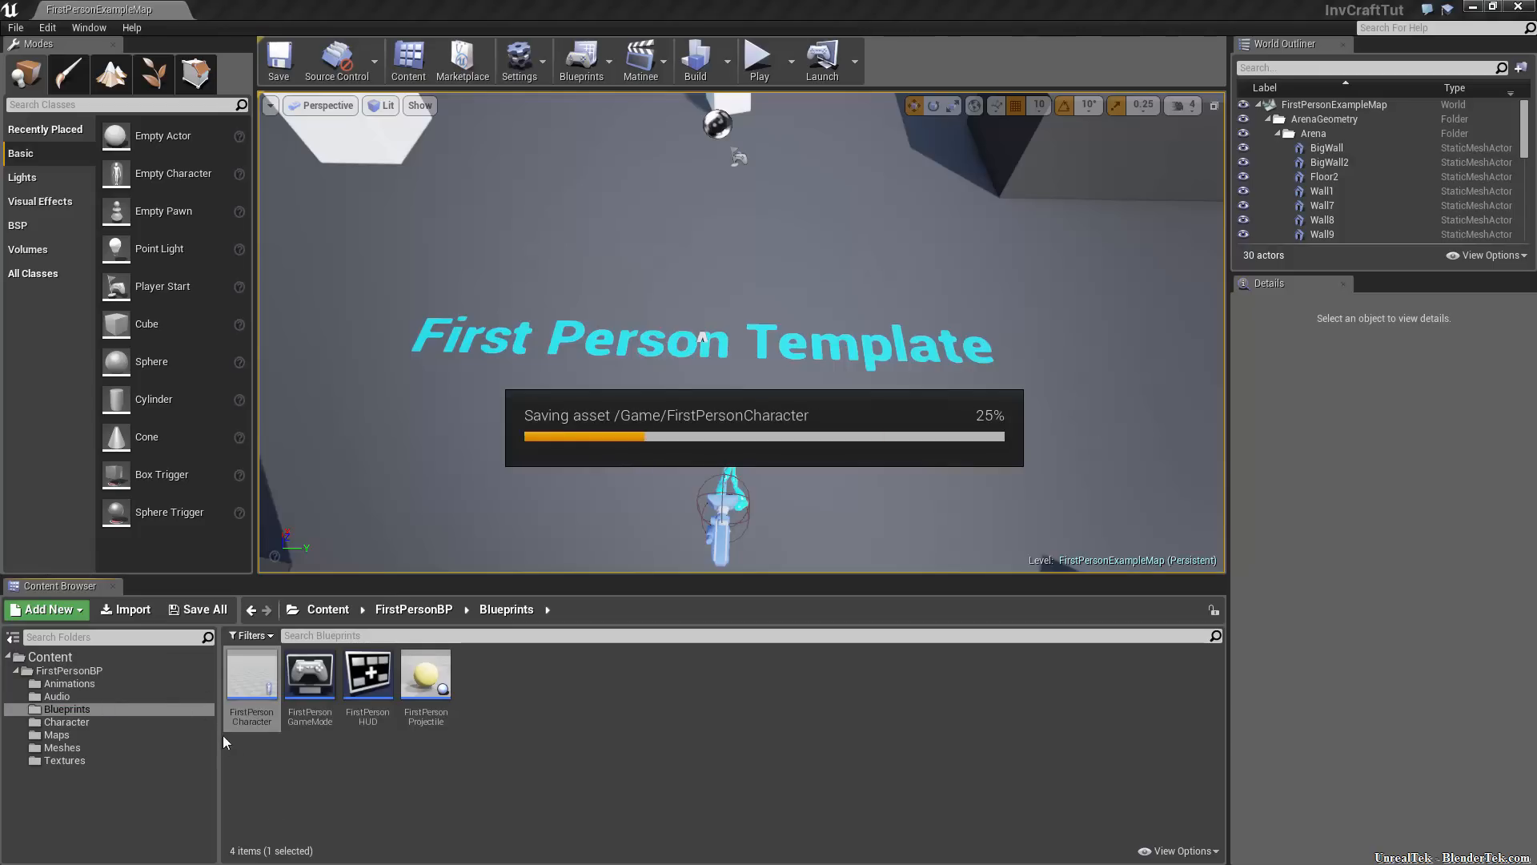
{"action": "left_click", "coordinate": [15, 670]}
{"action": "left_click", "coordinate": [49, 656]}
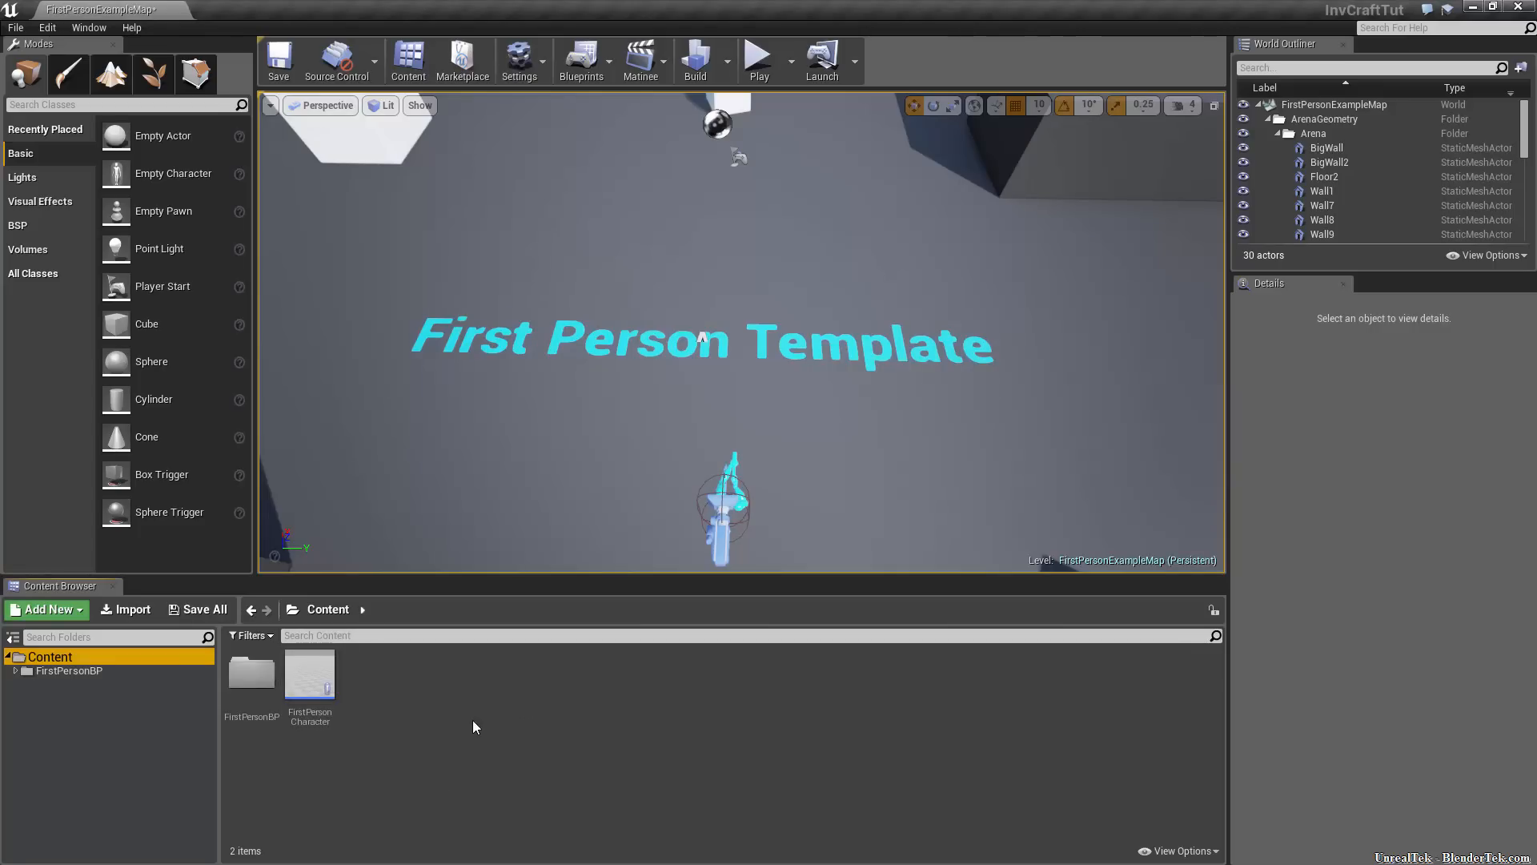
Create a new folder named Blueprints in the Content folder
{"action": "right_click", "coordinate": [462, 727]}
{"action": "left_click", "coordinate": [555, 343]}
{"action": "type", "text": "Blueprints"}
{"action": "key", "text": "Return"}
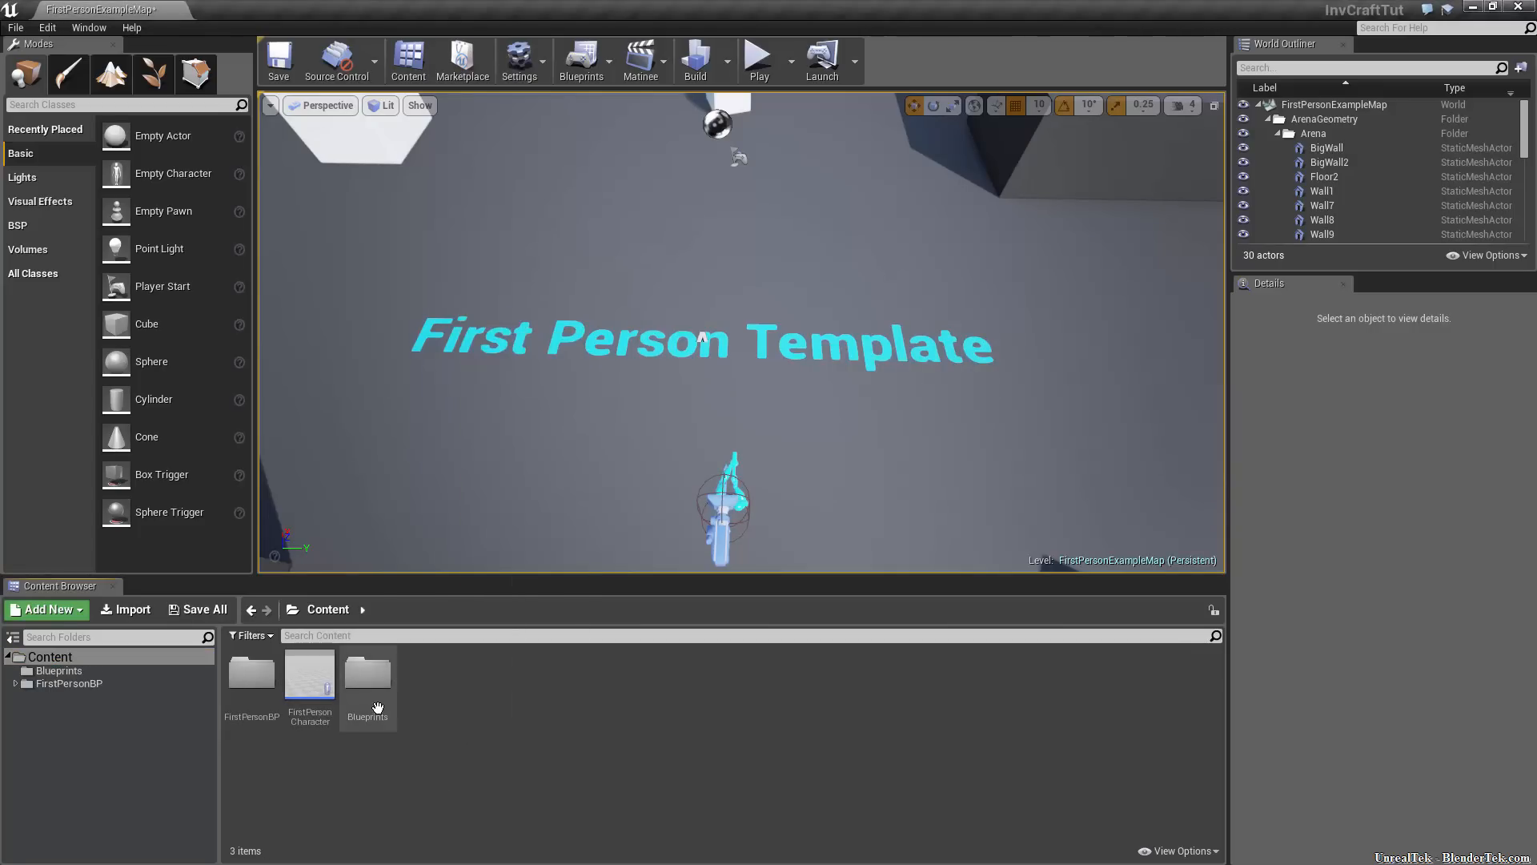
Give the Blueprints folder a new green colour with R 0, G 1 and B 0
{"action": "right_click", "coordinate": [377, 706]}
{"action": "left_click", "coordinate": [477, 556]}
{"action": "left_click", "coordinate": [601, 766]}
{"action": "type", "text": "1"}
{"action": "key", "text": "Return"}
{"action": "left_click", "coordinate": [528, 740]}
{"action": "type", "text": "0"}
{"action": "key", "text": "Return"}
{"action": "left_click", "coordinate": [528, 793]}
{"action": "type", "text": "0"}
{"action": "key", "text": "Return"}
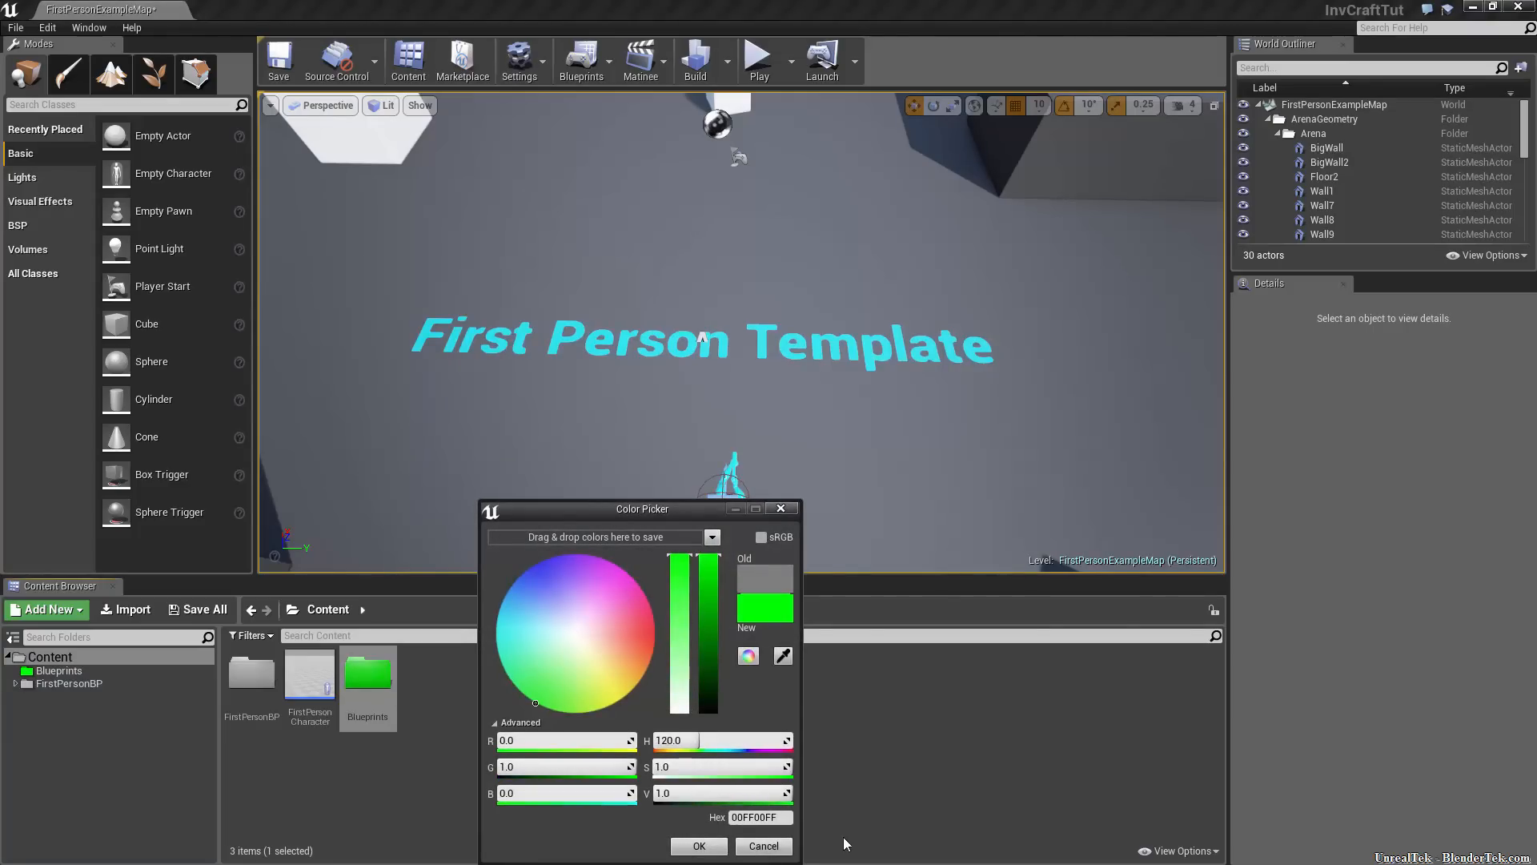
{"action": "left_click", "coordinate": [699, 846]}
Move FirstPersonCharacter into the green Blueprints folder and open that folder
{"action": "left_click_drag", "start_coordinate": [294, 678], "coordinate": [373, 679]}
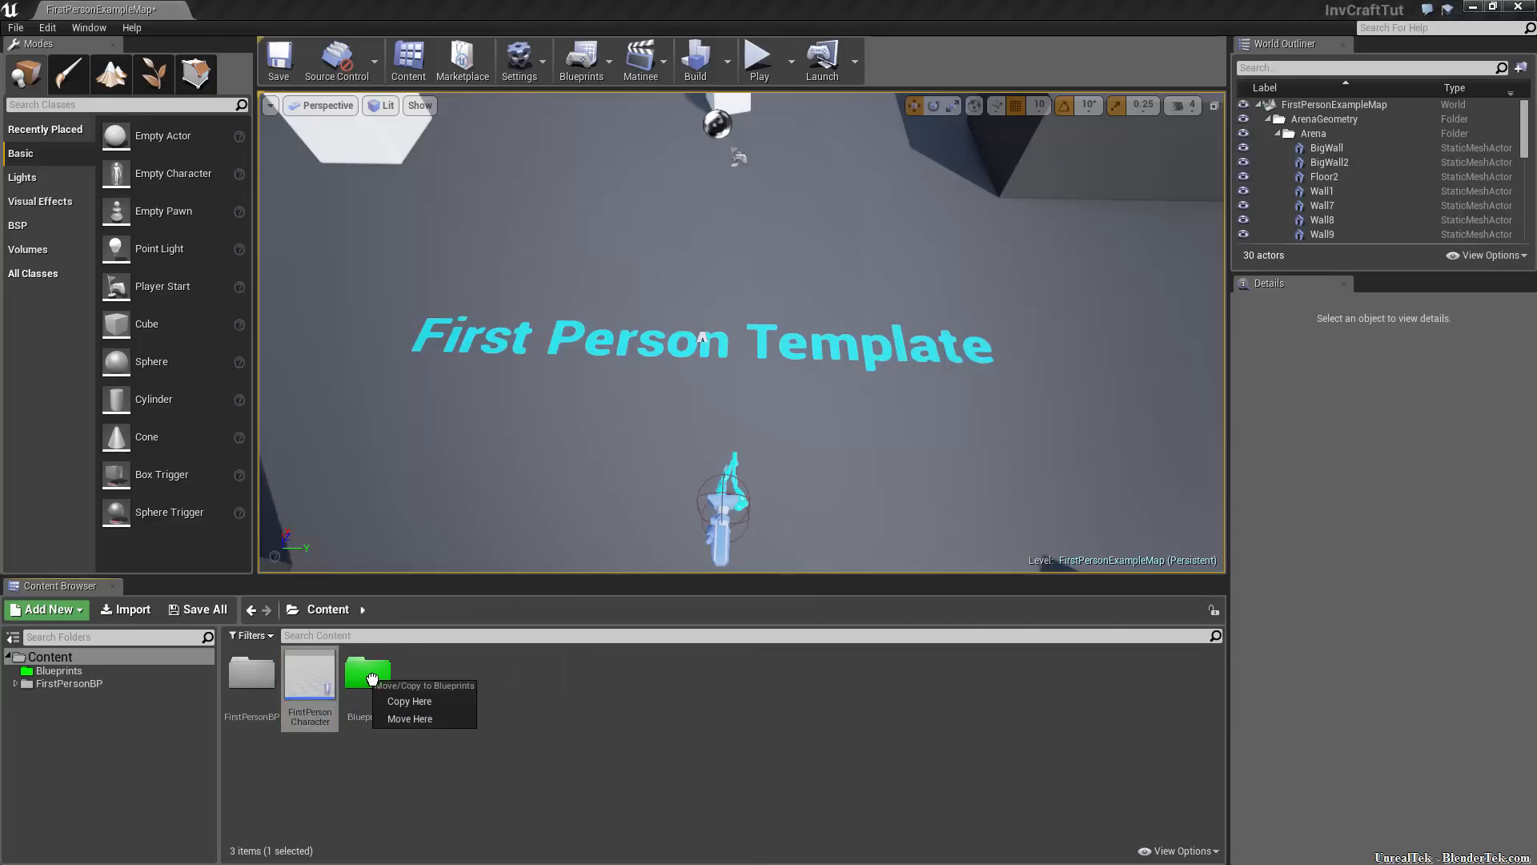
{"action": "left_click", "coordinate": [413, 717]}
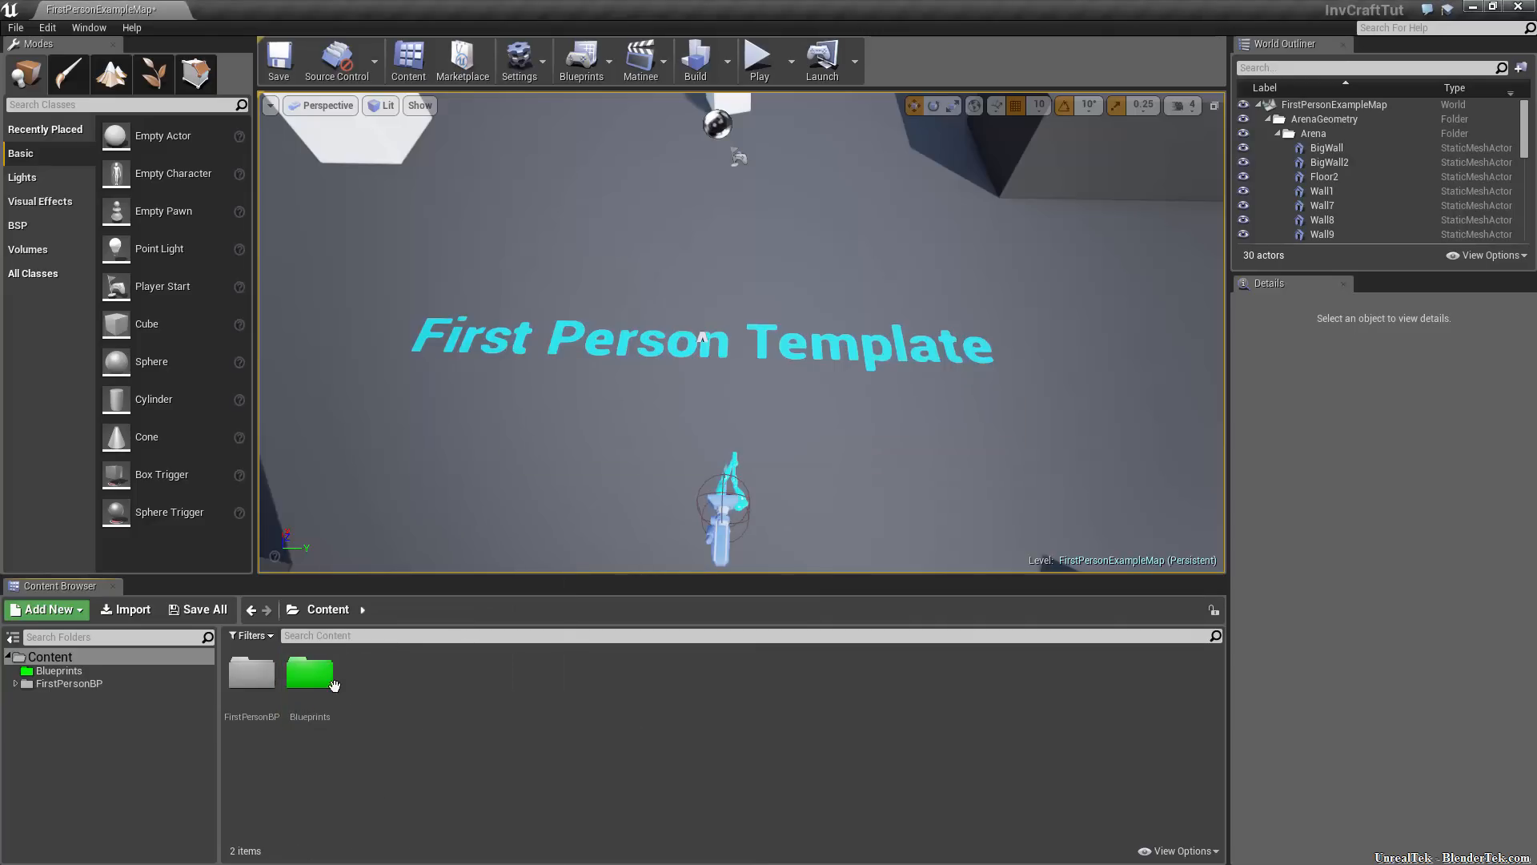
{"action": "double_click", "coordinate": [310, 675]}
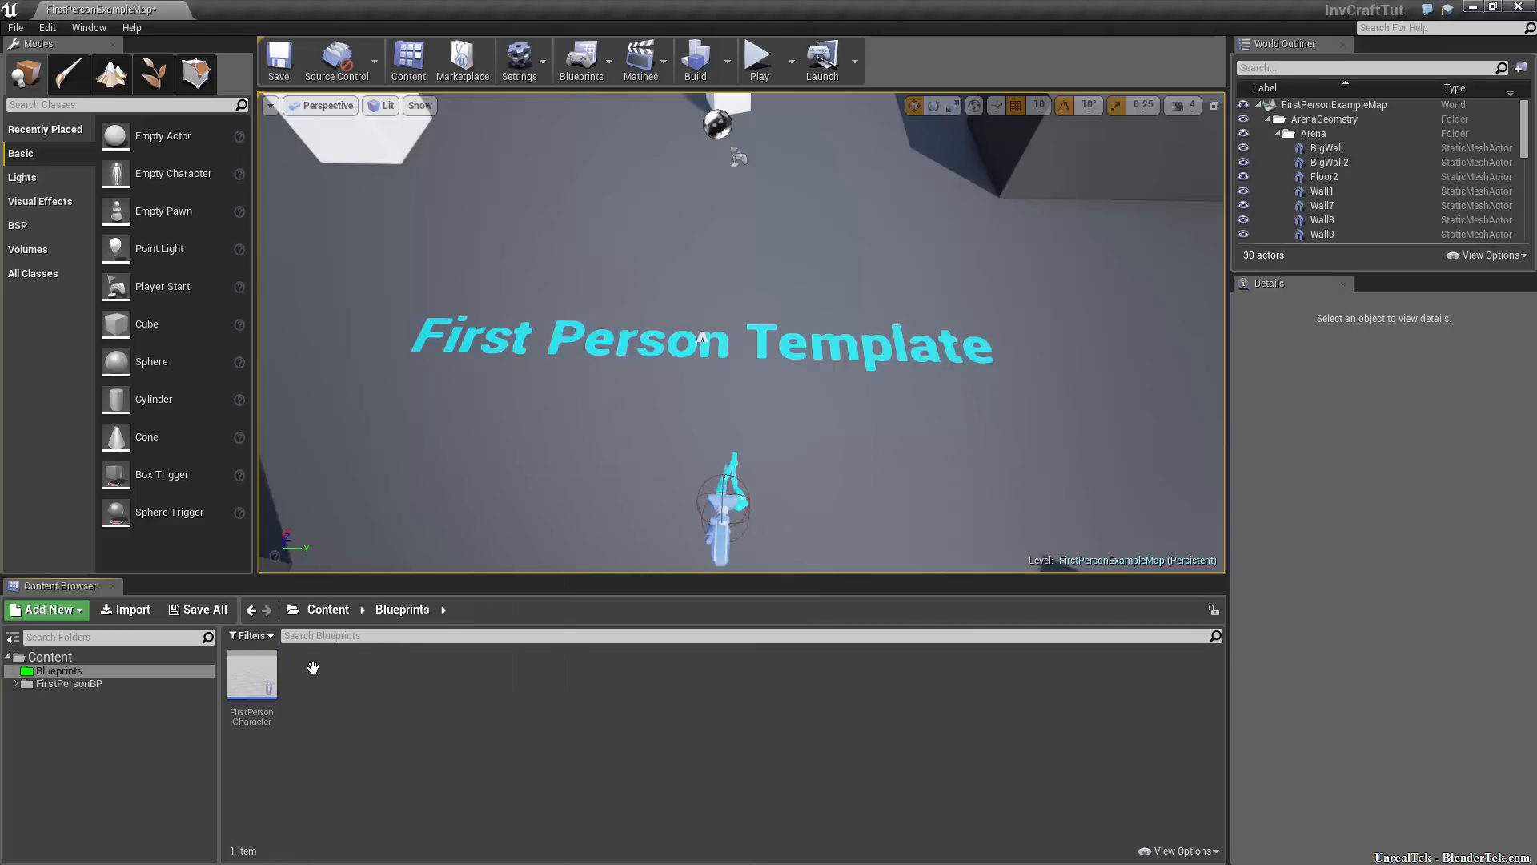
Create a folder named Actor inside Blueprints and colour it with the existing green
{"action": "right_click", "coordinate": [378, 694]}
{"action": "left_click", "coordinate": [453, 326]}
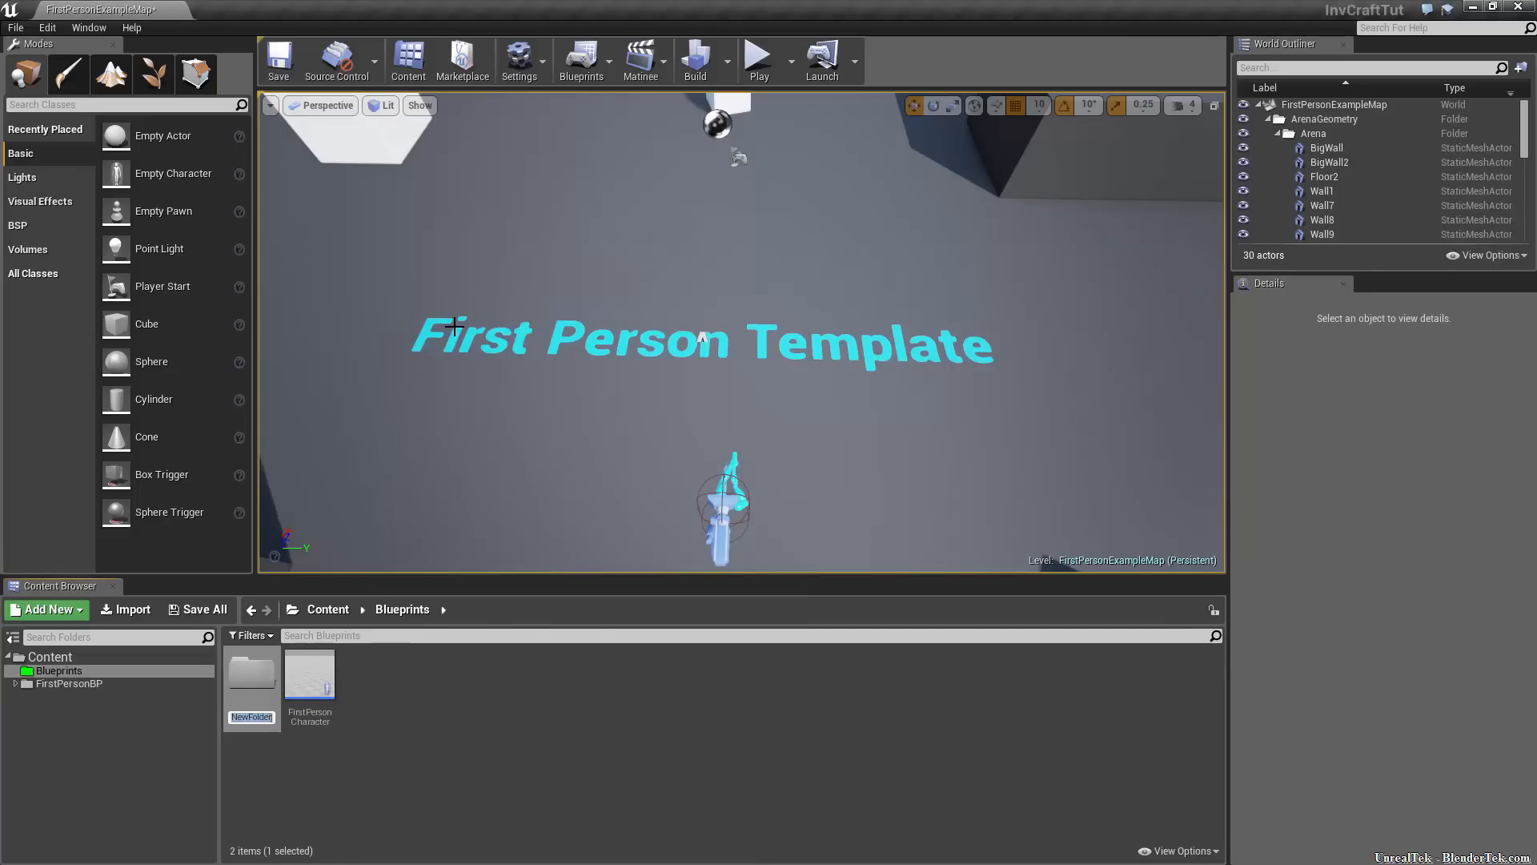
{"action": "type", "text": "Actor"}
{"action": "key", "text": "Return"}
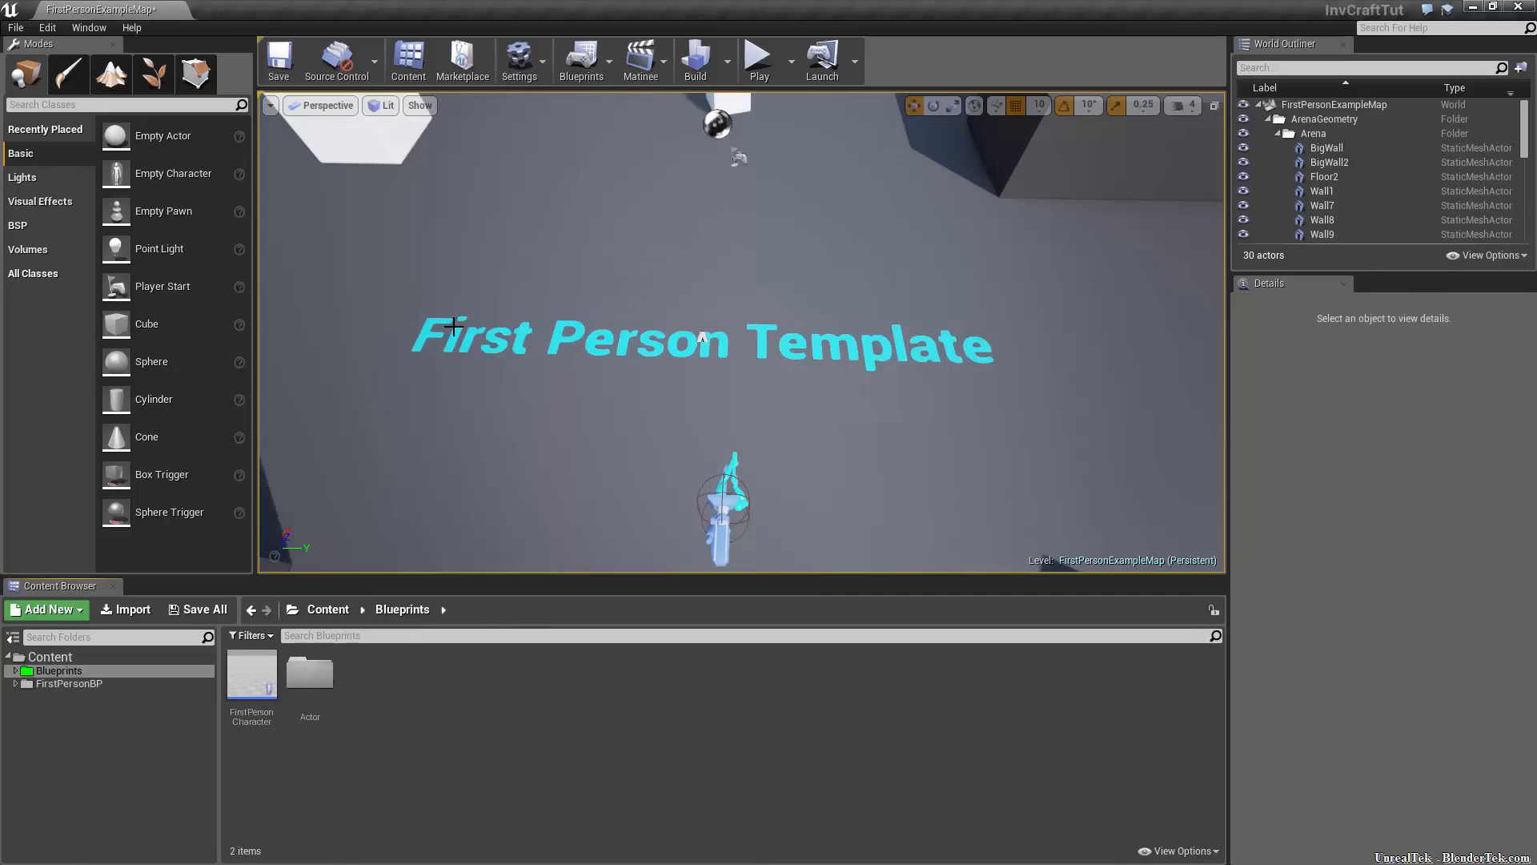
{"action": "left_click", "coordinate": [316, 684]}
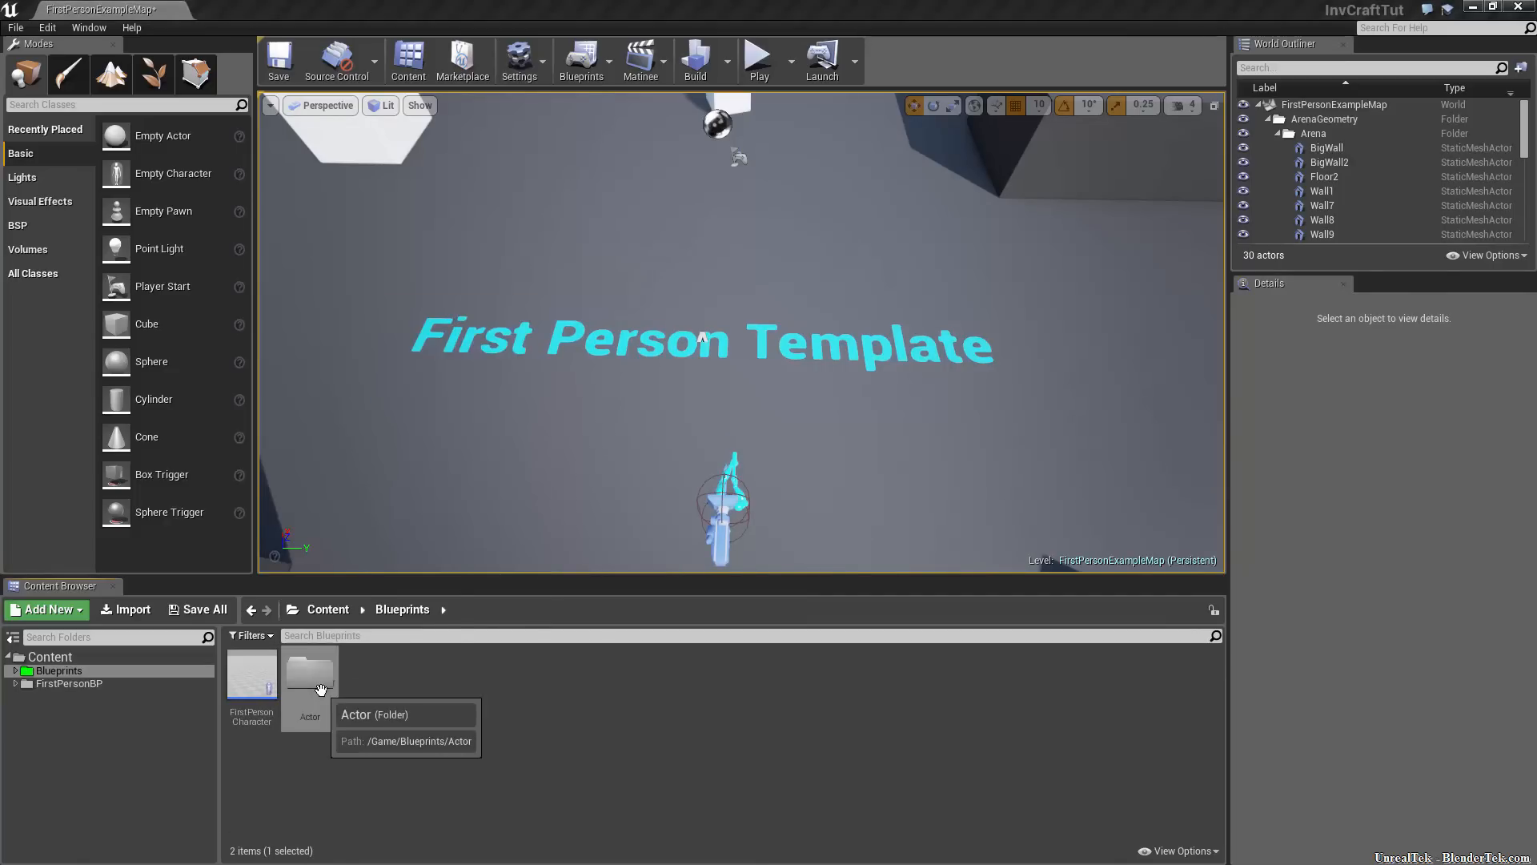
{"action": "right_click", "coordinate": [321, 688]}
{"action": "mouse_move", "coordinate": [429, 531]}
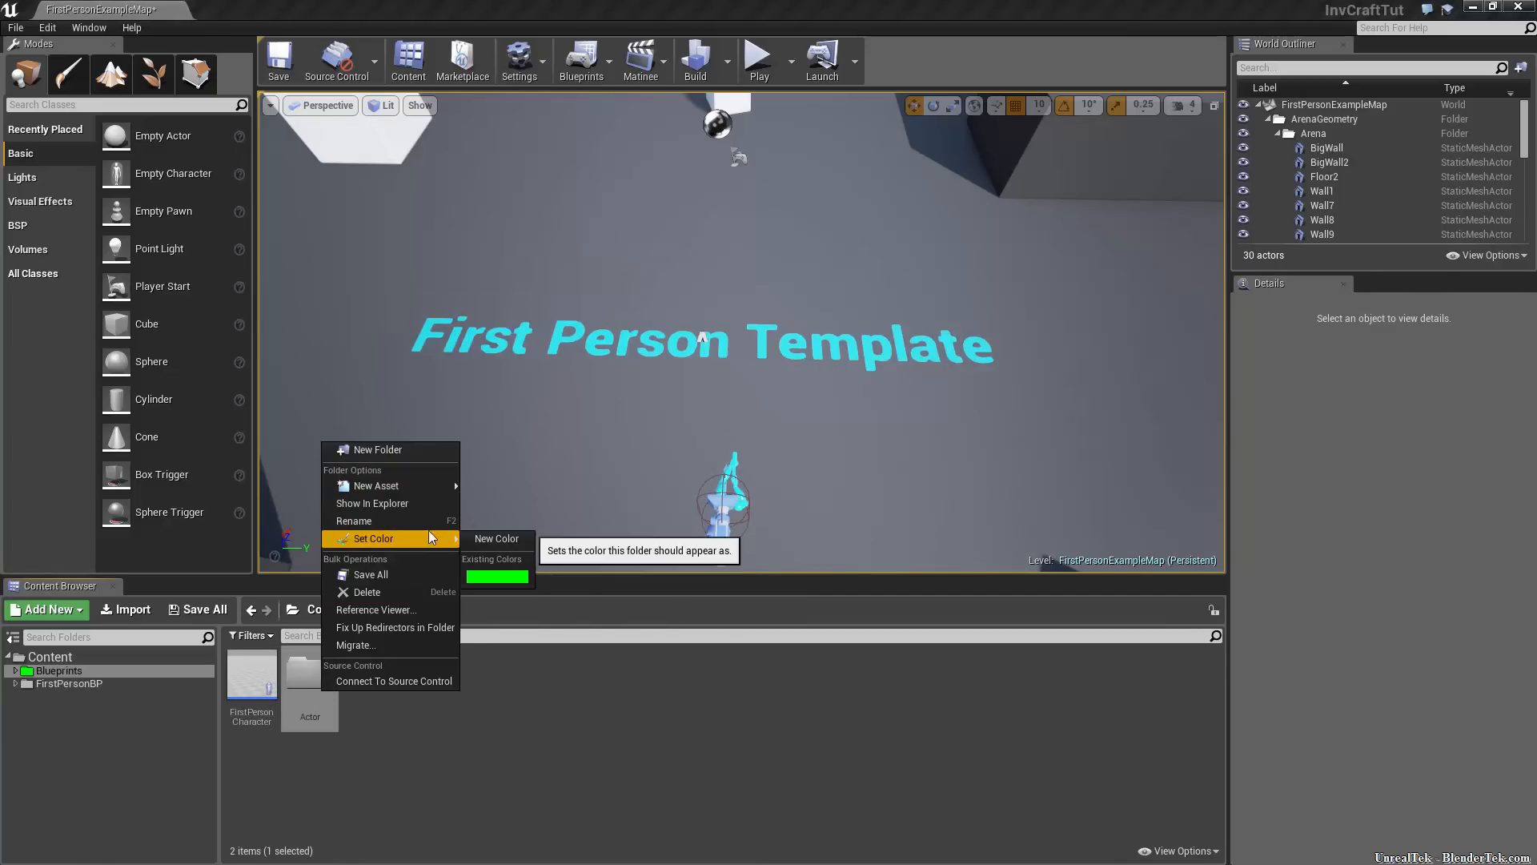
{"action": "left_click", "coordinate": [510, 574]}
Create a folder named HUD inside the Blueprints folder
{"action": "right_click", "coordinate": [453, 675]}
{"action": "left_click", "coordinate": [576, 391]}
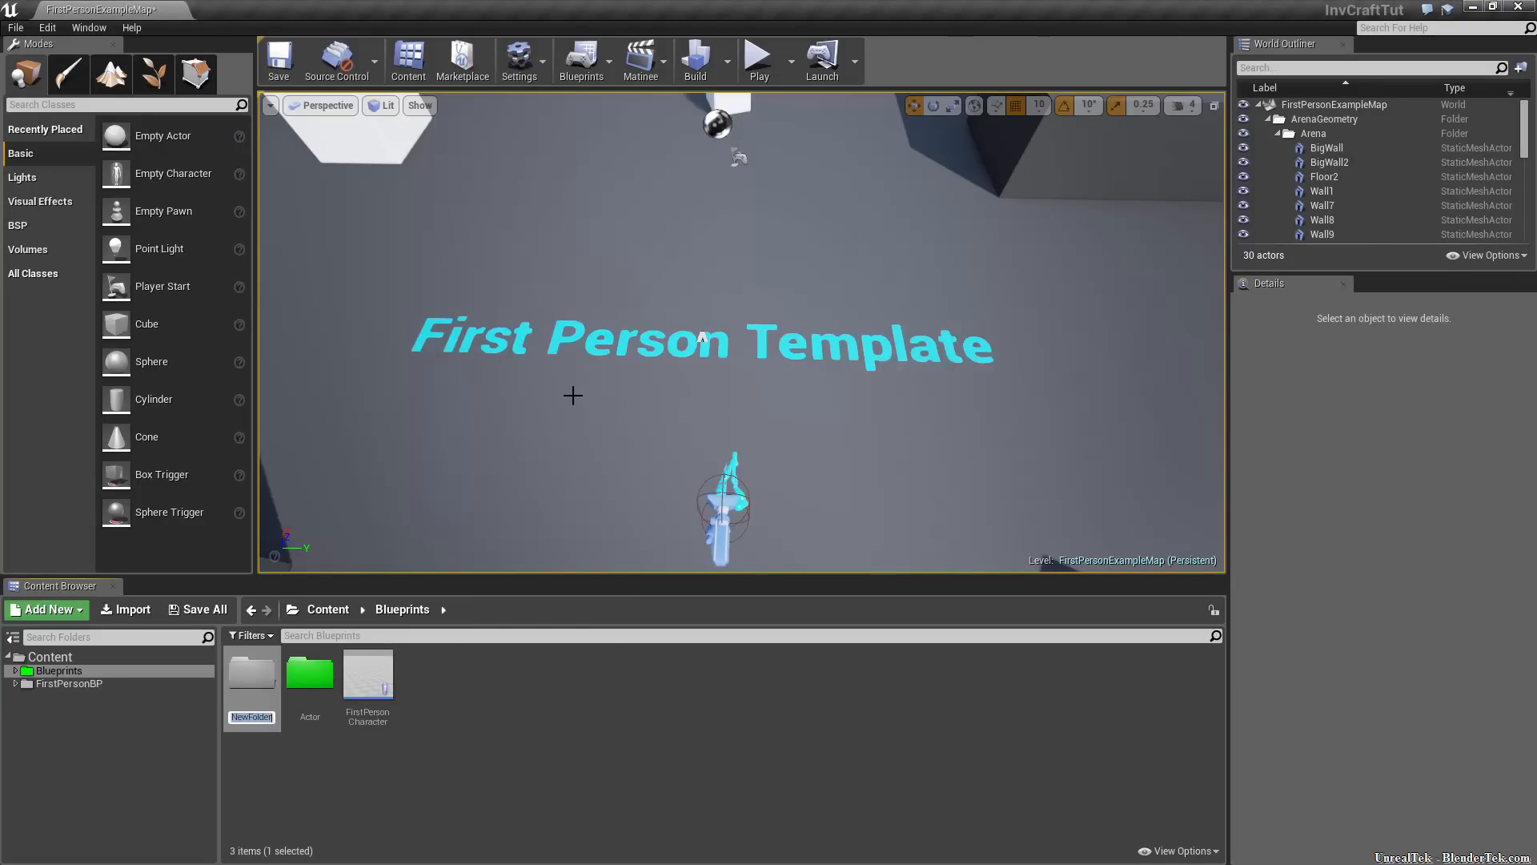
{"action": "type", "text": "HUD"}
{"action": "key", "text": "Return"}
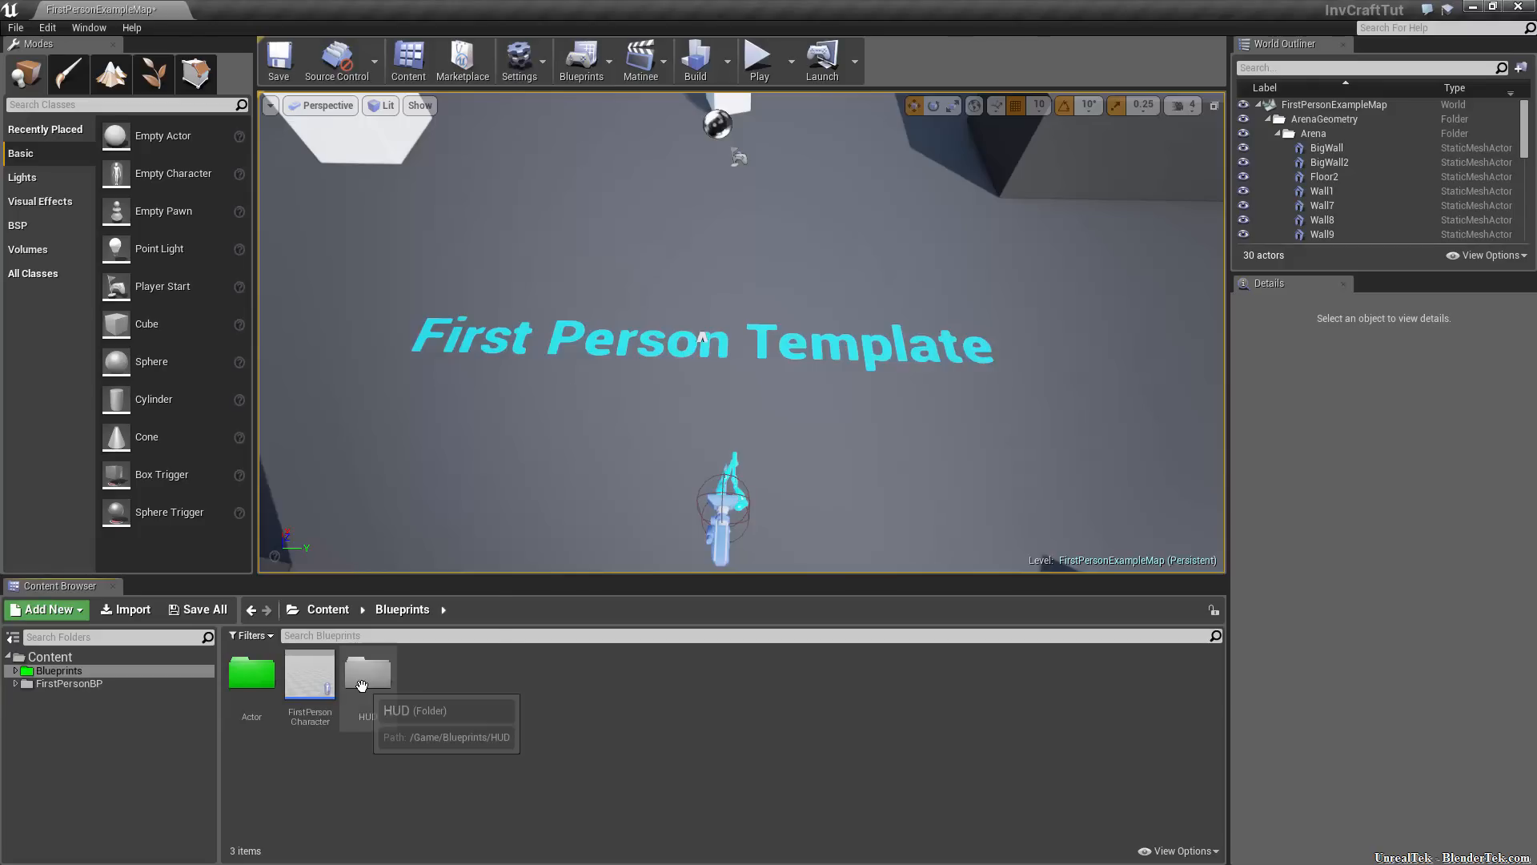
Give the HUD folder a new yellow colour with R 1, G 1 and B 0
{"action": "right_click", "coordinate": [365, 681]}
{"action": "mouse_move", "coordinate": [464, 533]}
{"action": "left_click", "coordinate": [528, 545]}
{"action": "left_click_drag", "start_coordinate": [597, 603], "coordinate": [665, 633]}
{"action": "left_click_drag", "start_coordinate": [659, 740], "coordinate": [708, 741]}
{"action": "left_click_drag", "start_coordinate": [625, 795], "coordinate": [569, 793]}
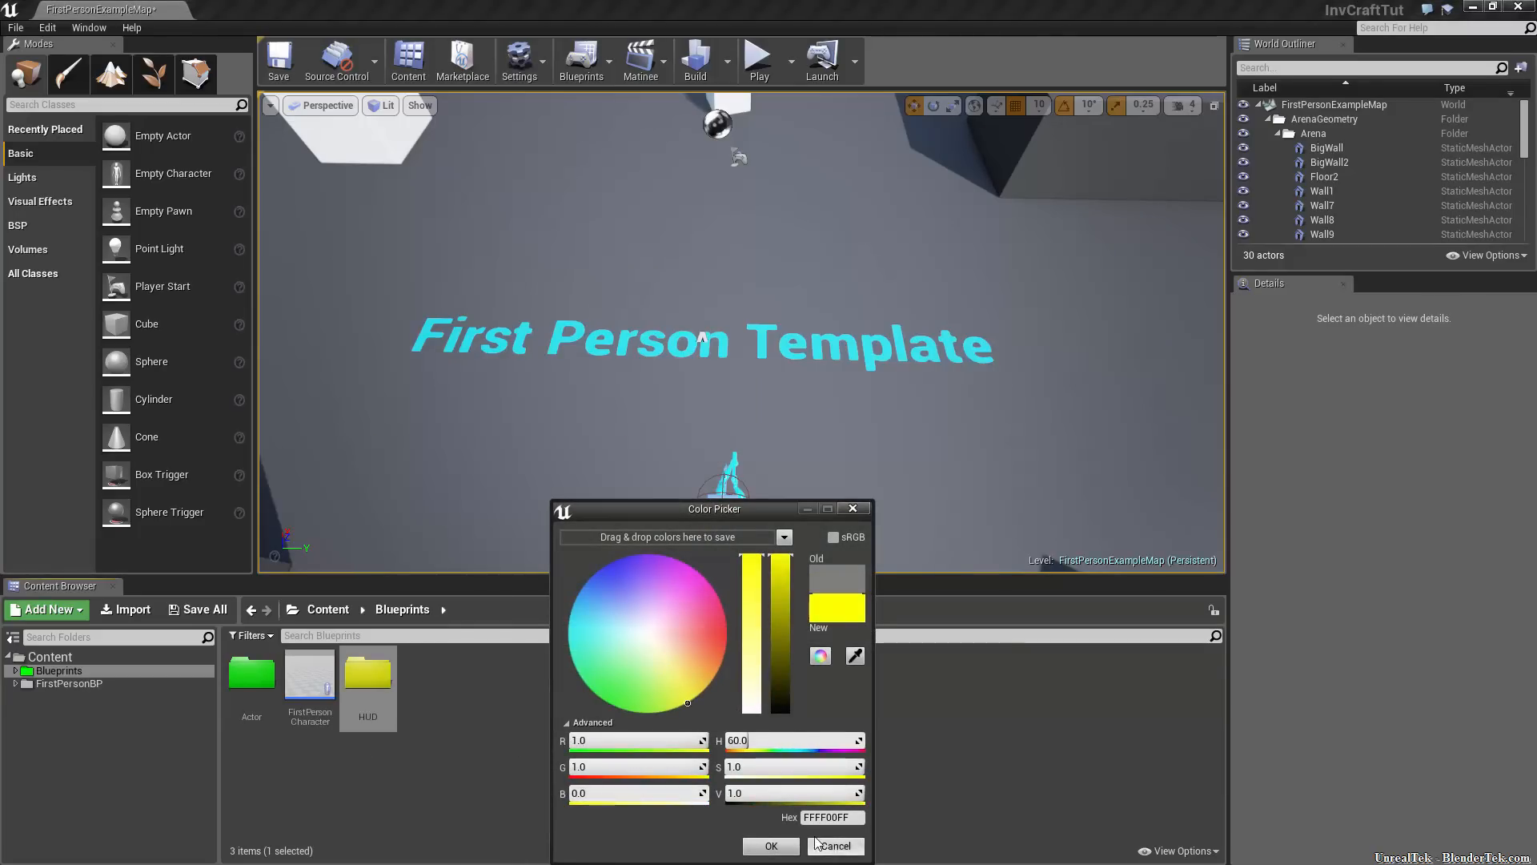
{"action": "left_click", "coordinate": [770, 846]}
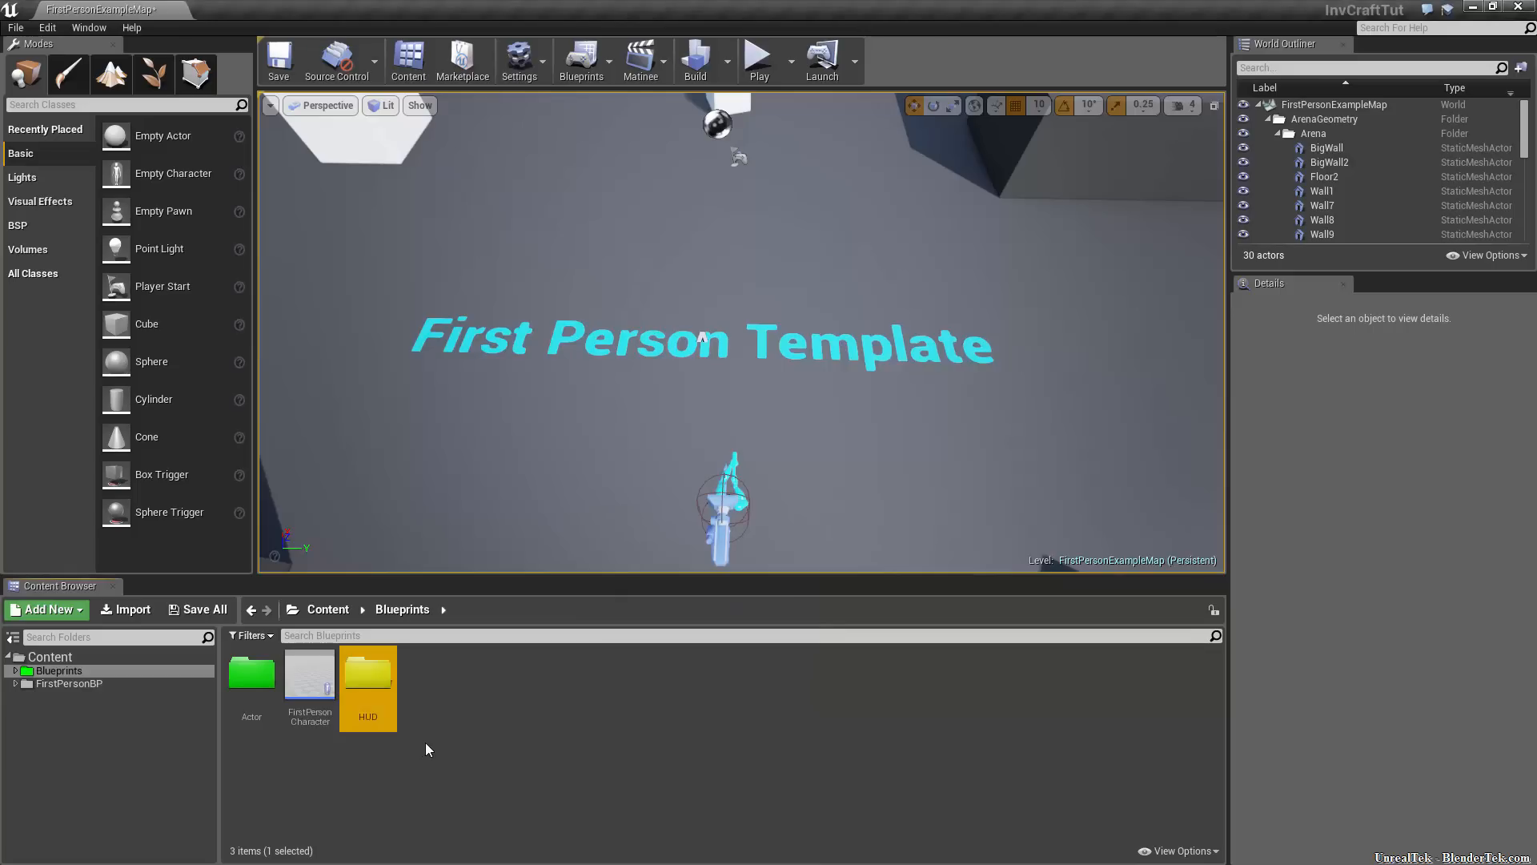
Create a folder named GUI inside Blueprints and colour it with the existing green
{"action": "left_click", "coordinate": [479, 740]}
{"action": "right_click", "coordinate": [492, 726]}
{"action": "left_click", "coordinate": [578, 348]}
{"action": "type", "text": "GUI"}
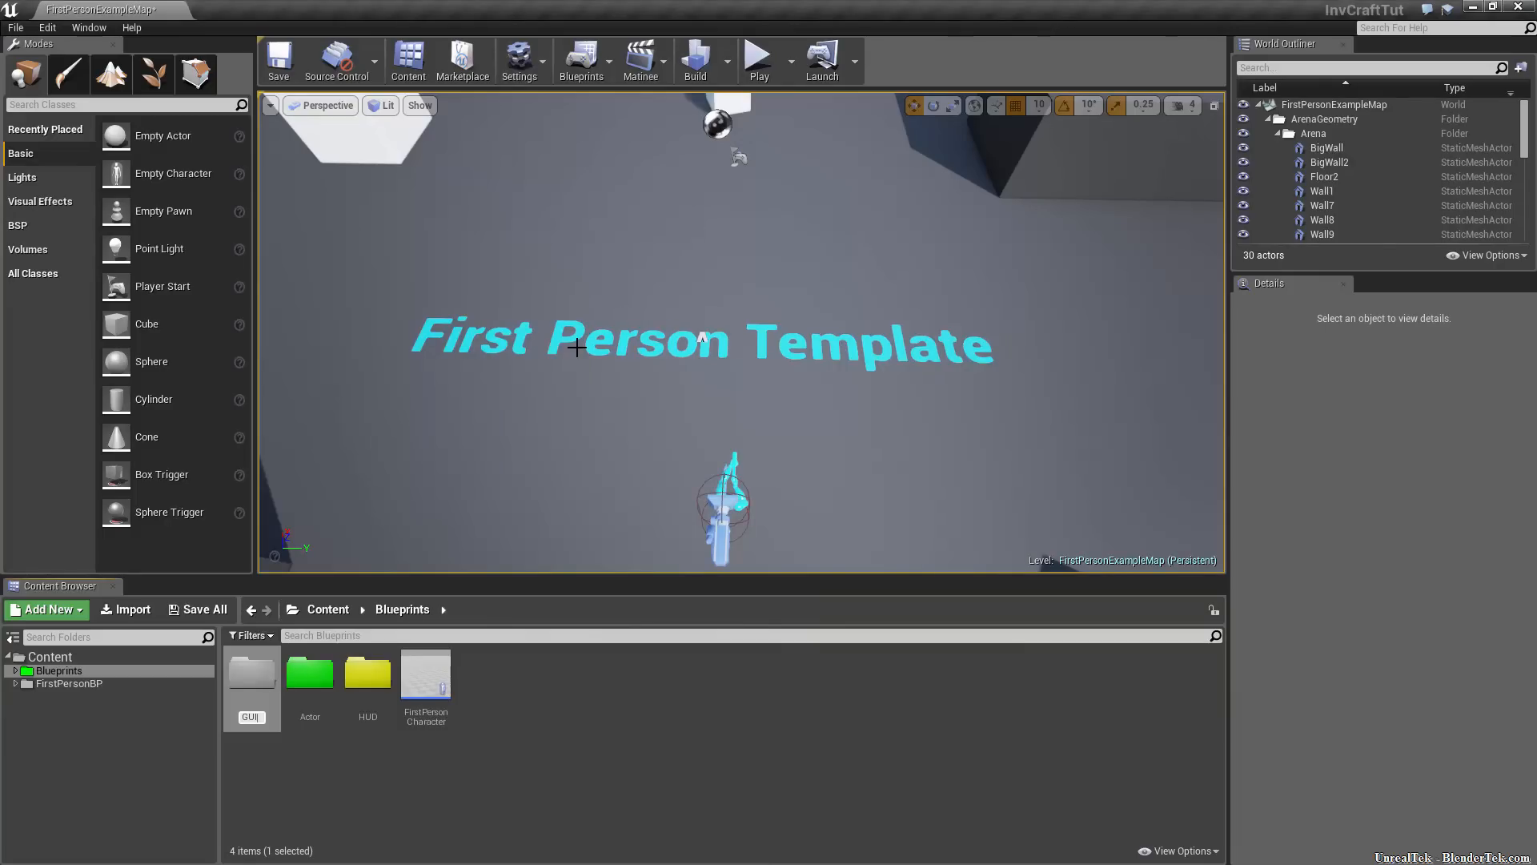
{"action": "key", "text": "Return"}
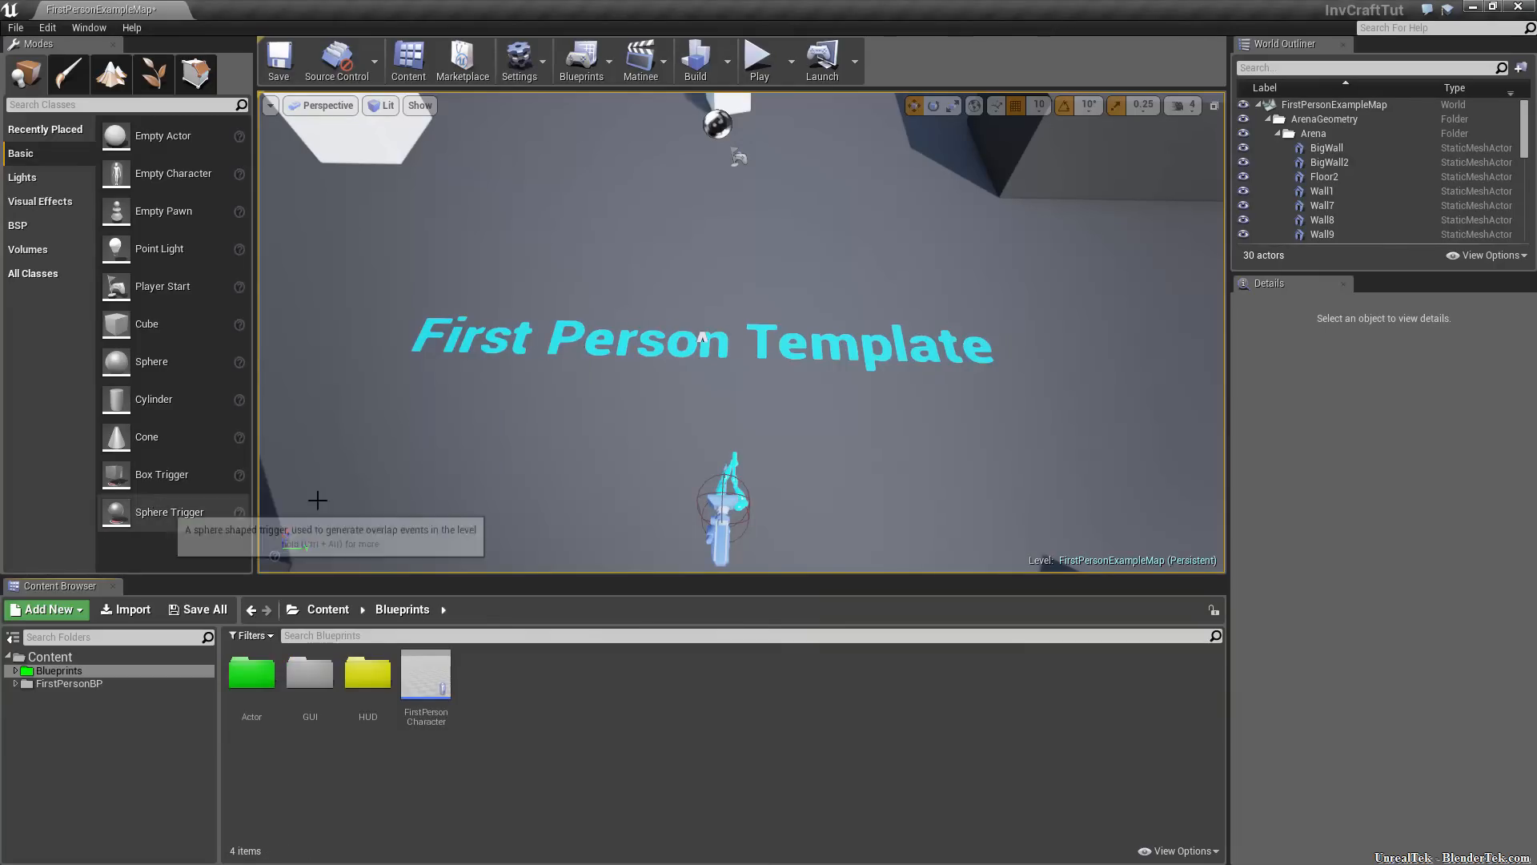
{"action": "right_click", "coordinate": [312, 696]}
{"action": "mouse_move", "coordinate": [442, 559]}
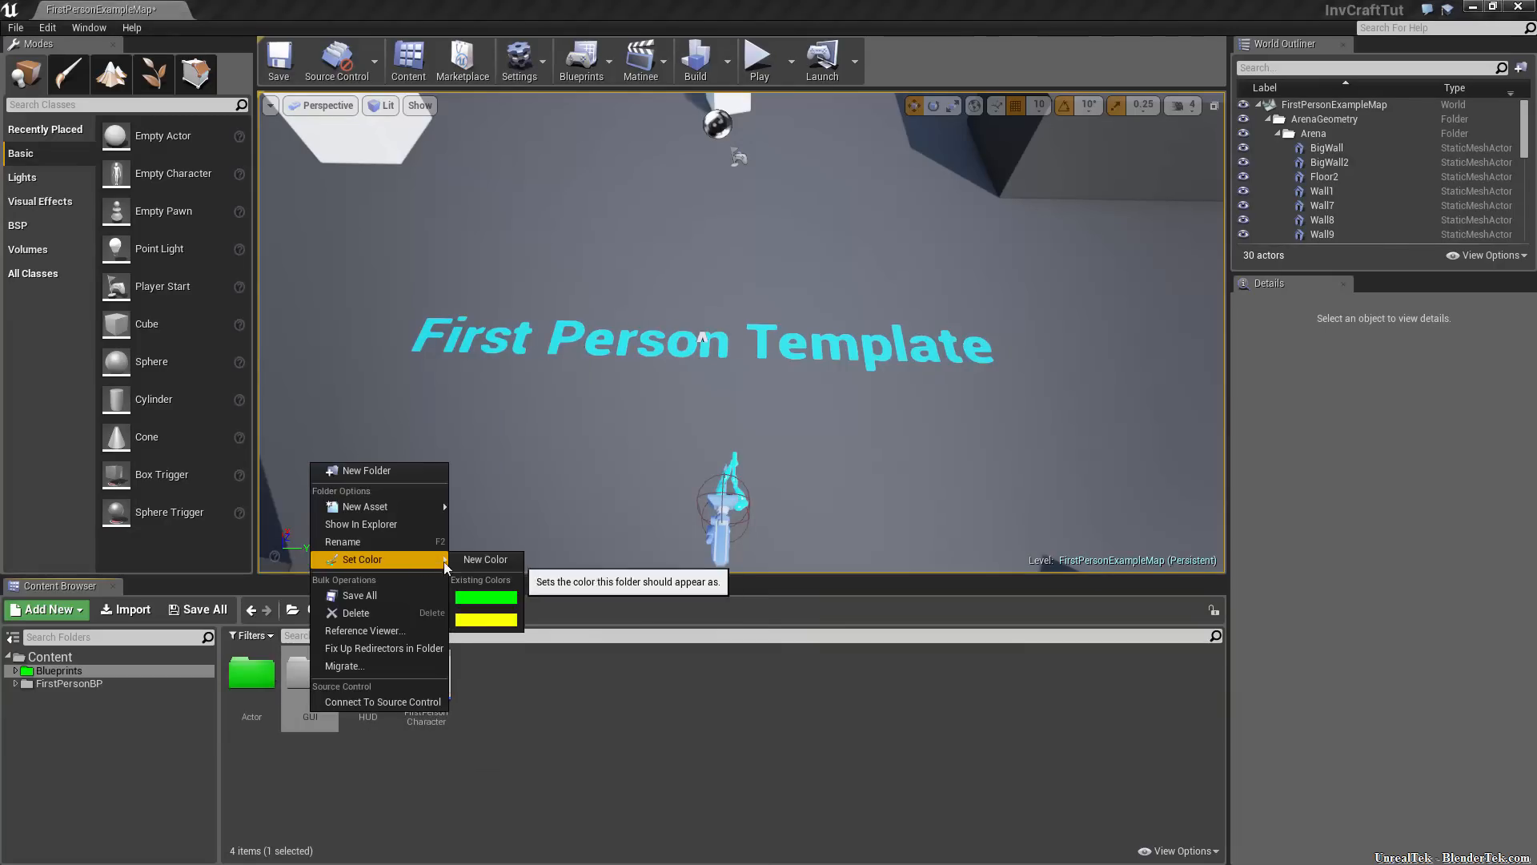
{"action": "left_click", "coordinate": [486, 597]}
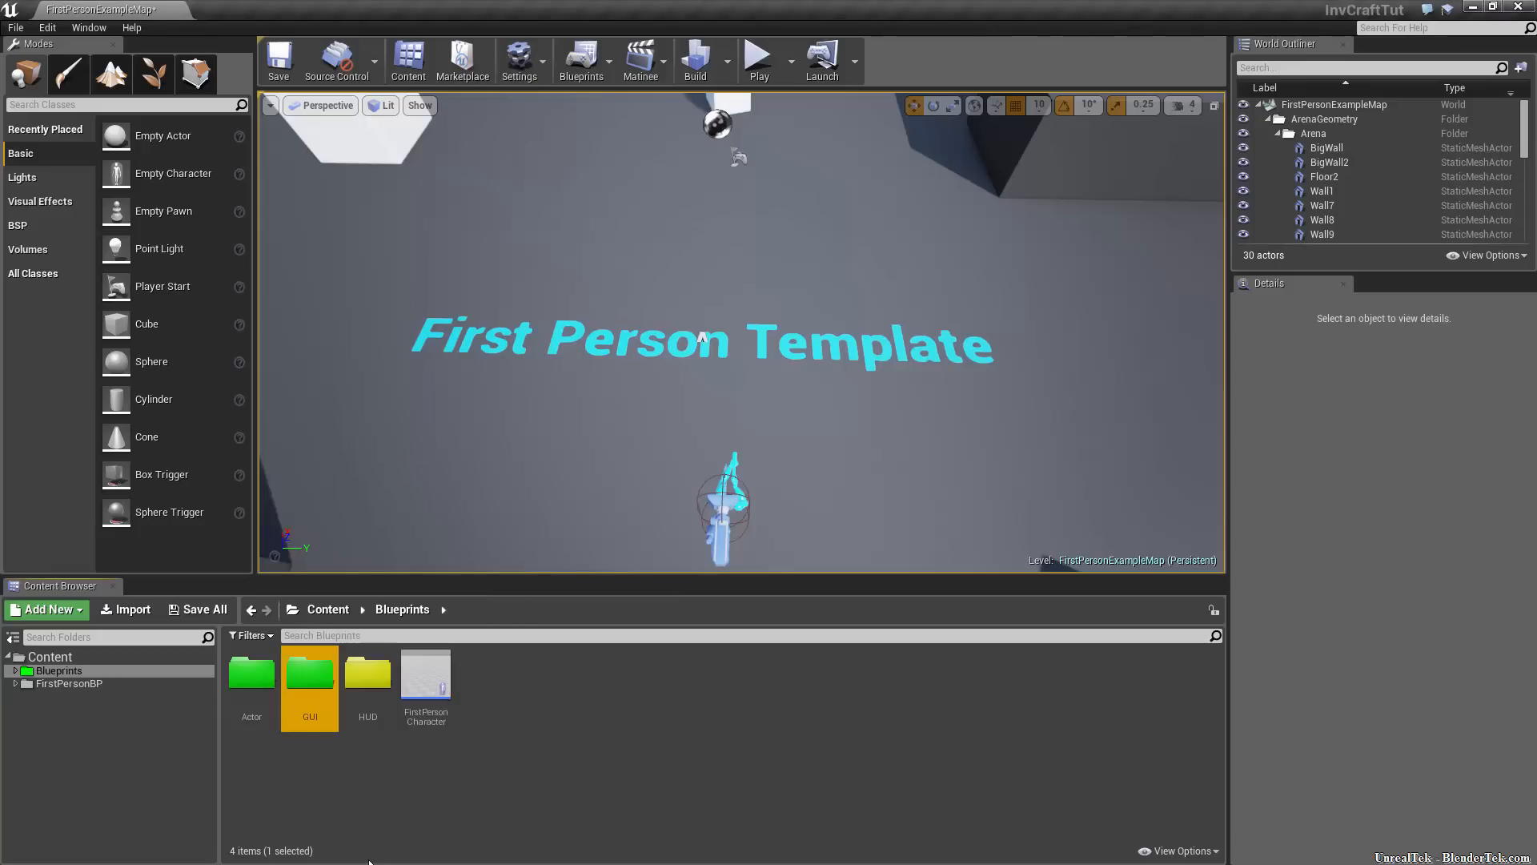
Open the GUI folder and create a folder named Crafting in it
{"action": "double_click", "coordinate": [315, 691]}
{"action": "right_click", "coordinate": [334, 738]}
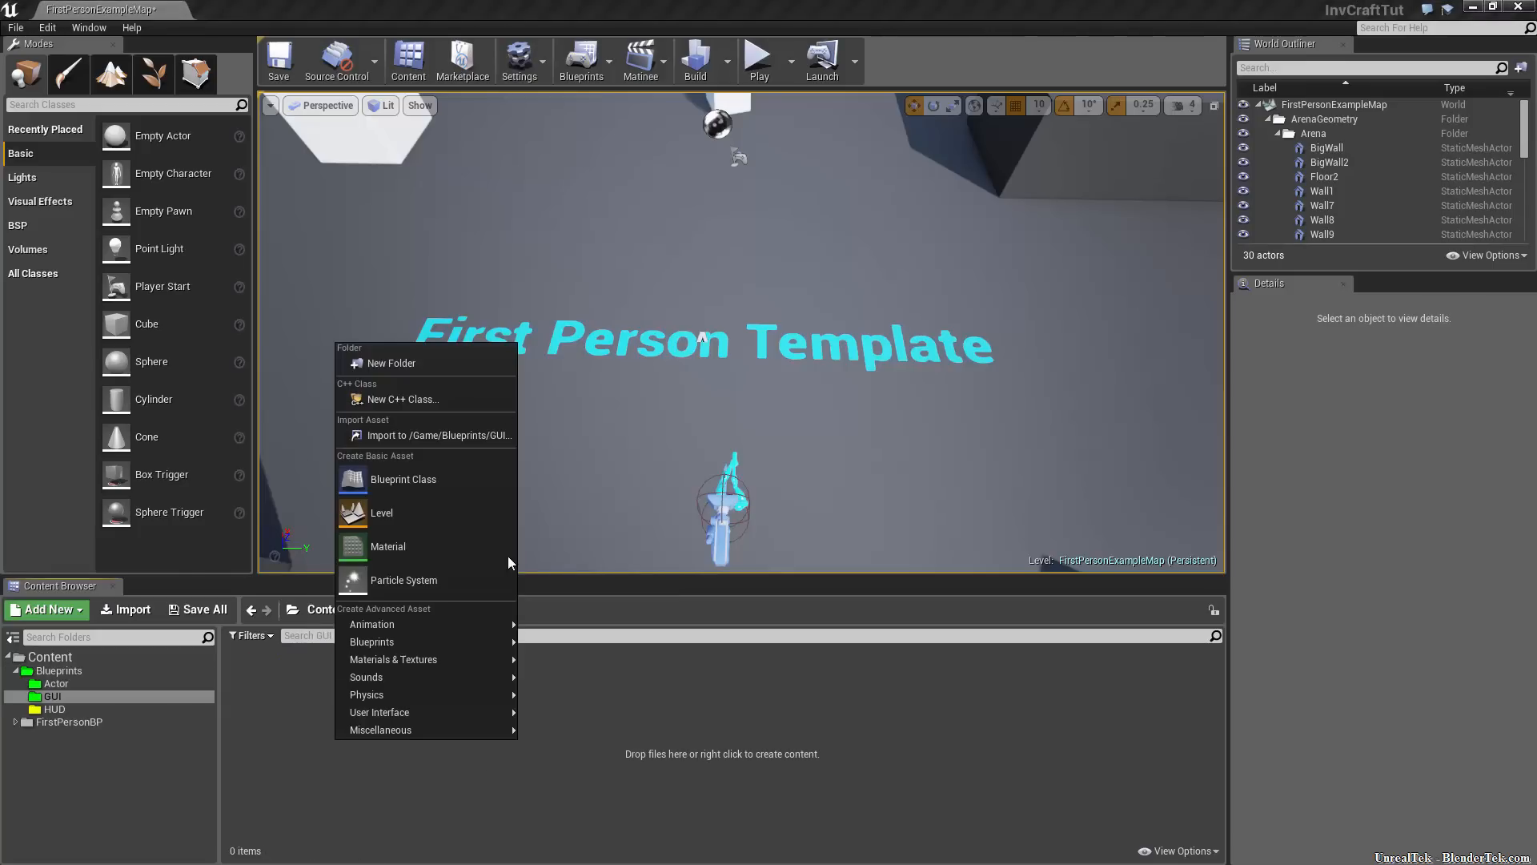
{"action": "left_click", "coordinate": [474, 362]}
{"action": "type", "text": "Crafting"}
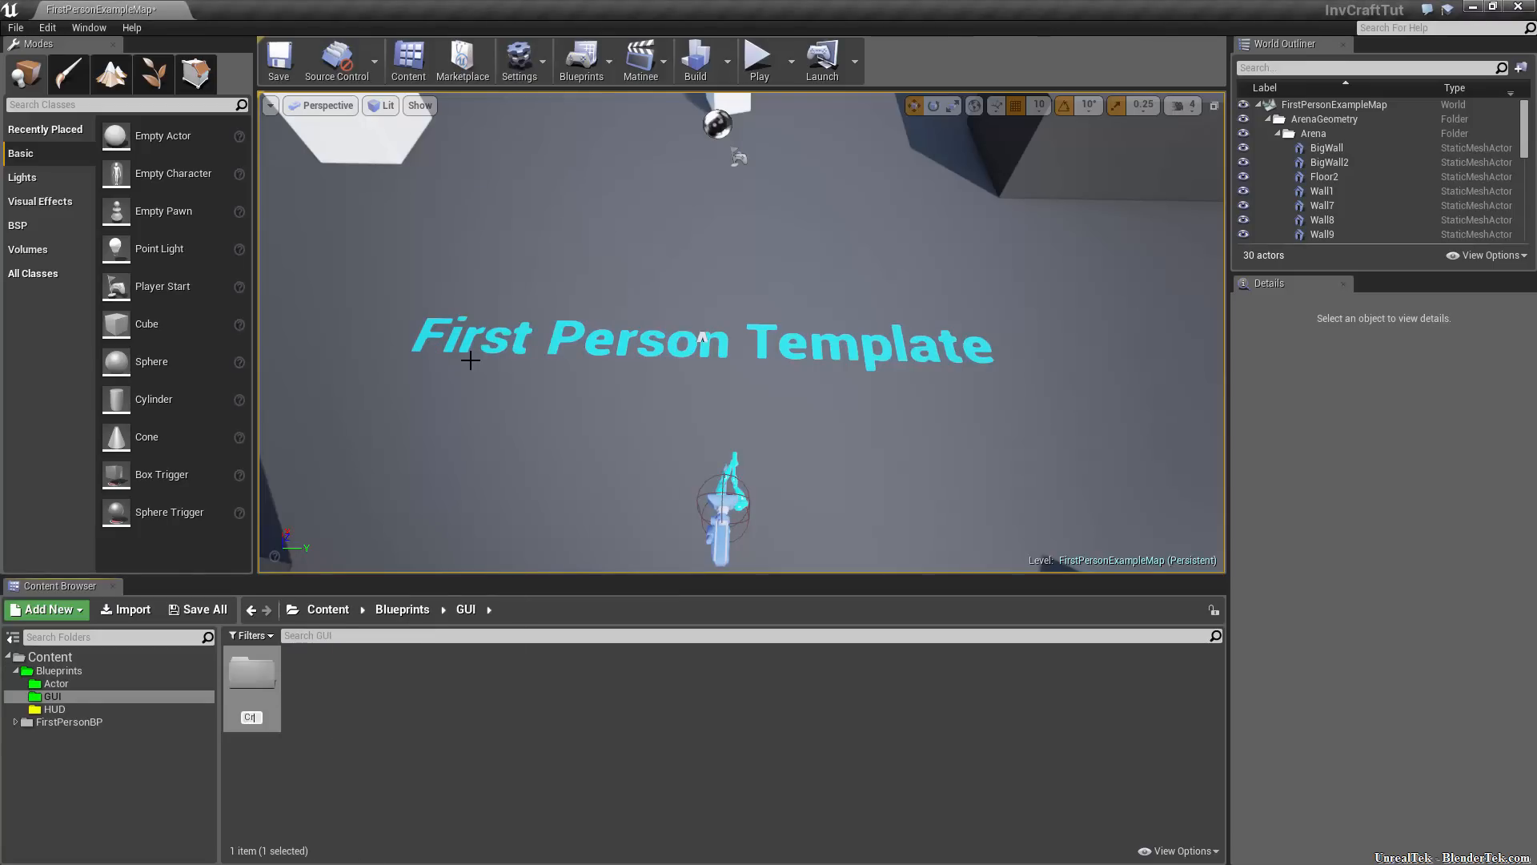
{"action": "key", "text": "Return"}
Give the Crafting folder a new red colour
{"action": "right_click", "coordinate": [262, 698]}
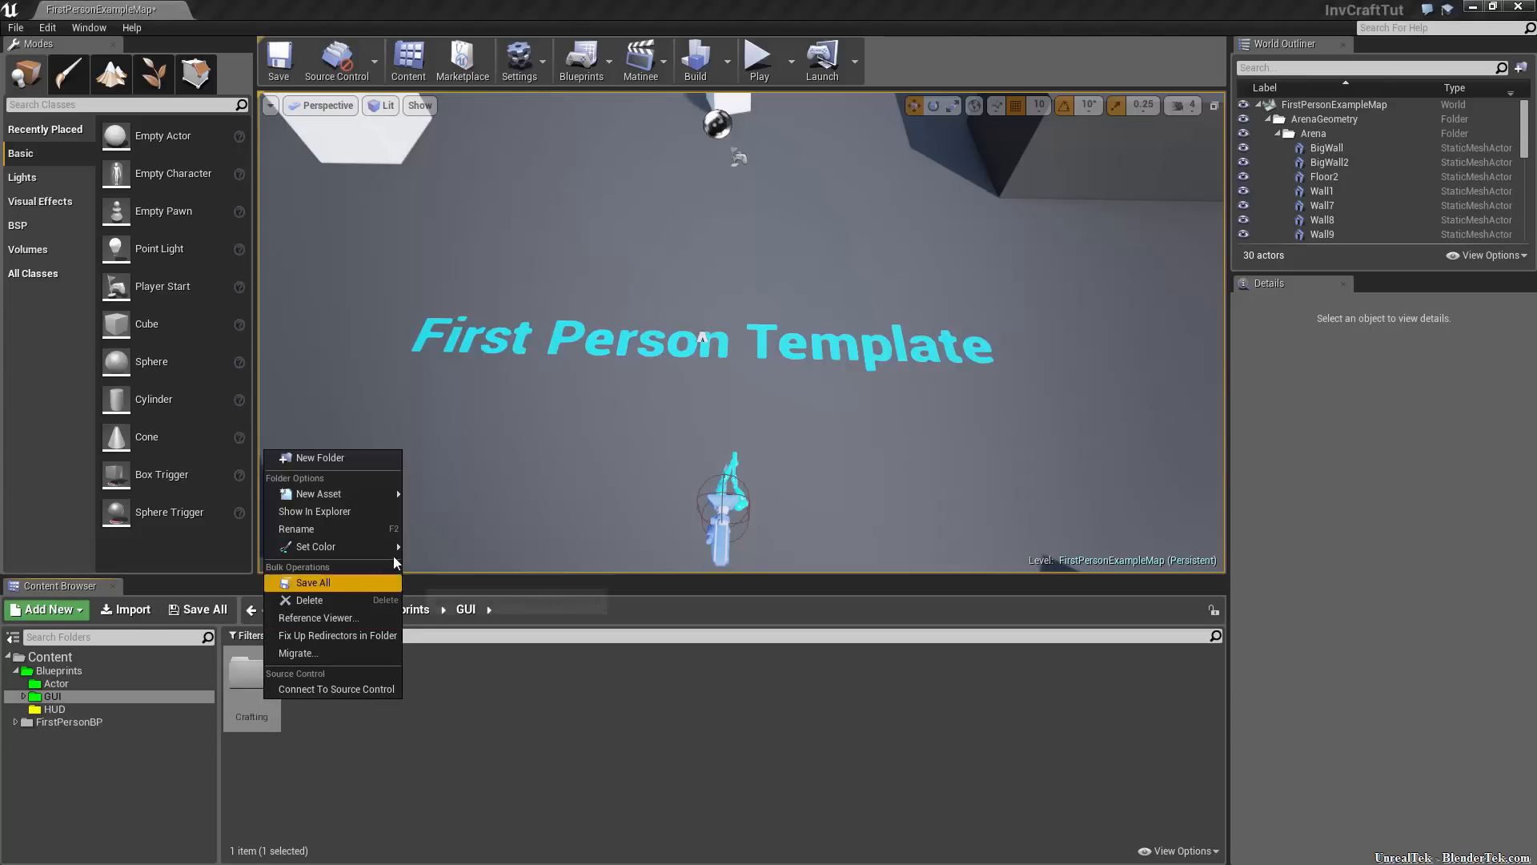
{"action": "left_click", "coordinate": [431, 546]}
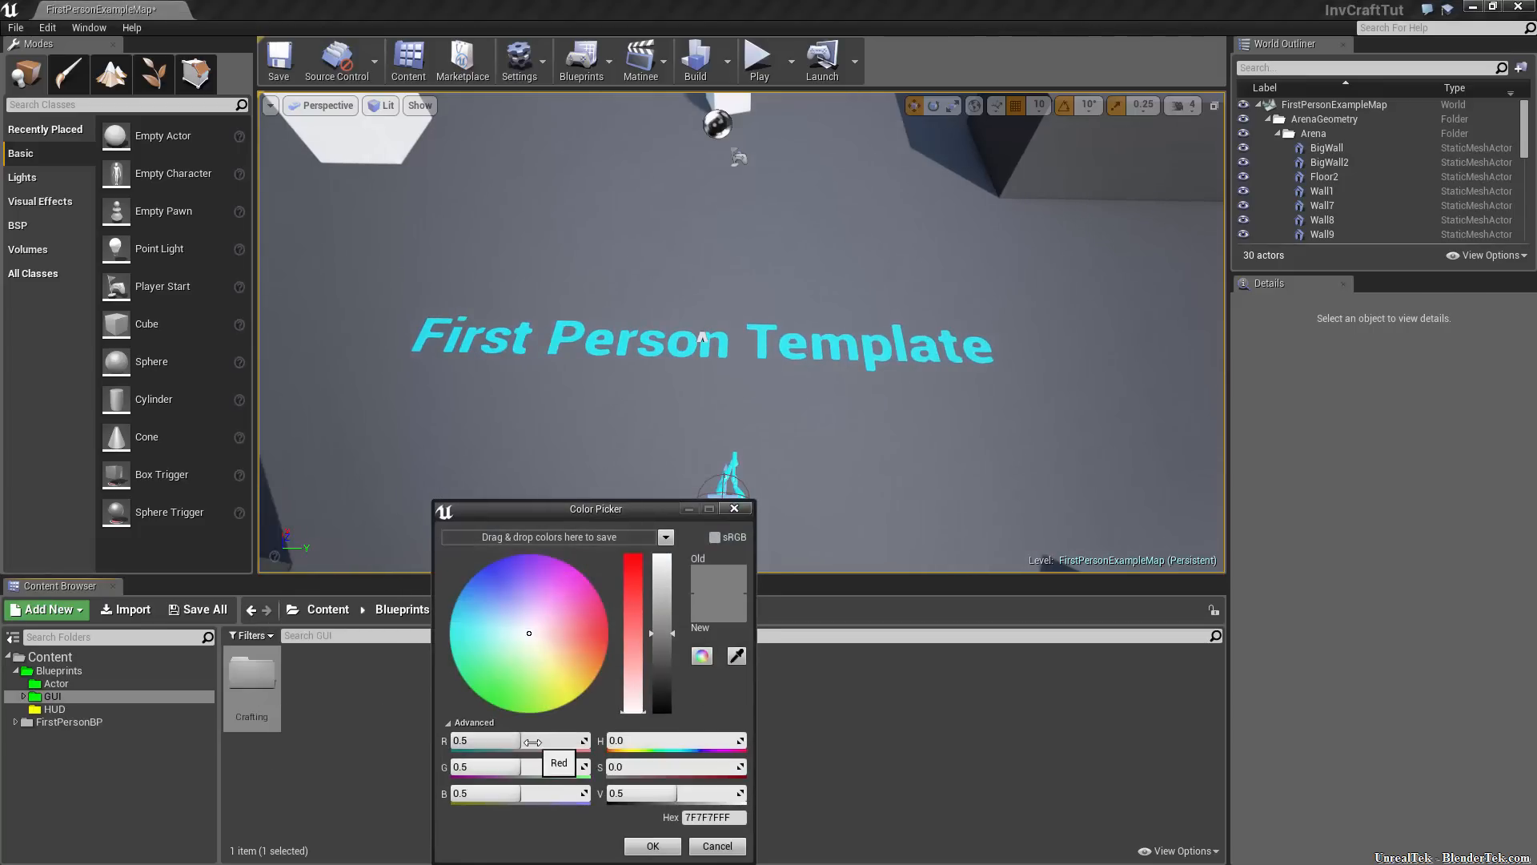
{"action": "left_click_drag", "start_coordinate": [533, 740], "coordinate": [589, 739]}
{"action": "left_click_drag", "start_coordinate": [497, 763], "coordinate": [453, 763]}
{"action": "left_click", "coordinate": [652, 845]}
Create a folder named Inventory inside GUI and colour it with the existing green
{"action": "right_click", "coordinate": [378, 730]}
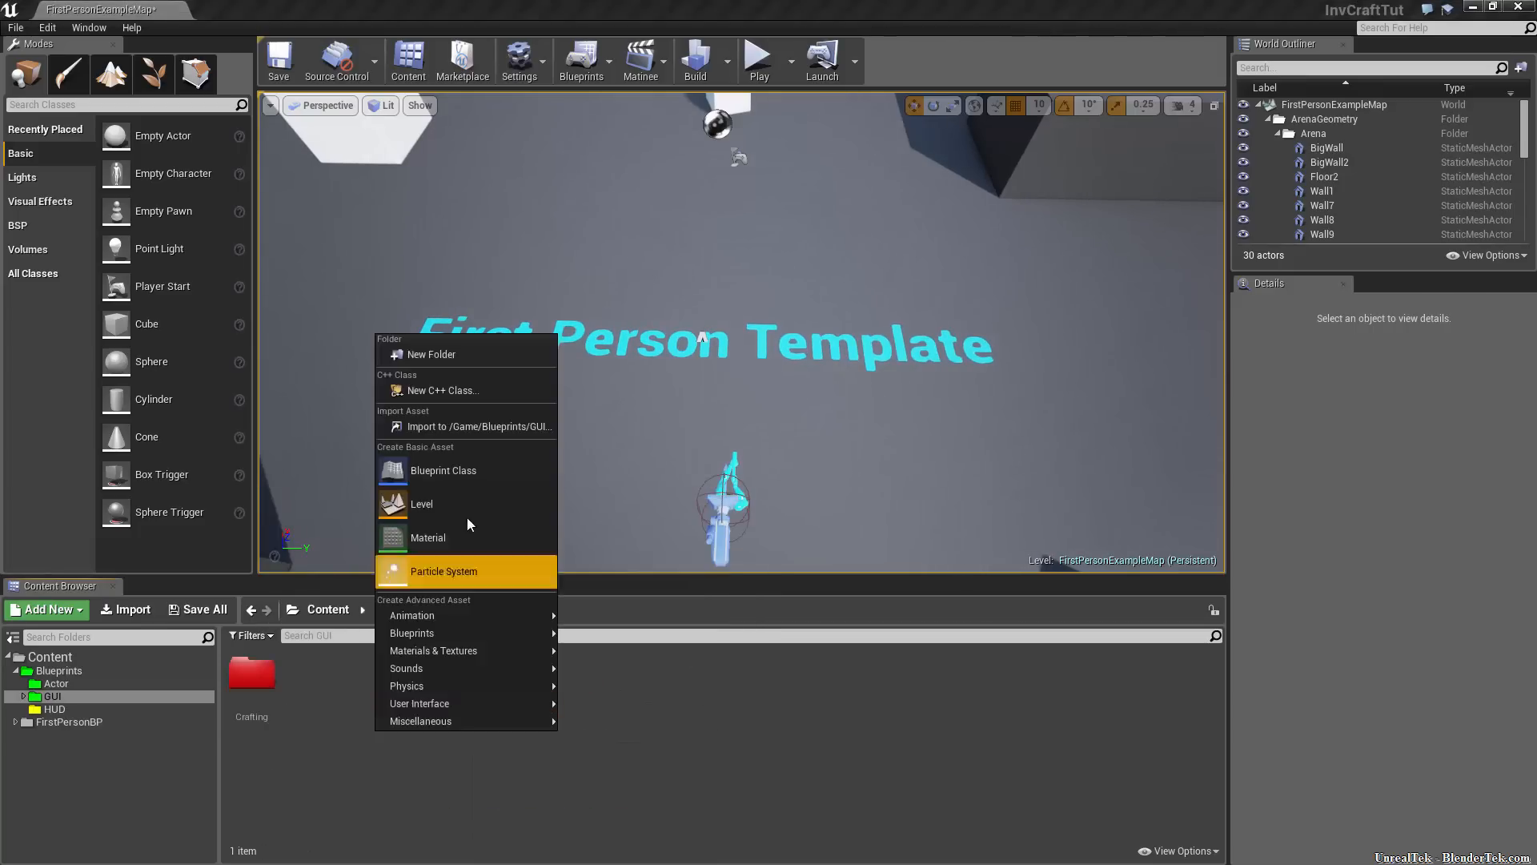
{"action": "left_click", "coordinate": [466, 344]}
{"action": "type", "text": "Inventory"}
{"action": "key", "text": "Return"}
{"action": "right_click", "coordinate": [309, 694]}
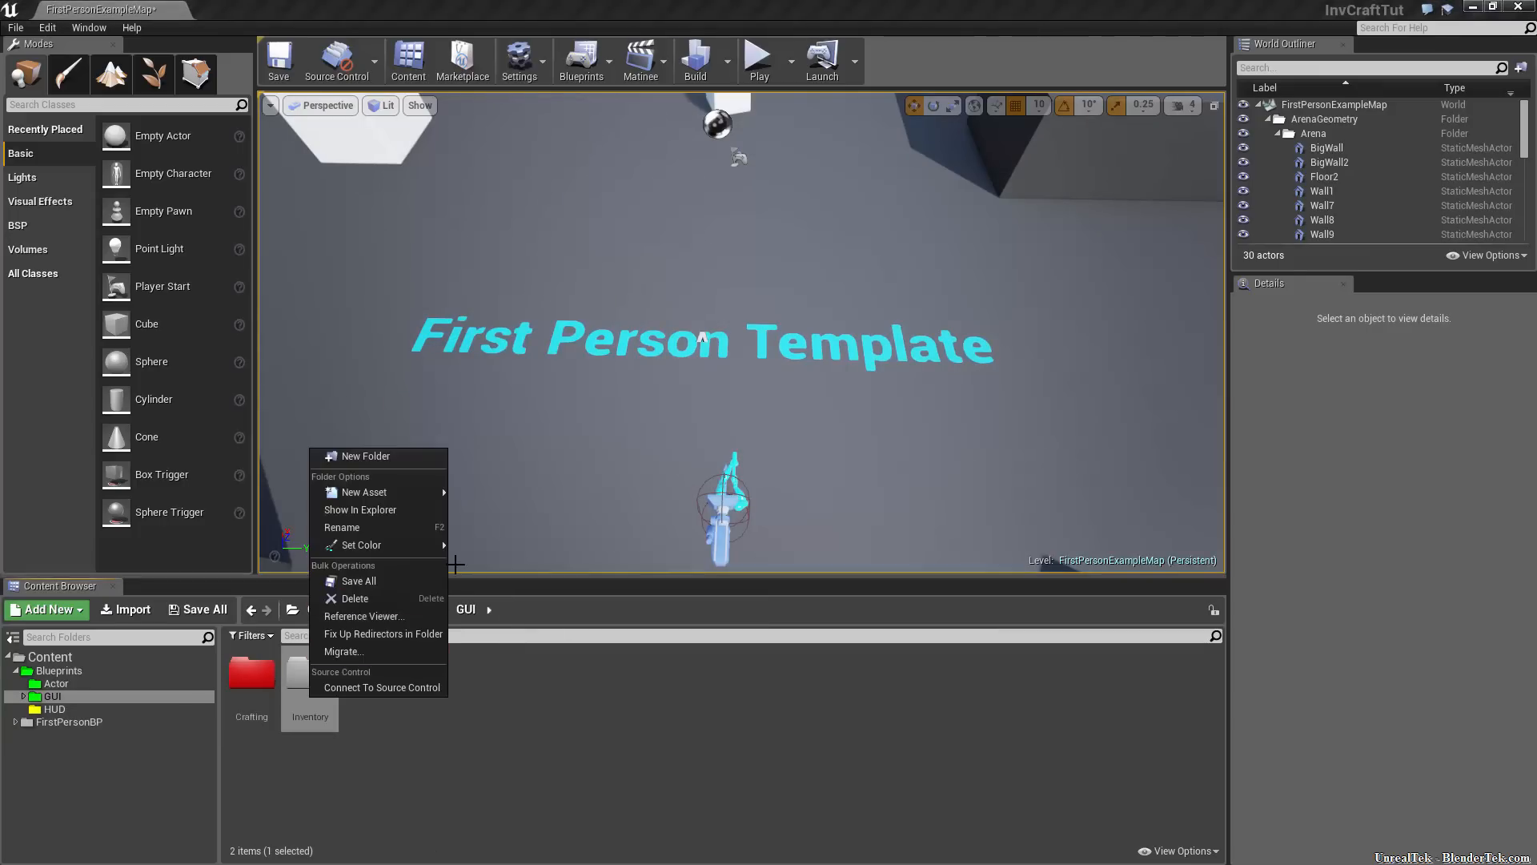
{"action": "mouse_move", "coordinate": [423, 545]}
{"action": "left_click", "coordinate": [468, 580]}
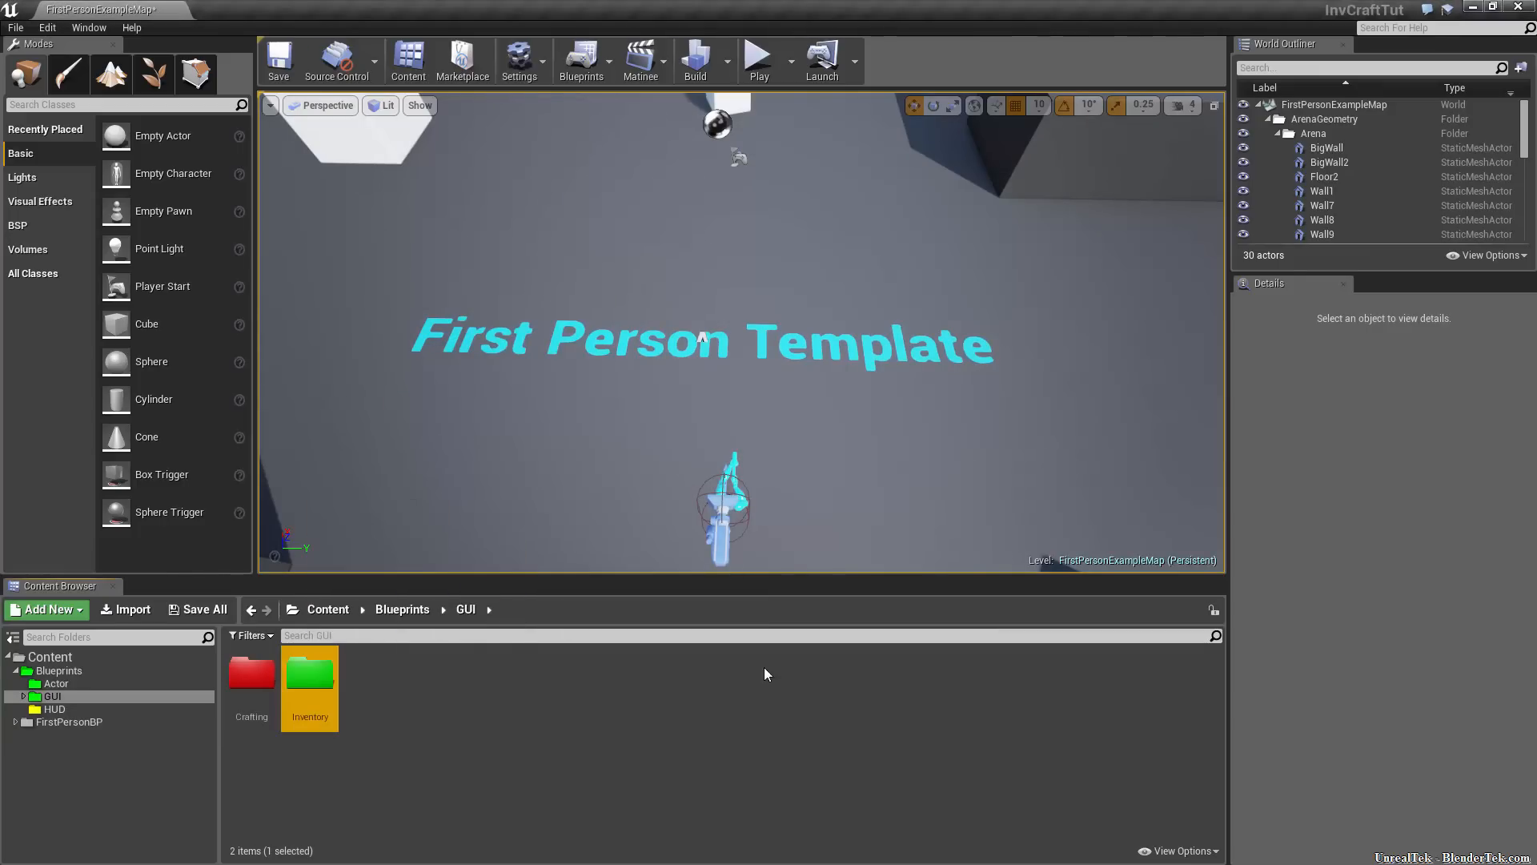
{"action": "right_click", "coordinate": [426, 756]}
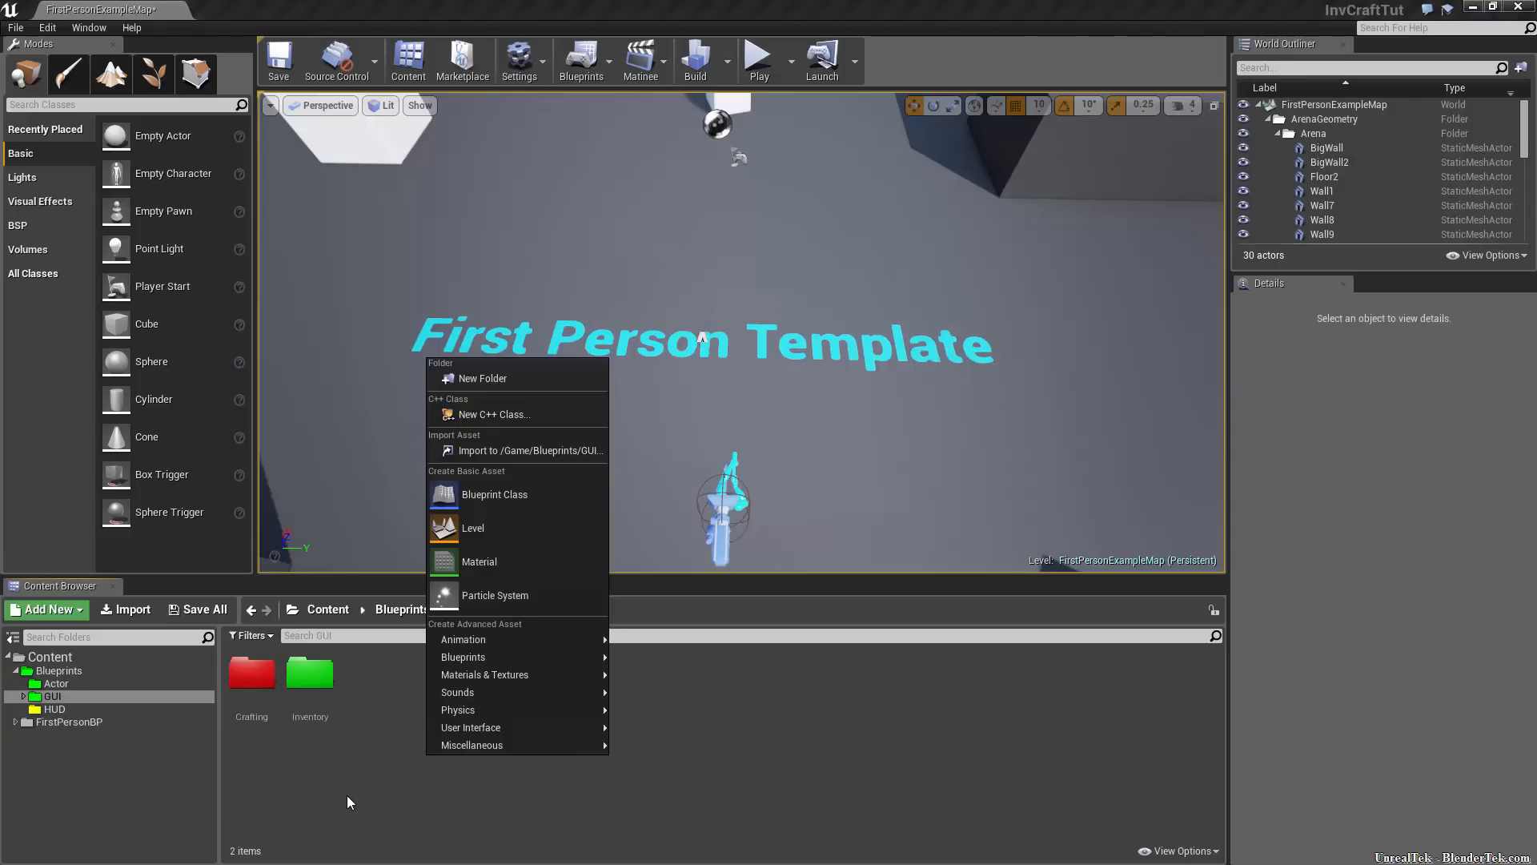
{"action": "left_click", "coordinate": [392, 707]}
{"action": "left_click", "coordinate": [119, 708]}
{"action": "left_click", "coordinate": [118, 695]}
{"action": "left_click", "coordinate": [116, 683]}
{"action": "left_click", "coordinate": [113, 670]}
Create a Blueprint class named TutorialHUD in the HUD folder, with HUD as its parent class
{"action": "left_click", "coordinate": [104, 709]}
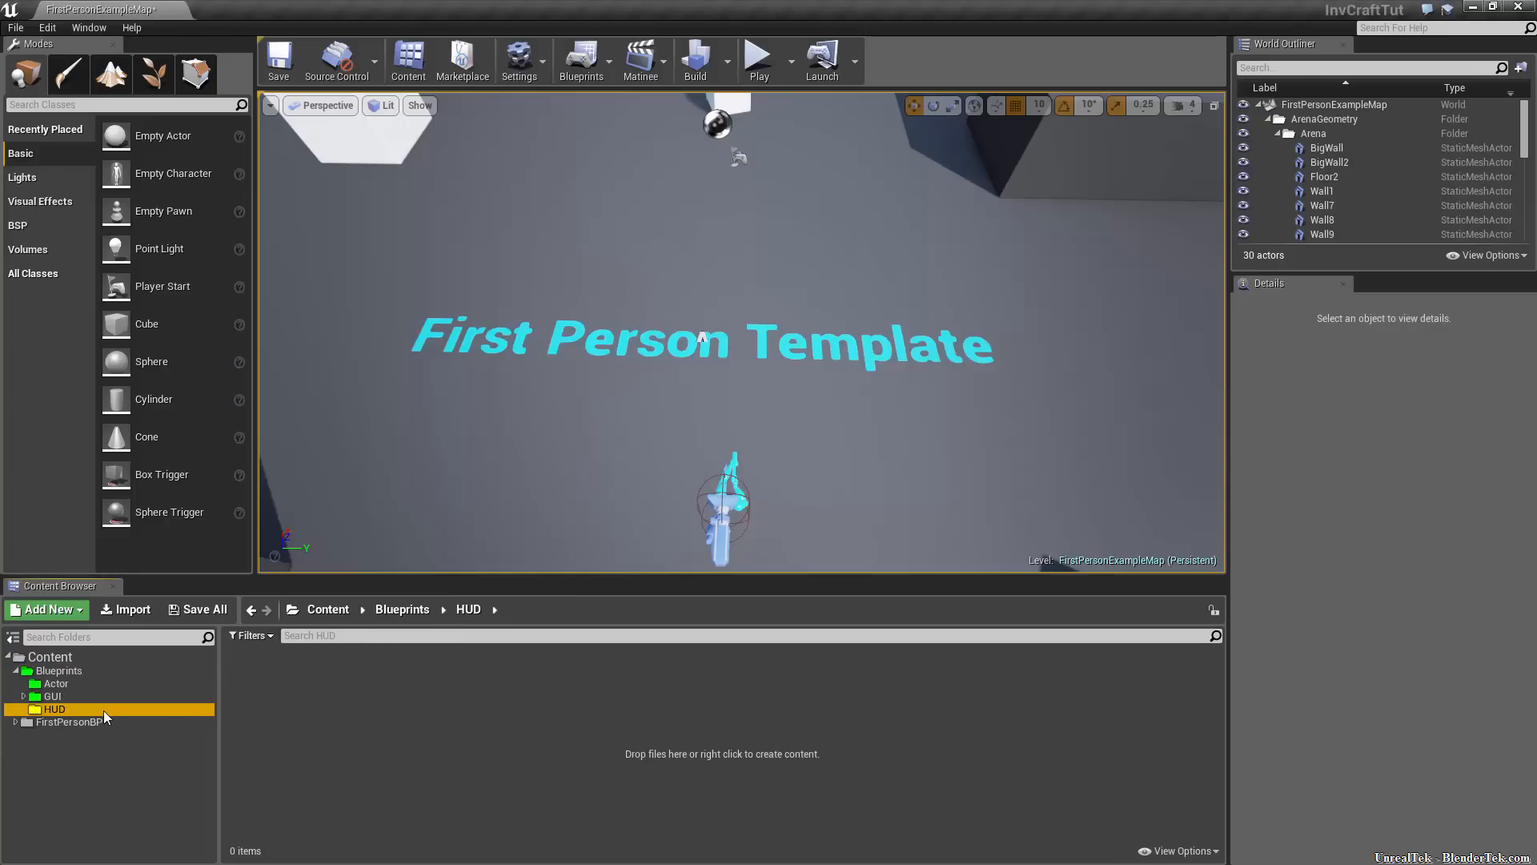
{"action": "right_click", "coordinate": [336, 717]}
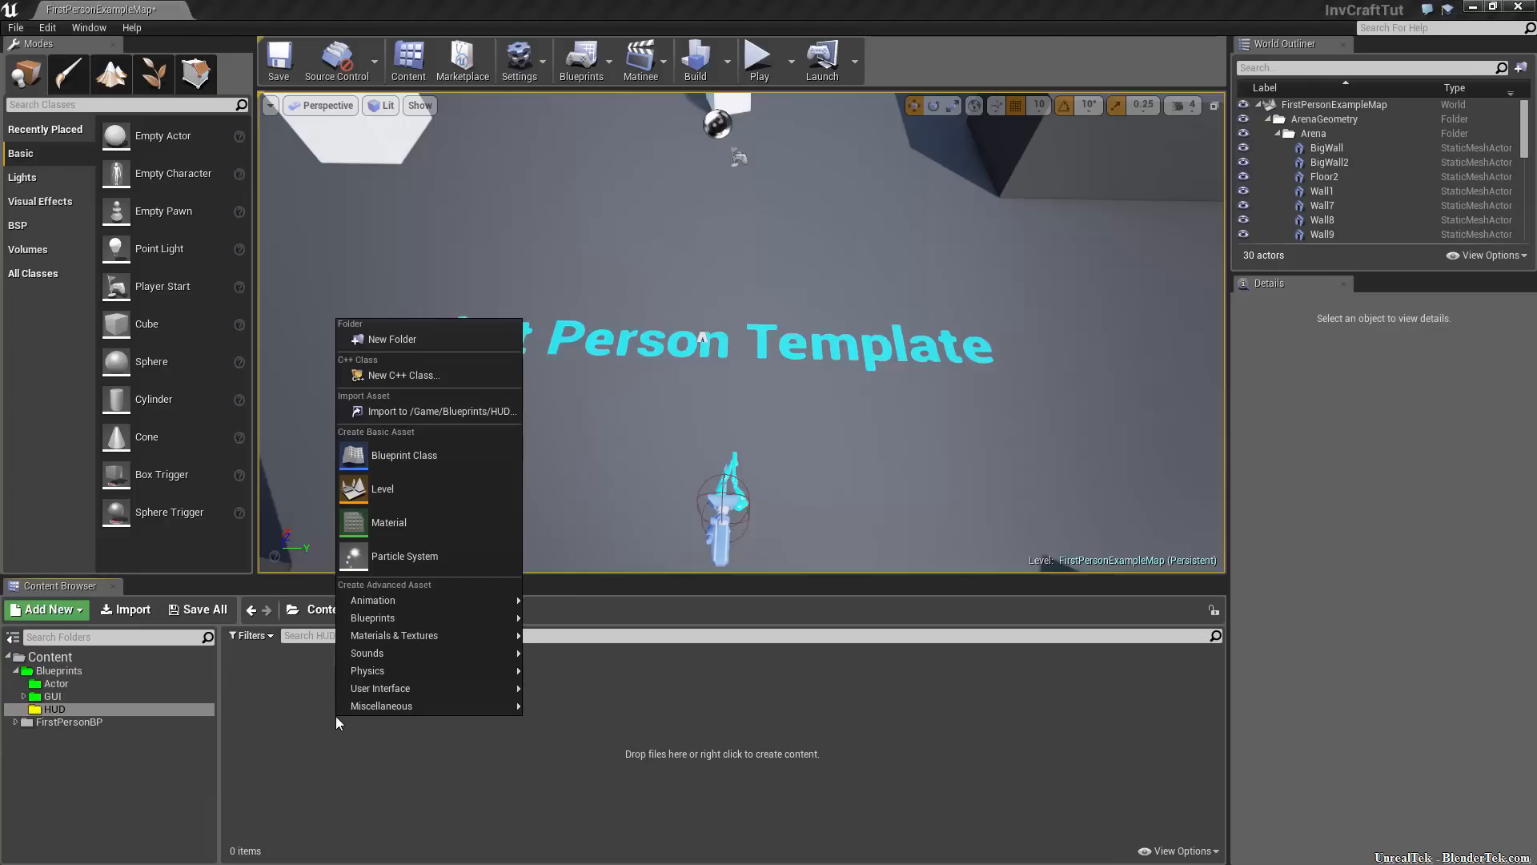
{"action": "left_click", "coordinate": [446, 454]}
{"action": "left_click", "coordinate": [562, 500]}
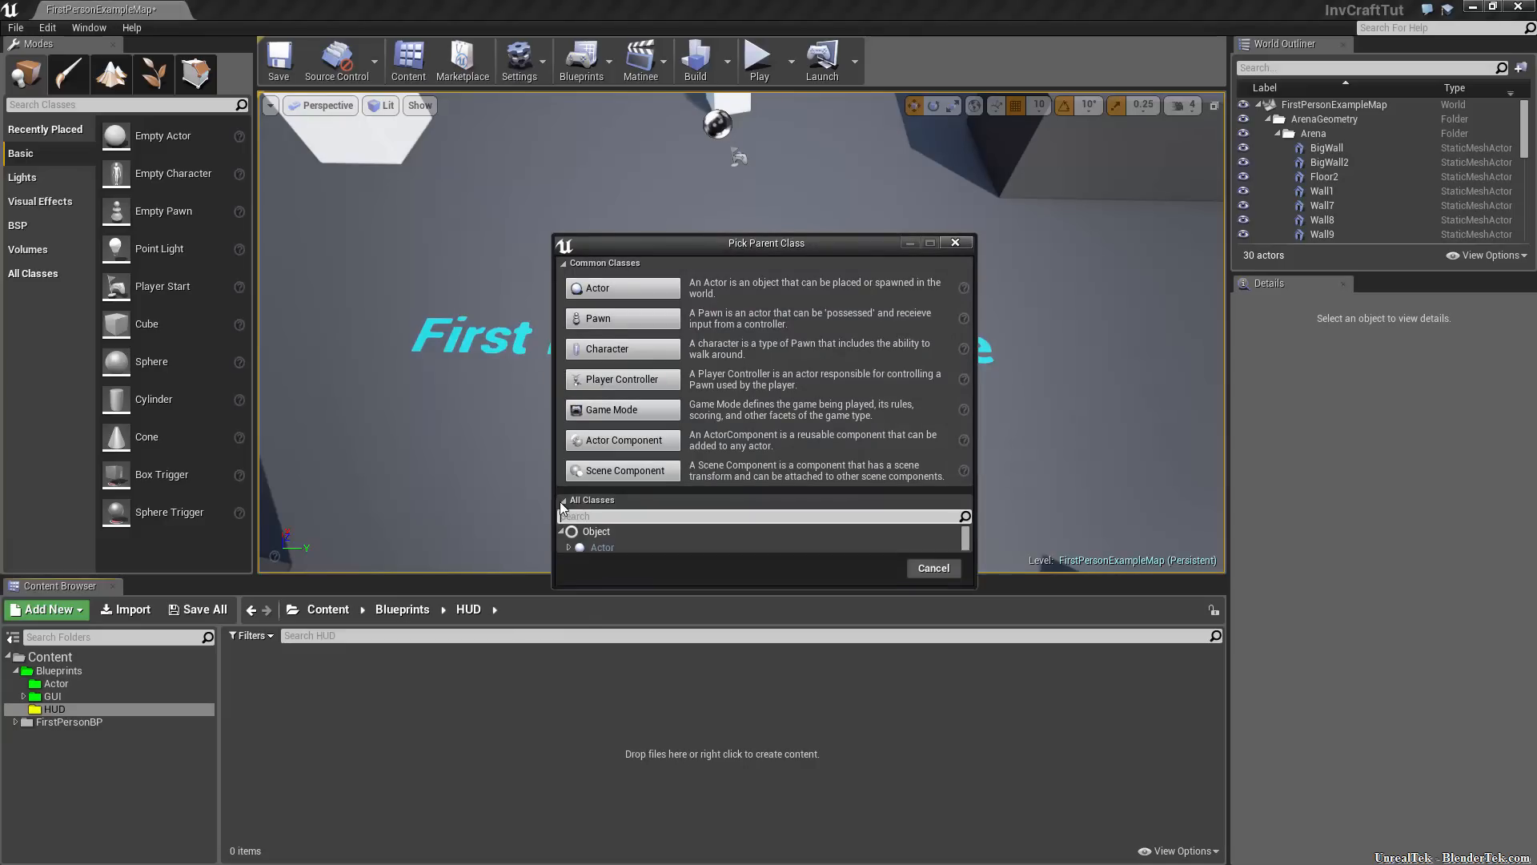
{"action": "type", "text": "hud"}
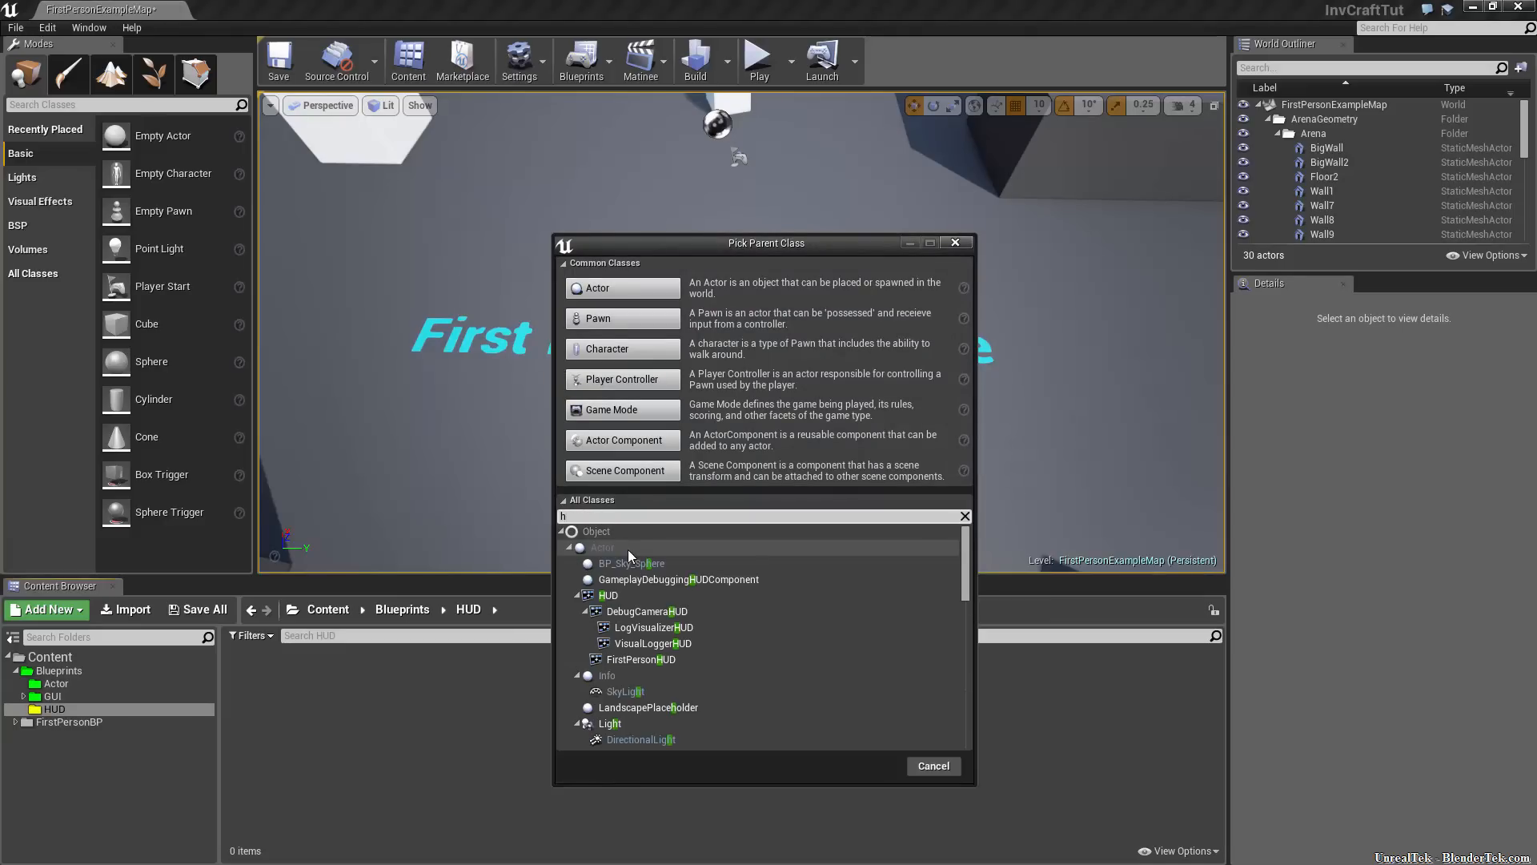
{"action": "left_click", "coordinate": [676, 579]}
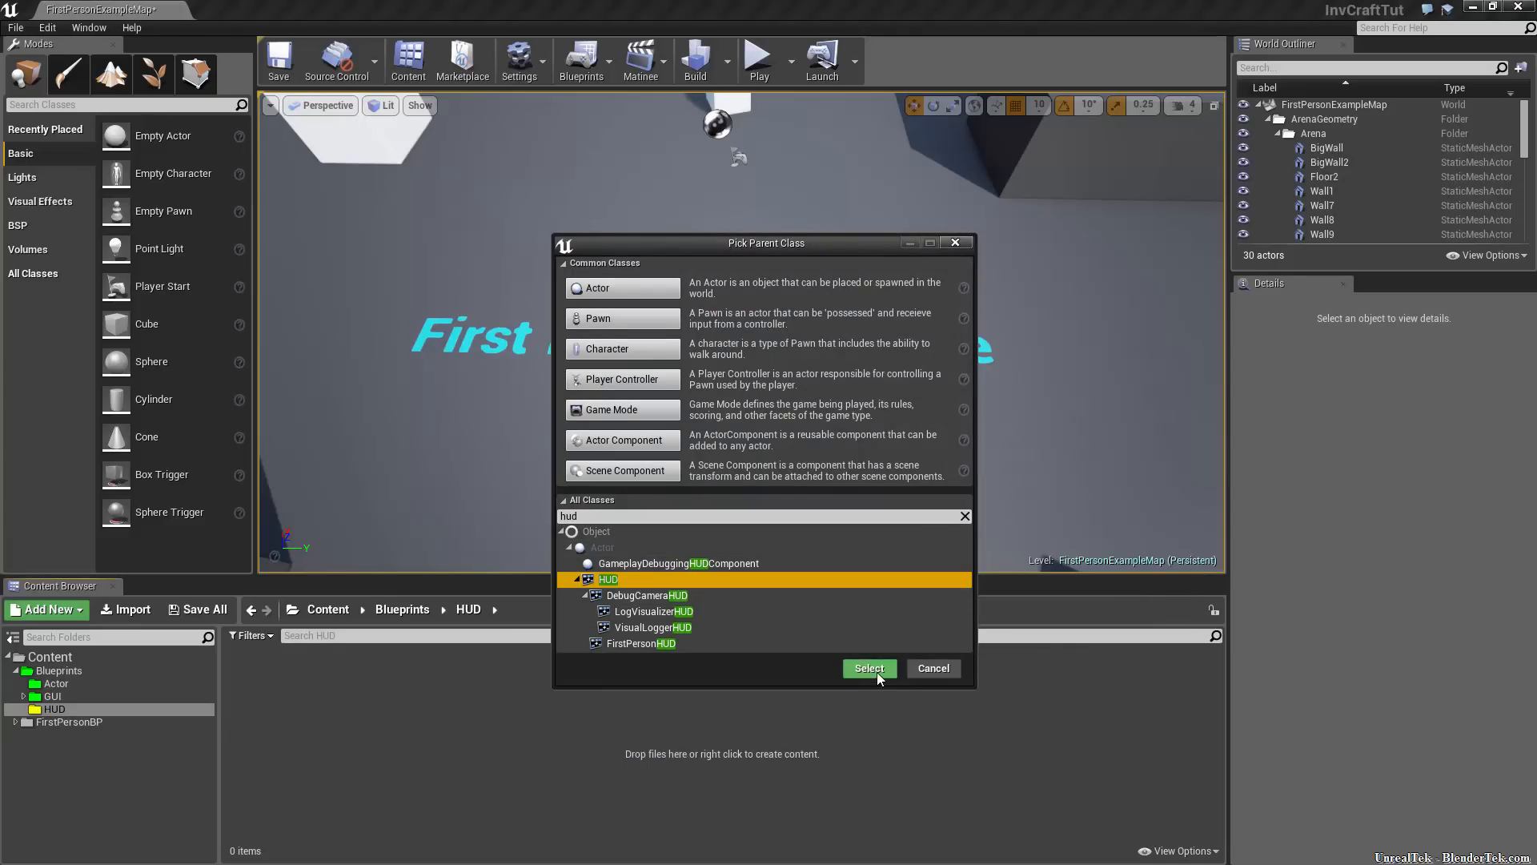
{"action": "left_click", "coordinate": [876, 671]}
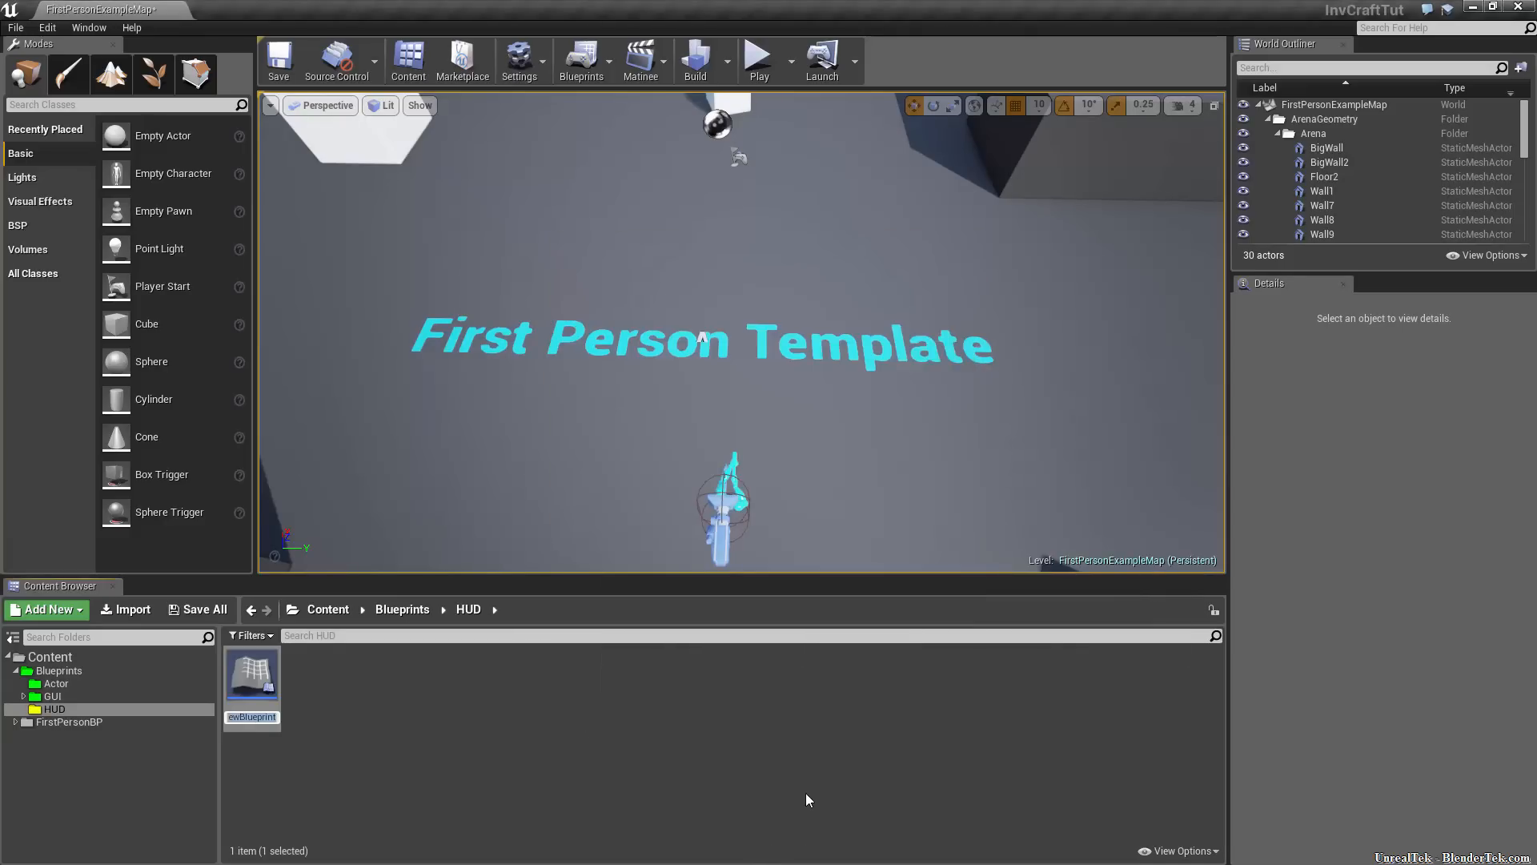
{"action": "type", "text": "TutorialHUD"}
{"action": "key", "text": "Return"}
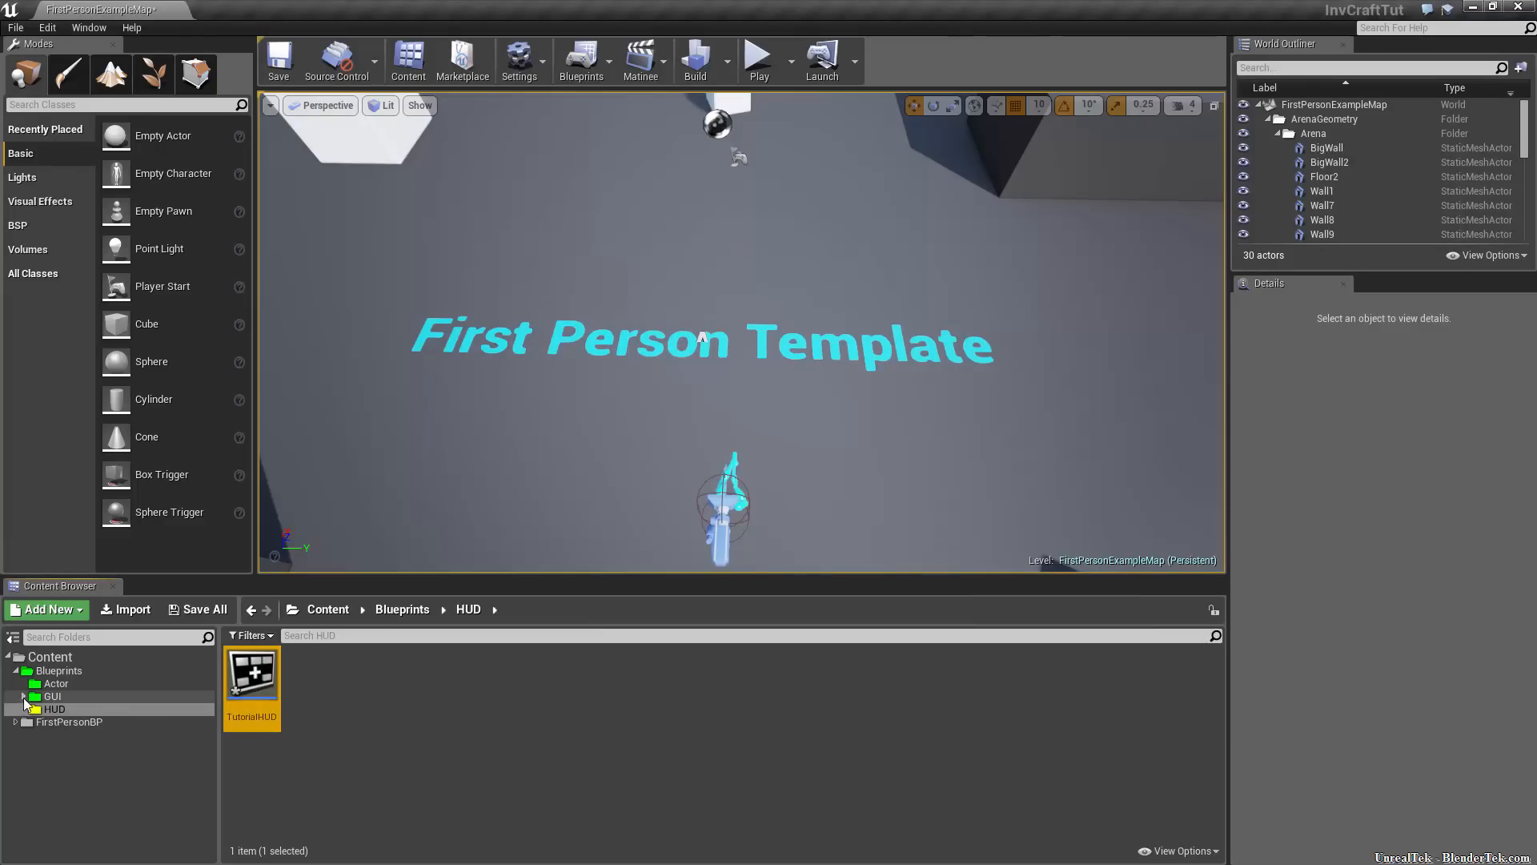
Create a Widget Blueprint named W_CraftMain in the Crafting folder inside GUI
{"action": "left_click", "coordinate": [23, 696]}
{"action": "left_click", "coordinate": [80, 708]}
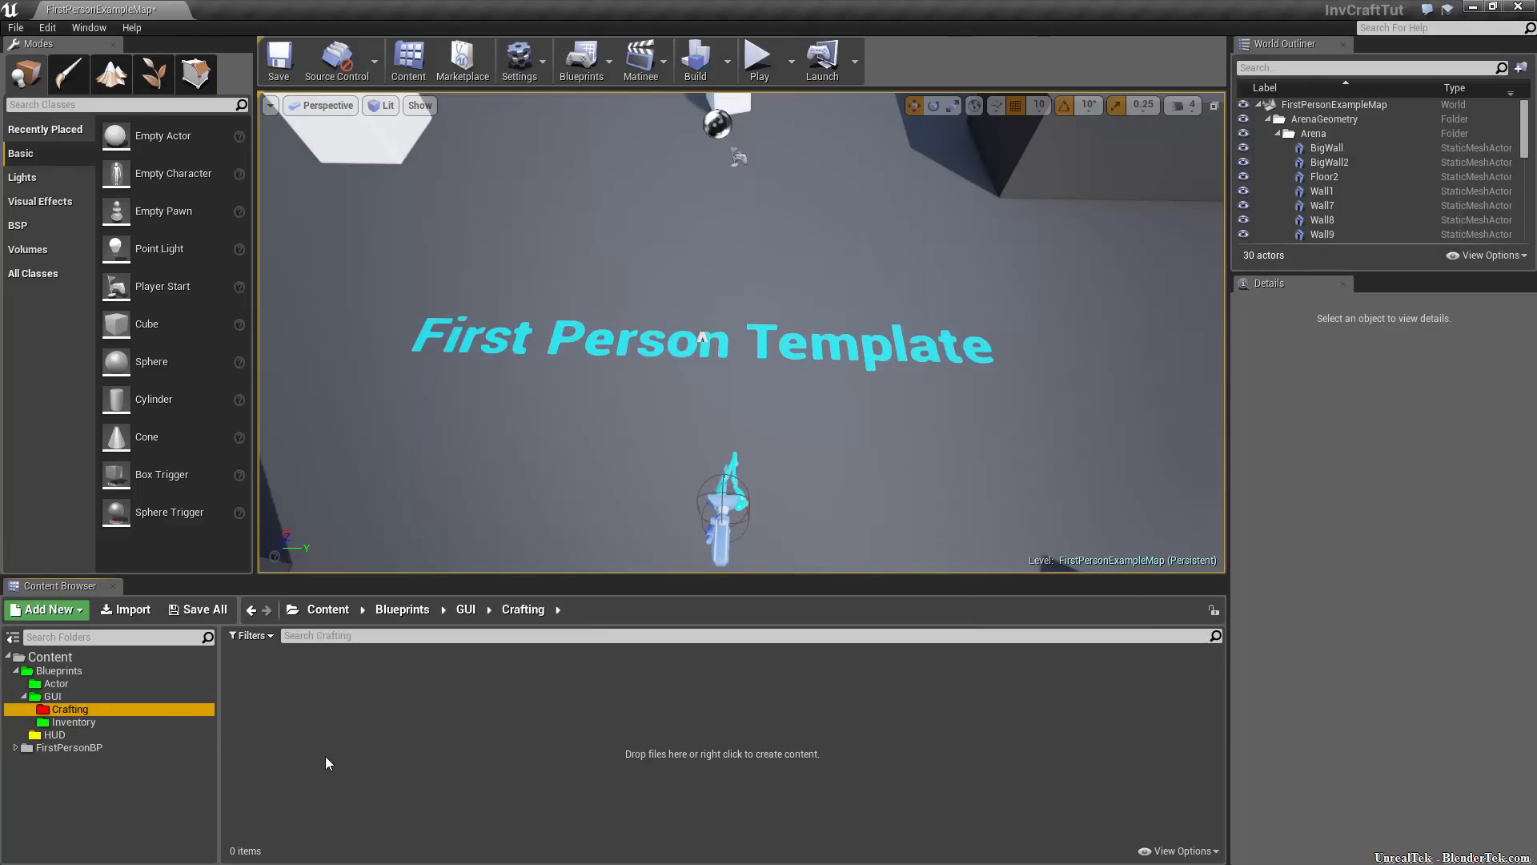
{"action": "left_click", "coordinate": [325, 755]}
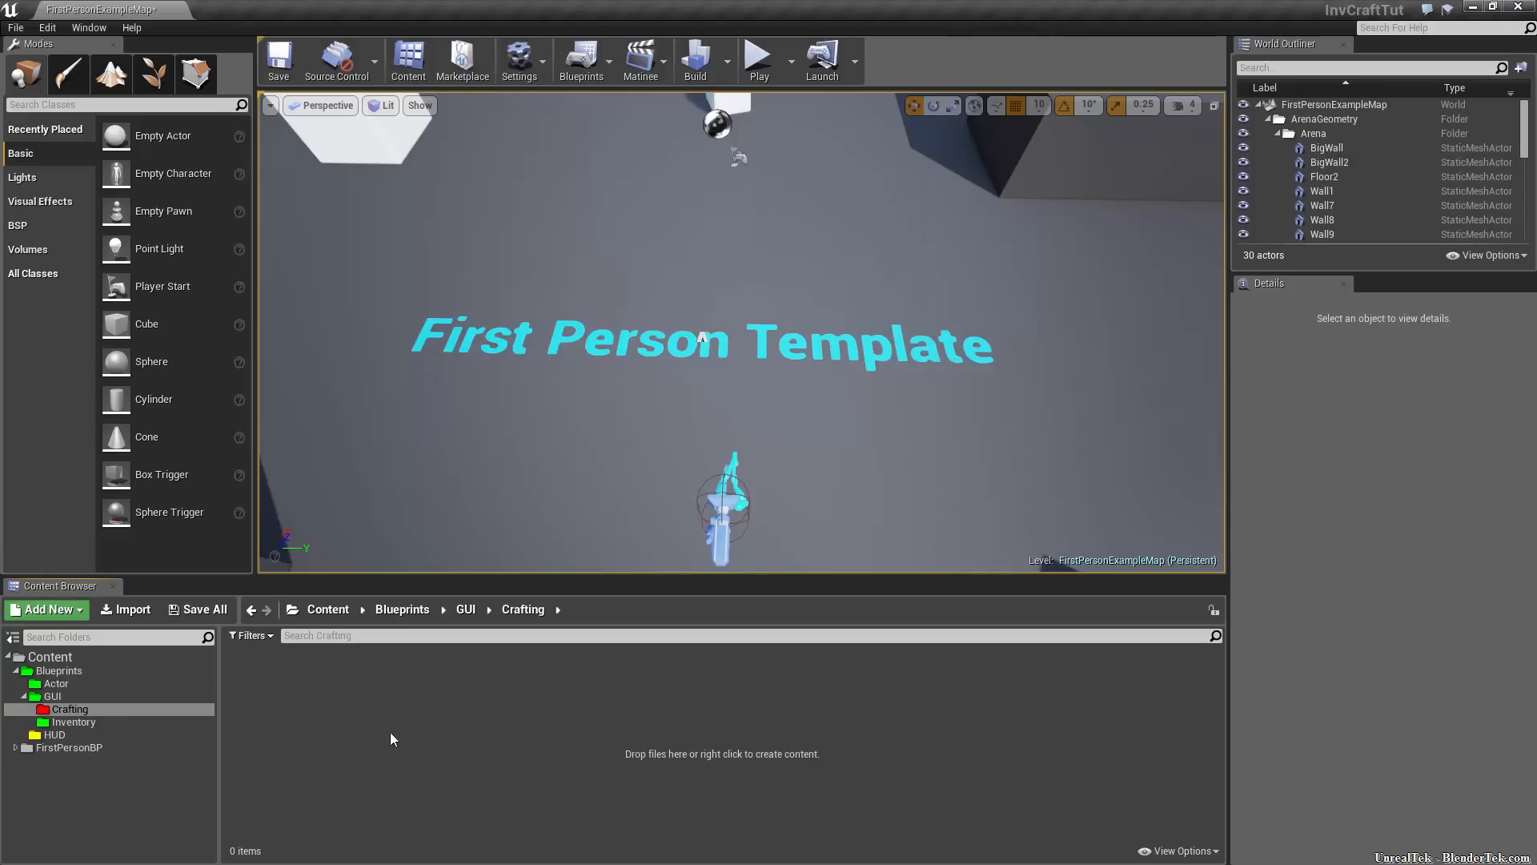
{"action": "right_click", "coordinate": [344, 742]}
{"action": "mouse_move", "coordinate": [435, 718]}
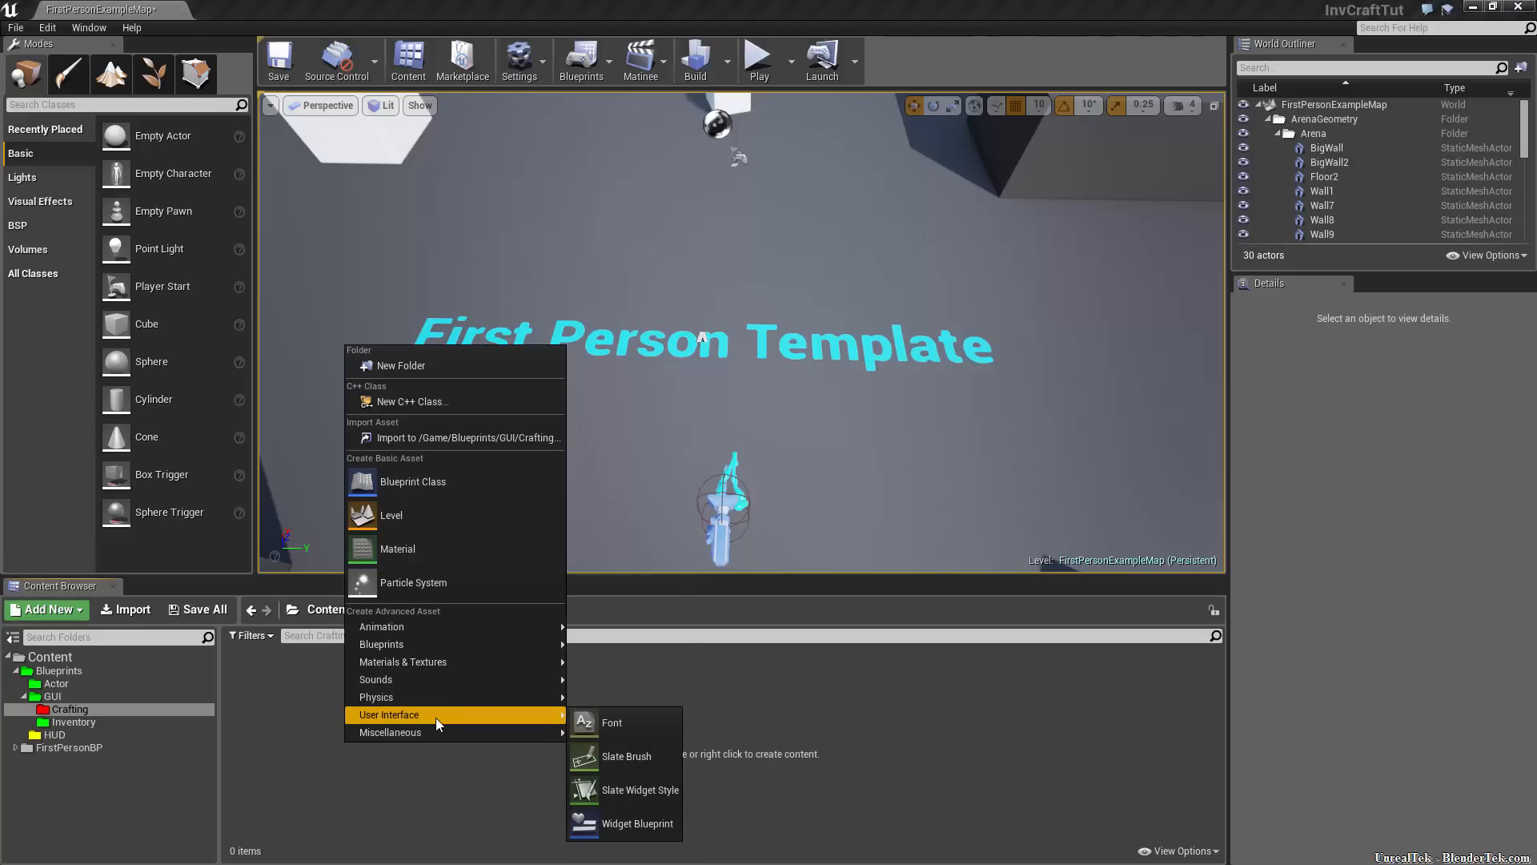
{"action": "left_click", "coordinate": [642, 822]}
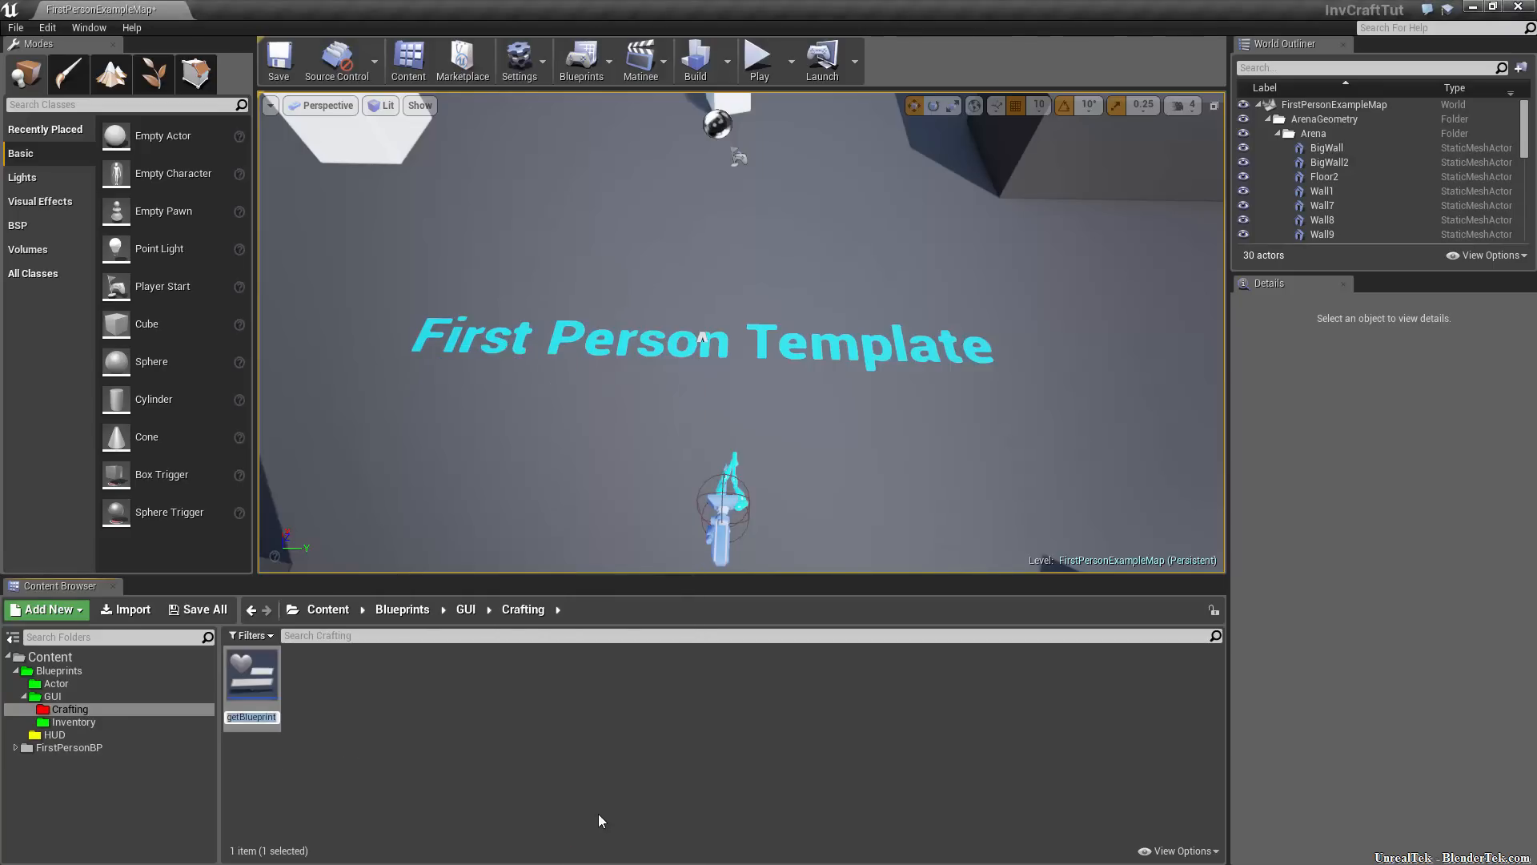
{"action": "type", "text": "W"}
{"action": "type", "text": "raftMain"}
{"action": "key", "text": "Return"}
Create a Widget Blueprint named W_InvMain in the Inventory folder inside GUI
{"action": "left_click", "coordinate": [147, 720]}
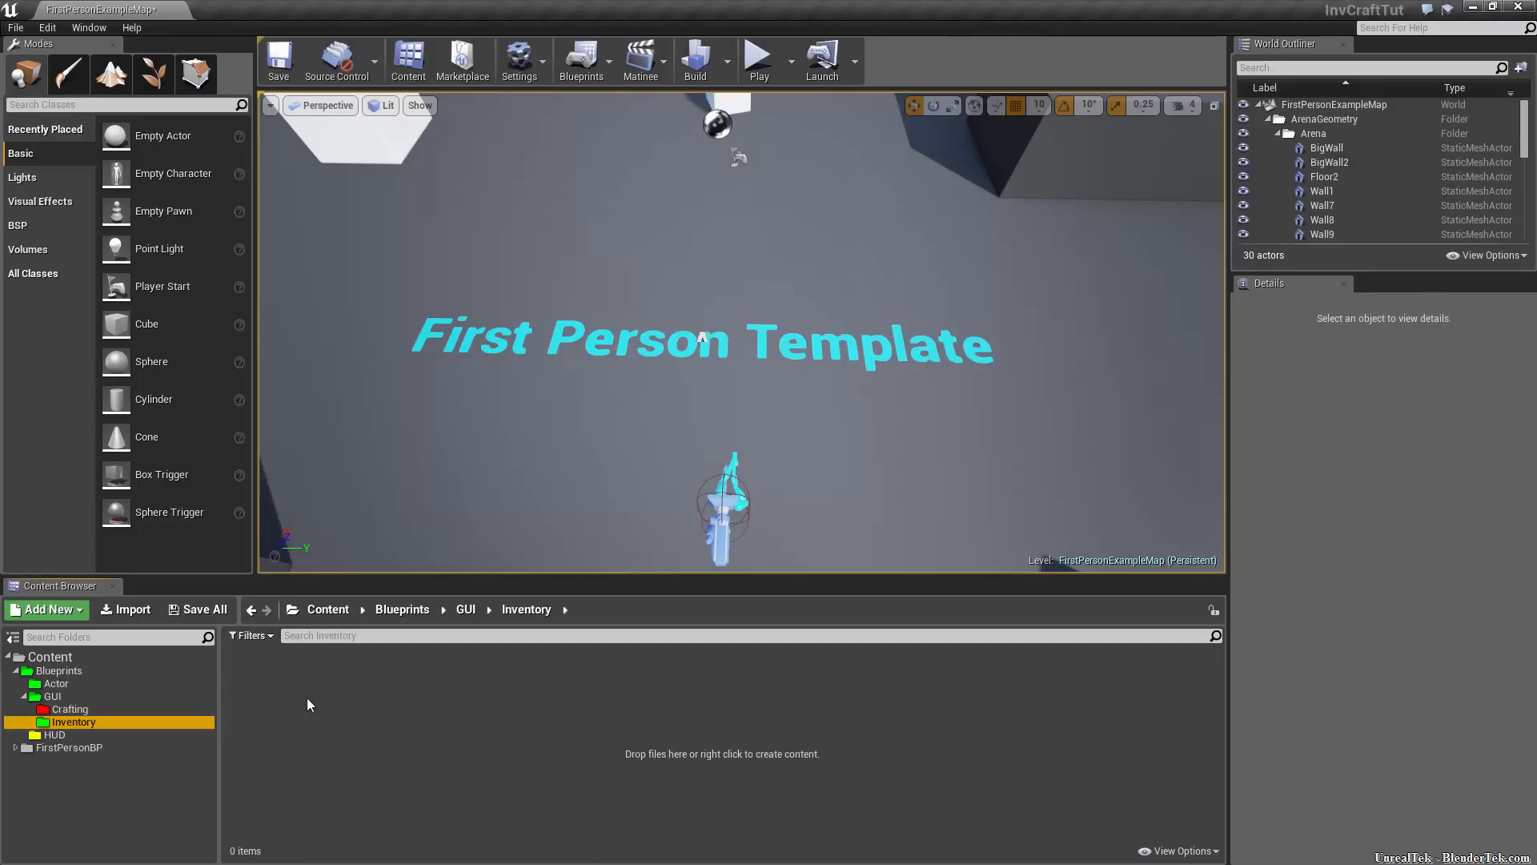
{"action": "right_click", "coordinate": [314, 689]}
{"action": "mouse_move", "coordinate": [429, 660]}
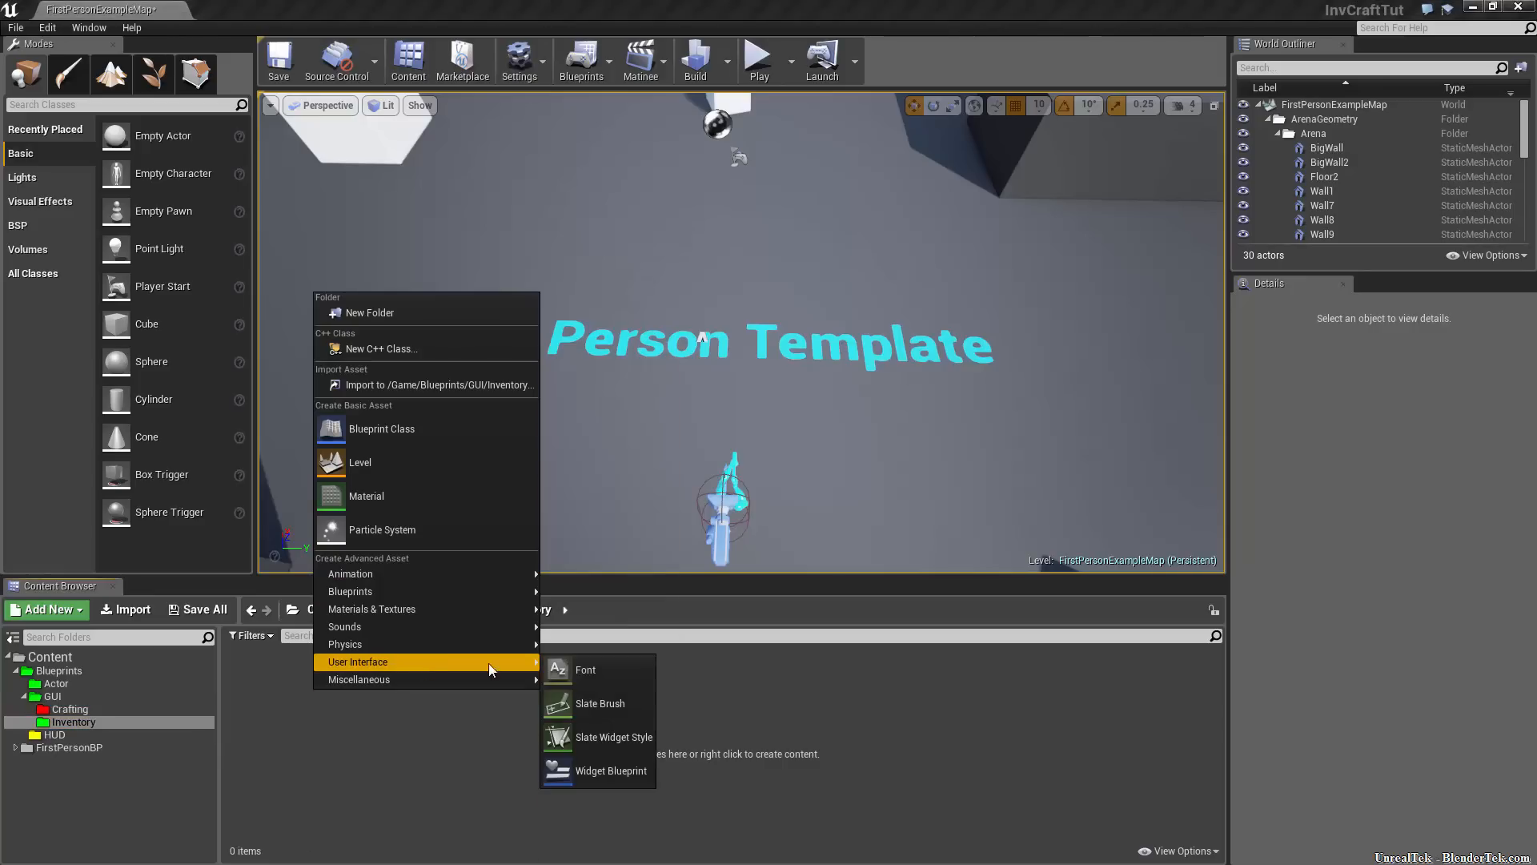
{"action": "left_click", "coordinate": [622, 773]}
{"action": "type", "text": "W_InvMa"}
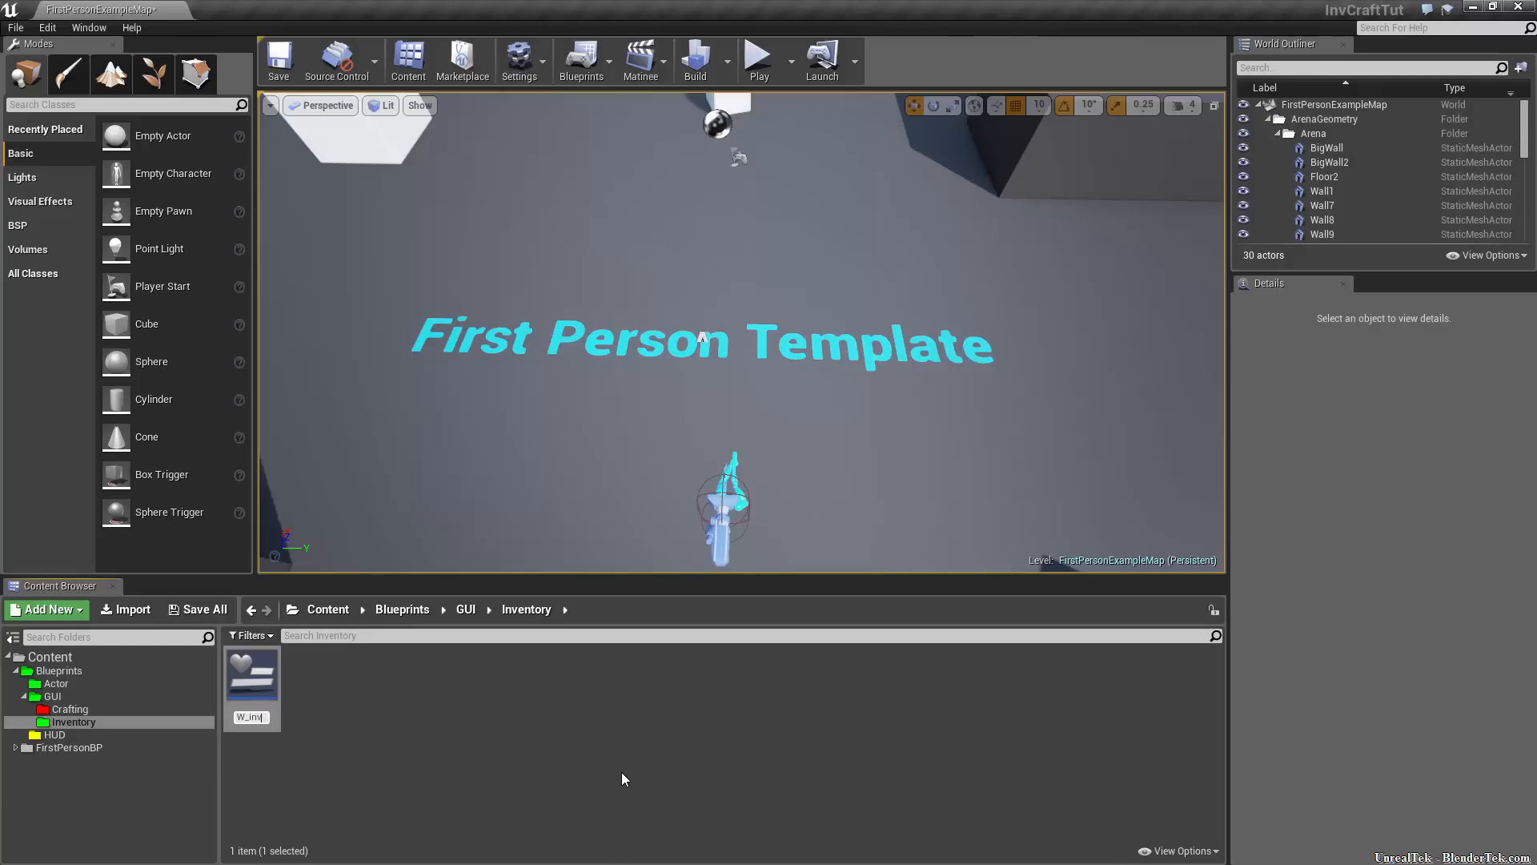
{"action": "type", "text": "in"}
{"action": "key", "text": "Return"}
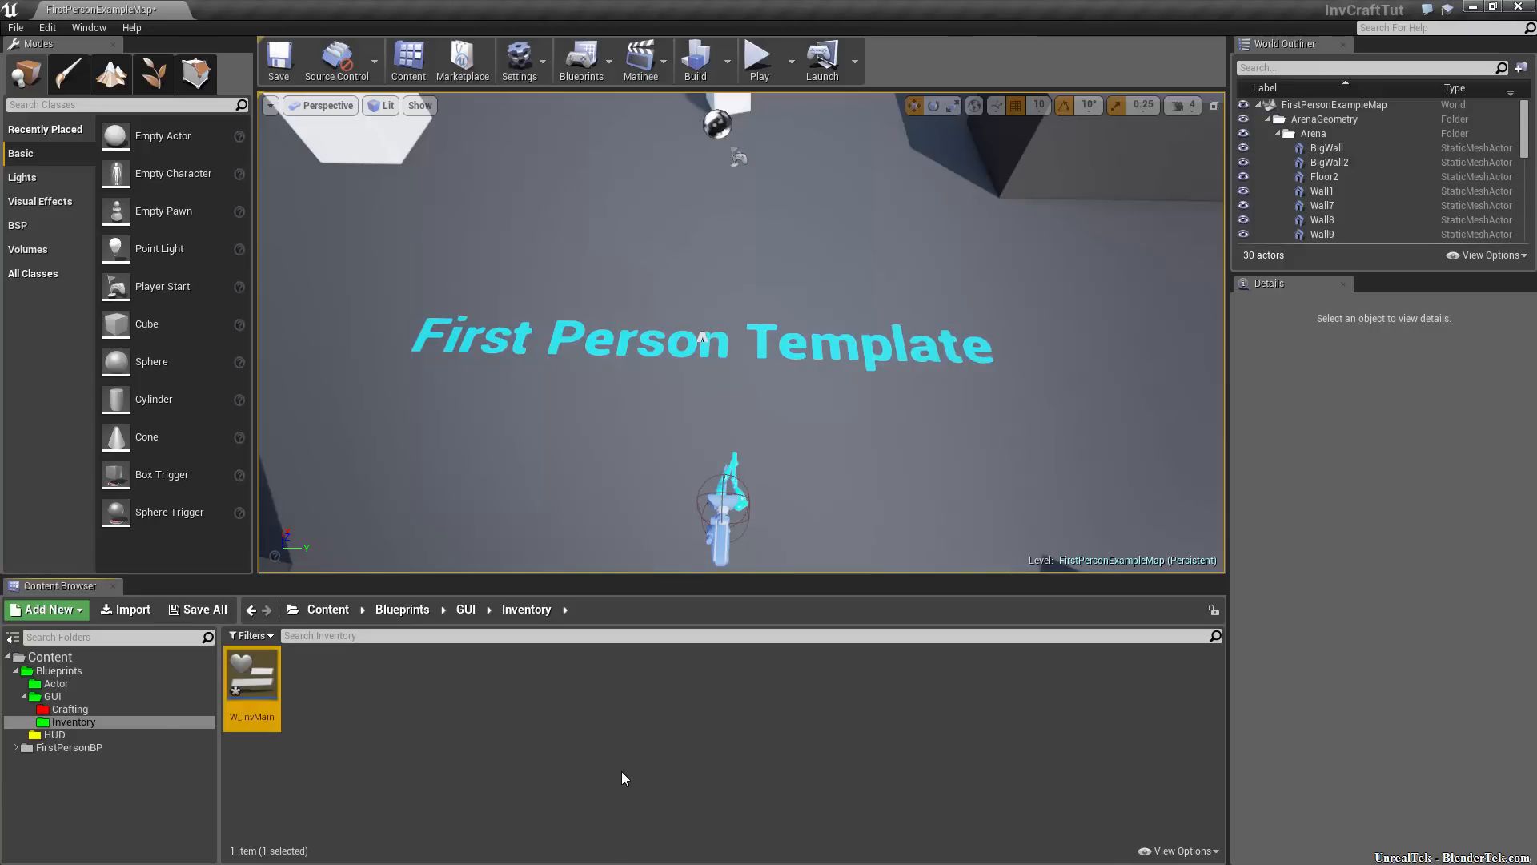
Create a Blueprint class based on Actor in the Actor folder, keep its default name, and save everything
{"action": "left_click", "coordinate": [115, 682]}
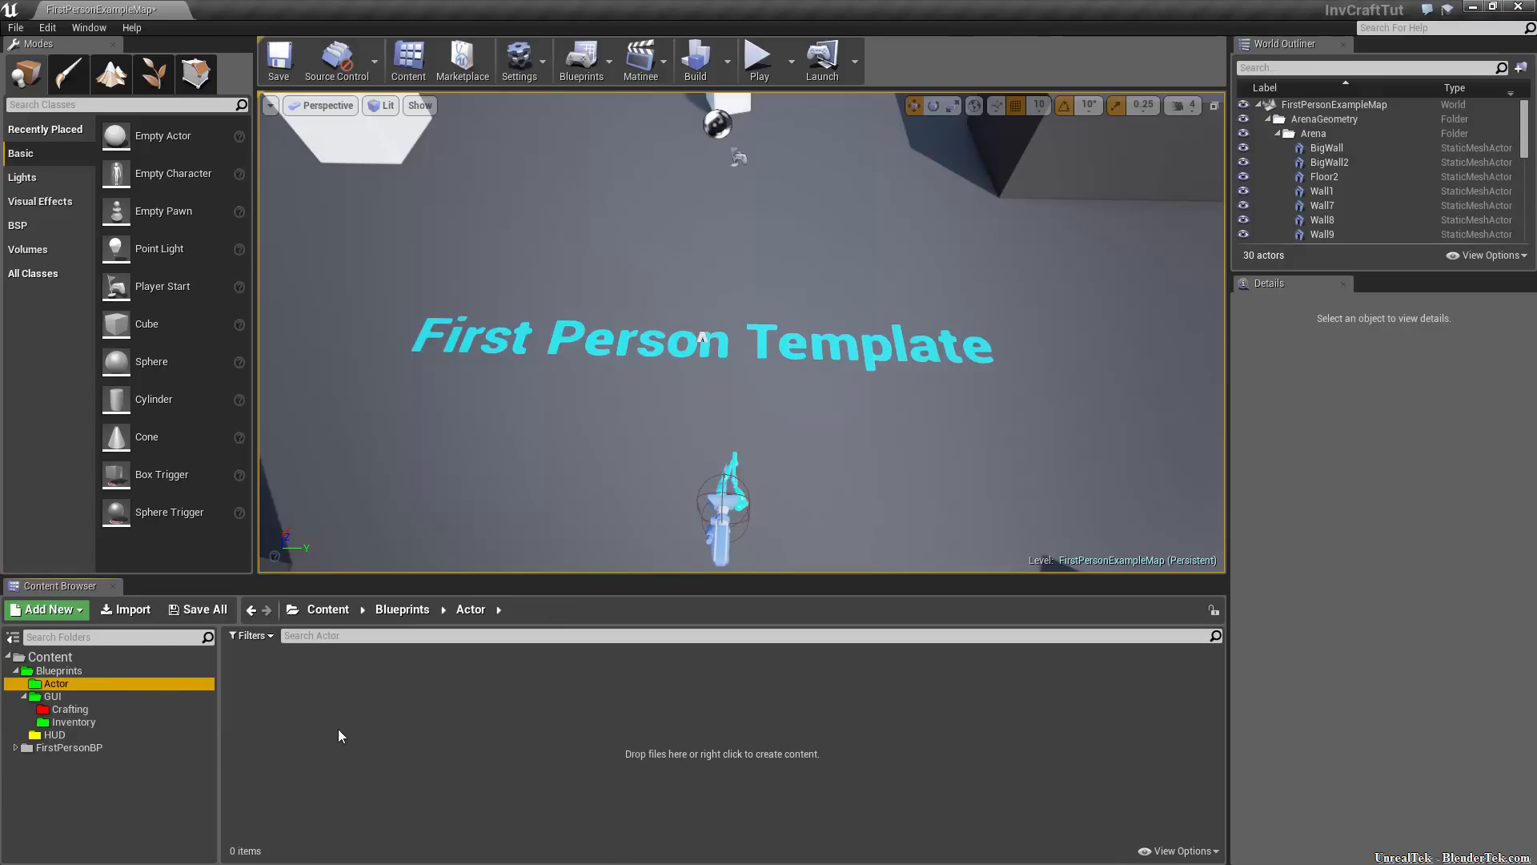
{"action": "right_click", "coordinate": [338, 729]}
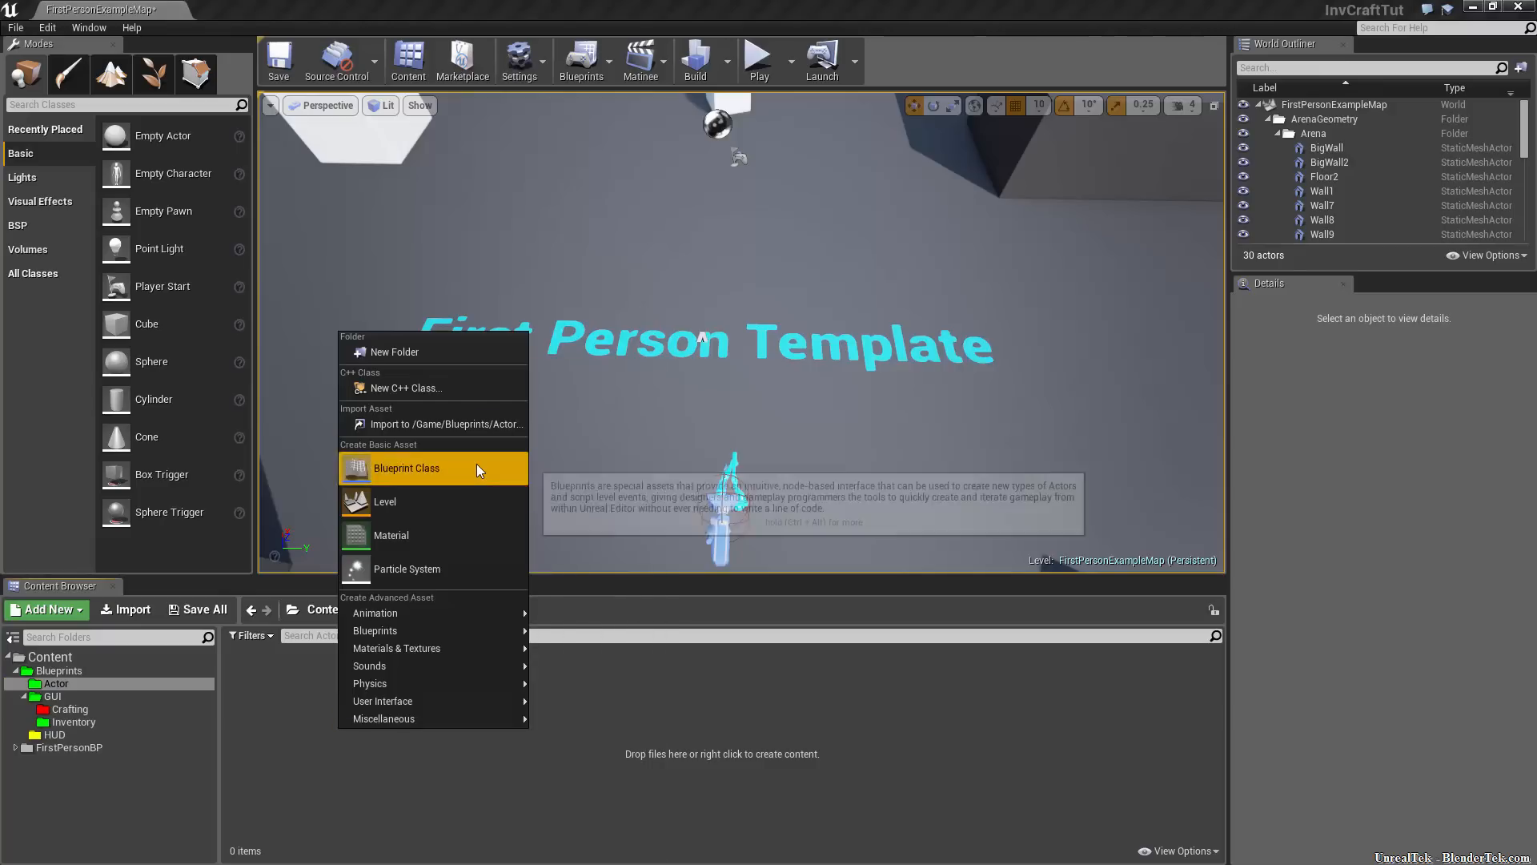
{"action": "left_click", "coordinate": [477, 463]}
{"action": "left_click", "coordinate": [613, 266]}
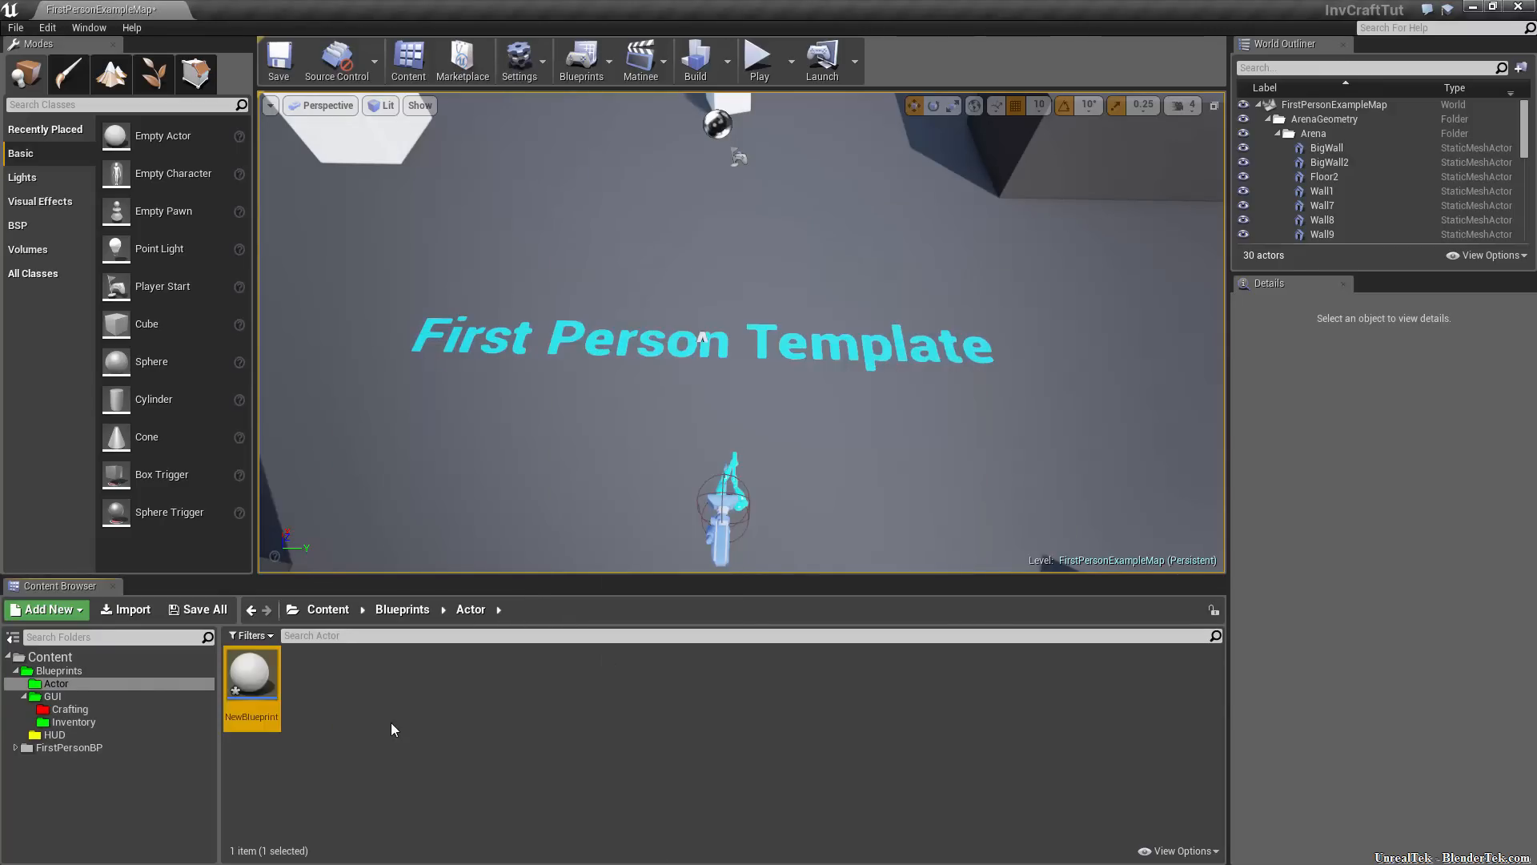
{"action": "key", "text": "ctrl+shift+s"}
Open the W_InvMain widget for editing and close its Animations and Timeline views
{"action": "left_click", "coordinate": [123, 722]}
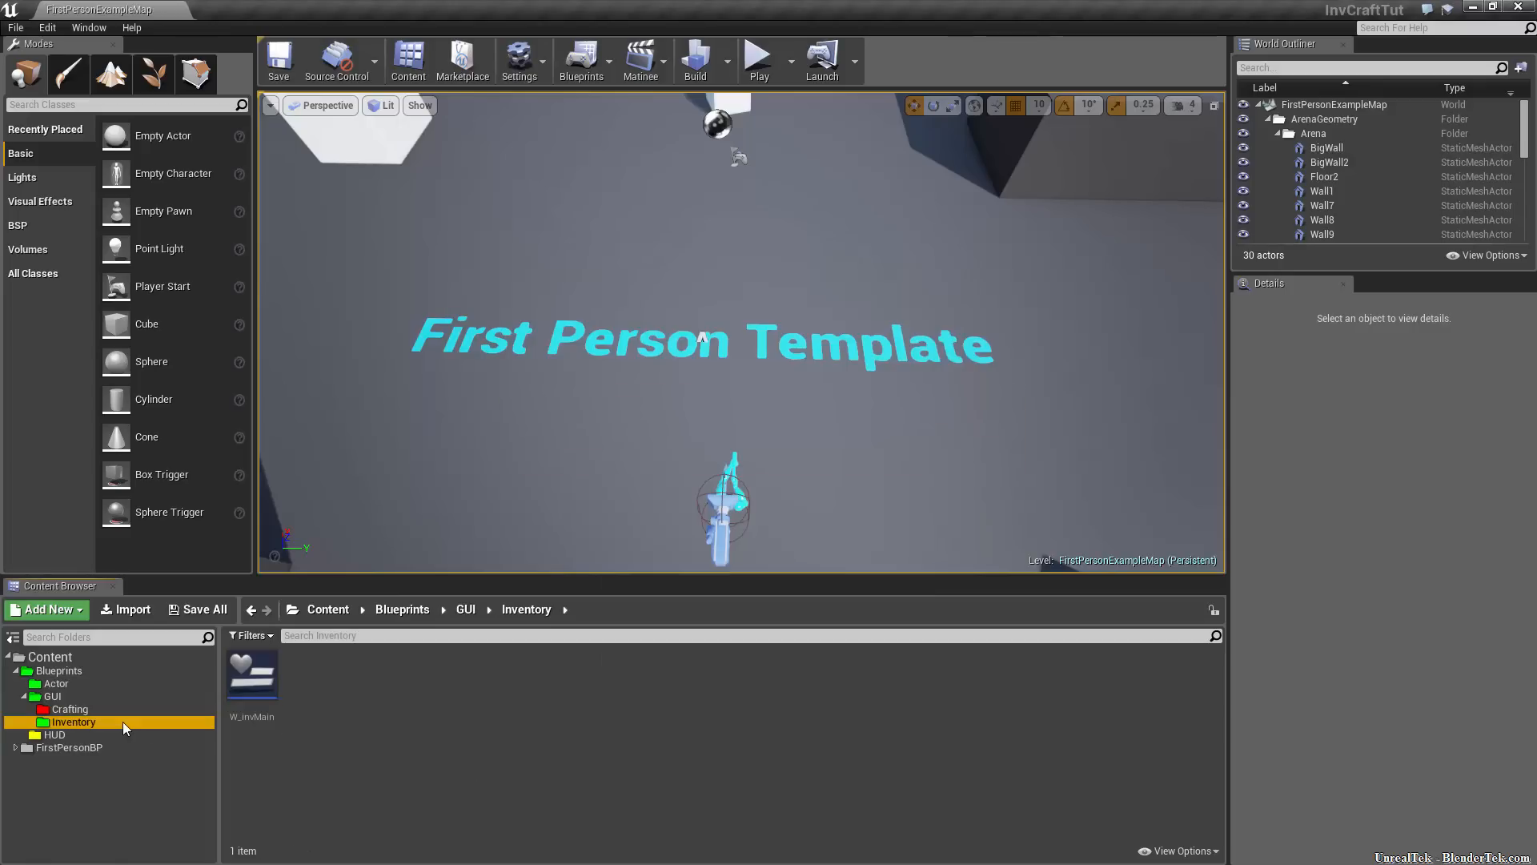
{"action": "double_click", "coordinate": [270, 680]}
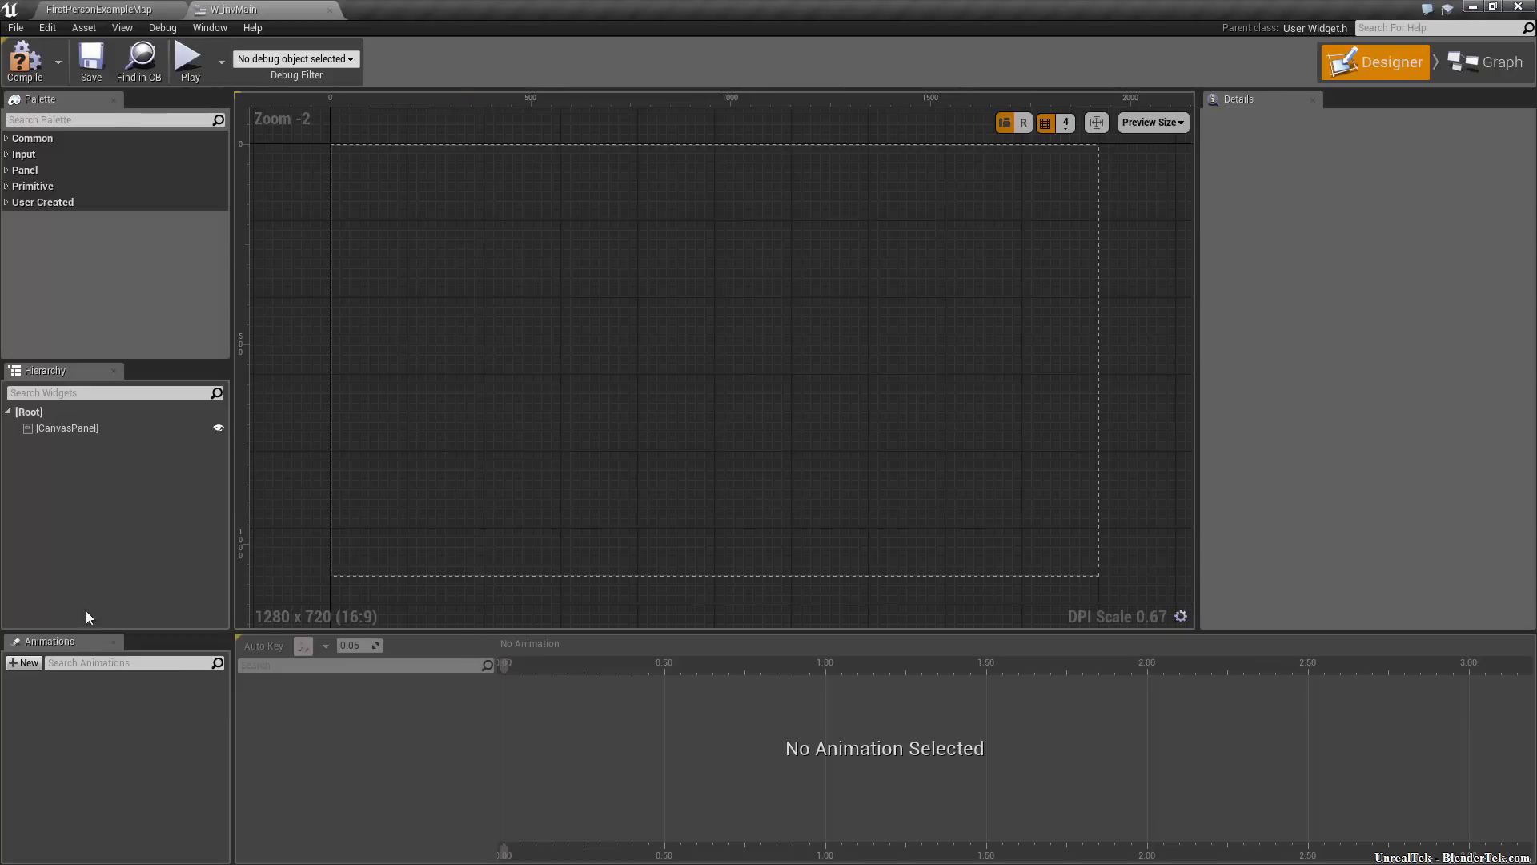
{"action": "left_click", "coordinate": [196, 29]}
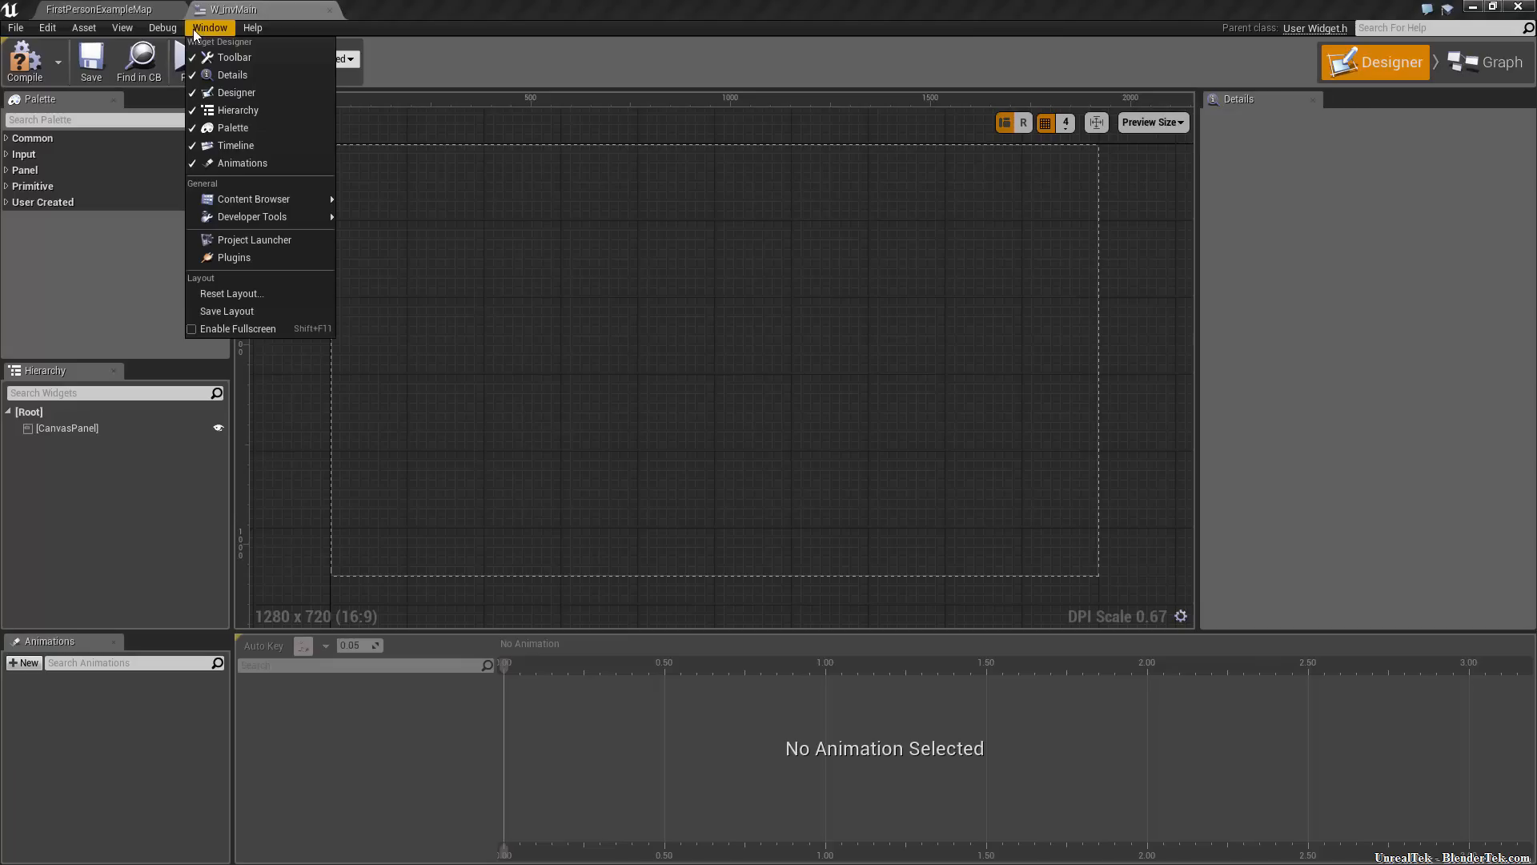
{"action": "left_click", "coordinate": [265, 161]}
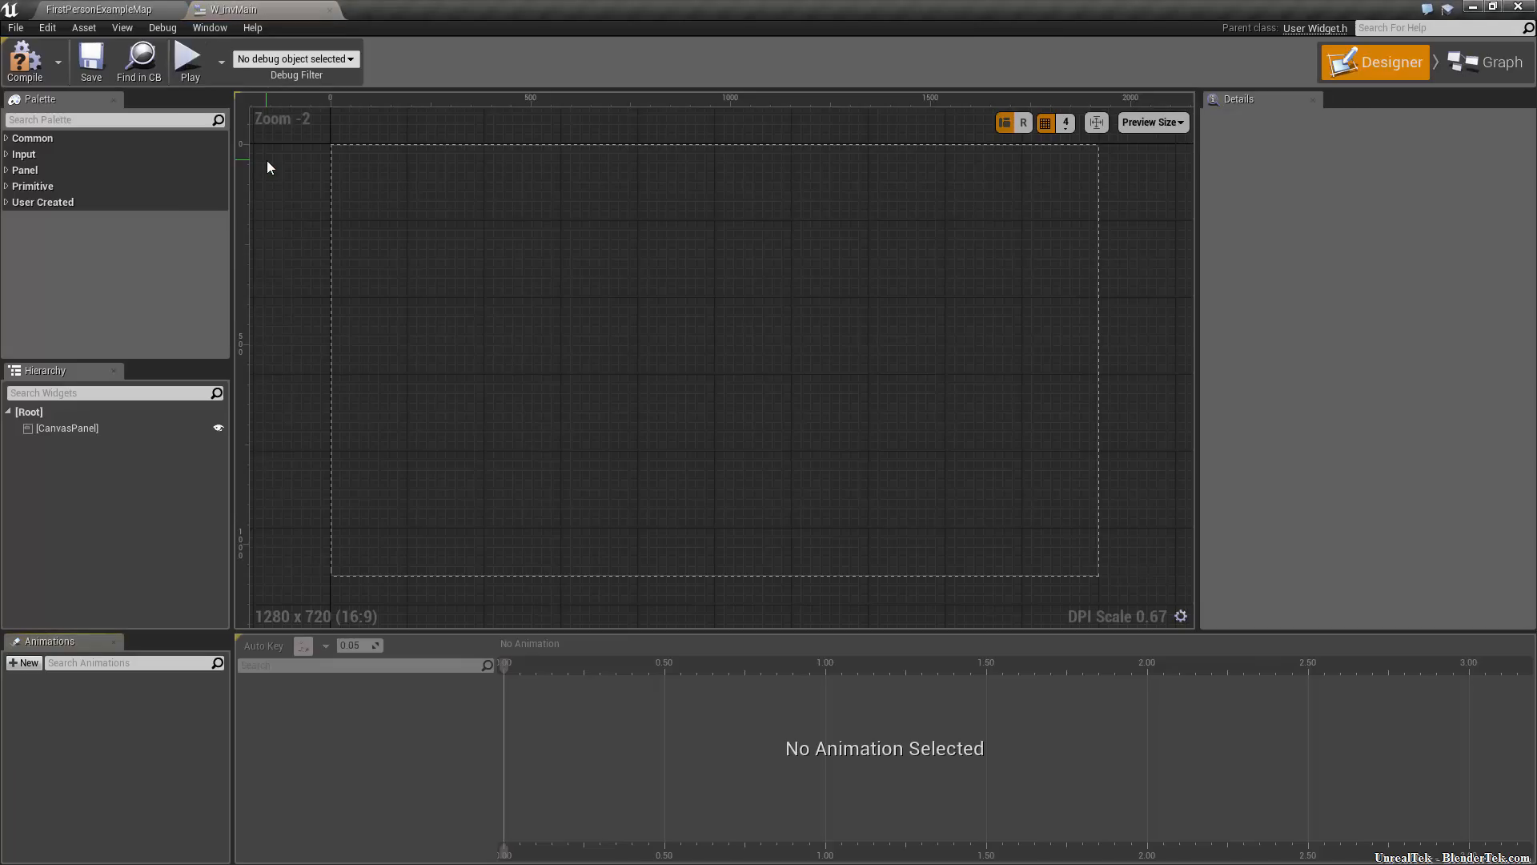
{"action": "left_click", "coordinate": [113, 642]}
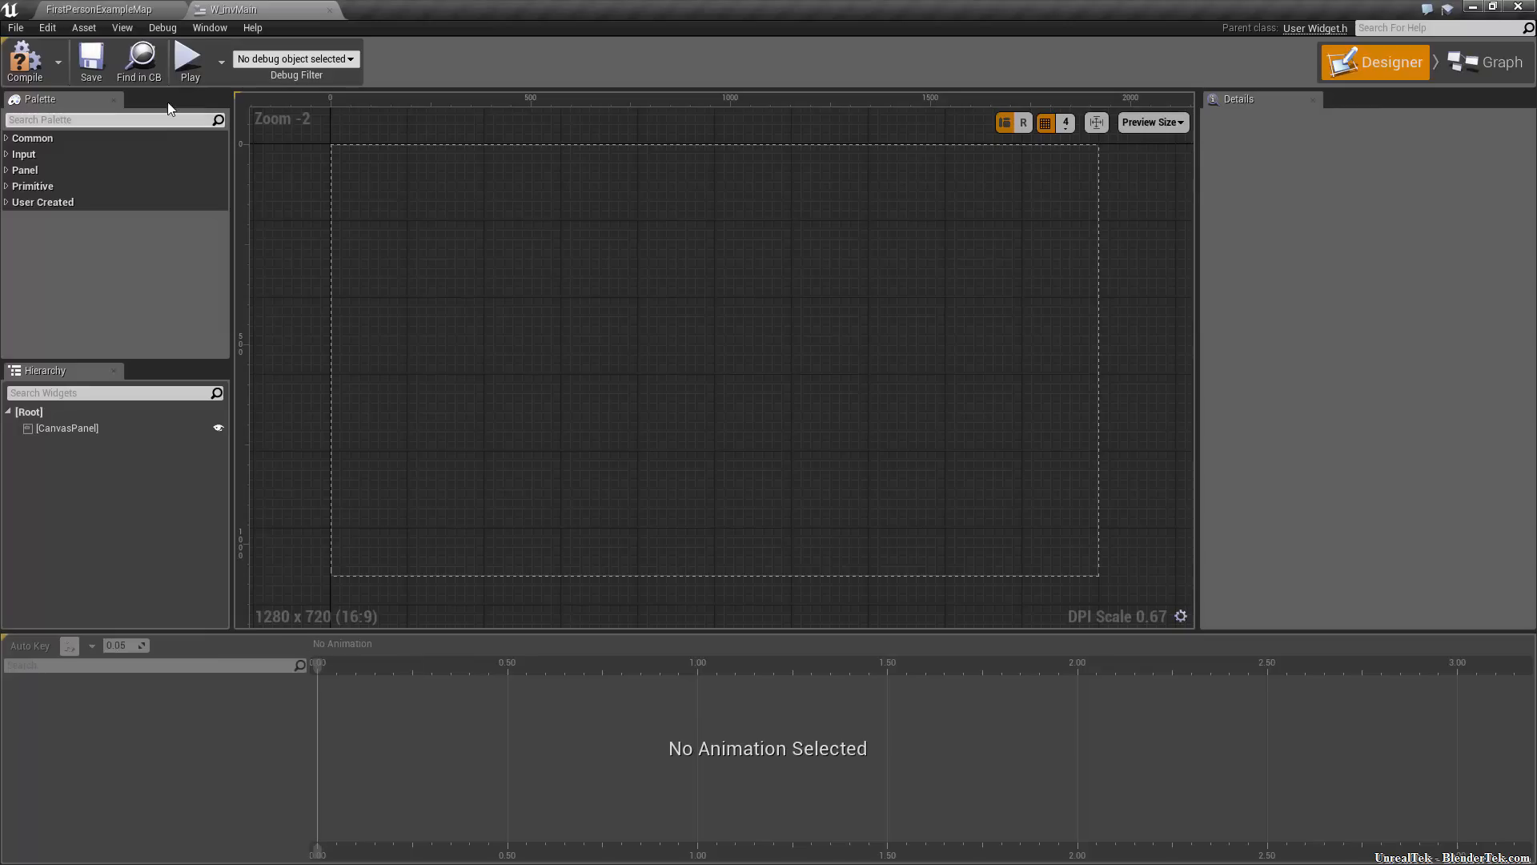
{"action": "left_click", "coordinate": [5, 639]}
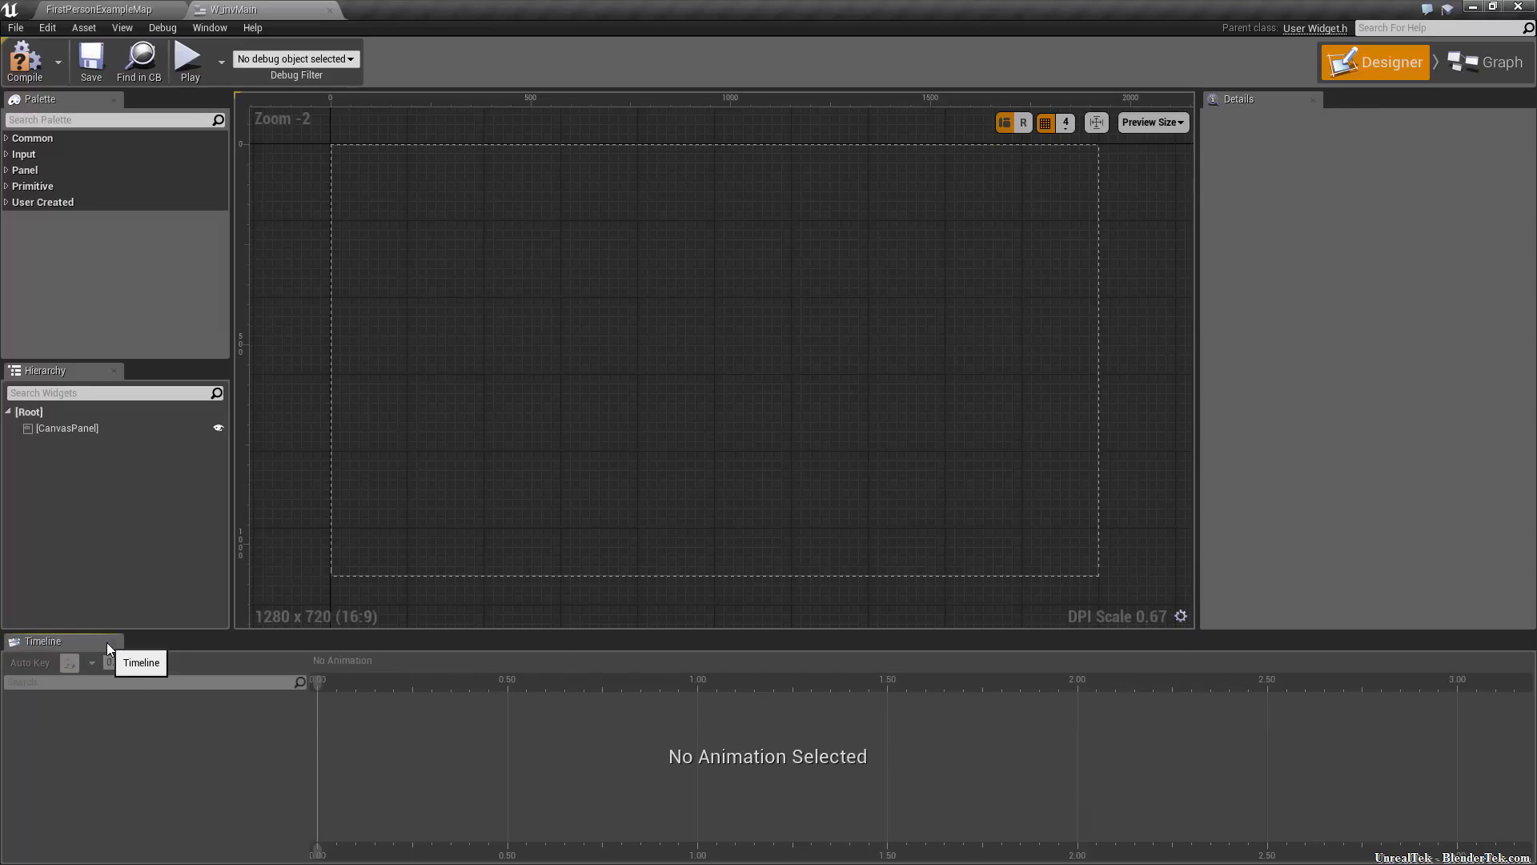
{"action": "left_click", "coordinate": [113, 642]}
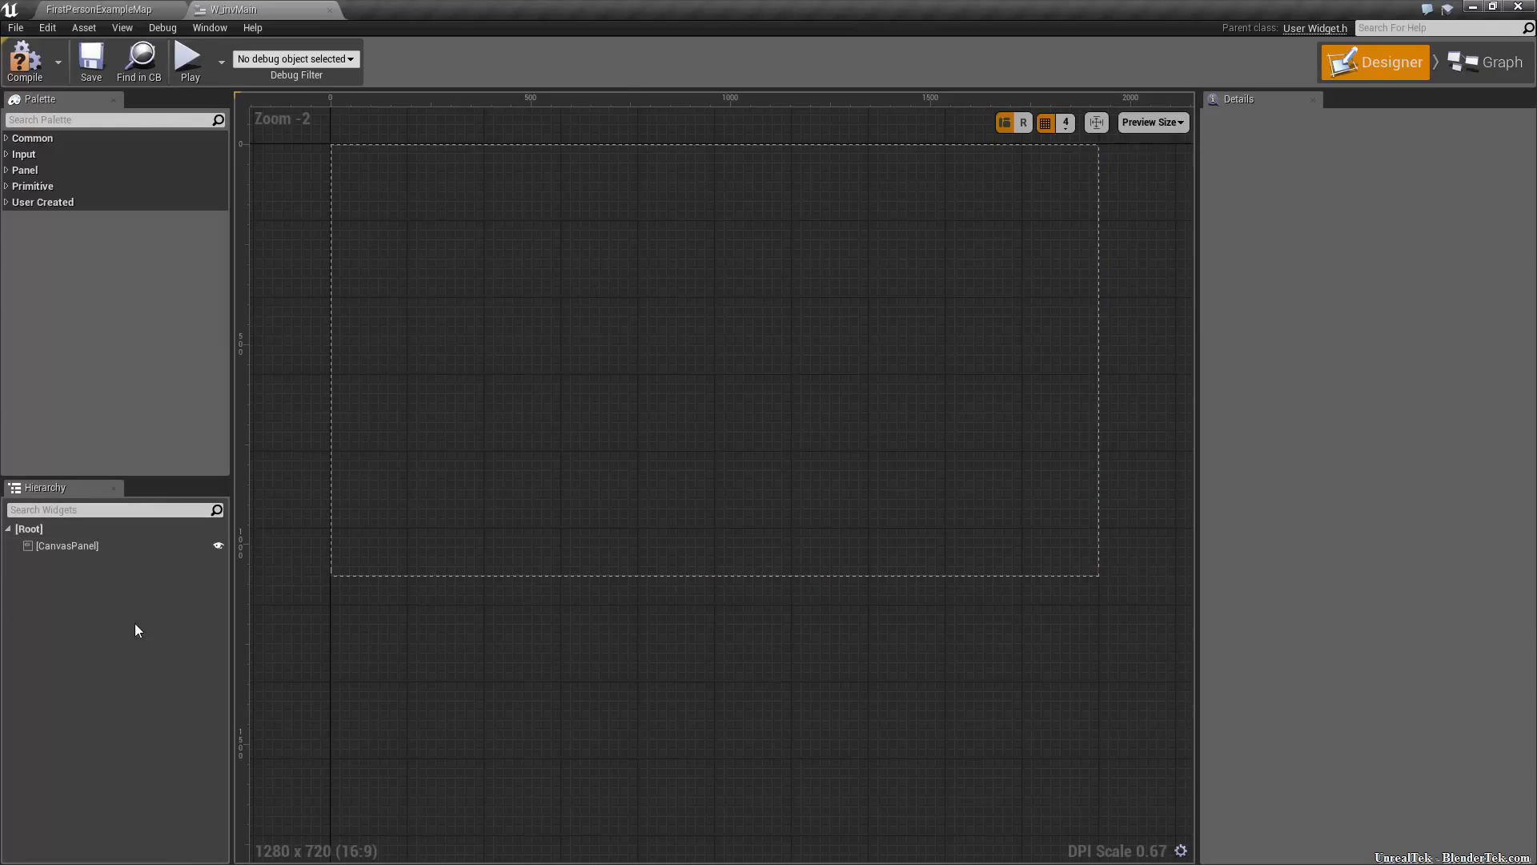
Try out placing a Slider widget on the W_InvMain canvas and delete it again
{"action": "left_click", "coordinate": [8, 138]}
{"action": "left_click_drag", "start_coordinate": [50, 255], "coordinate": [678, 264]}
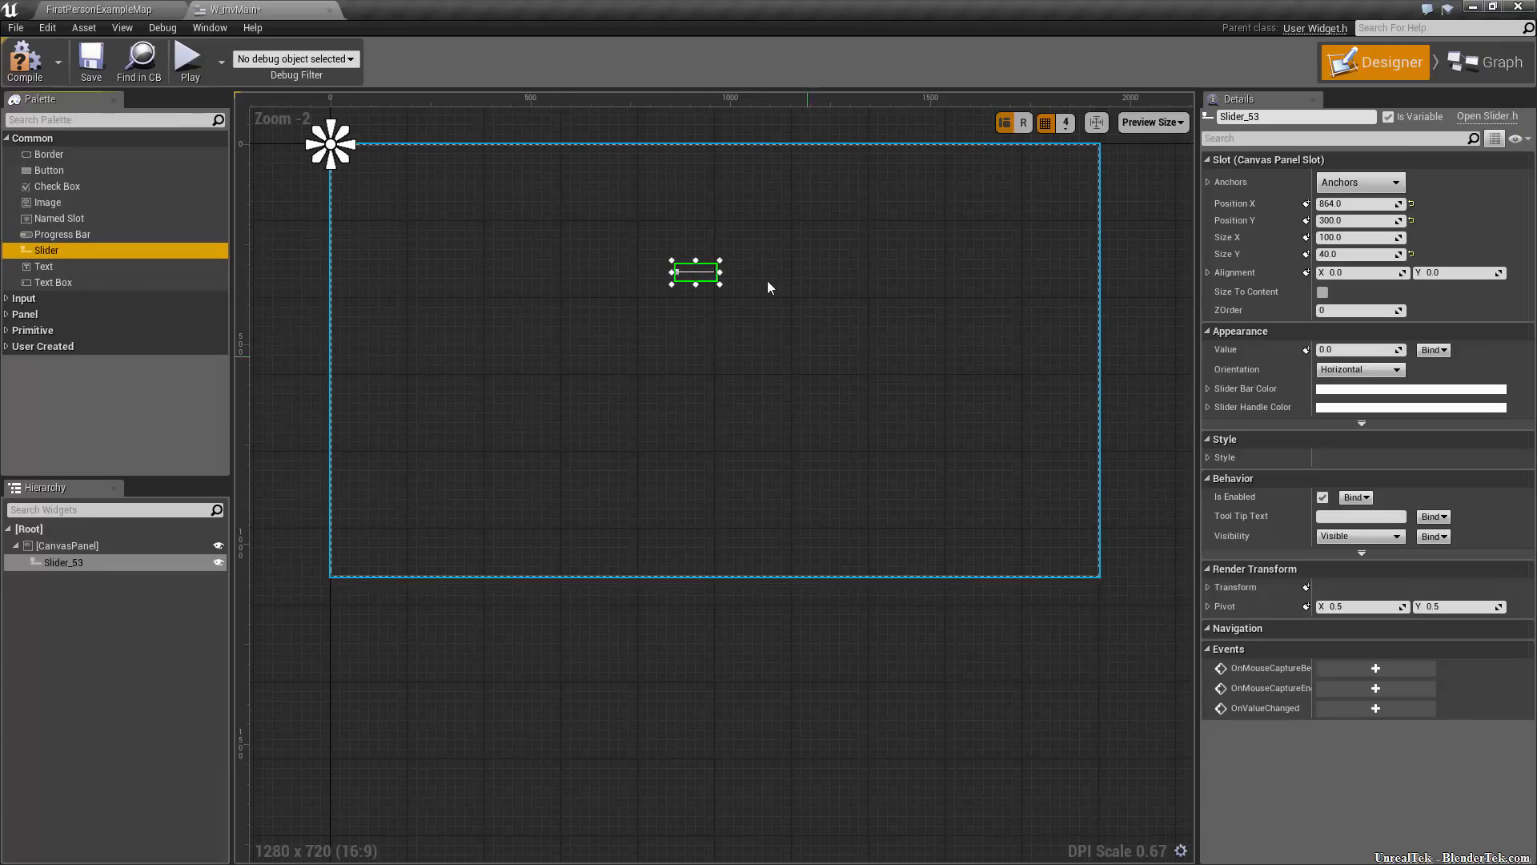
{"action": "left_click", "coordinate": [689, 266]}
{"action": "key", "text": "Delete"}
Set the widget canvas preview size to 1080i, 1080p (HDTV, Blu-ray)
{"action": "right_click_drag", "start_coordinate": [676, 633], "coordinate": [708, 741]}
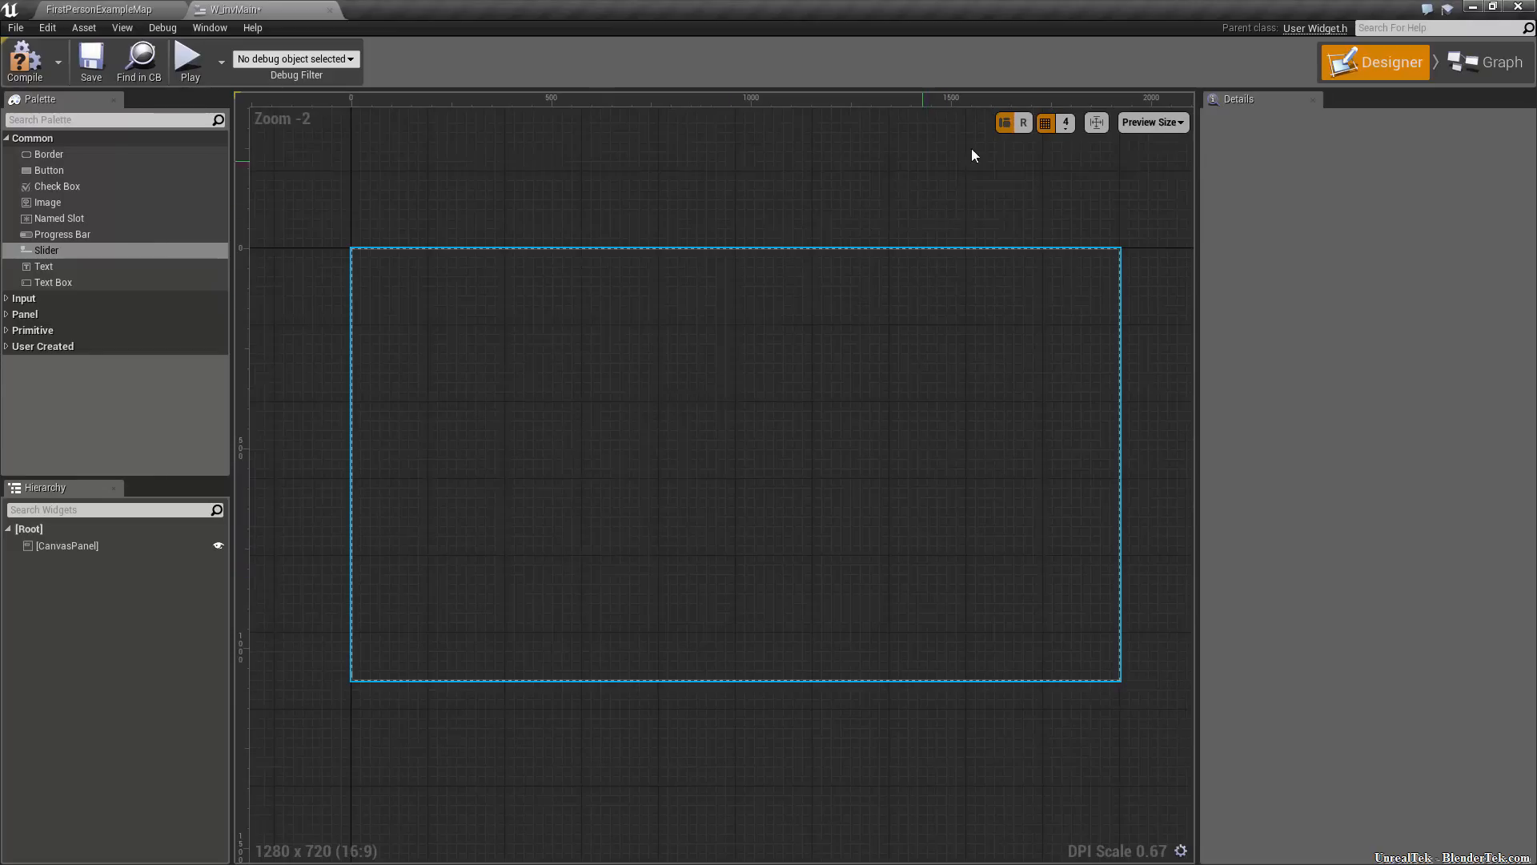
{"action": "left_click", "coordinate": [1165, 124]}
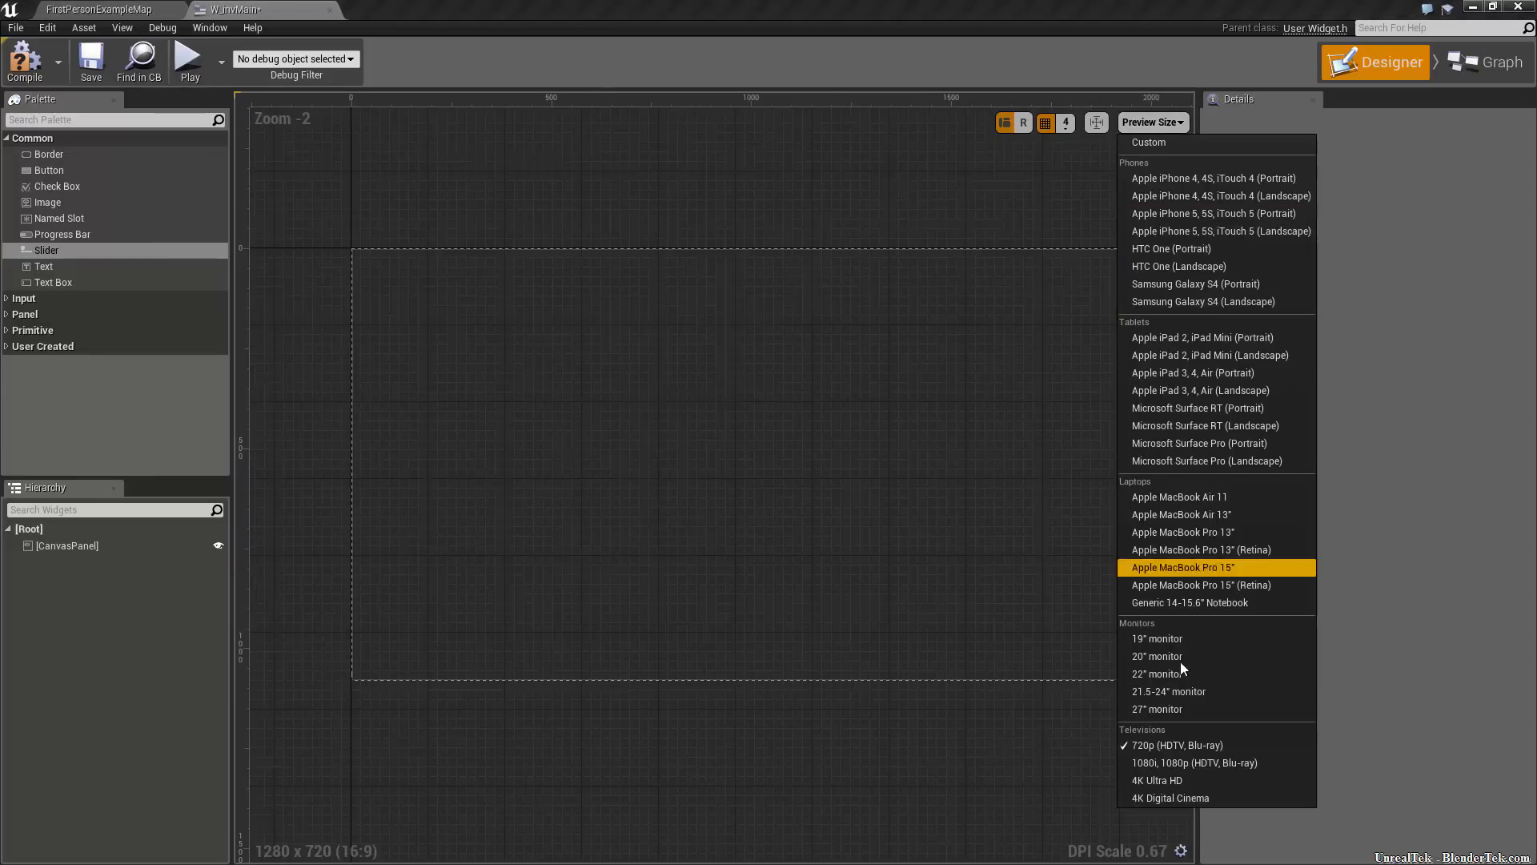
{"action": "left_click", "coordinate": [1184, 768]}
{"action": "scroll", "coordinate": [717, 369], "scroll_direction": "down", "scroll_amount": 3}
{"action": "right_click_drag", "start_coordinate": [760, 366], "coordinate": [808, 413]}
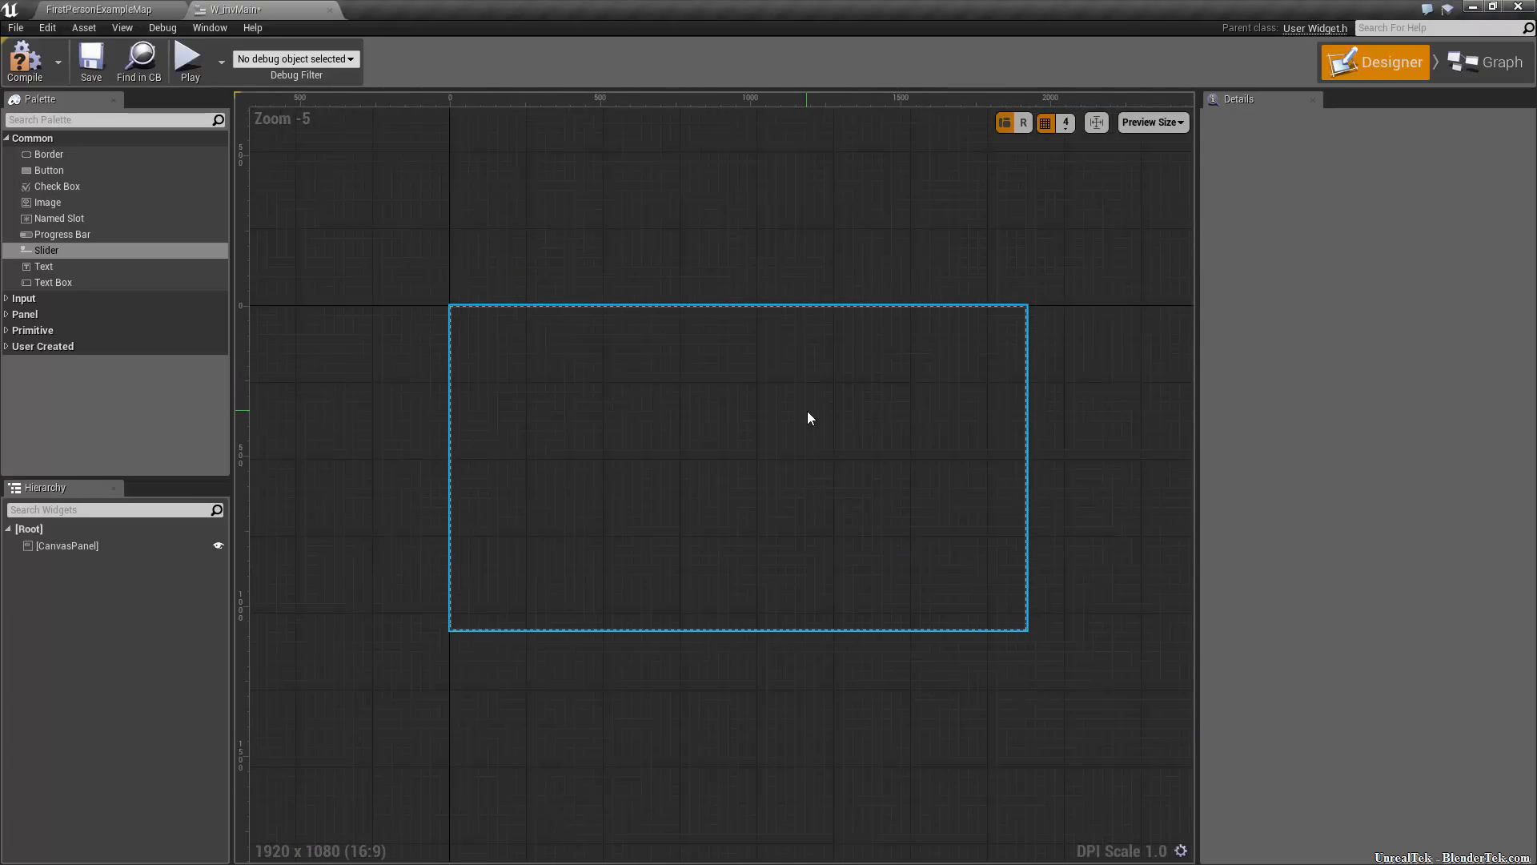
{"action": "scroll", "coordinate": [604, 401], "scroll_direction": "up", "scroll_amount": 1}
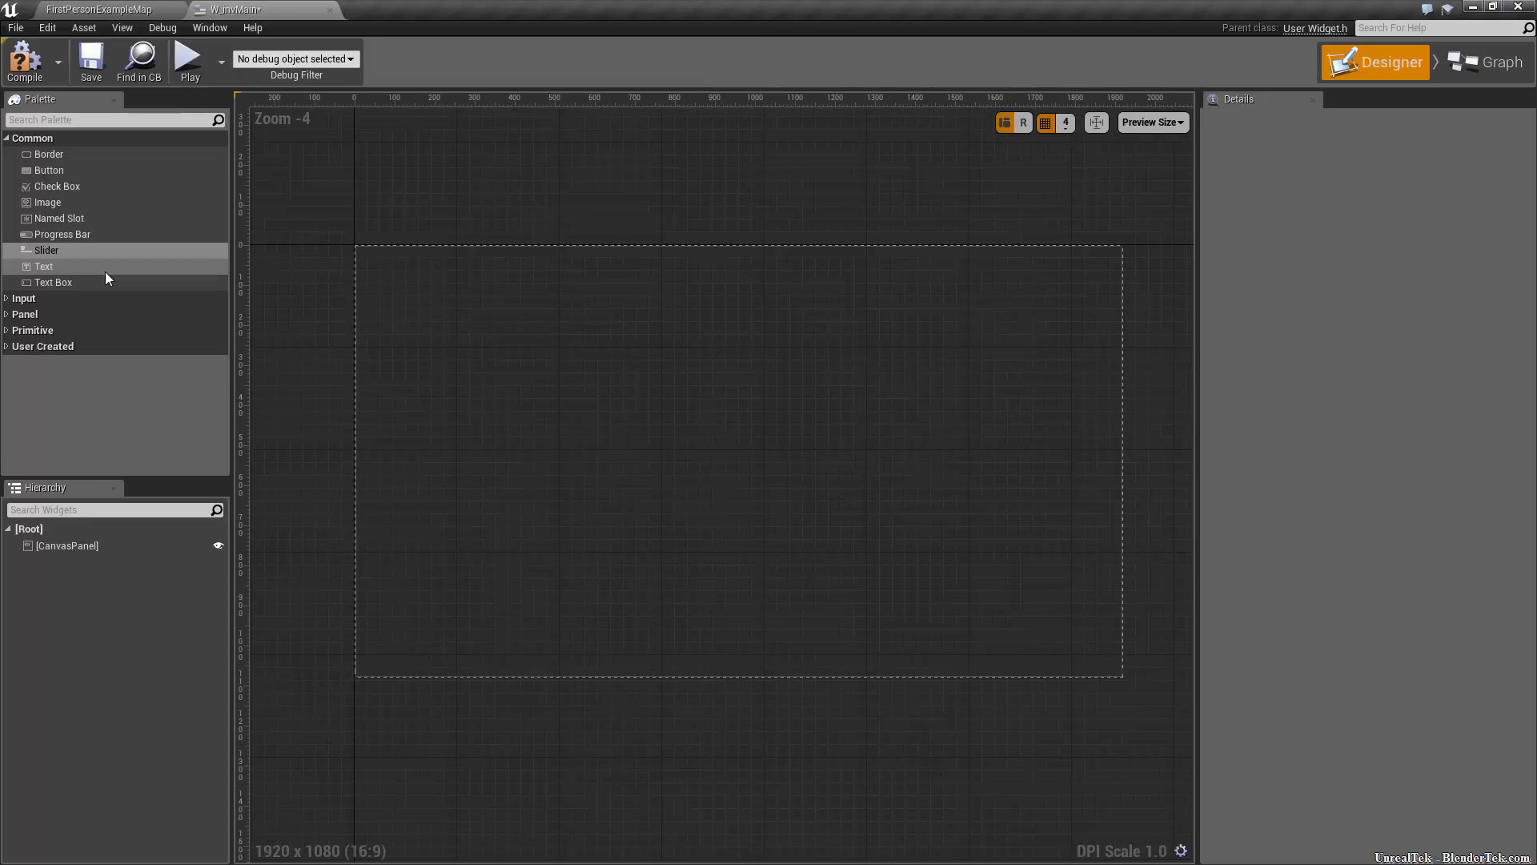
Place three Border widgets on the canvas: a tall one, a wide one about 556 by 292, and a small one about 188 by 164 below it
{"action": "left_click", "coordinate": [7, 315]}
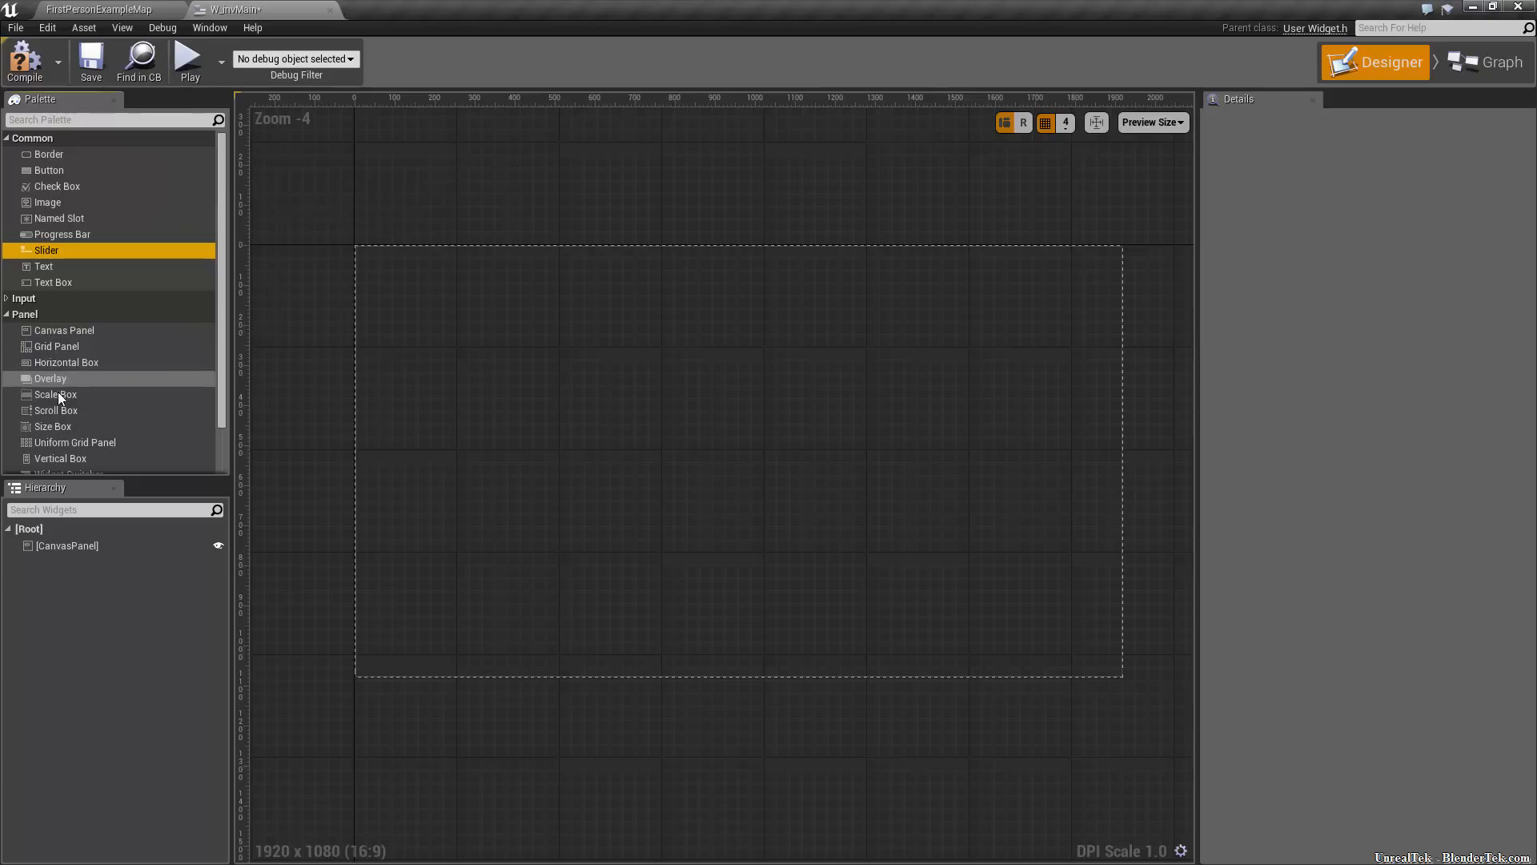
{"action": "left_click", "coordinate": [80, 426]}
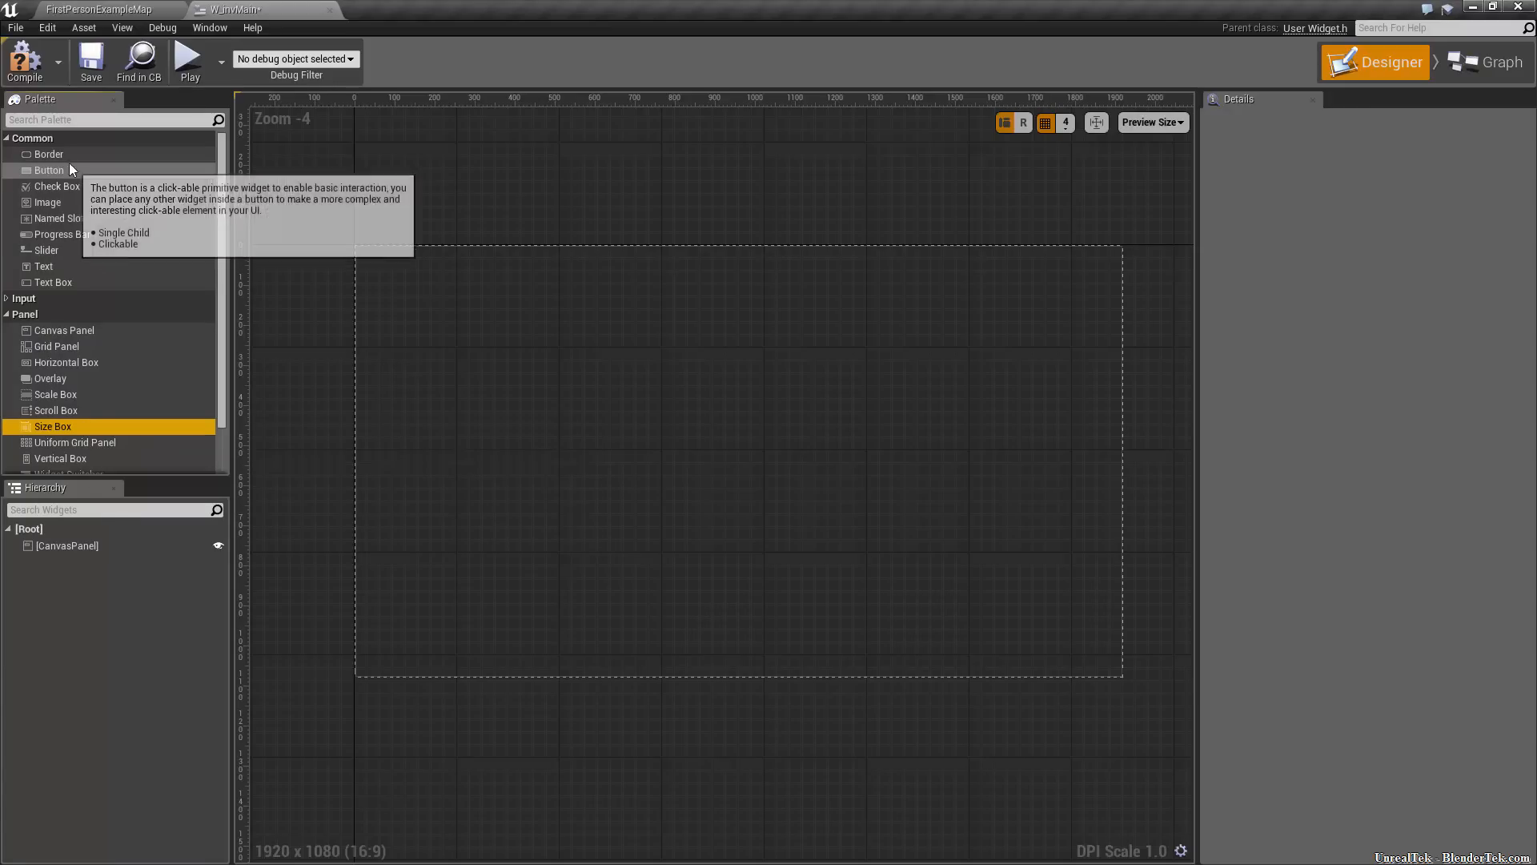
{"action": "left_click_drag", "start_coordinate": [48, 154], "coordinate": [859, 443]}
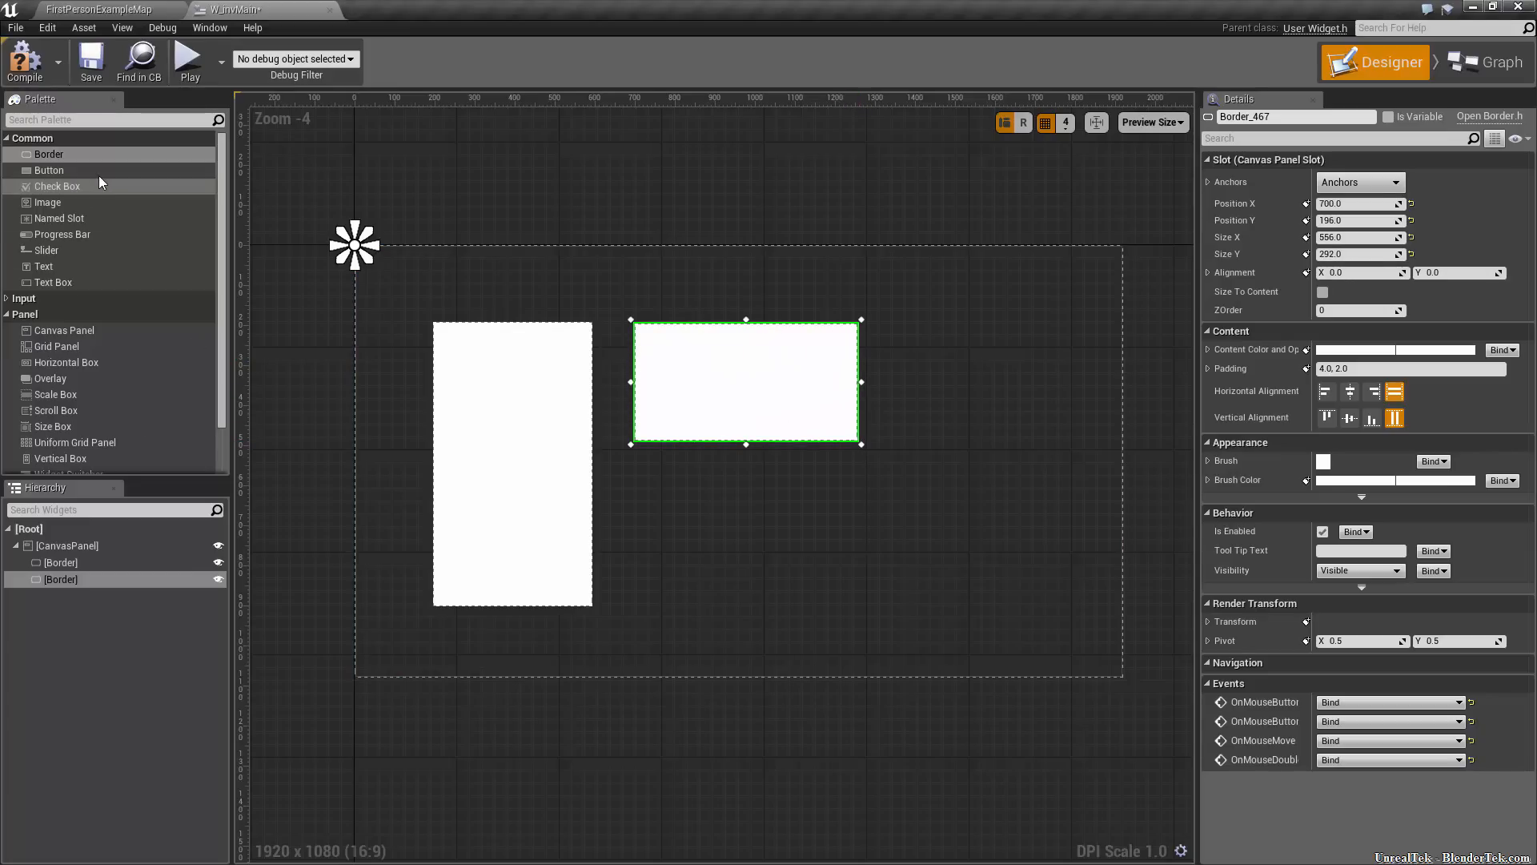
{"action": "left_click_drag", "start_coordinate": [48, 153], "coordinate": [721, 540]}
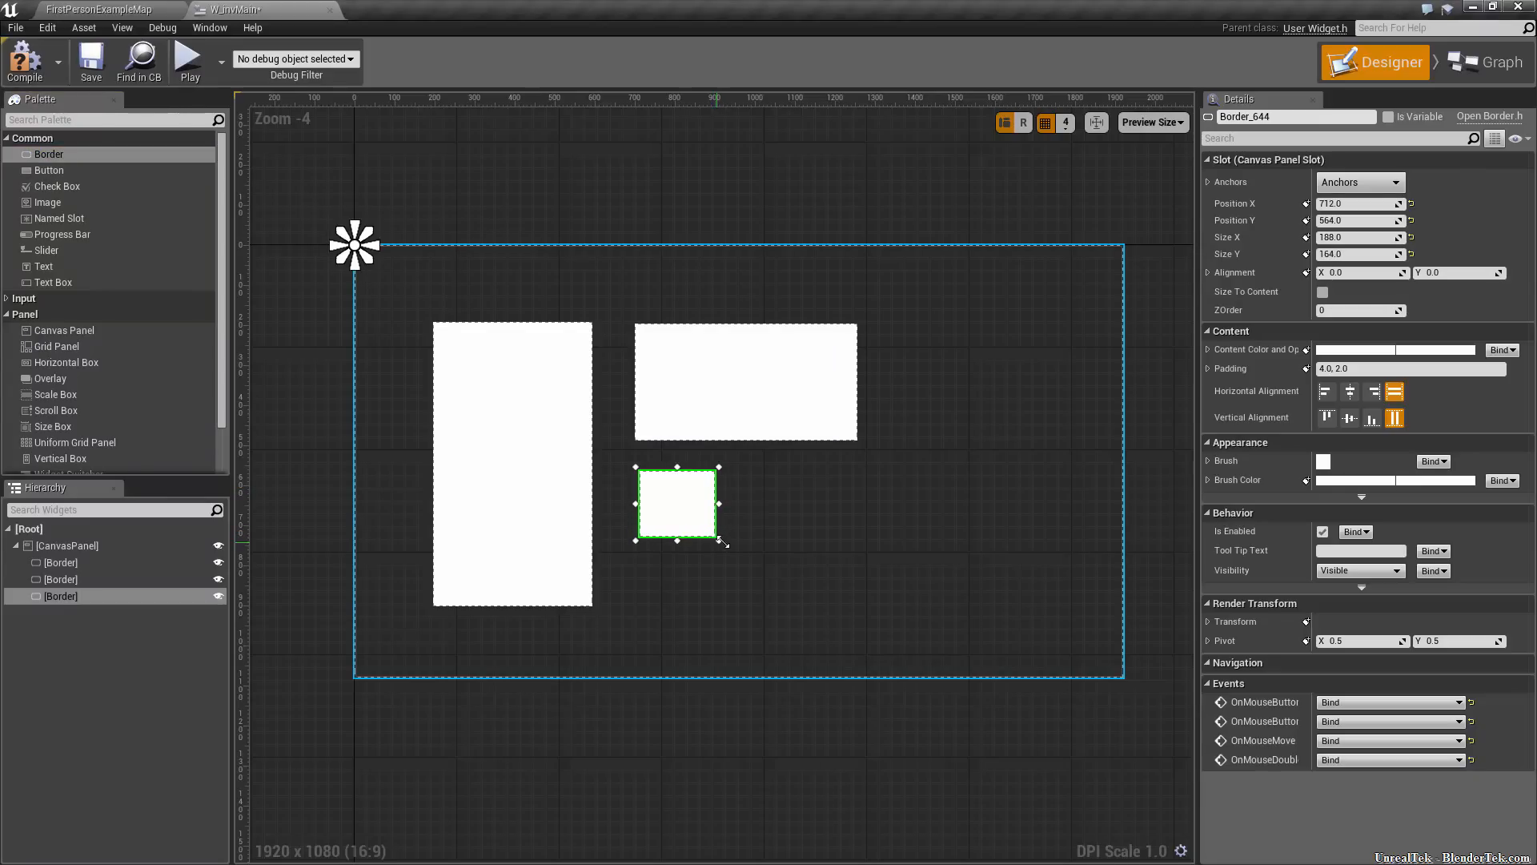
{"action": "left_click", "coordinate": [804, 589]}
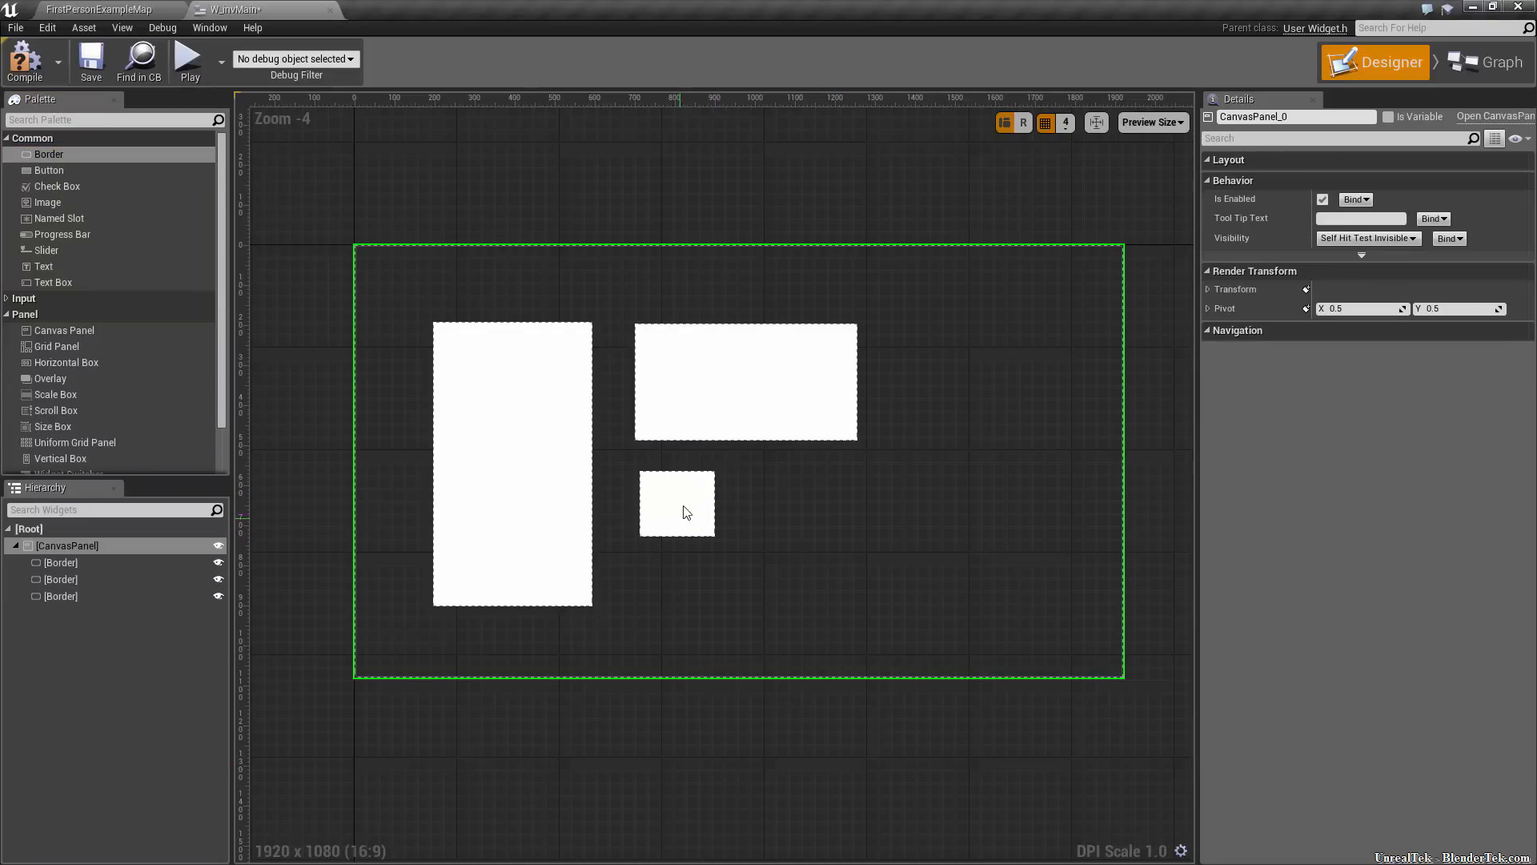
Move the small border away and enlarge the tall border to about 546 by 882 at position 96, 108
{"action": "left_click_drag", "start_coordinate": [683, 501], "coordinate": [734, 536]}
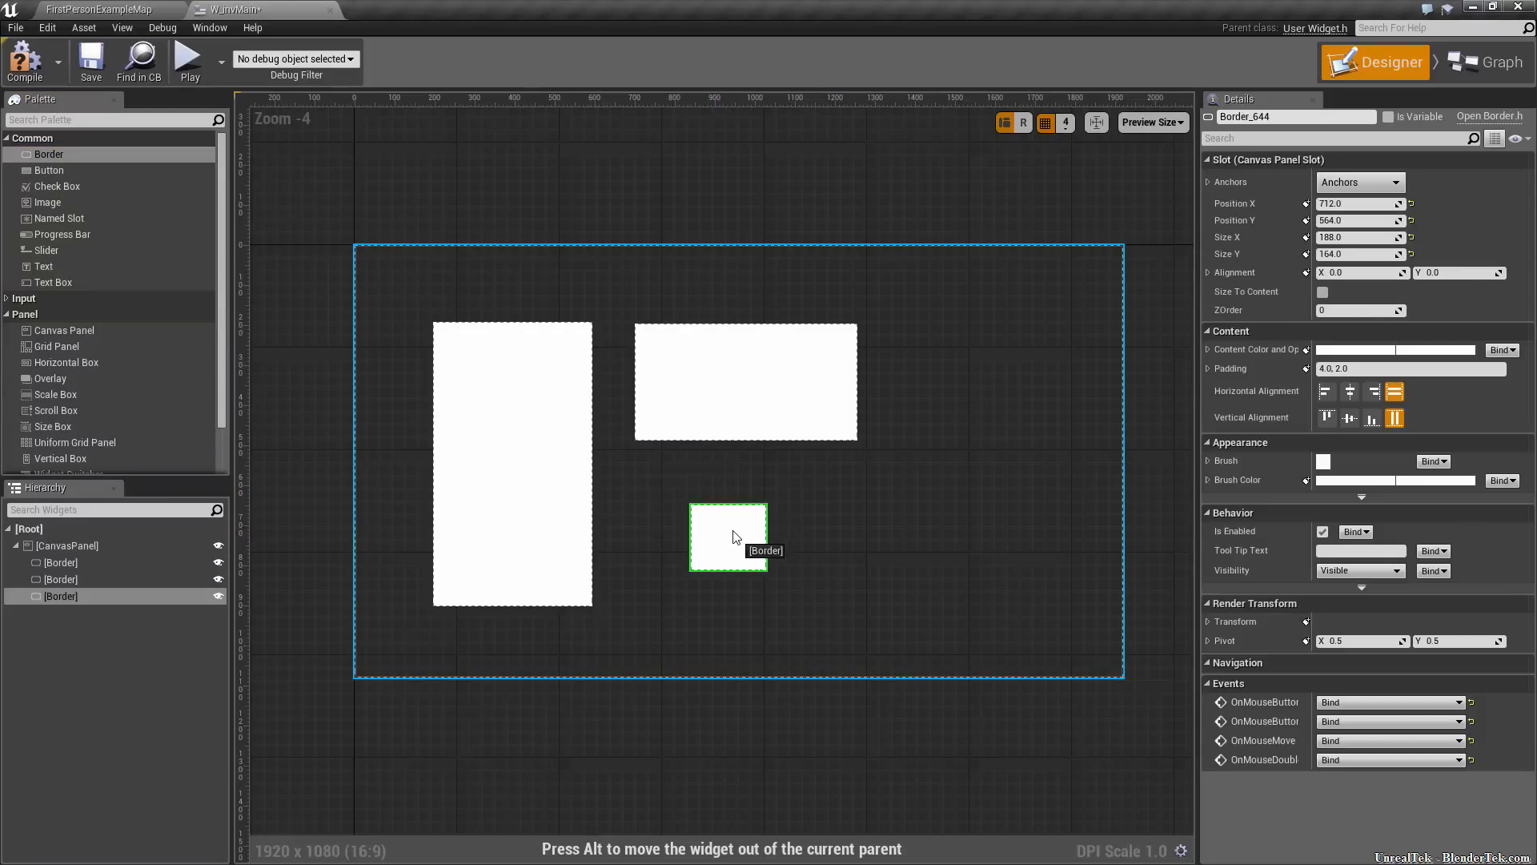
{"action": "left_click", "coordinate": [518, 518]}
{"action": "left_click_drag", "start_coordinate": [518, 518], "coordinate": [487, 456]}
{"action": "left_click_drag", "start_coordinate": [553, 569], "coordinate": [615, 643]}
Enlarge the wide border to about 706 by 484 and place the small border just below it at about 704, 648
{"action": "left_click", "coordinate": [796, 401]}
{"action": "left_click_drag", "start_coordinate": [796, 401], "coordinate": [797, 370]}
{"action": "left_click_drag", "start_coordinate": [862, 415], "coordinate": [919, 485]}
{"action": "left_click", "coordinate": [733, 528]}
{"action": "left_click_drag", "start_coordinate": [732, 528], "coordinate": [671, 522]}
{"action": "left_click", "coordinate": [887, 569]}
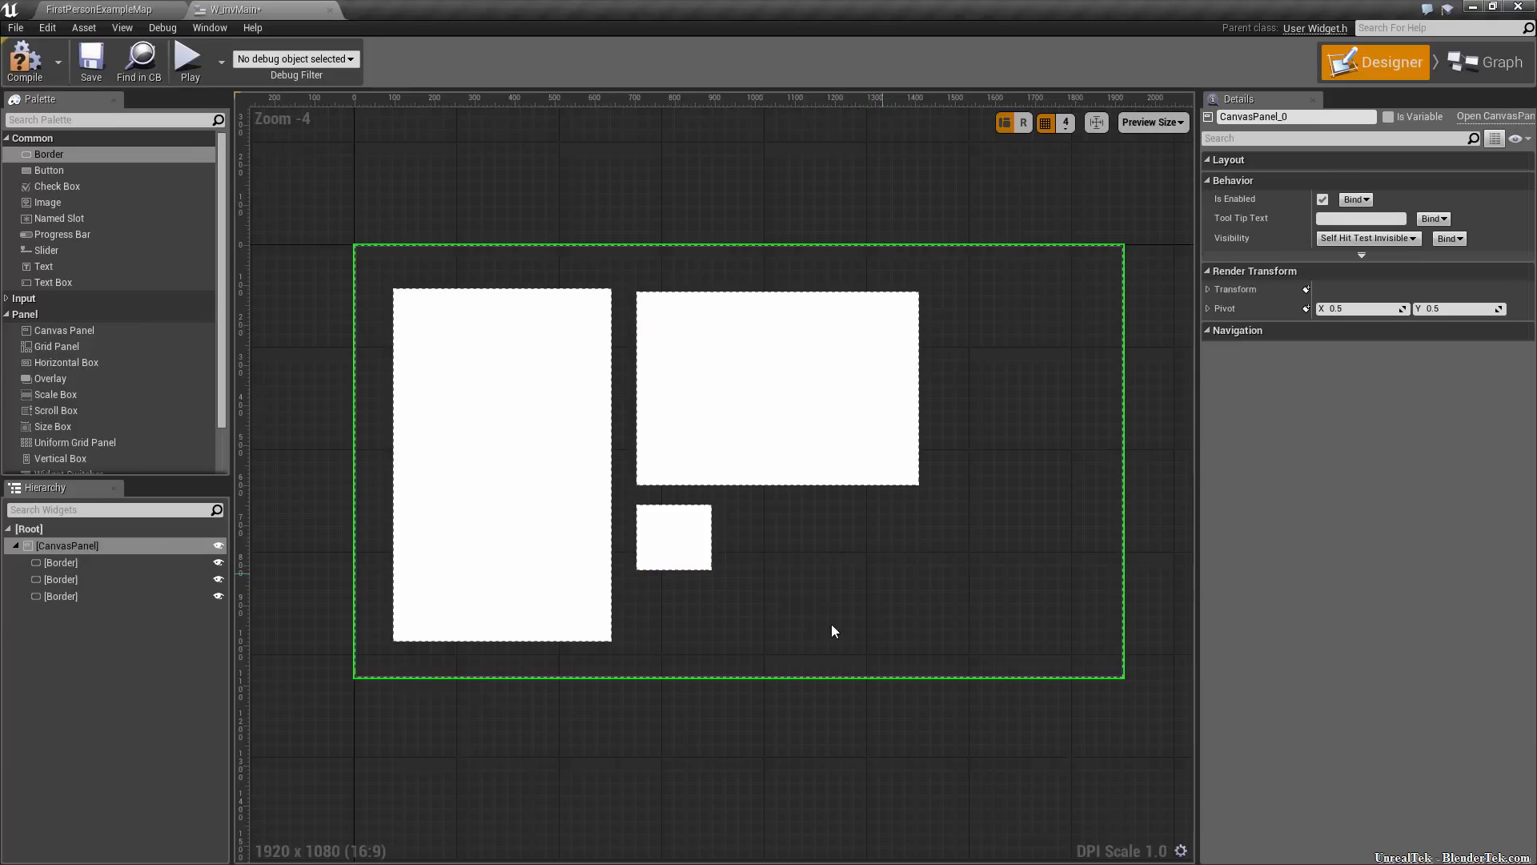
Set the wide border's Brush Color to hex 282828FF
{"action": "left_click", "coordinate": [508, 406]}
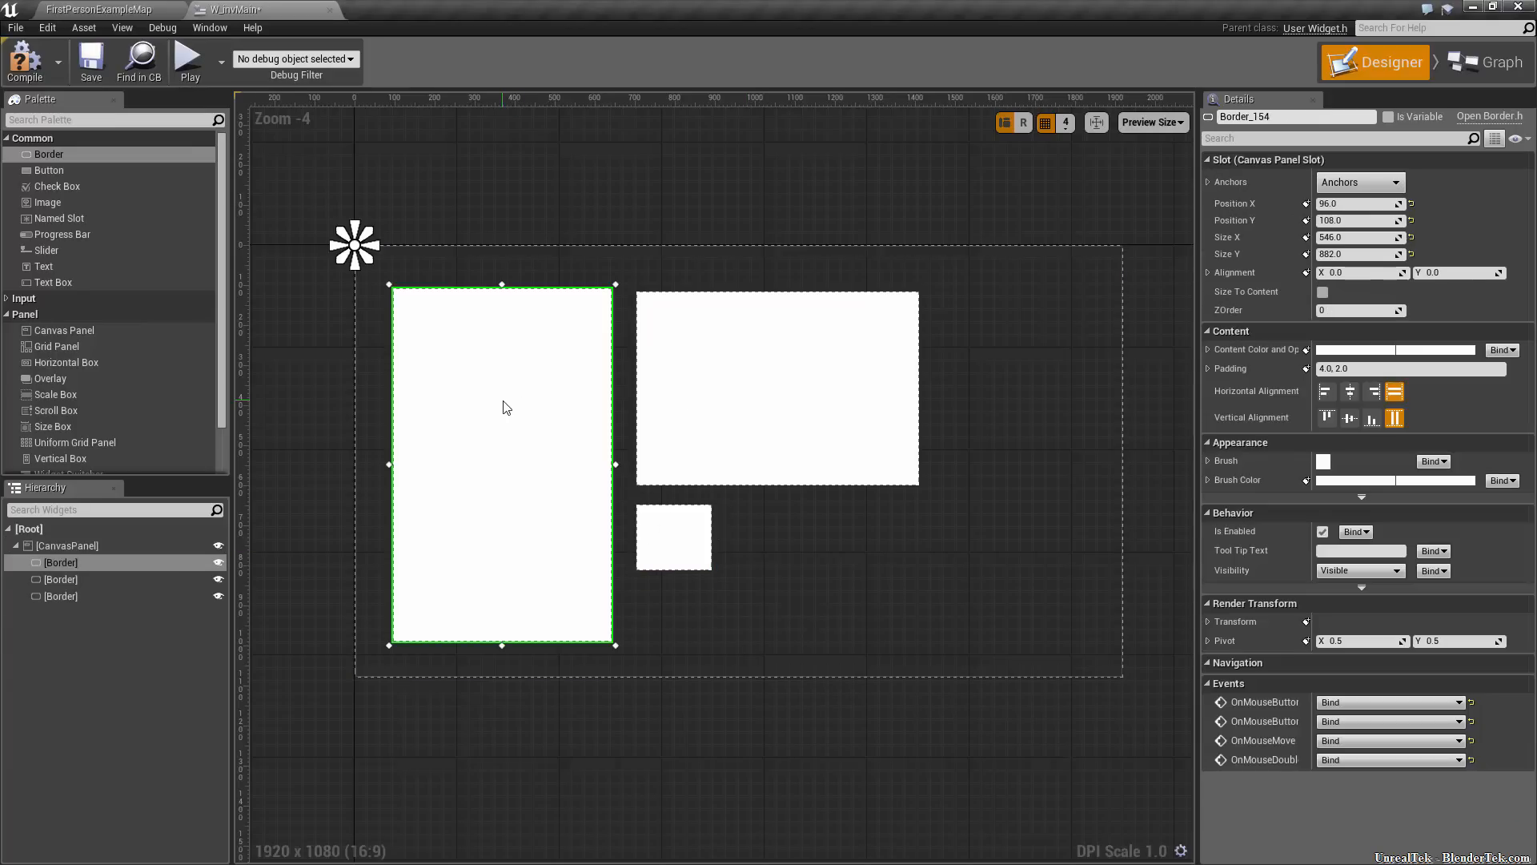
{"action": "left_click", "coordinate": [832, 407]}
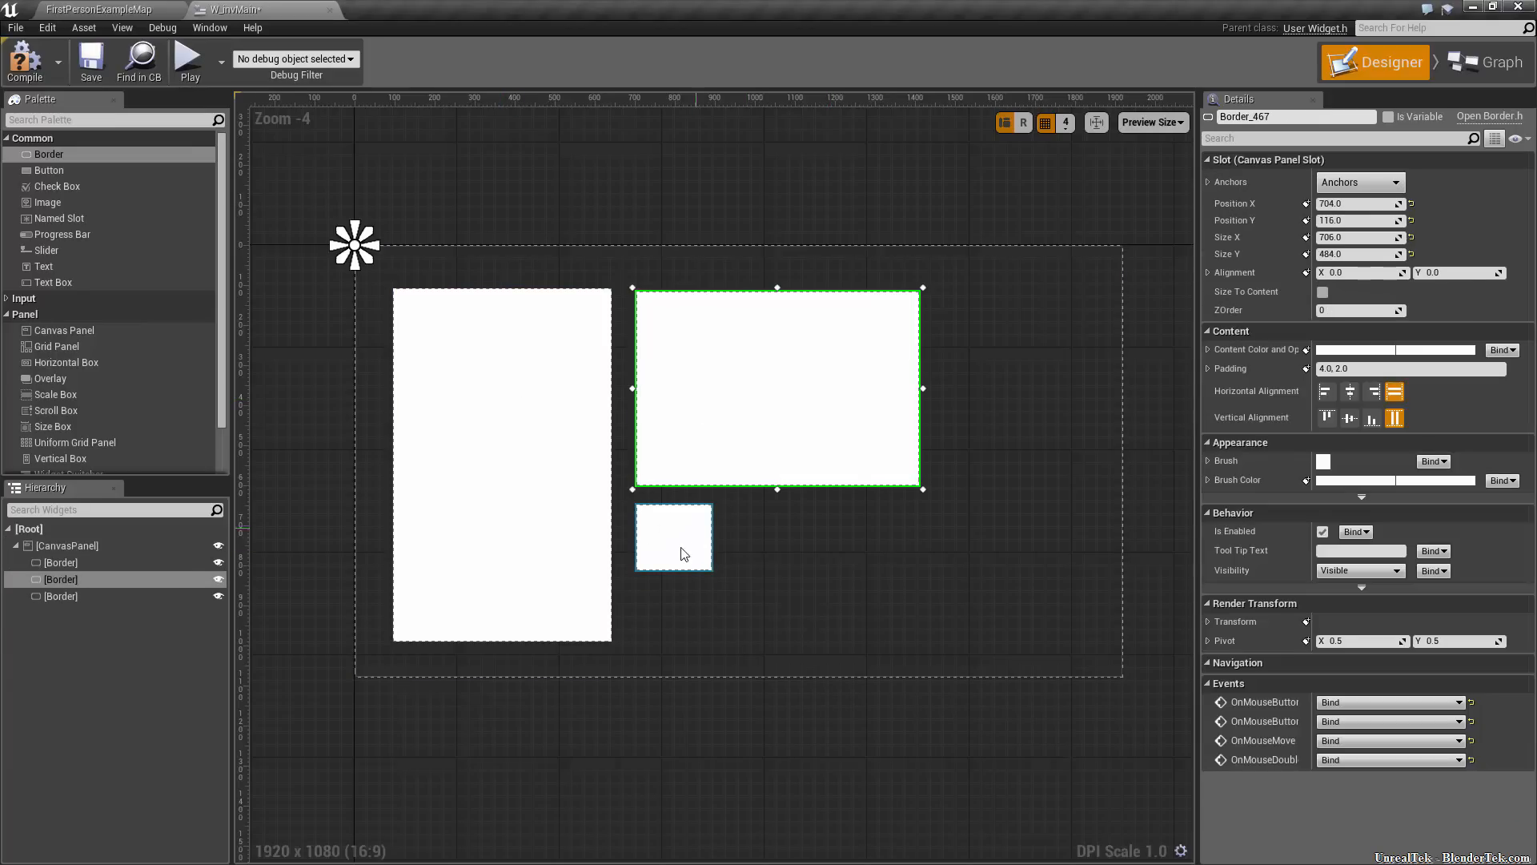
{"action": "left_click", "coordinate": [1417, 481]}
{"action": "left_click_drag", "start_coordinate": [1462, 805], "coordinate": [1097, 773]}
{"action": "type", "text": "2828"}
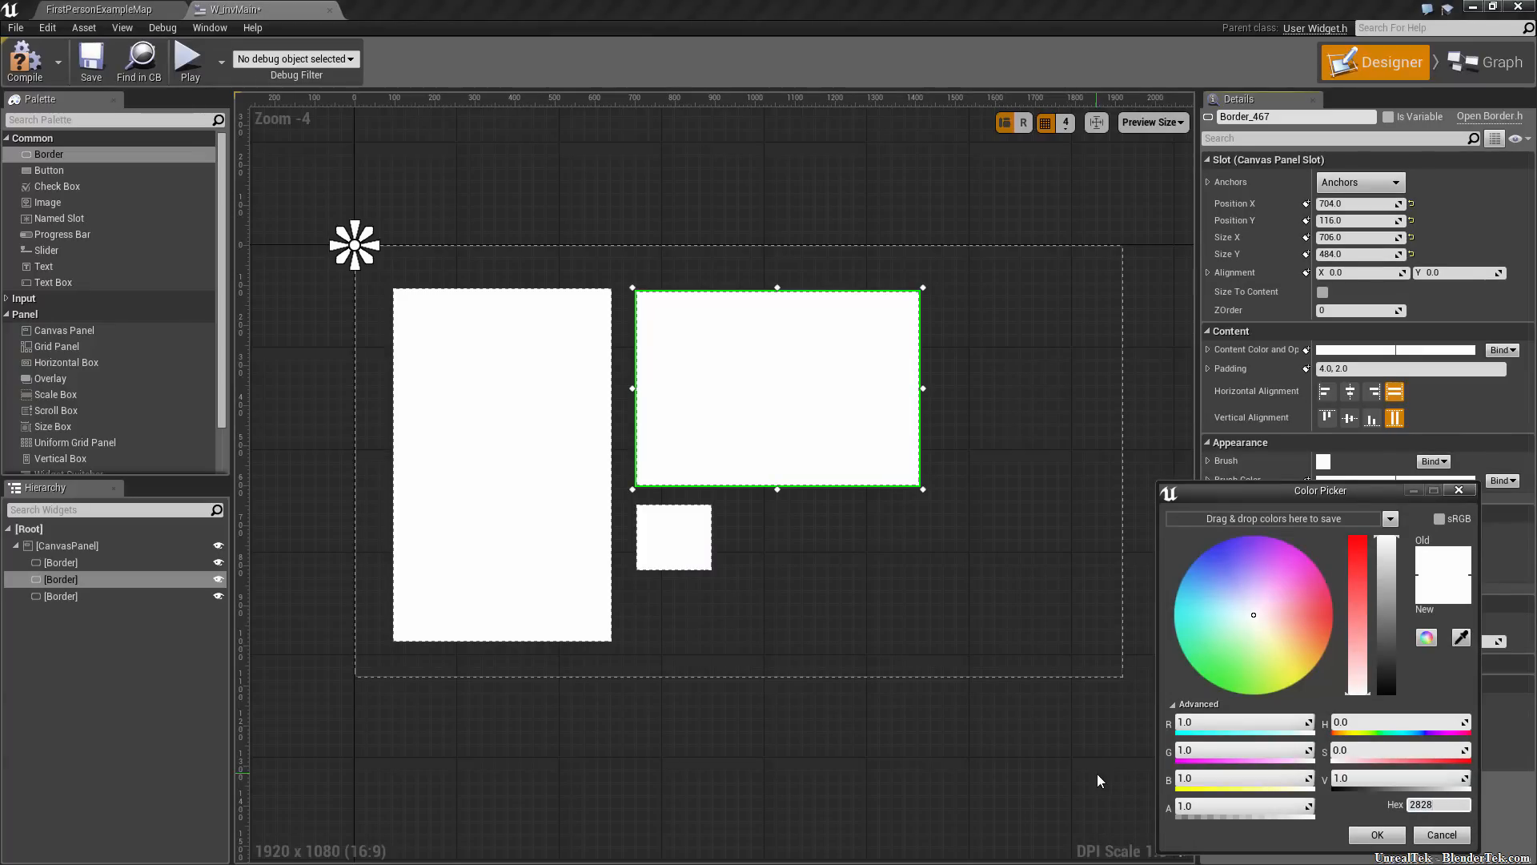
{"action": "type", "text": "28ff"}
{"action": "key", "text": "Return"}
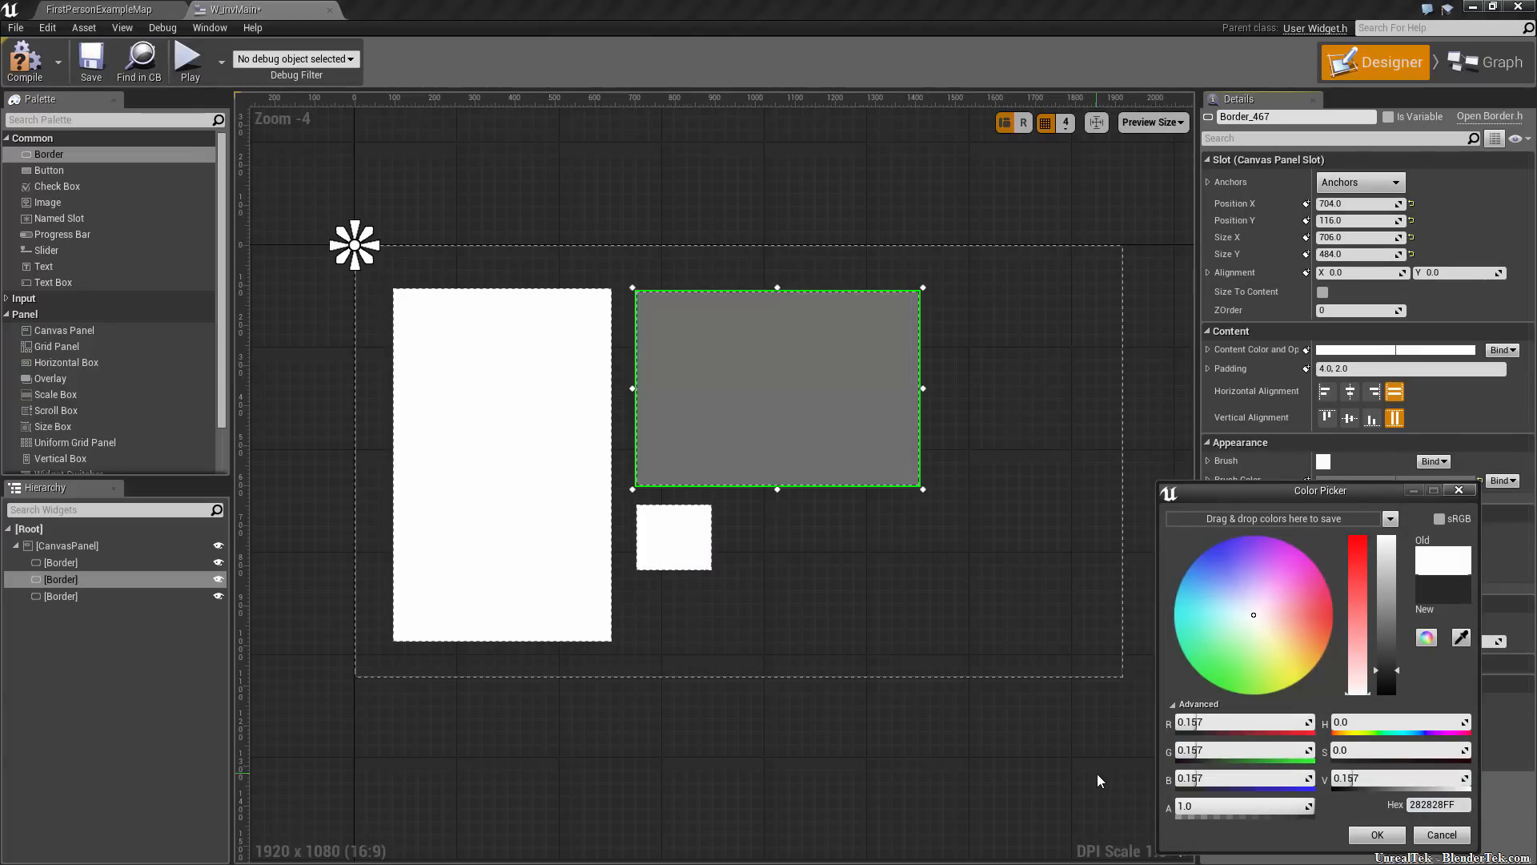
{"action": "left_click", "coordinate": [1377, 839]}
Give the small border below the wide one the same dark grey Brush Color
{"action": "left_click", "coordinate": [695, 535]}
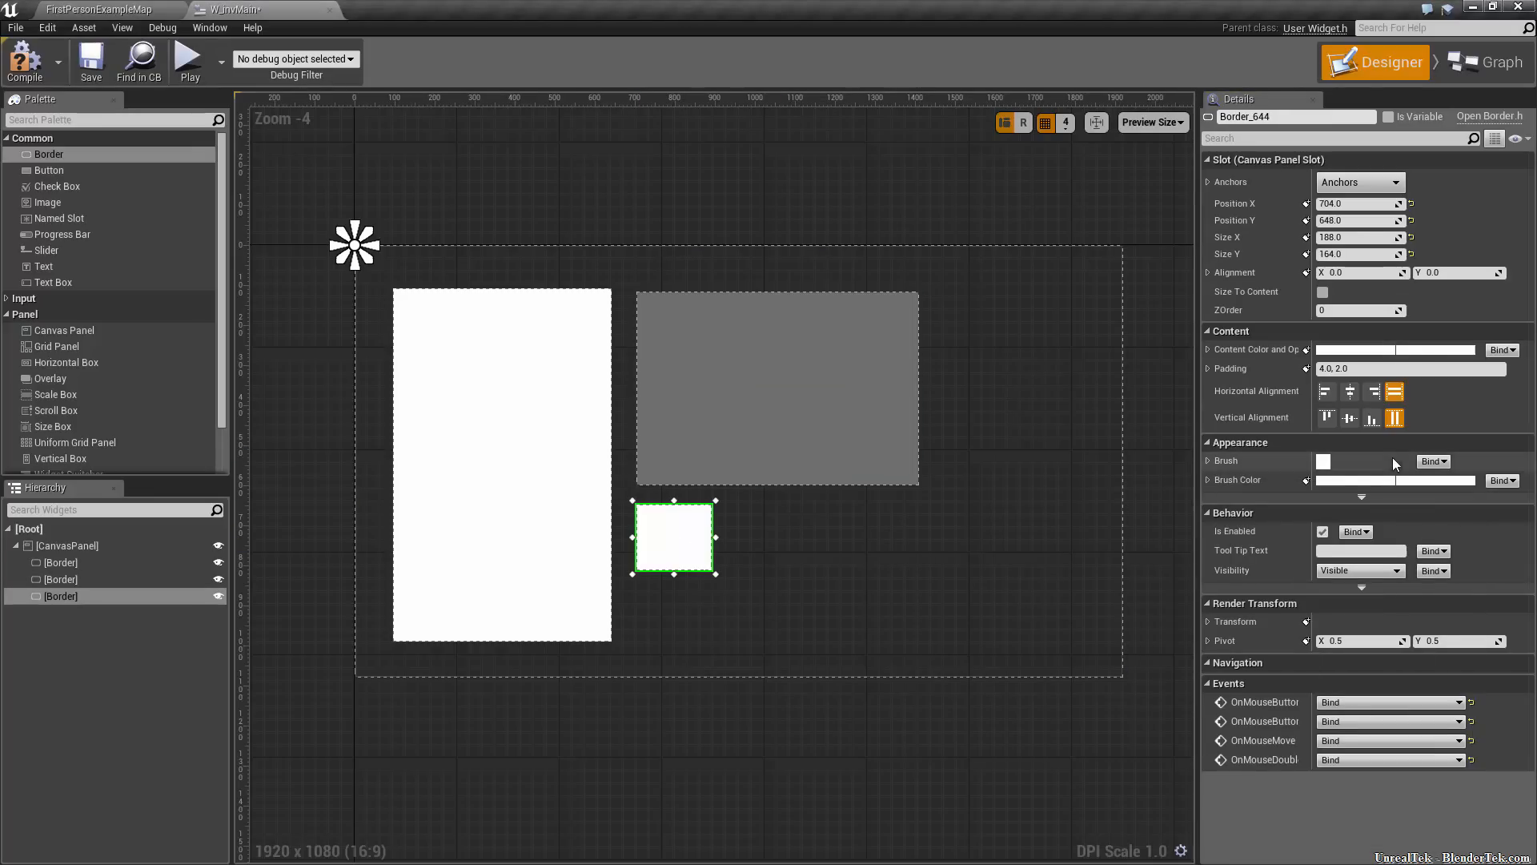
{"action": "left_click", "coordinate": [1343, 480]}
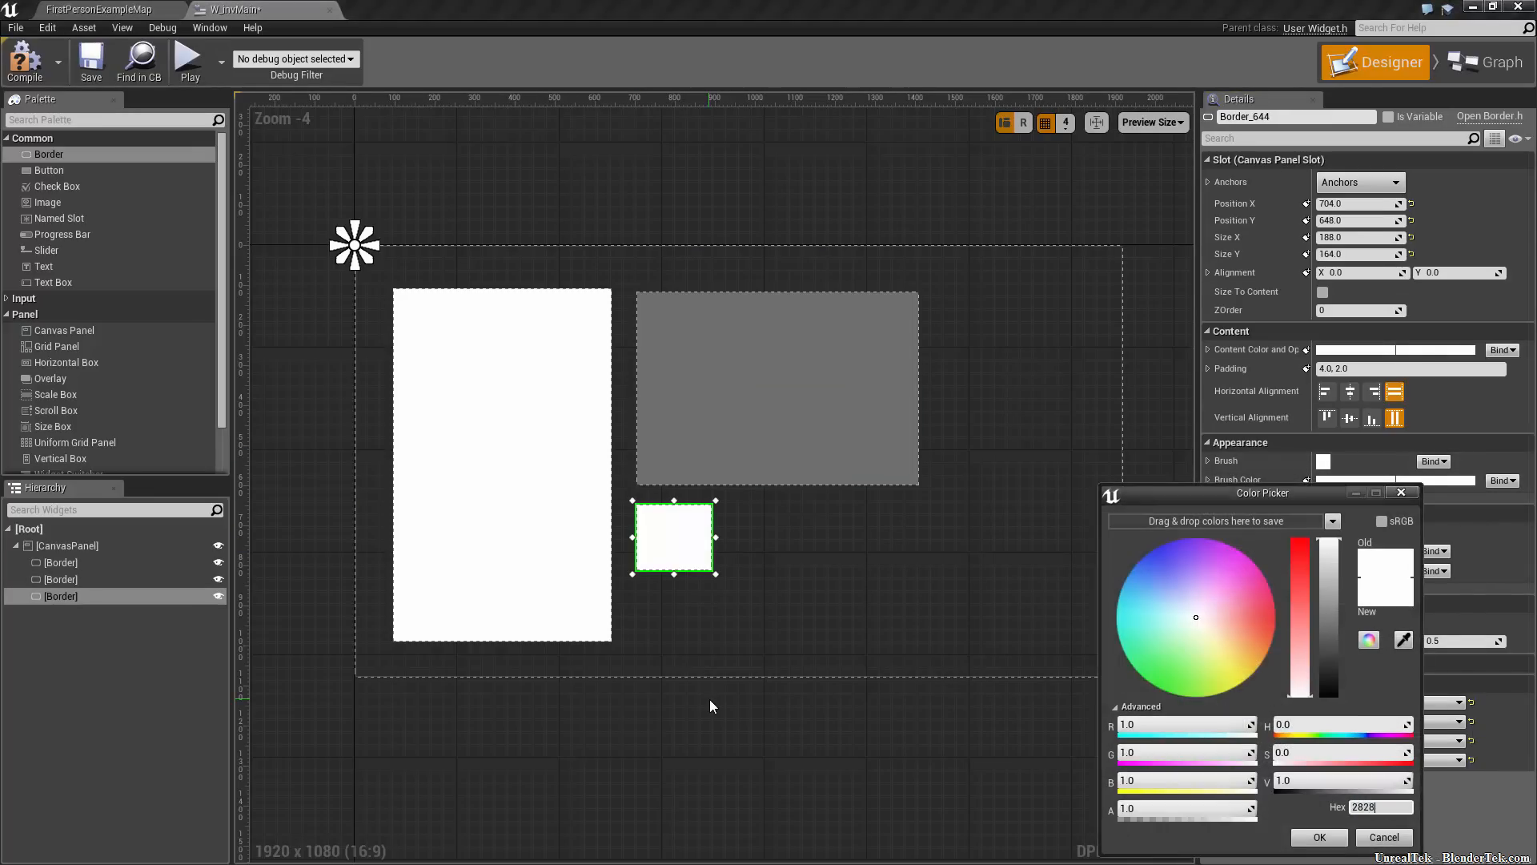
{"action": "type", "text": "8"}
{"action": "key", "text": "Return"}
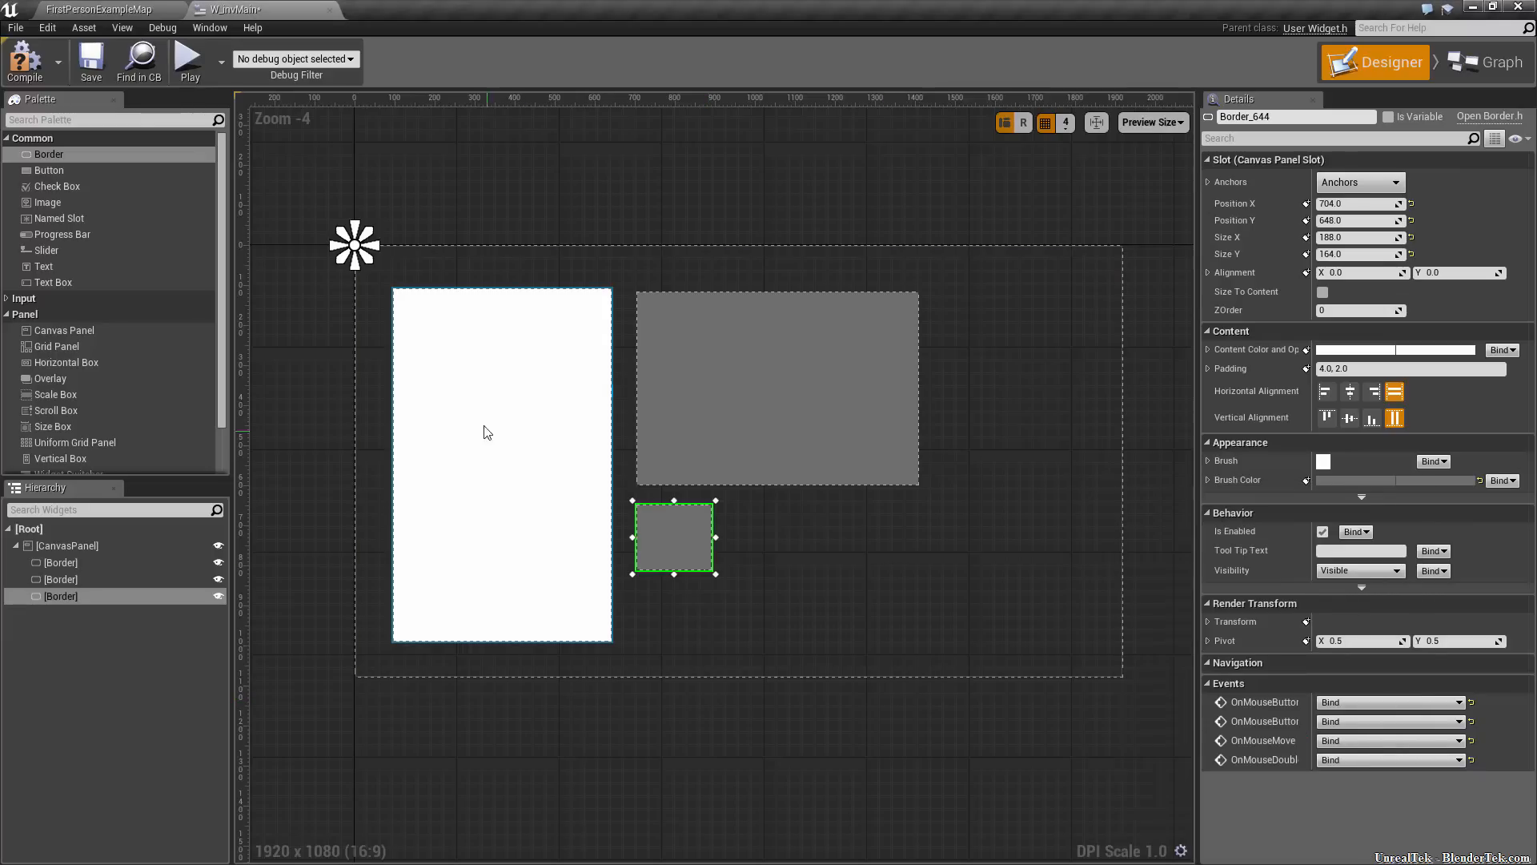
Set the tall border's Brush Color to hex 282828FF
{"action": "left_click", "coordinate": [486, 433]}
{"action": "left_click", "coordinate": [1361, 480]}
{"action": "type", "text": "282828ff"}
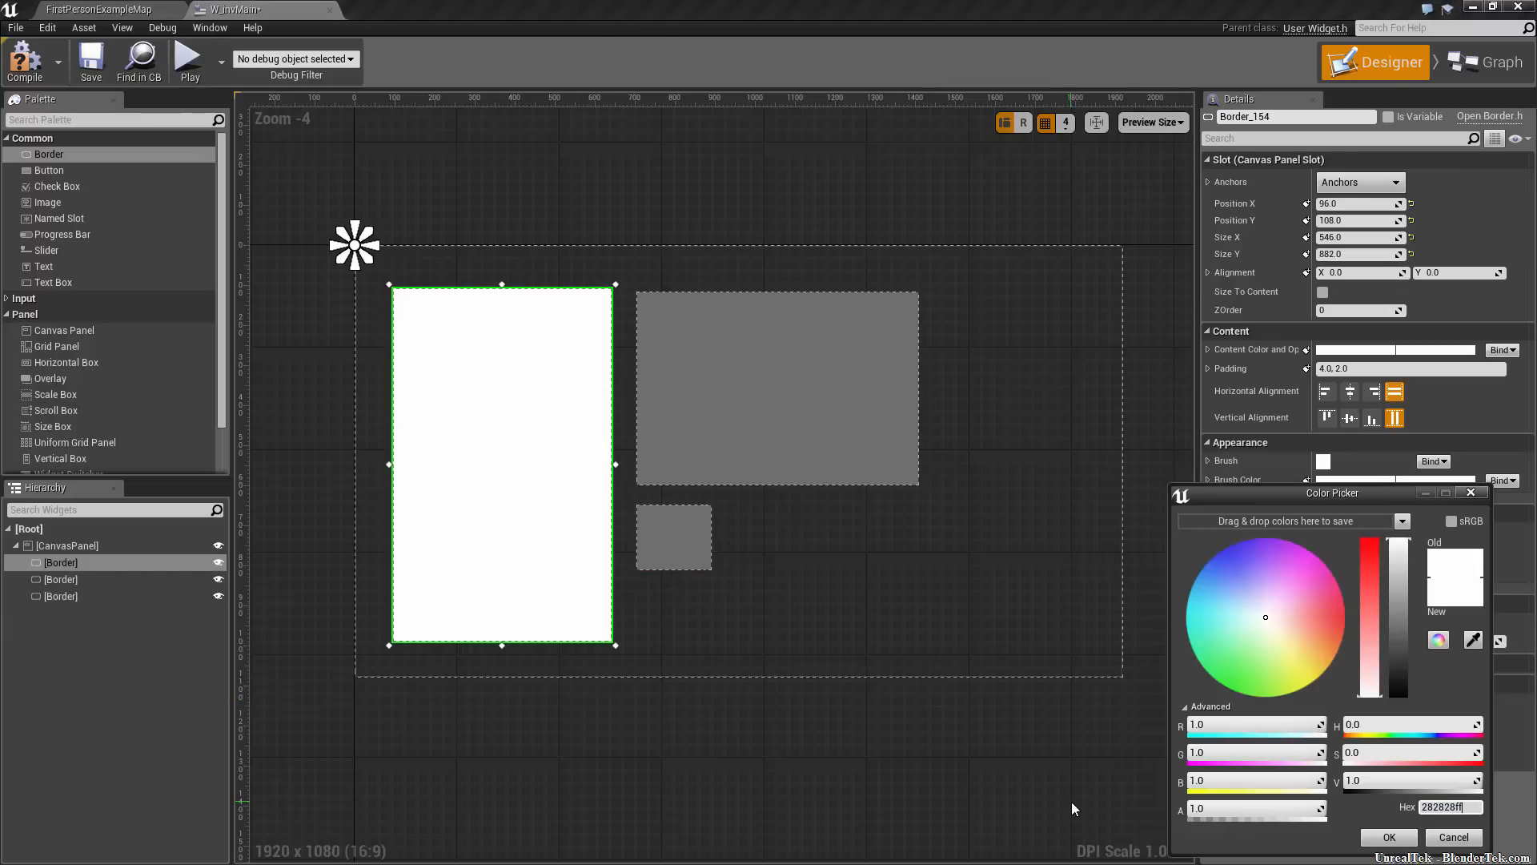
{"action": "key", "text": "Return"}
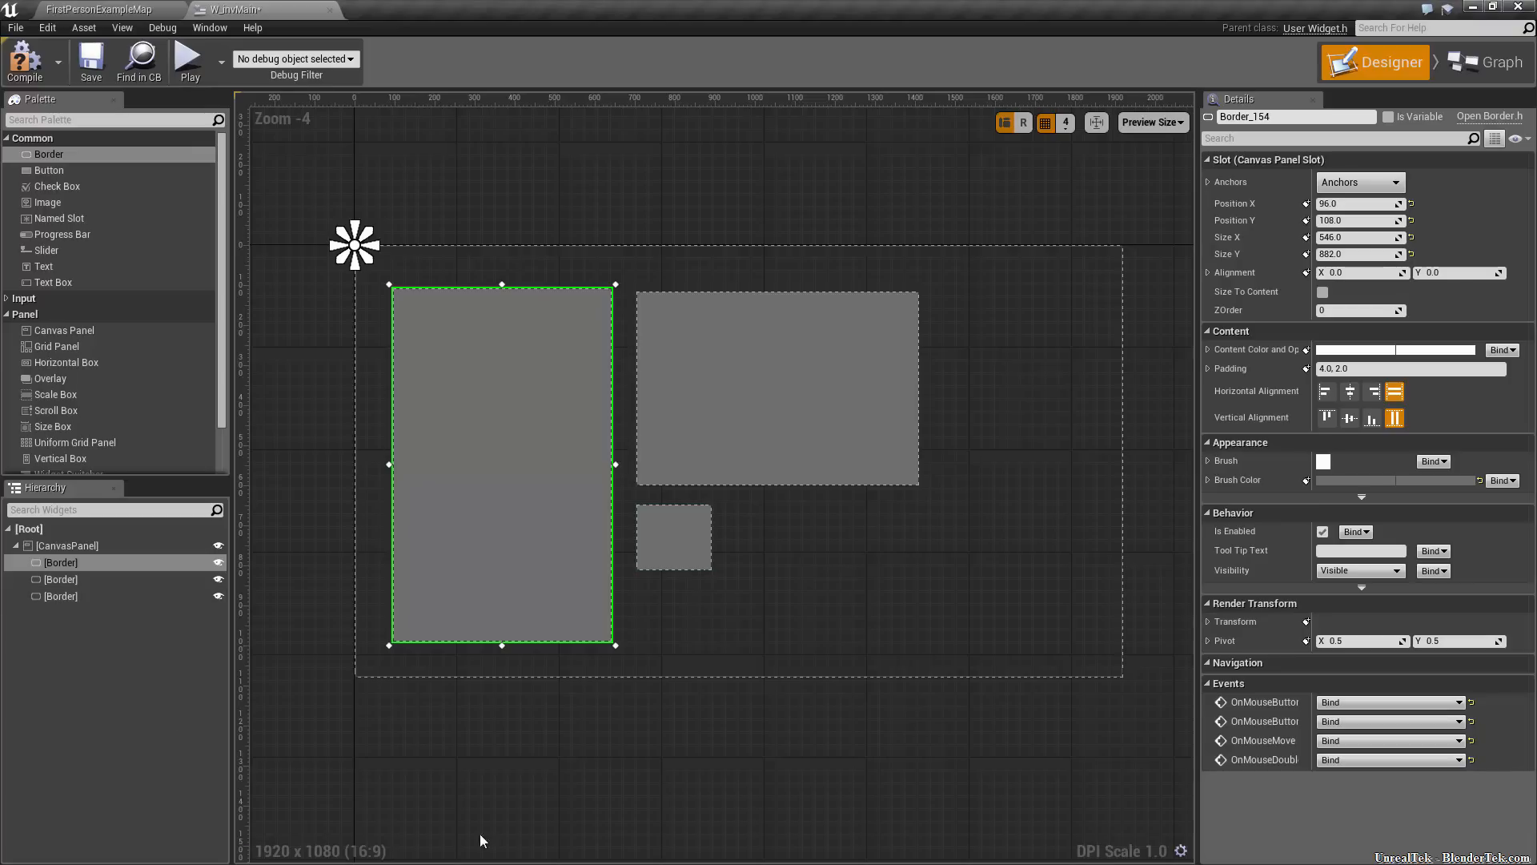
Rename the tall border to BorderList
{"action": "left_click", "coordinate": [79, 581]}
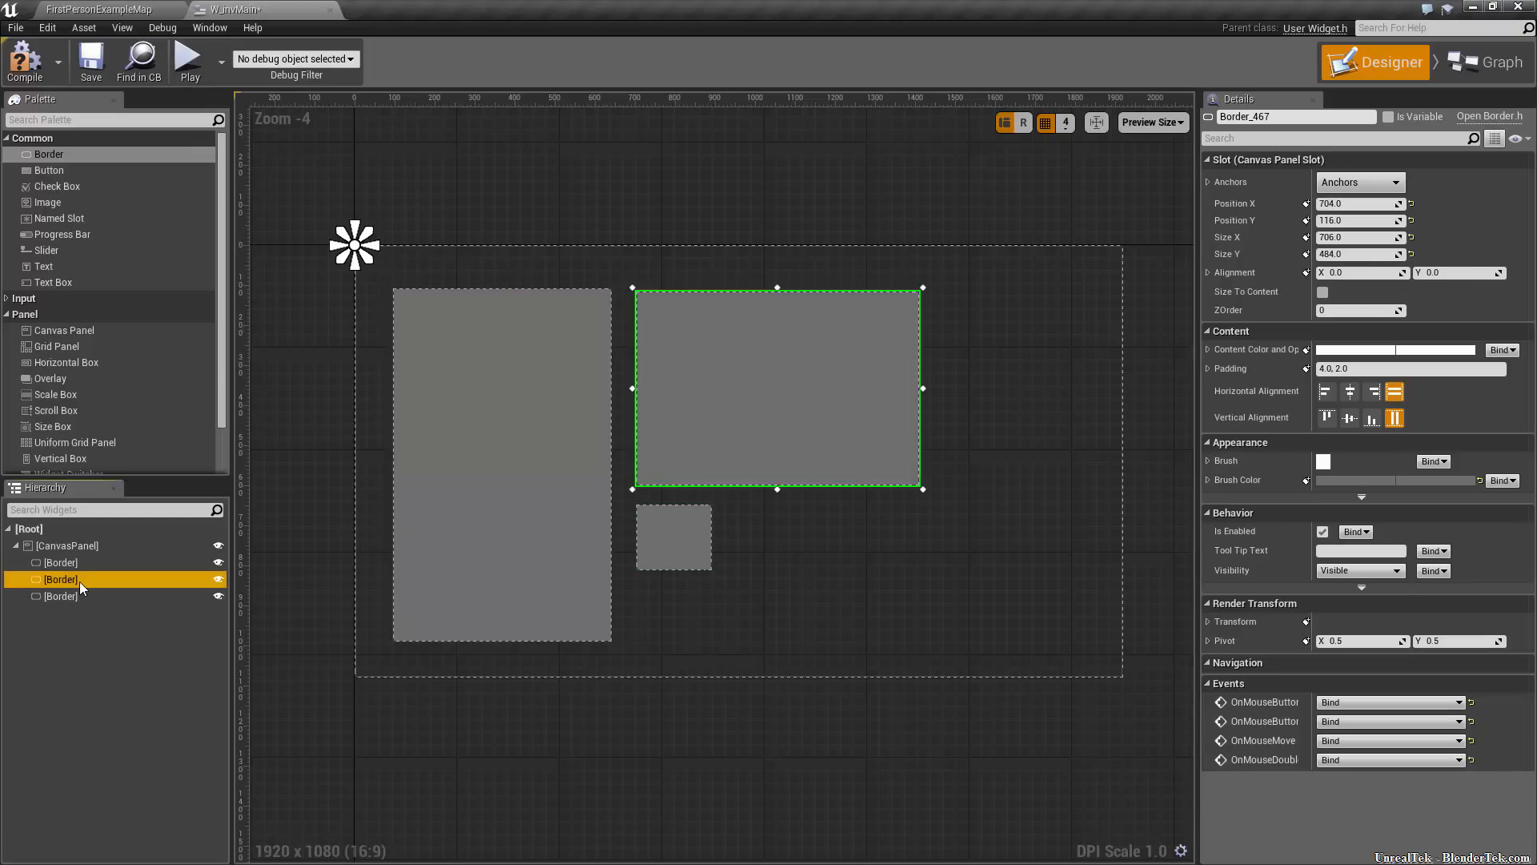
{"action": "left_click", "coordinate": [88, 594]}
{"action": "left_click", "coordinate": [80, 566]}
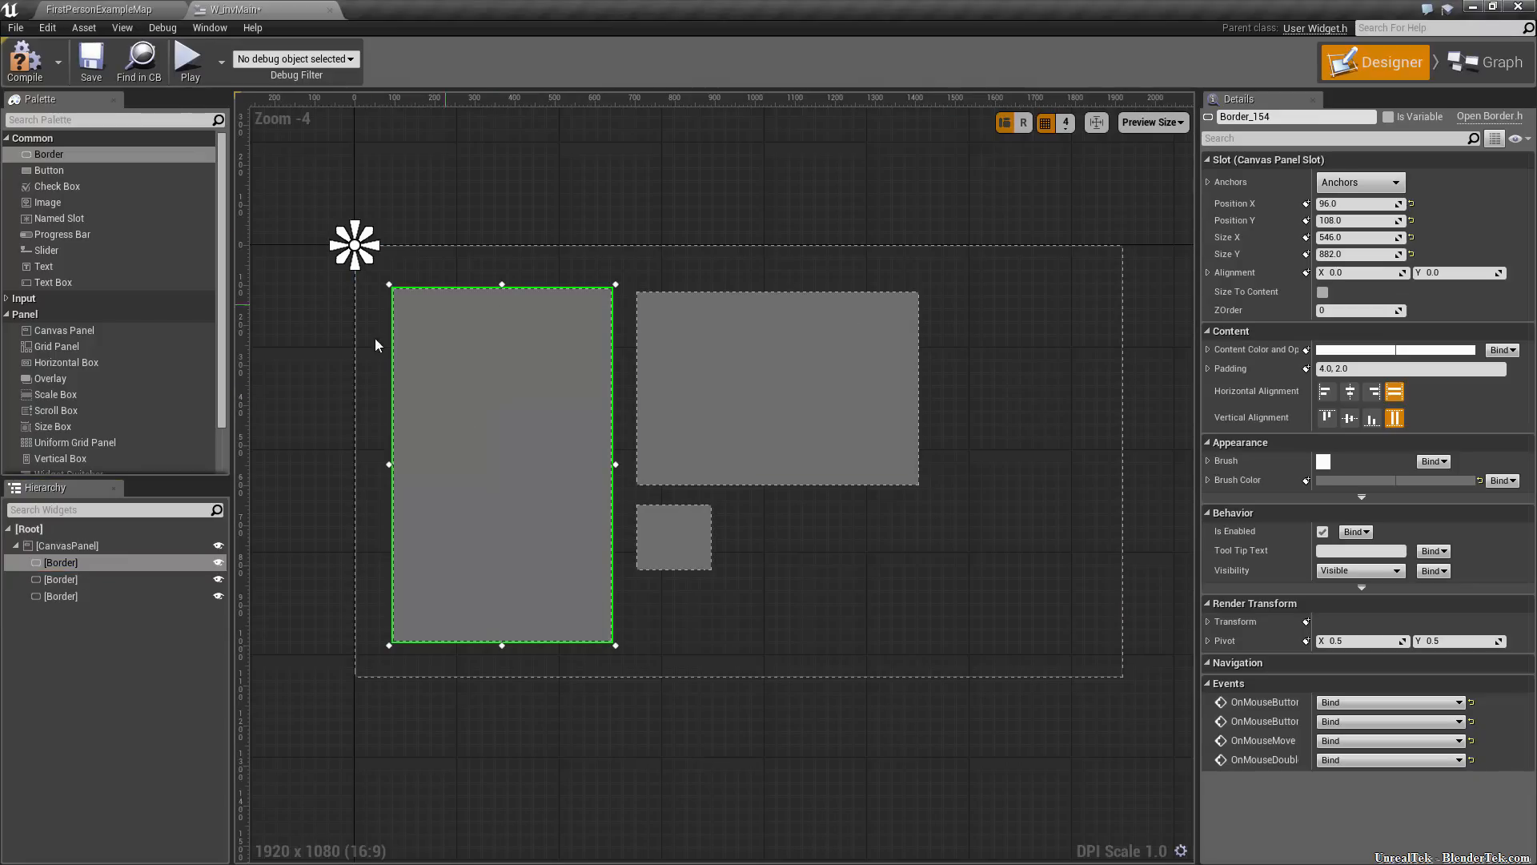
{"action": "left_click", "coordinate": [1221, 116]}
{"action": "type", "text": "BorderList"}
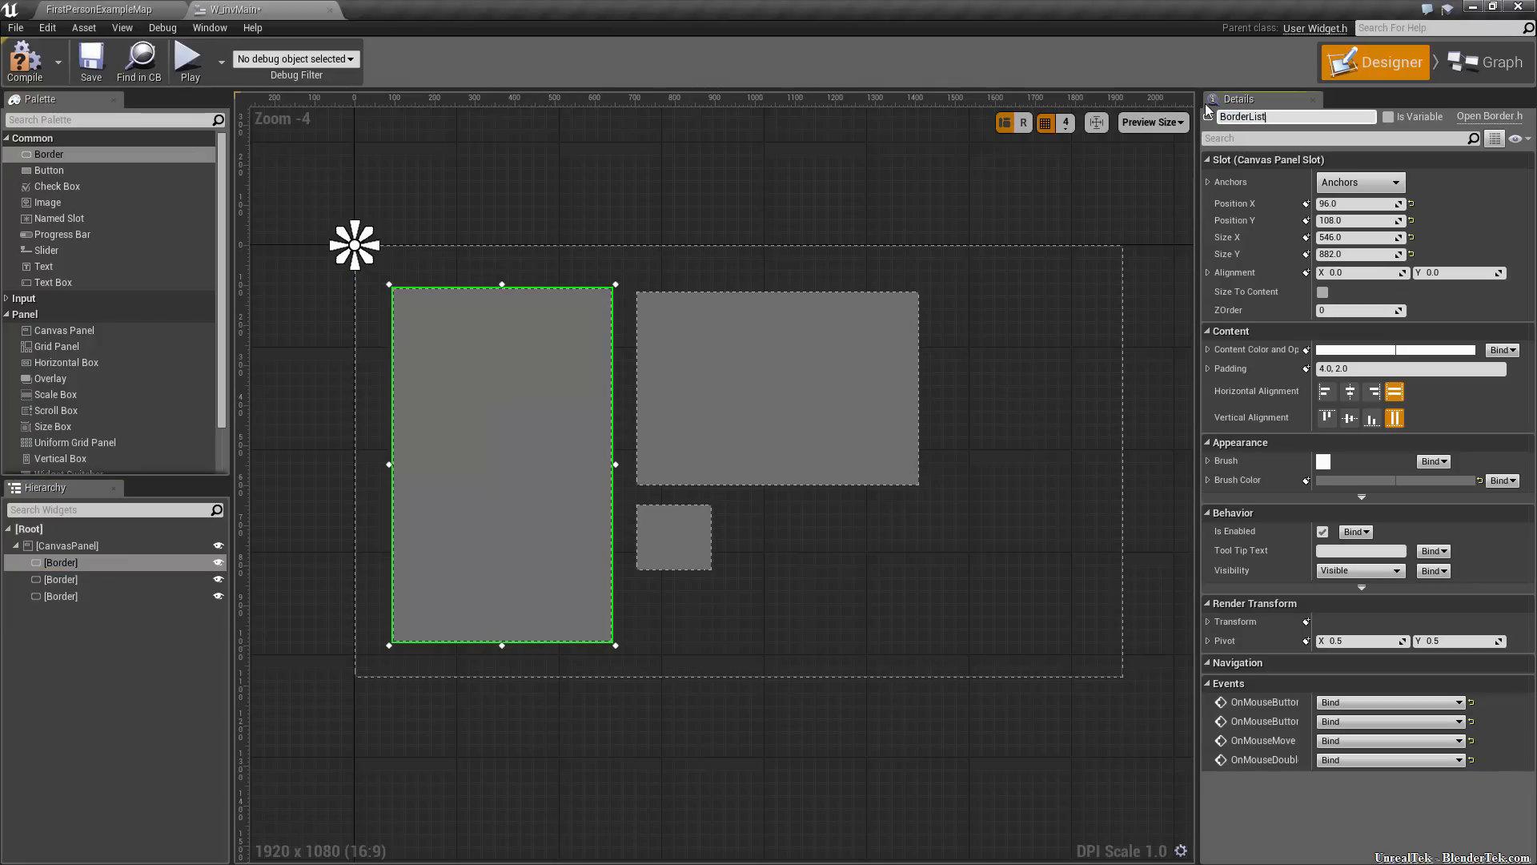
Rename the wide border to BorderDetails
{"action": "left_click", "coordinate": [717, 419]}
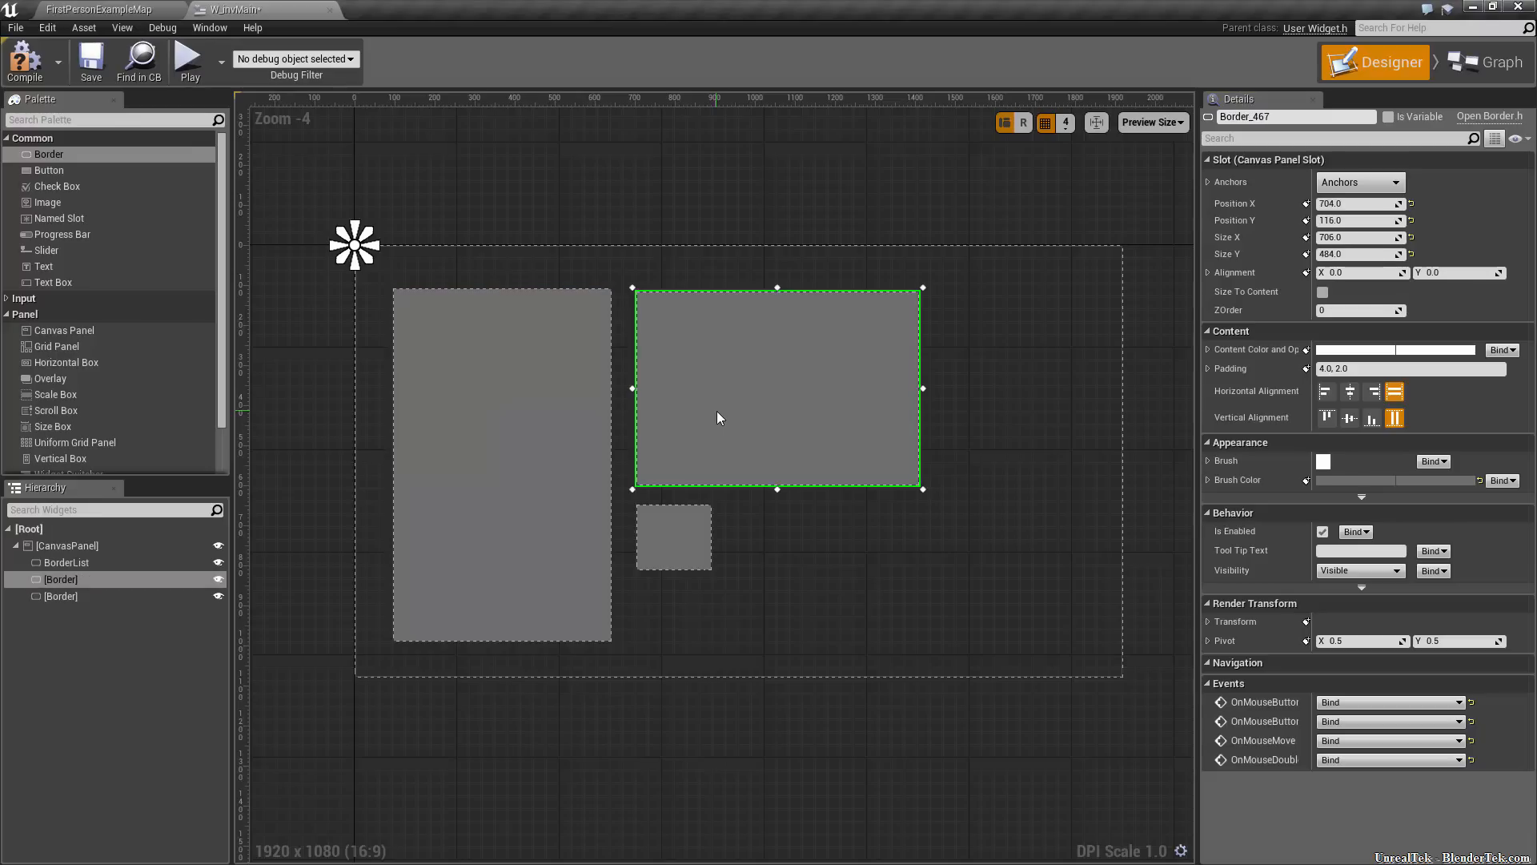
{"action": "left_click", "coordinate": [1338, 117]}
{"action": "type", "text": "BorderDetails"}
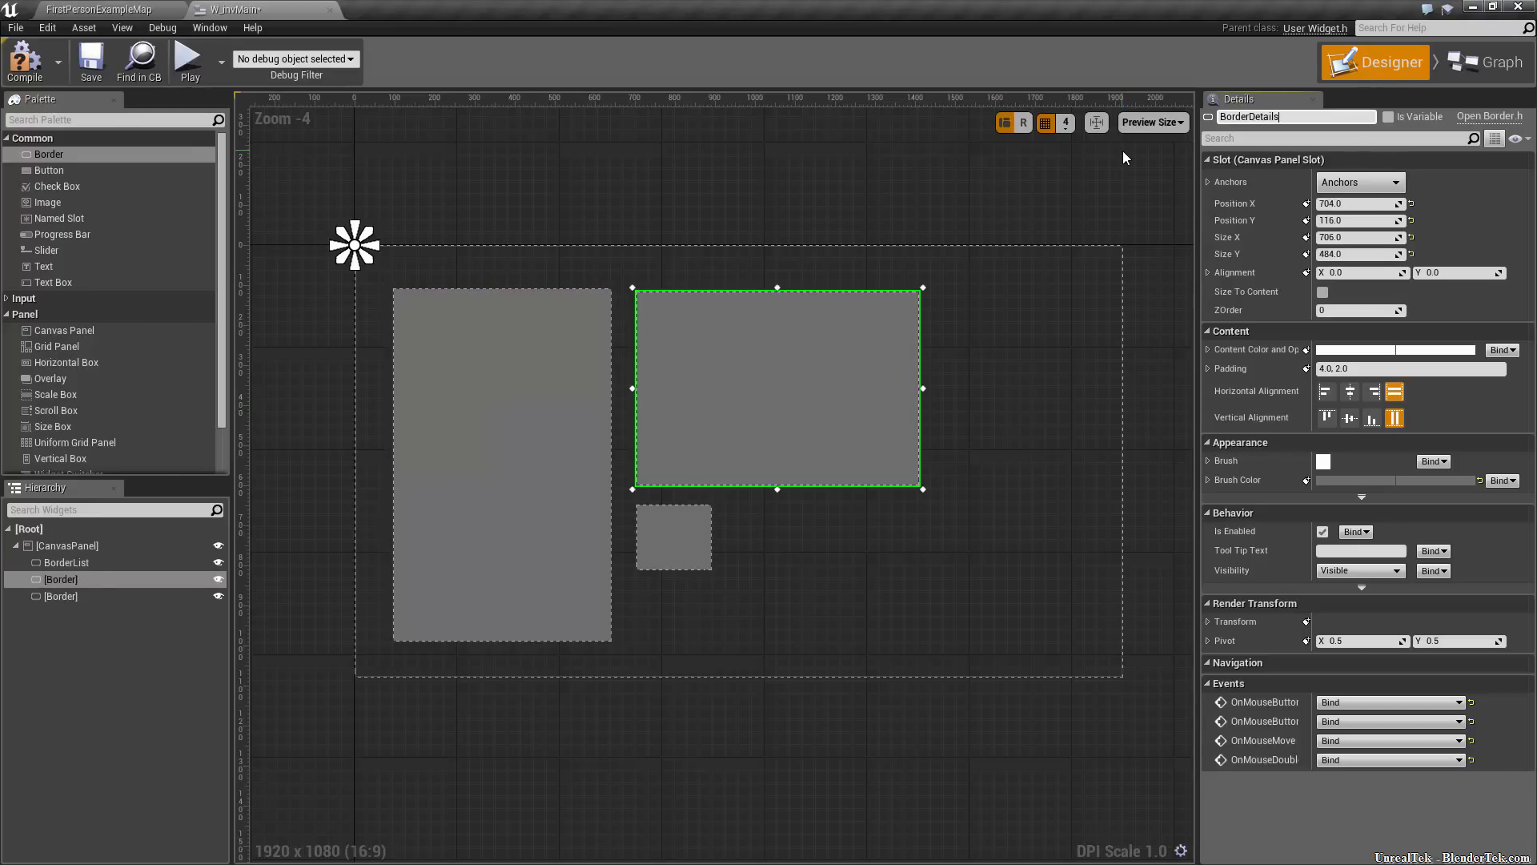
Rename the small border to BorderImage
{"action": "left_click", "coordinate": [674, 537]}
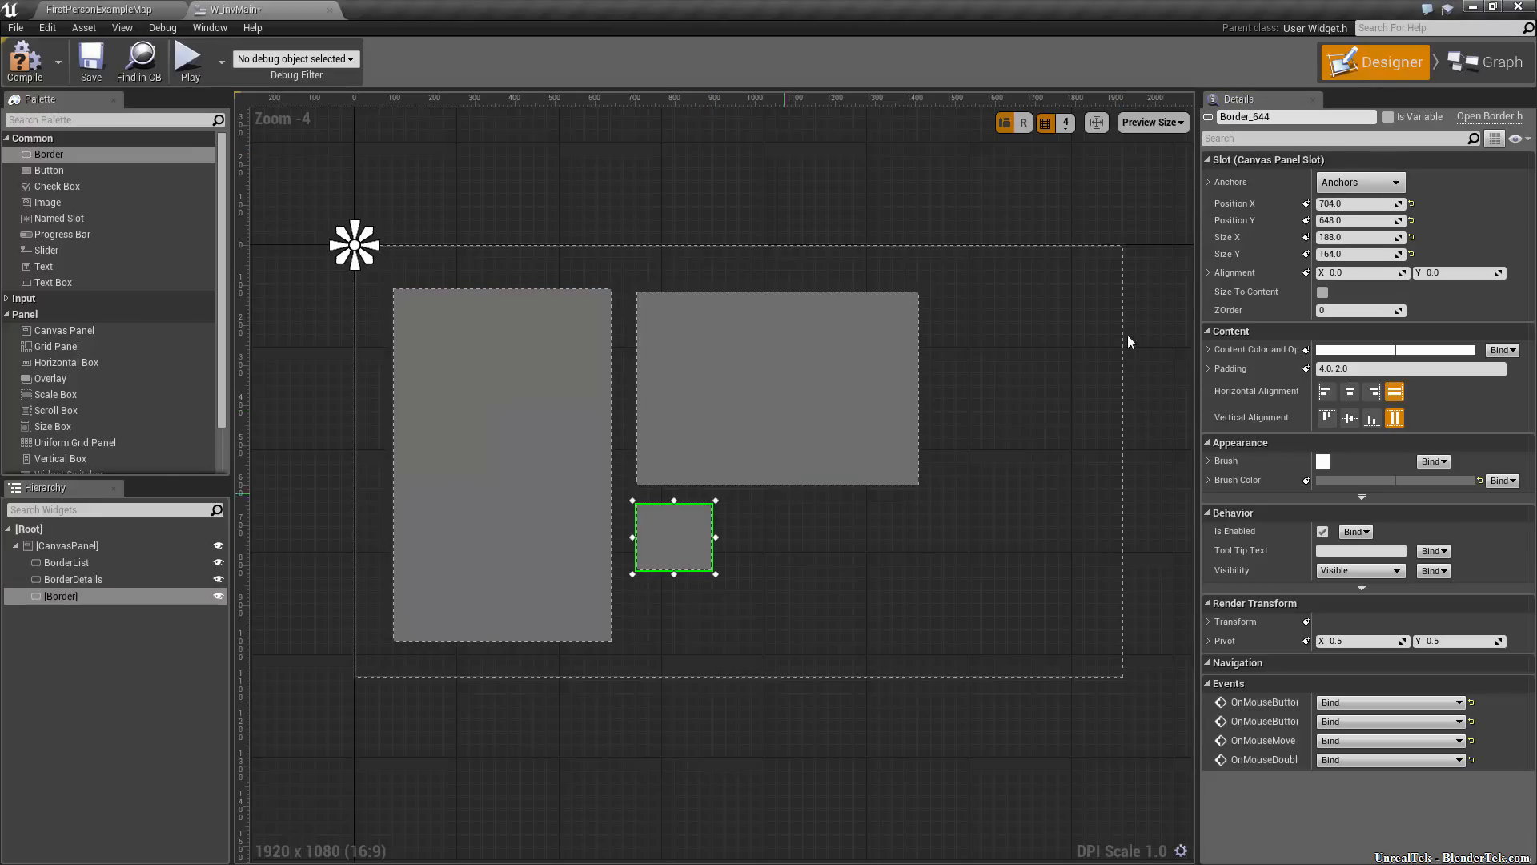
{"action": "left_click", "coordinate": [1316, 117]}
{"action": "left_click", "coordinate": [1316, 117]}
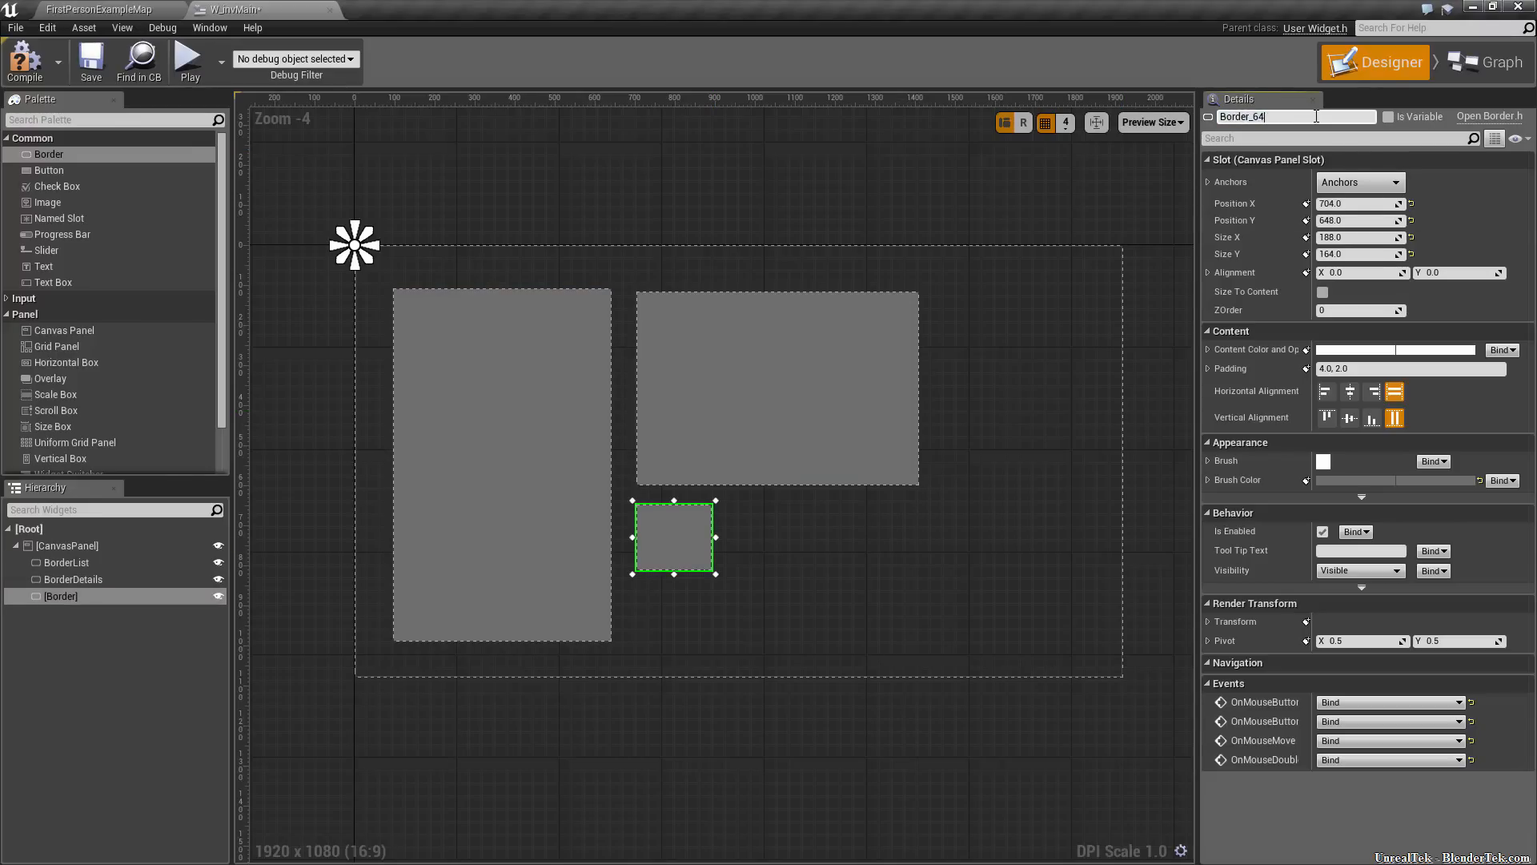
{"action": "type", "text": "Image"}
{"action": "key", "text": "Return"}
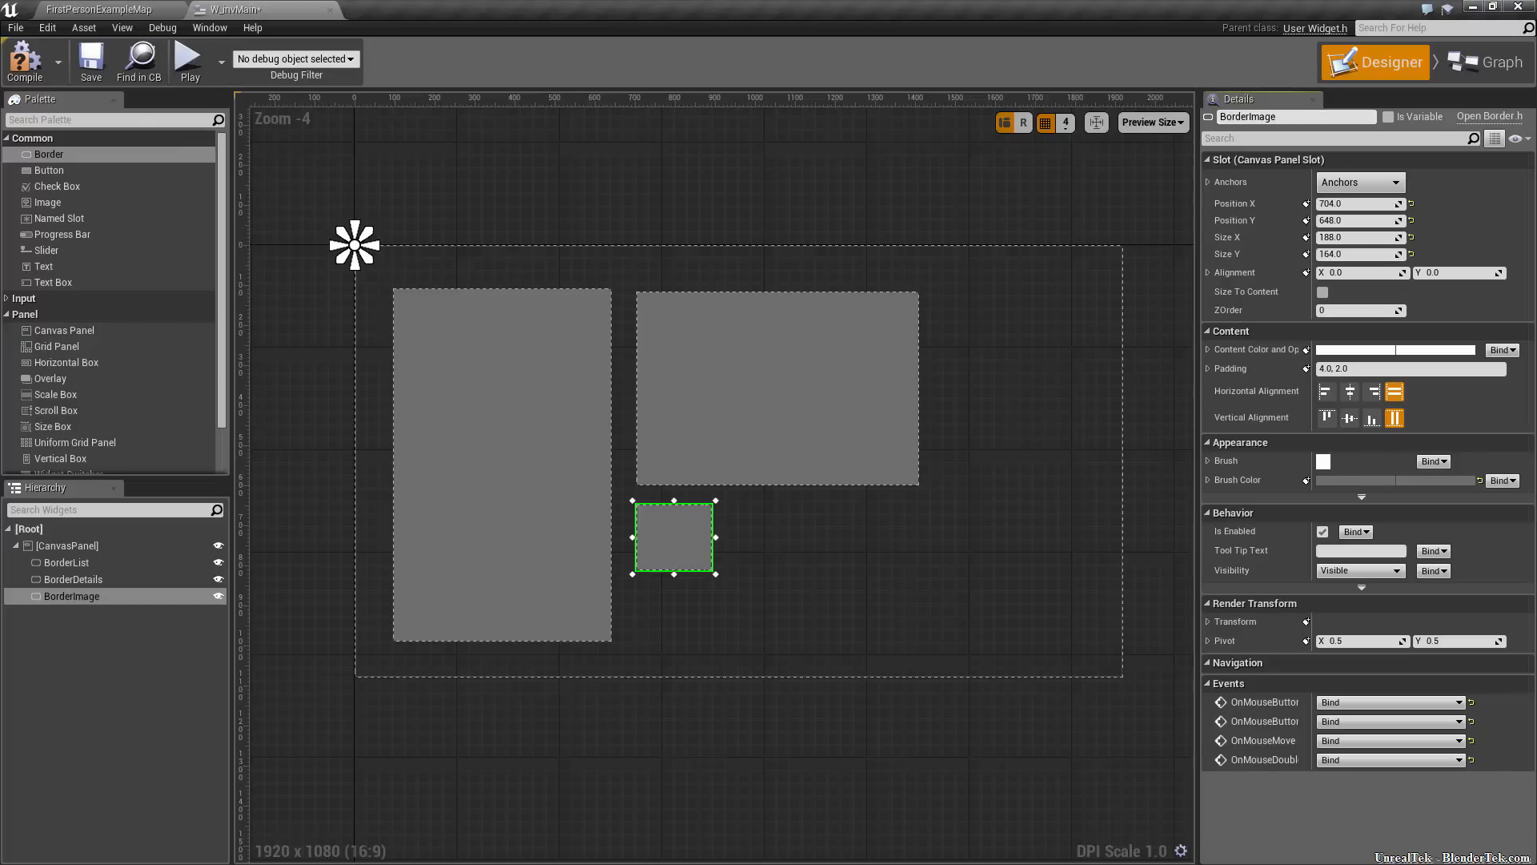
Rename the canvas panel to Root
{"action": "left_click", "coordinate": [93, 549]}
{"action": "type", "text": "Root"}
{"action": "key", "text": "Return"}
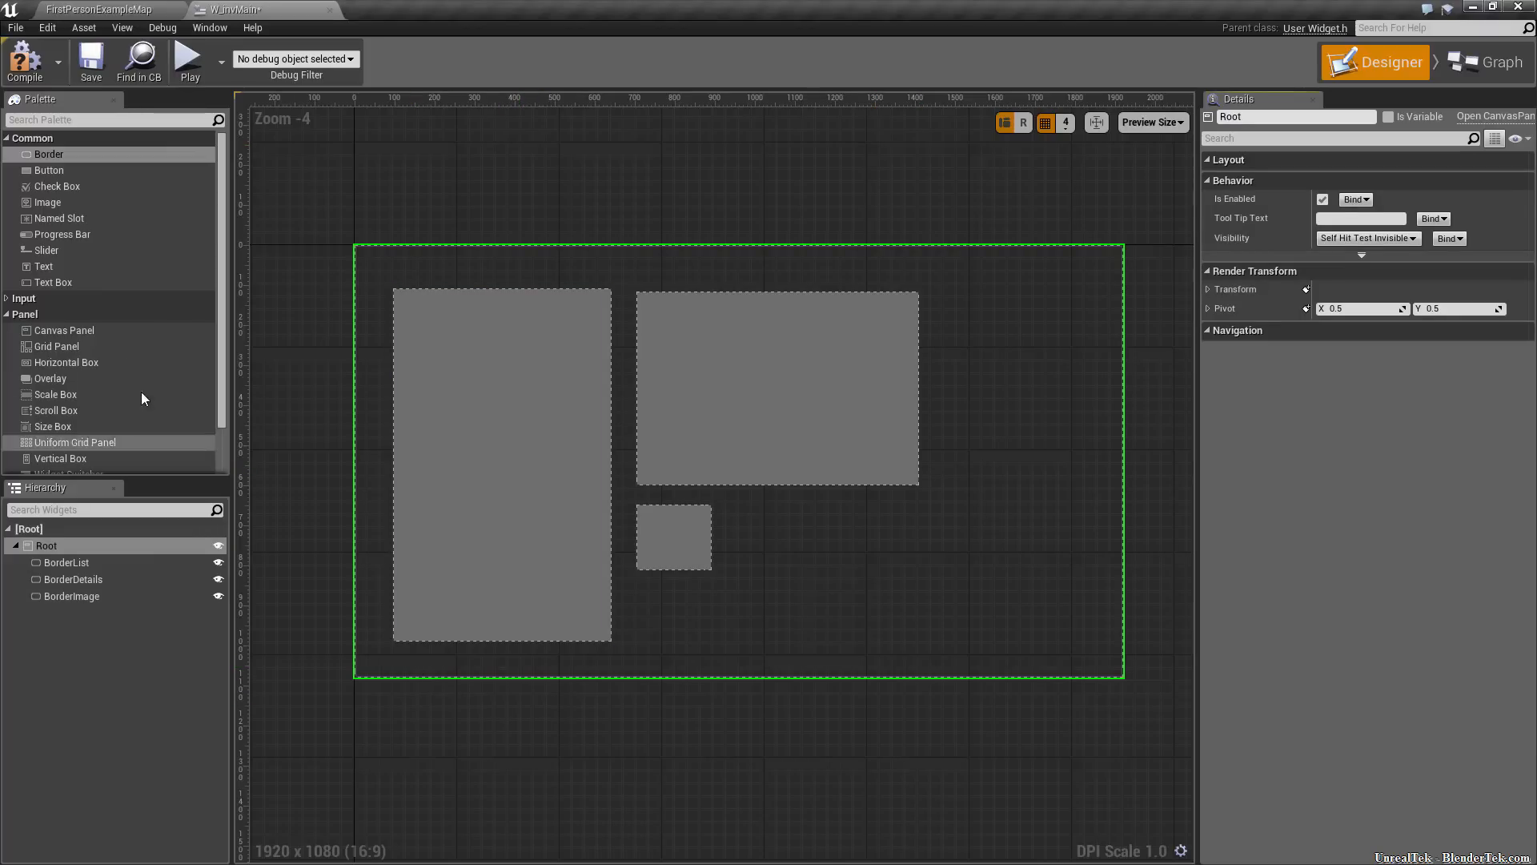
Add a Size Box inside each of BorderList, BorderDetails and BorderImage, and expand all three borders in the hierarchy
{"action": "left_click", "coordinate": [55, 424]}
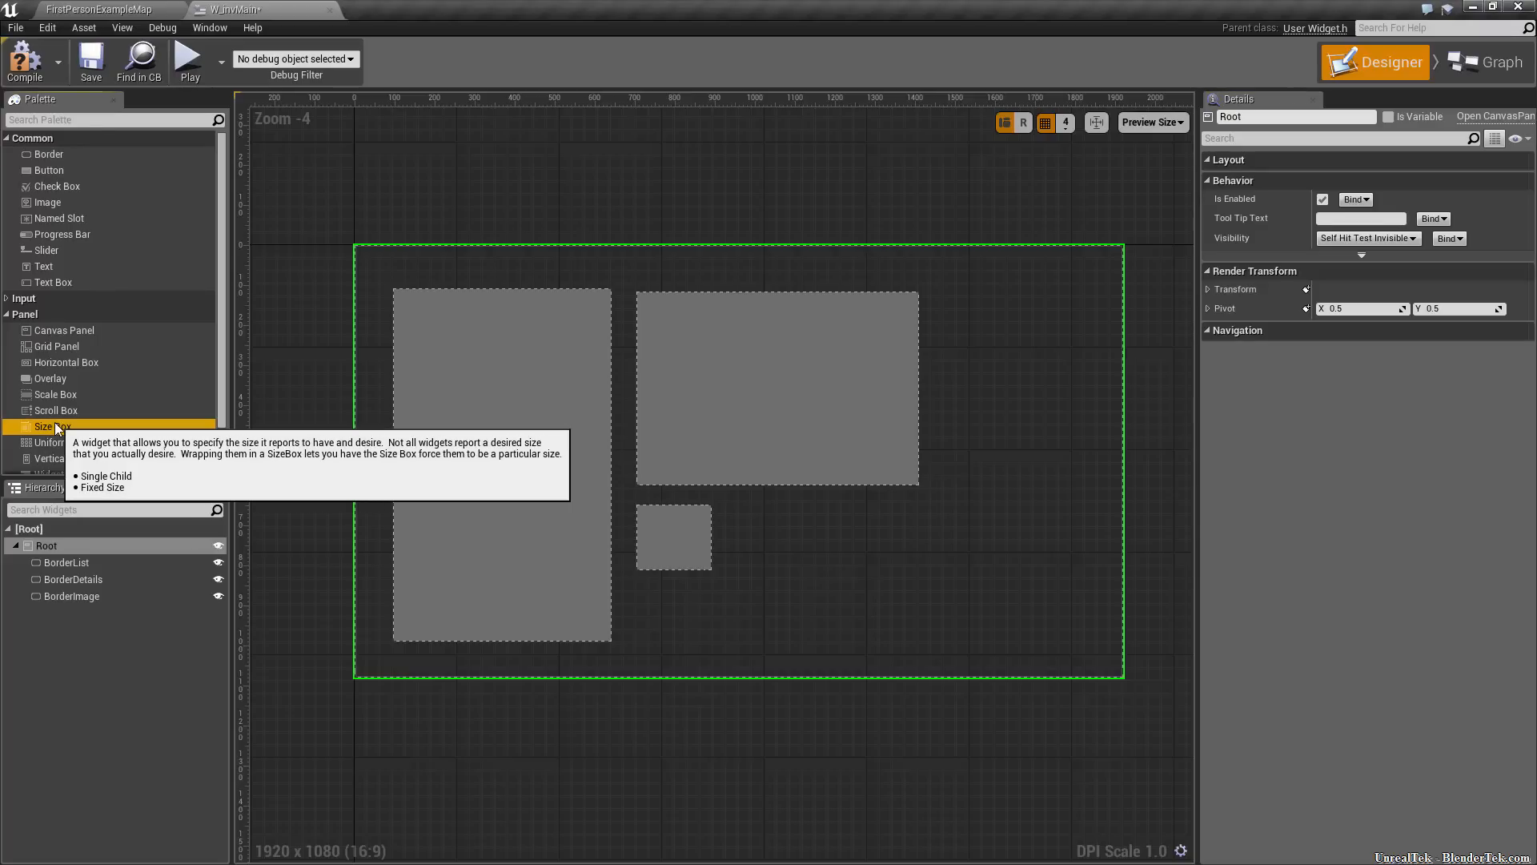
{"action": "left_click_drag", "start_coordinate": [54, 424], "coordinate": [56, 560]}
{"action": "left_click_drag", "start_coordinate": [69, 425], "coordinate": [59, 596]}
{"action": "left_click", "coordinate": [21, 597]}
{"action": "left_click", "coordinate": [24, 579]}
{"action": "left_click", "coordinate": [25, 562]}
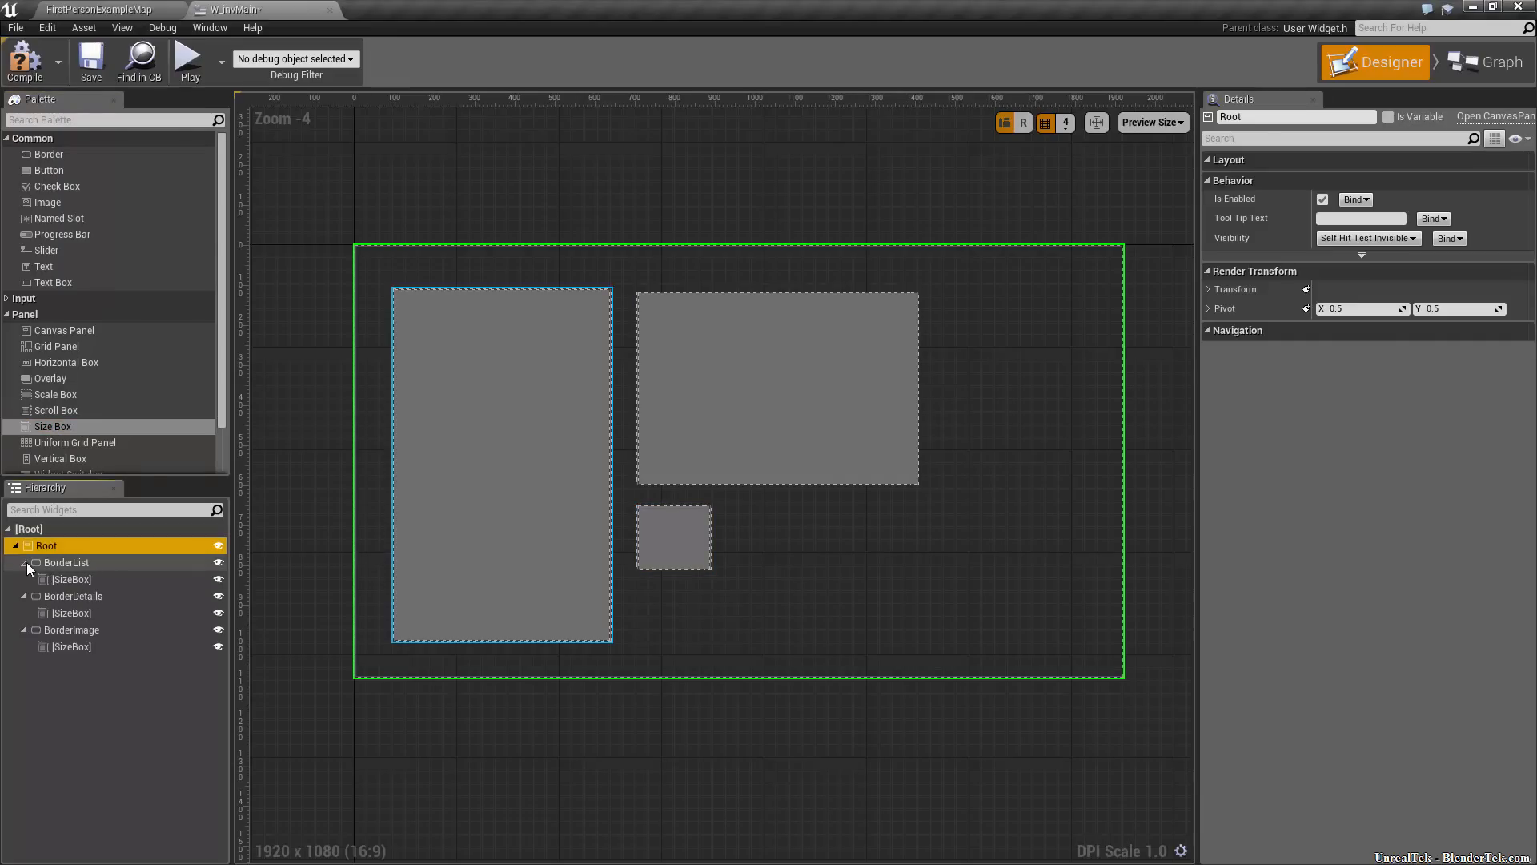
Enable Width Override and Height Override on BorderList's Size Box and turn on Size To Content for BorderList
{"action": "left_click", "coordinate": [120, 562]}
{"action": "left_click", "coordinate": [113, 578]}
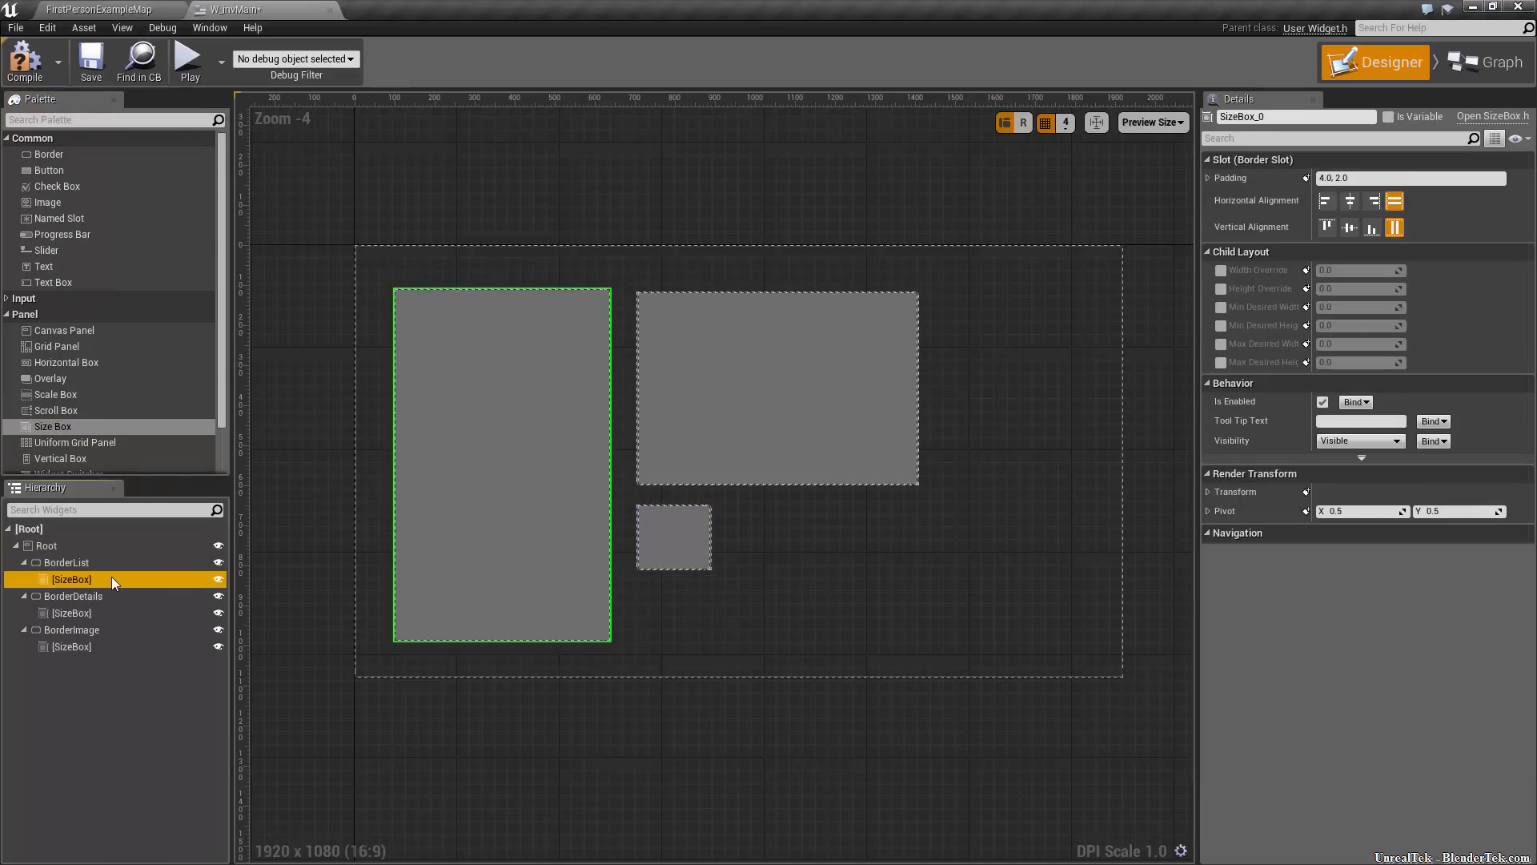
{"action": "left_click", "coordinate": [1221, 270]}
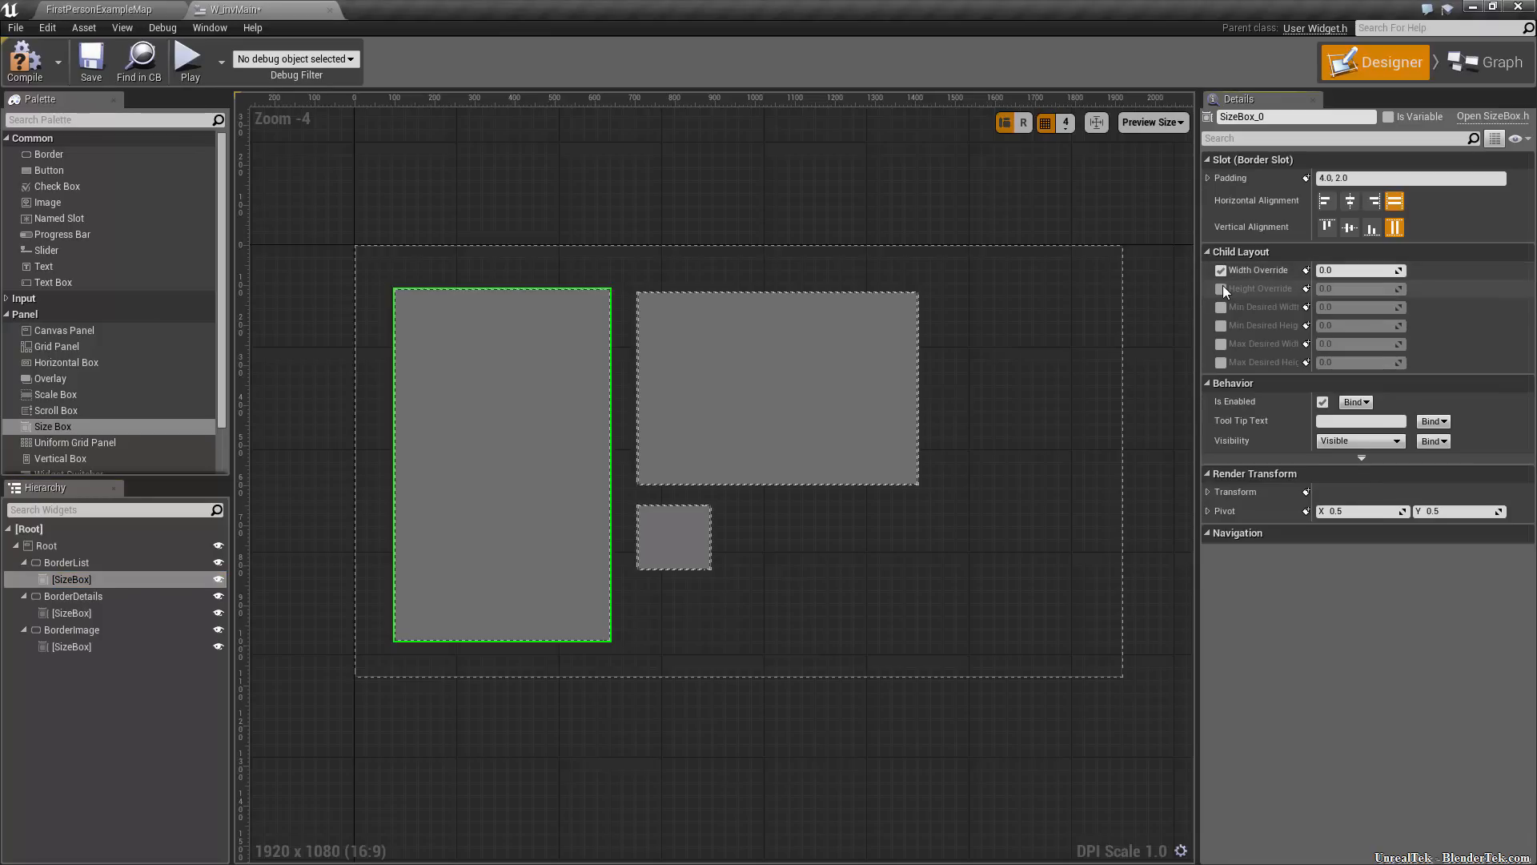
{"action": "left_click", "coordinate": [1221, 289]}
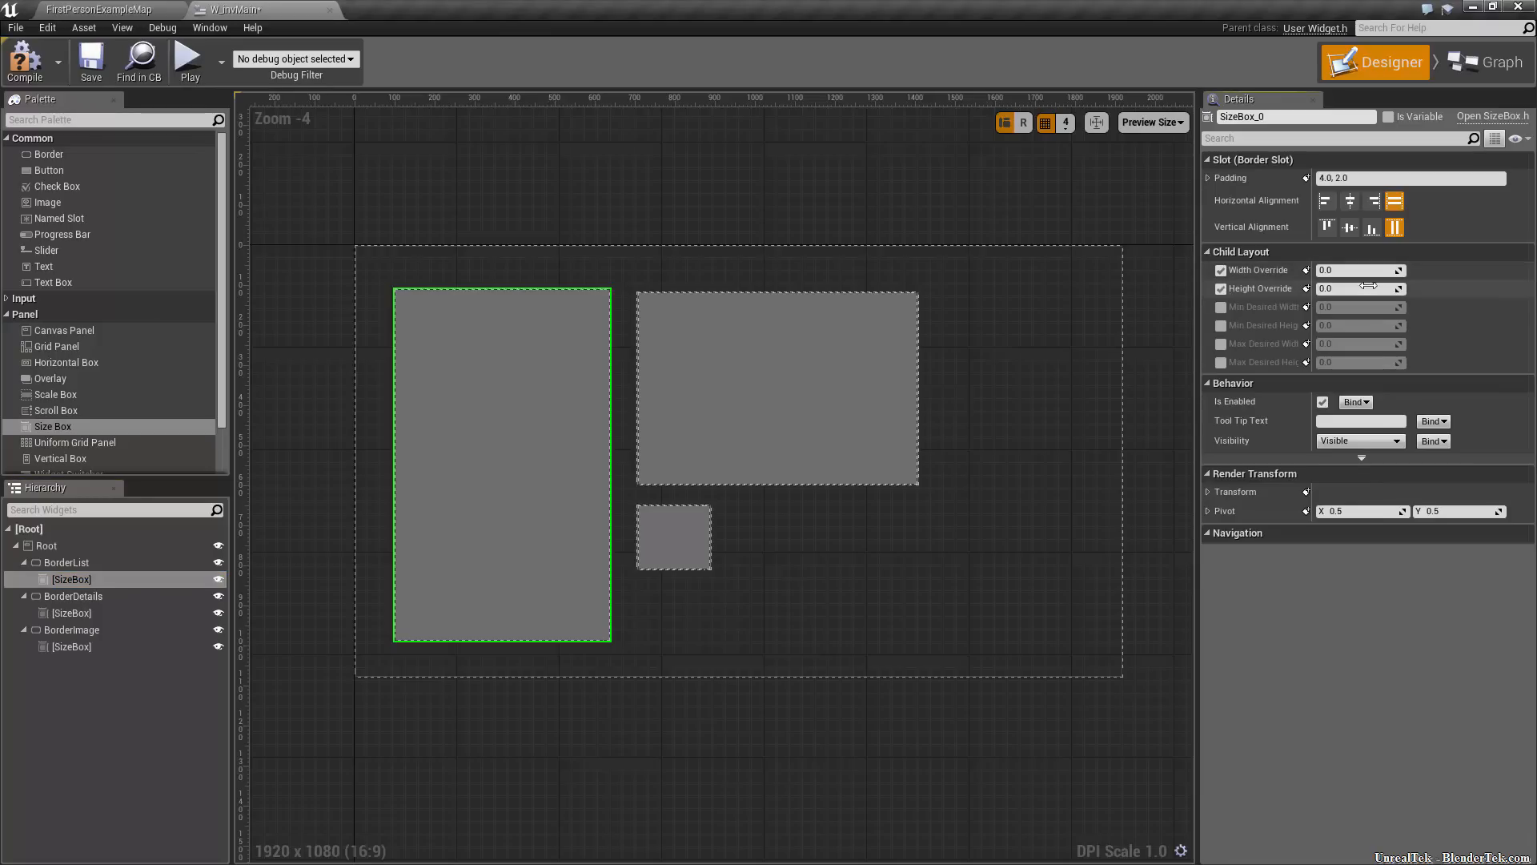
{"action": "left_click", "coordinate": [103, 566]}
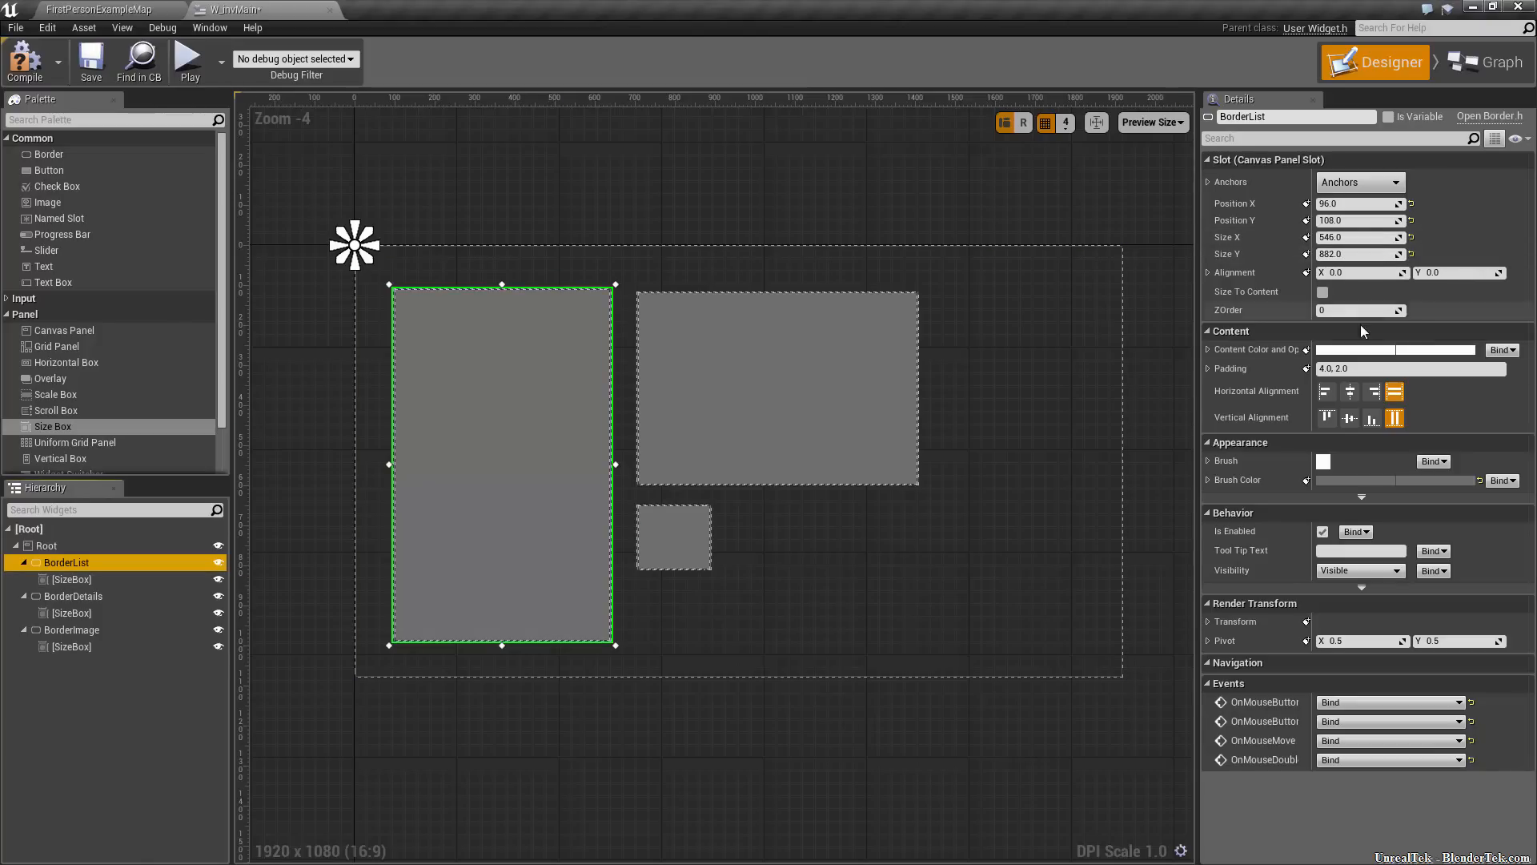
{"action": "left_click", "coordinate": [1322, 292]}
Set the Size Box inside BorderList to a Width Override of 556 and a Height Override of 812
{"action": "left_click", "coordinate": [133, 579]}
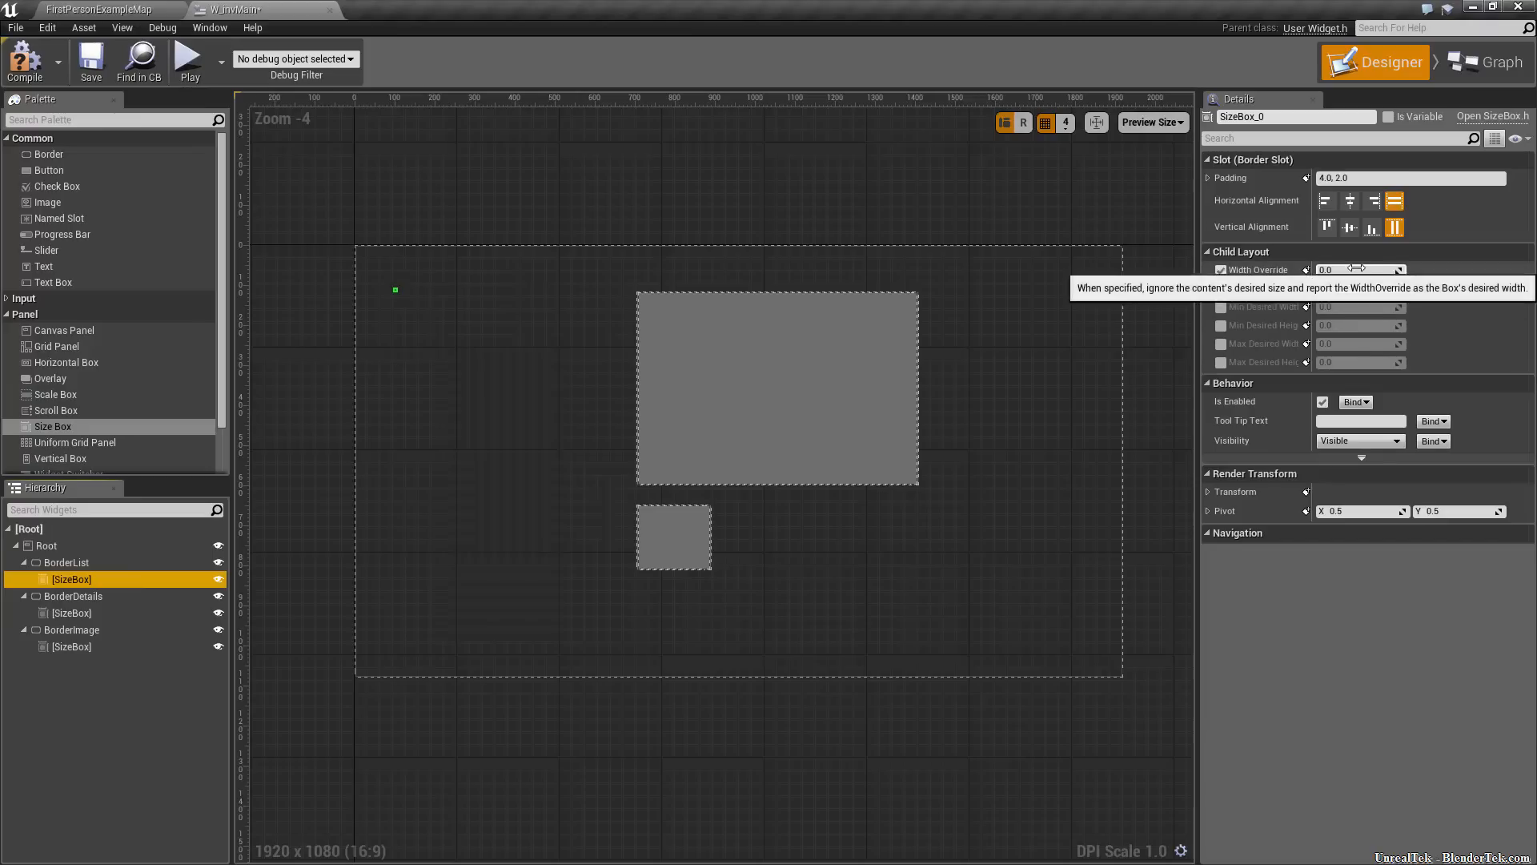
{"action": "left_click", "coordinate": [1354, 272]}
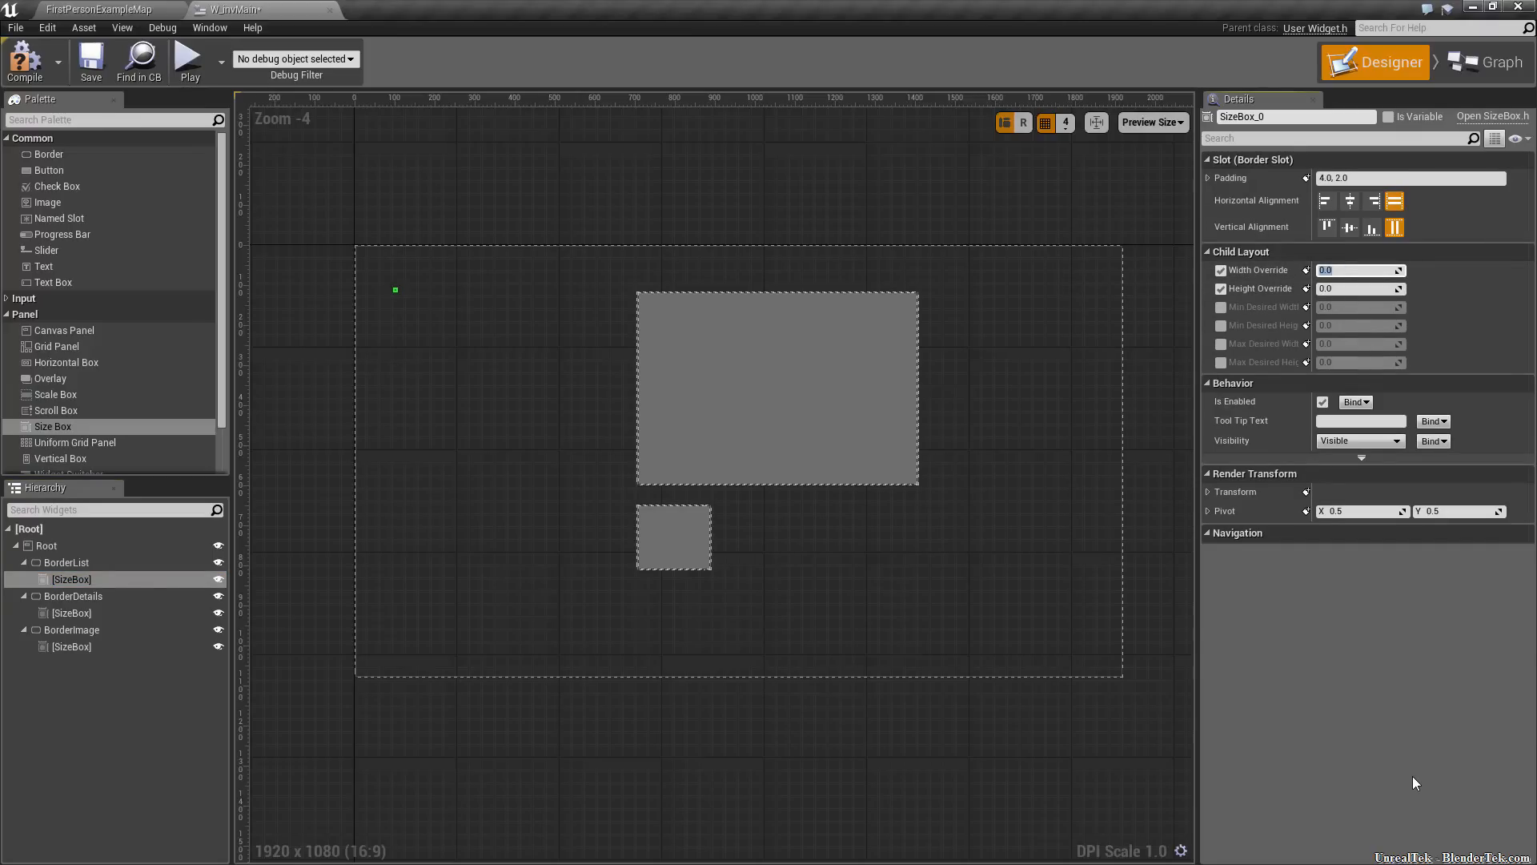
{"action": "key", "text": "Tab"}
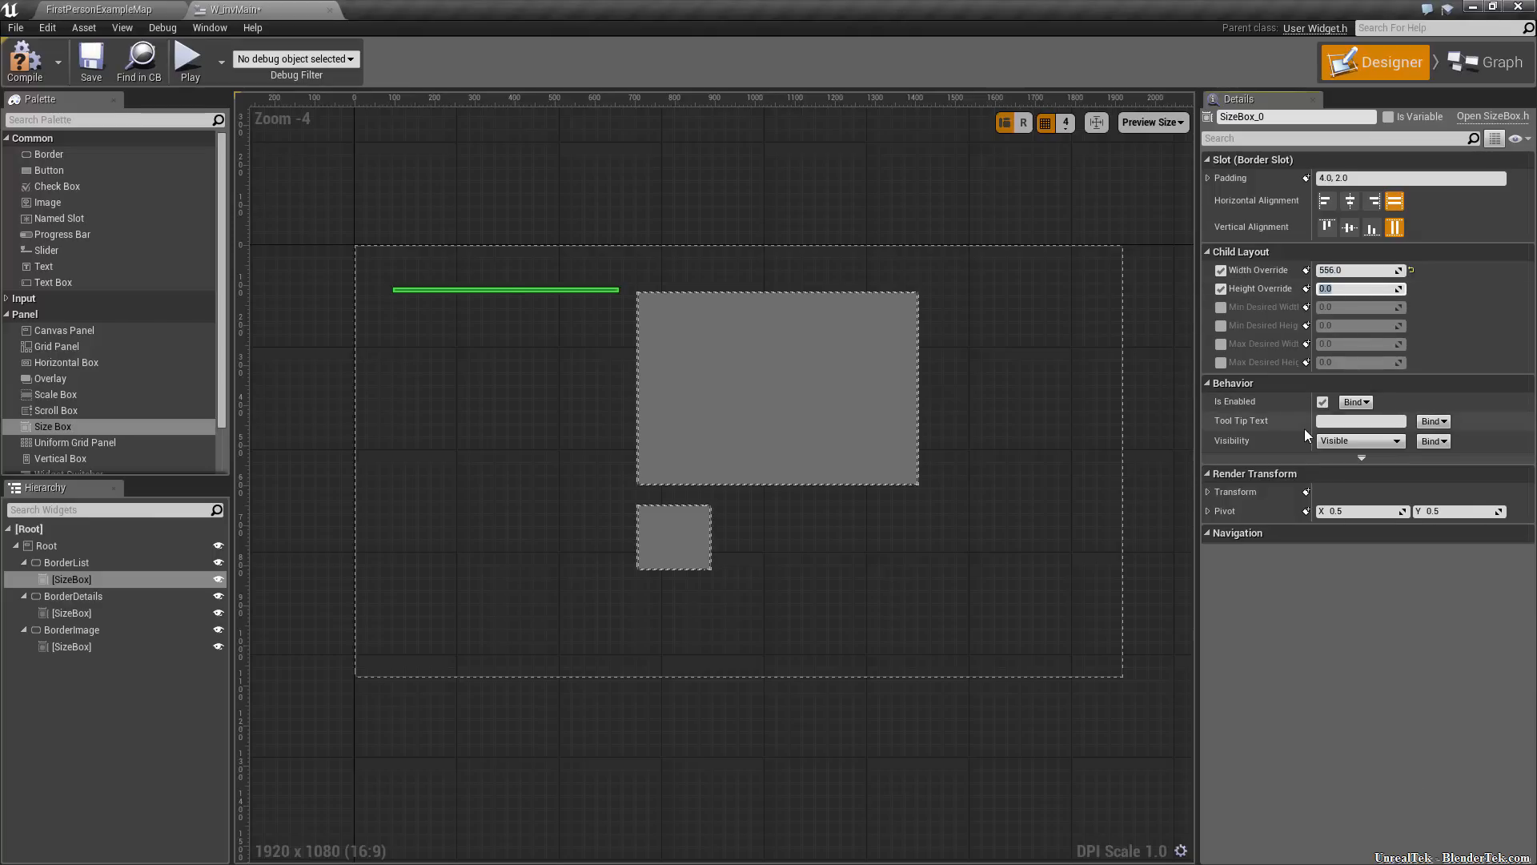
{"action": "type", "text": "796"}
{"action": "key", "text": "Return"}
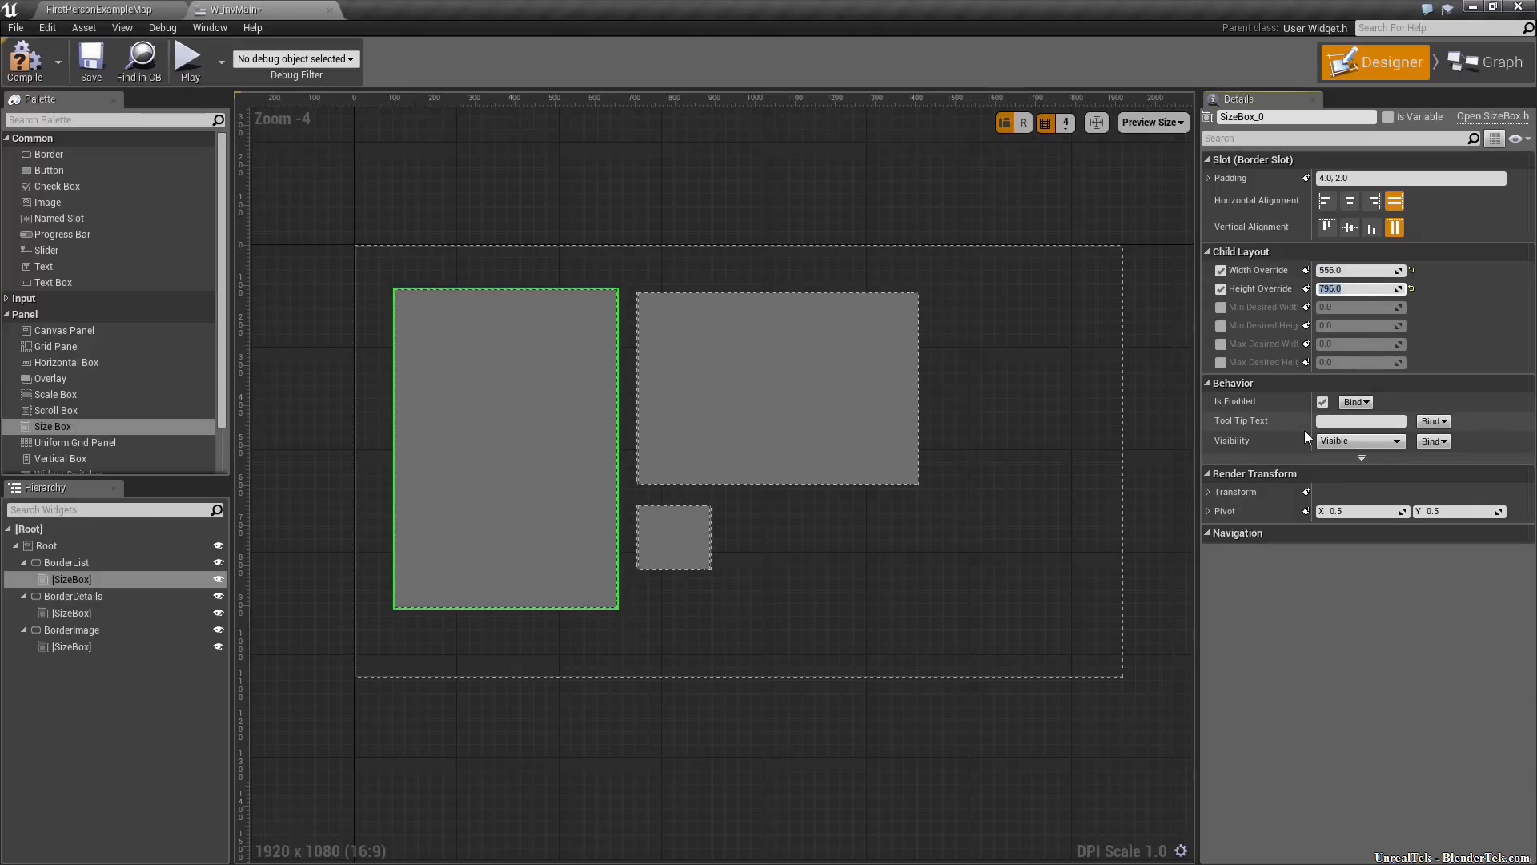
{"action": "type", "text": "812"}
{"action": "key", "text": "Return"}
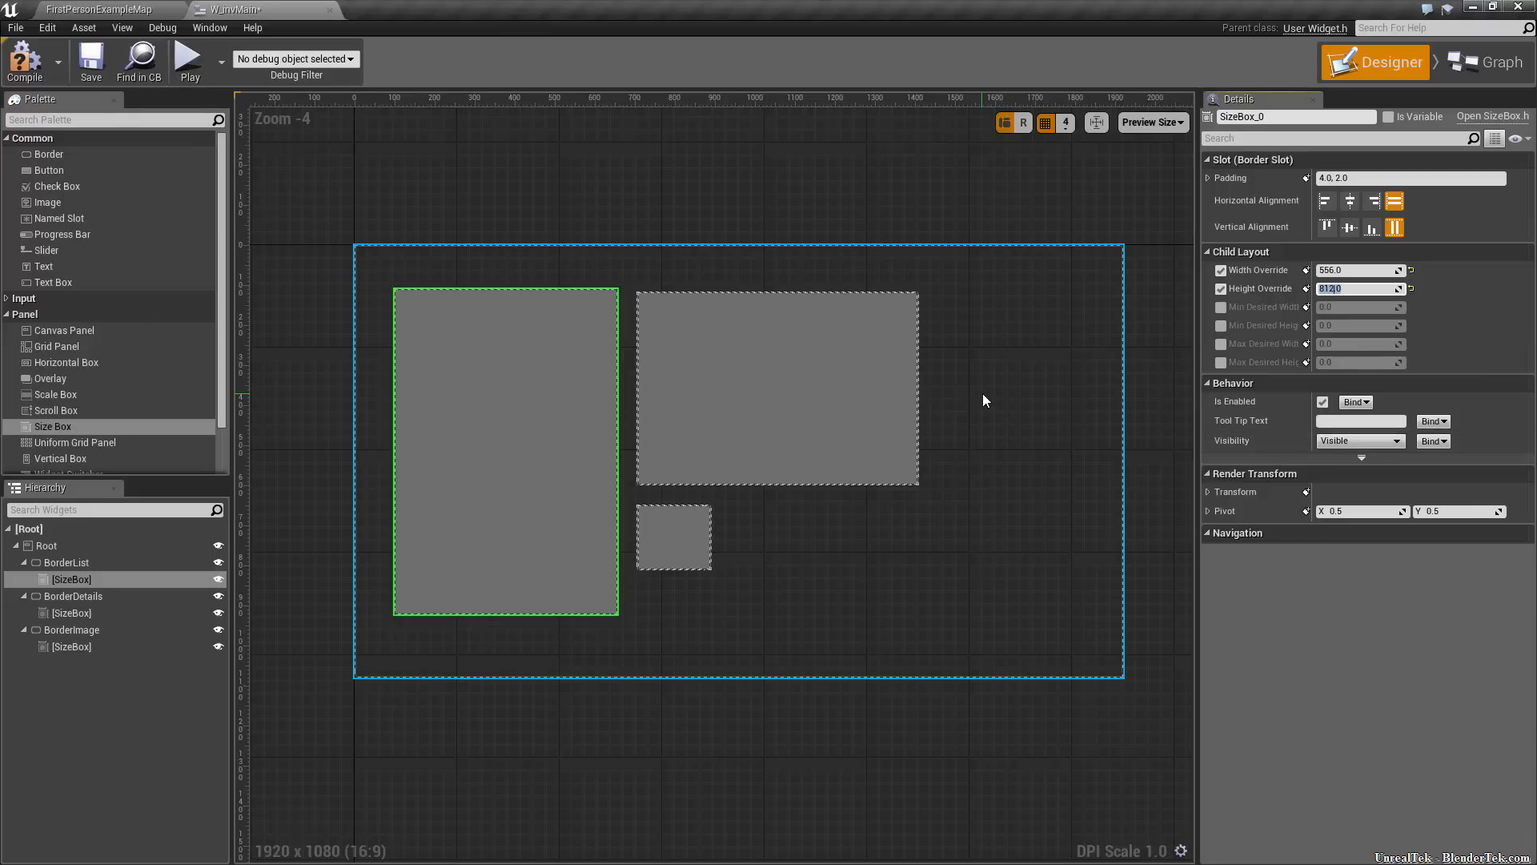
Try adjusting BorderList's own Size X with Size To Content enabled, and undo the change
{"action": "left_click", "coordinate": [66, 562]}
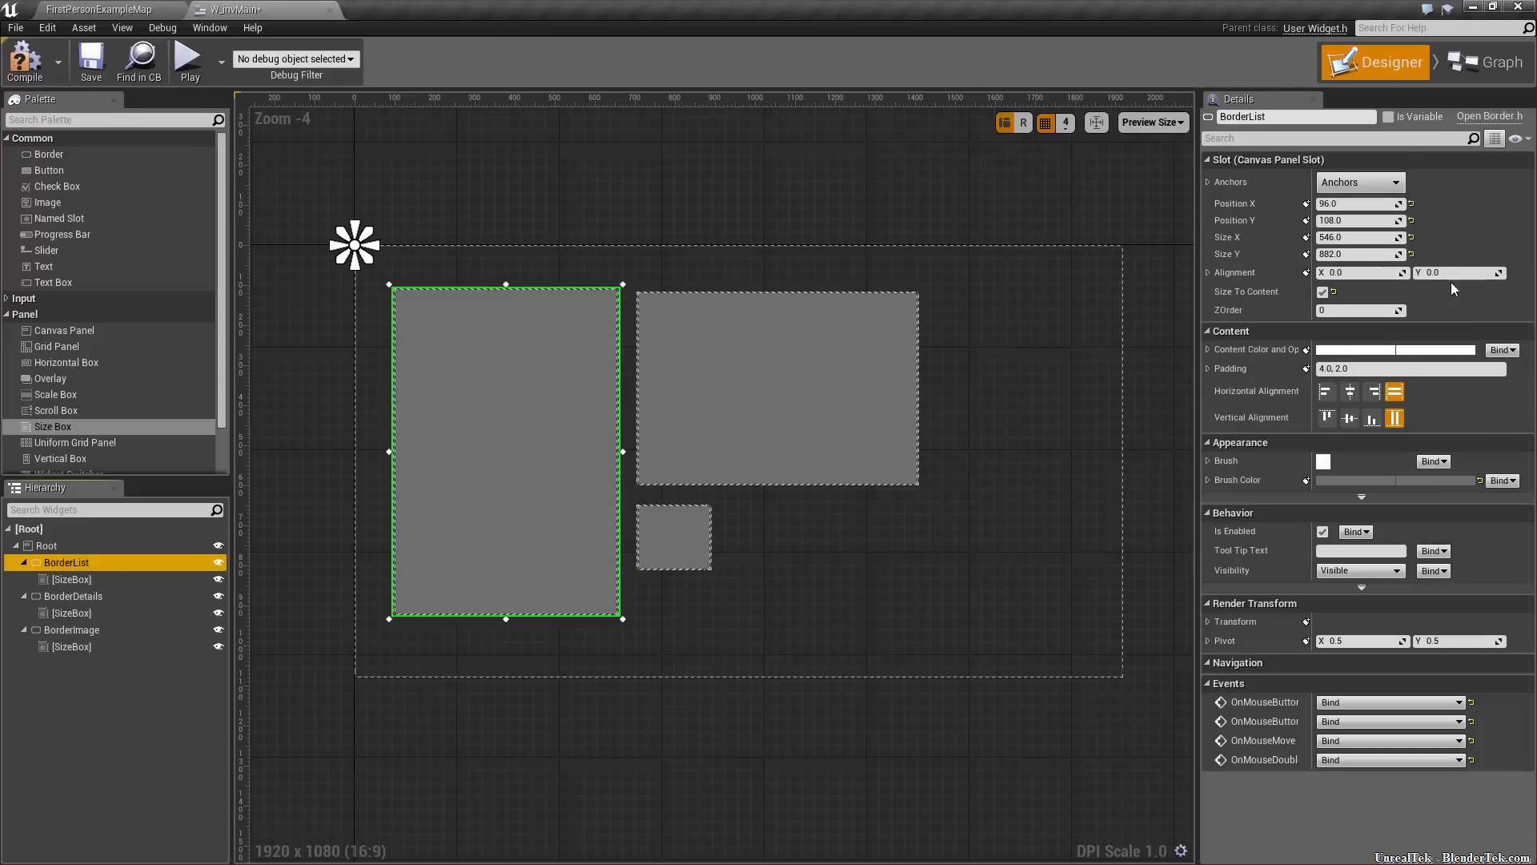
{"action": "mouse_move", "coordinate": [1356, 238]}
{"action": "left_mouse_down"}
{"action": "mouse_move", "coordinate": [1481, 237]}
{"action": "mouse_move", "coordinate": [1356, 238]}
{"action": "left_mouse_up"}
{"action": "key", "text": "ctrl+z"}
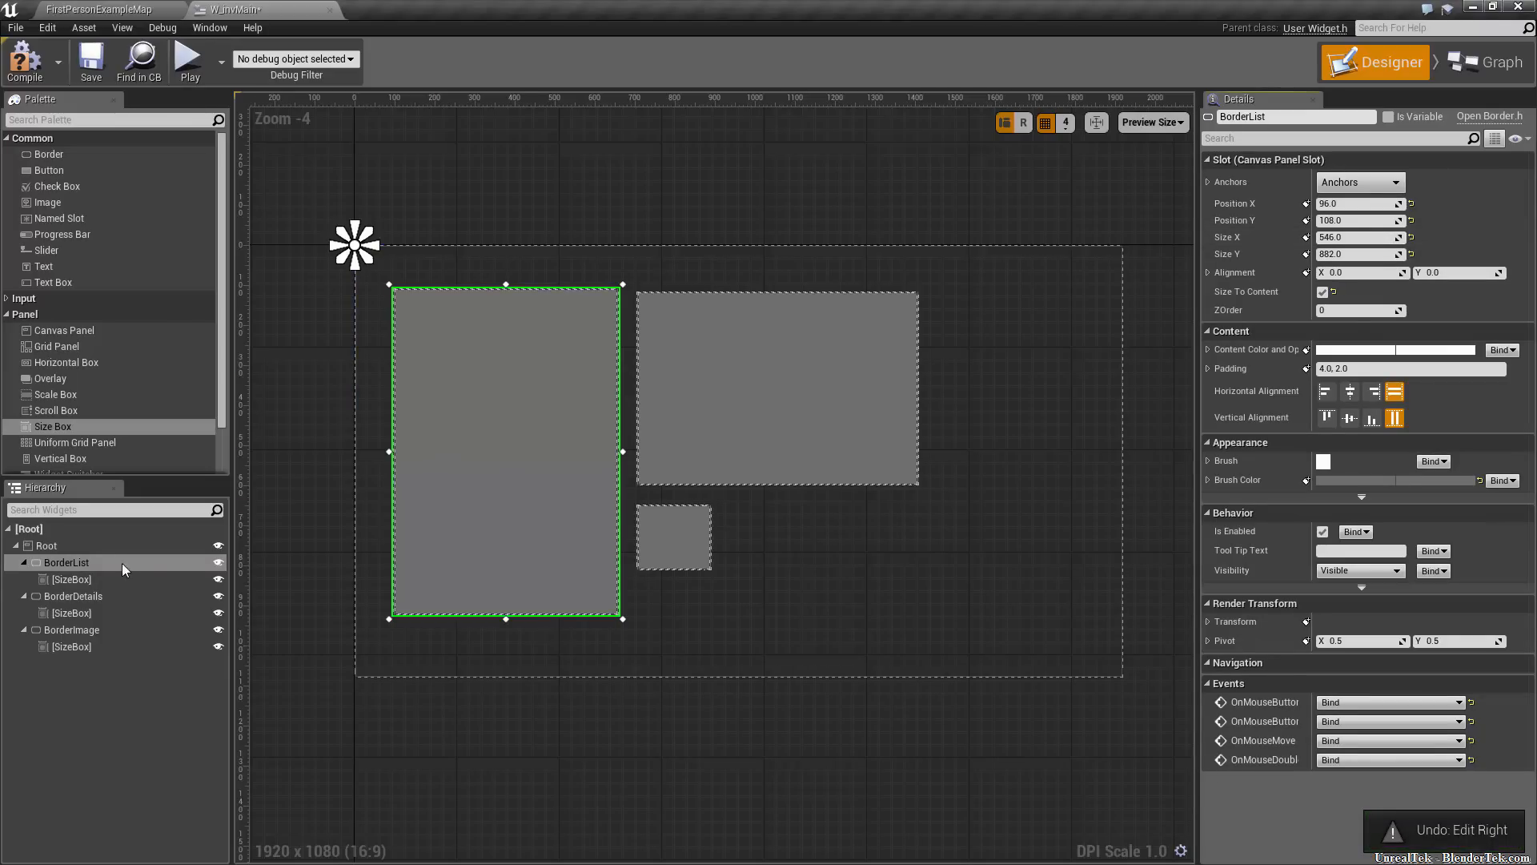
Reduce the Size Box inside BorderList to a Width Override of about 376 and a Height Override of about 677
{"action": "left_click", "coordinate": [109, 579]}
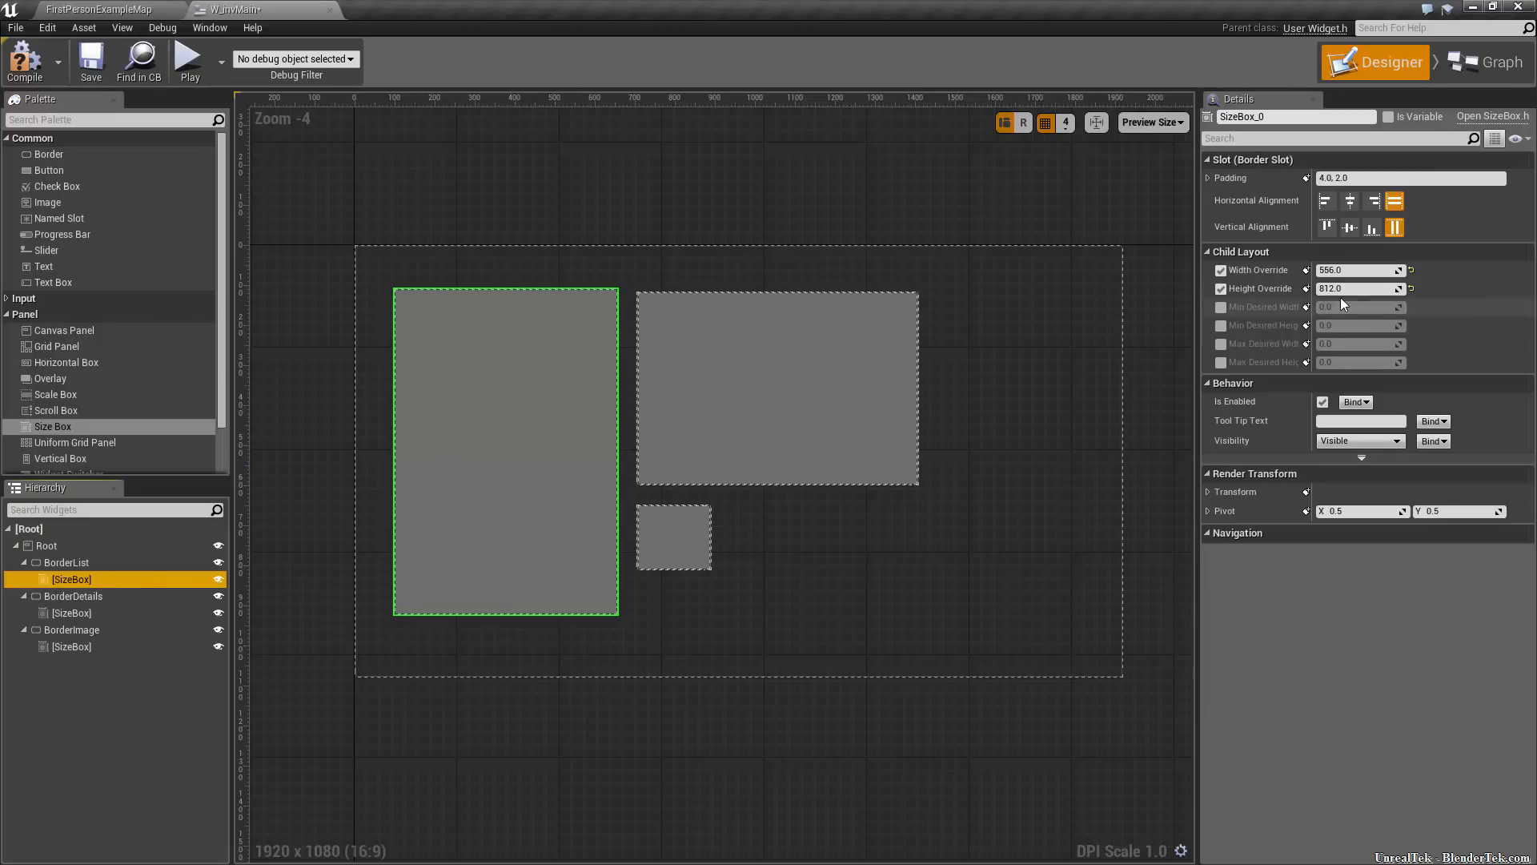
{"action": "left_click_drag", "start_coordinate": [1372, 289], "coordinate": [1292, 270]}
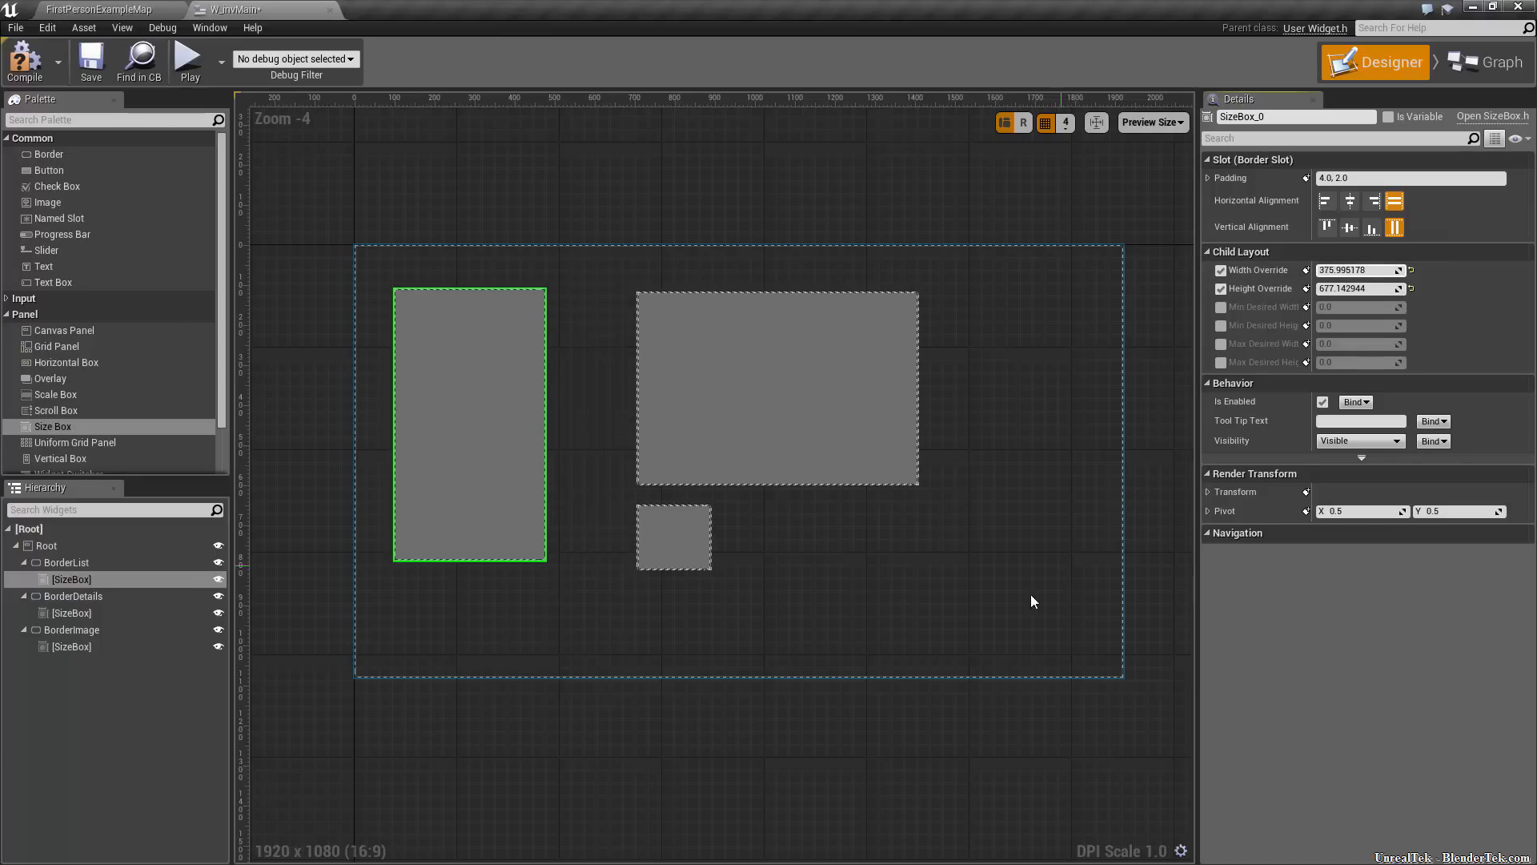
Undo the last override changes on the Size Box inside BorderList and rename it SizeBoxList
{"action": "key", "text": "ctrl+z"}
{"action": "key", "text": "ctrl+z"}
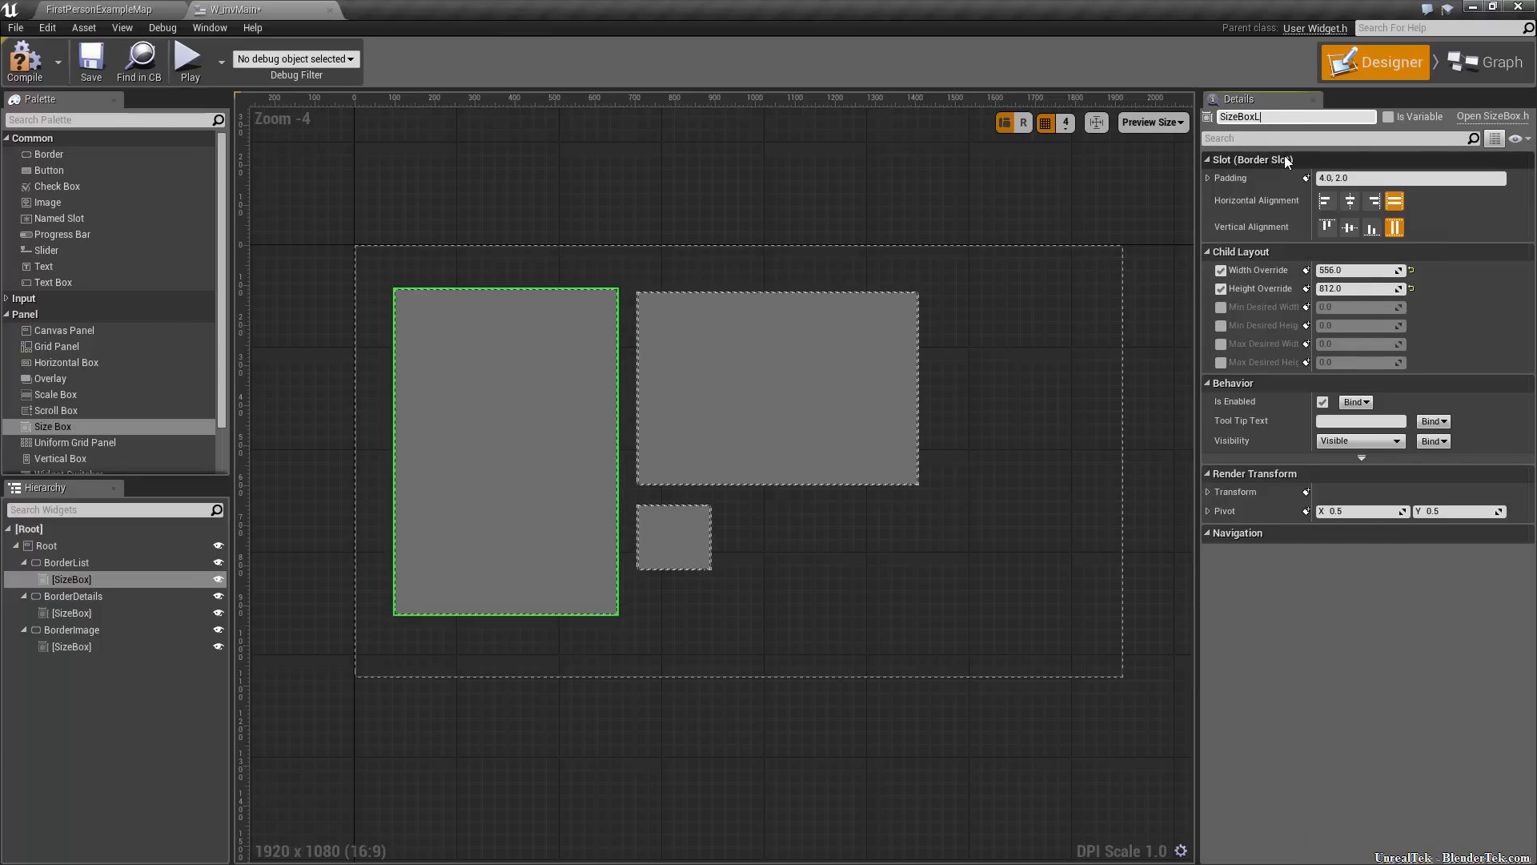
{"action": "key", "text": "Return"}
Rename the Size Box inside BorderDetails as SizeBoxDetails
{"action": "left_click", "coordinate": [92, 614]}
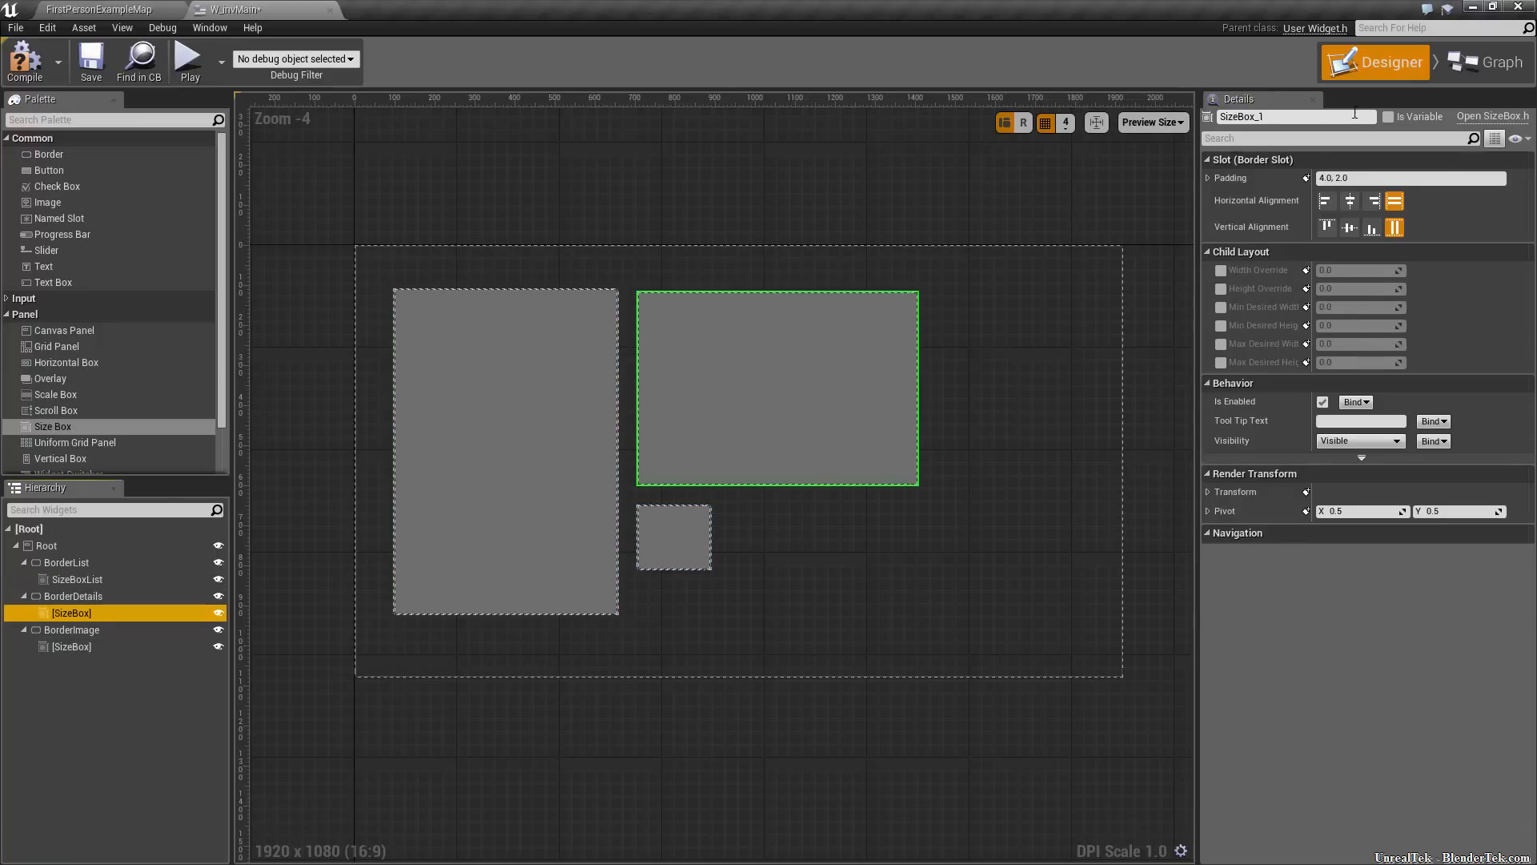
{"action": "left_click", "coordinate": [1304, 112]}
{"action": "type", "text": "SizeBoxDetails"}
{"action": "key", "text": "Return"}
Enable the size overrides on SizeBoxDetails with a Width Override of 656 and a Height Override of 456
{"action": "left_click", "coordinate": [152, 599]}
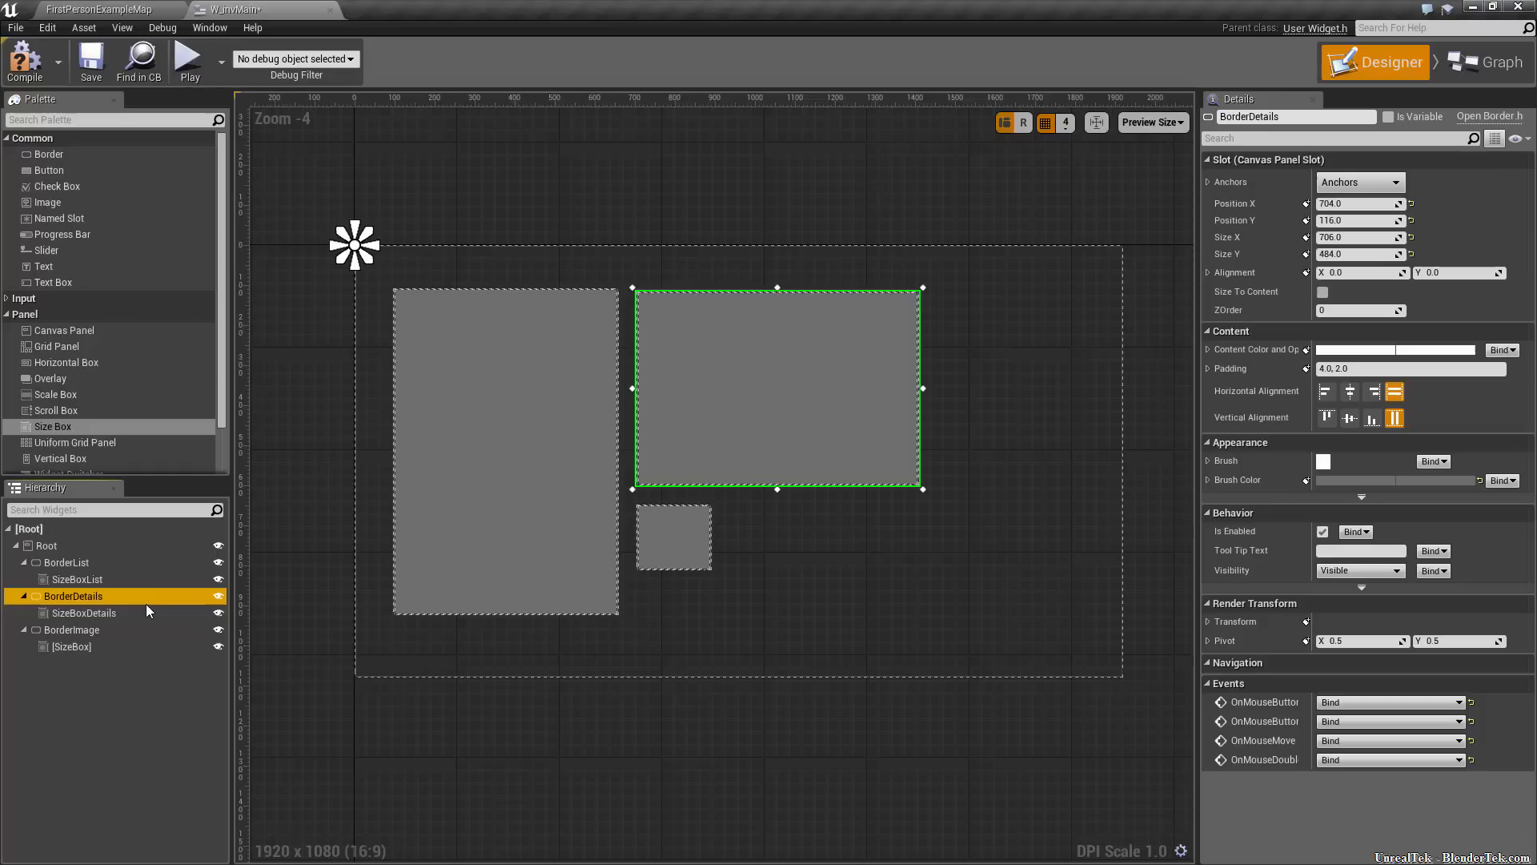
{"action": "left_click", "coordinate": [142, 612]}
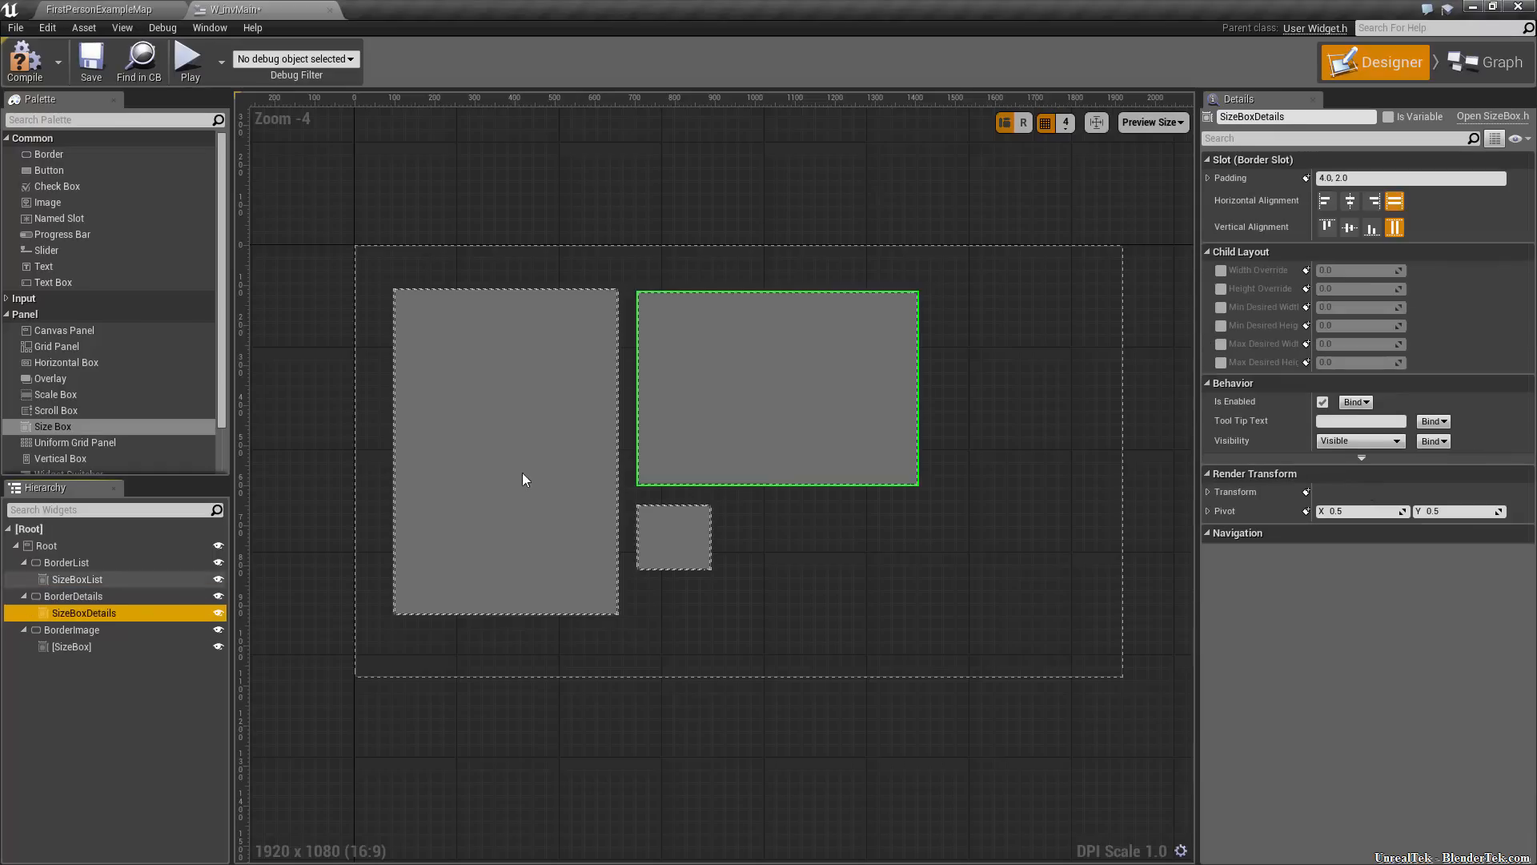
{"action": "left_click", "coordinate": [1220, 270]}
{"action": "left_click", "coordinate": [1219, 289]}
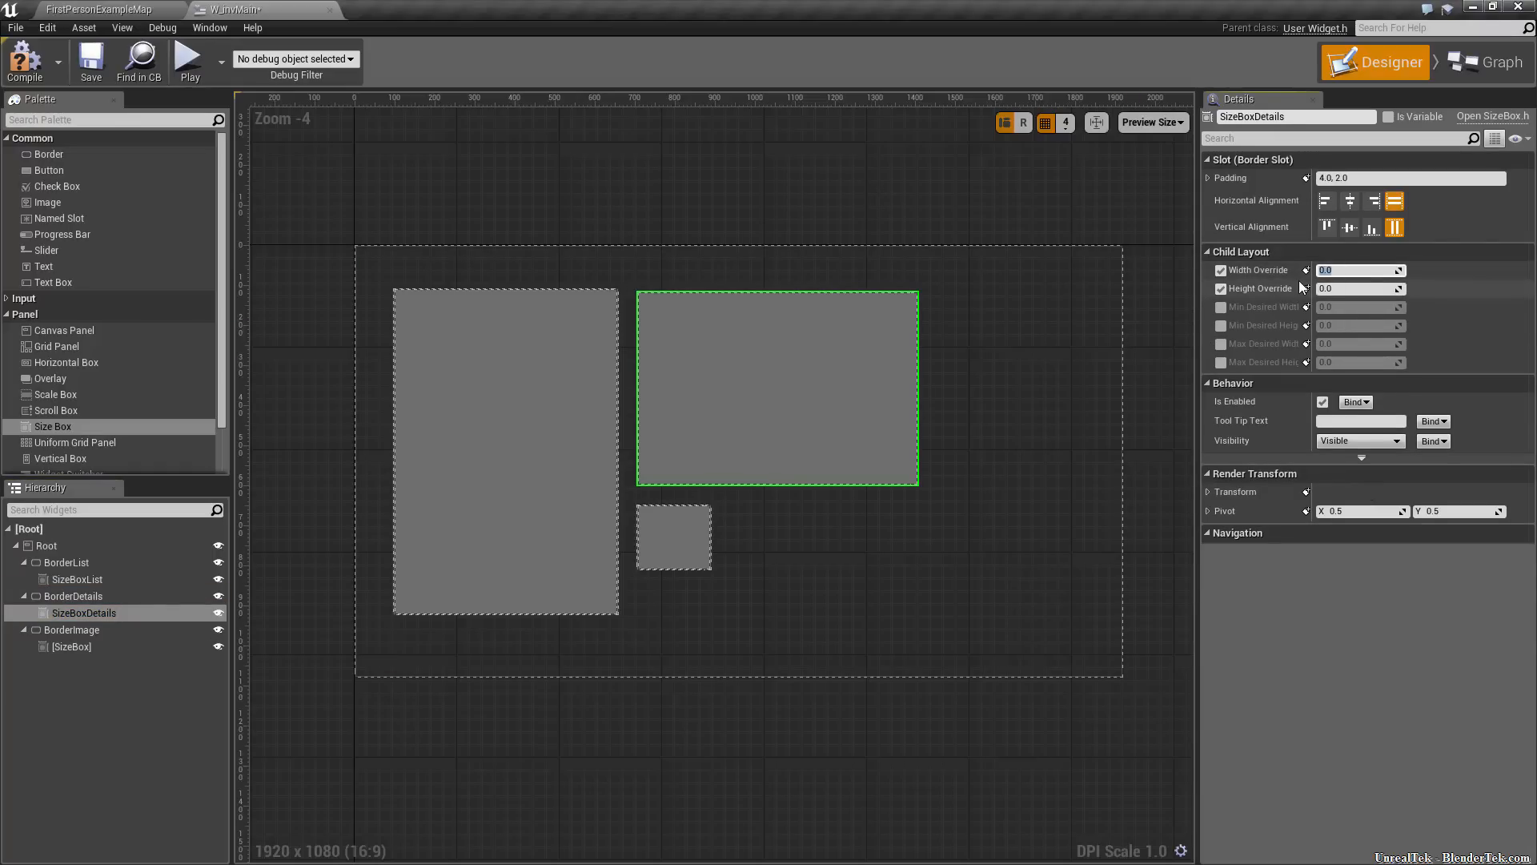
{"action": "type", "text": "656"}
{"action": "key", "text": "Tab"}
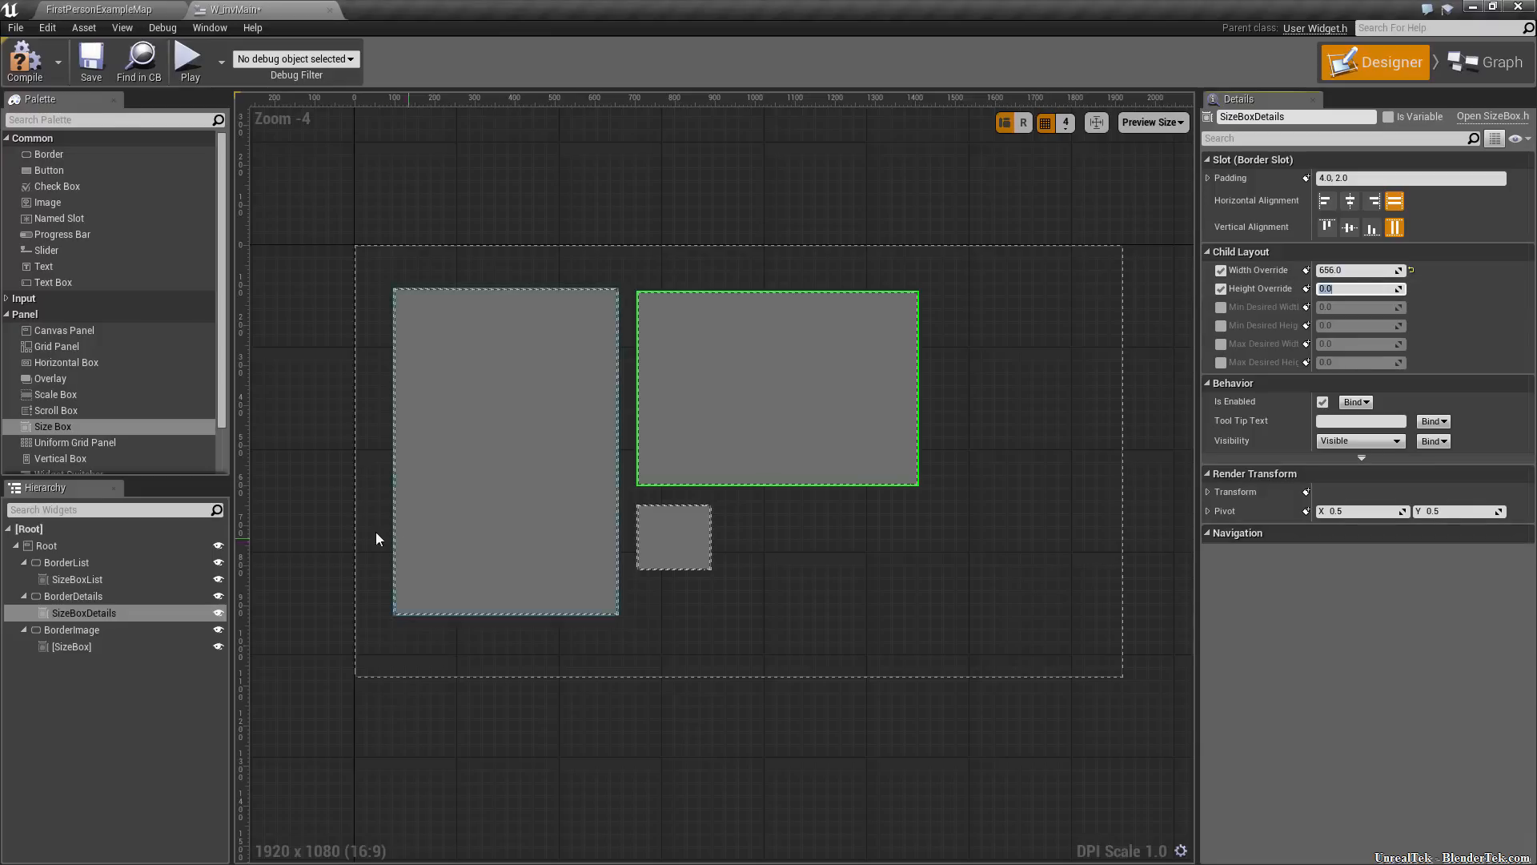
{"action": "left_click", "coordinate": [152, 597]}
{"action": "left_click", "coordinate": [154, 613]}
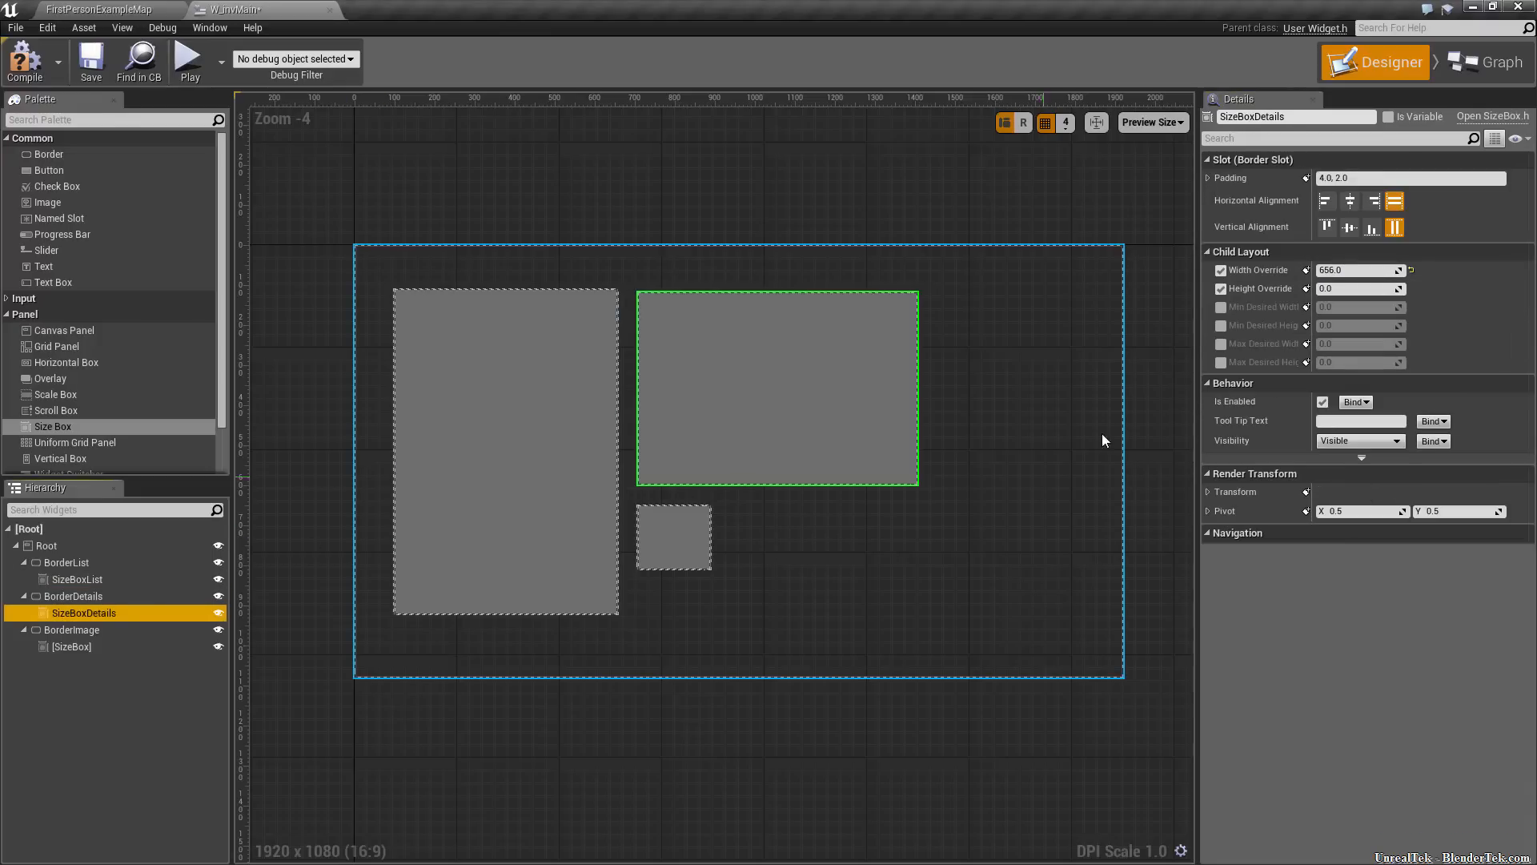
{"action": "left_click", "coordinate": [1357, 288]}
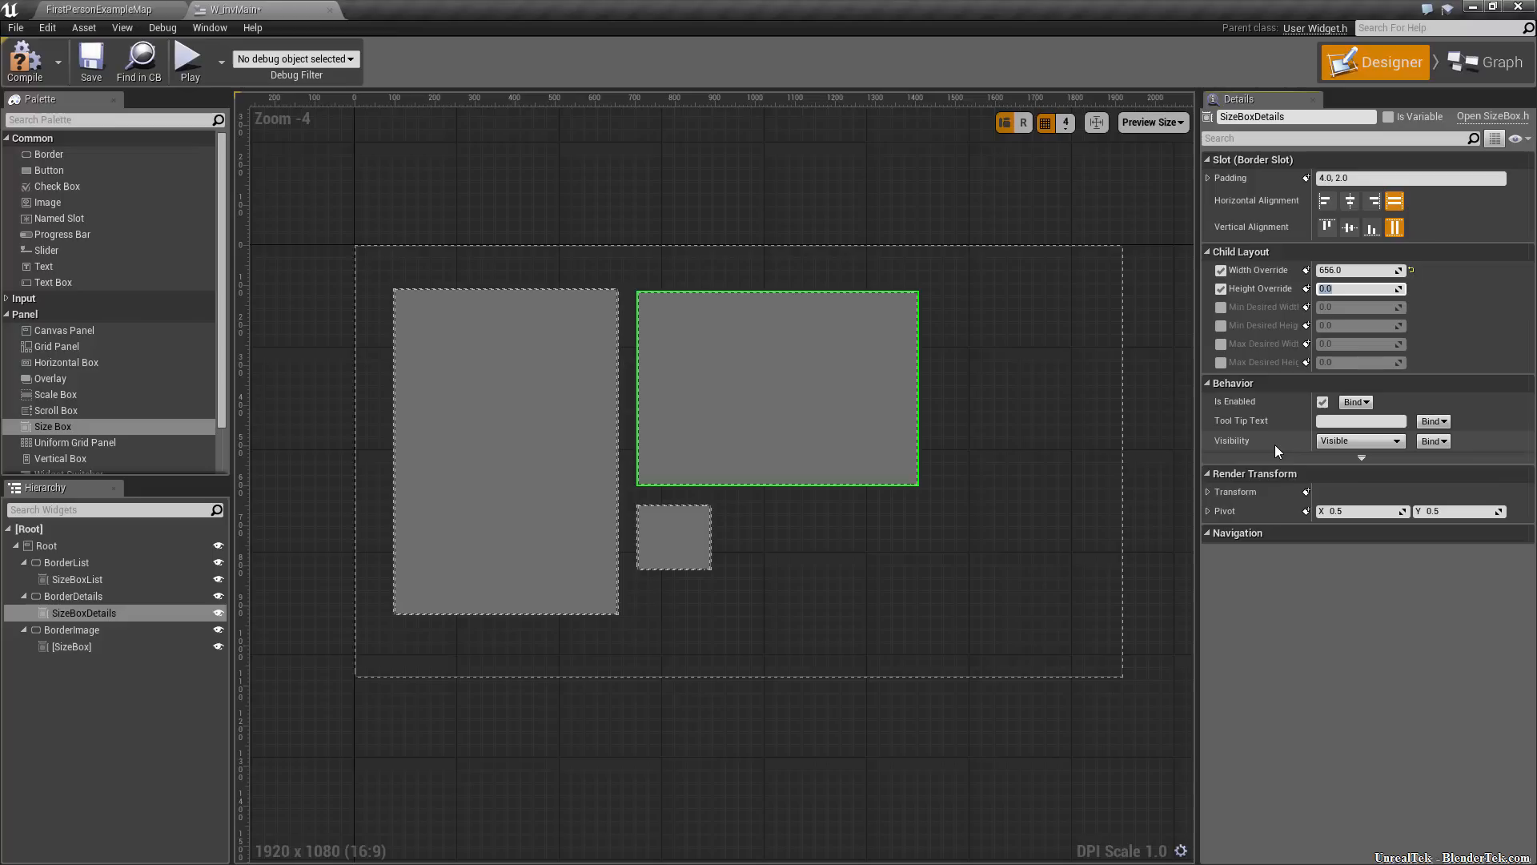
{"action": "type", "text": "456"}
{"action": "key", "text": "Return"}
Turn on Size To Content for both BorderDetails and BorderImage
{"action": "left_click", "coordinate": [73, 596]}
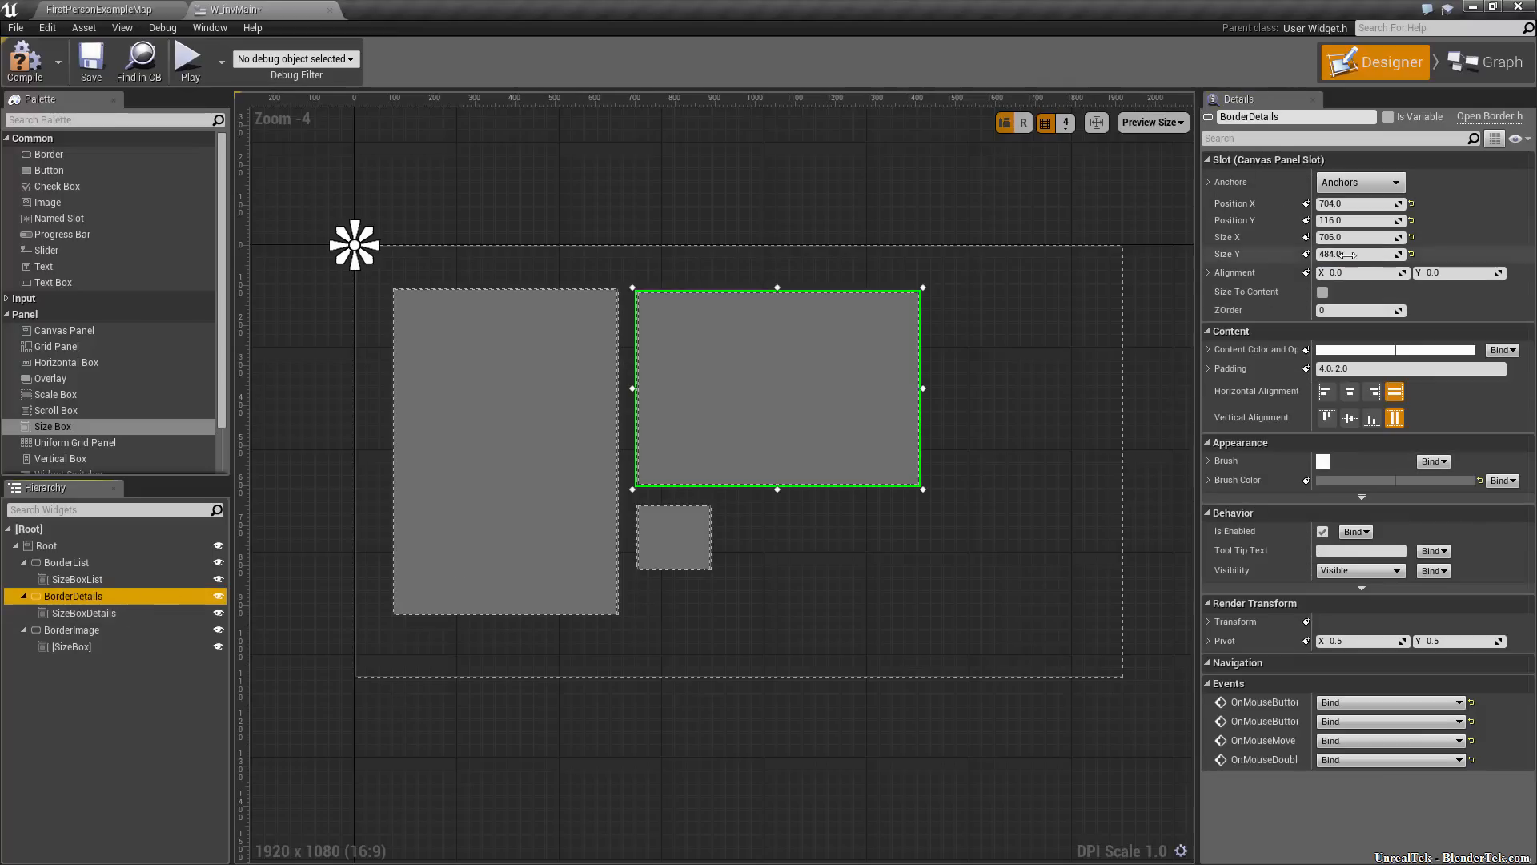
{"action": "left_click", "coordinate": [1319, 291]}
{"action": "left_click", "coordinate": [885, 587]}
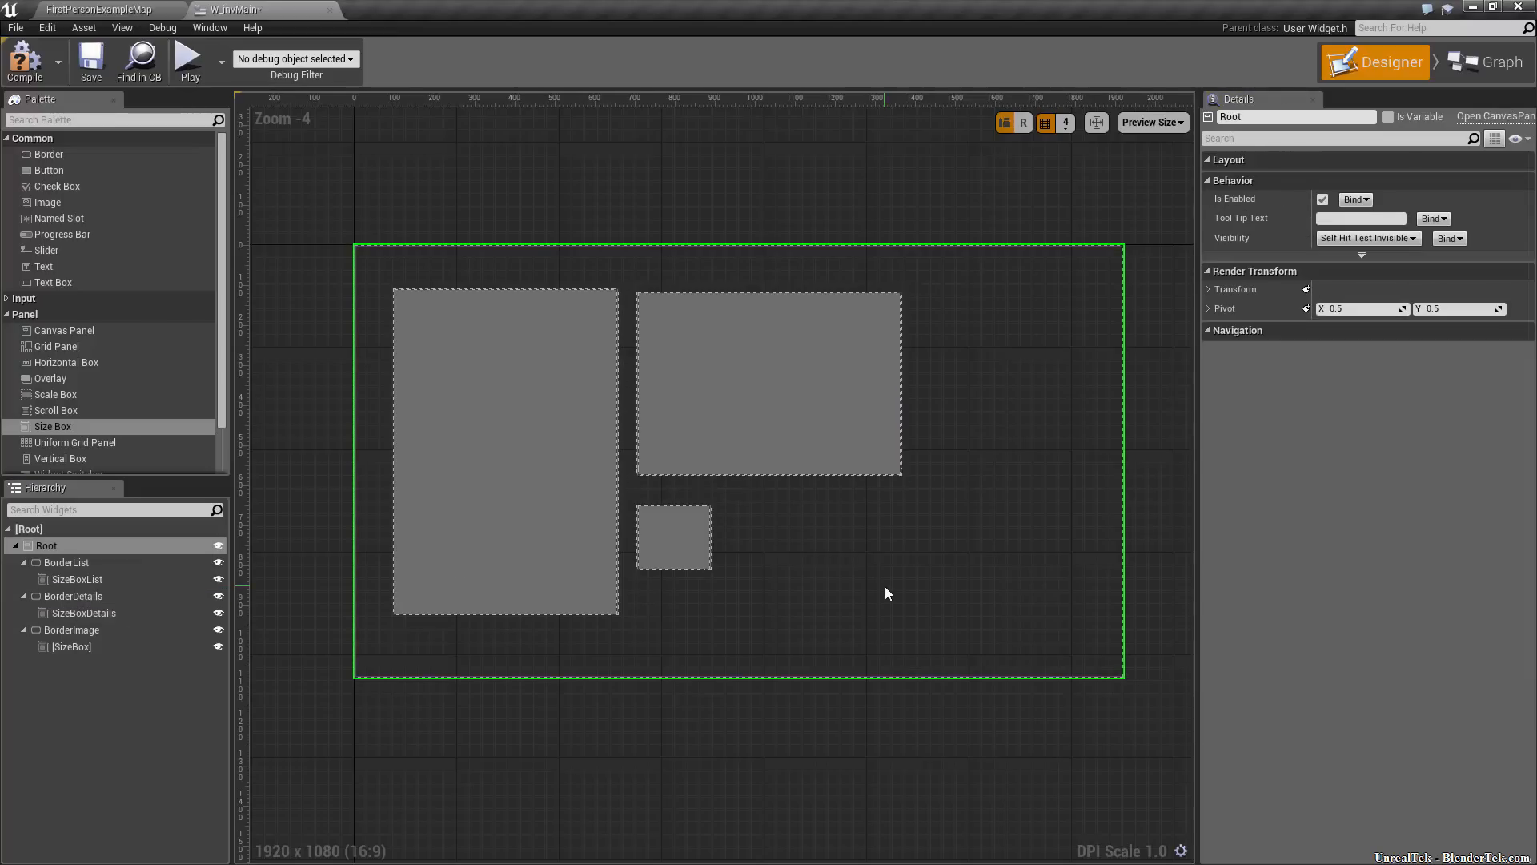
{"action": "left_click", "coordinate": [101, 626]}
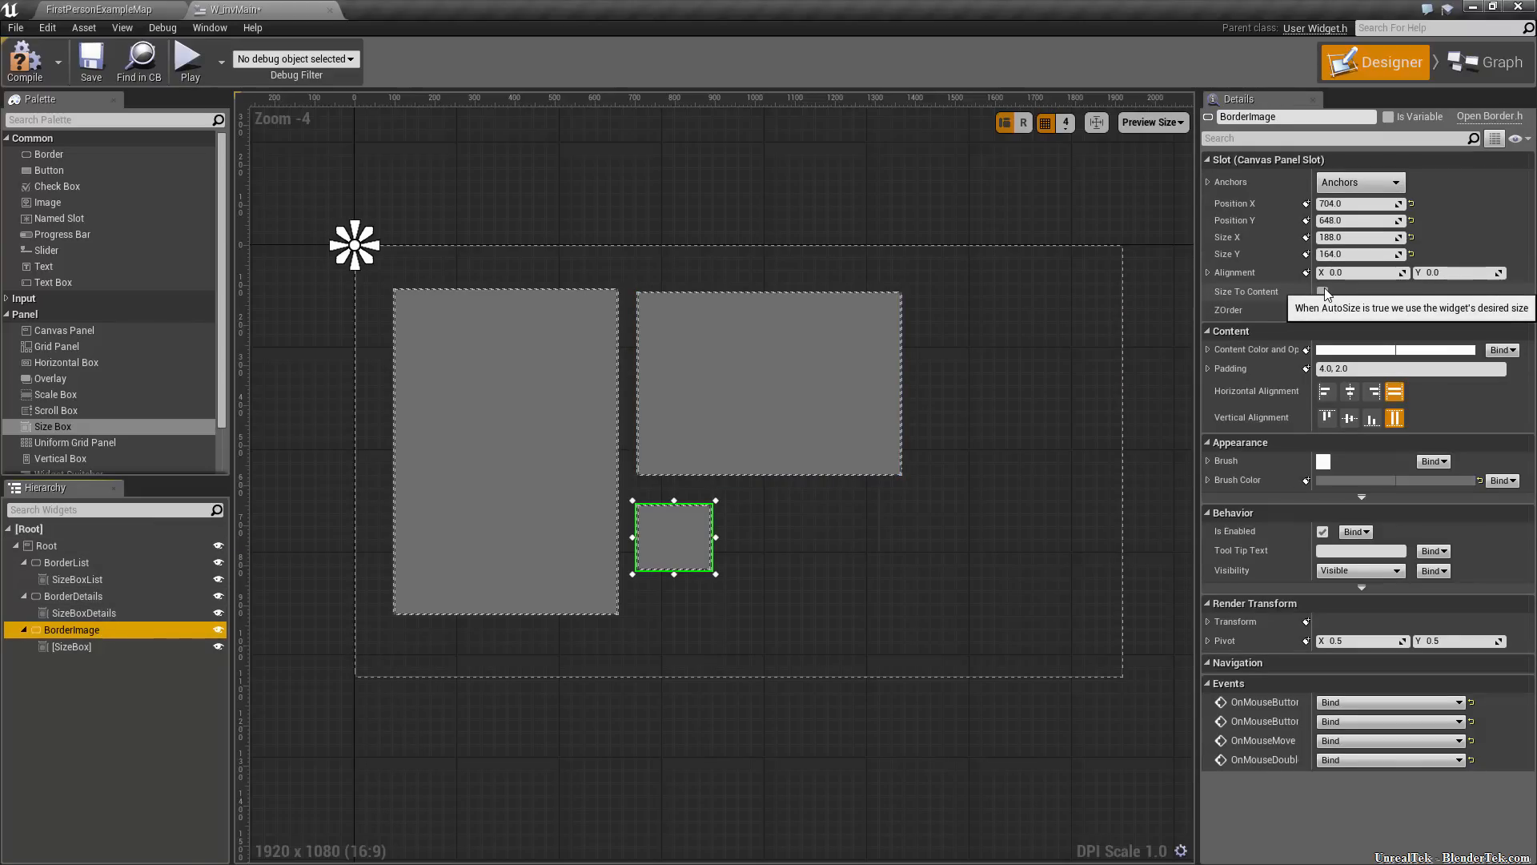
{"action": "left_click", "coordinate": [1323, 291]}
Enable the overrides on the Size Box inside BorderImage and set both Width Override and Height Override to 128
{"action": "left_click", "coordinate": [73, 646]}
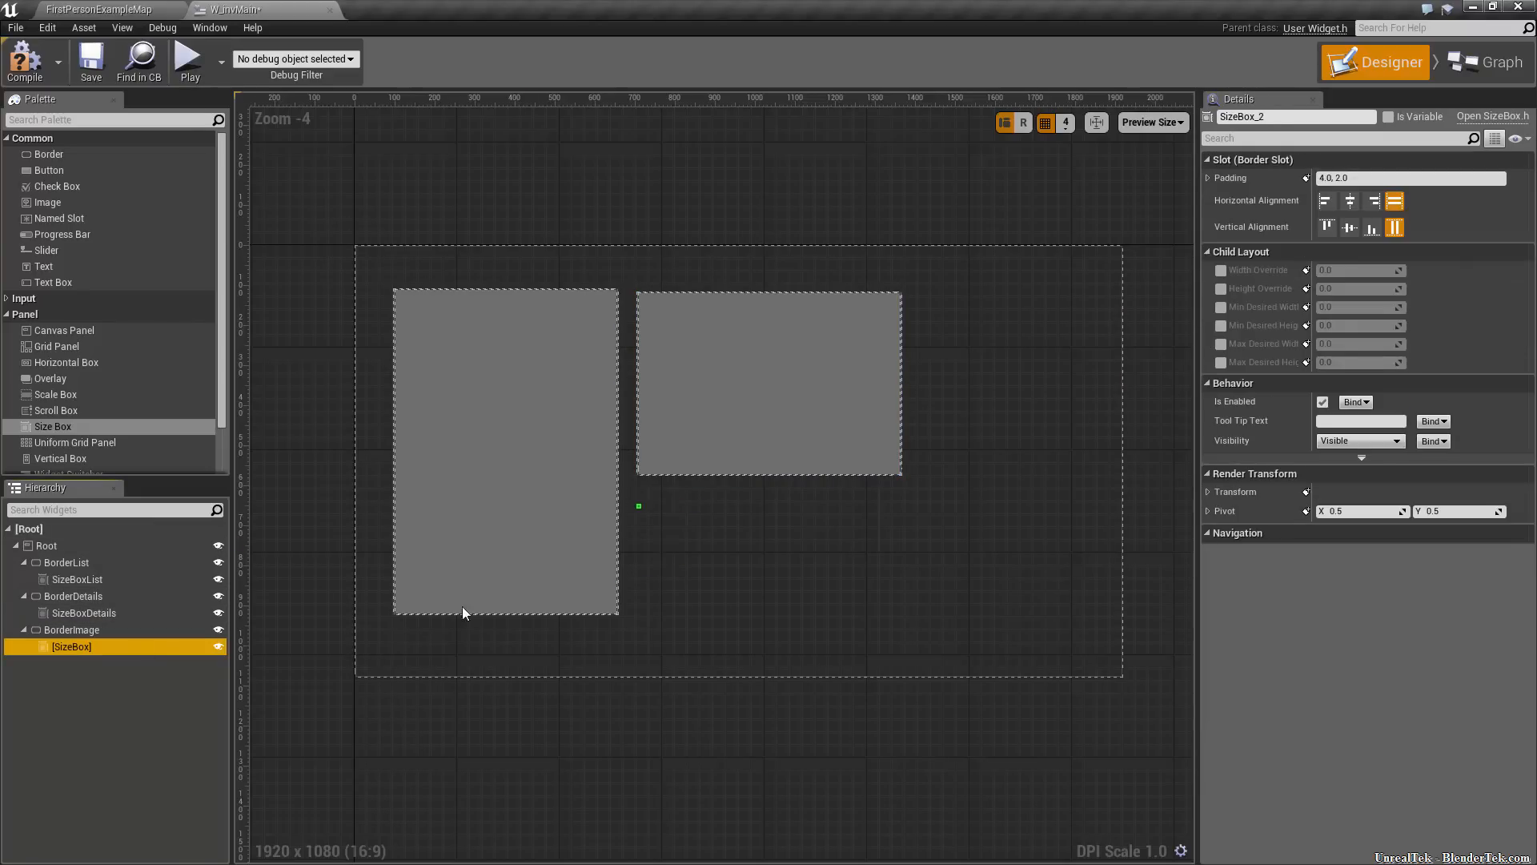
{"action": "left_click", "coordinate": [1221, 270]}
{"action": "left_click", "coordinate": [1221, 289]}
{"action": "type", "text": "128"}
{"action": "left_click", "coordinate": [1360, 289]}
{"action": "type", "text": "128"}
{"action": "key", "text": "Return"}
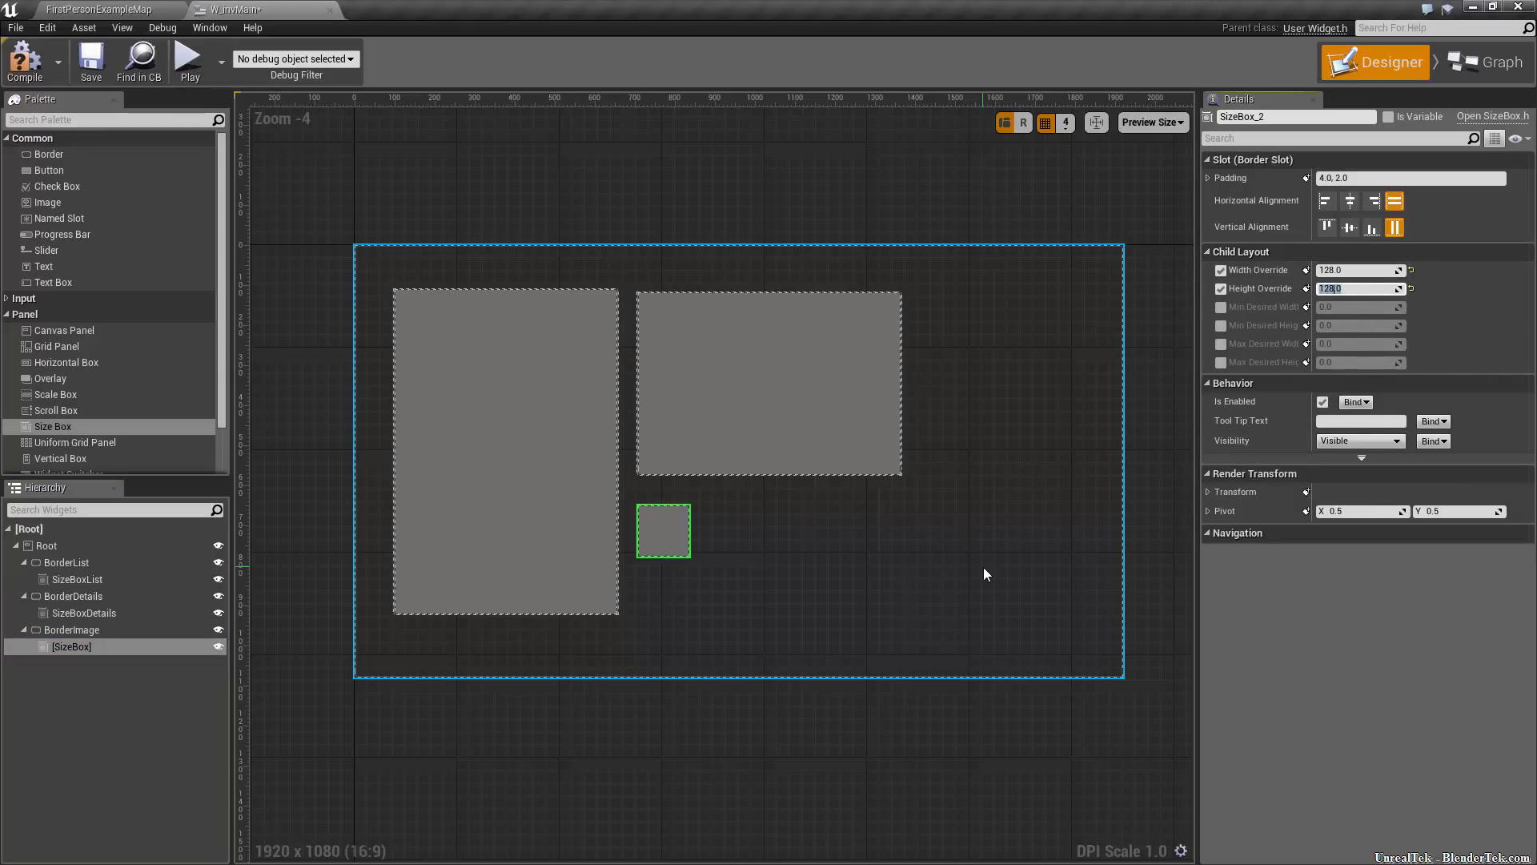
{"action": "left_click", "coordinate": [981, 566]}
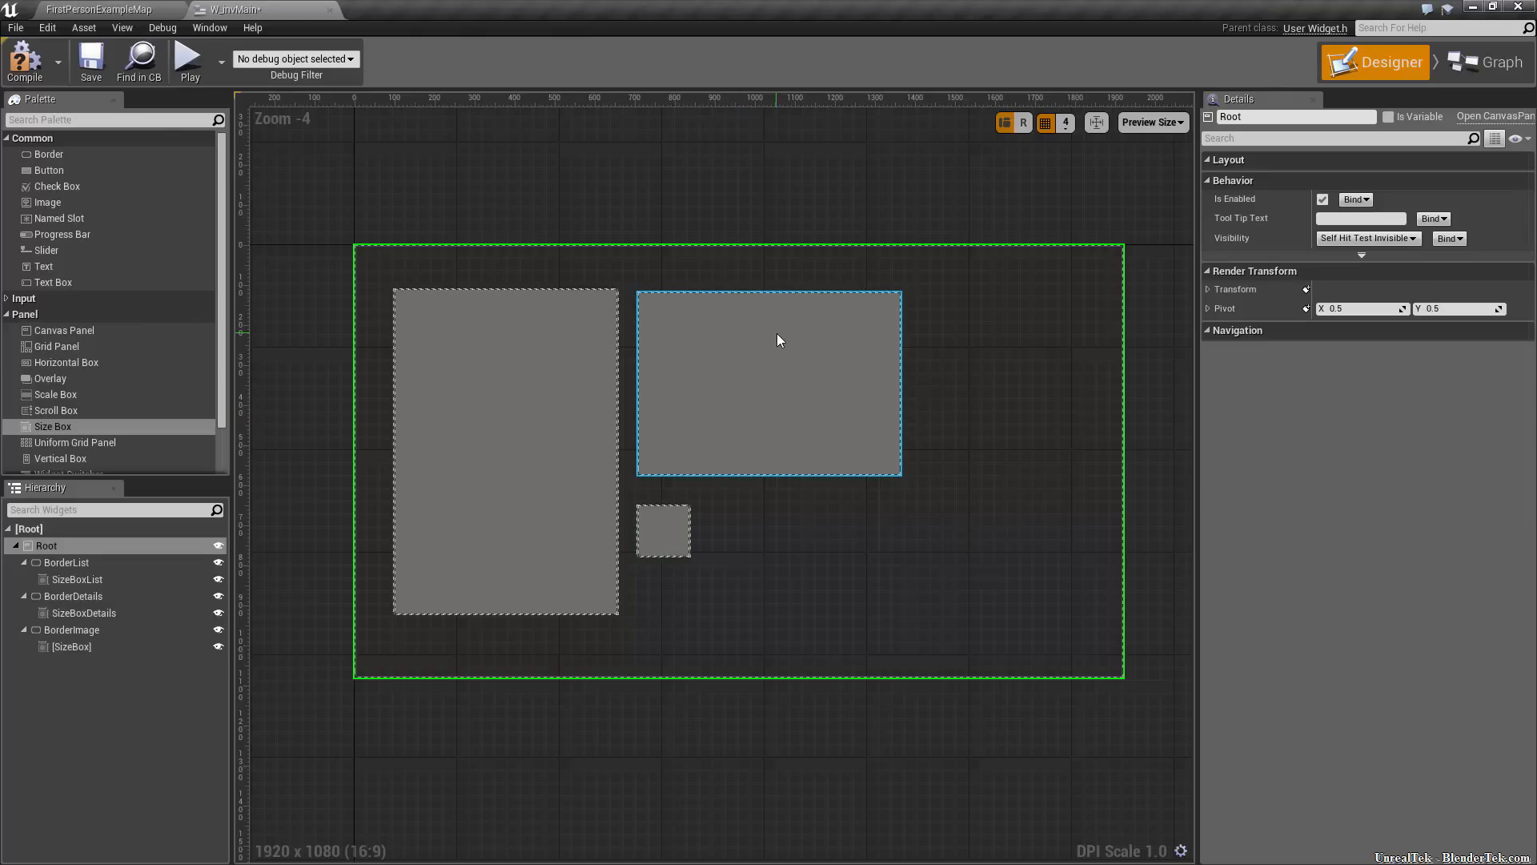
Examine the small image border up close and the overall layout of the three borders on the canvas
{"action": "scroll", "coordinate": [751, 584], "scroll_direction": "up", "scroll_amount": 4}
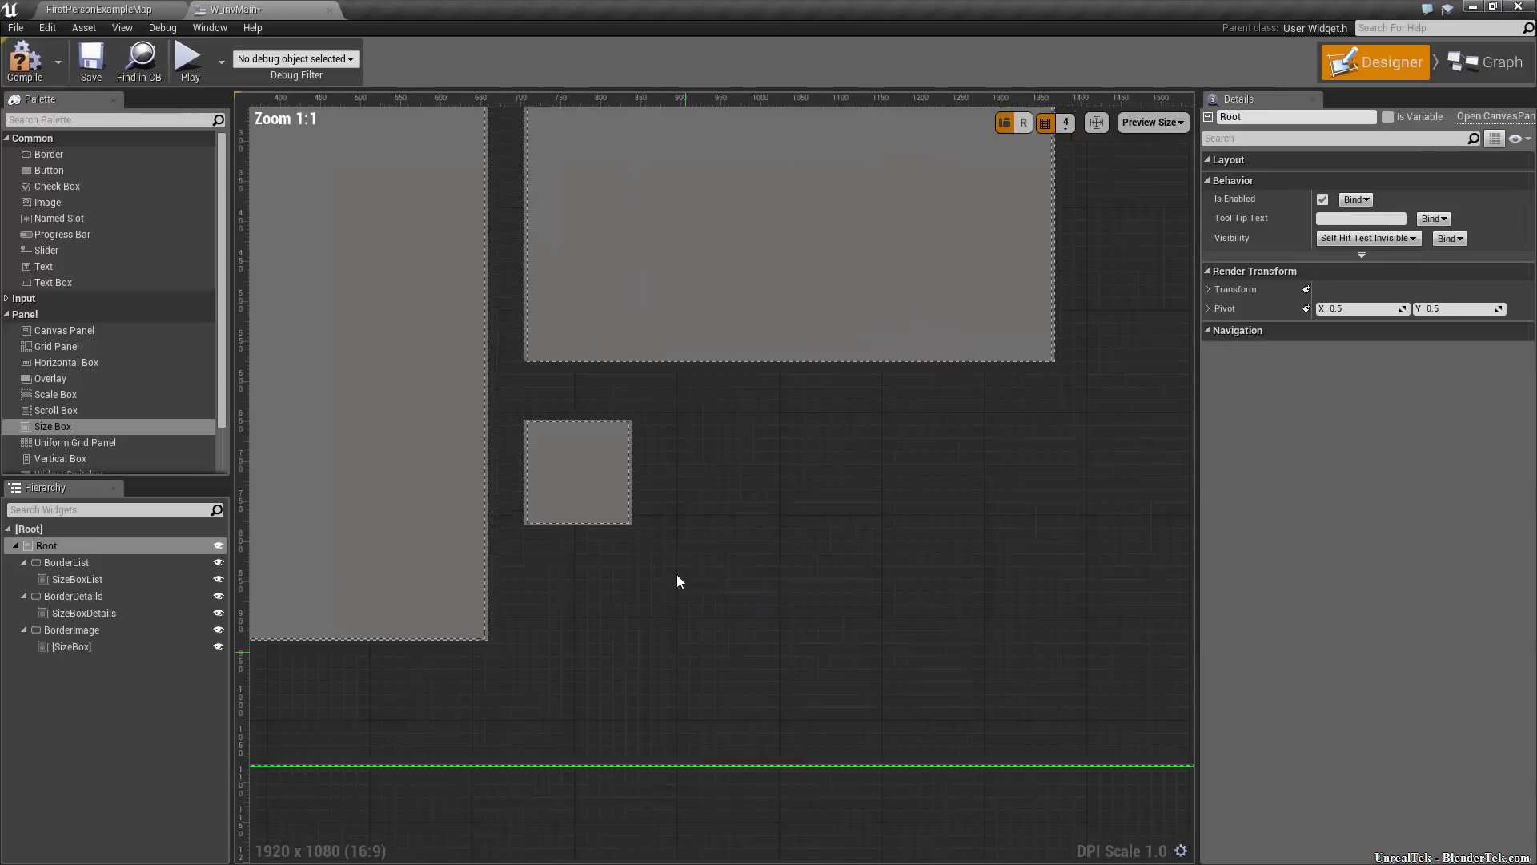
{"action": "scroll", "coordinate": [617, 564], "scroll_direction": "up", "scroll_amount": 6}
{"action": "scroll", "coordinate": [512, 463], "scroll_direction": "up", "scroll_amount": 1}
{"action": "scroll", "coordinate": [650, 462], "scroll_direction": "down", "scroll_amount": 1}
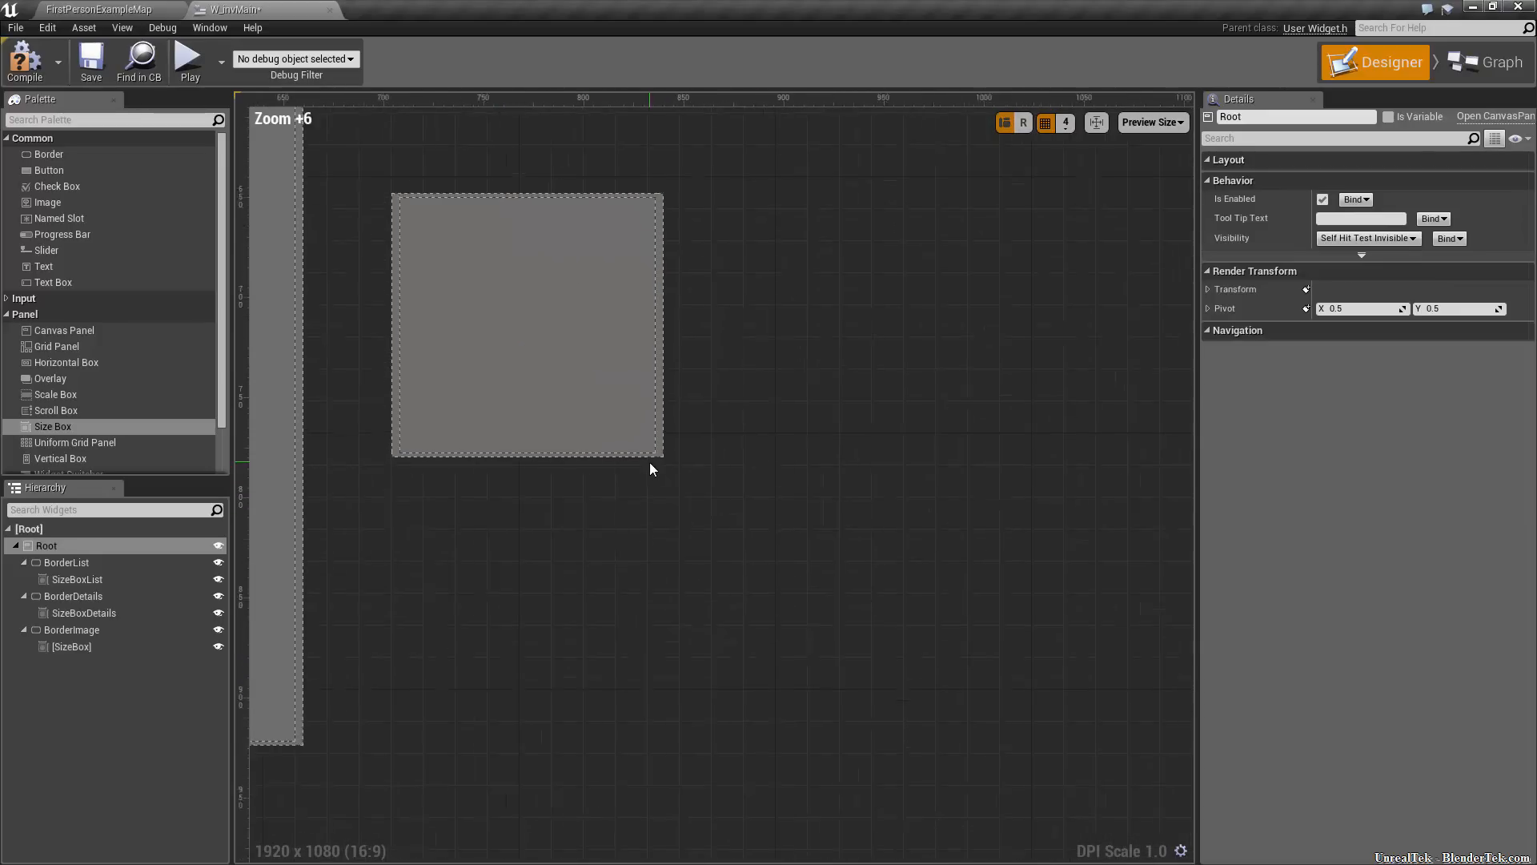
{"action": "scroll", "coordinate": [650, 463], "scroll_direction": "down", "scroll_amount": 7}
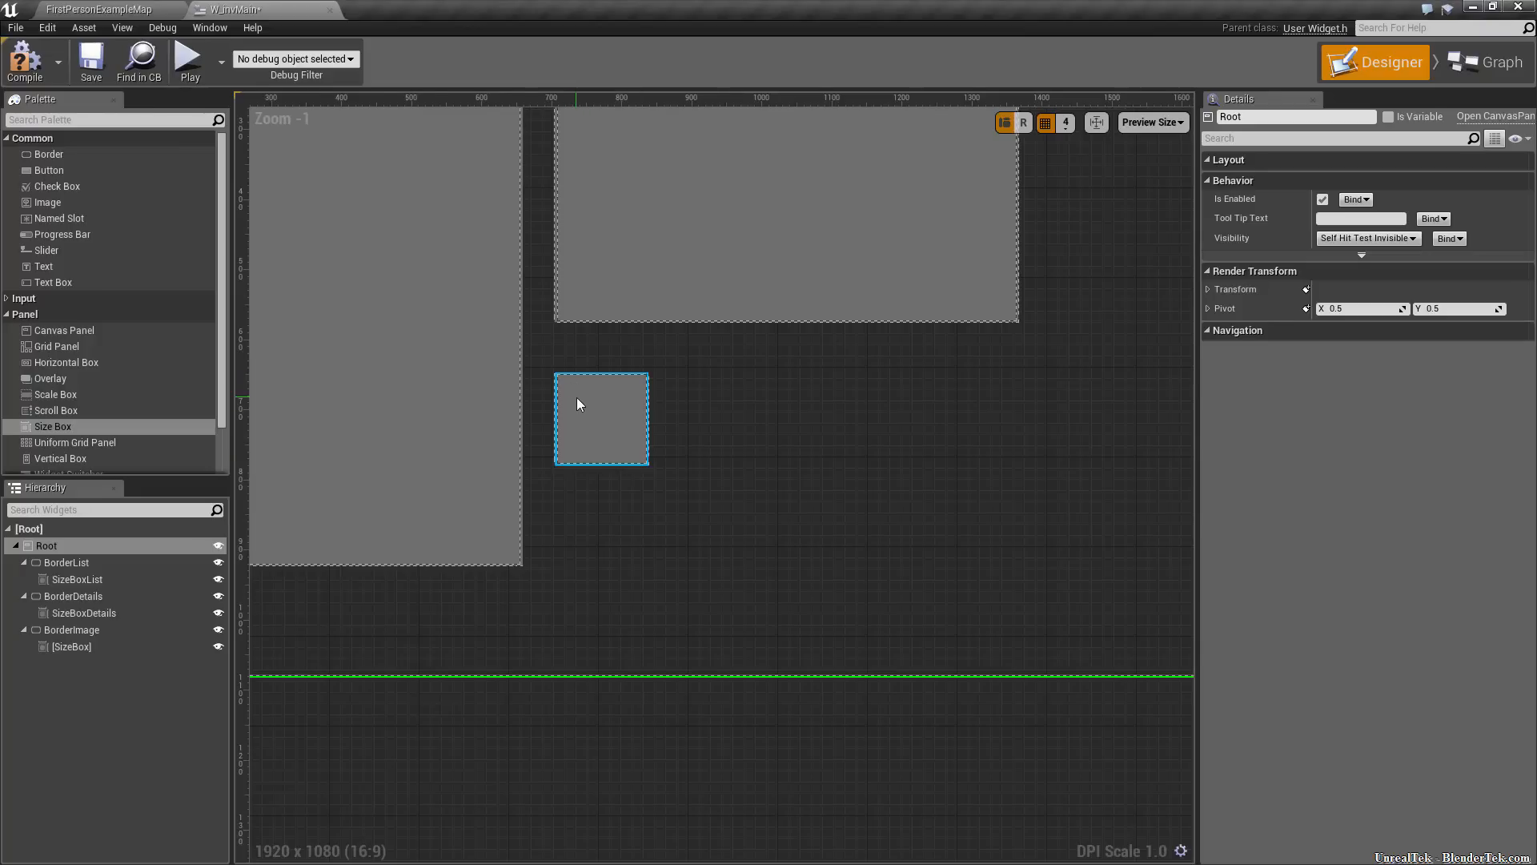
{"action": "scroll", "coordinate": [641, 440], "scroll_direction": "down", "scroll_amount": 7}
{"action": "scroll", "coordinate": [742, 502], "scroll_direction": "up", "scroll_amount": 4}
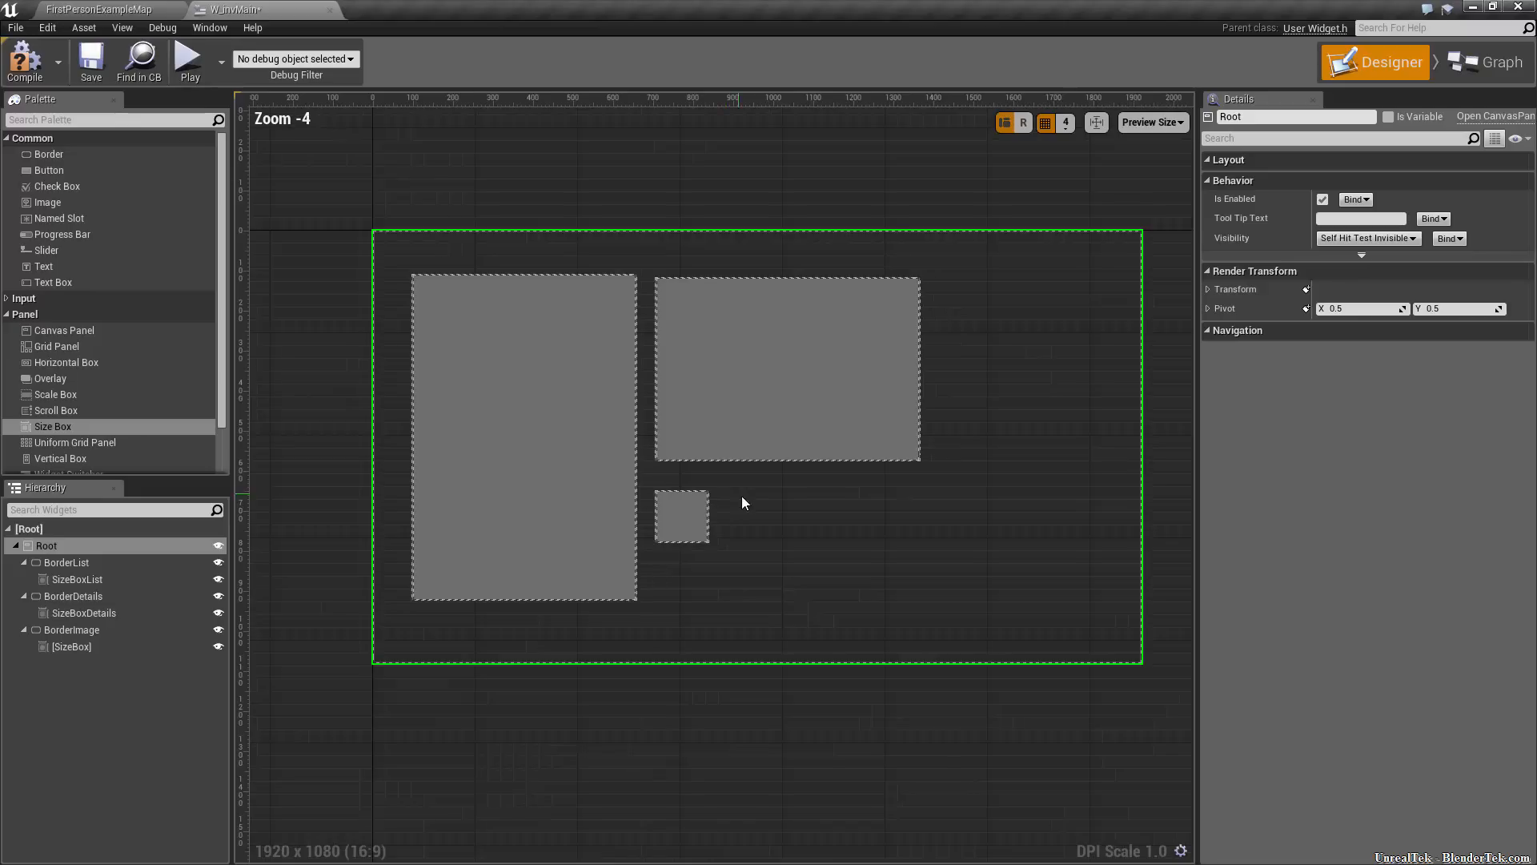
{"action": "scroll", "coordinate": [853, 574], "scroll_direction": "up", "scroll_amount": 3}
{"action": "scroll", "coordinate": [962, 616], "scroll_direction": "down", "scroll_amount": 1}
{"action": "scroll", "coordinate": [964, 628], "scroll_direction": "down", "scroll_amount": 1}
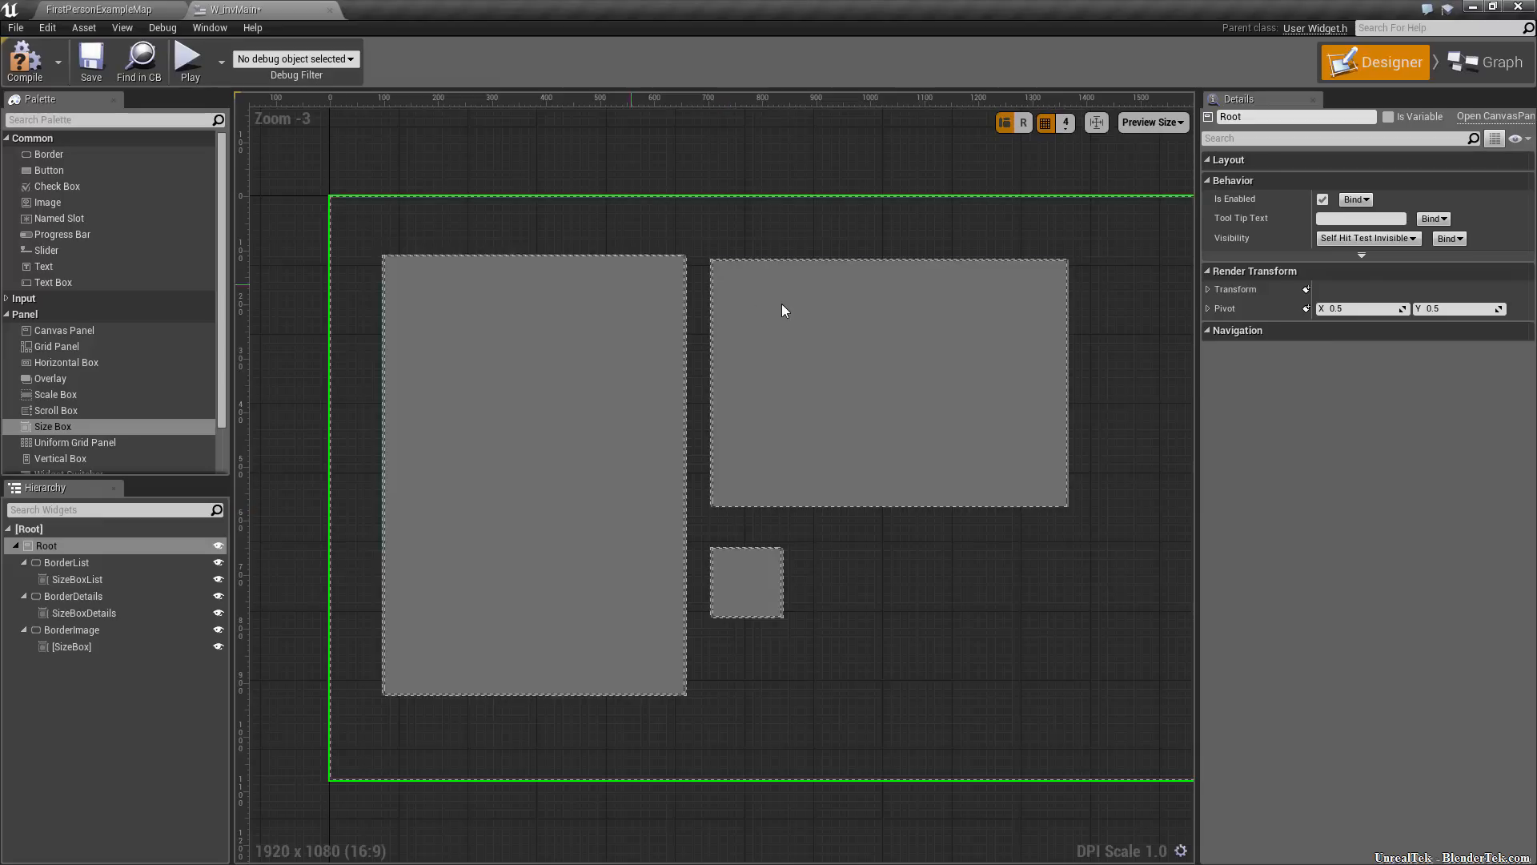
Rename the Size Box inside BorderImage as SizeBoxImage
{"action": "left_click", "coordinate": [161, 647]}
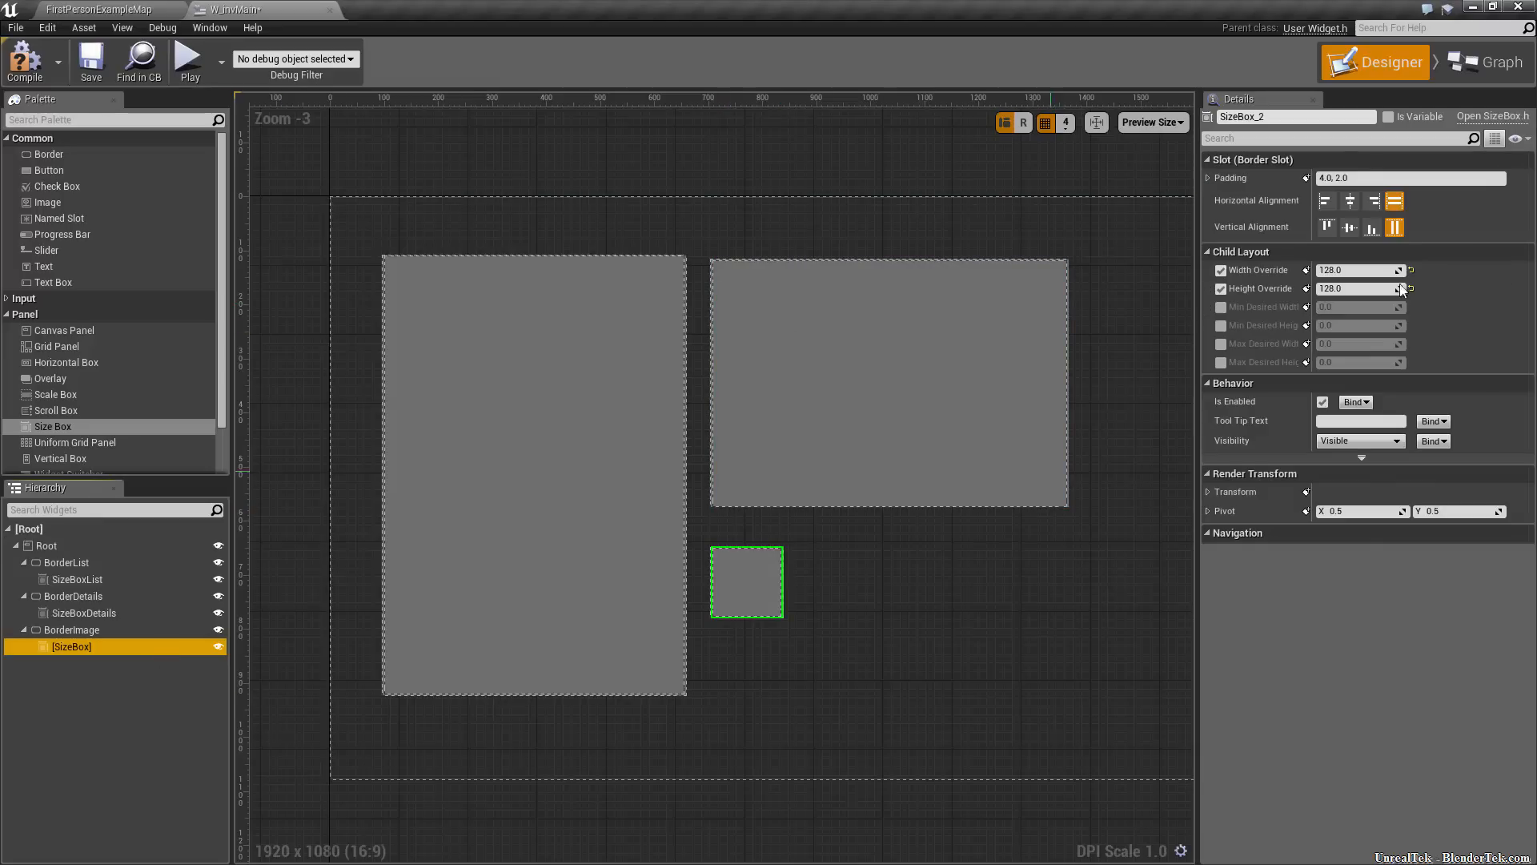
{"action": "left_click", "coordinate": [1326, 114]}
{"action": "type", "text": "SizeBox"}
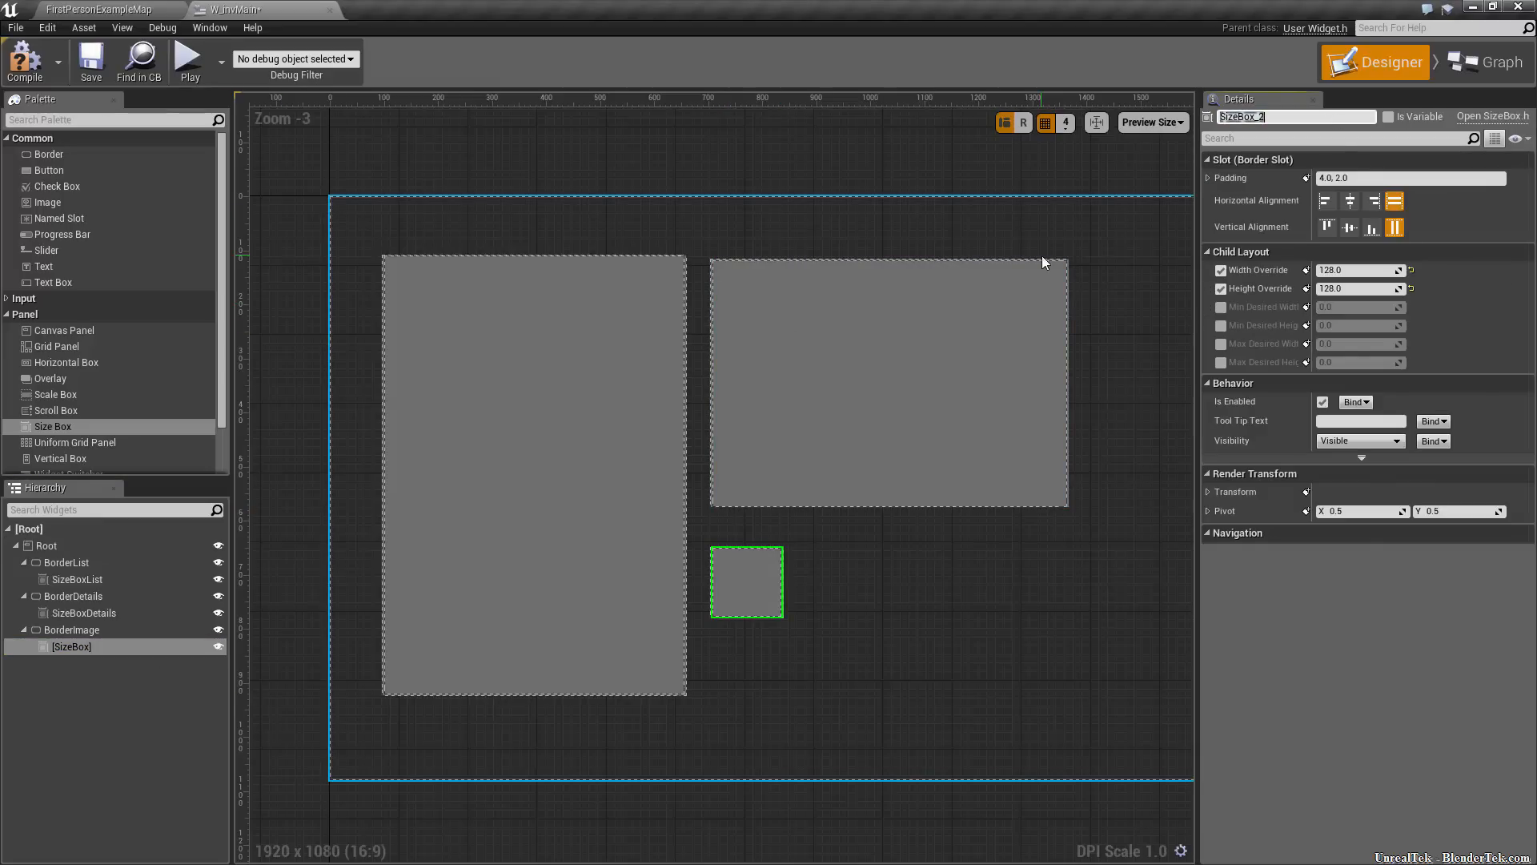
{"action": "type", "text": "Image"}
{"action": "key", "text": "Return"}
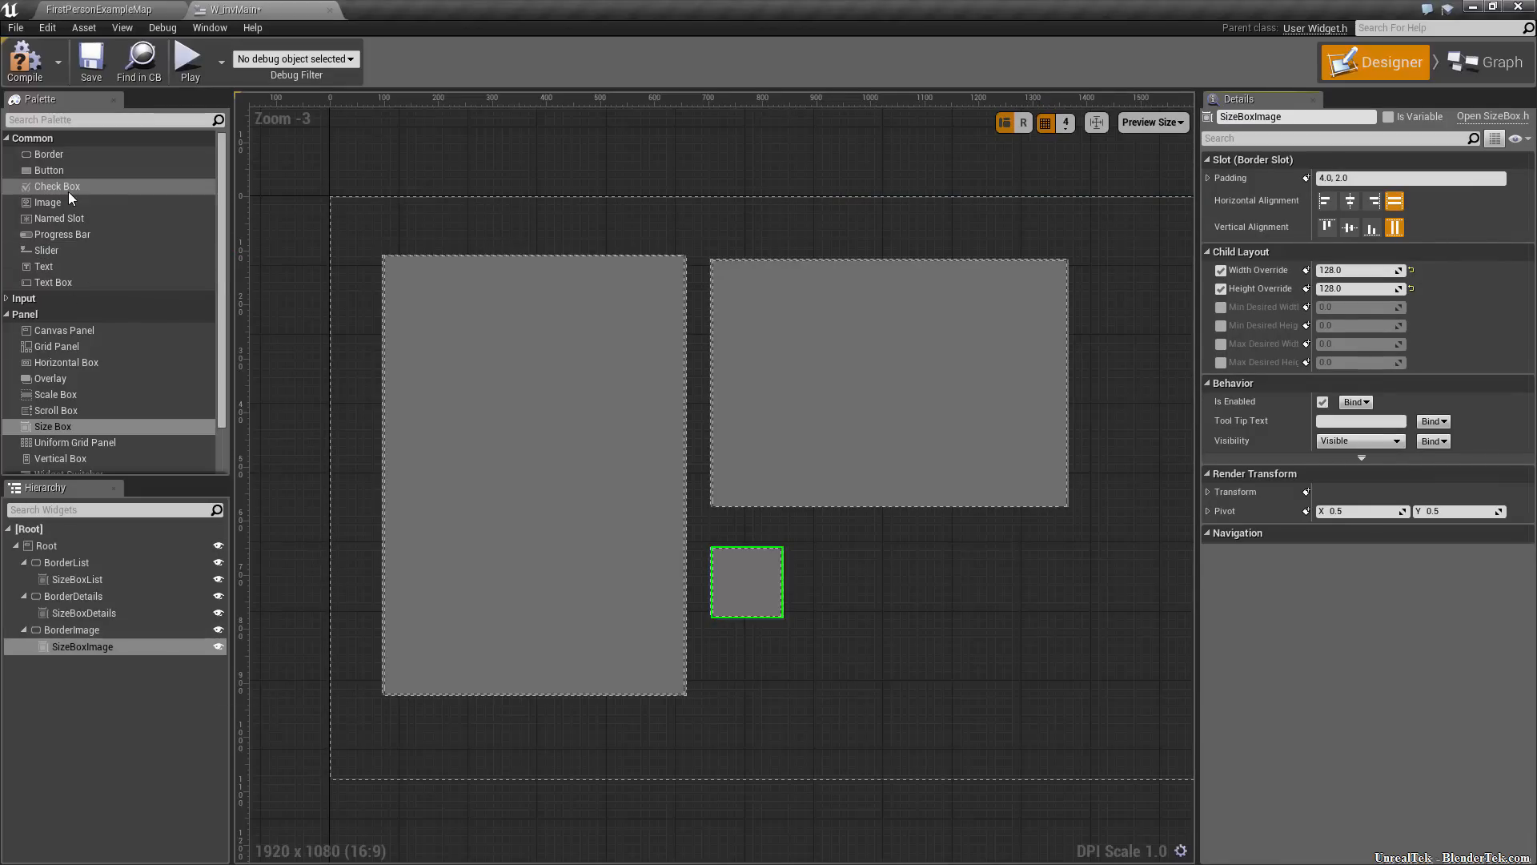
Add an Image widget inside SizeBoxImage and set its brush image to the FirstPersonCrosshair texture
{"action": "left_click_drag", "start_coordinate": [68, 200], "coordinate": [93, 647]}
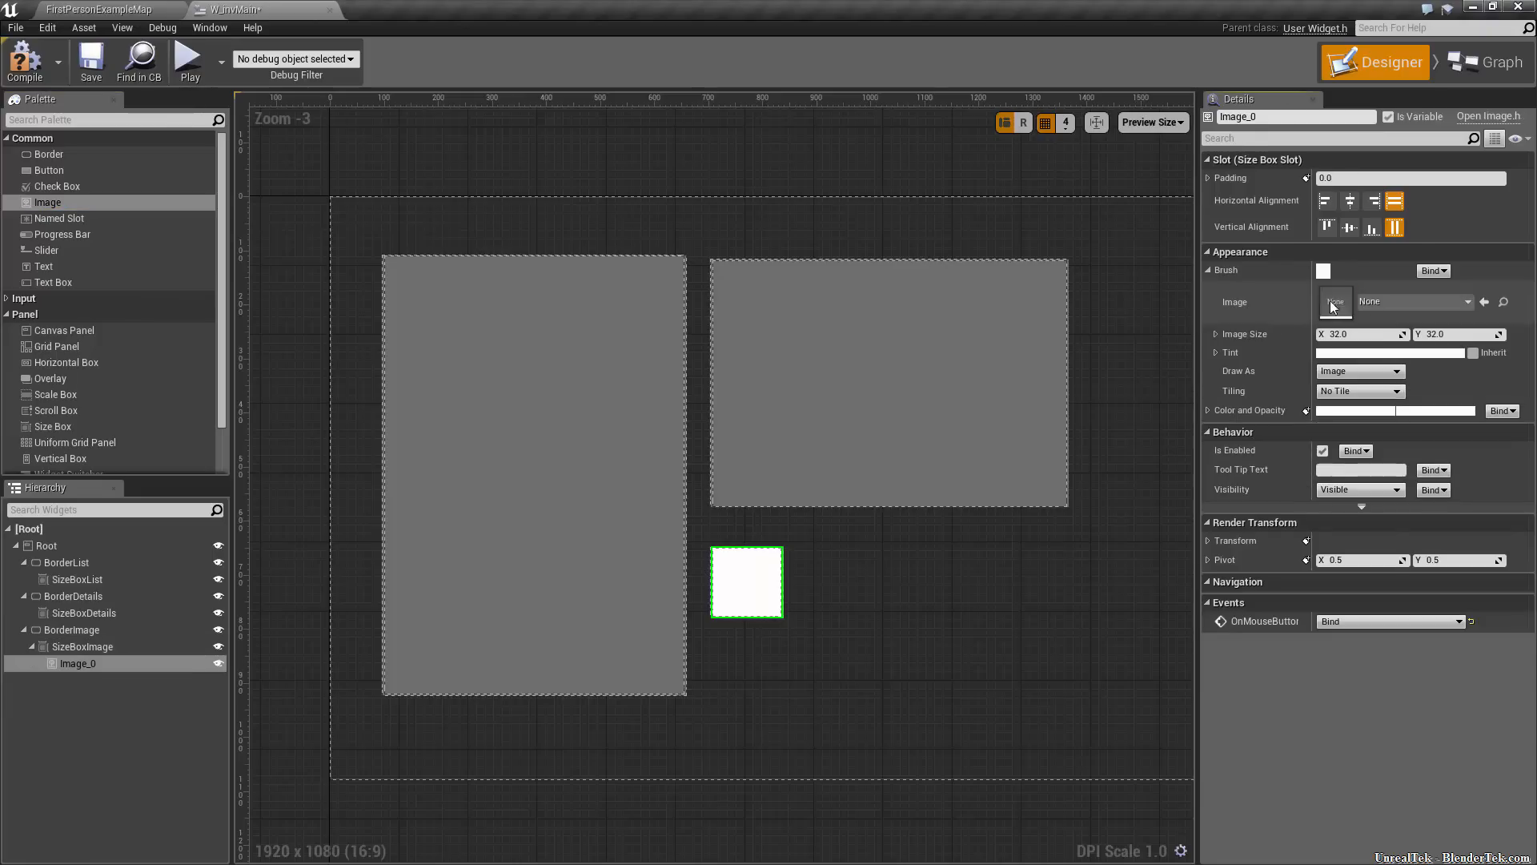
{"action": "left_click", "coordinate": [1413, 301]}
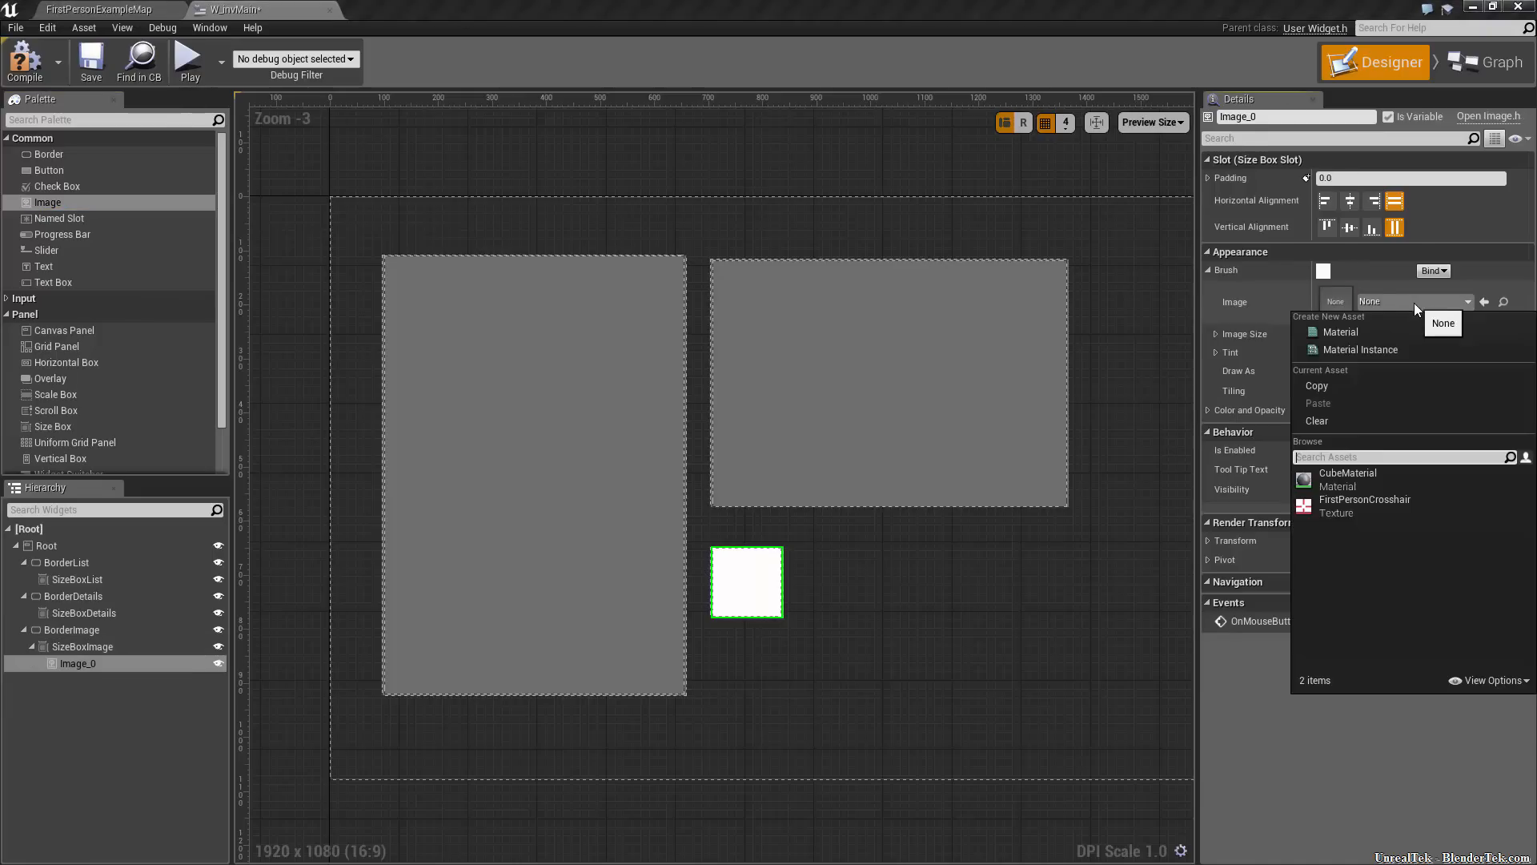
{"action": "left_click", "coordinate": [1383, 507]}
{"action": "left_click", "coordinate": [1209, 270]}
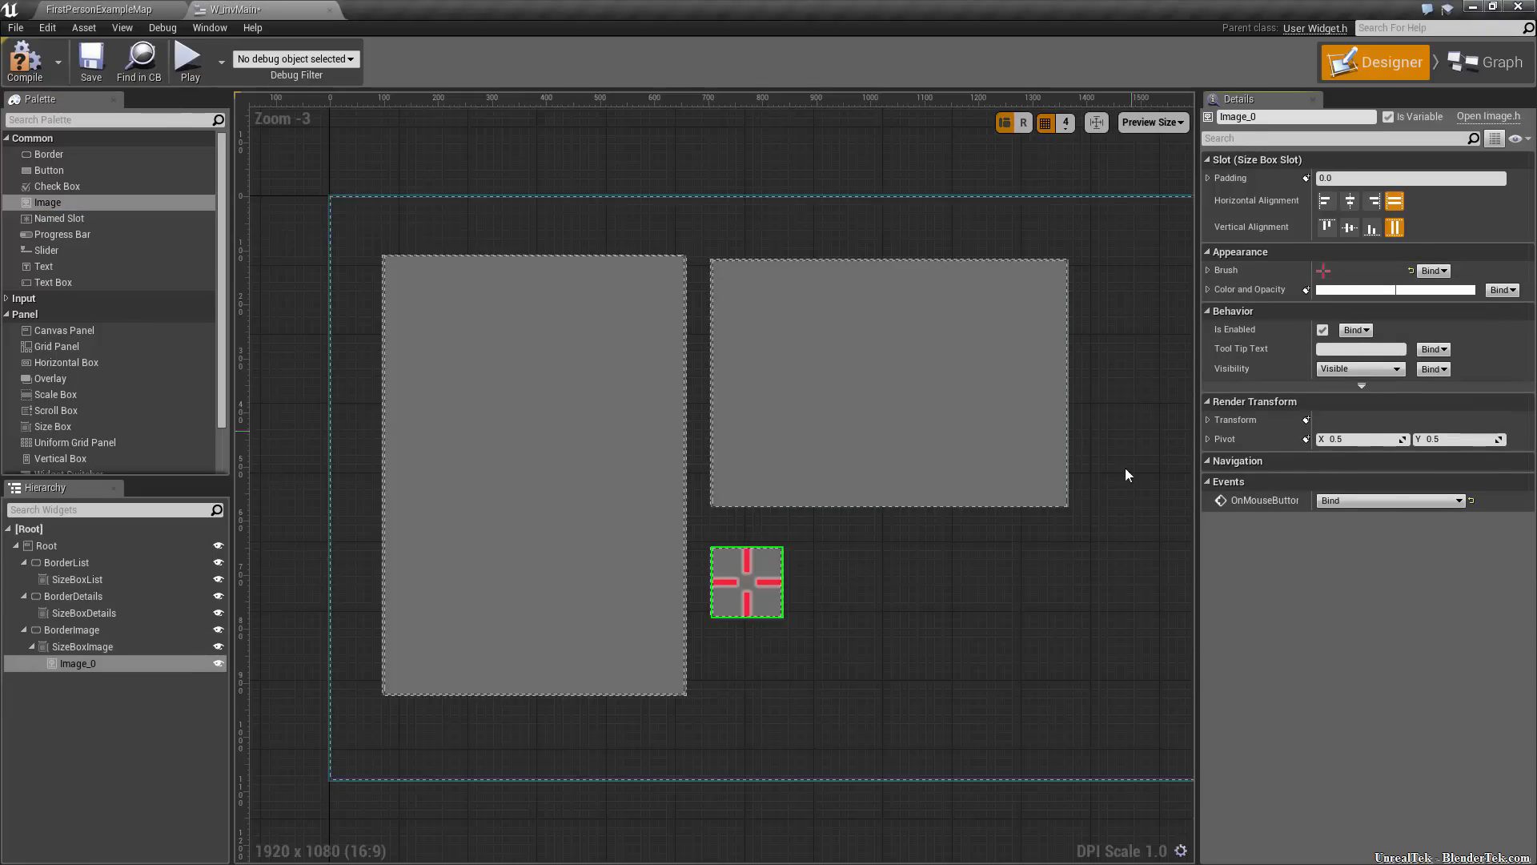
{"action": "left_click", "coordinate": [29, 650]}
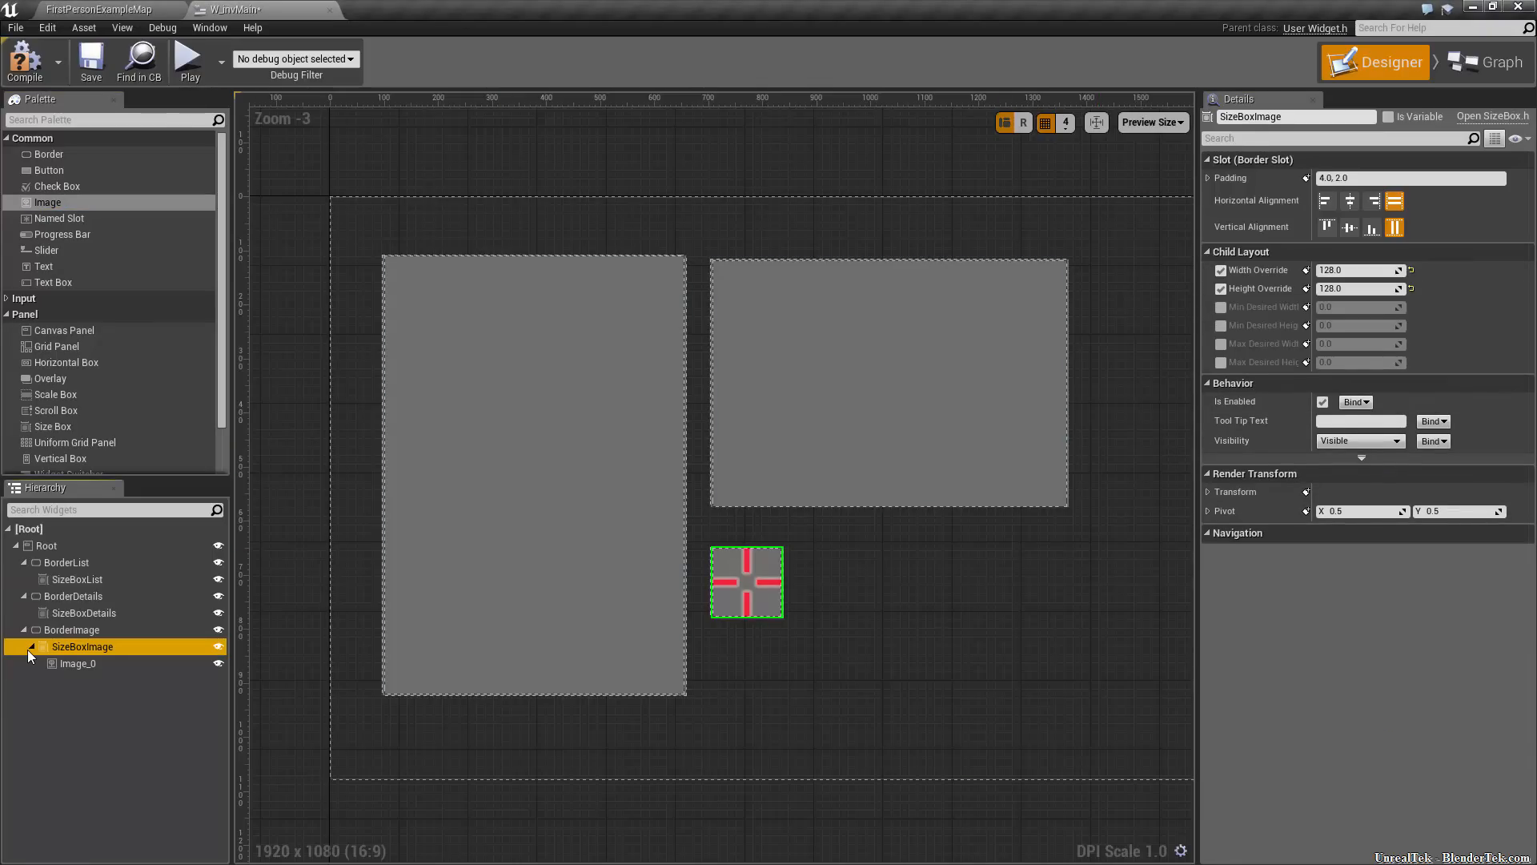
{"action": "left_click", "coordinate": [30, 647]}
Add a Vertical Box inside SizeBoxList and select it in the widget hierarchy
{"action": "left_click", "coordinate": [136, 562]}
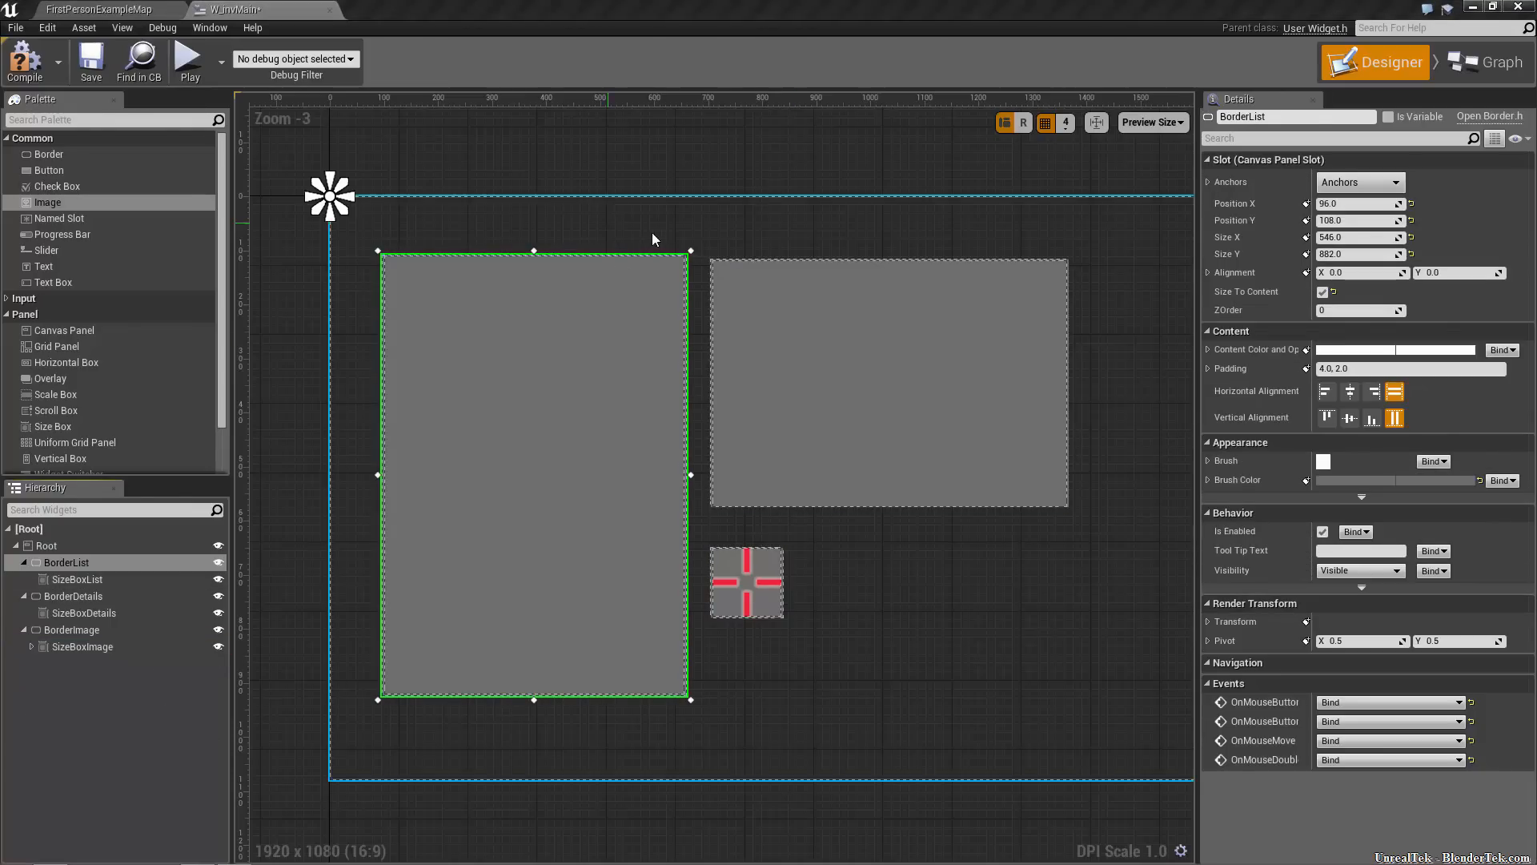
{"action": "left_click", "coordinate": [546, 222]}
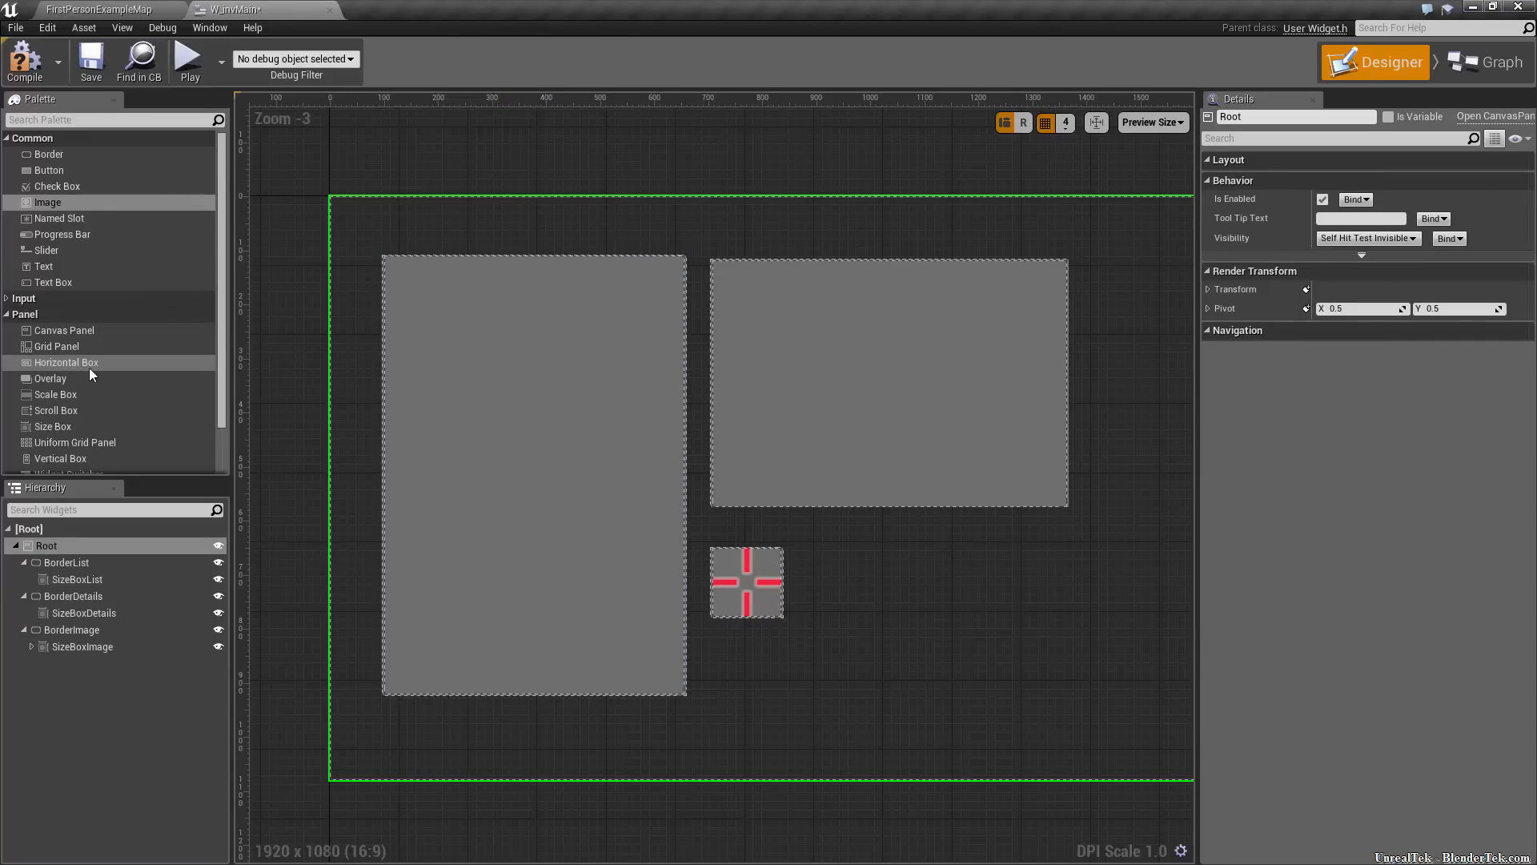
{"action": "scroll", "coordinate": [89, 367], "scroll_direction": "down", "scroll_amount": 2}
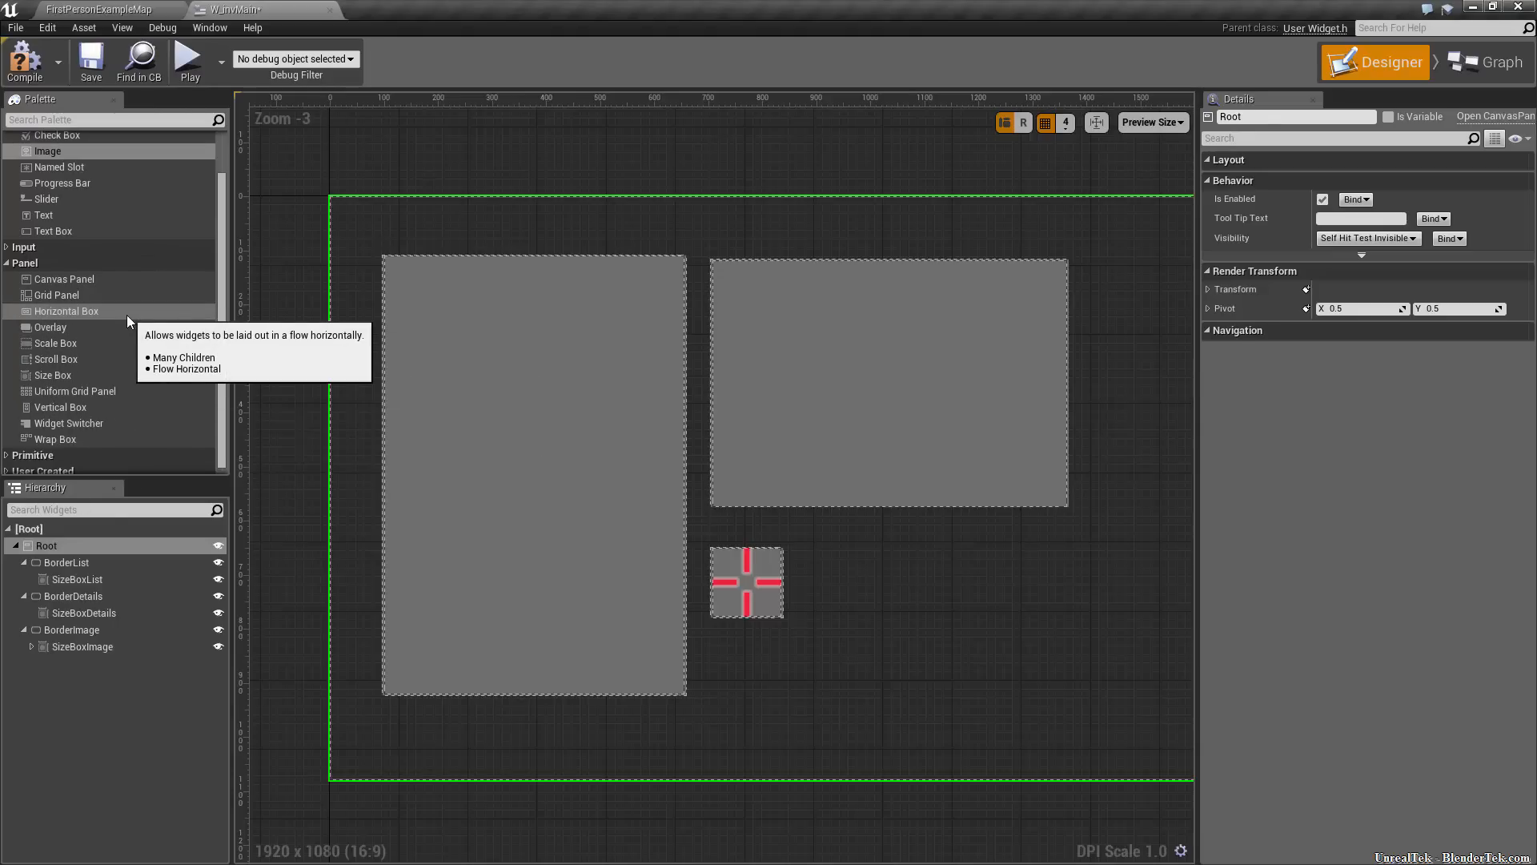
{"action": "left_click_drag", "start_coordinate": [71, 413], "coordinate": [61, 579]}
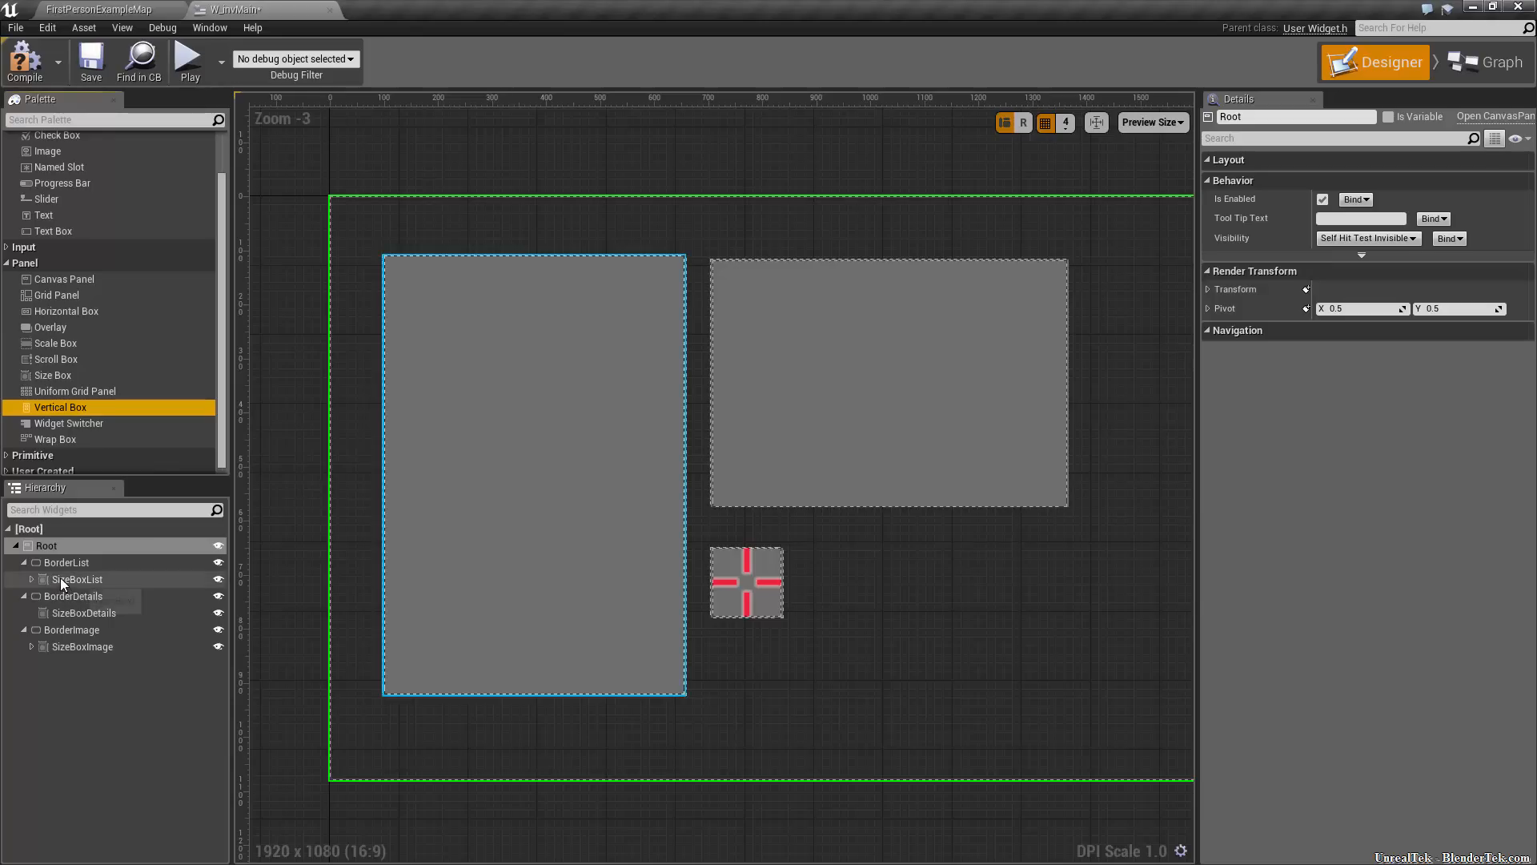
{"action": "left_click", "coordinate": [57, 559]}
{"action": "left_click", "coordinate": [32, 579]}
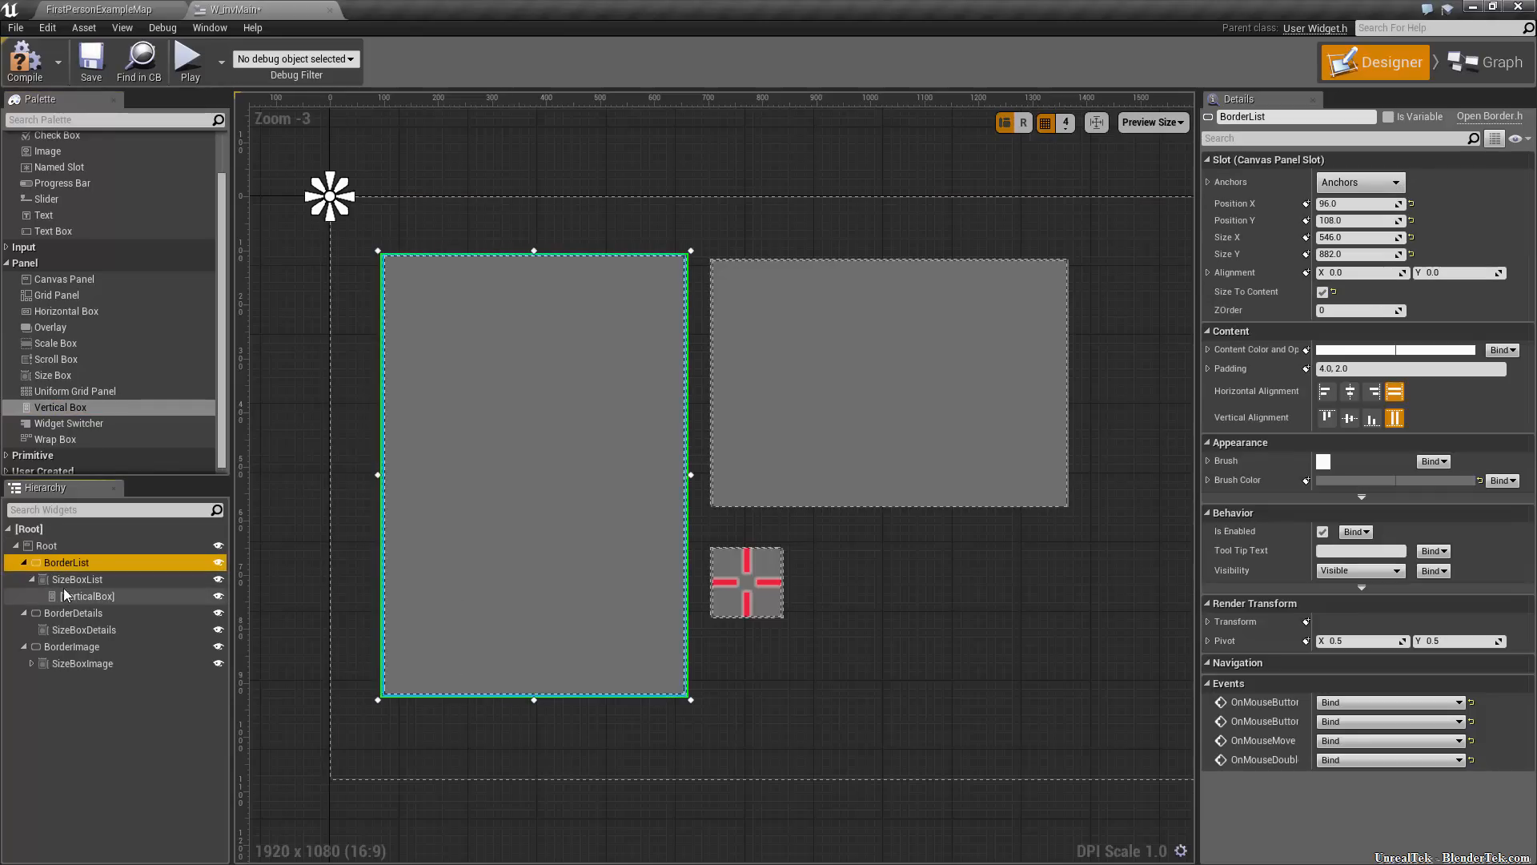
{"action": "left_click", "coordinate": [82, 597]}
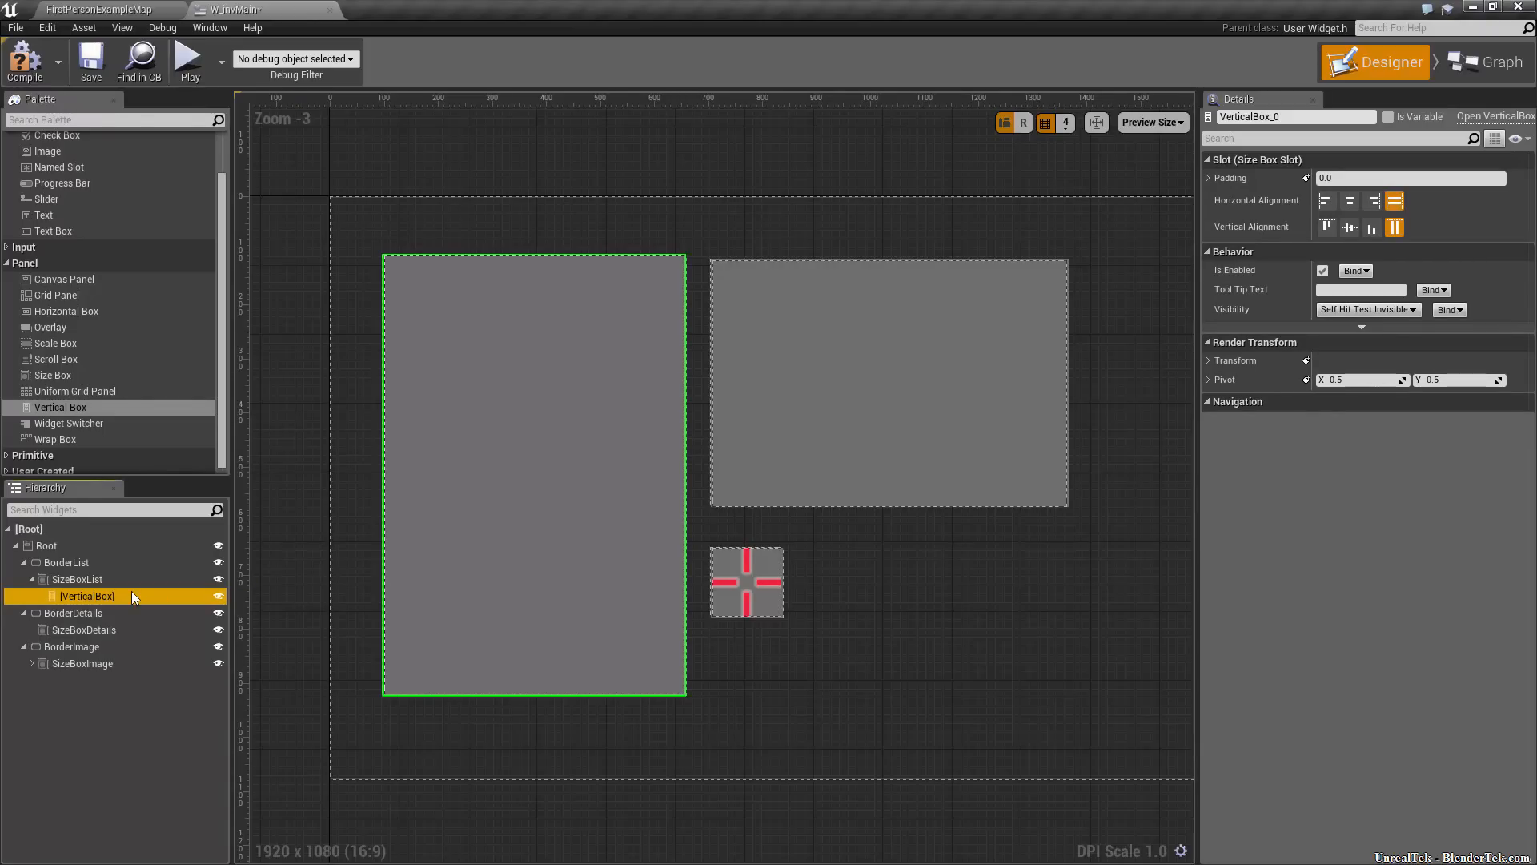
Add a Text widget inside SizeBoxList's Vertical Box and centre it horizontally
{"action": "left_click_drag", "start_coordinate": [50, 220], "coordinate": [62, 268]}
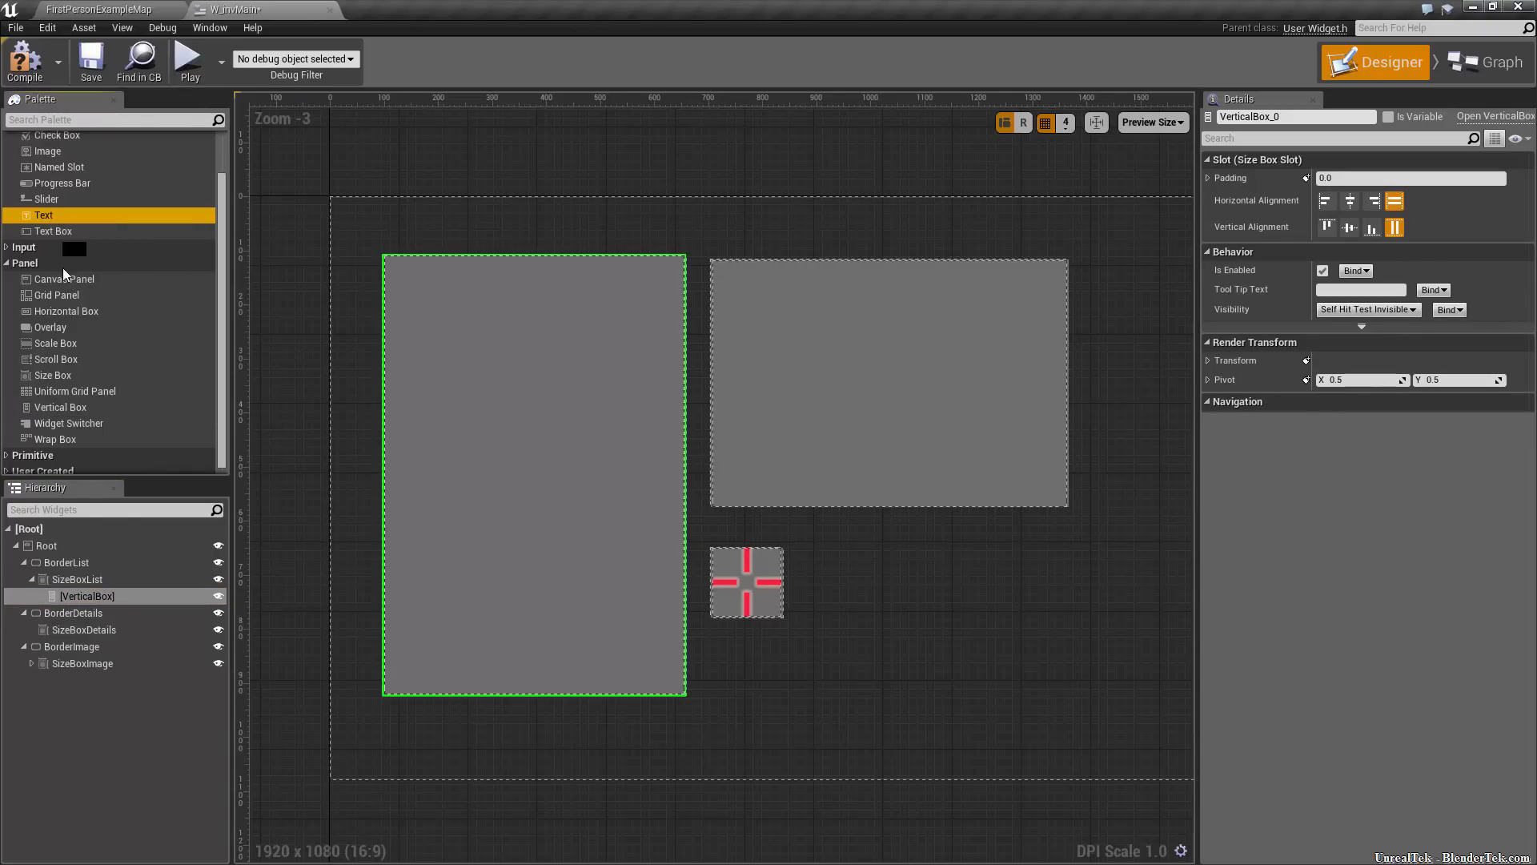
{"action": "left_click_drag", "start_coordinate": [92, 602], "coordinate": [91, 602]}
{"action": "left_click", "coordinate": [93, 611]}
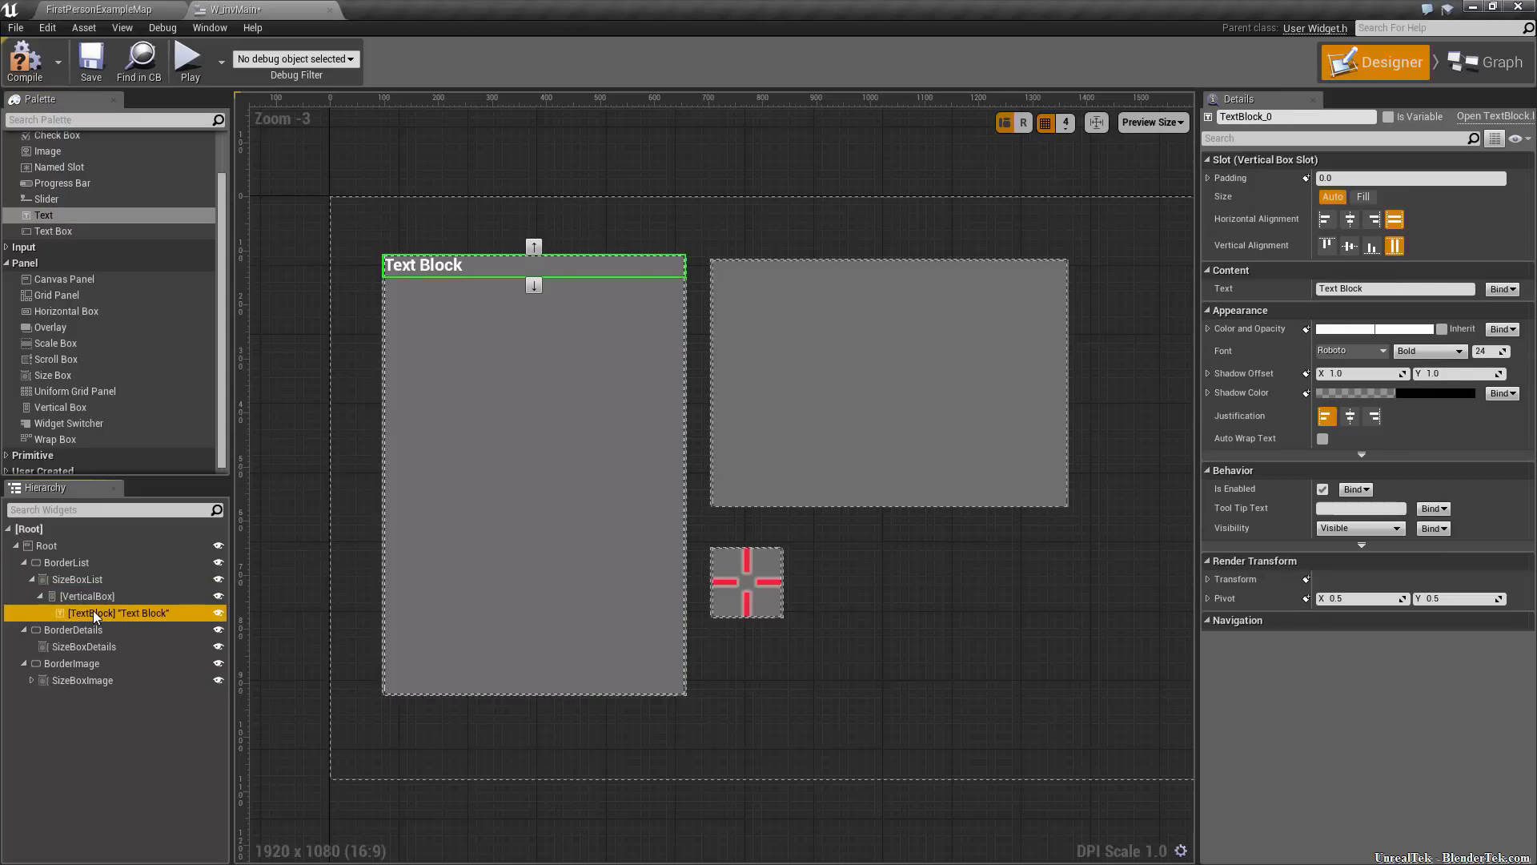
{"action": "left_click", "coordinate": [1350, 219]}
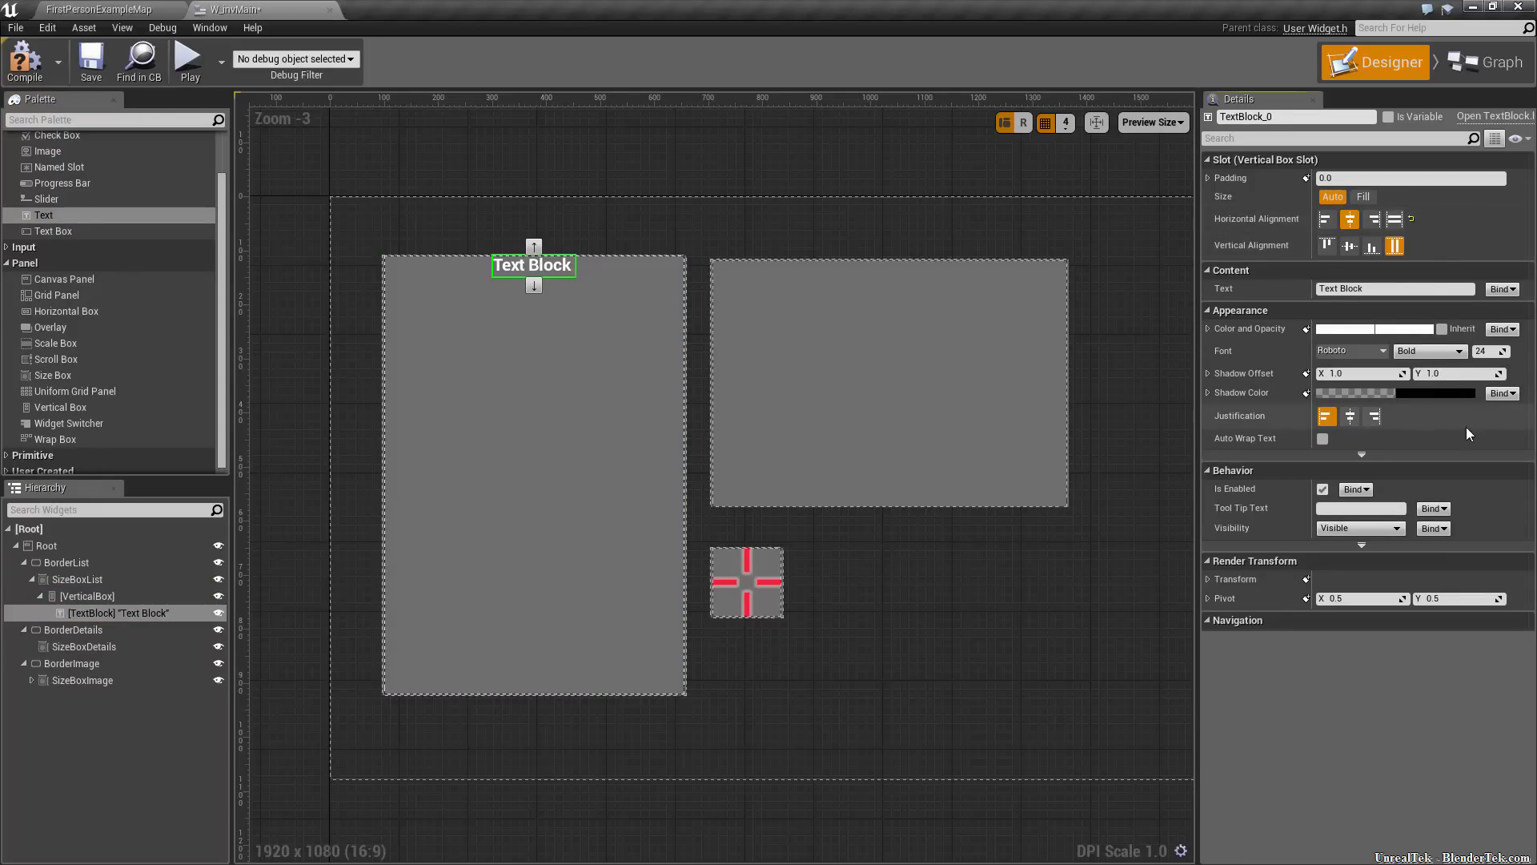
Set the displayed text of the Text widget in SizeBoxList's Vertical Box to "Inventory"
{"action": "left_click", "coordinate": [1414, 289]}
{"action": "type", "text": "Inventory"}
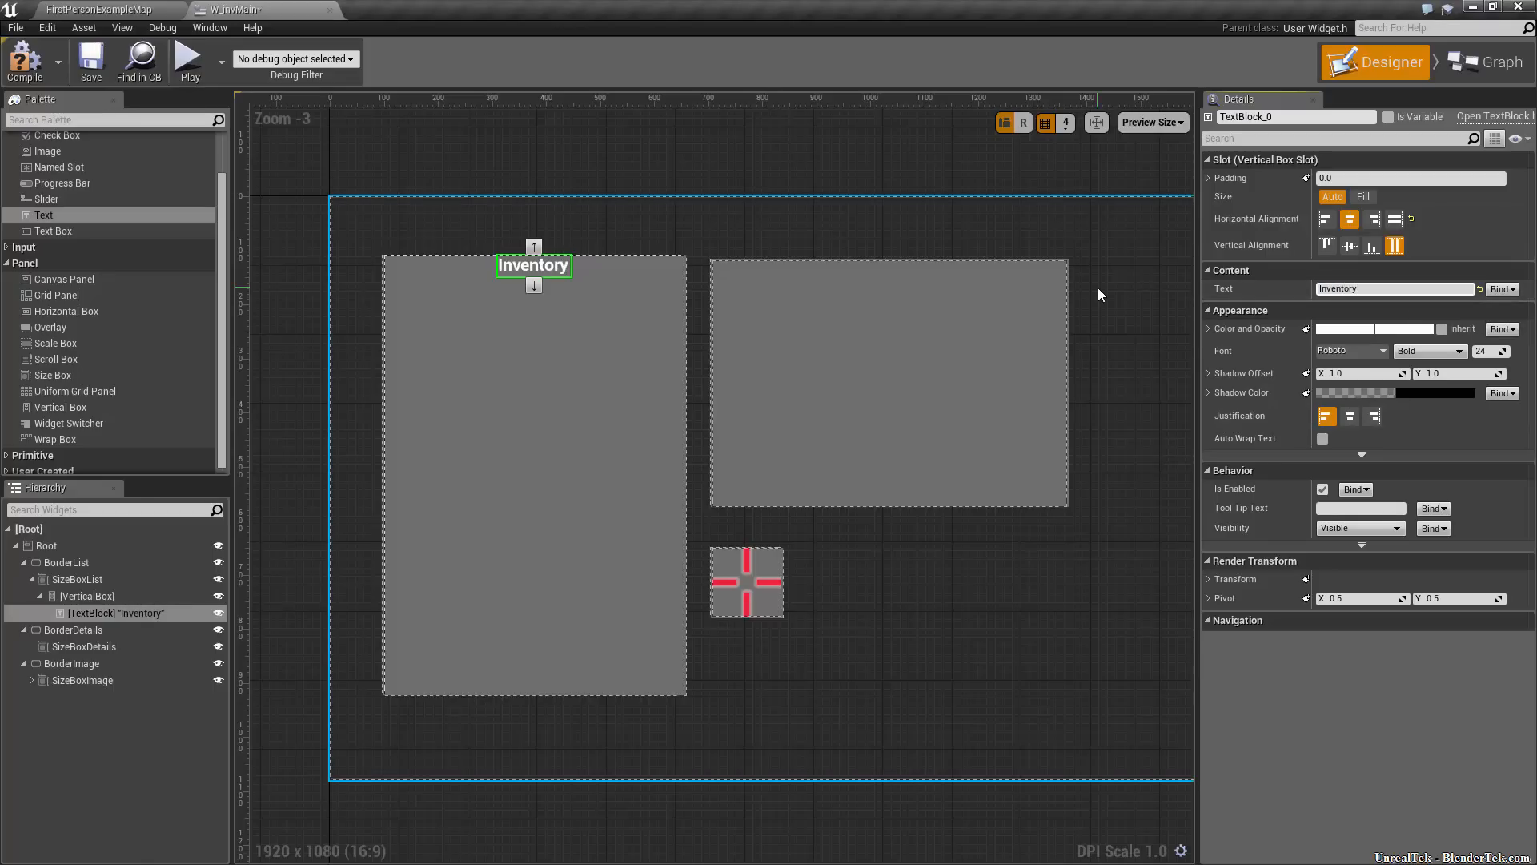
{"action": "left_click", "coordinate": [80, 233]}
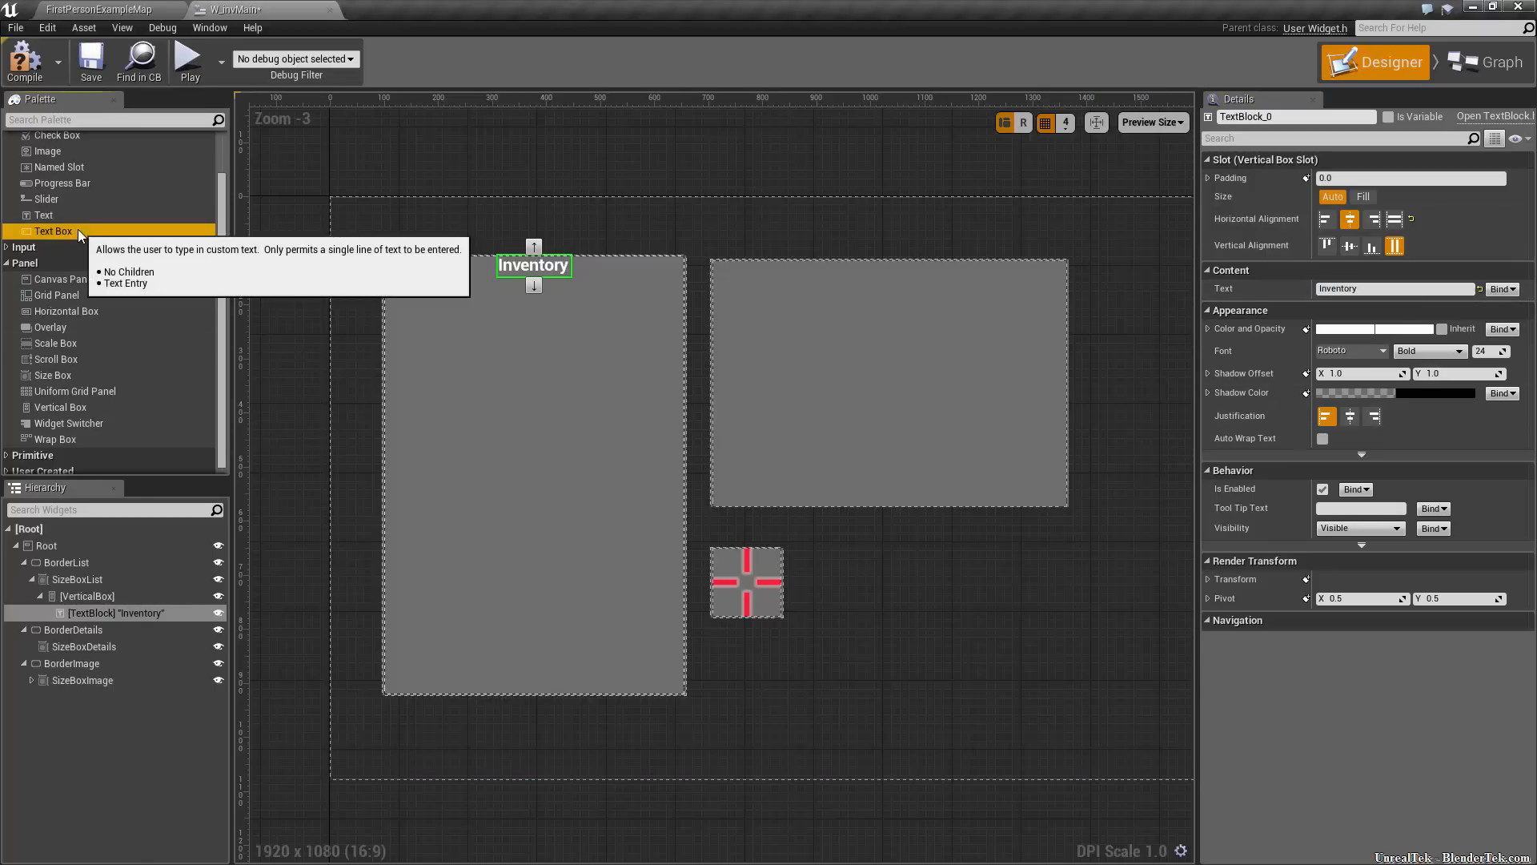
Add a Spacer below the Inventory text in the Vertical Box and set its Y size to 10
{"action": "scroll", "coordinate": [10, 461], "scroll_direction": "down", "scroll_amount": 1}
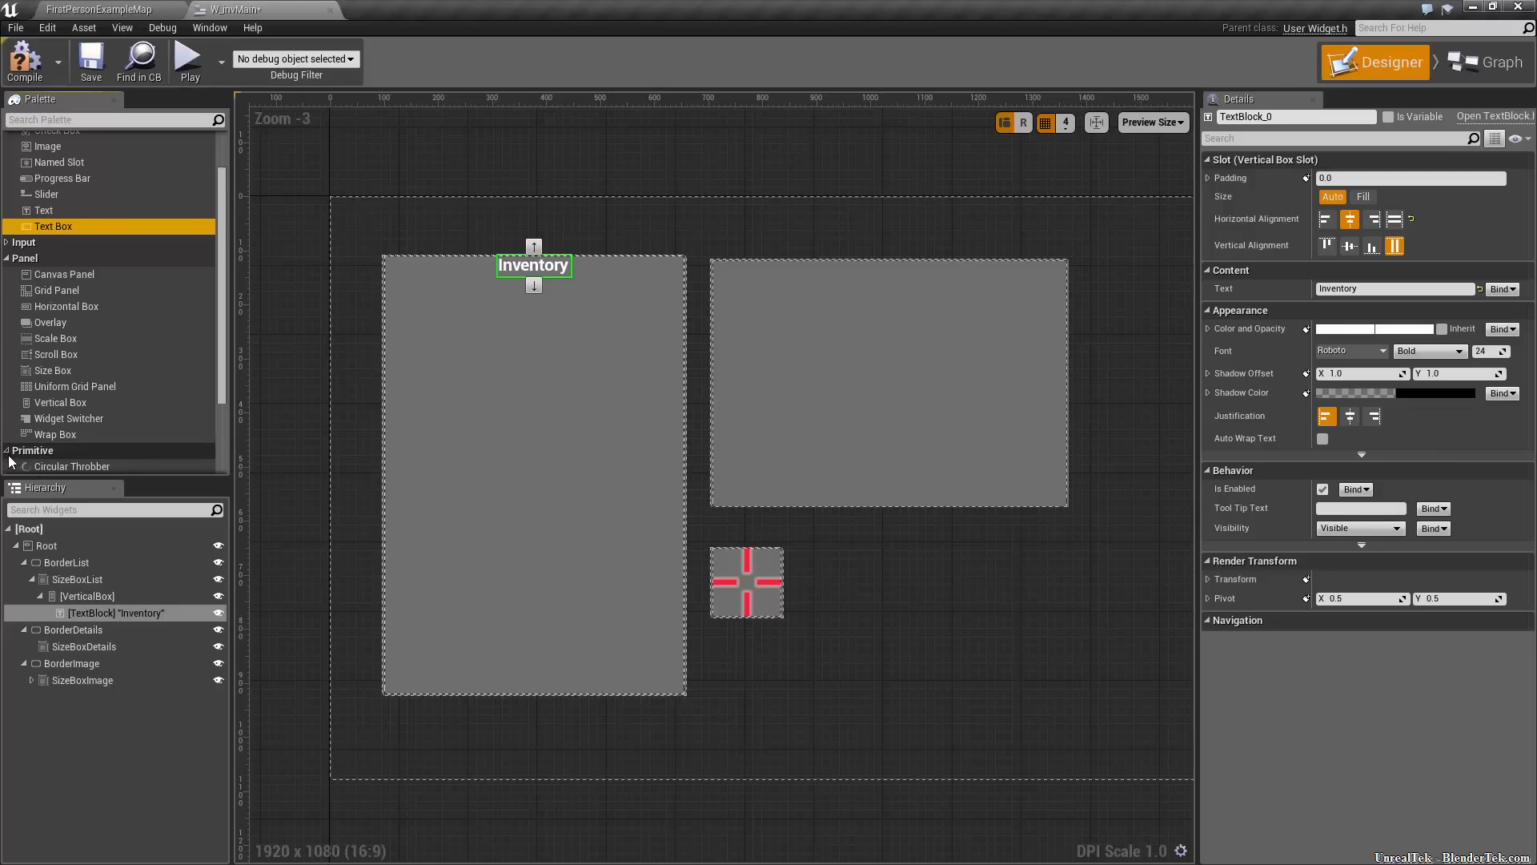
{"action": "left_click", "coordinate": [8, 453]}
{"action": "left_click", "coordinate": [59, 436]}
{"action": "left_click_drag", "start_coordinate": [59, 444], "coordinate": [89, 627]}
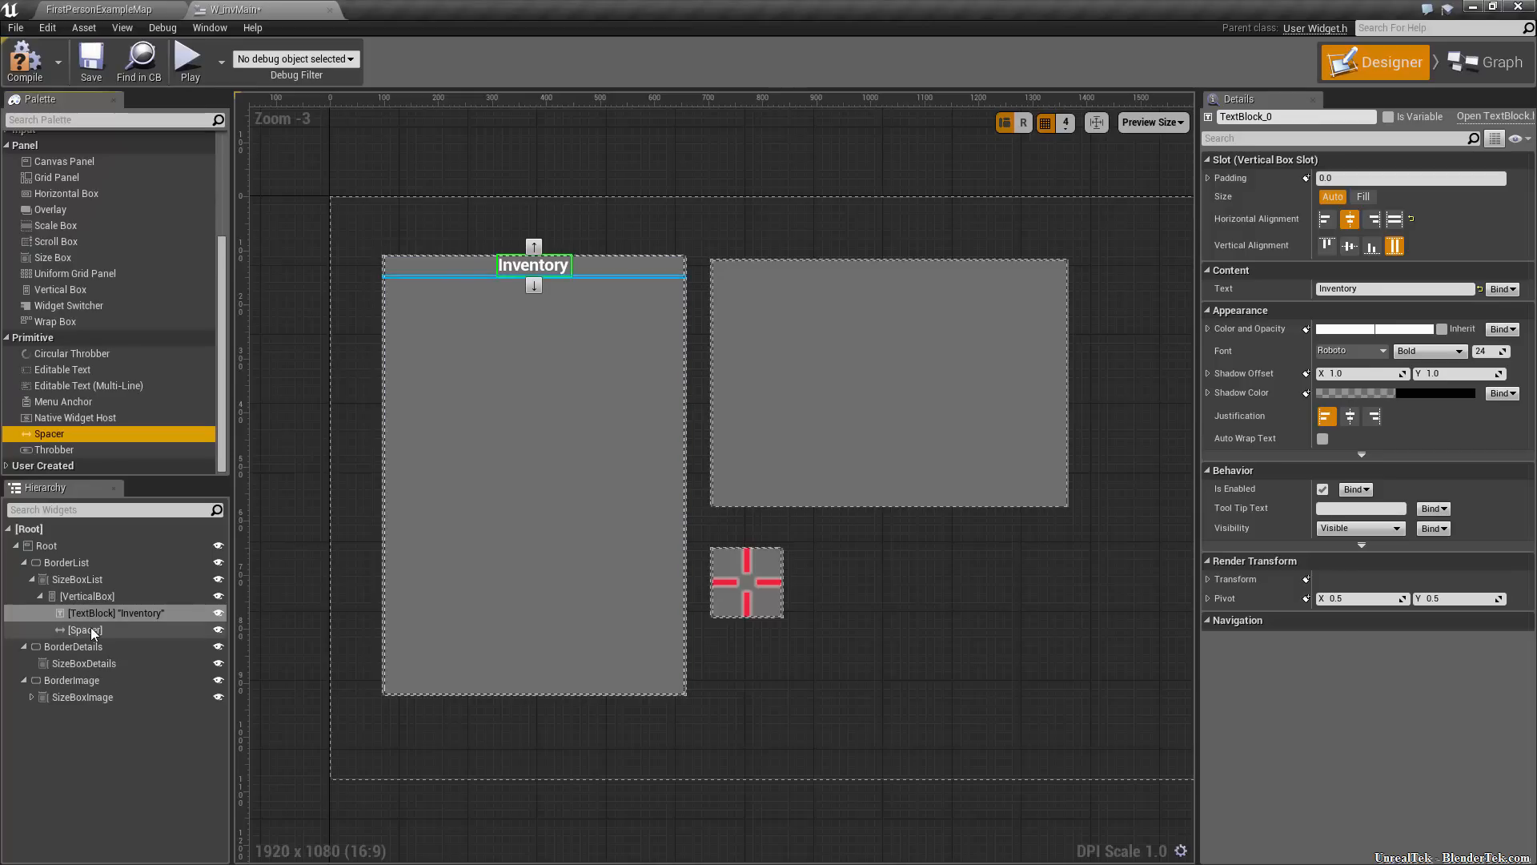
{"action": "left_click", "coordinate": [89, 627]}
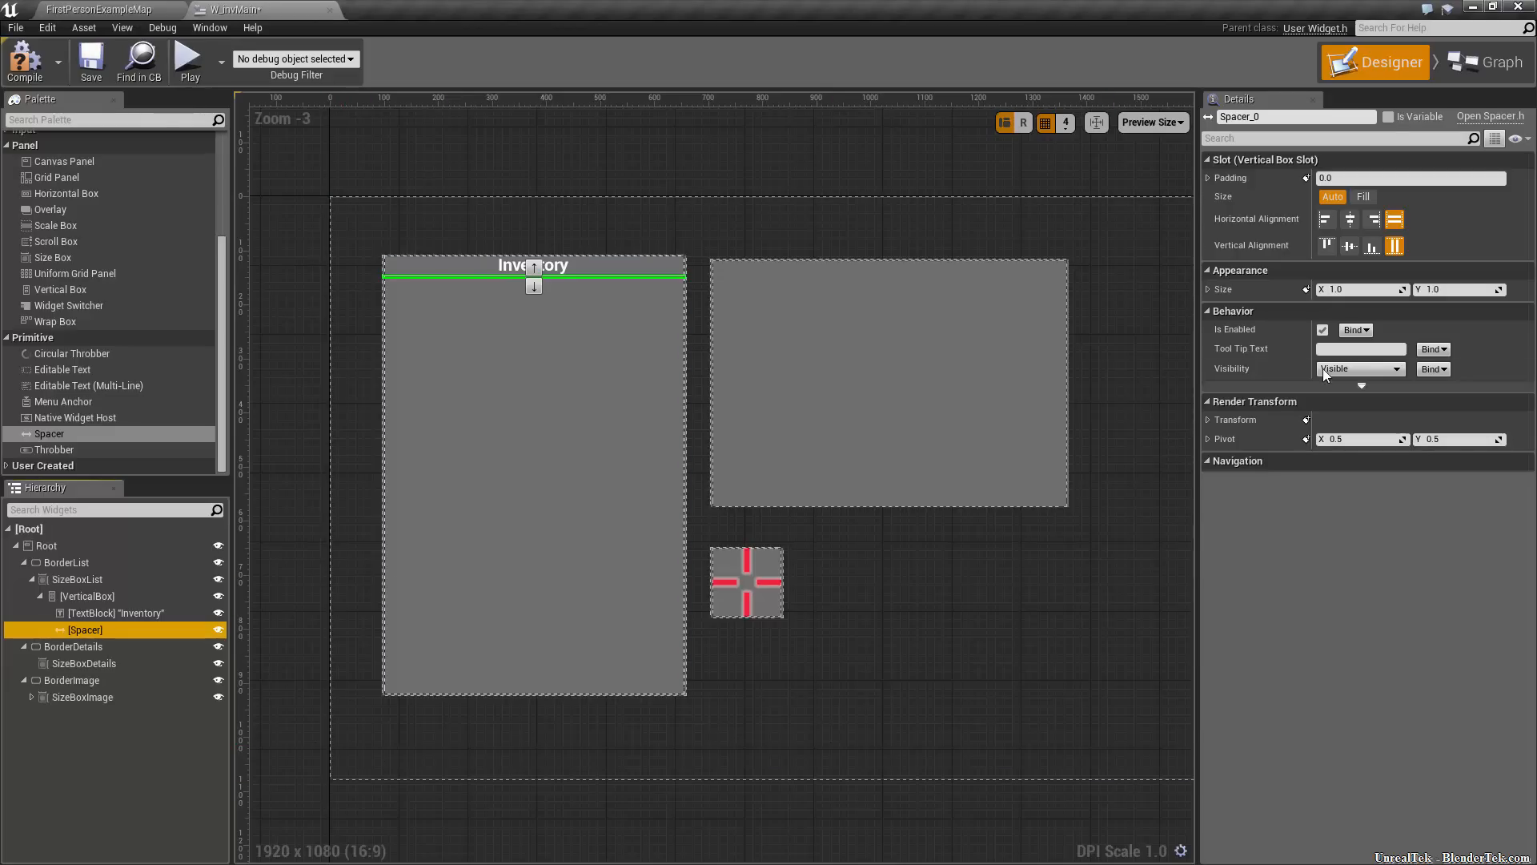
{"action": "left_click", "coordinate": [1441, 289]}
{"action": "type", "text": "10"}
{"action": "key", "text": "Return"}
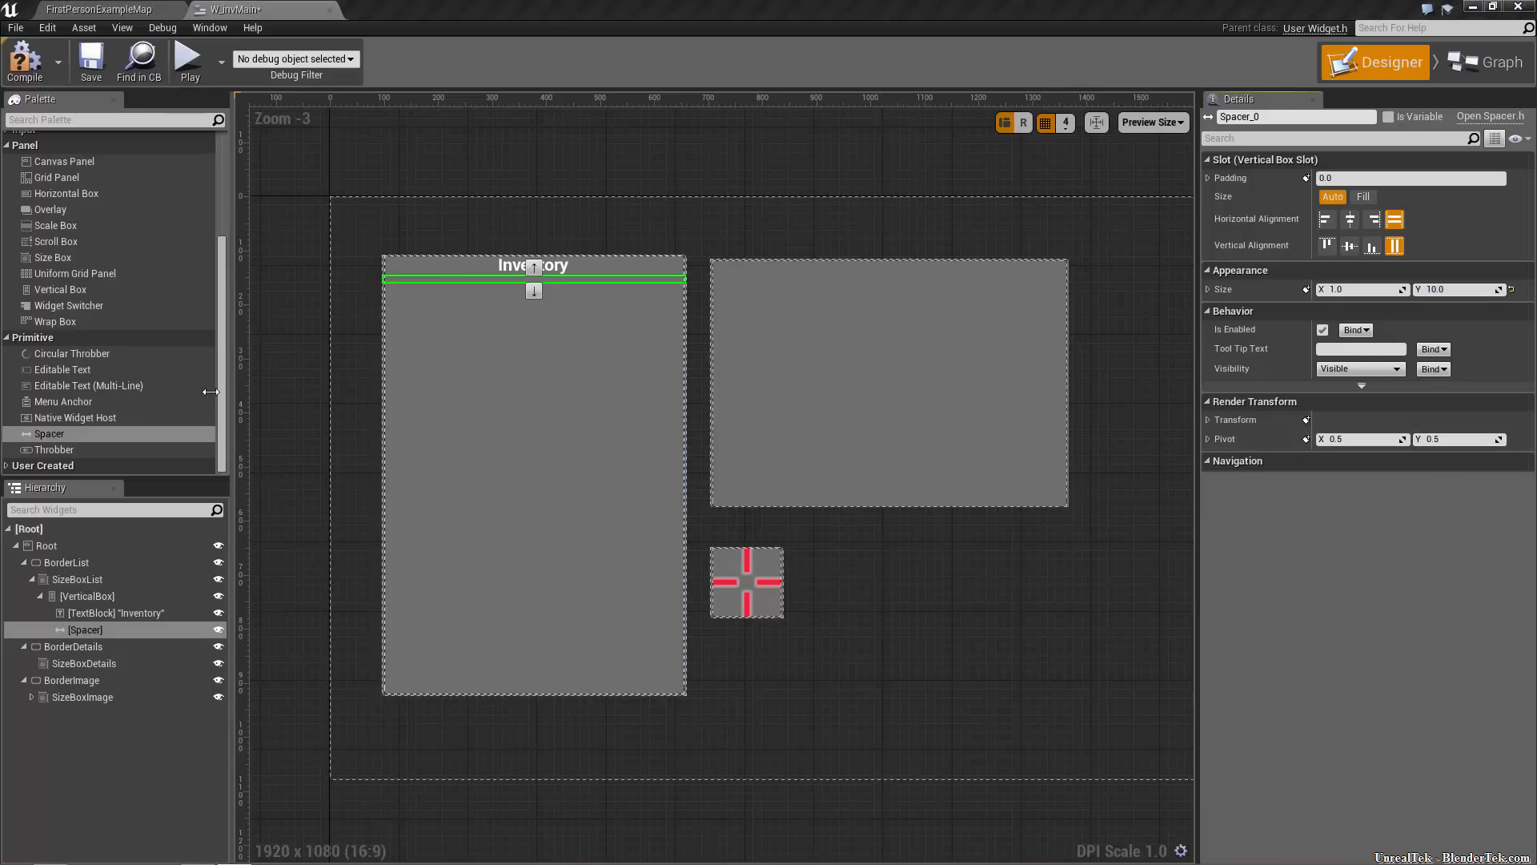
Add a Horizontal Box below the Spacer in the Vertical Box, with its slot size on Auto
{"action": "left_click_drag", "start_coordinate": [65, 190], "coordinate": [90, 595]}
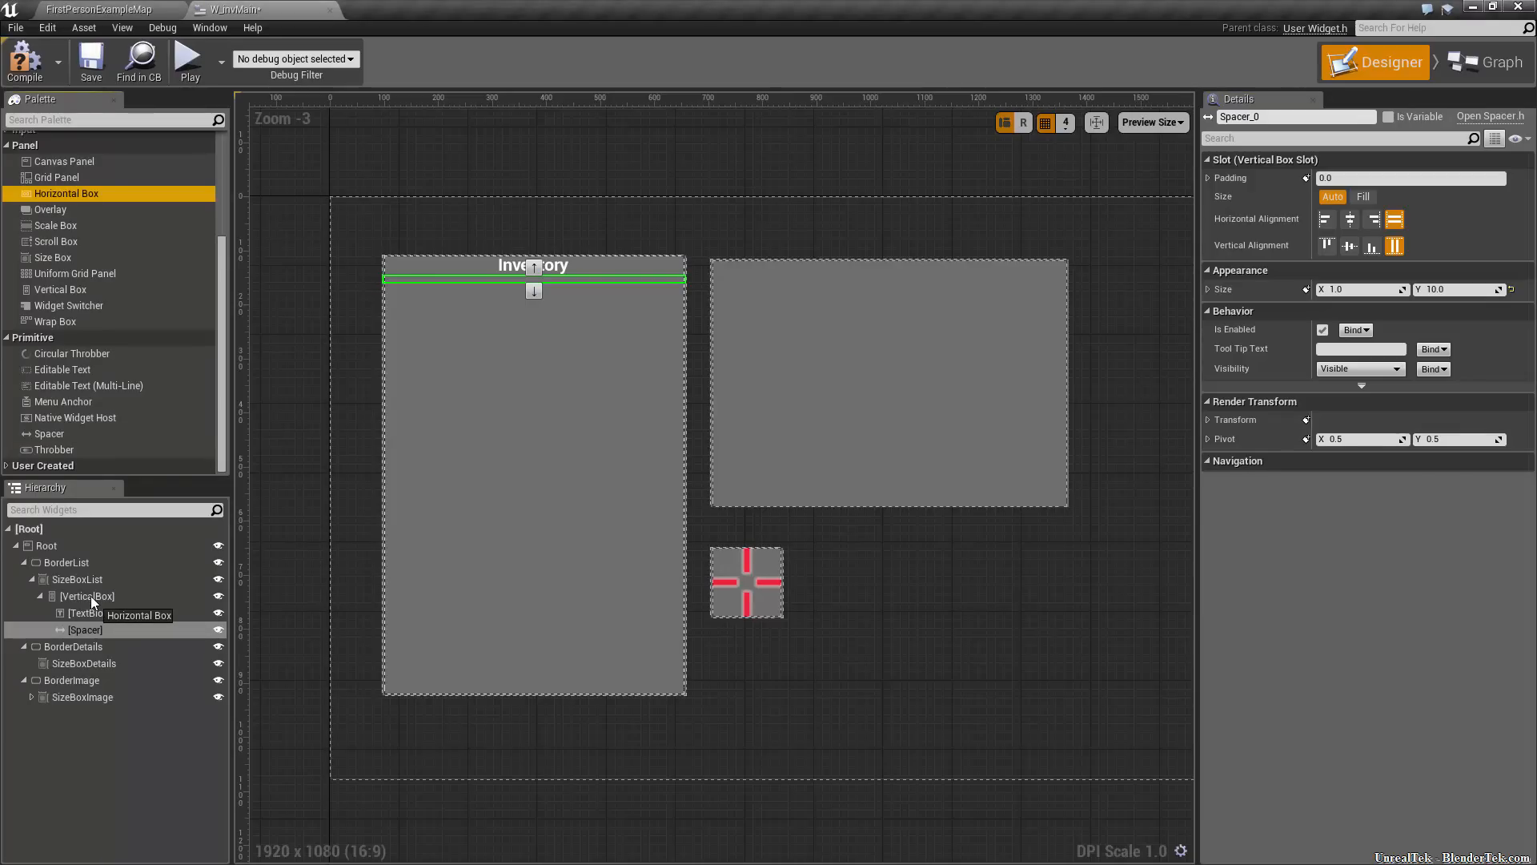
{"action": "left_click_drag", "start_coordinate": [89, 596], "coordinate": [90, 595]}
{"action": "left_click", "coordinate": [83, 646]}
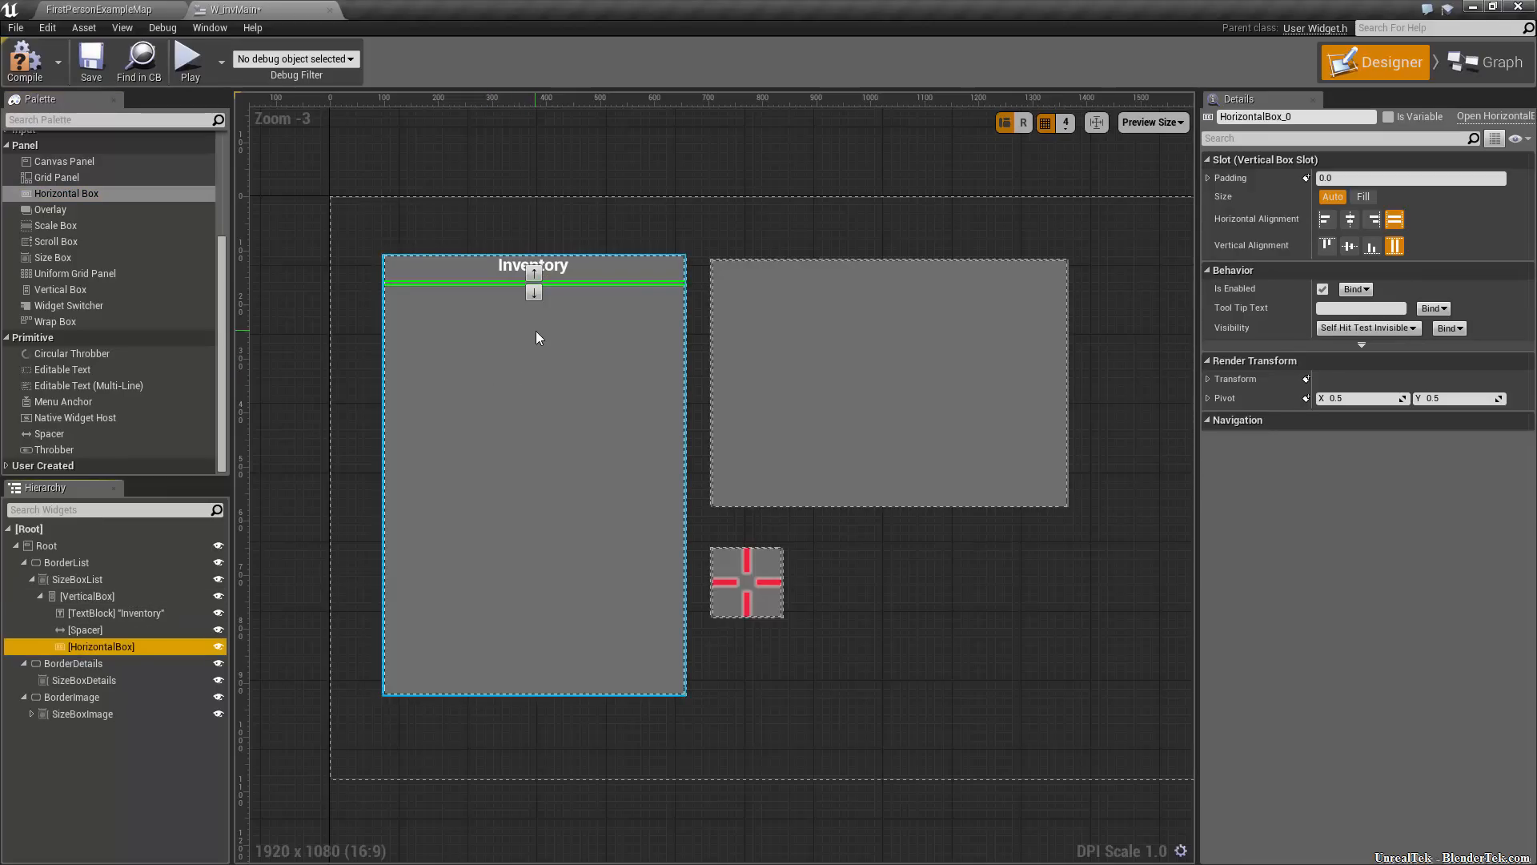
{"action": "left_click", "coordinate": [1362, 195]}
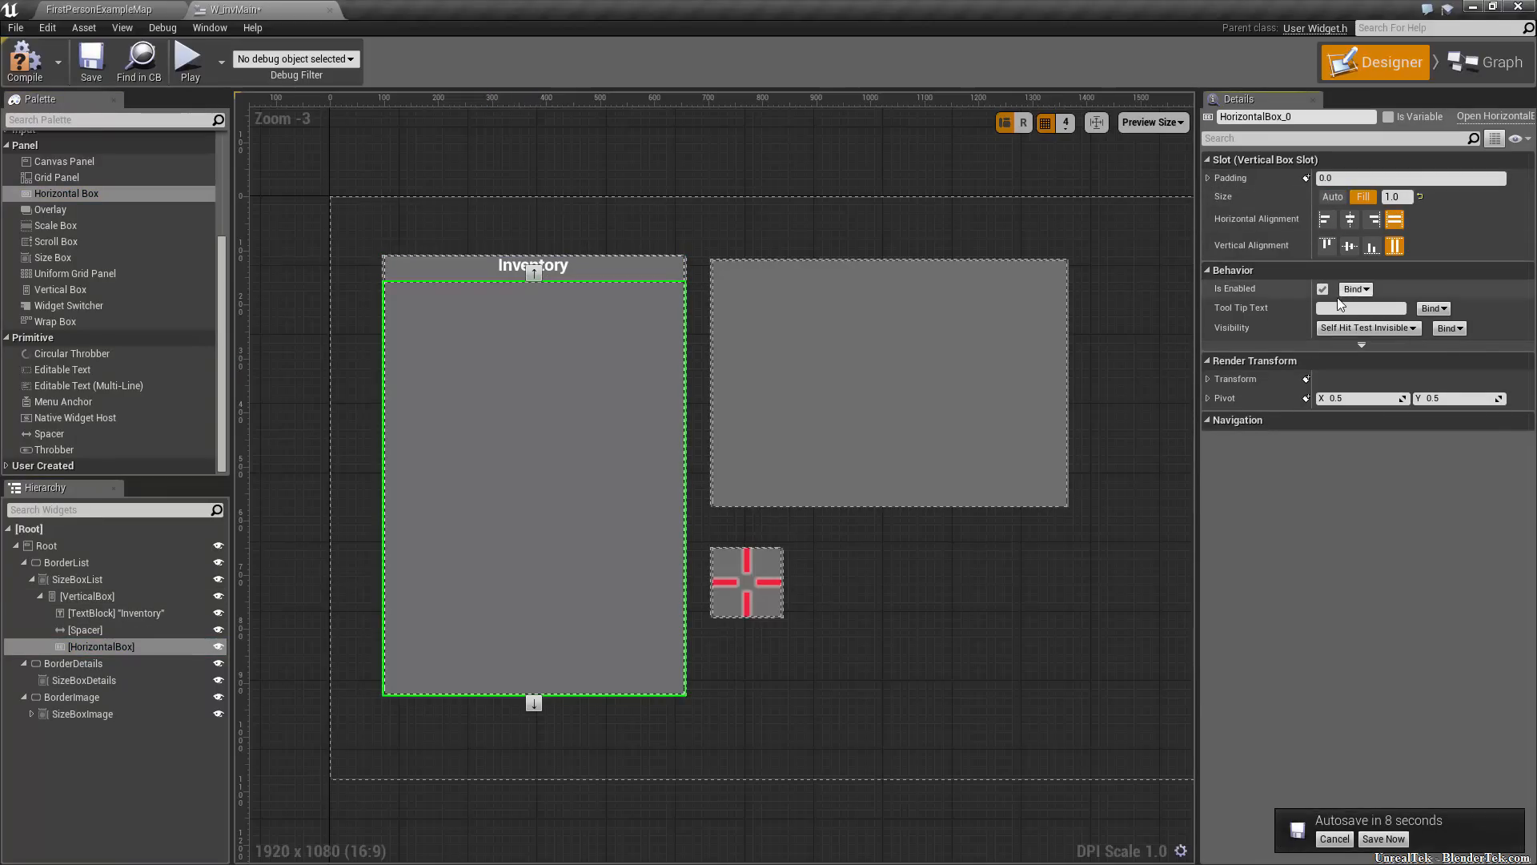
{"action": "left_click", "coordinate": [1332, 196]}
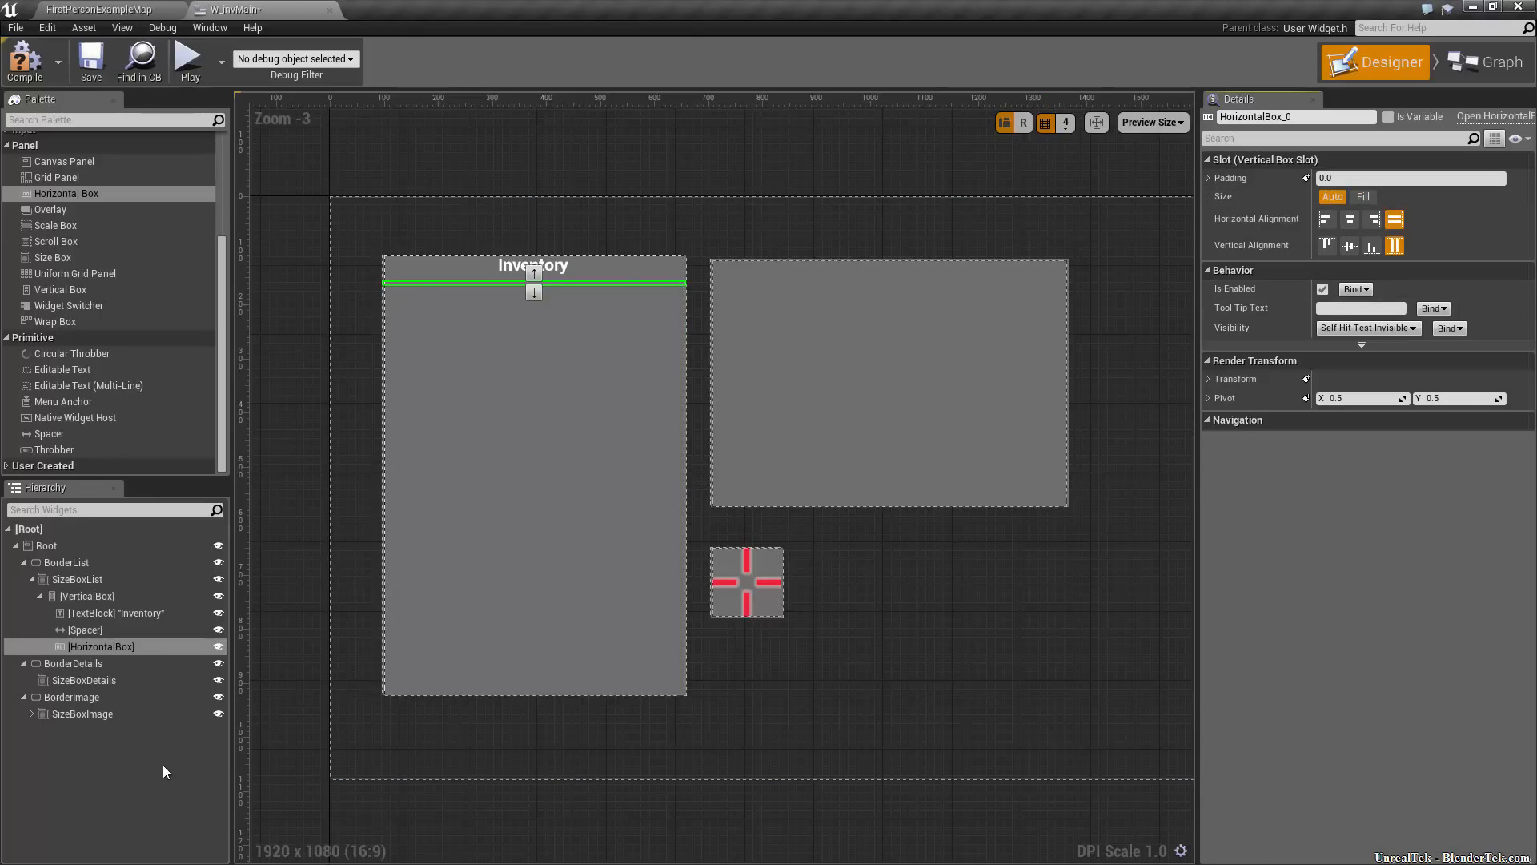
Add a Spacer inside the Horizontal Box and set its X size to 5
{"action": "left_click_drag", "start_coordinate": [92, 434], "coordinate": [120, 645]}
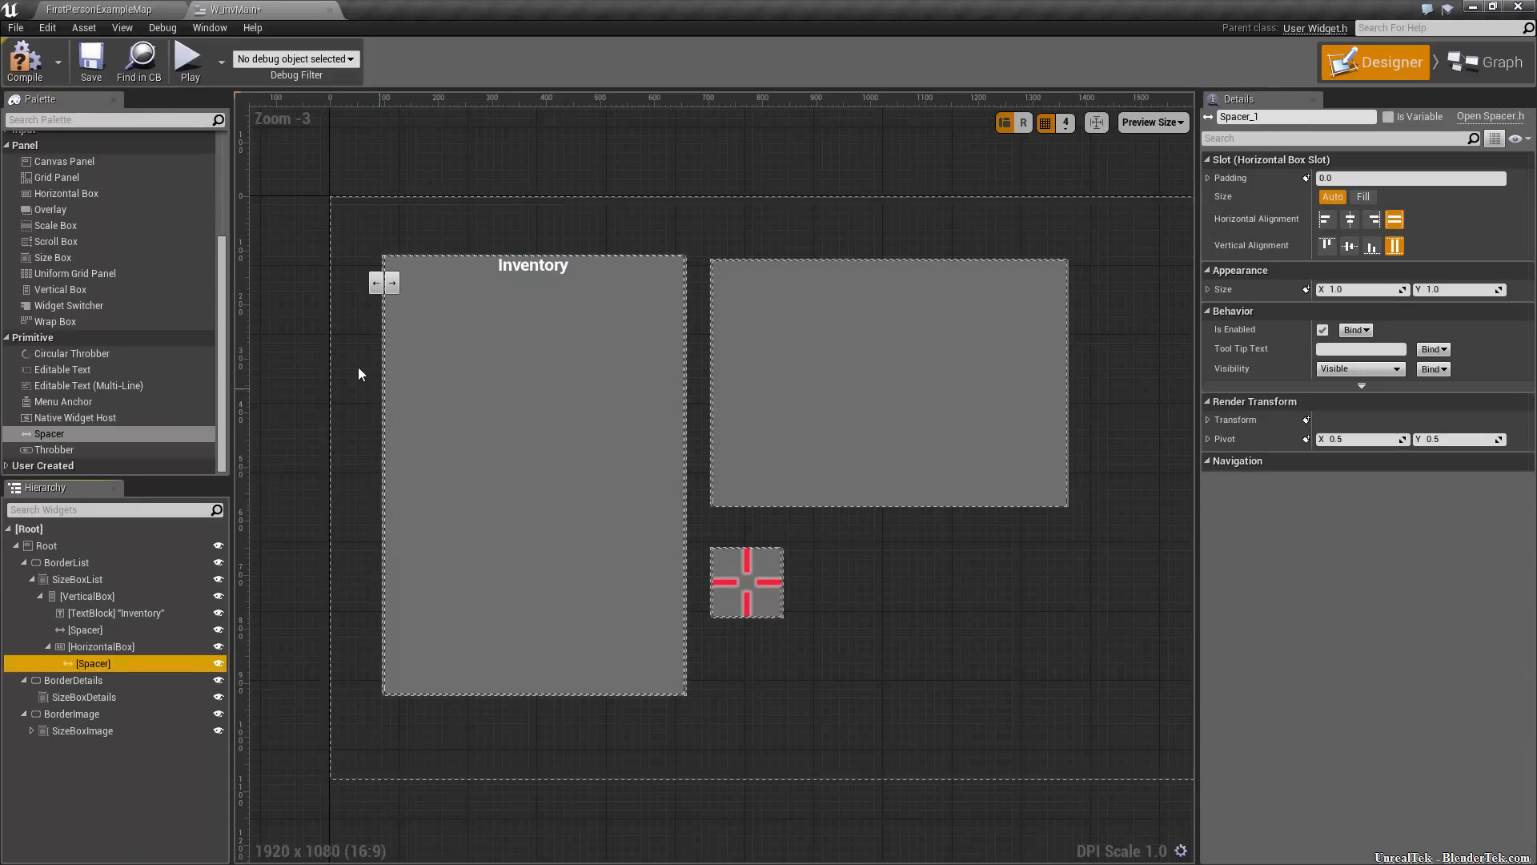
{"action": "scroll", "coordinate": [396, 249], "scroll_direction": "up", "scroll_amount": 13}
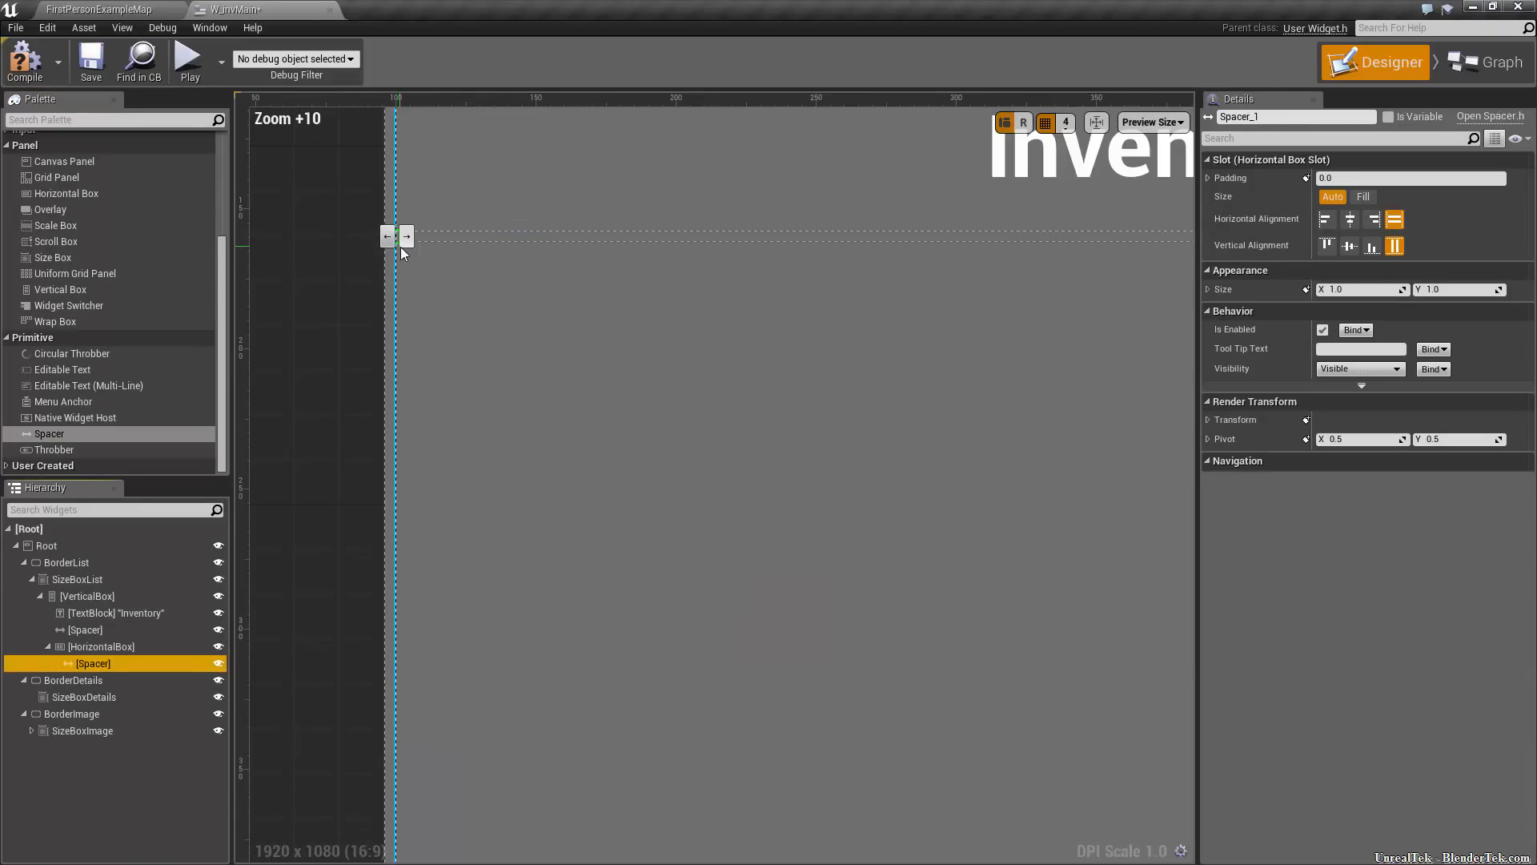
{"action": "left_click", "coordinate": [1378, 288]}
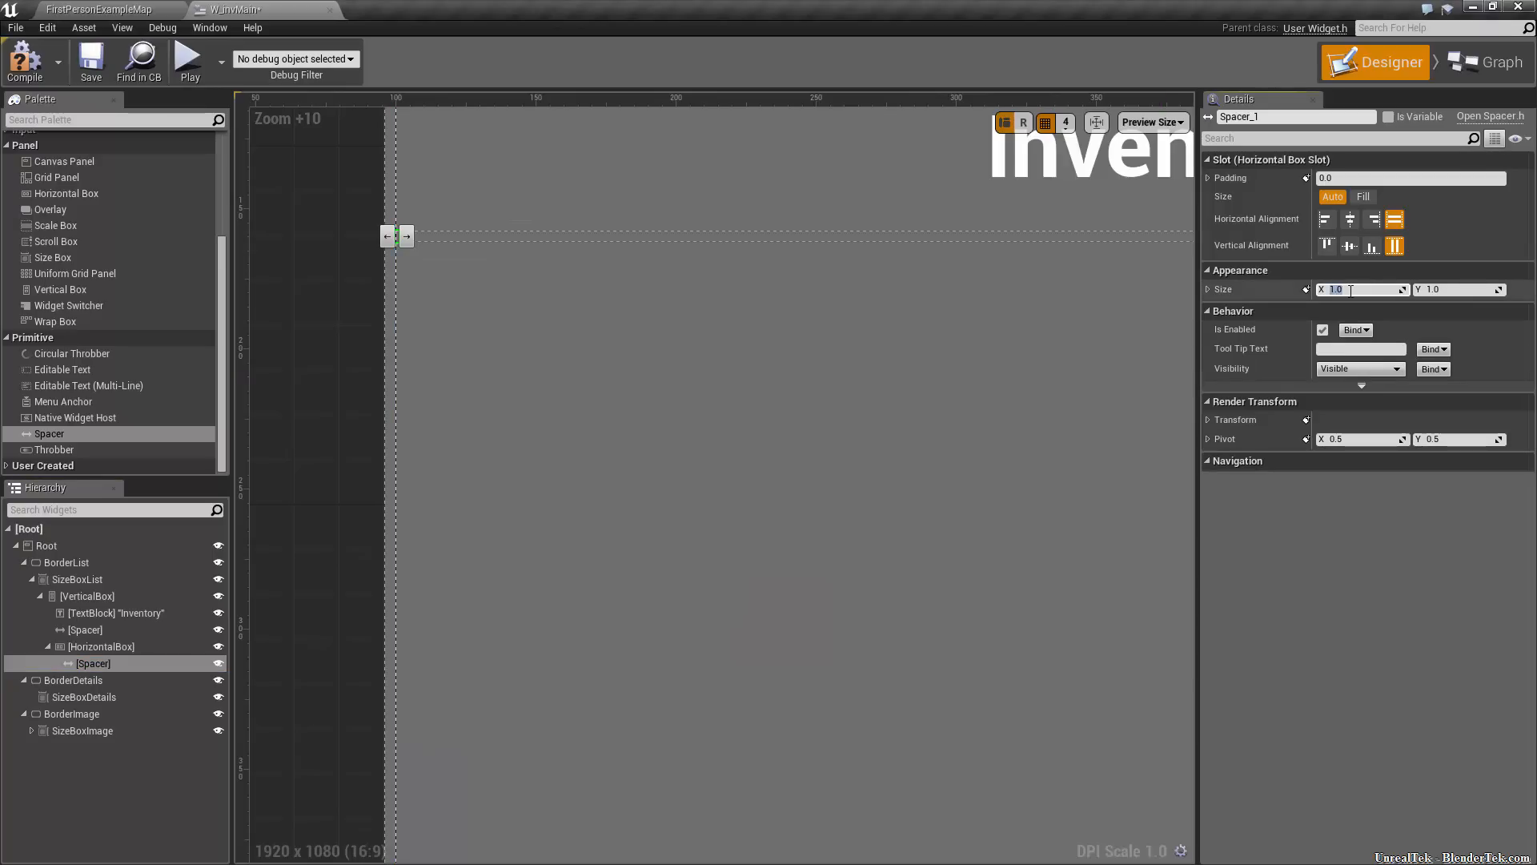
{"action": "type", "text": "10"}
{"action": "key", "text": "Return"}
{"action": "type", "text": "5"}
{"action": "key", "text": "Return"}
{"action": "left_click", "coordinate": [309, 325]}
{"action": "scroll", "coordinate": [374, 283], "scroll_direction": "down", "scroll_amount": 9}
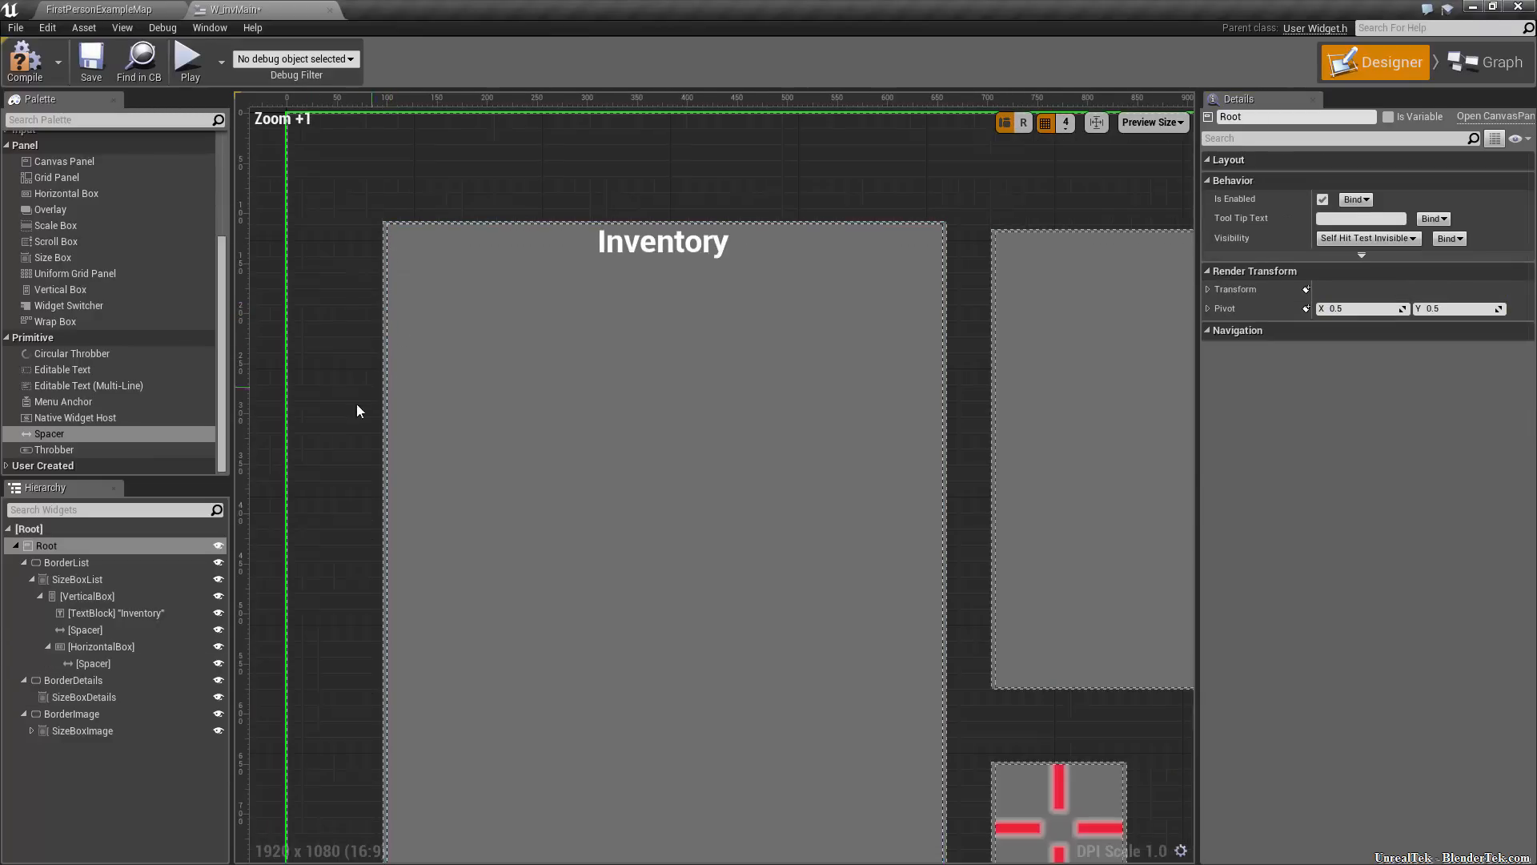
{"action": "left_click", "coordinate": [117, 663]}
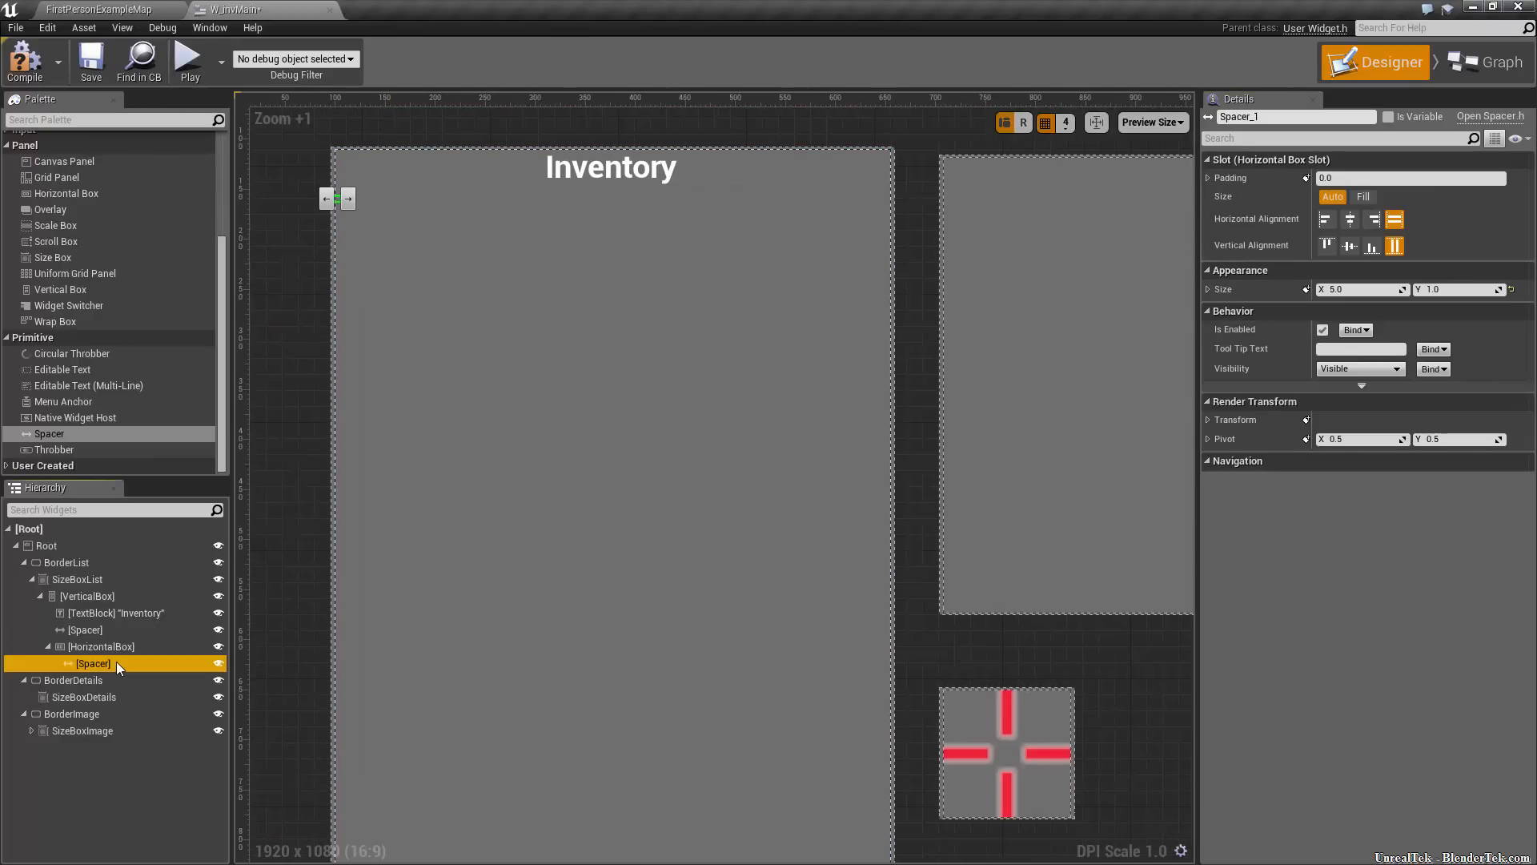
Add a Border after the Spacer inside the Horizontal Box and select it in the widget hierarchy
{"action": "scroll", "coordinate": [109, 227], "scroll_direction": "up", "scroll_amount": 5}
{"action": "left_click_drag", "start_coordinate": [70, 152], "coordinate": [94, 736]}
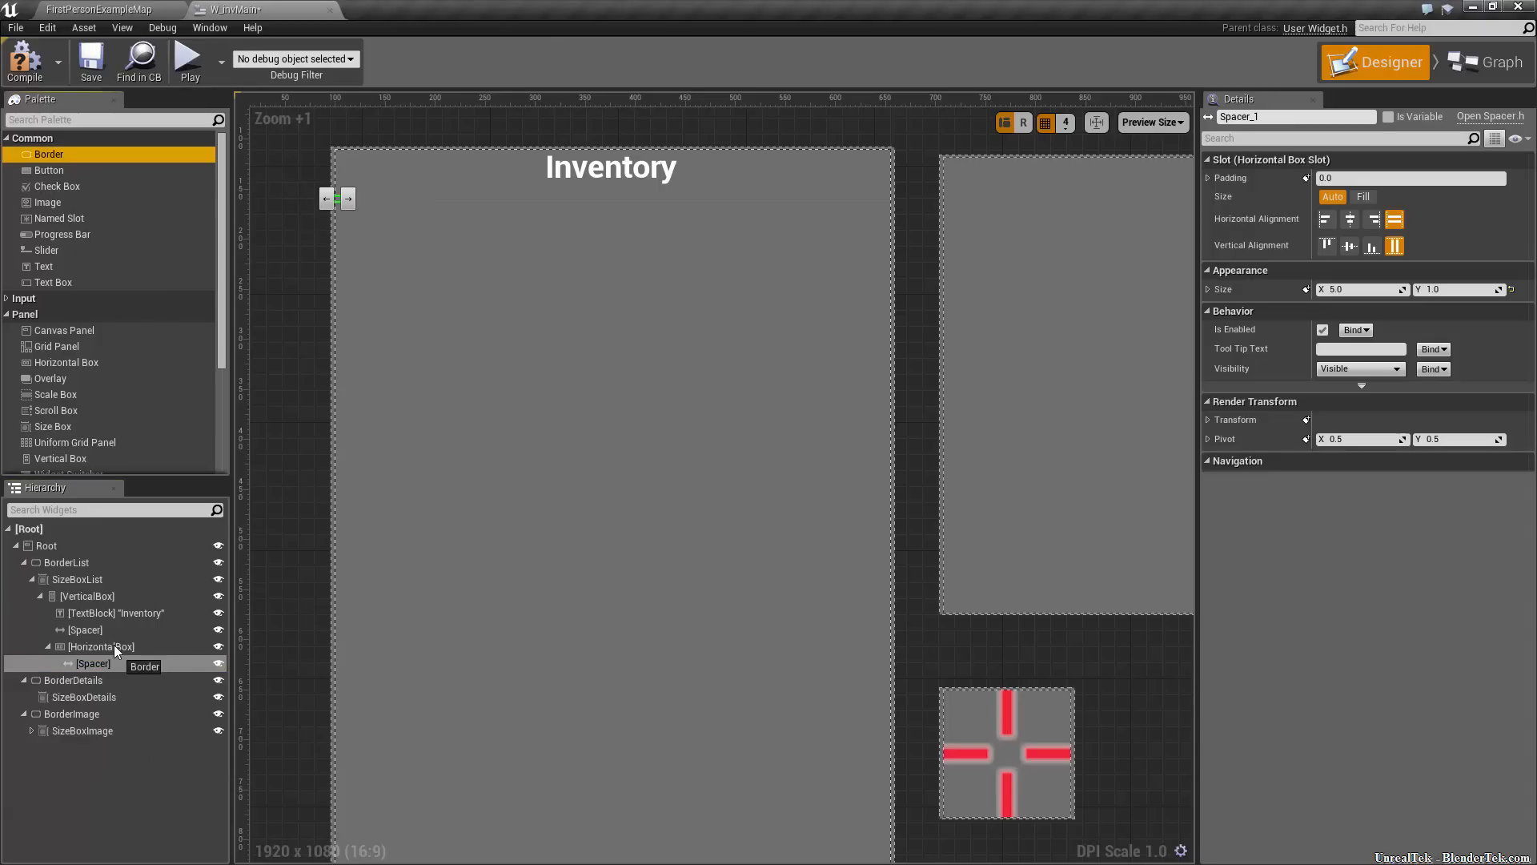
{"action": "left_click_drag", "start_coordinate": [111, 652], "coordinate": [113, 658]}
{"action": "left_click", "coordinate": [101, 680]}
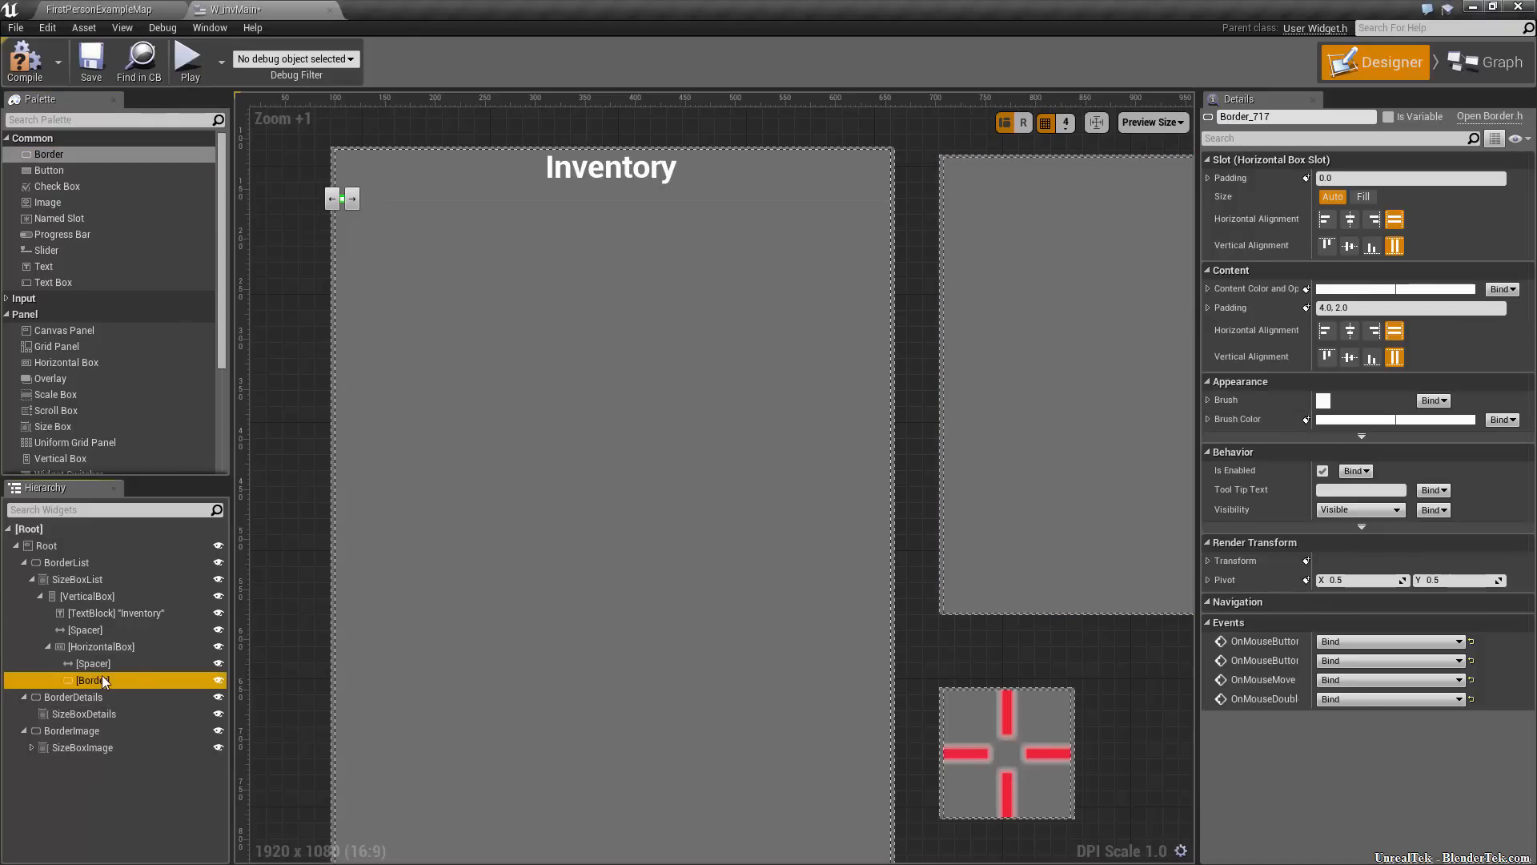
Set the brush color of the Border in the Horizontal Box to hex 060606FF
{"action": "left_click", "coordinate": [1337, 421]}
{"action": "left_click", "coordinate": [1400, 746]}
{"action": "type", "text": "080808ff"}
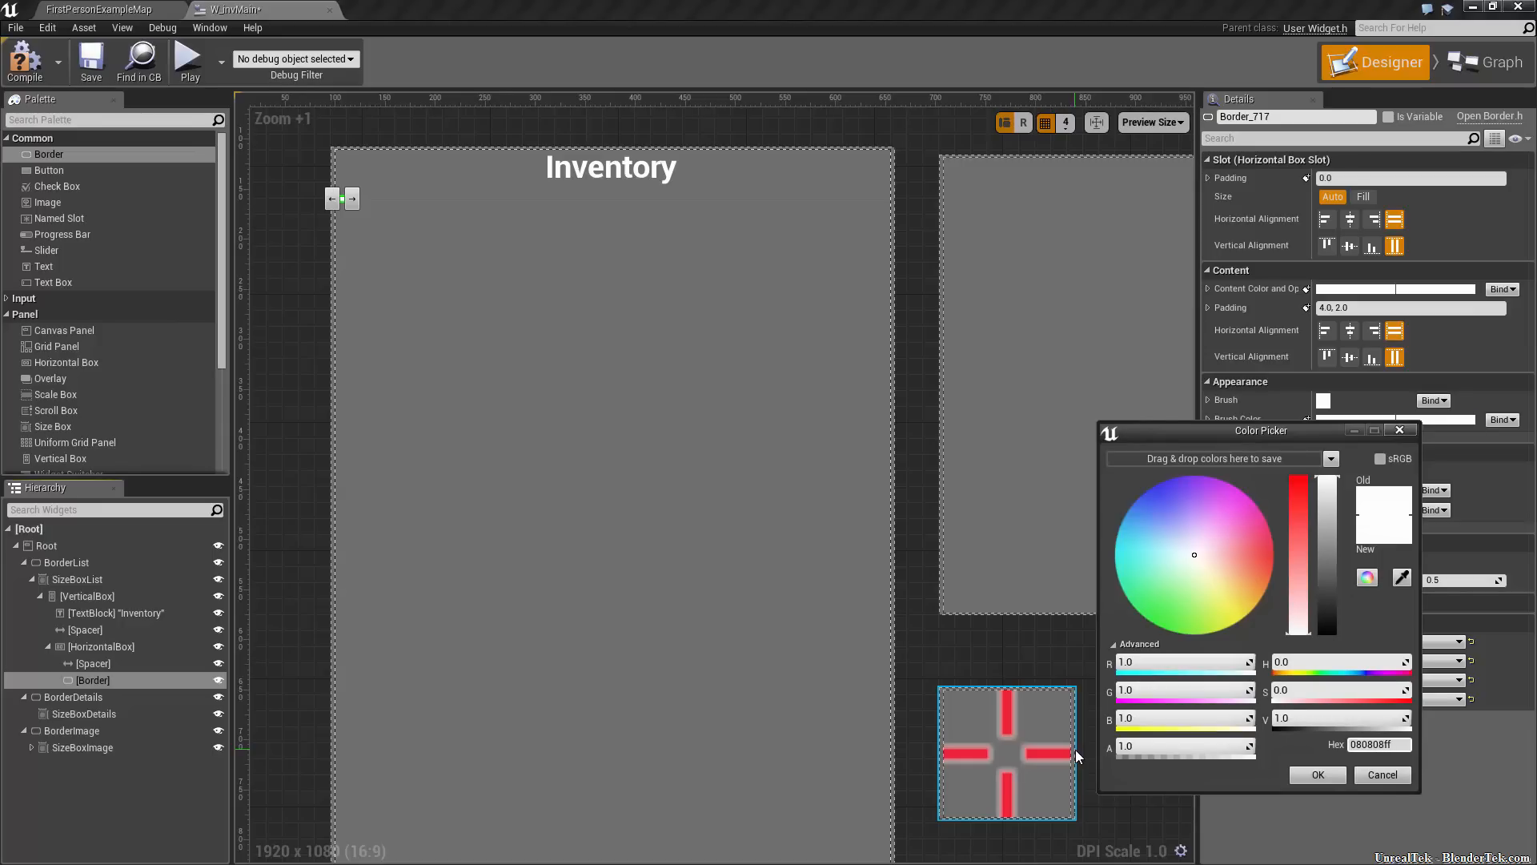
{"action": "key", "text": "Return"}
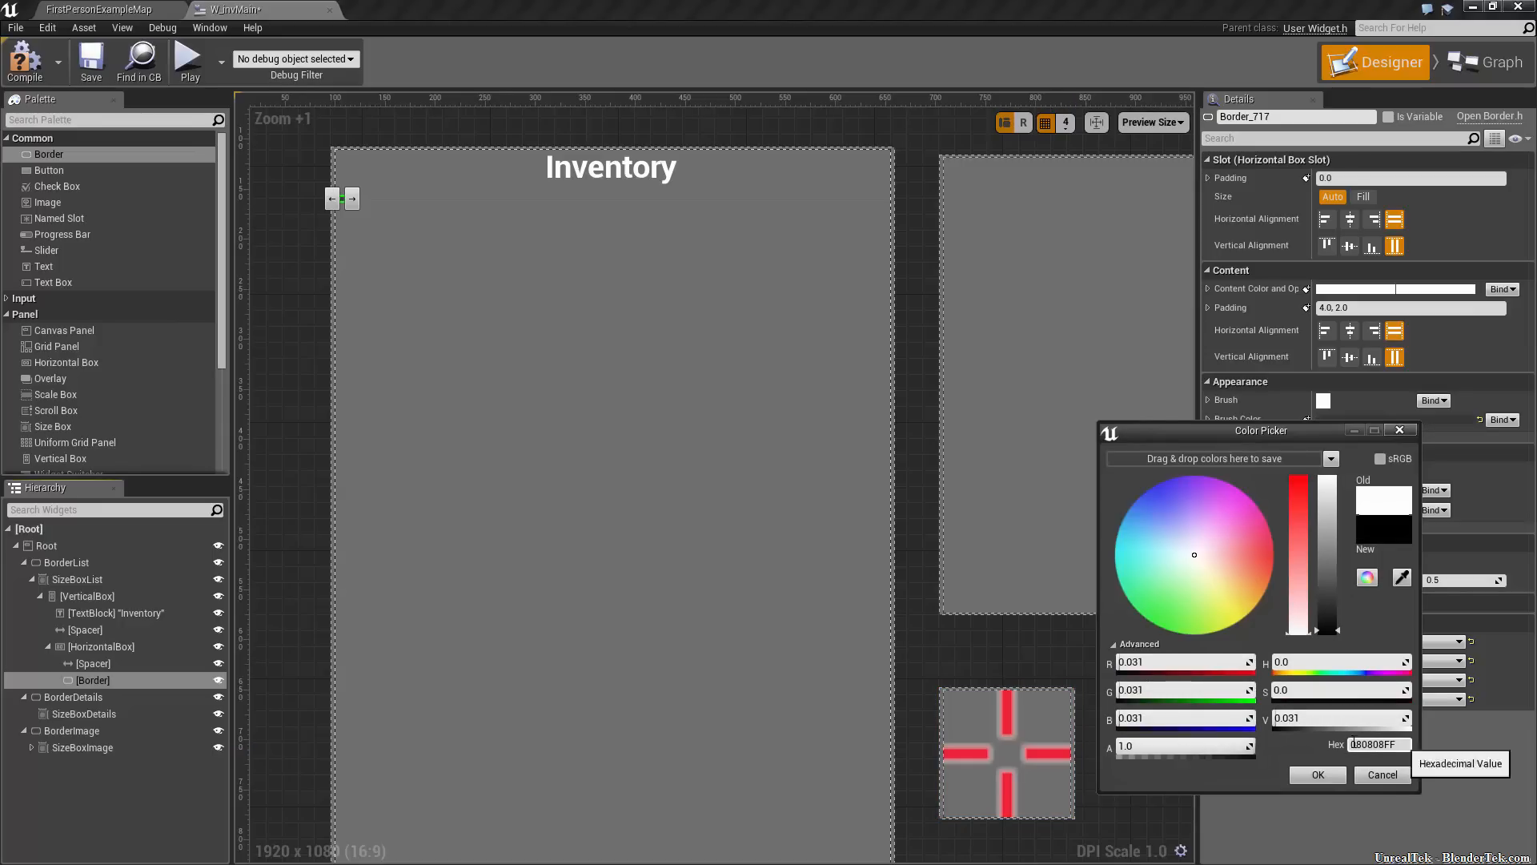
{"action": "type", "text": "060606ff"}
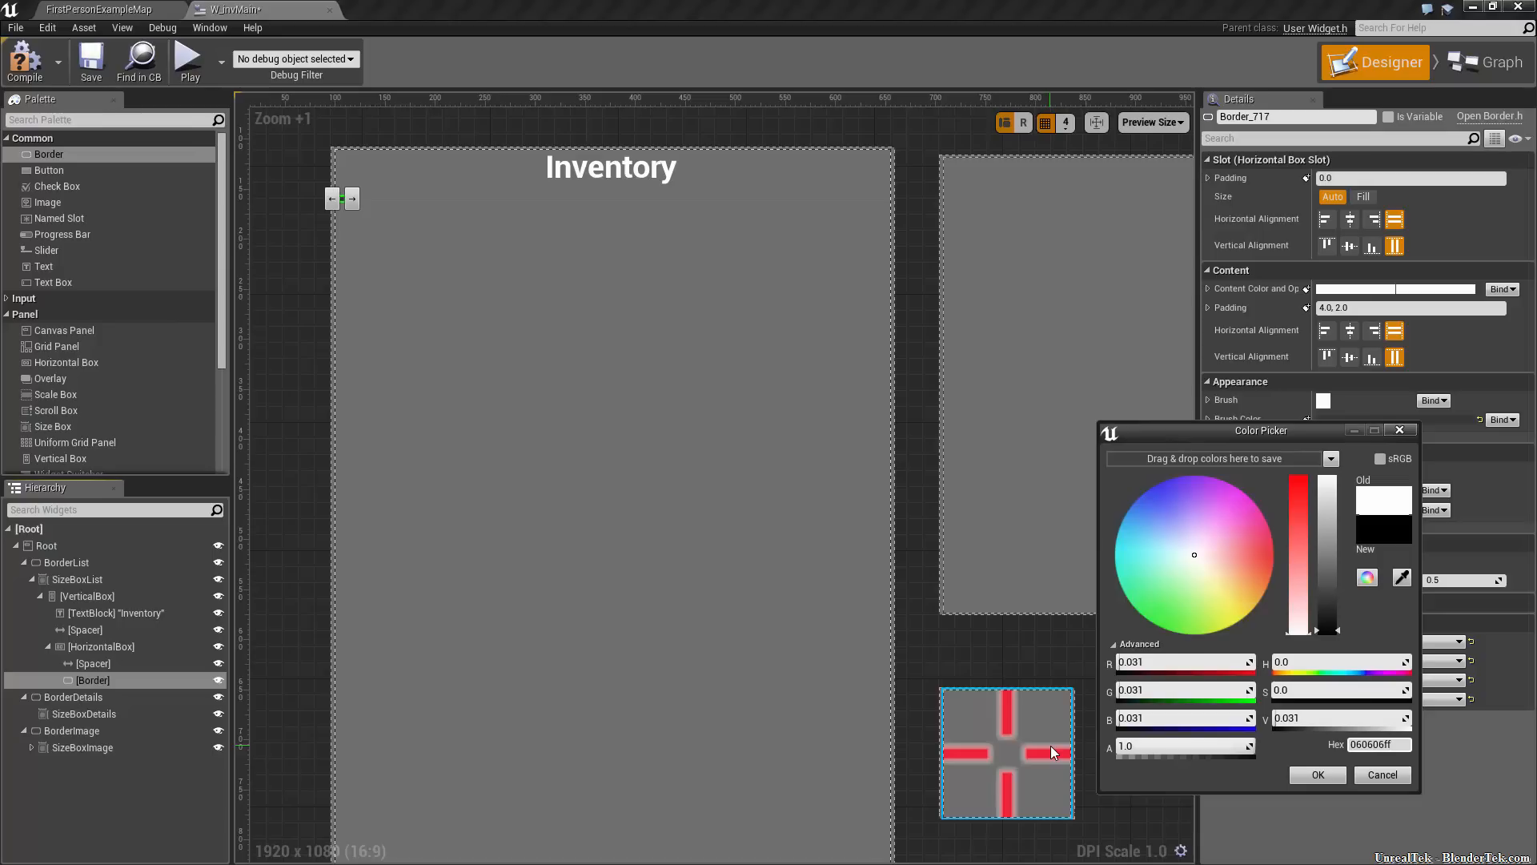
{"action": "key", "text": "Return"}
{"action": "left_click", "coordinate": [1317, 774]}
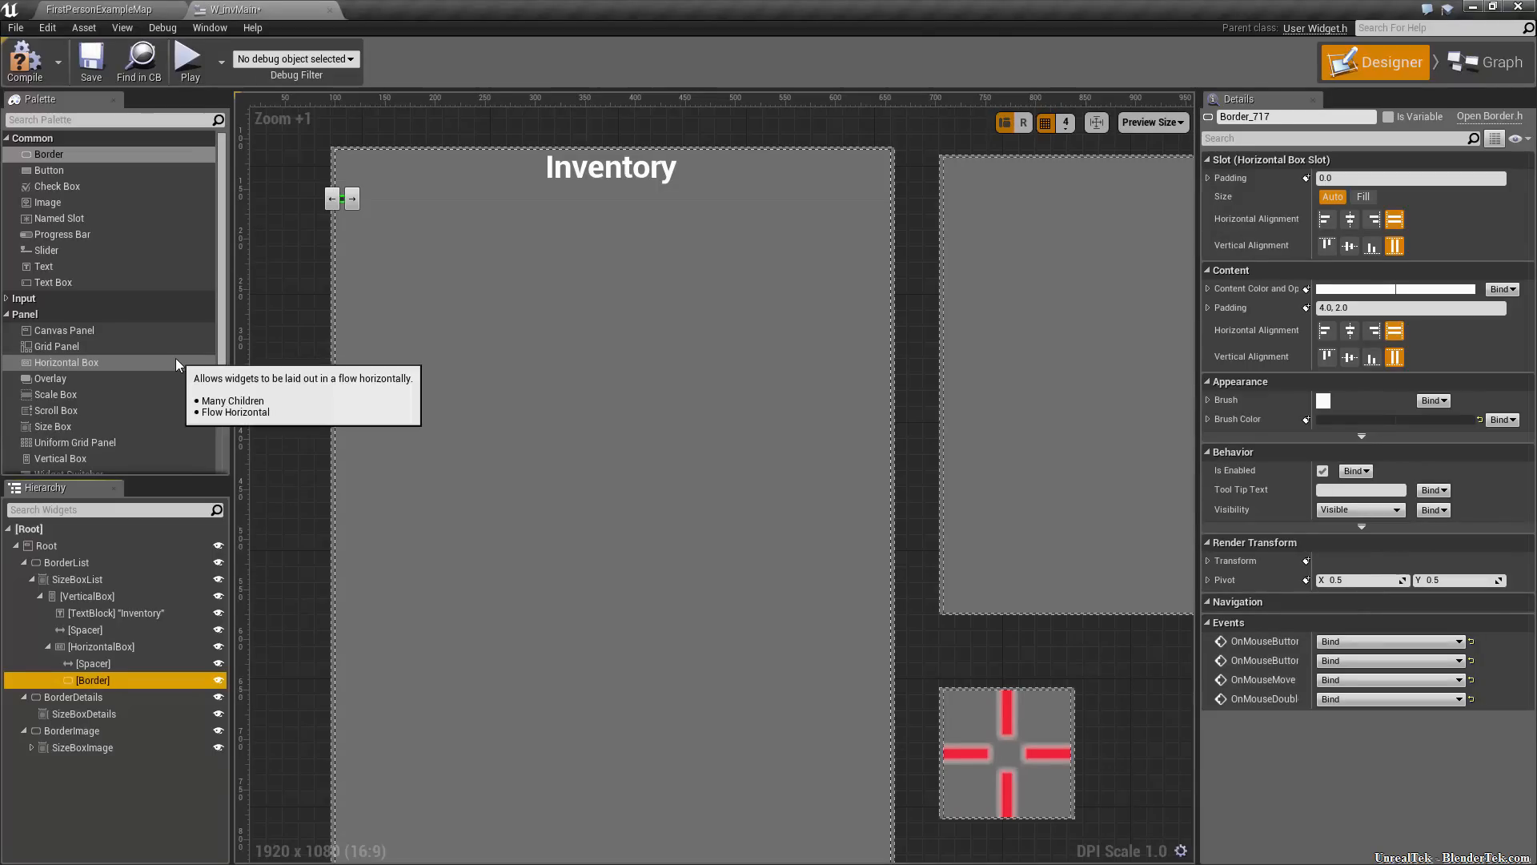
Add a Scroll Box after the Border inside the Horizontal Box and select it
{"action": "scroll", "coordinate": [176, 358], "scroll_direction": "down", "scroll_amount": 3}
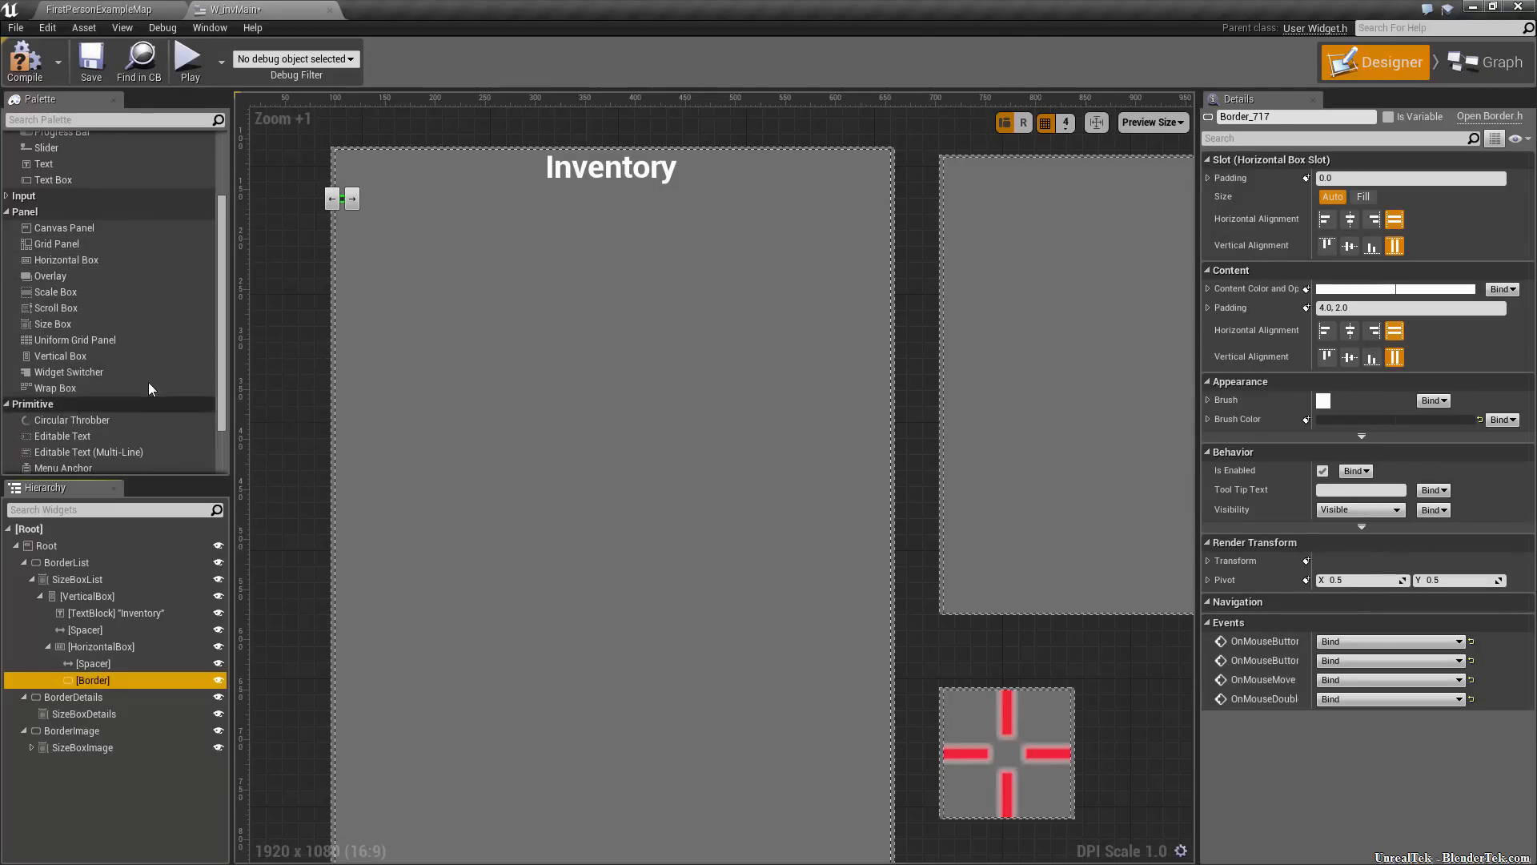
{"action": "left_click", "coordinate": [40, 305]}
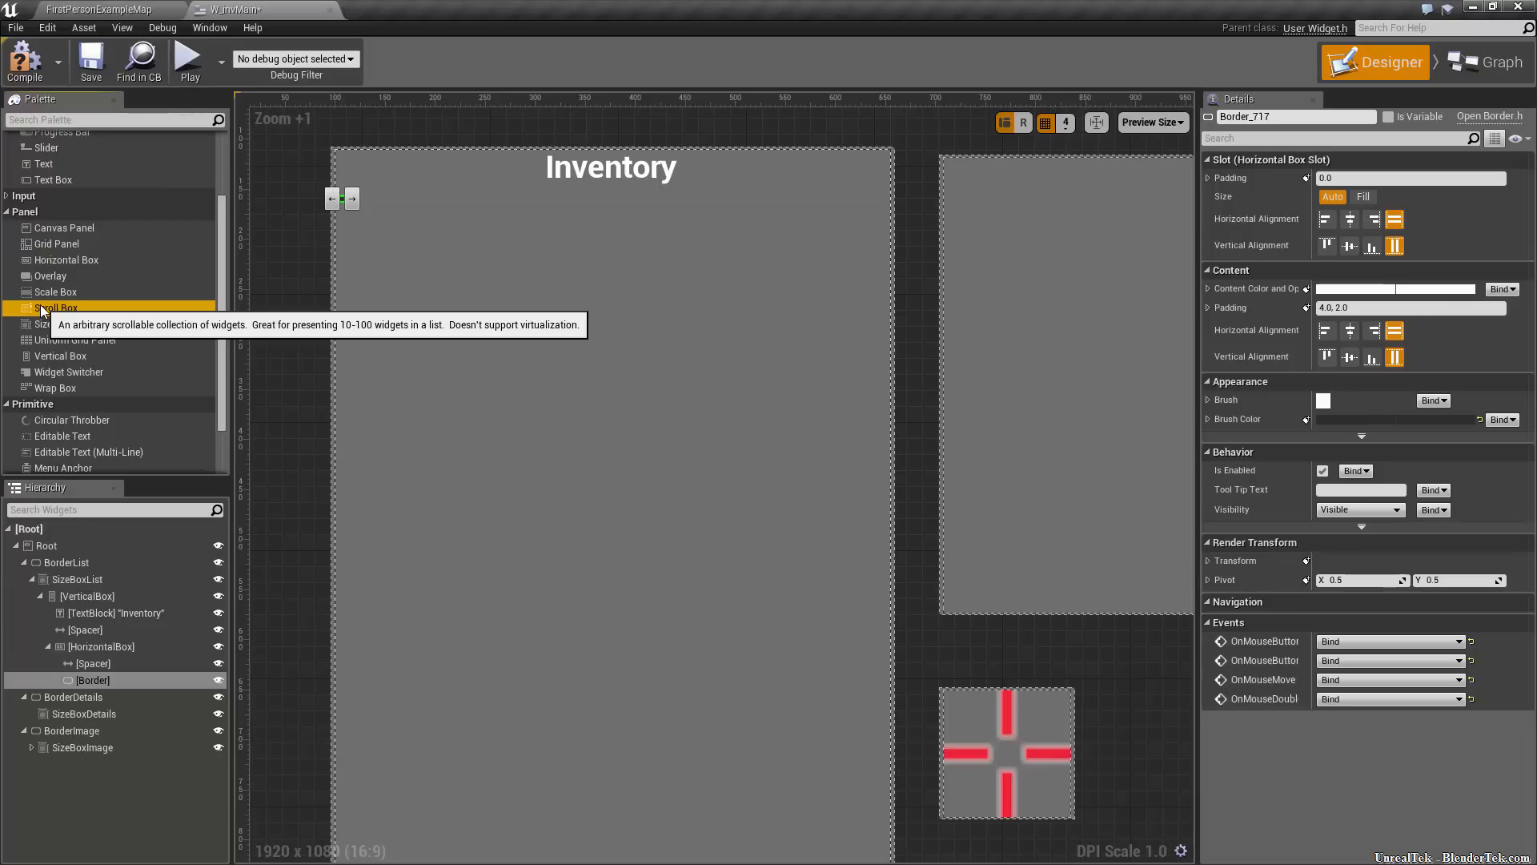
{"action": "left_click_drag", "start_coordinate": [40, 313], "coordinate": [100, 654]}
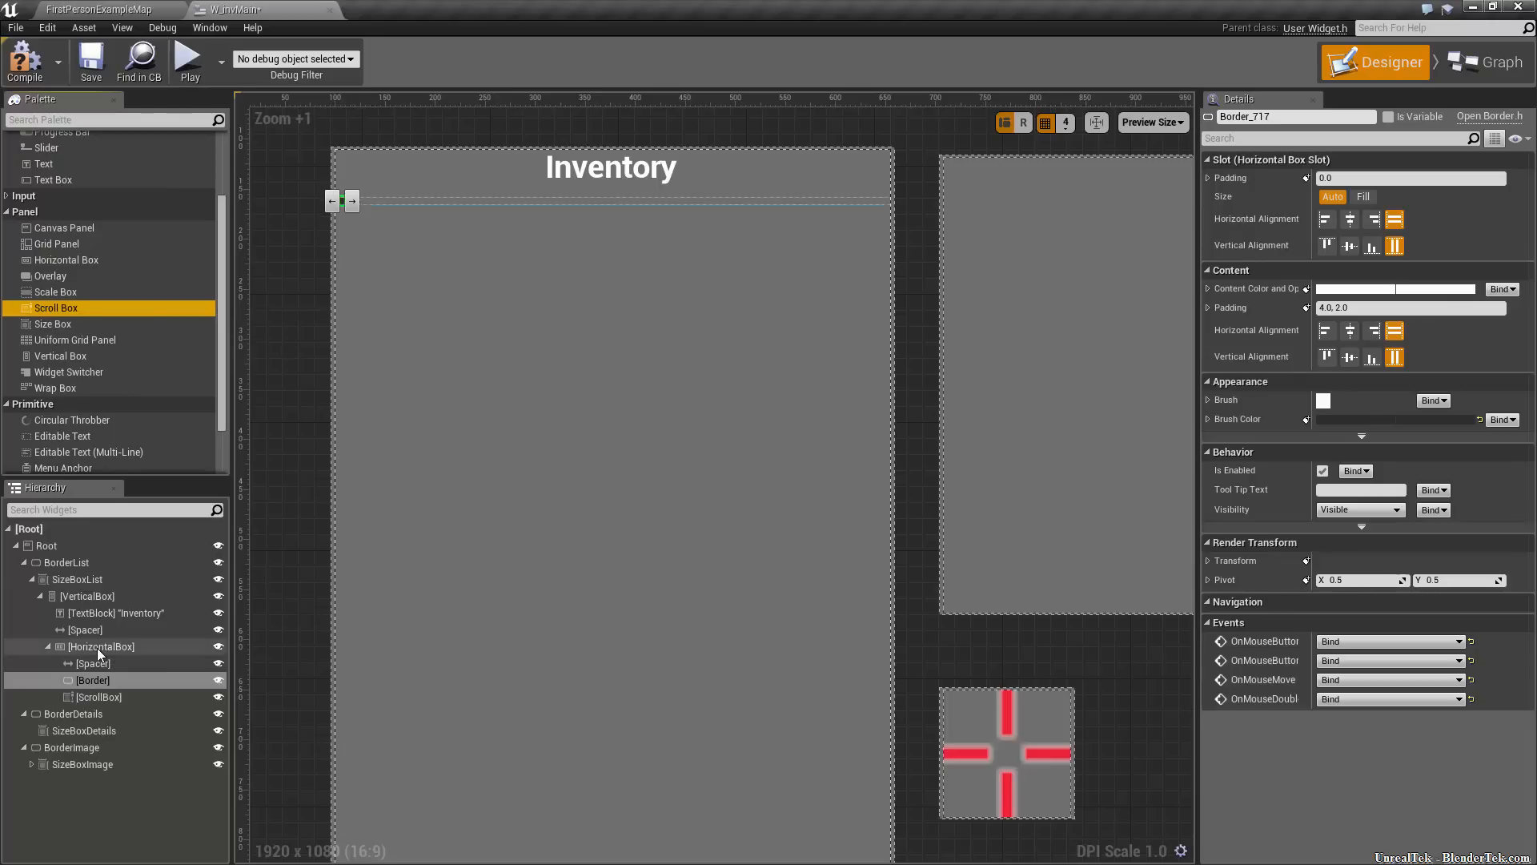
{"action": "left_click", "coordinate": [98, 697]}
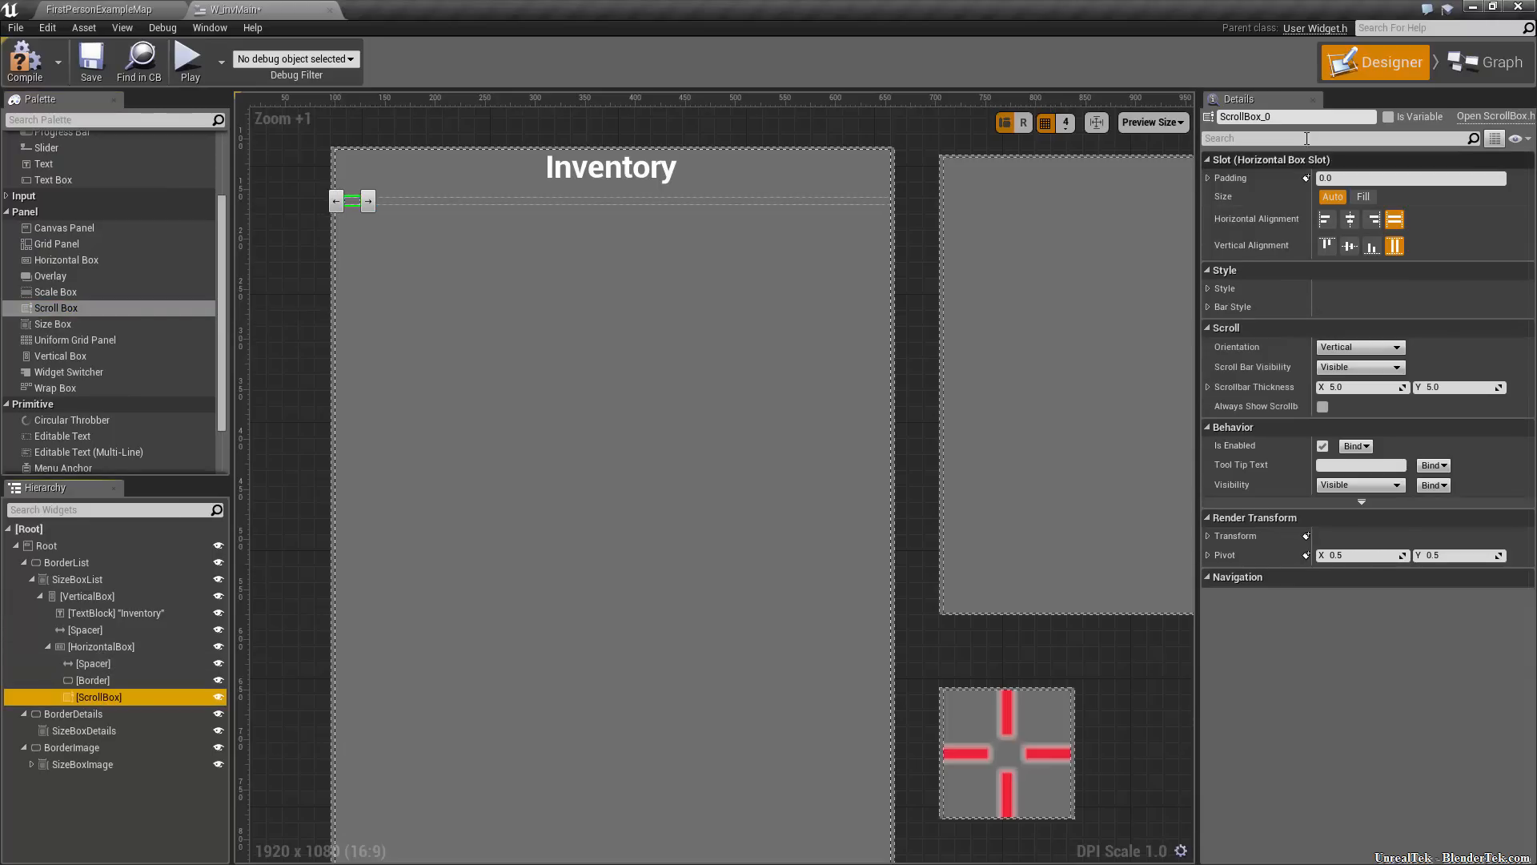
Rename the Scroll Box as ScrollBoxInventoryList and make it a variable
{"action": "left_click", "coordinate": [1290, 116]}
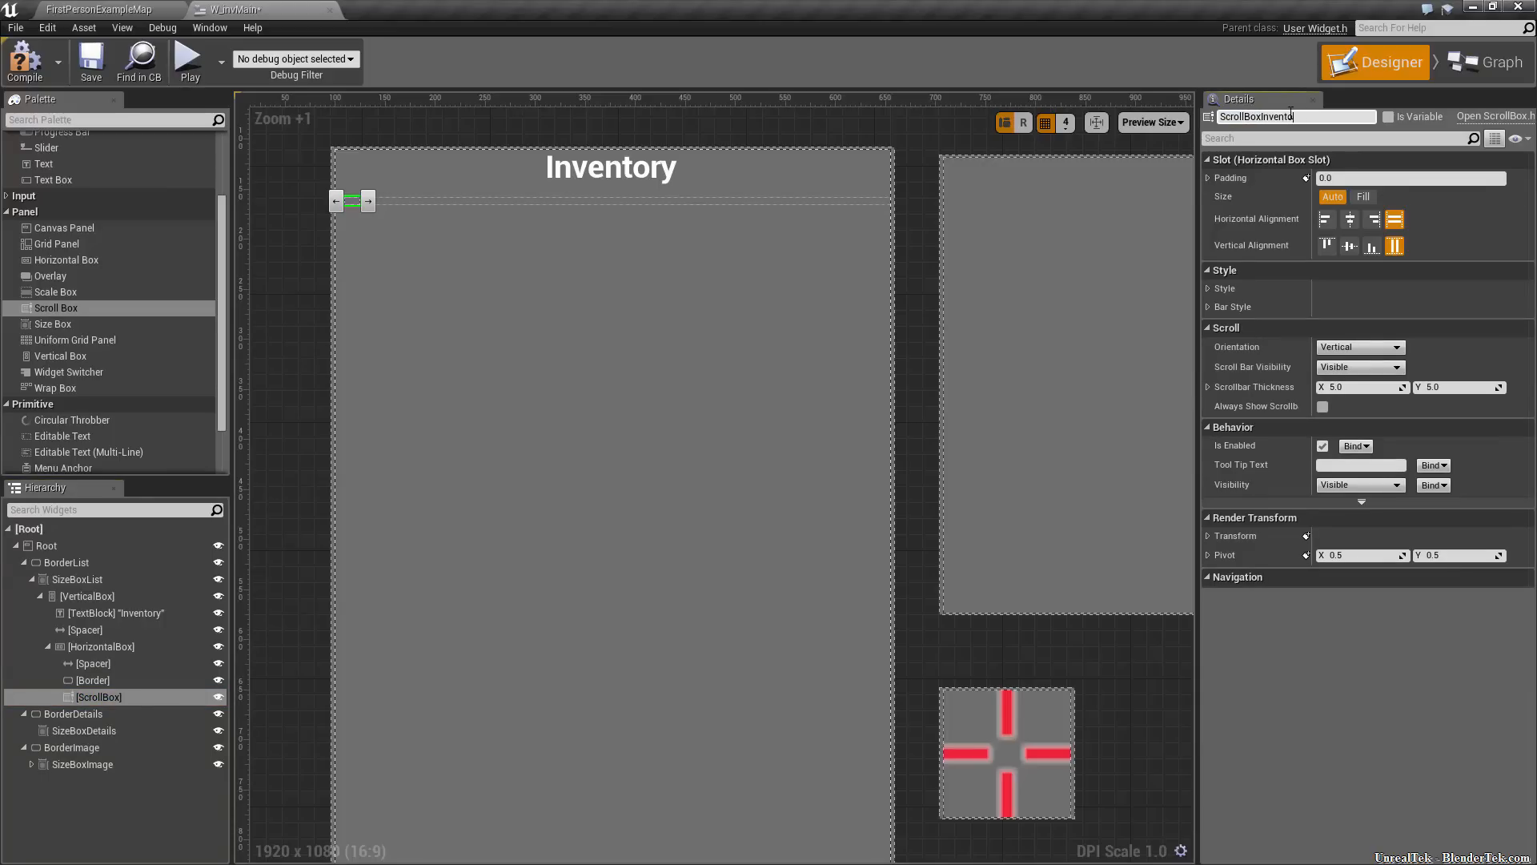
{"action": "key", "text": "Return"}
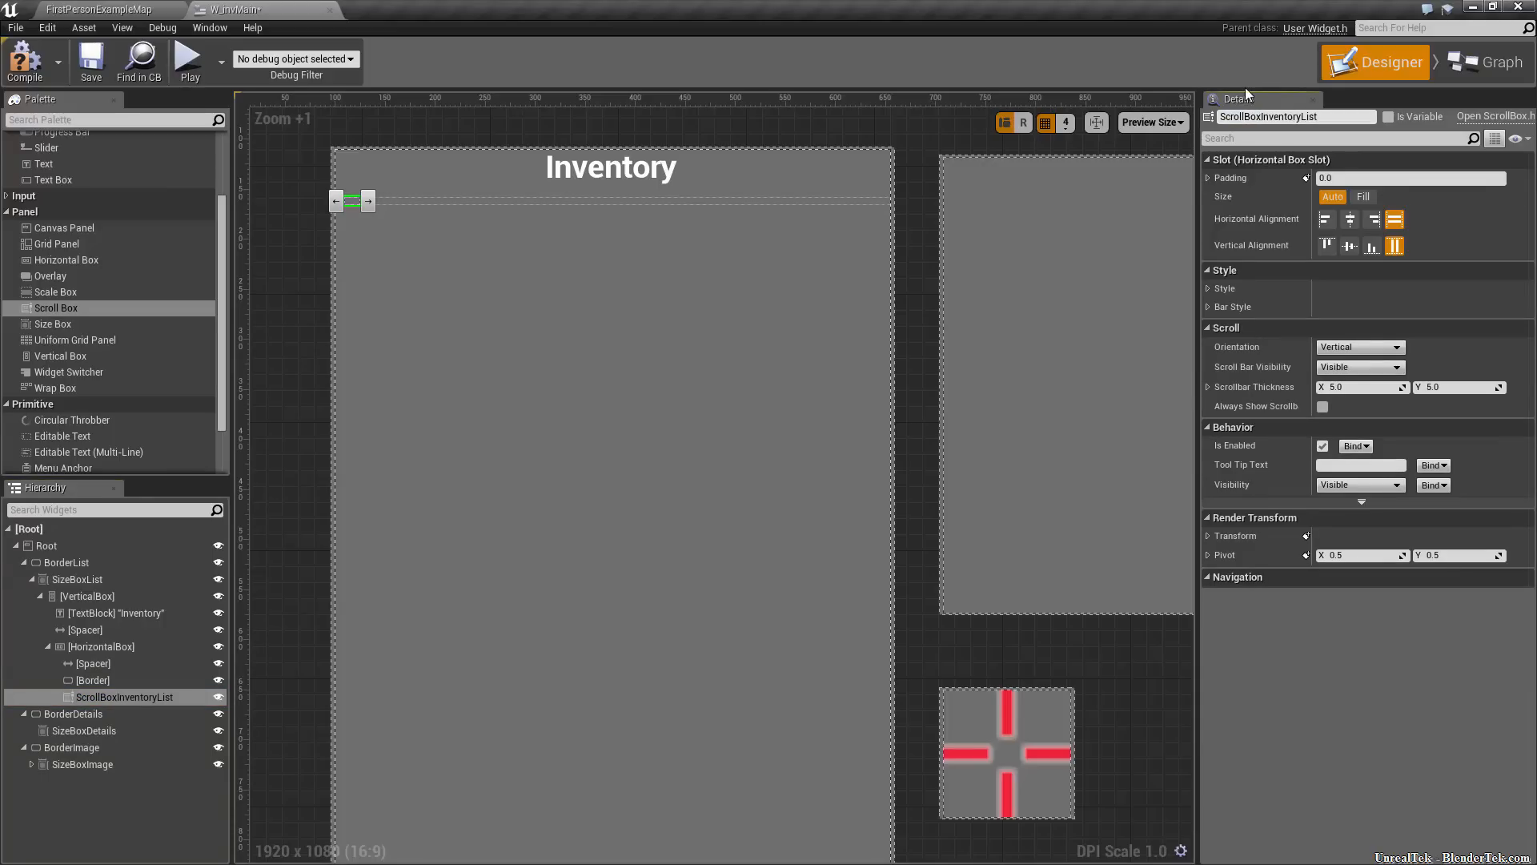
{"action": "left_click", "coordinate": [1387, 117]}
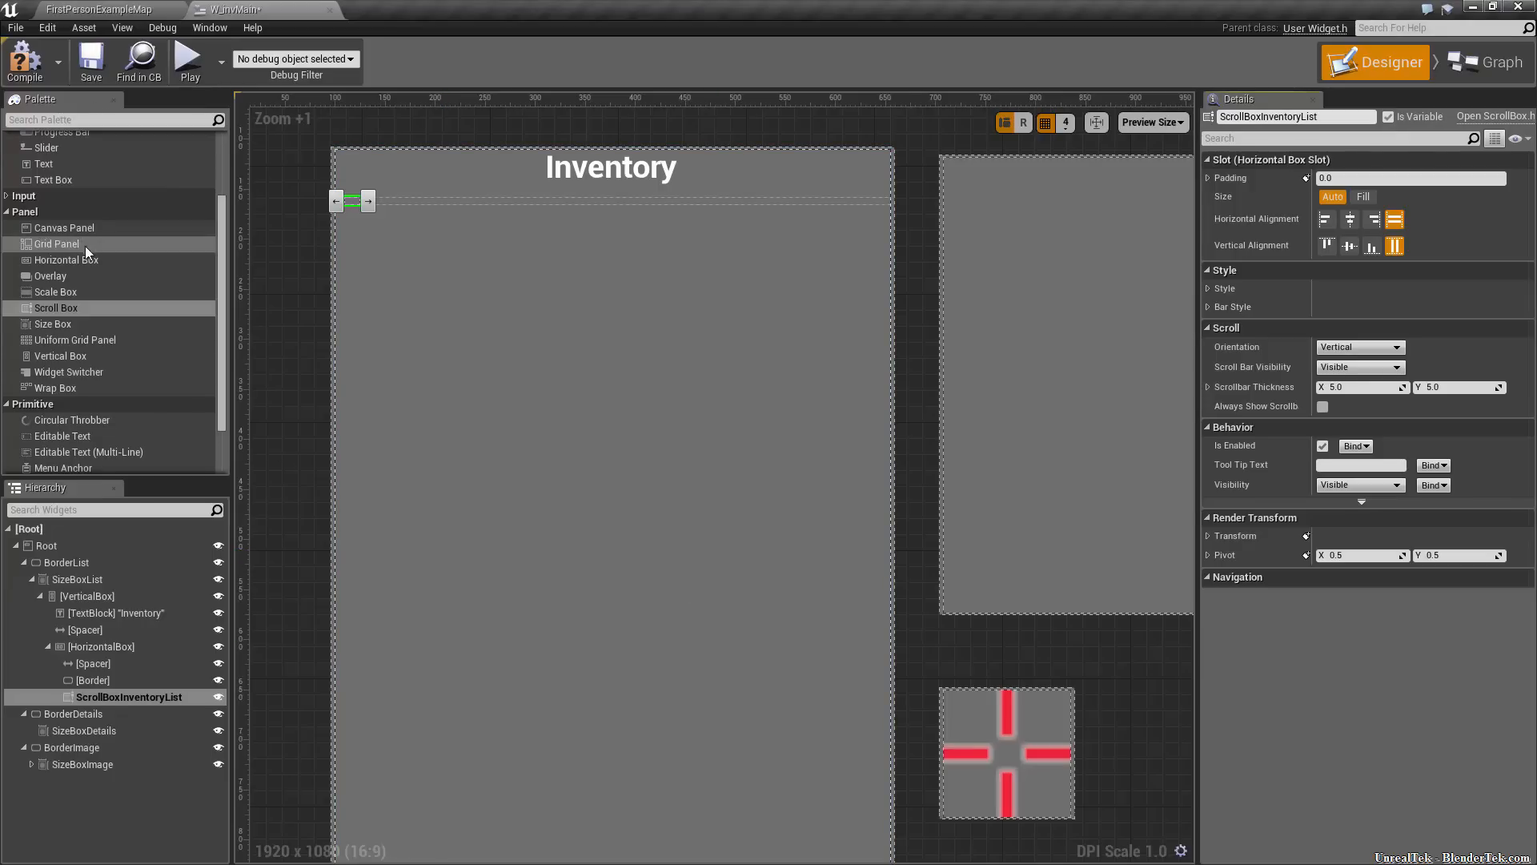
Add a second Spacer after ScrollBoxInventoryList in the Horizontal Box and set its X size to 5
{"action": "scroll", "coordinate": [88, 256], "scroll_direction": "down", "scroll_amount": 2}
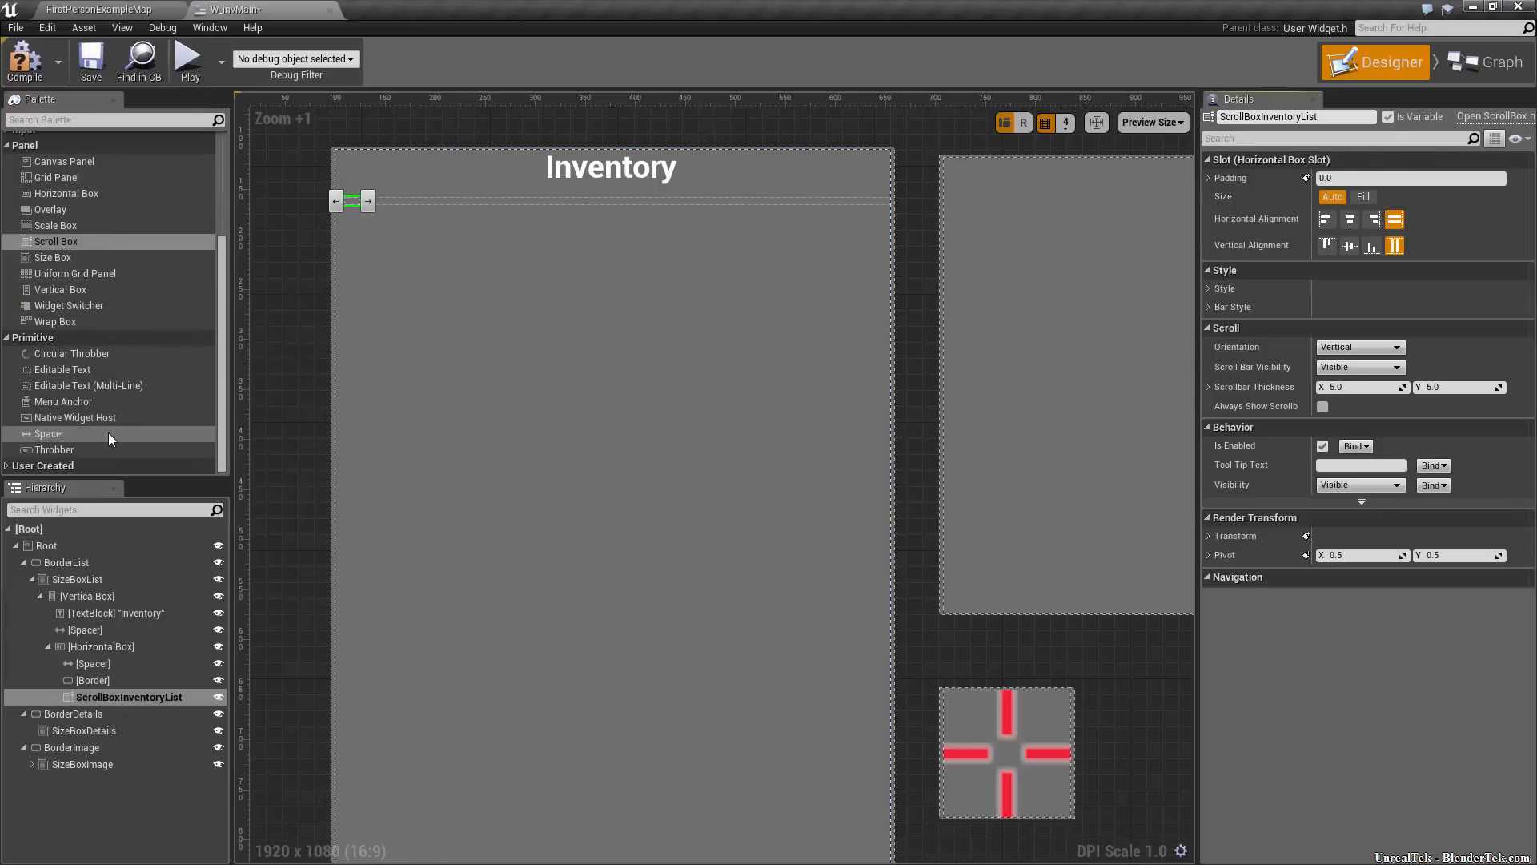
{"action": "left_click_drag", "start_coordinate": [79, 427], "coordinate": [126, 650]}
{"action": "left_click", "coordinate": [99, 718]}
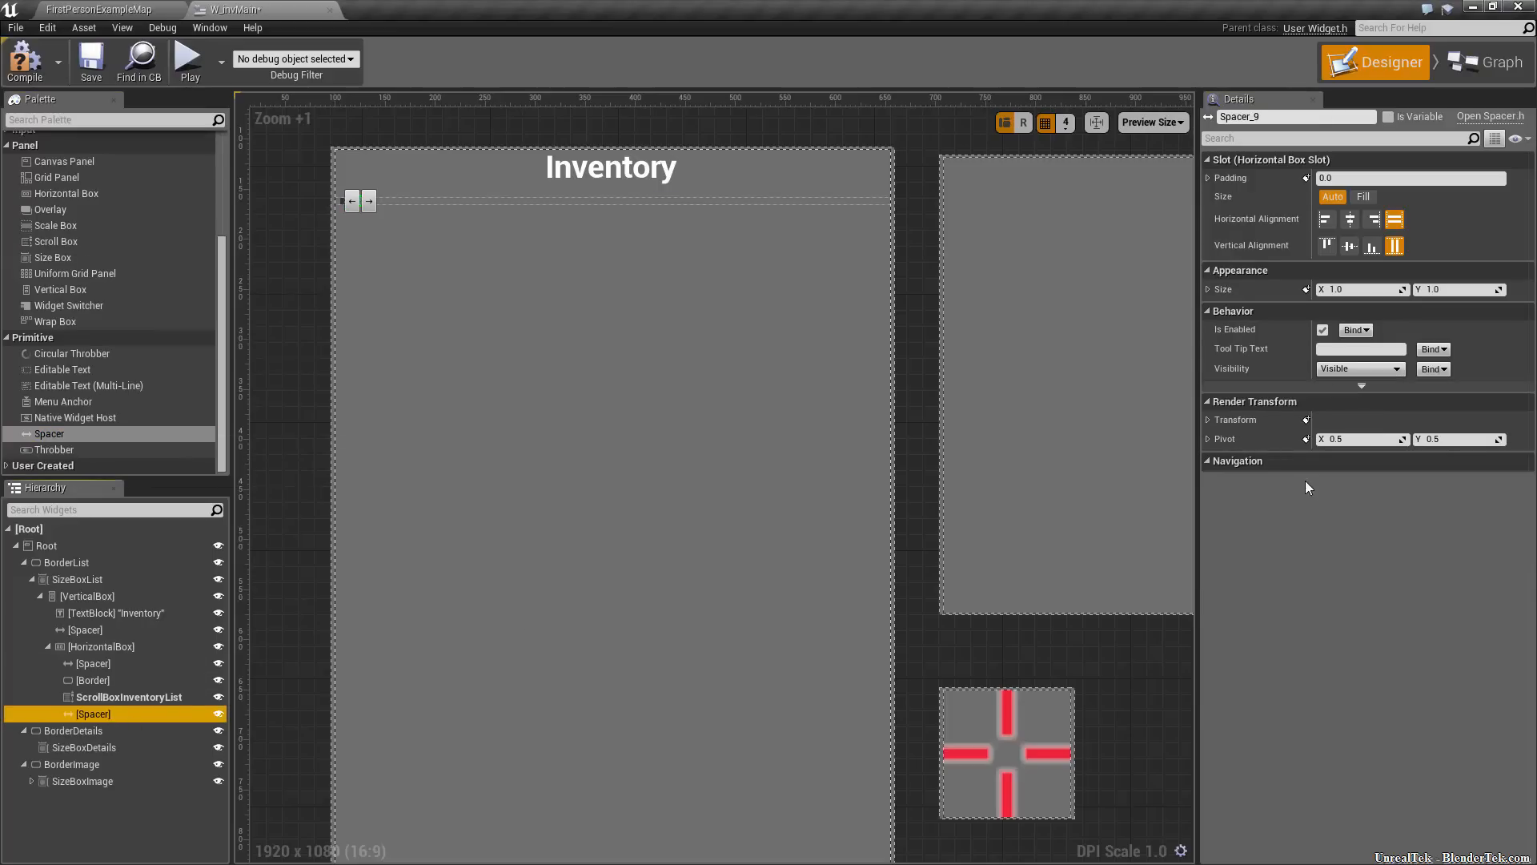
{"action": "left_click", "coordinate": [1347, 291]}
{"action": "type", "text": "5"}
{"action": "key", "text": "Return"}
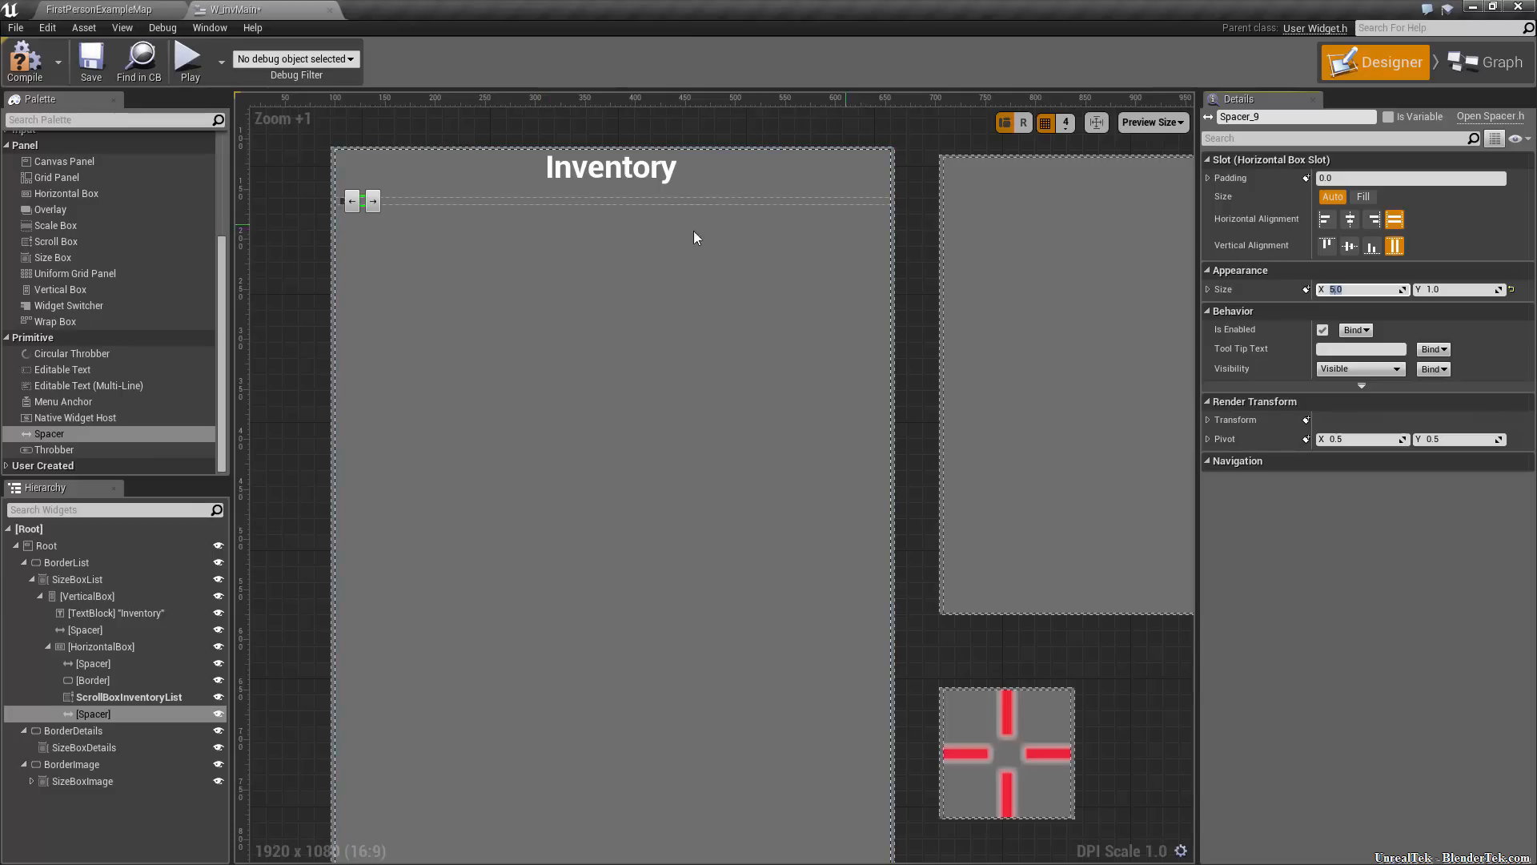
Set the slot size to Fill for both the Border and its parent Horizontal Box
{"action": "left_click", "coordinate": [131, 698]}
{"action": "left_click", "coordinate": [128, 680]}
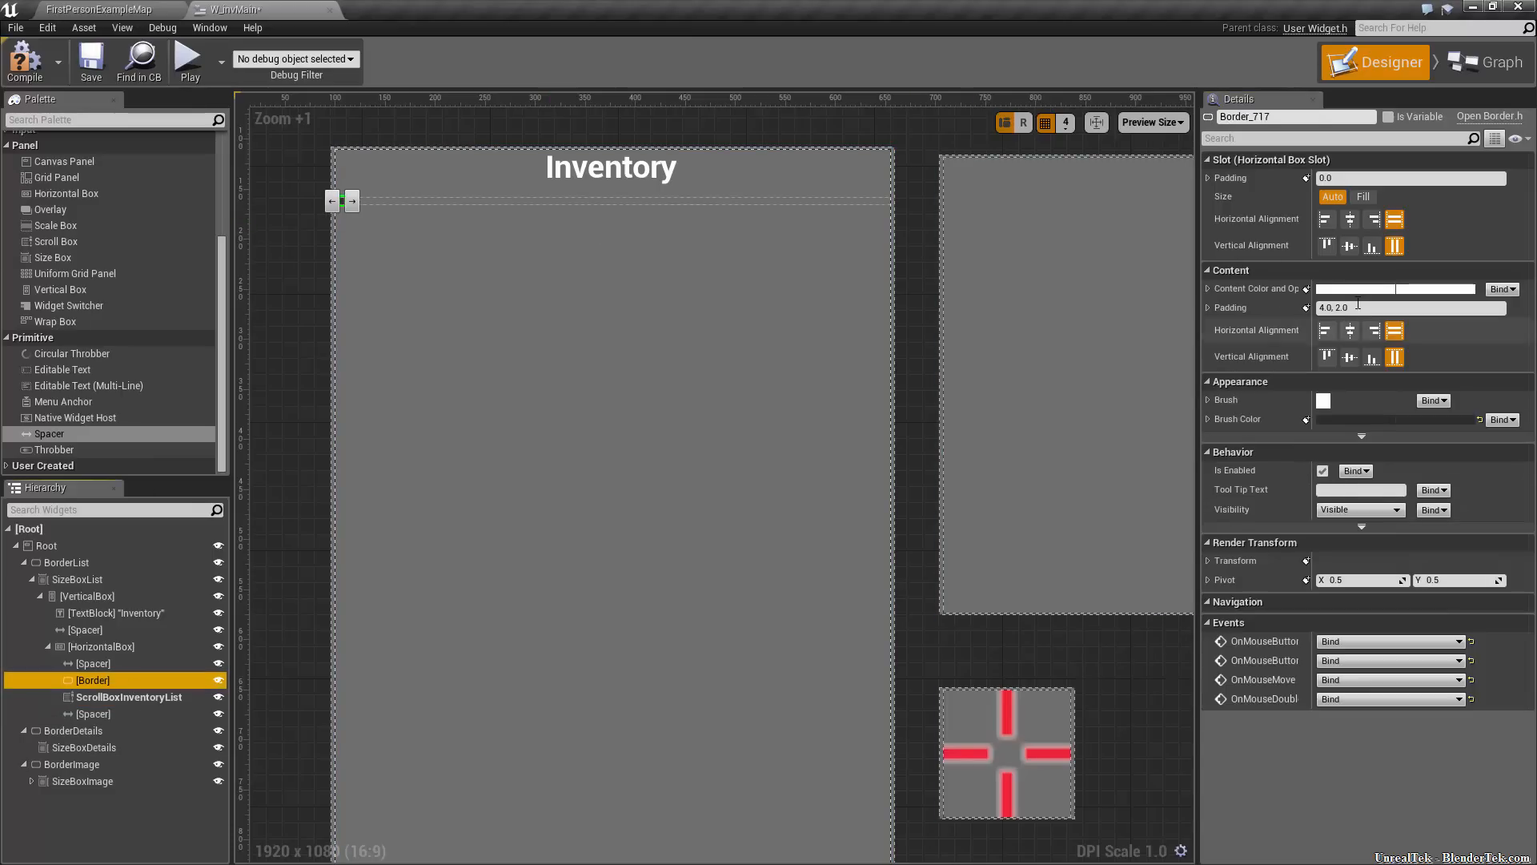
{"action": "left_click", "coordinate": [1364, 197]}
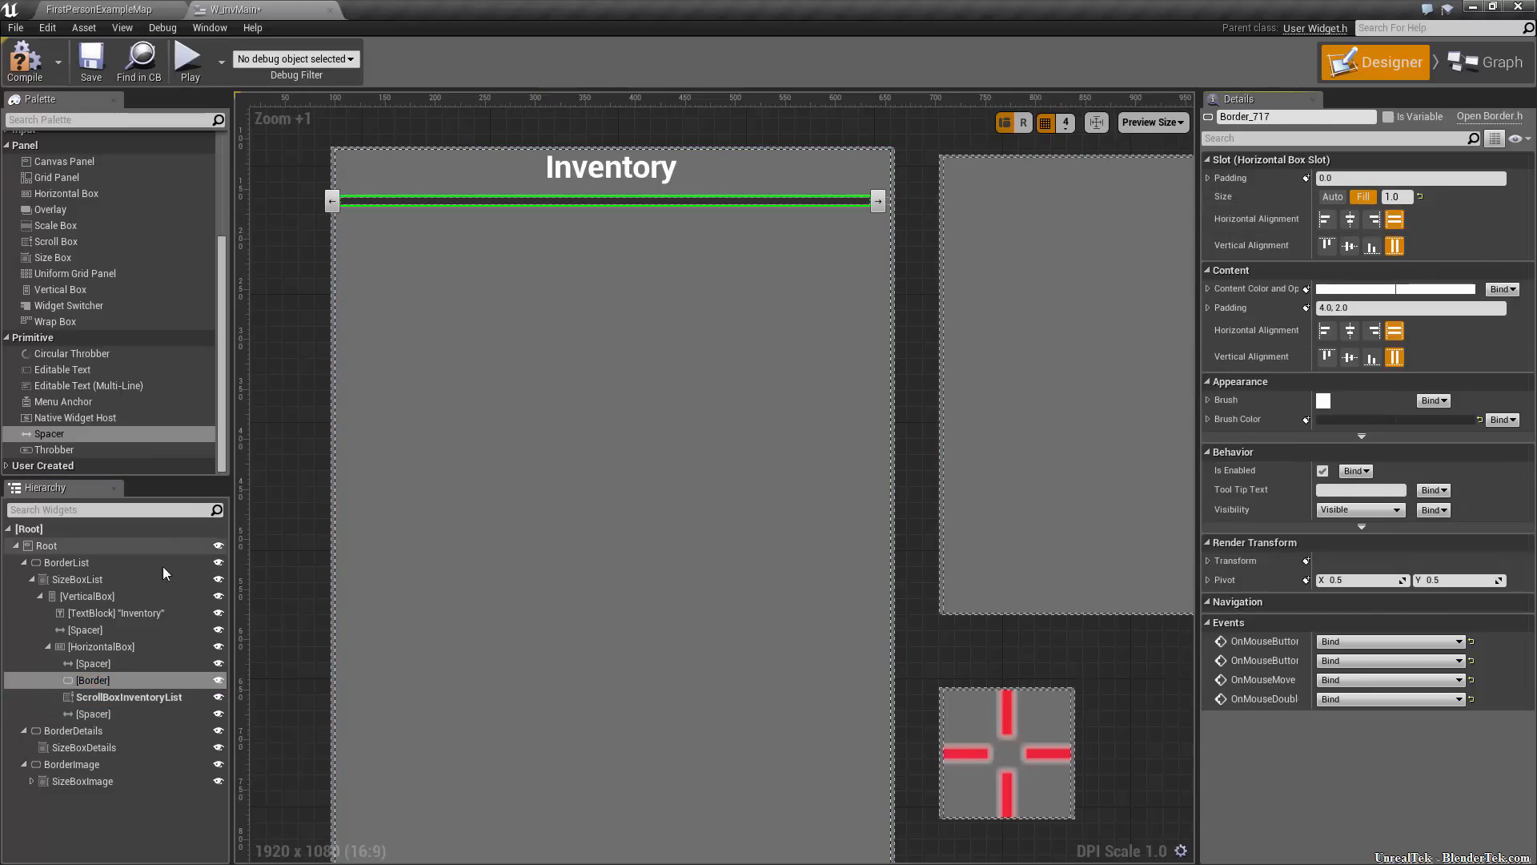
{"action": "left_click", "coordinate": [101, 646]}
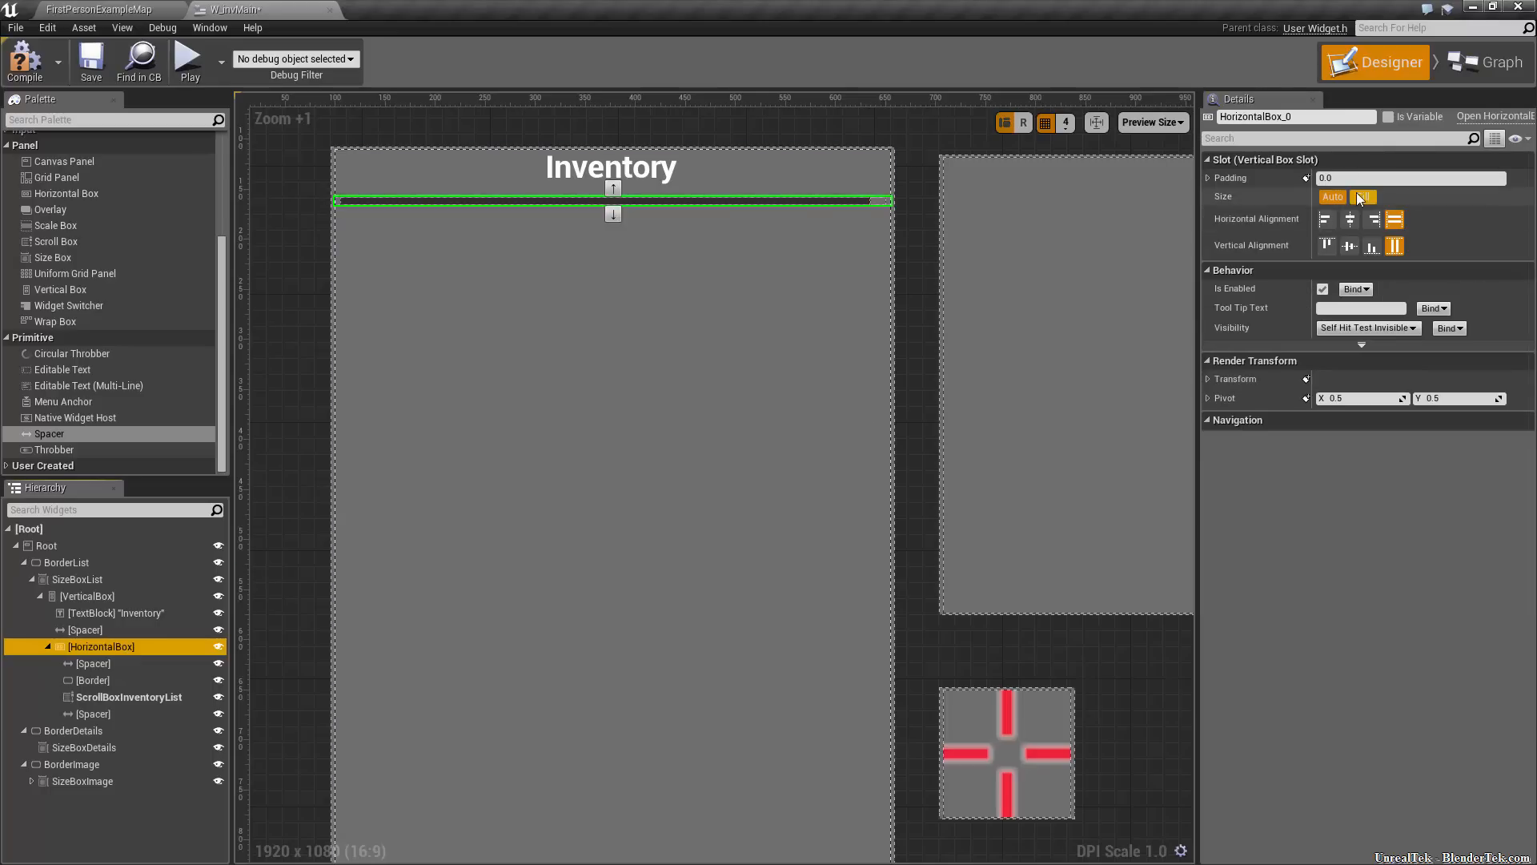
{"action": "left_click", "coordinate": [1363, 196]}
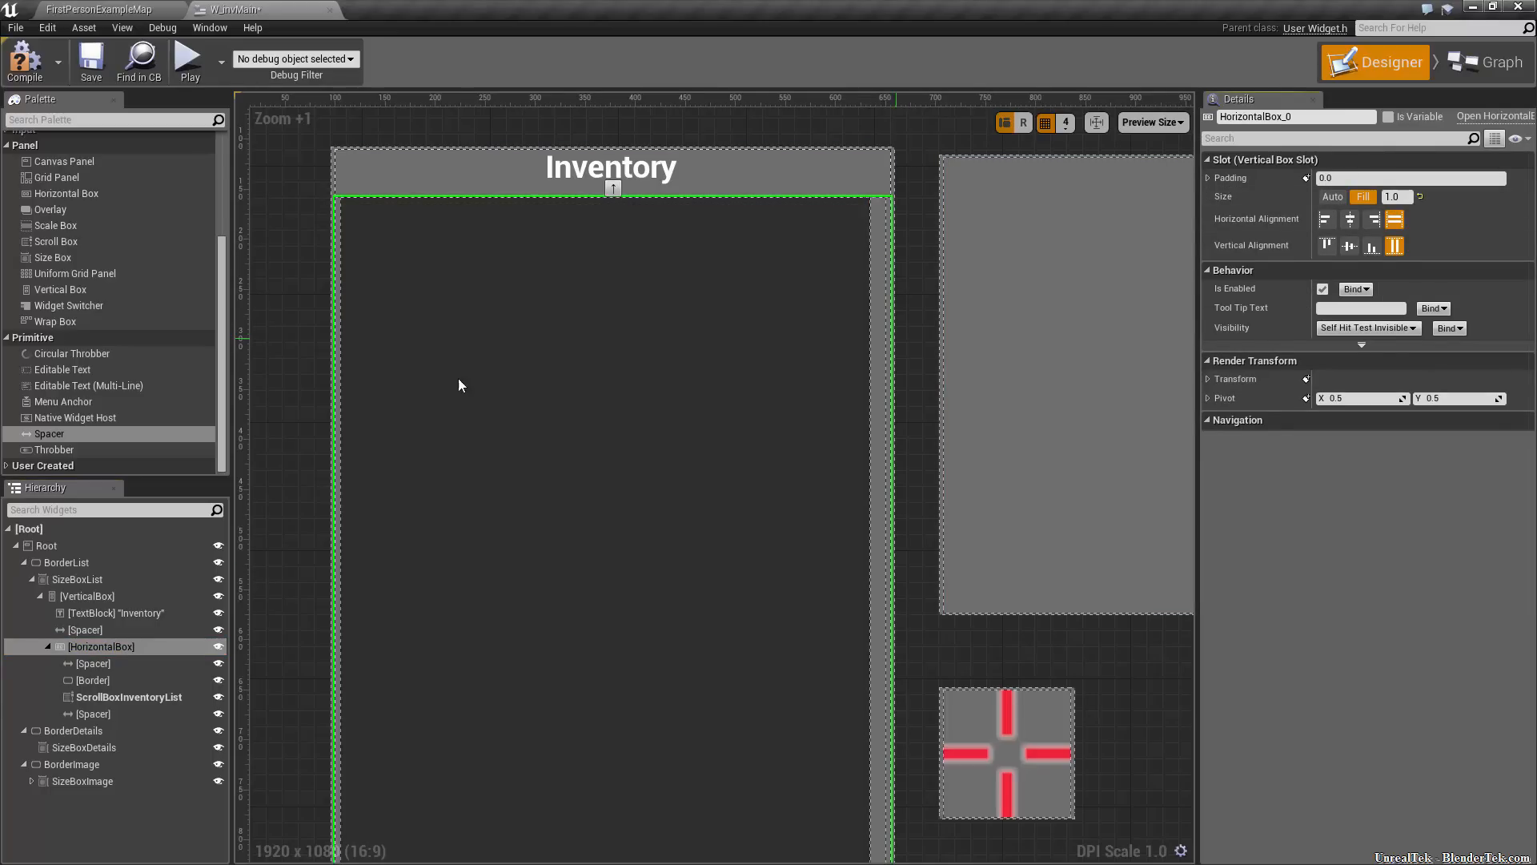
Set ScrollBoxInventoryList's slot size to Fill and nest the scroll box inside the Border
{"action": "left_click", "coordinate": [148, 697]}
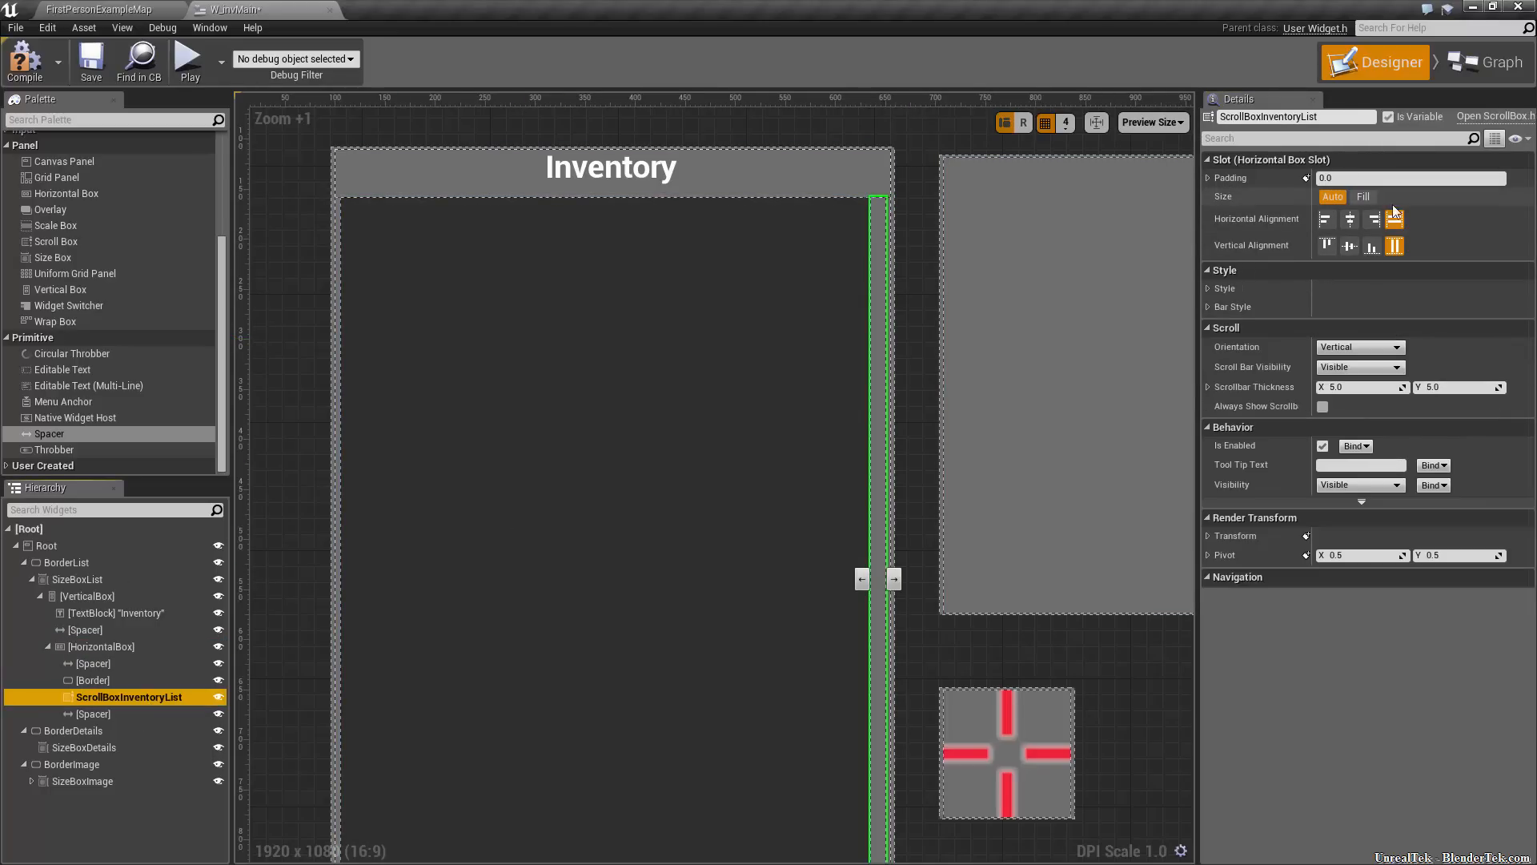
{"action": "left_click", "coordinate": [1362, 196]}
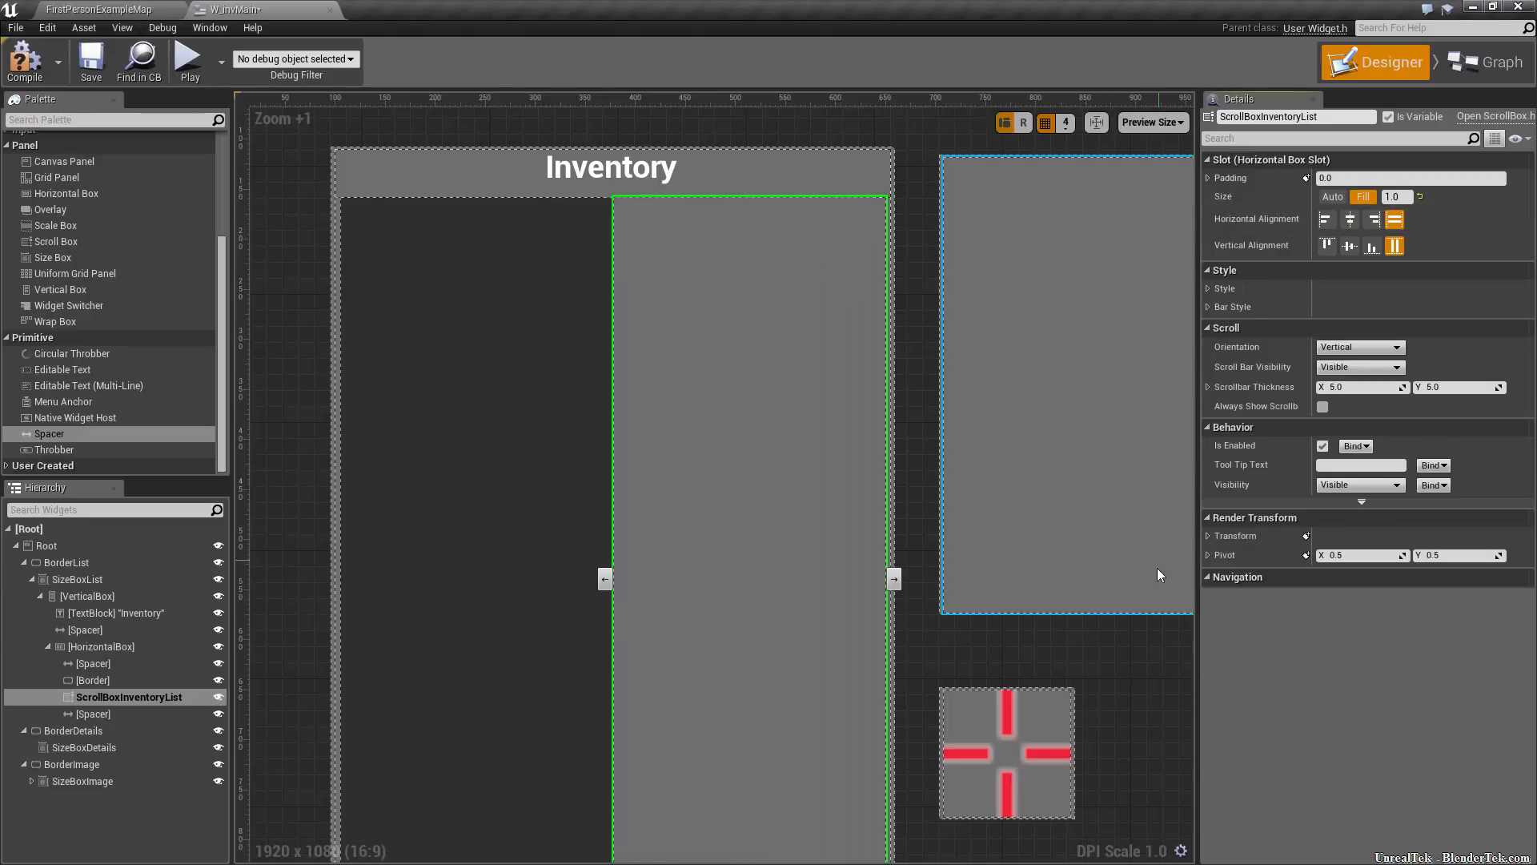
{"action": "left_click_drag", "start_coordinate": [127, 700], "coordinate": [81, 679]}
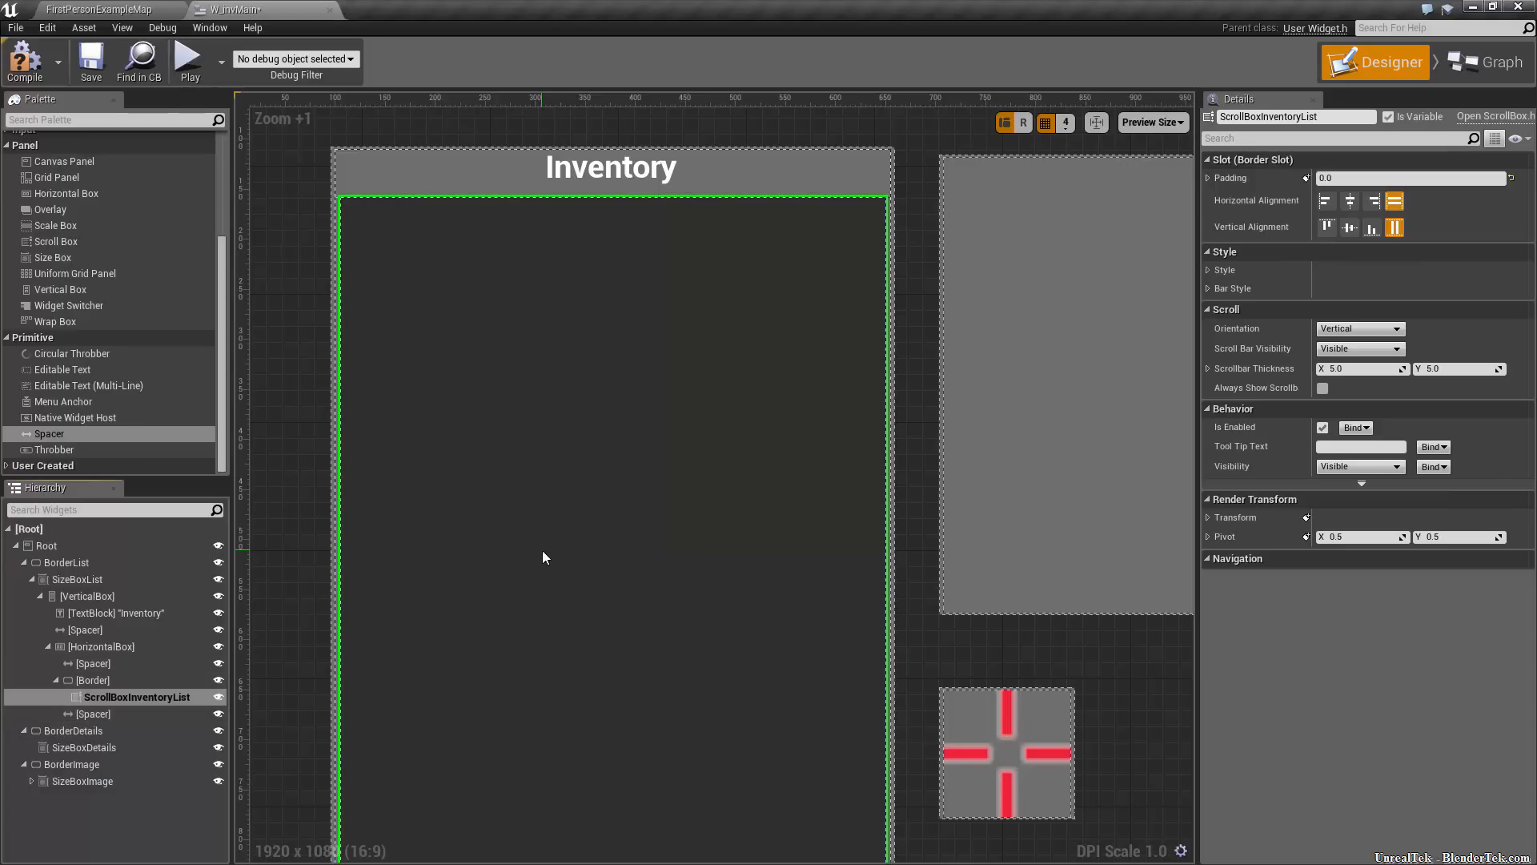
Try the Auto slot size on the Horizontal Box holding the inventory list and return it to Fill
{"action": "left_click", "coordinate": [184, 680]}
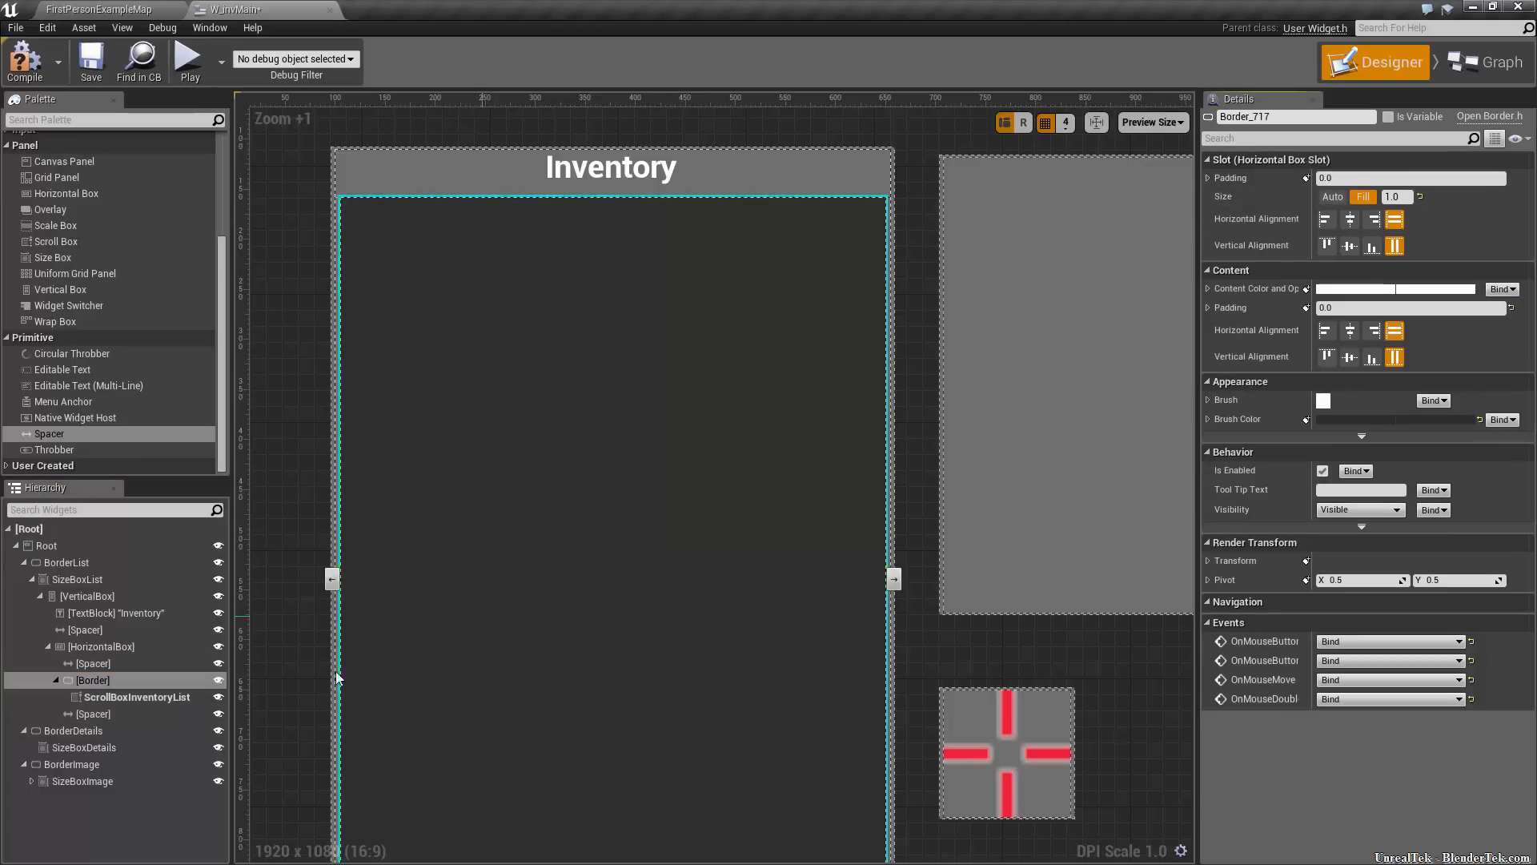
{"action": "left_click", "coordinate": [100, 646]}
{"action": "left_click", "coordinate": [1333, 197]}
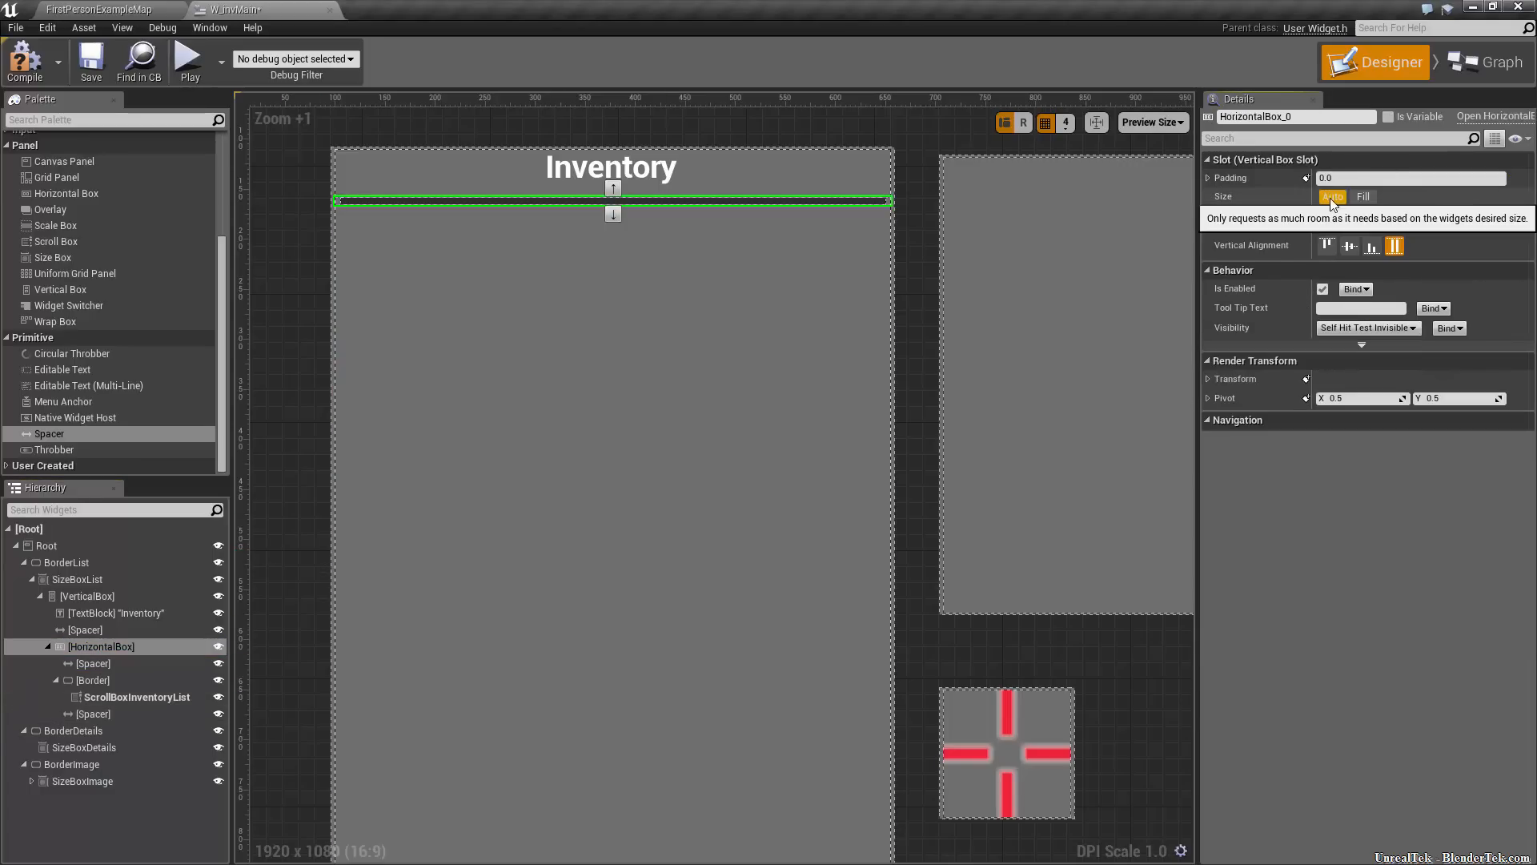
{"action": "left_click", "coordinate": [1361, 197]}
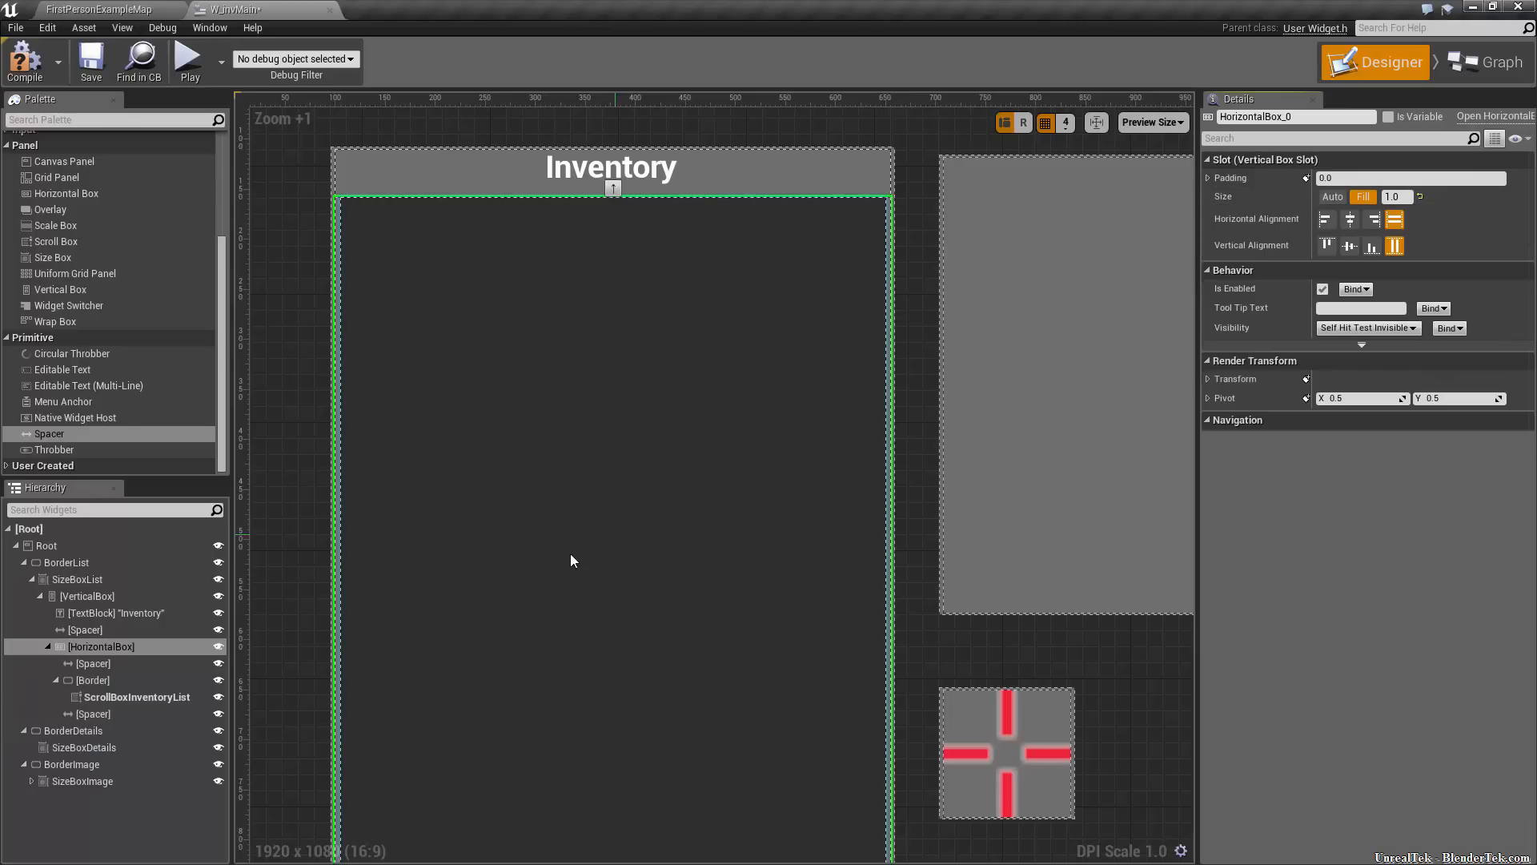
Examine the spacing and edges around the dark list area of the Inventory panel up close and as a whole
{"action": "left_click", "coordinate": [141, 697]}
{"action": "left_click", "coordinate": [151, 712]}
{"action": "left_click", "coordinate": [314, 214]}
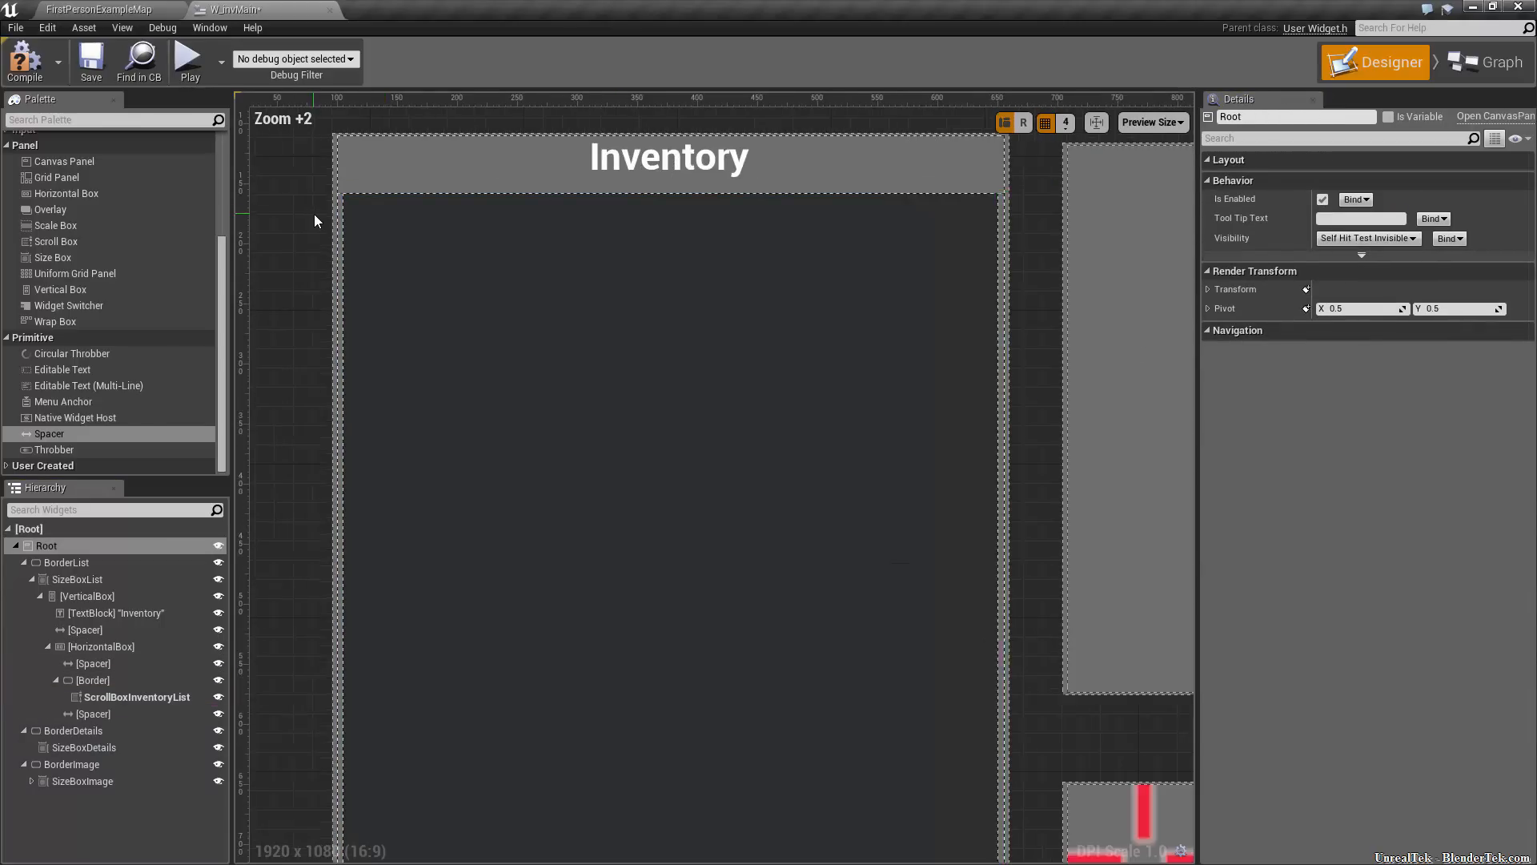
{"action": "scroll", "coordinate": [321, 201], "scroll_direction": "up", "scroll_amount": 5}
{"action": "scroll", "coordinate": [338, 201], "scroll_direction": "down", "scroll_amount": 6}
{"action": "scroll", "coordinate": [792, 188], "scroll_direction": "up", "scroll_amount": 10}
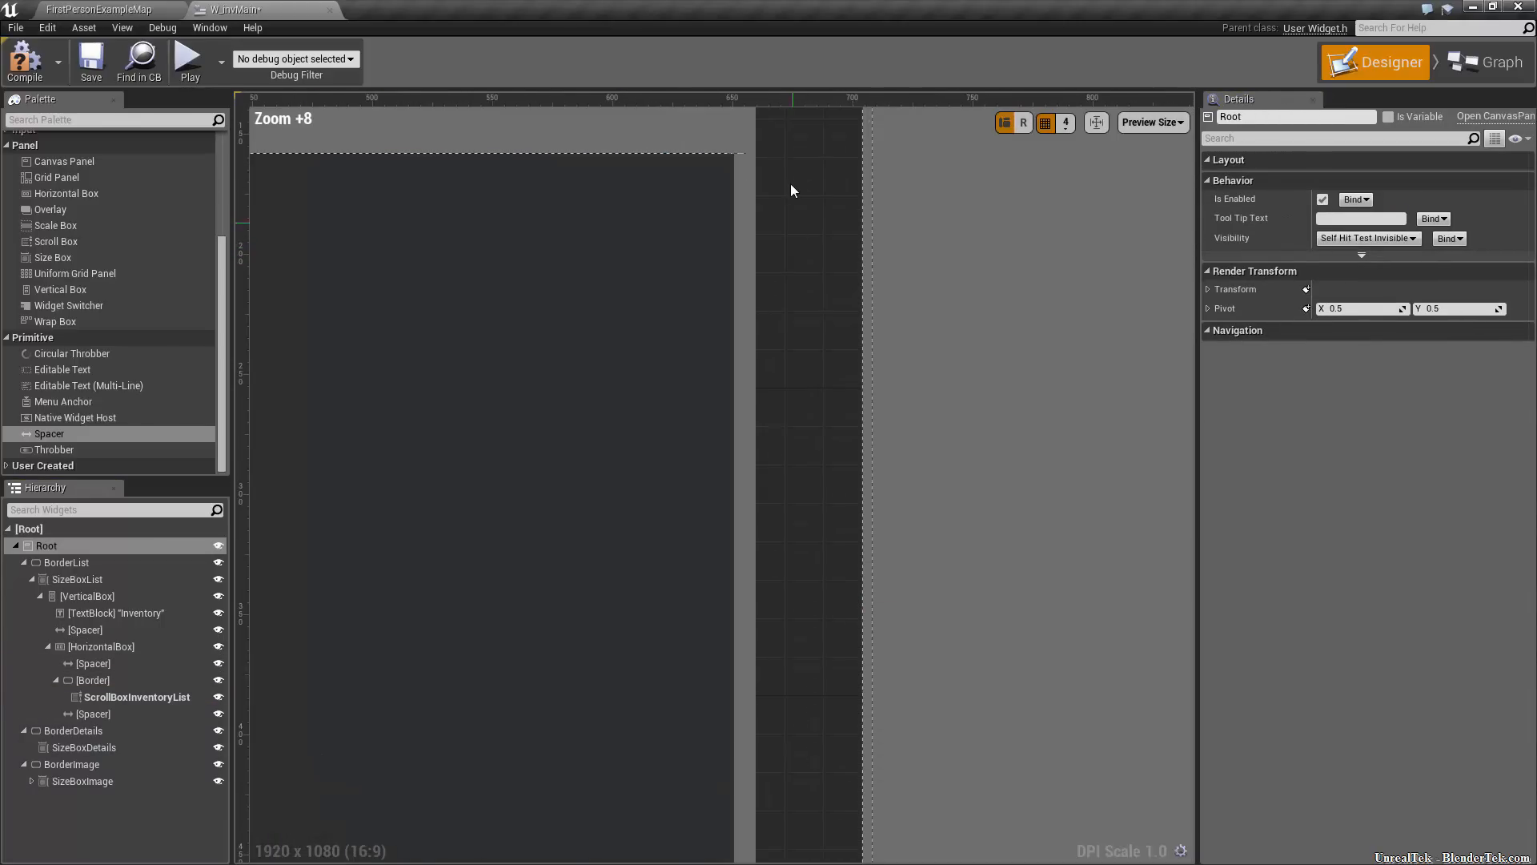
{"action": "scroll", "coordinate": [796, 232], "scroll_direction": "down", "scroll_amount": 11}
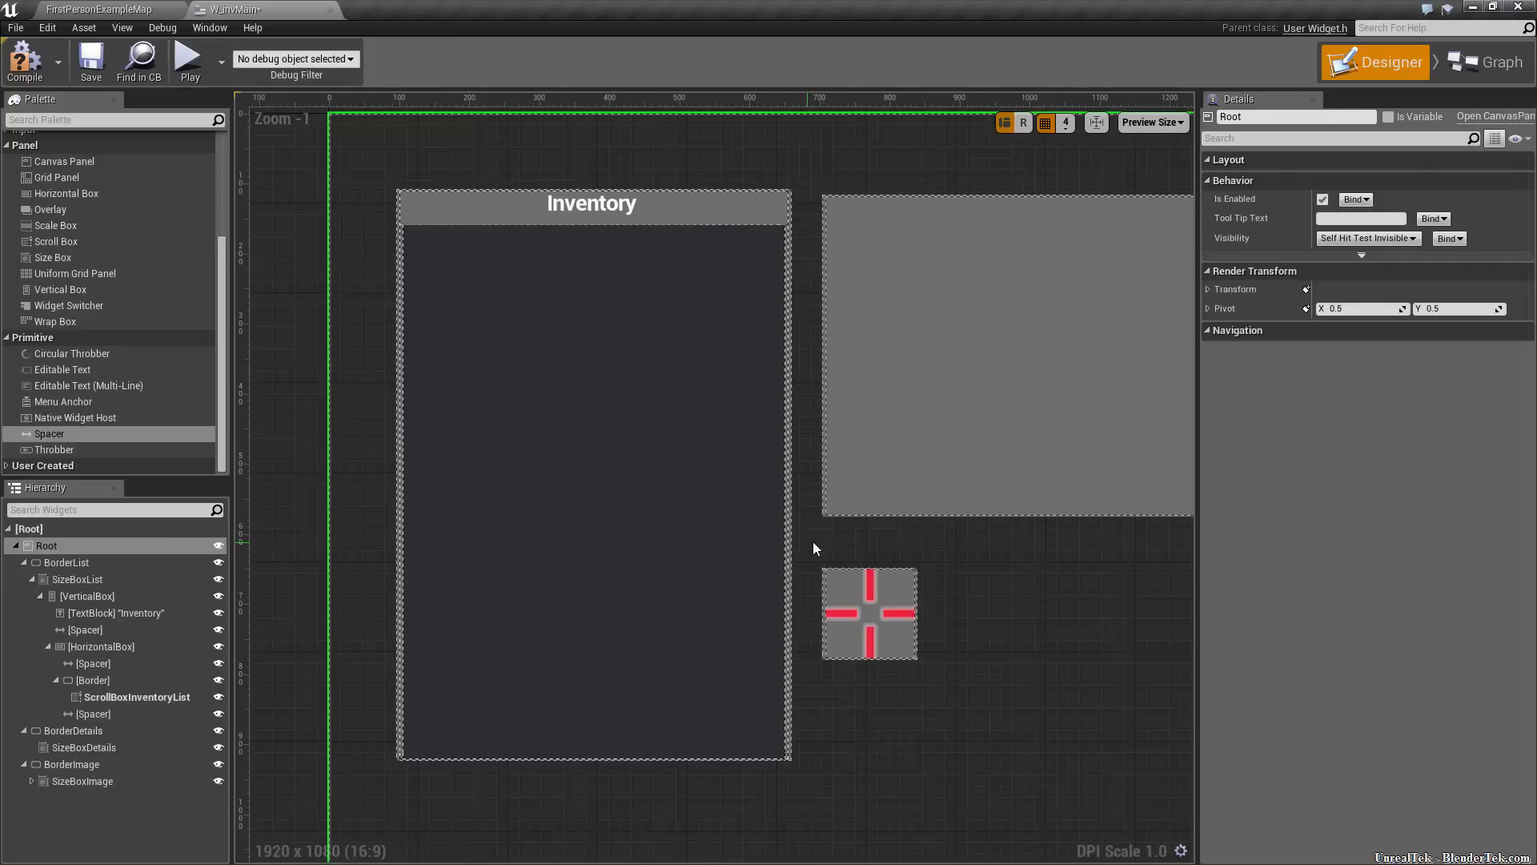
{"action": "right_click_drag", "start_coordinate": [858, 813], "coordinate": [886, 753]}
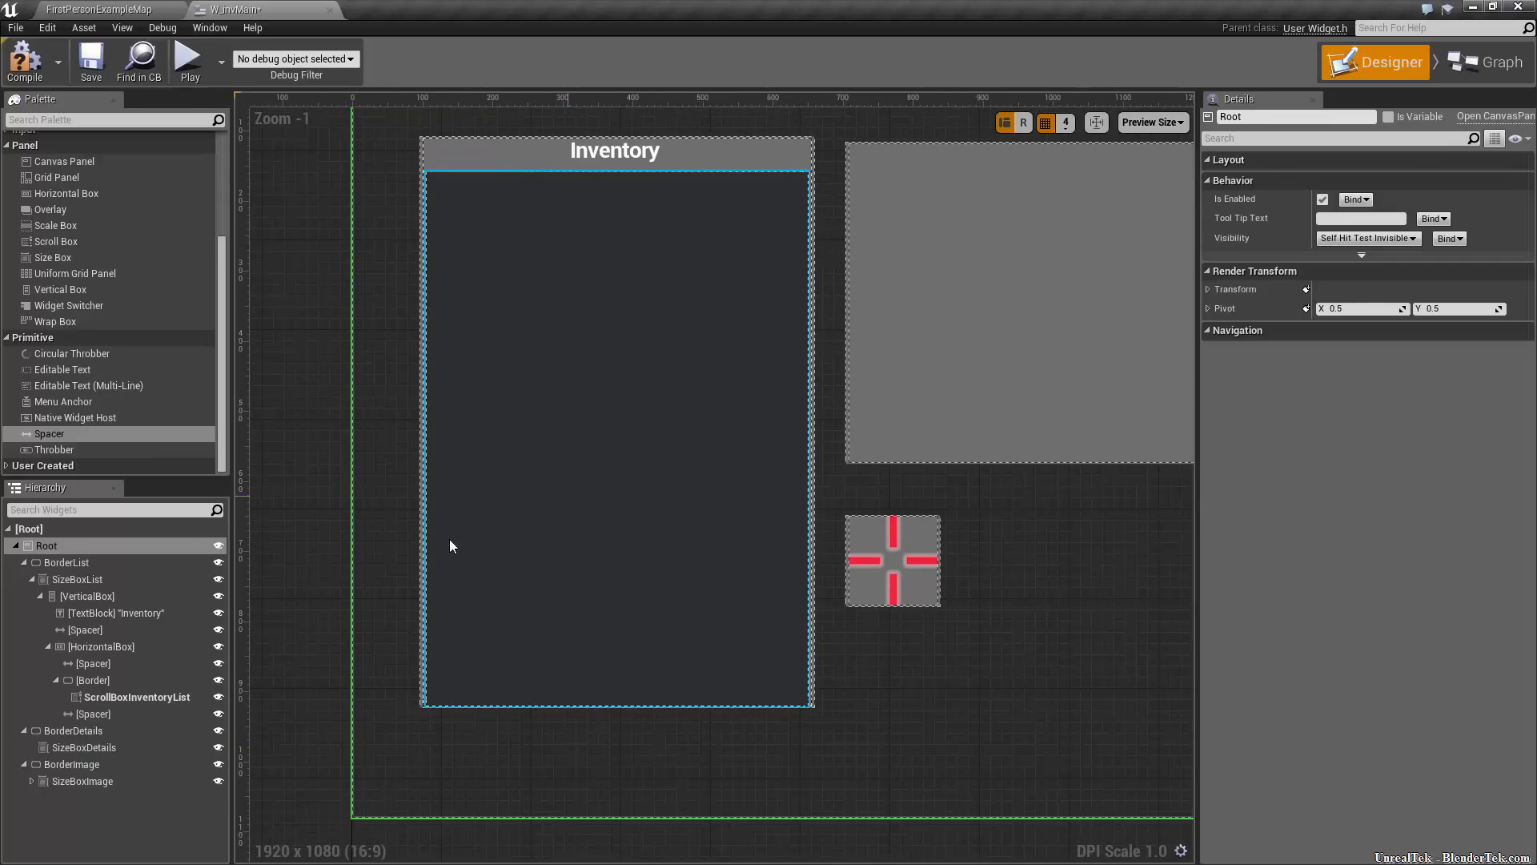
Add a Spacer at the end of the inventory list's Vertical Box and set its Y size to 15
{"action": "left_click", "coordinate": [136, 613]}
{"action": "left_click", "coordinate": [129, 597]}
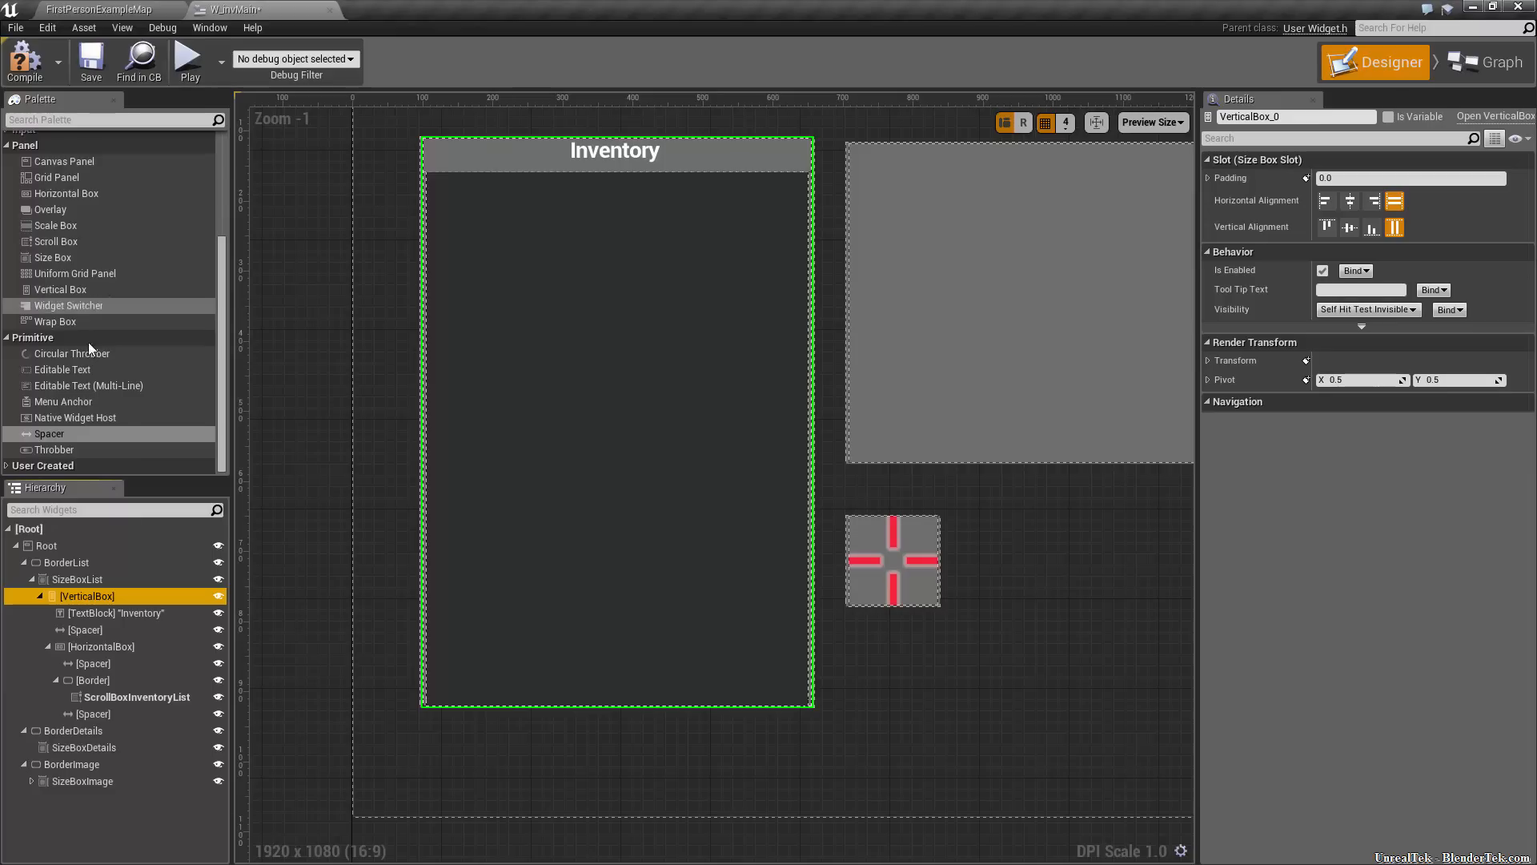
{"action": "left_click_drag", "start_coordinate": [85, 431], "coordinate": [97, 599]}
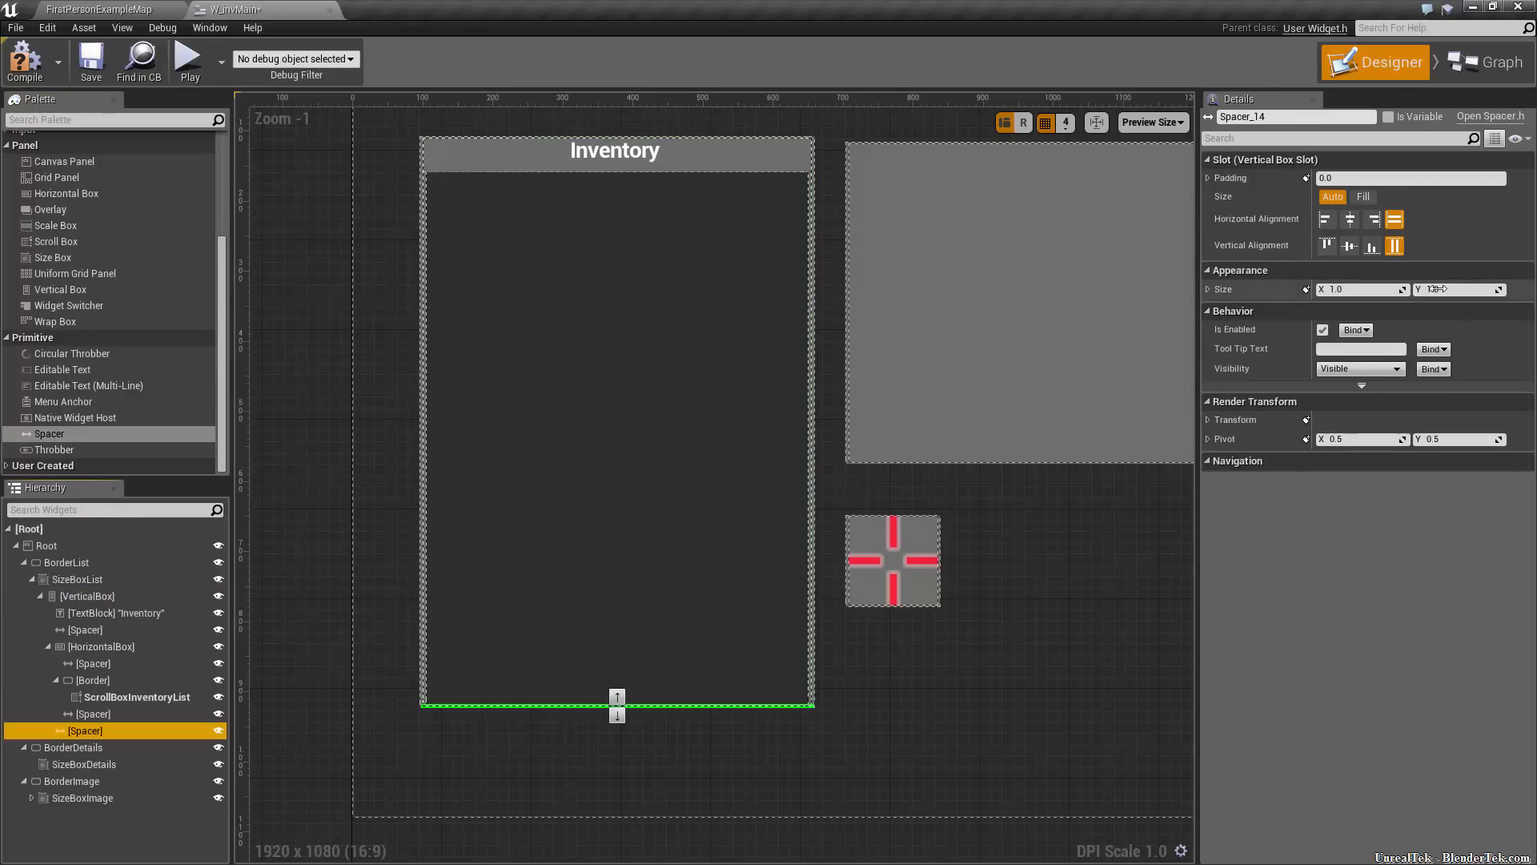
{"action": "left_click", "coordinate": [1471, 290]}
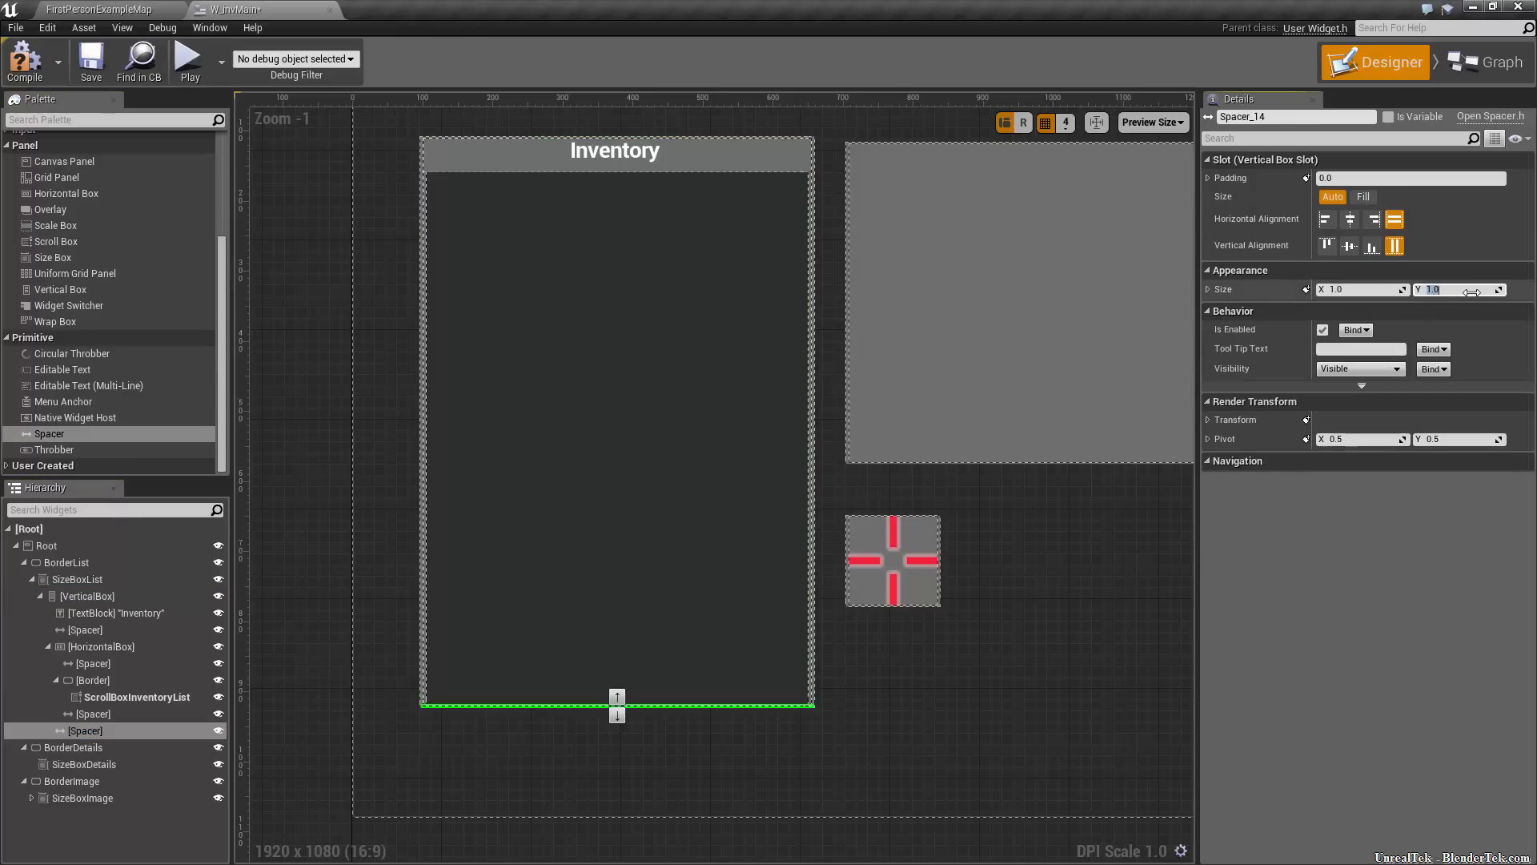
{"action": "type", "text": "15"}
{"action": "key", "text": "Return"}
{"action": "left_click", "coordinate": [1010, 744]}
{"action": "right_click_drag", "start_coordinate": [980, 711], "coordinate": [932, 767]}
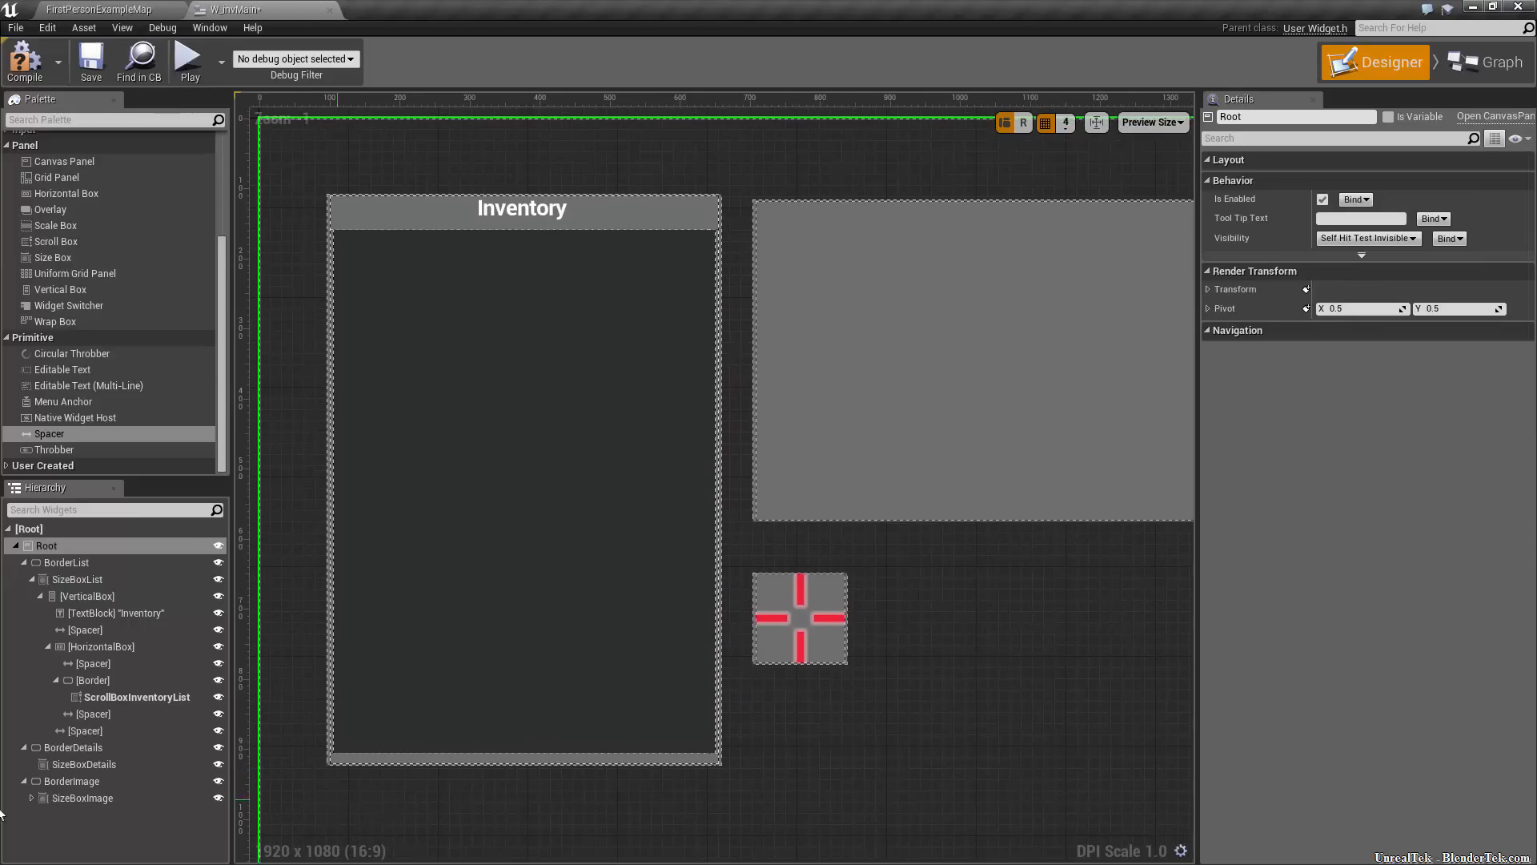
Set BorderList's brush image to FirstPersonCrosshair
{"action": "left_click", "coordinate": [105, 680]}
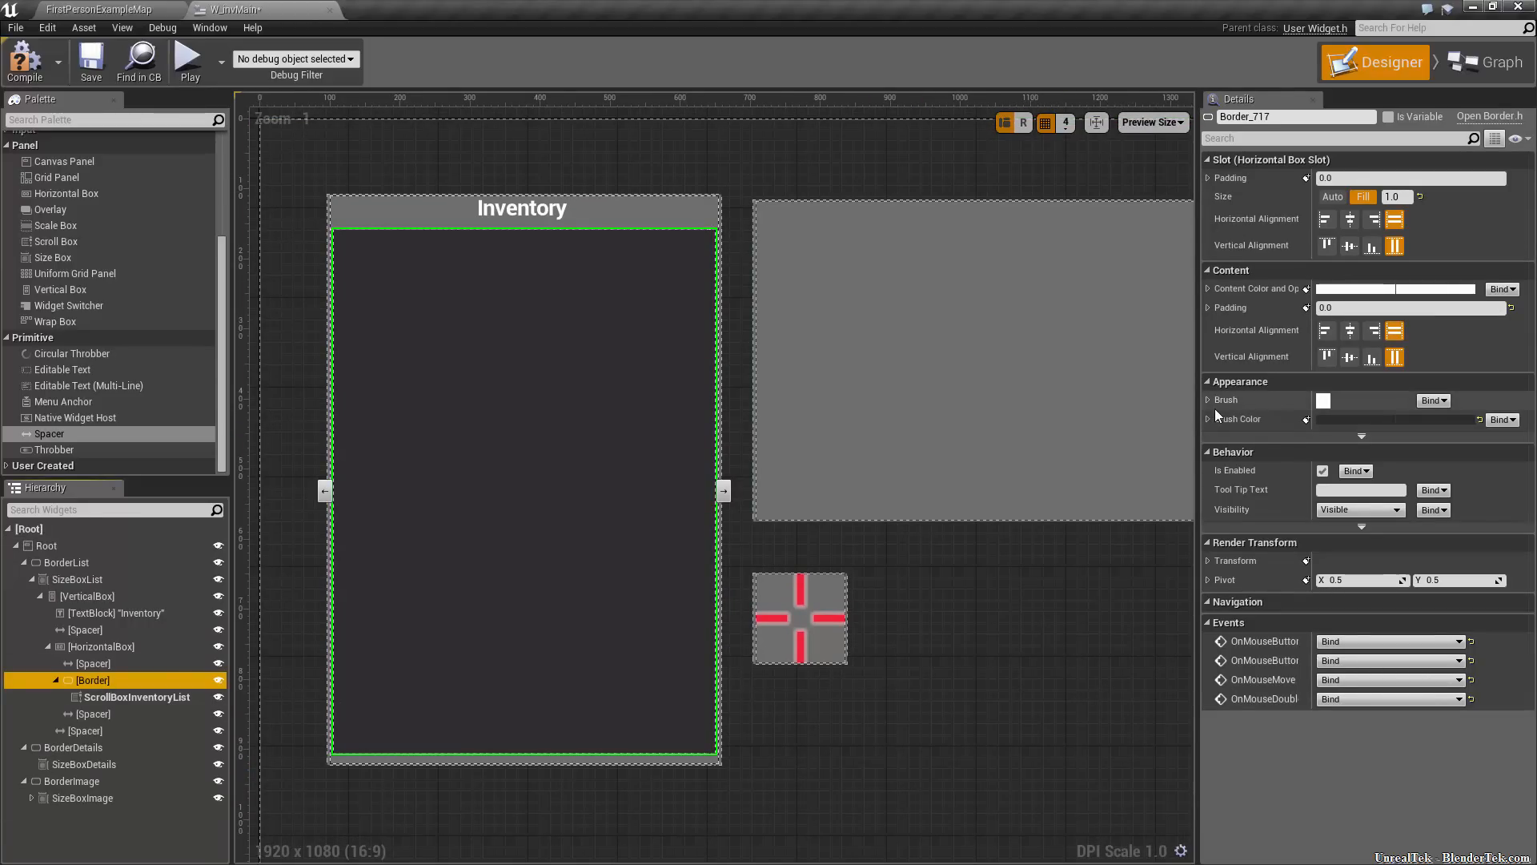
{"action": "scroll", "coordinate": [325, 185], "scroll_direction": "up", "scroll_amount": 11}
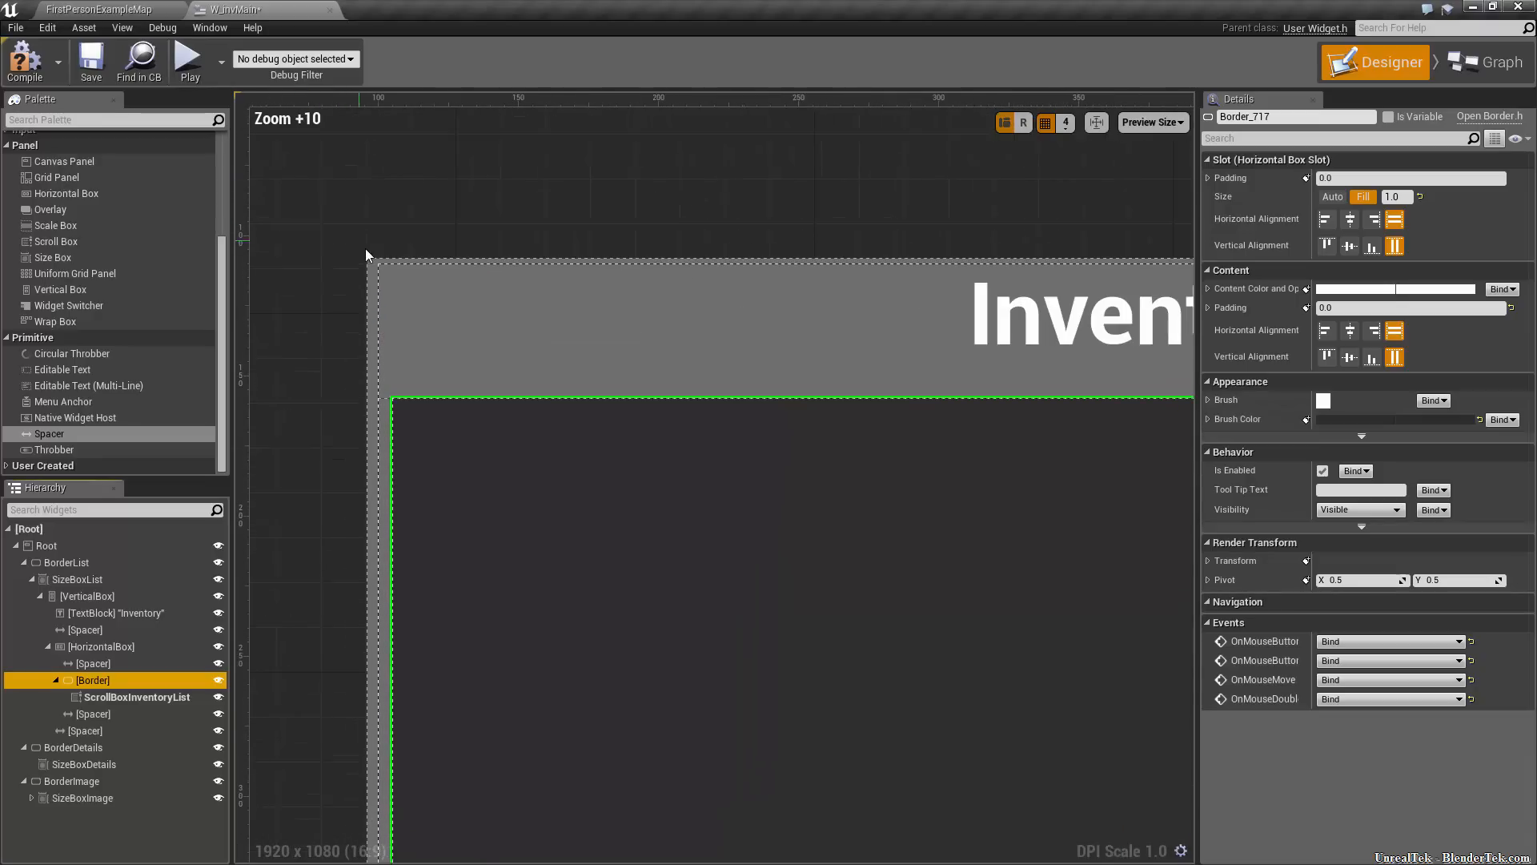
{"action": "left_click", "coordinate": [371, 273]}
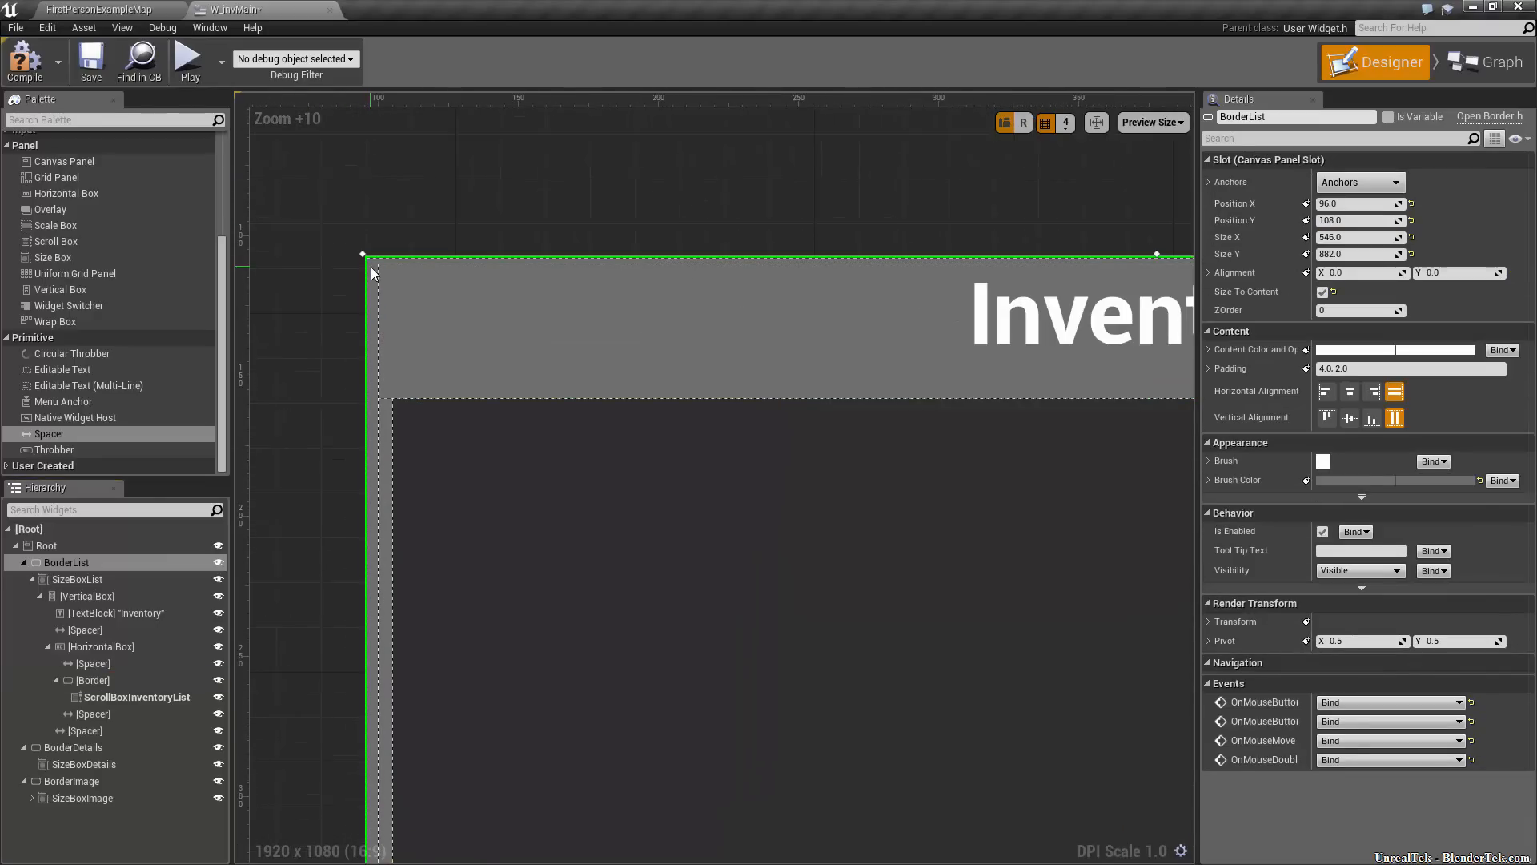
{"action": "scroll", "coordinate": [371, 273], "scroll_direction": "down", "scroll_amount": 13}
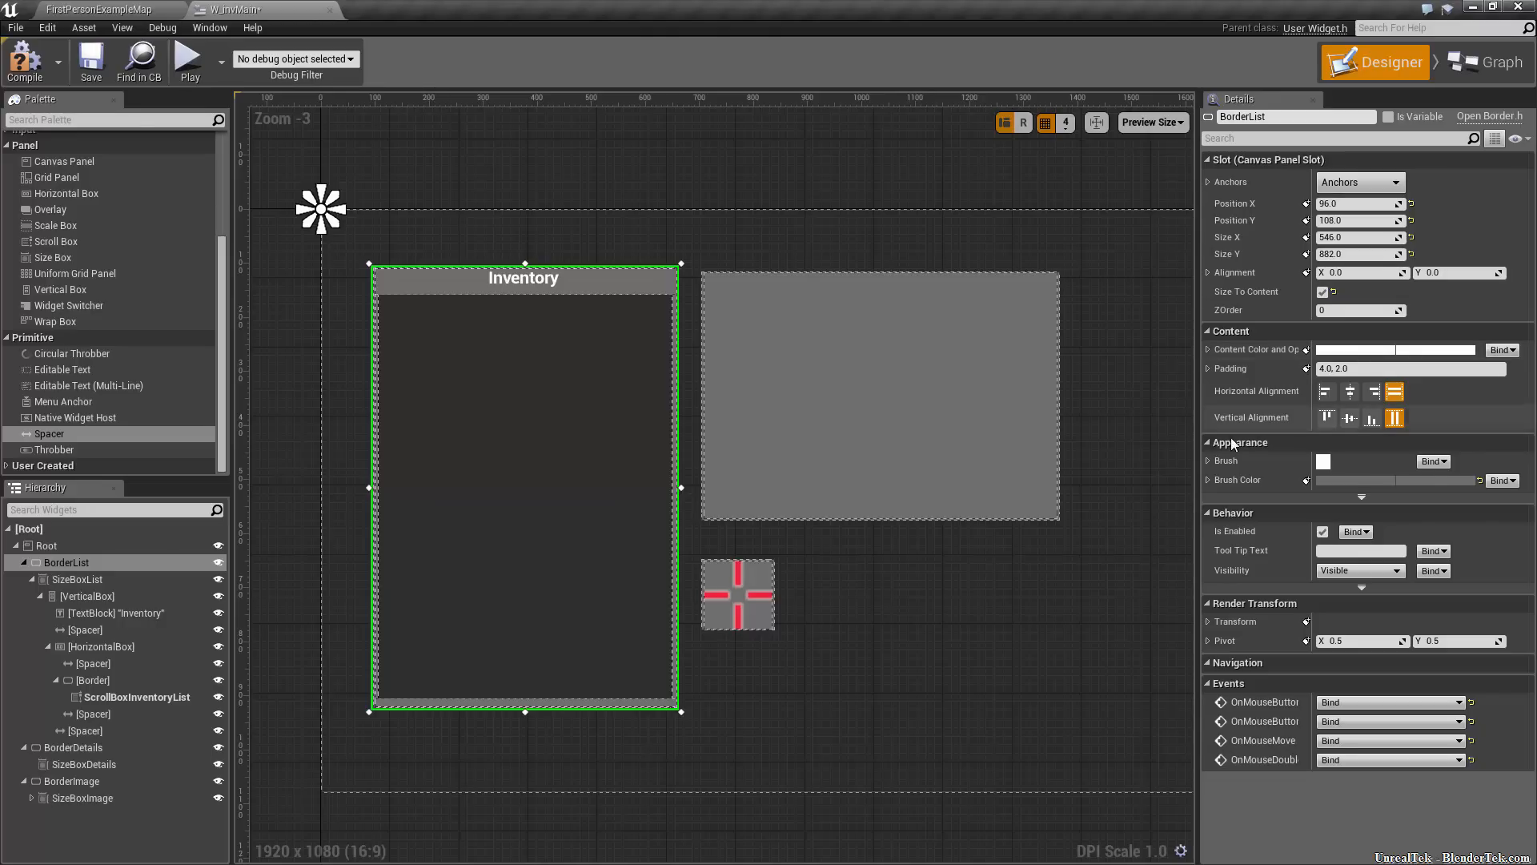
{"action": "left_click", "coordinate": [1208, 461]}
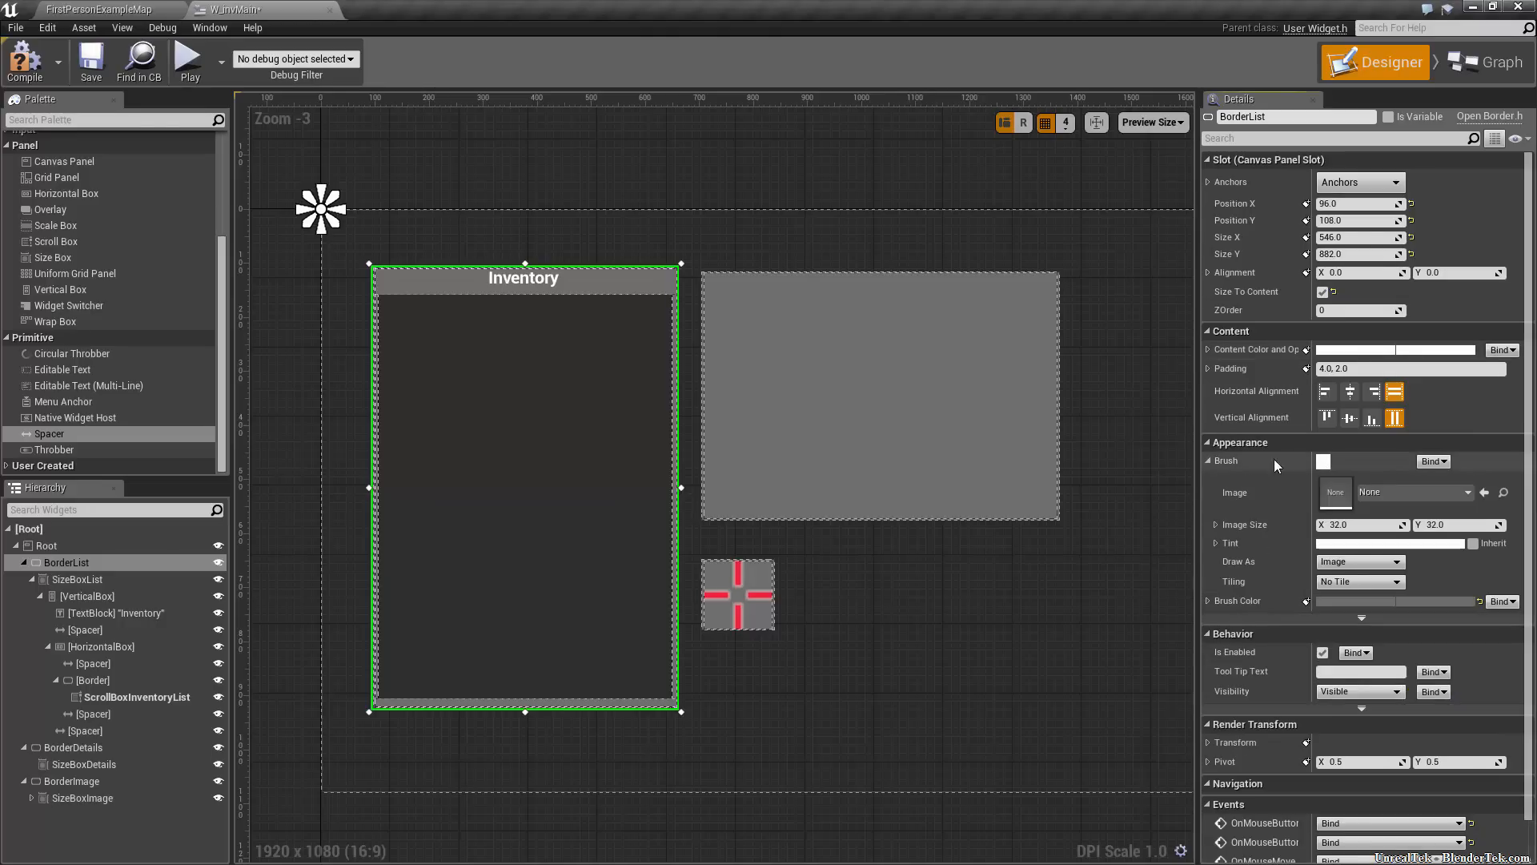
{"action": "left_click", "coordinate": [1404, 493]}
{"action": "left_click", "coordinate": [1367, 291]}
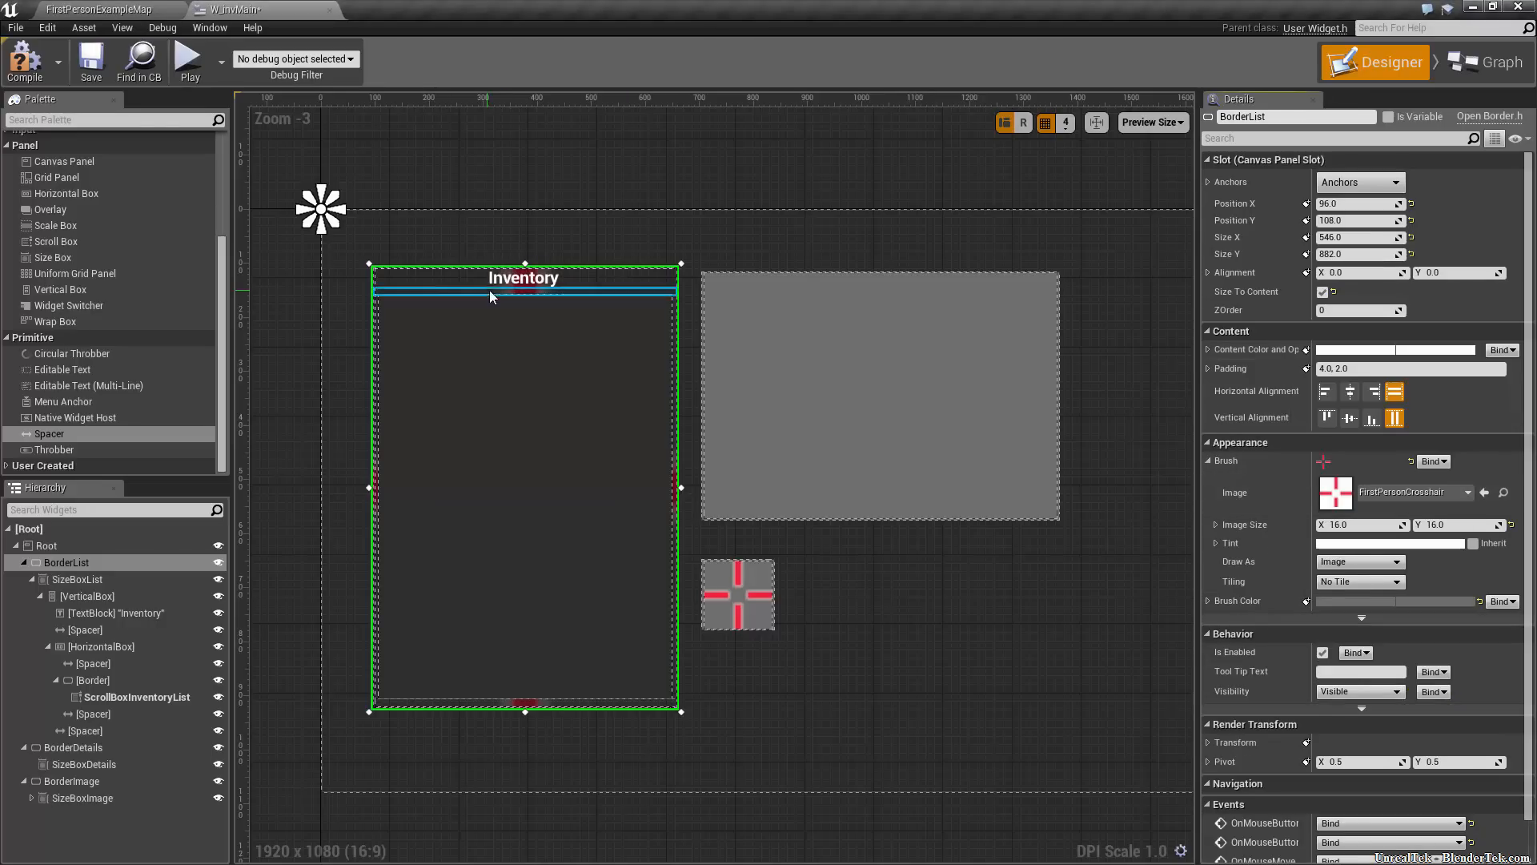
Inspect the crosshair image around the Inventory panel and undo BorderList's brush image change
{"action": "scroll", "coordinate": [574, 276], "scroll_direction": "up", "scroll_amount": 2}
{"action": "scroll", "coordinate": [574, 276], "scroll_direction": "up", "scroll_amount": 3}
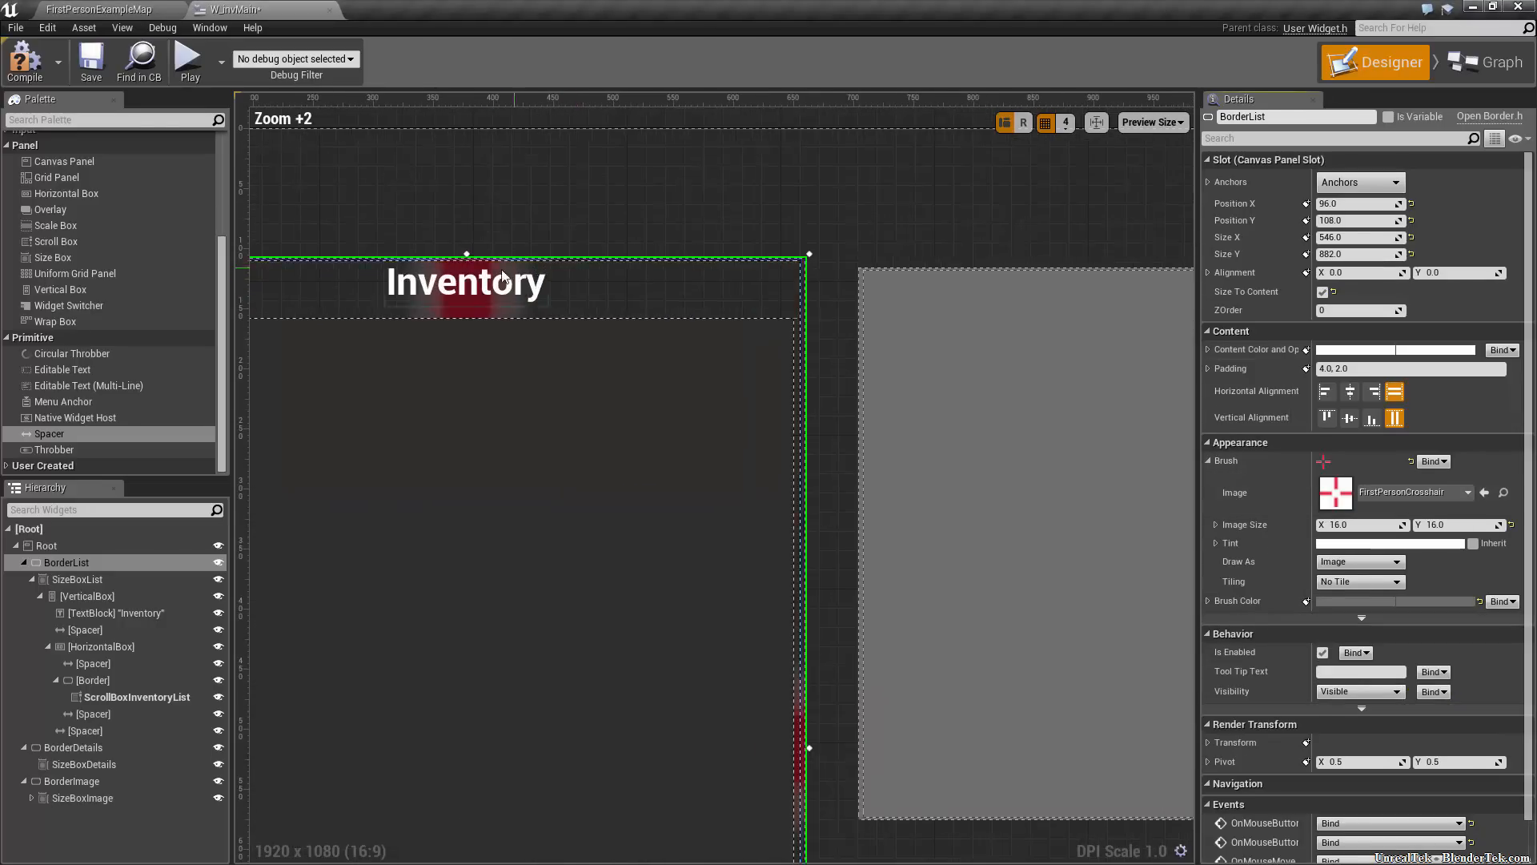
{"action": "scroll", "coordinate": [828, 721], "scroll_direction": "down", "scroll_amount": 6}
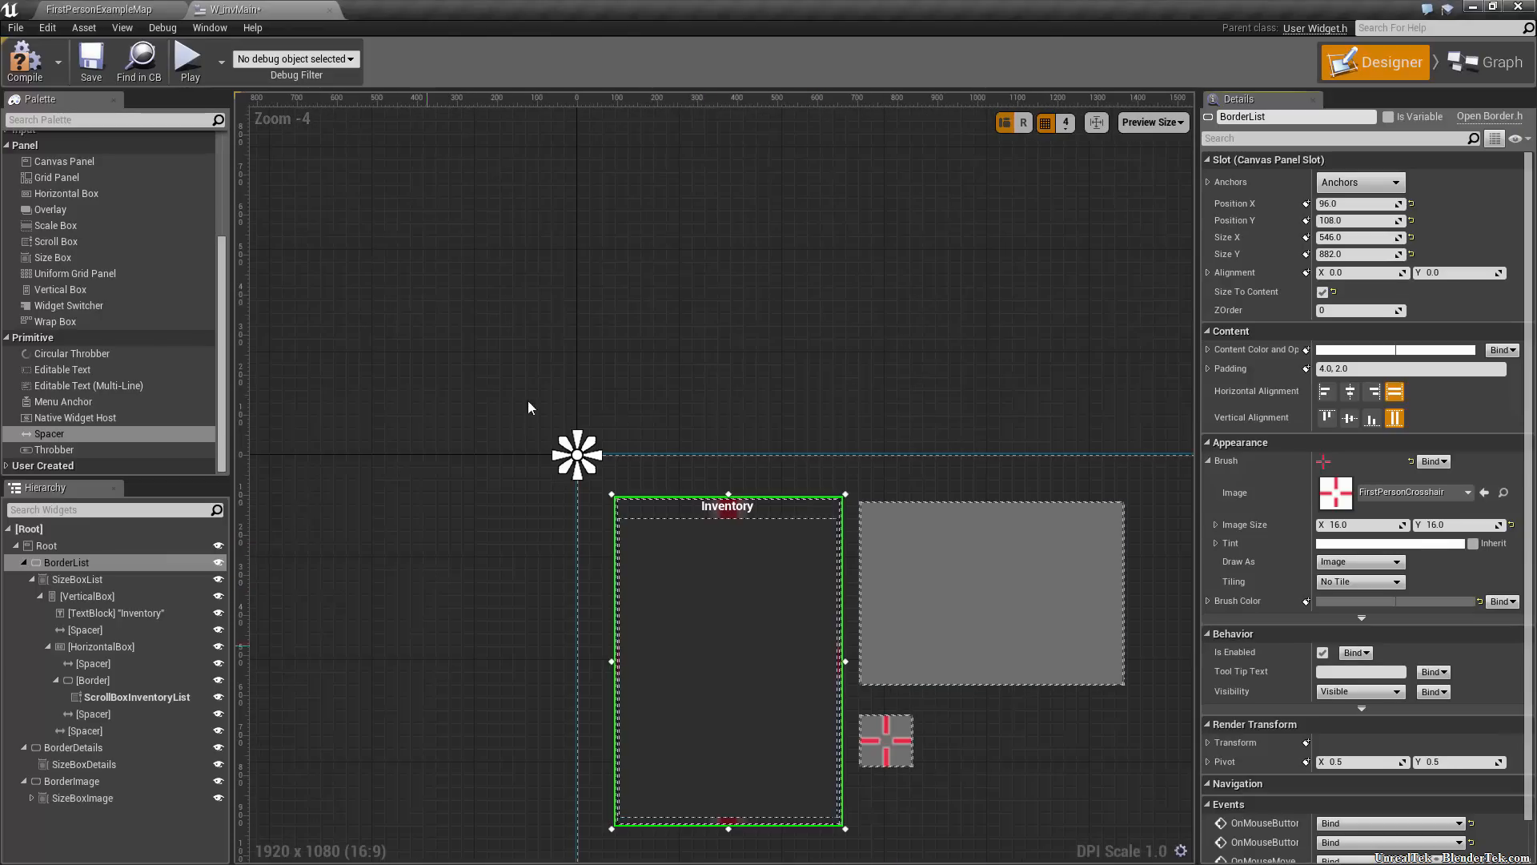
{"action": "scroll", "coordinate": [973, 631], "scroll_direction": "up", "scroll_amount": 3}
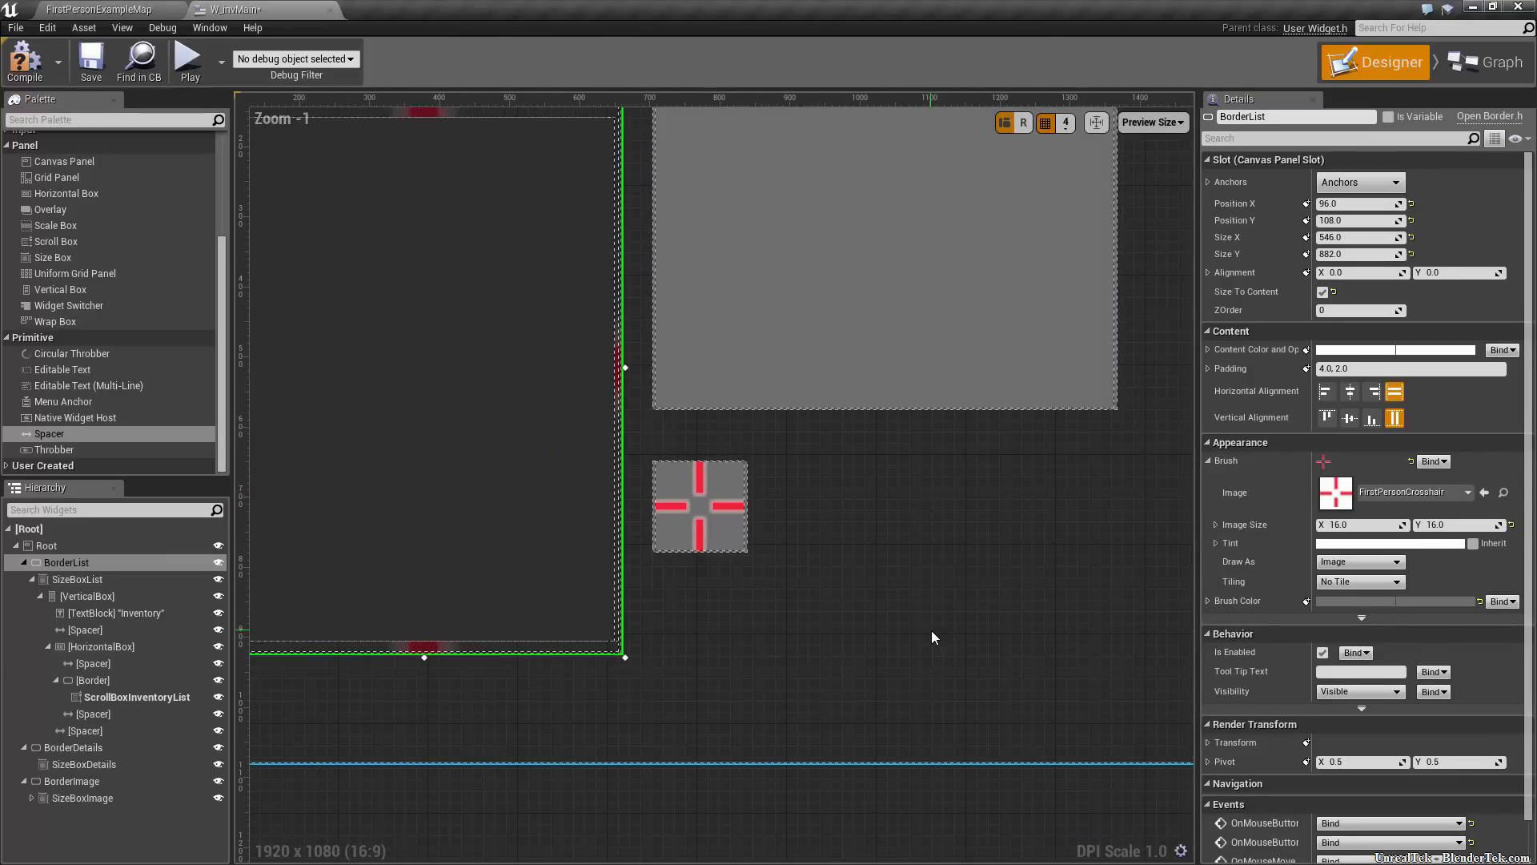
{"action": "key", "text": "ctrl+z"}
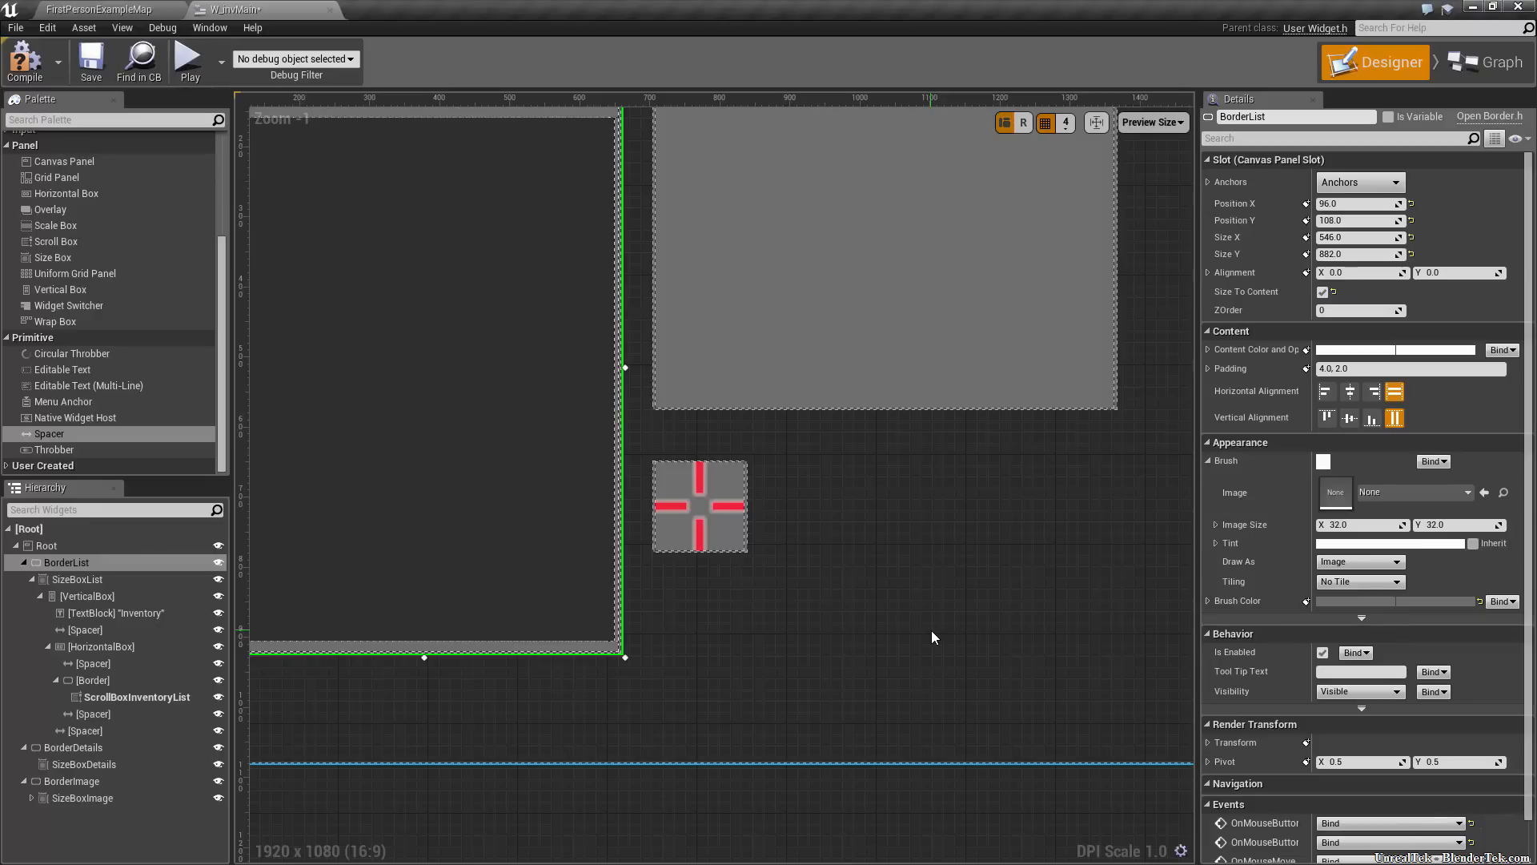
{"action": "left_click", "coordinate": [930, 631]}
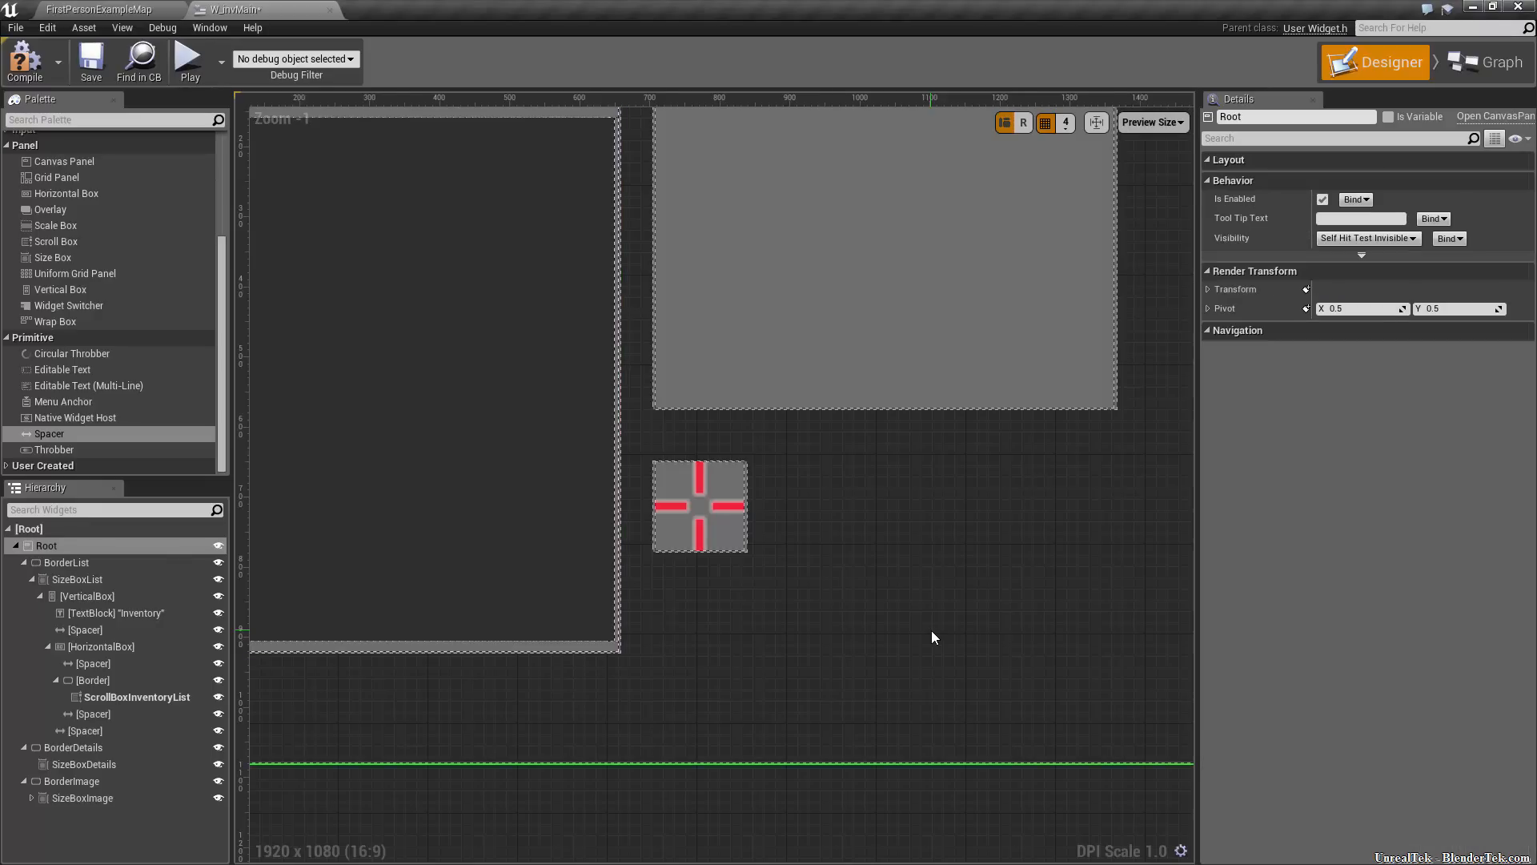
Collapse BorderList in the hierarchy and add a Vertical Box inside SizeBoxDetails
{"action": "scroll", "coordinate": [943, 654], "scroll_direction": "down", "scroll_amount": 3}
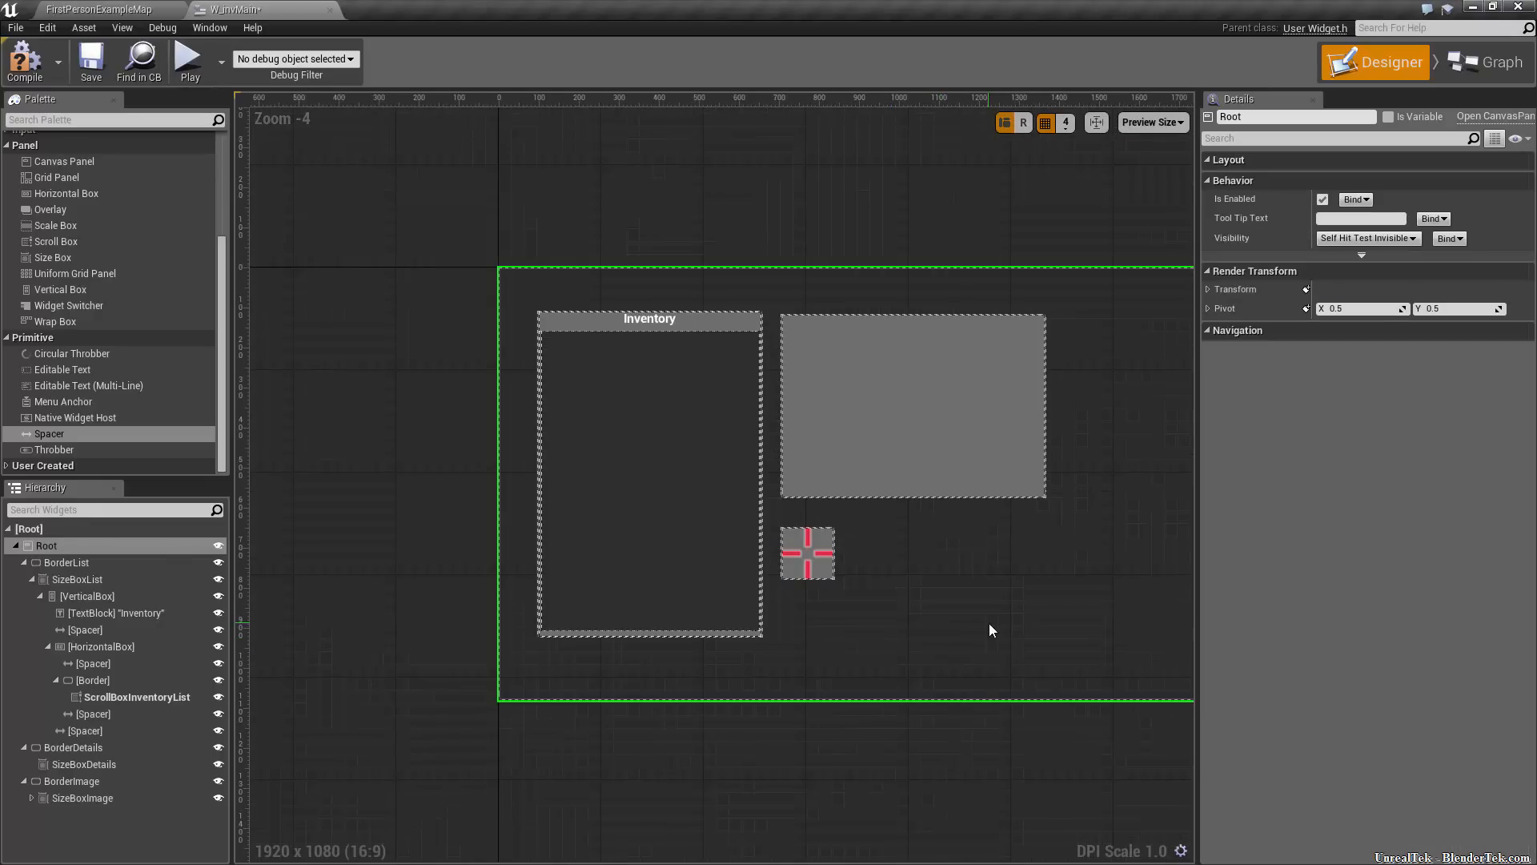
{"action": "right_click_drag", "start_coordinate": [1032, 583], "coordinate": [932, 655]}
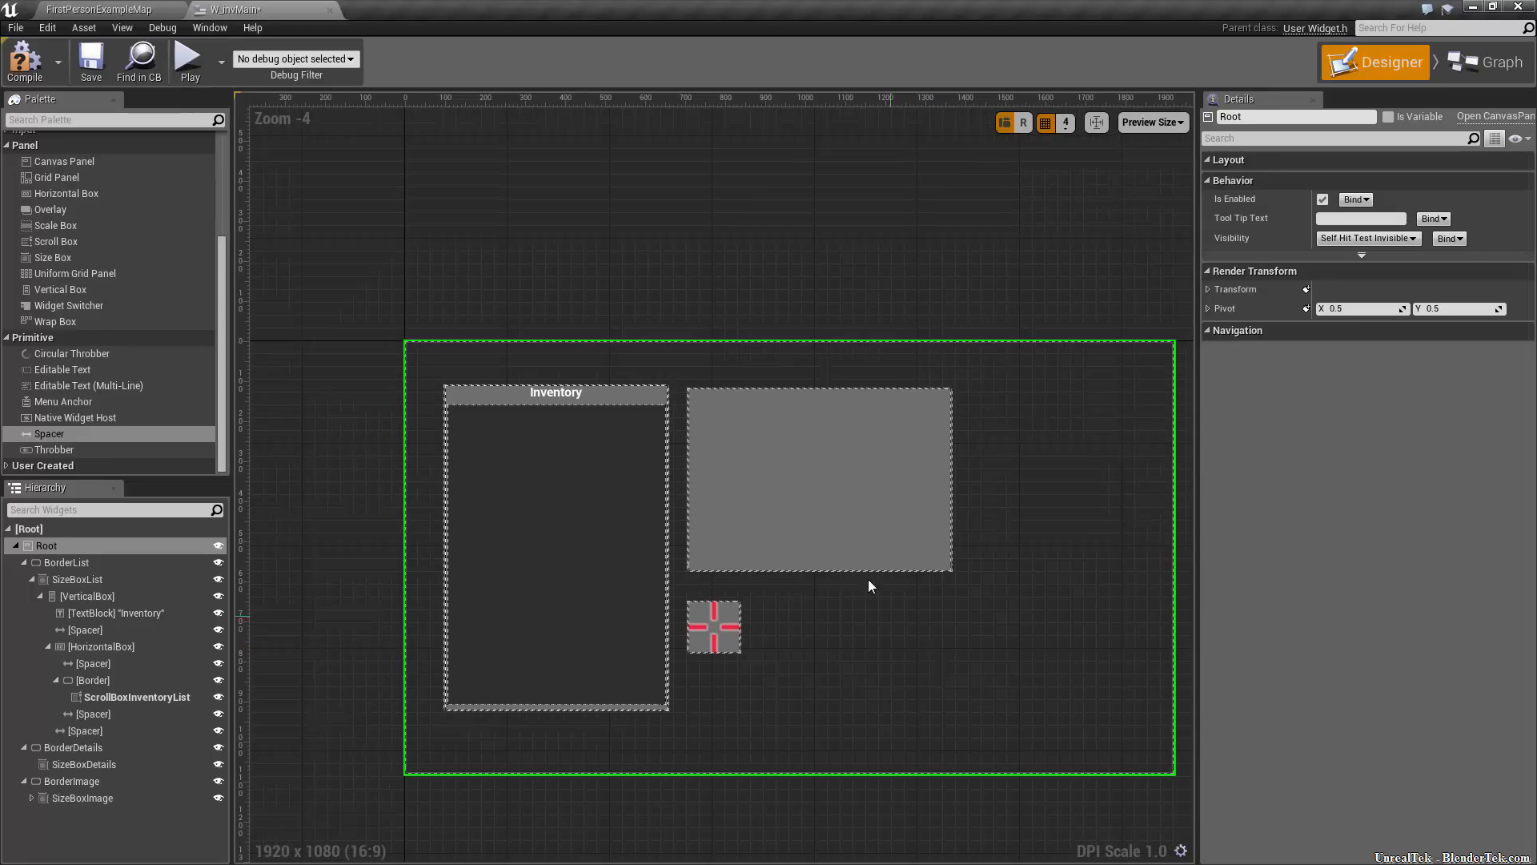
{"action": "left_click", "coordinate": [894, 467]}
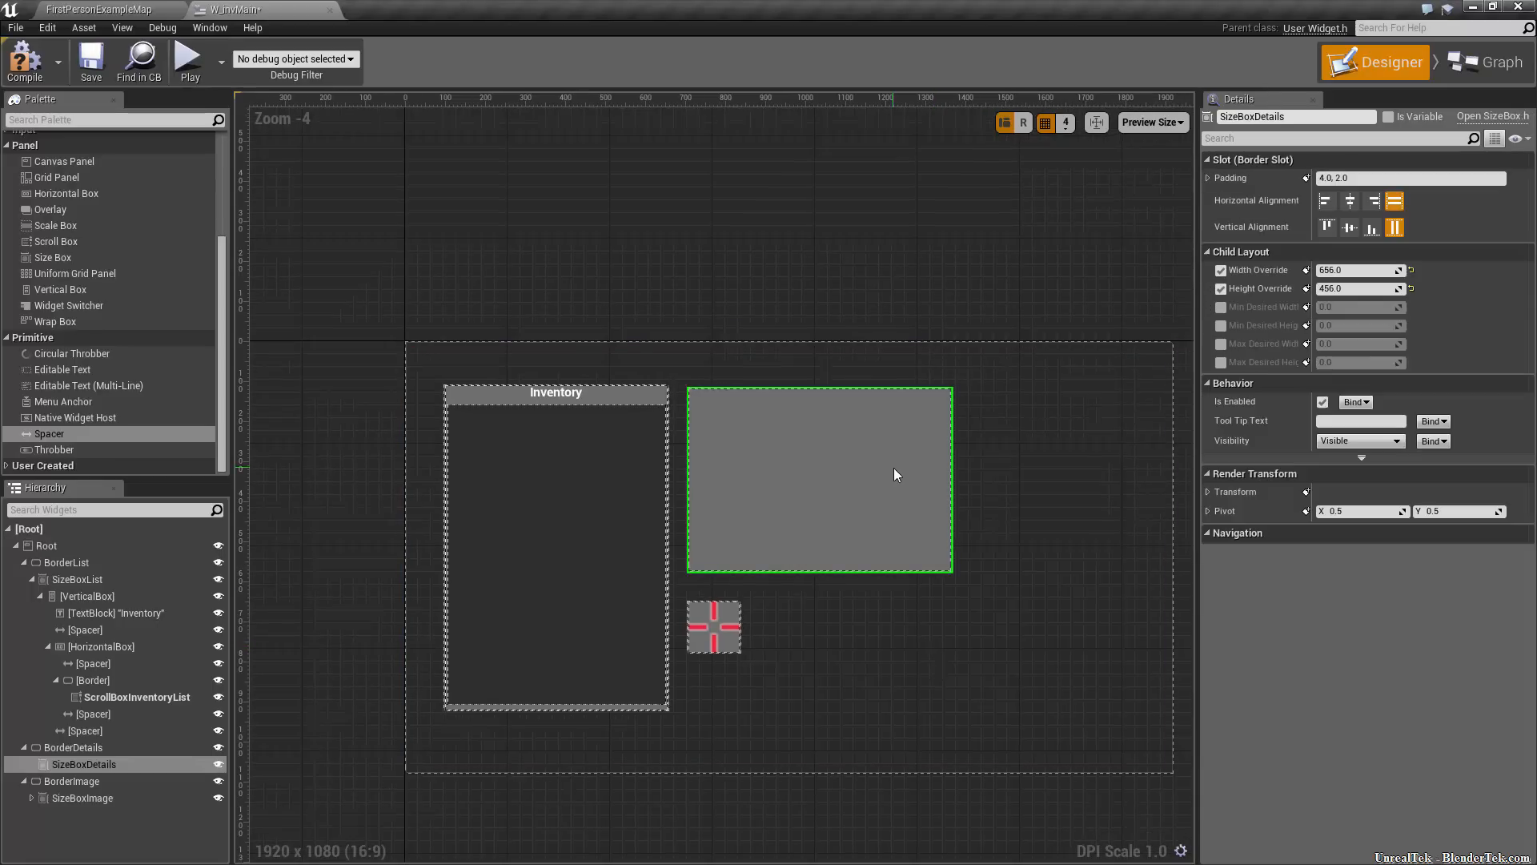
{"action": "left_click", "coordinate": [21, 565]}
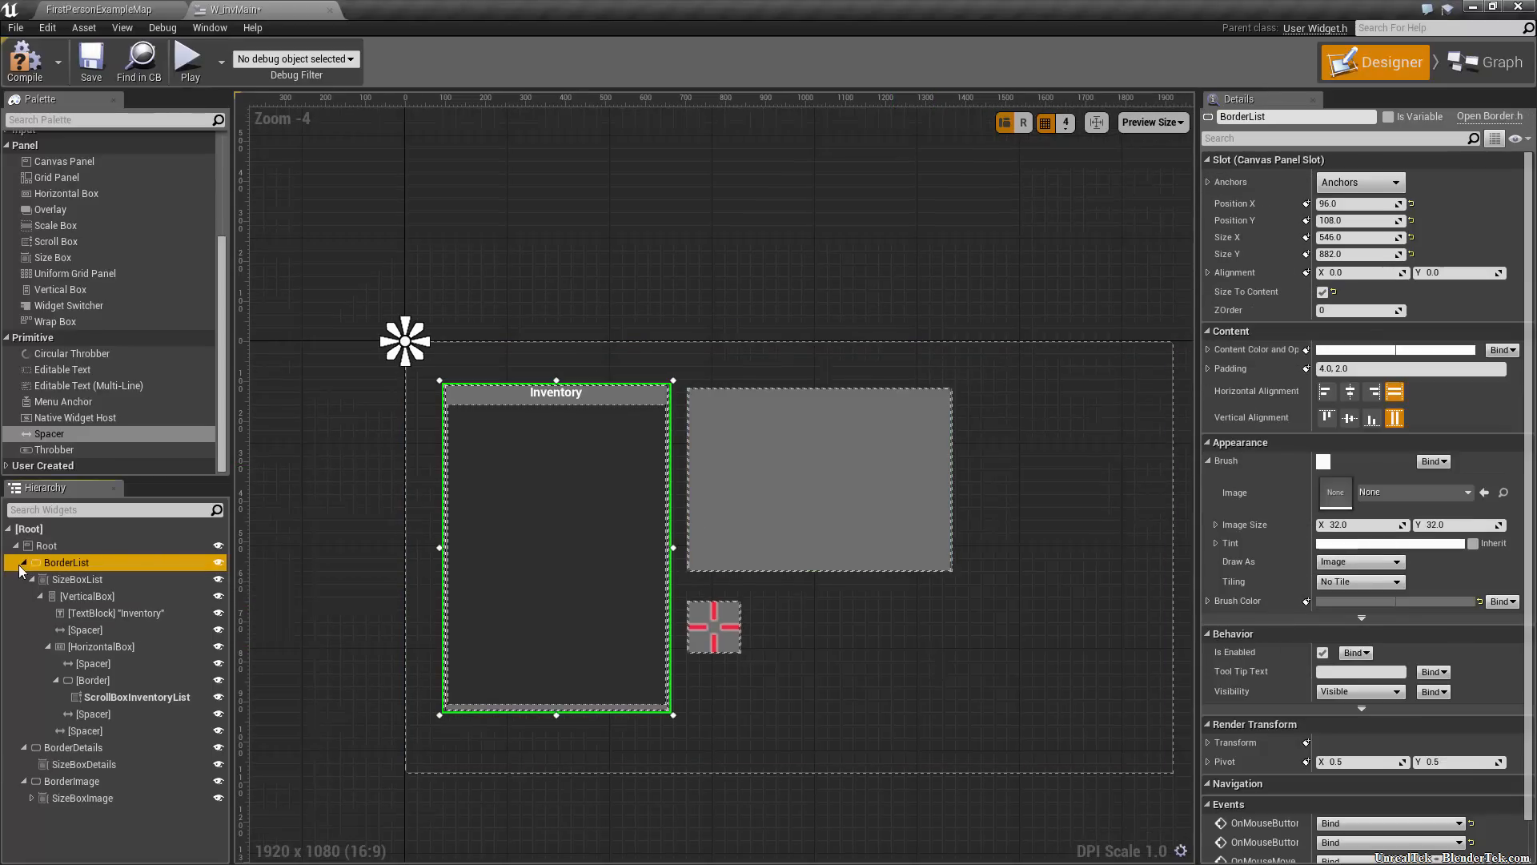
{"action": "left_click", "coordinate": [23, 563]}
{"action": "left_click", "coordinate": [128, 578]}
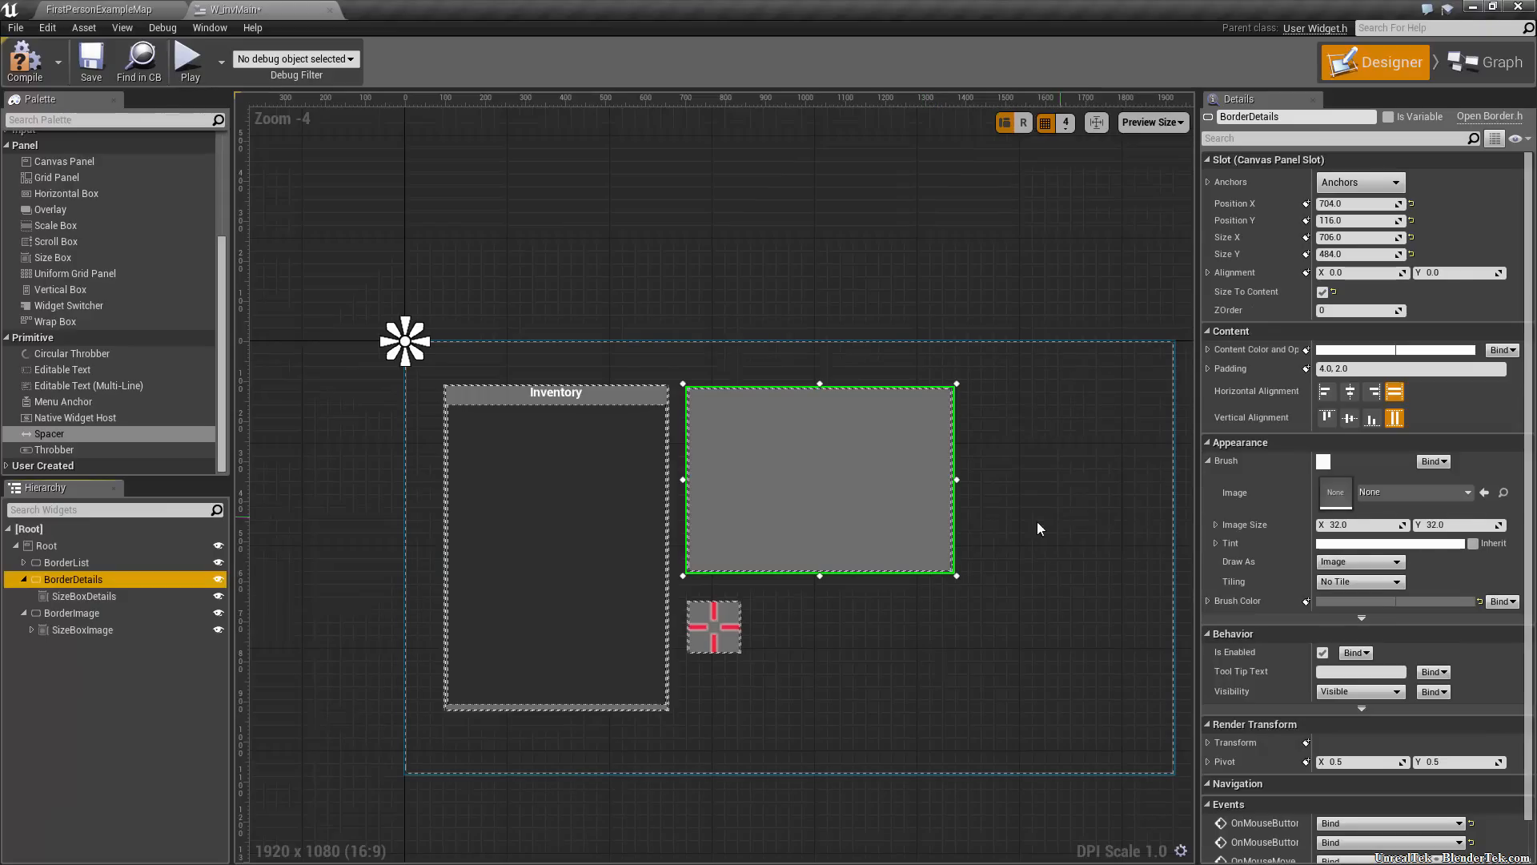
{"action": "left_click", "coordinate": [79, 303]}
{"action": "left_click_drag", "start_coordinate": [77, 292], "coordinate": [84, 594]}
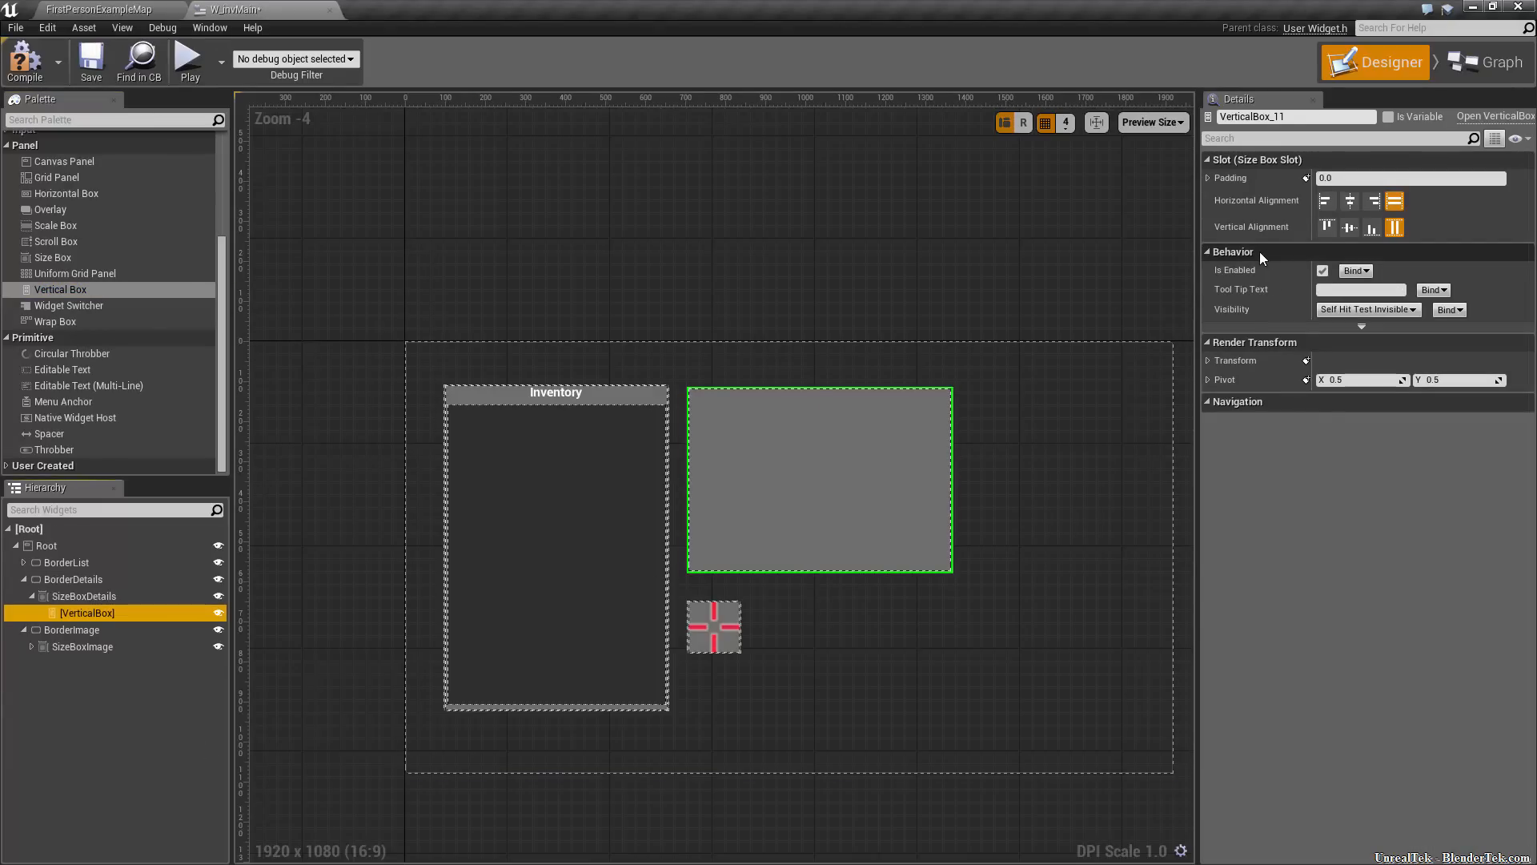
{"action": "left_click", "coordinate": [541, 486]}
{"action": "key", "text": "ctrl+z"}
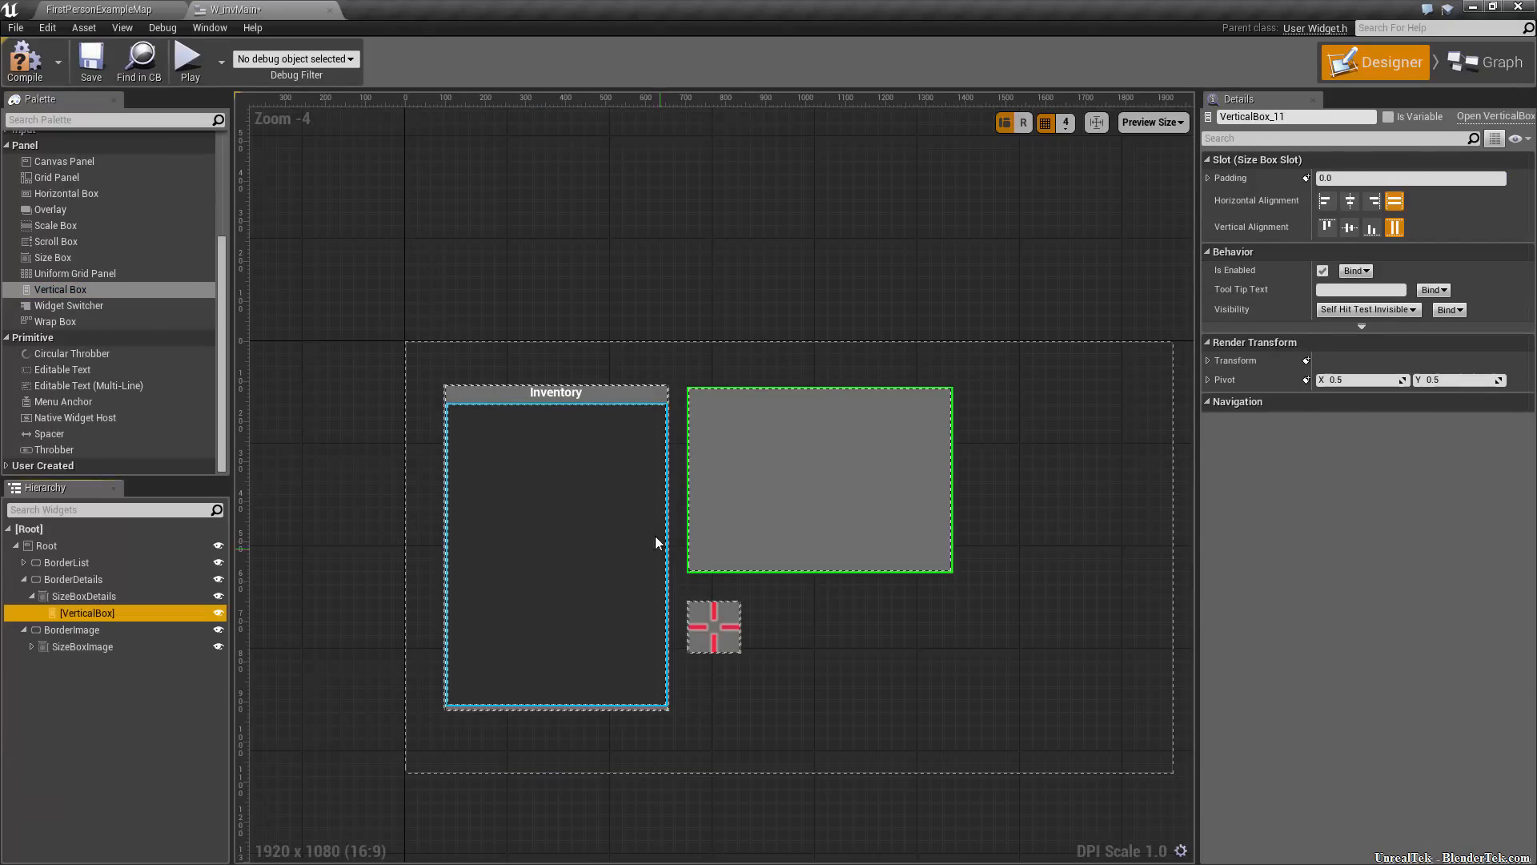
Add a Text block inside the Vertical Box of SizeBoxDetails and select it
{"action": "scroll", "coordinate": [111, 225], "scroll_direction": "up", "scroll_amount": 3}
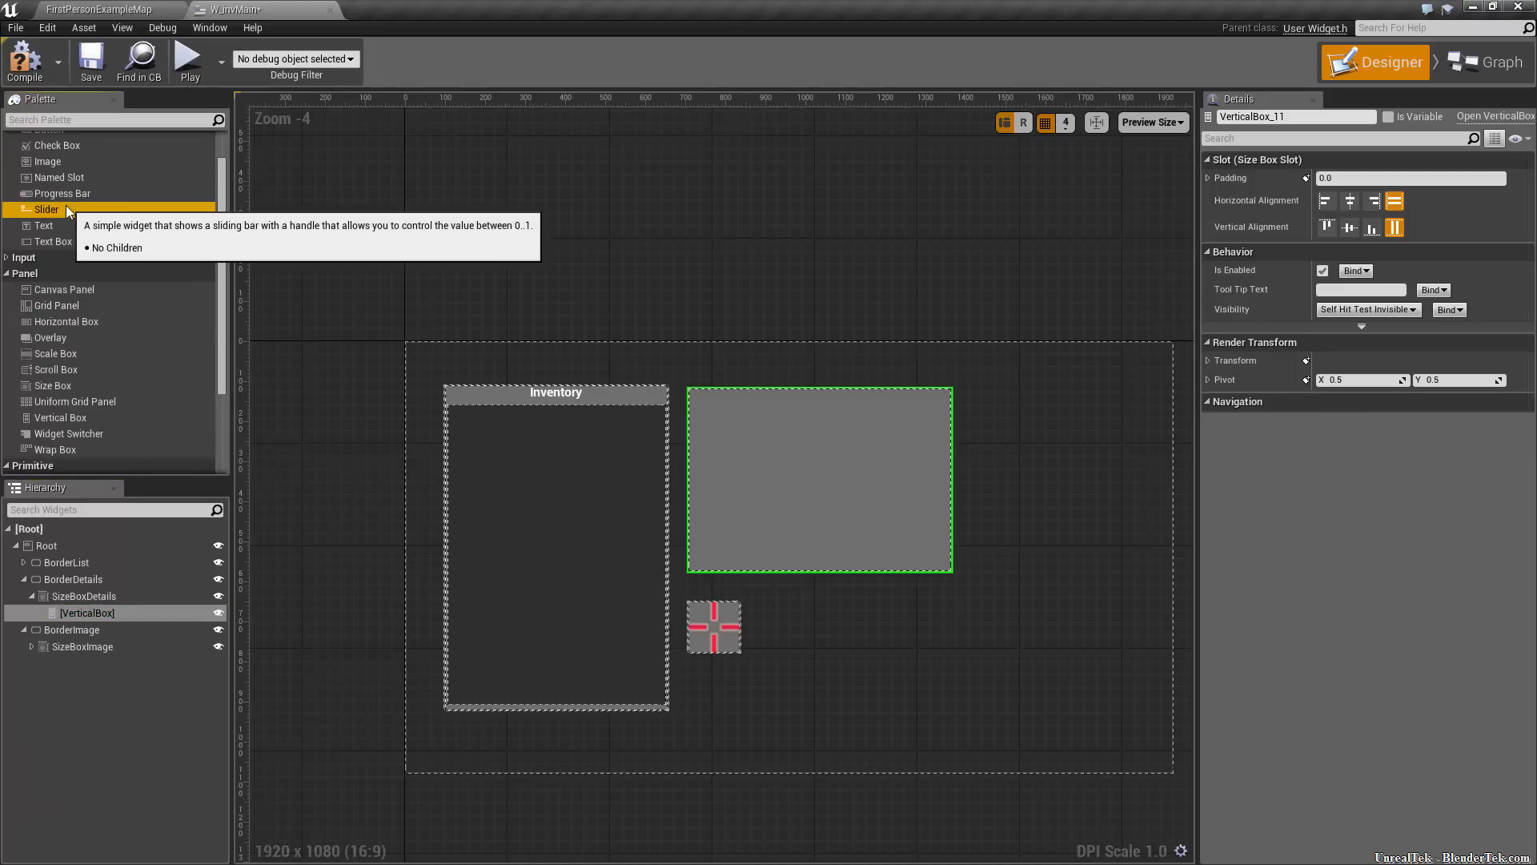
{"action": "left_click_drag", "start_coordinate": [71, 224], "coordinate": [103, 618]}
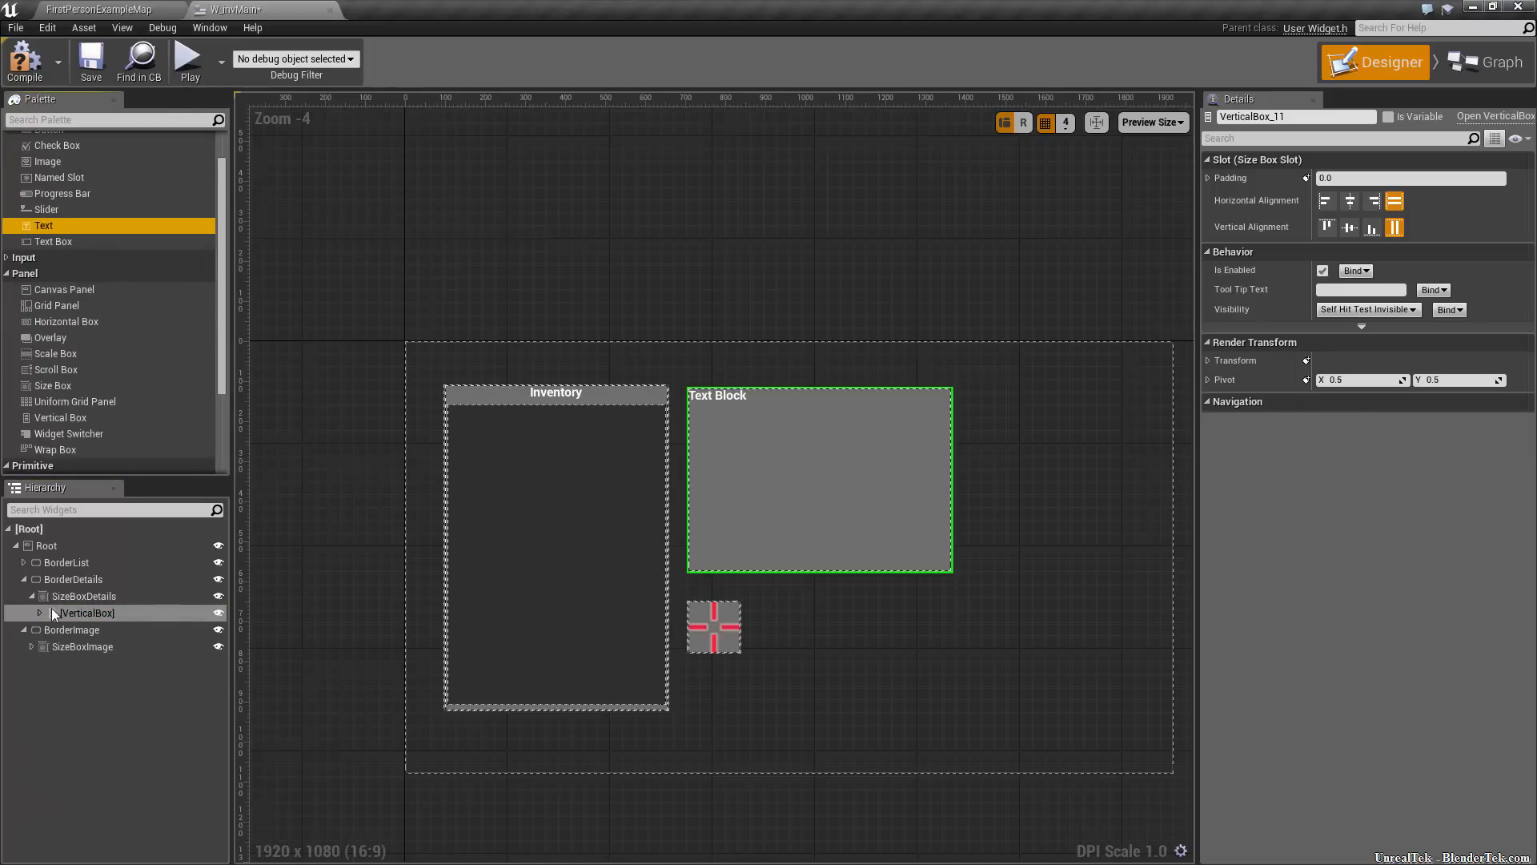
{"action": "left_click", "coordinate": [38, 612]}
{"action": "left_click", "coordinate": [104, 629]}
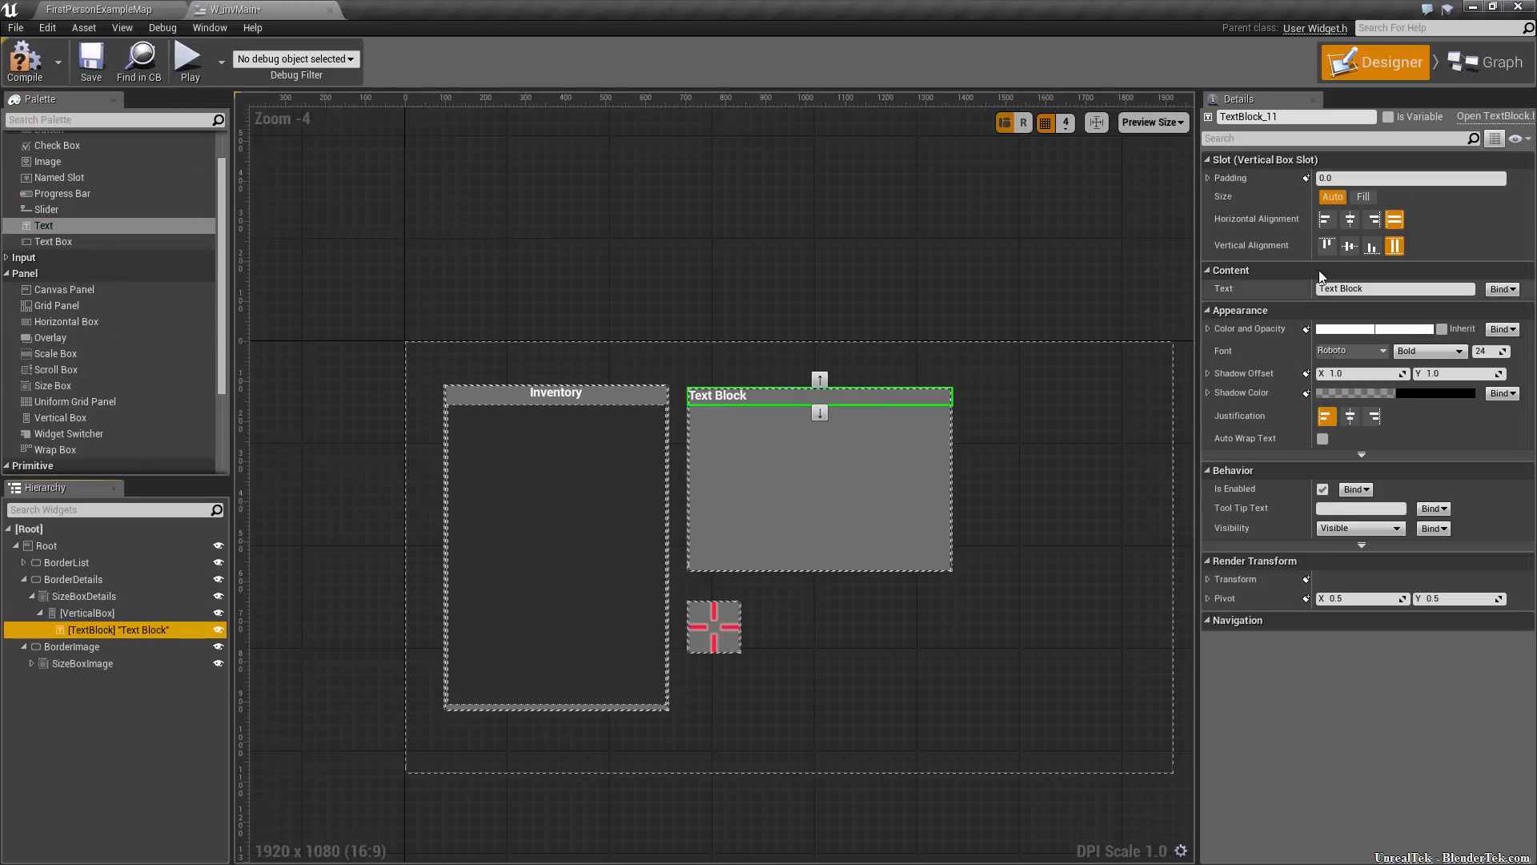
Center the text block horizontally in its Vertical Box slot and set its font size to 20
{"action": "left_click", "coordinate": [1350, 221]}
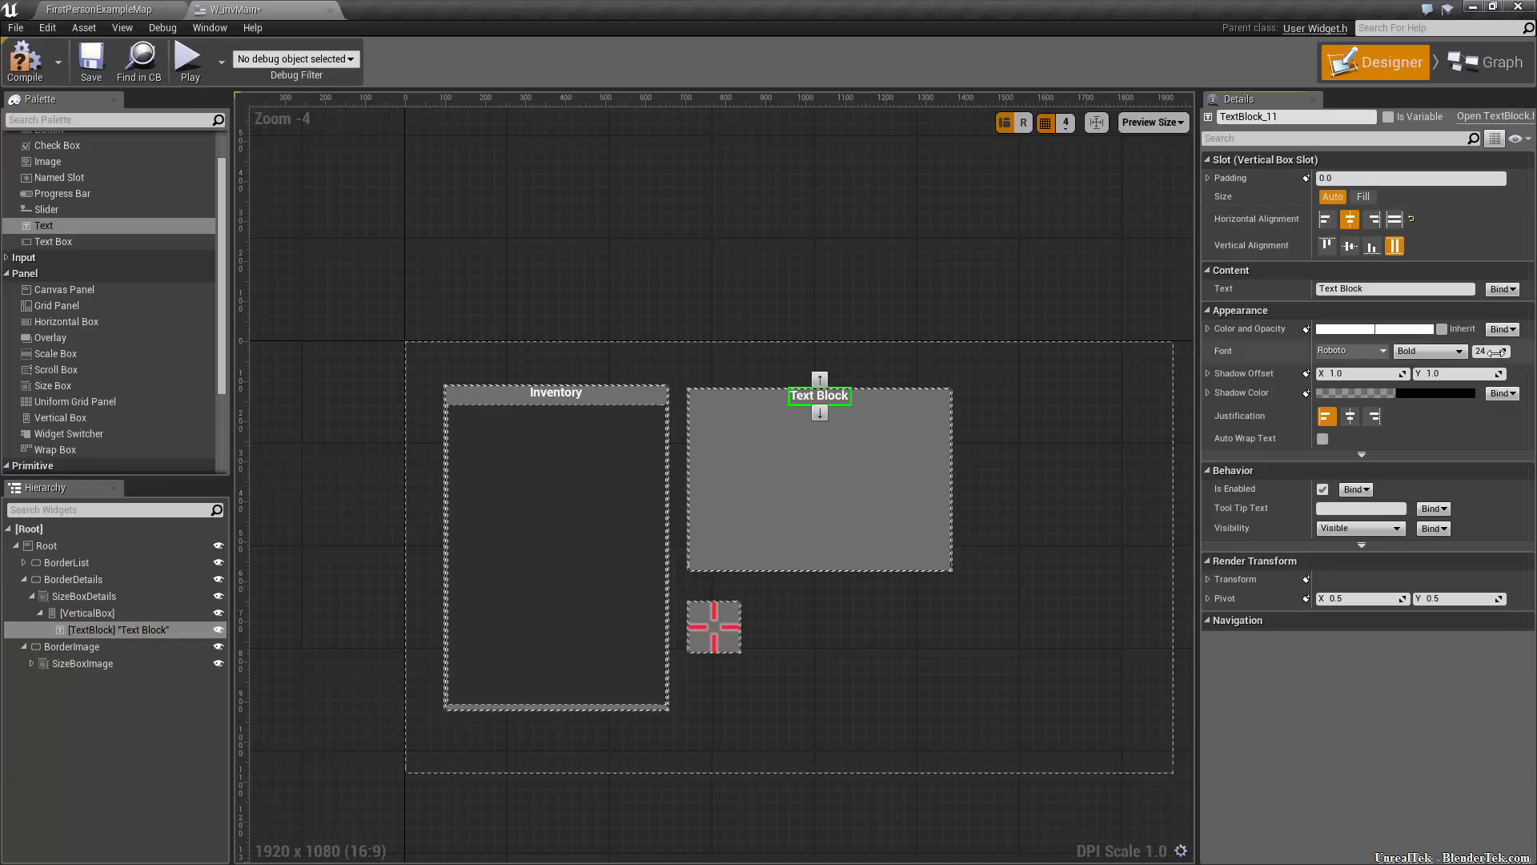
{"action": "type", "text": "20"}
{"action": "key", "text": "Return"}
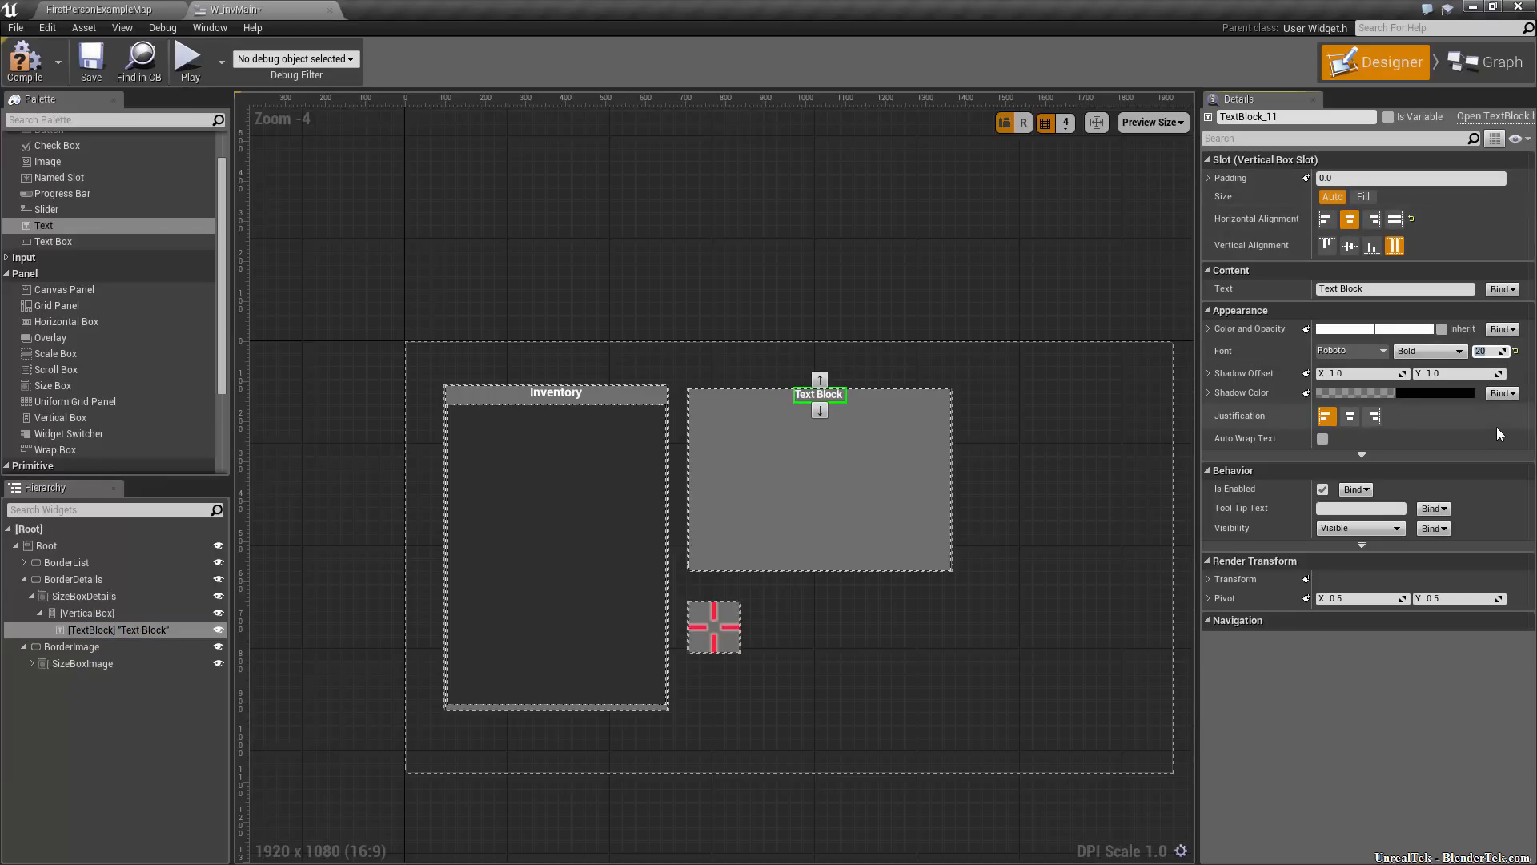
Change the text block's displayed text to "Item name here"
{"action": "left_click", "coordinate": [1352, 288]}
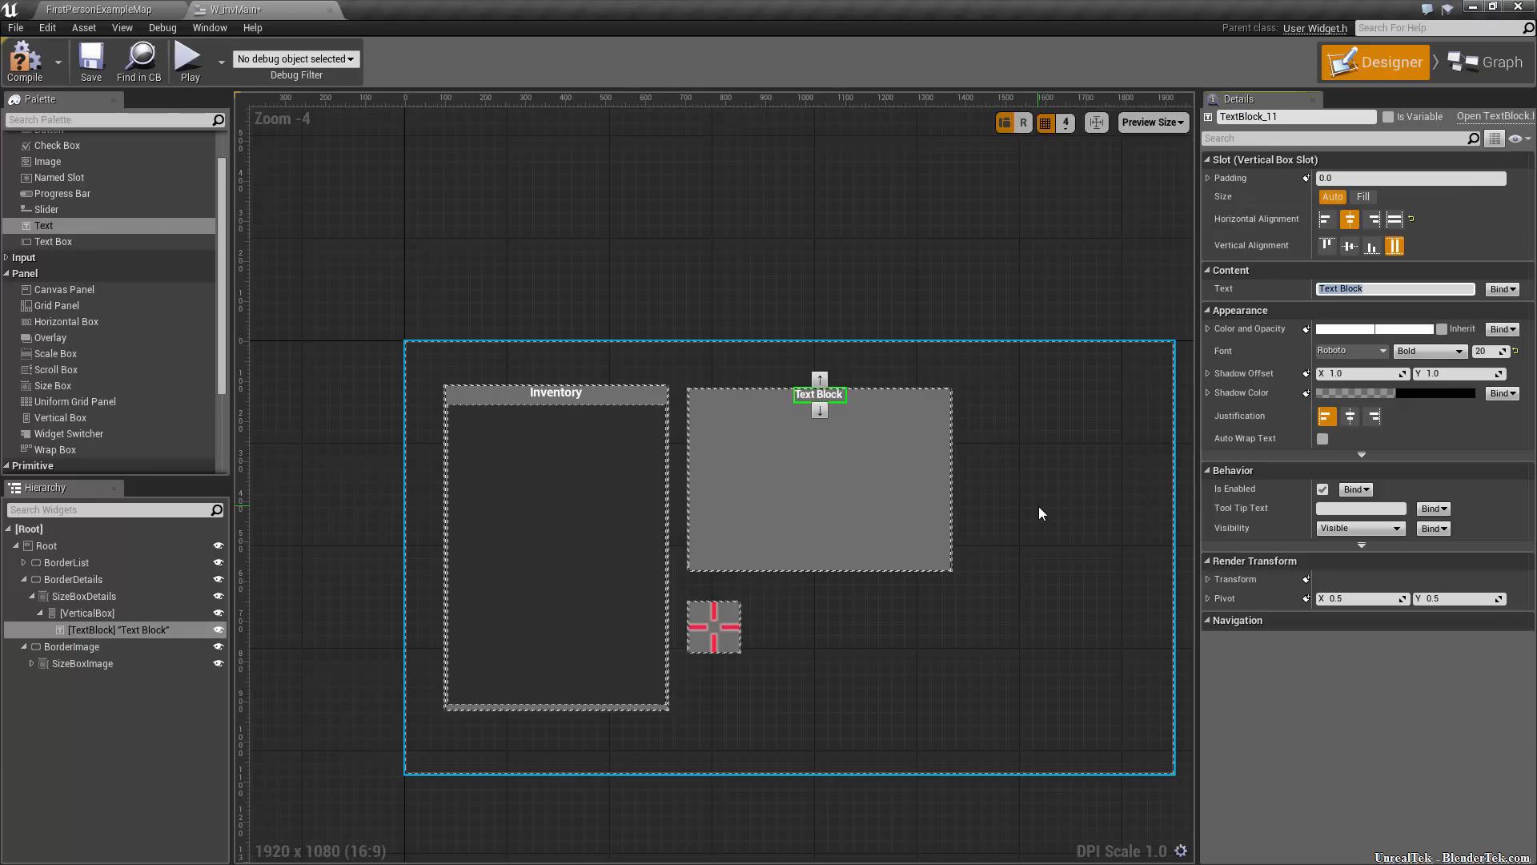
{"action": "left_click", "coordinate": [1503, 289]}
{"action": "left_click", "coordinate": [1370, 289]}
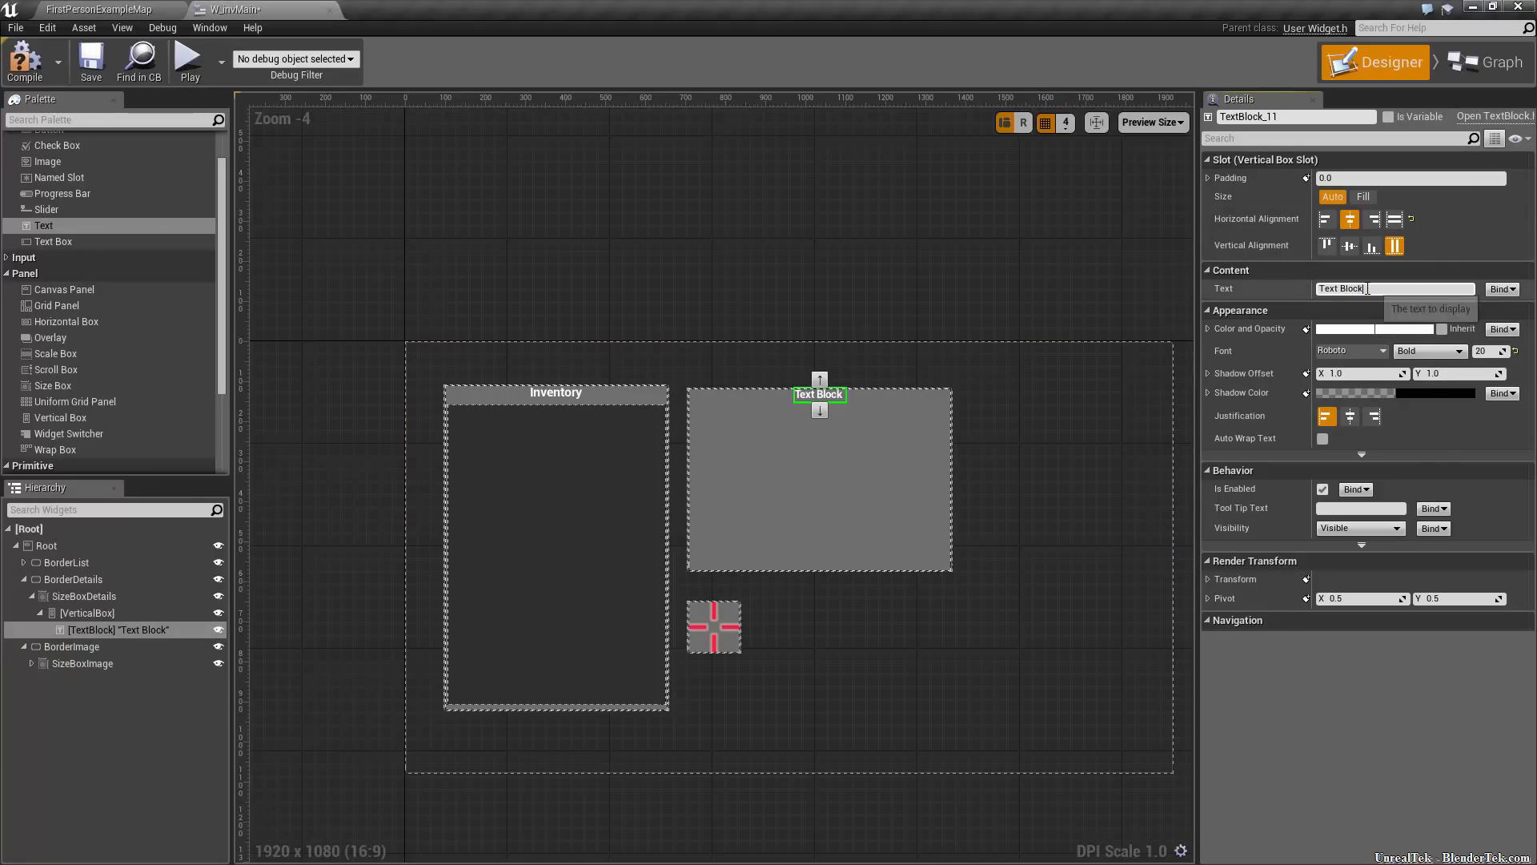
{"action": "left_click", "coordinate": [1370, 289]}
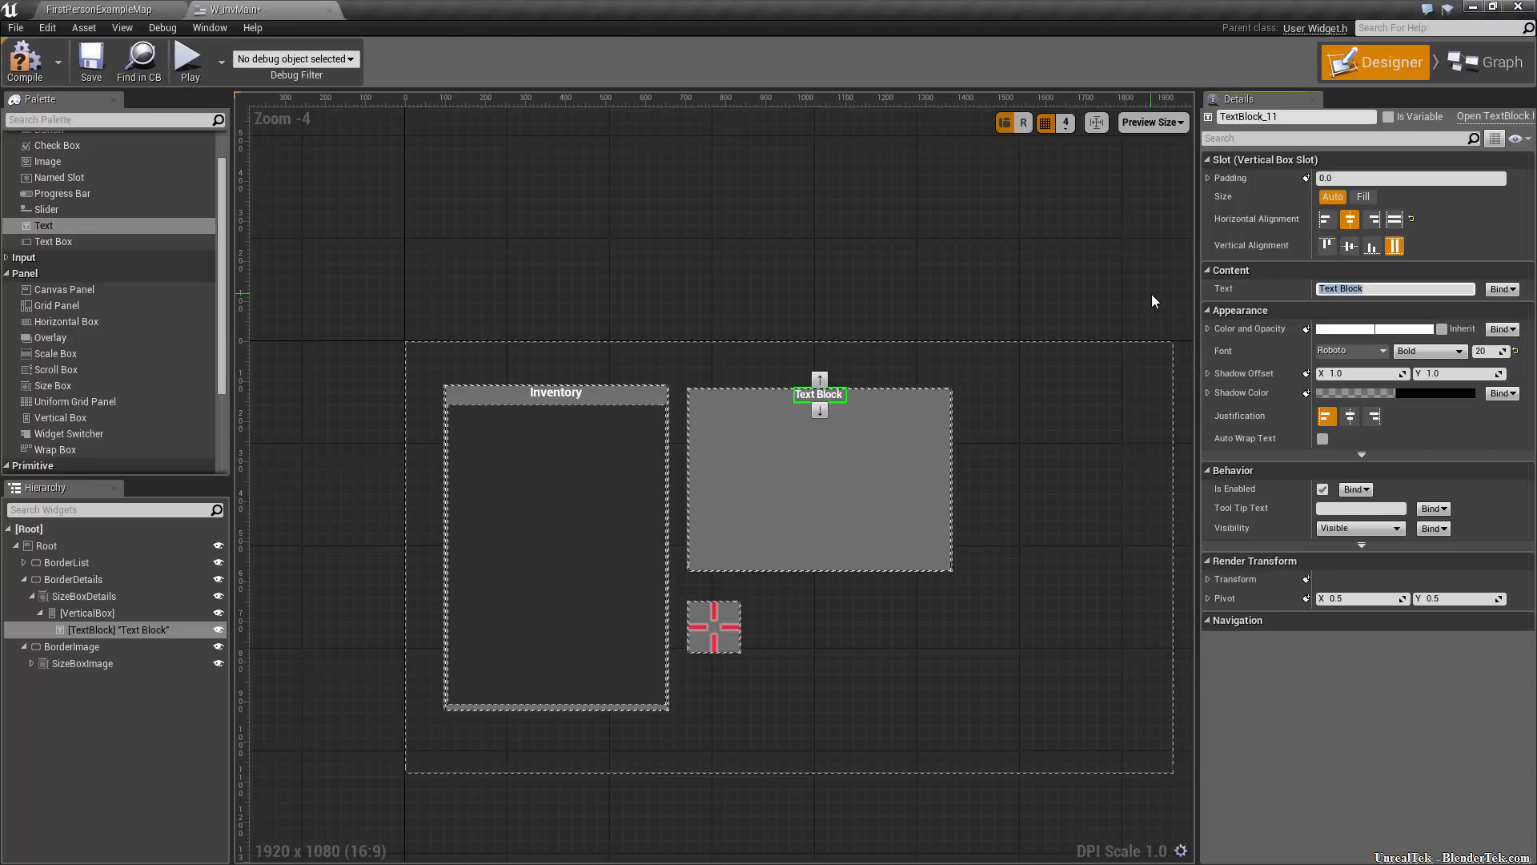
{"action": "type", "text": "Item name goes here"}
{"action": "key", "text": "Return"}
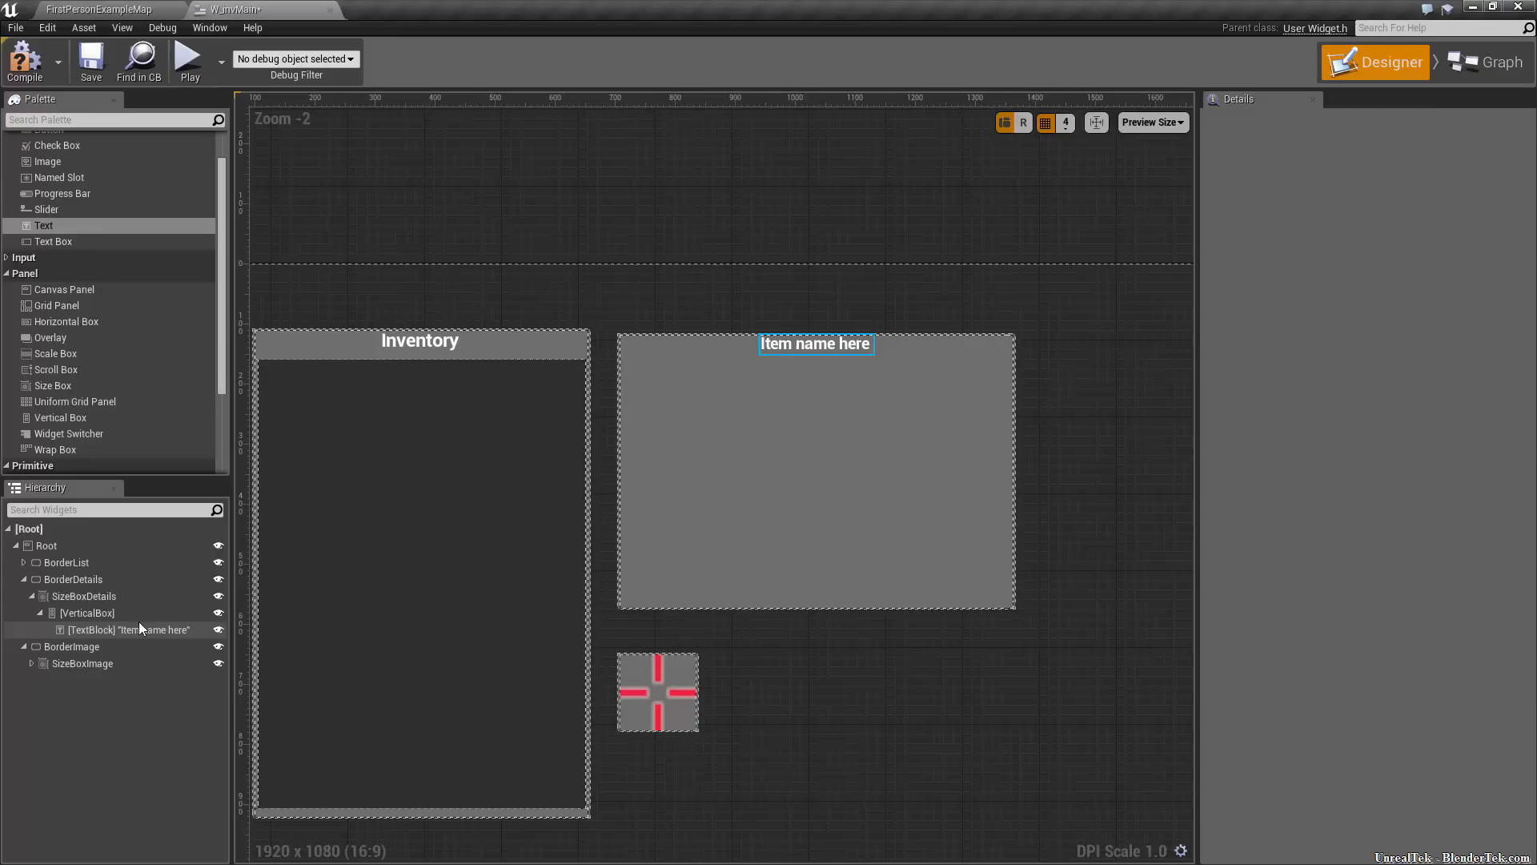
Add a Spacer below the "Item name here" text in the Vertical Box and set its Y size to 10
{"action": "left_click", "coordinate": [139, 627]}
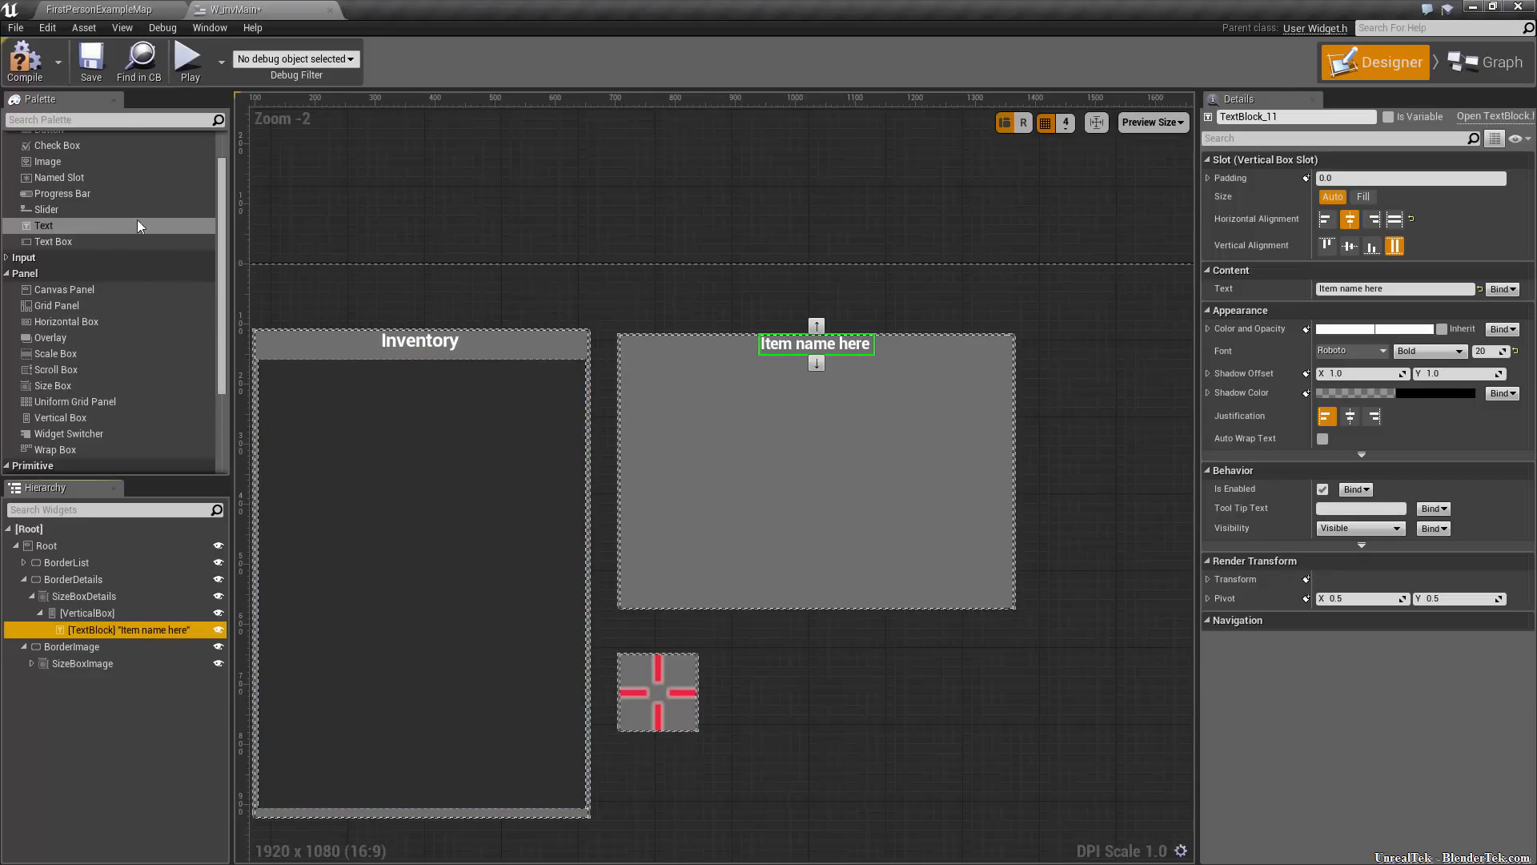
{"action": "scroll", "coordinate": [94, 204], "scroll_direction": "down", "scroll_amount": 4}
{"action": "left_click_drag", "start_coordinate": [49, 433], "coordinate": [93, 641]}
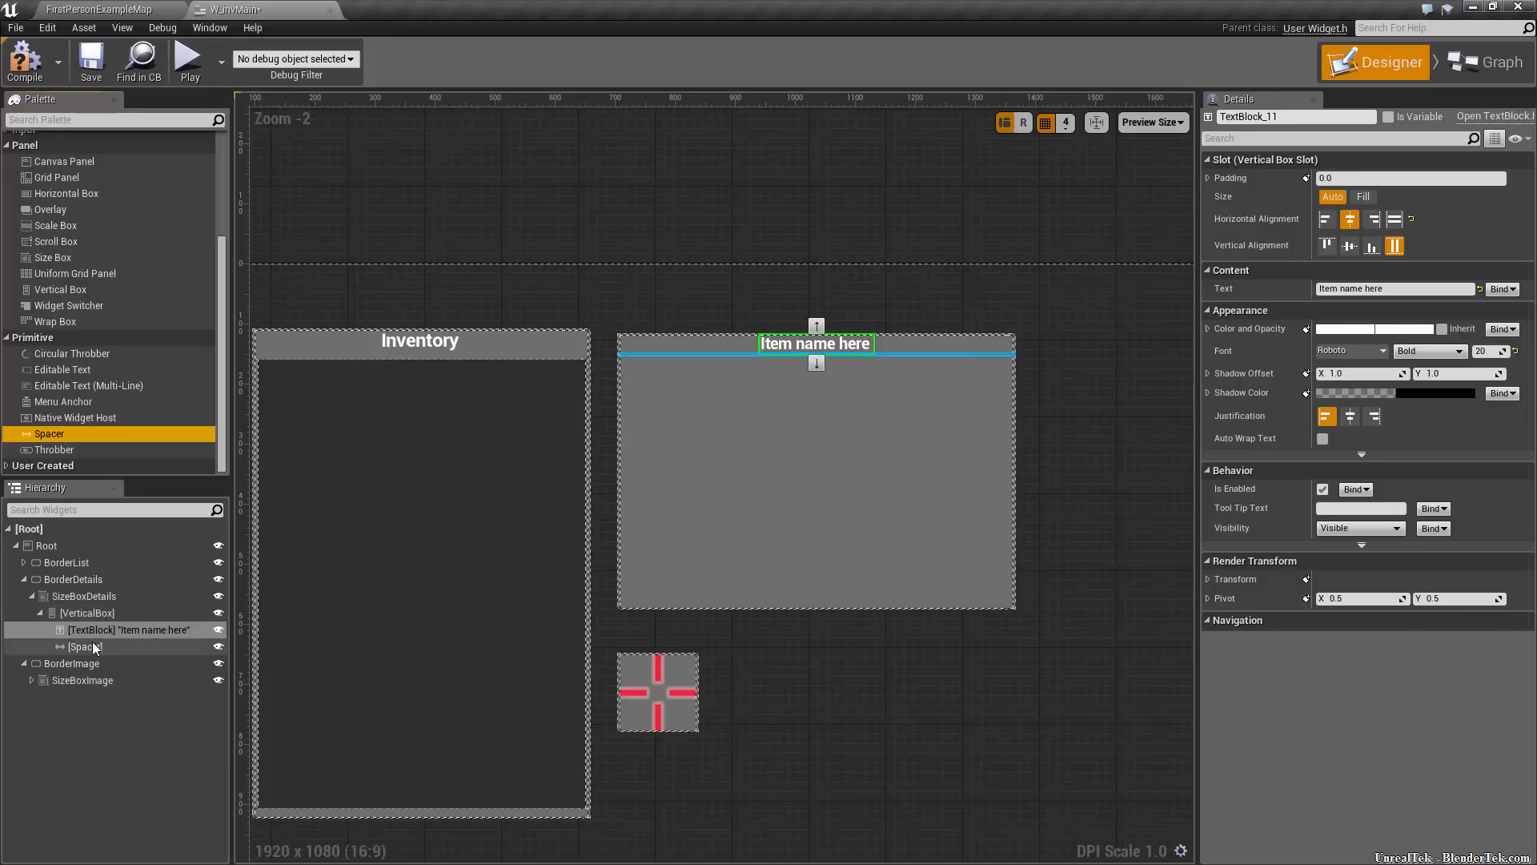
{"action": "left_click", "coordinate": [1449, 289]}
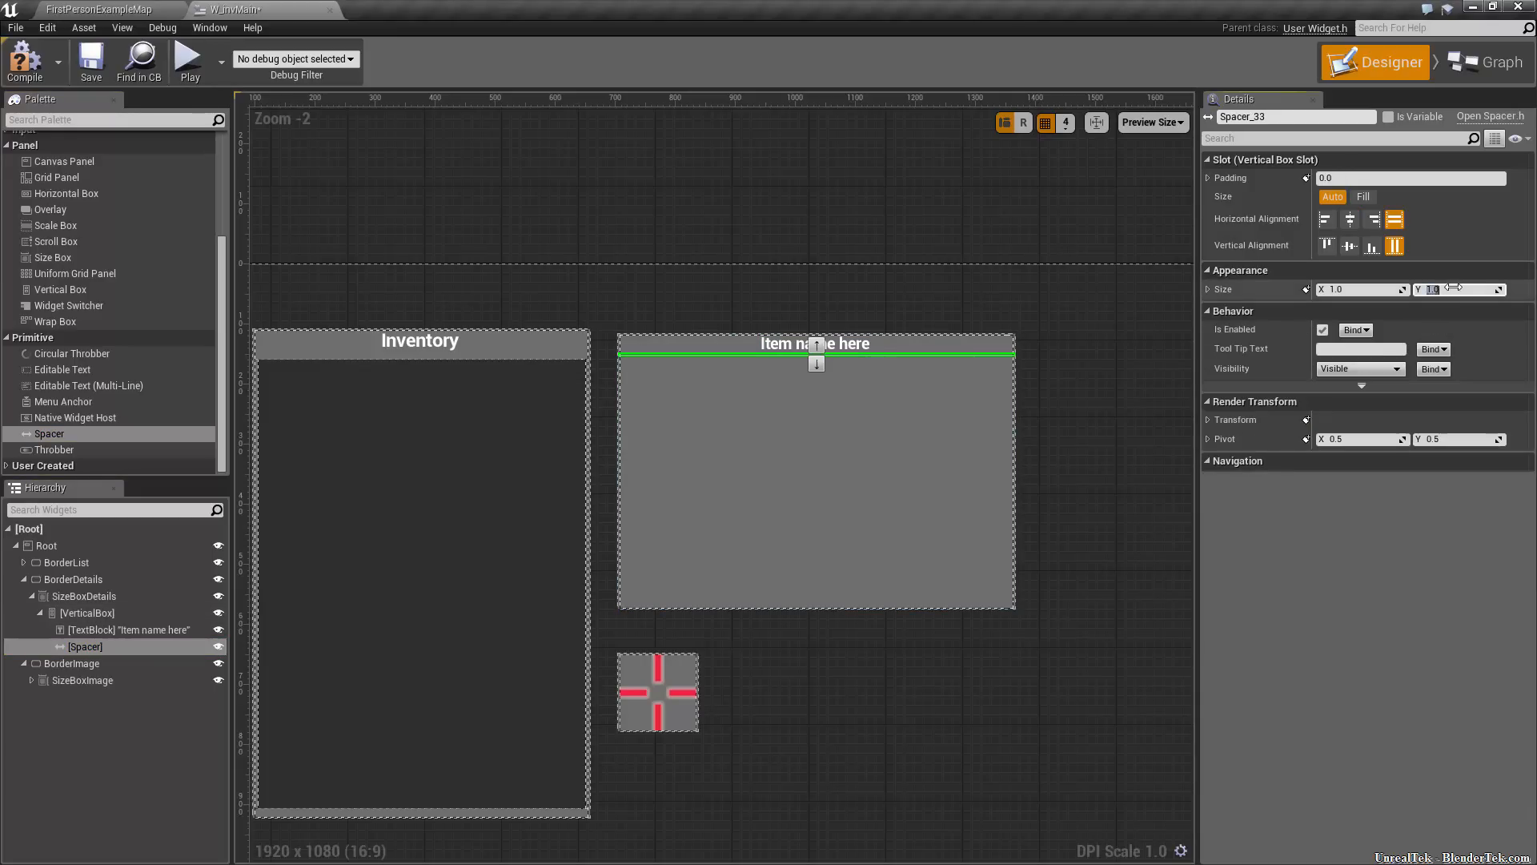
{"action": "type", "text": "10"}
{"action": "key", "text": "Return"}
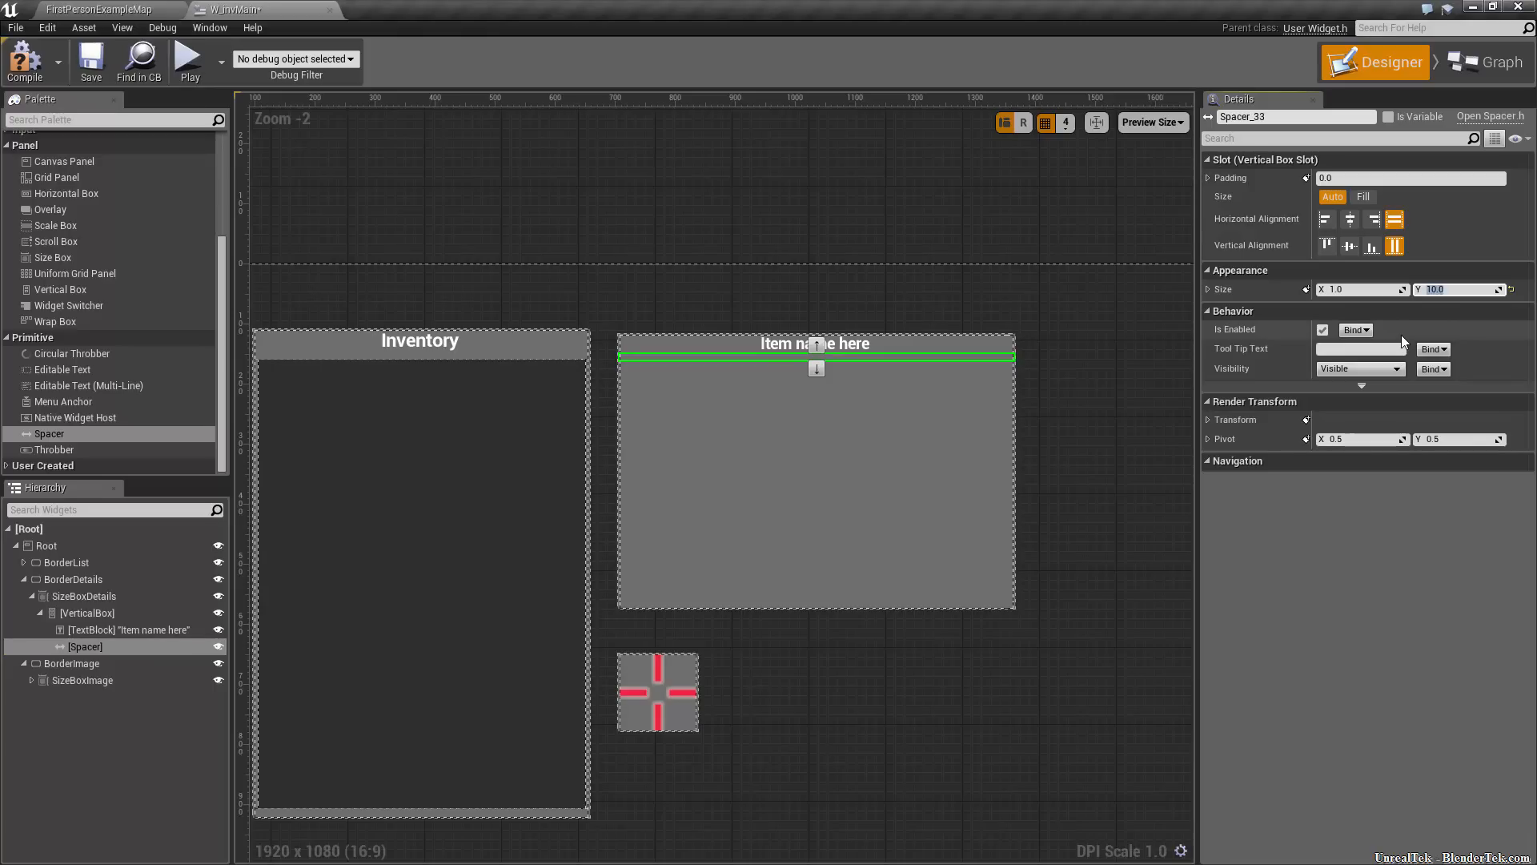
Reduce the Y size of the Spacer below the item name to 5
{"action": "left_click", "coordinate": [1085, 363]}
{"action": "scroll", "coordinate": [1085, 363], "scroll_direction": "up", "scroll_amount": 2}
{"action": "left_click", "coordinate": [154, 645]}
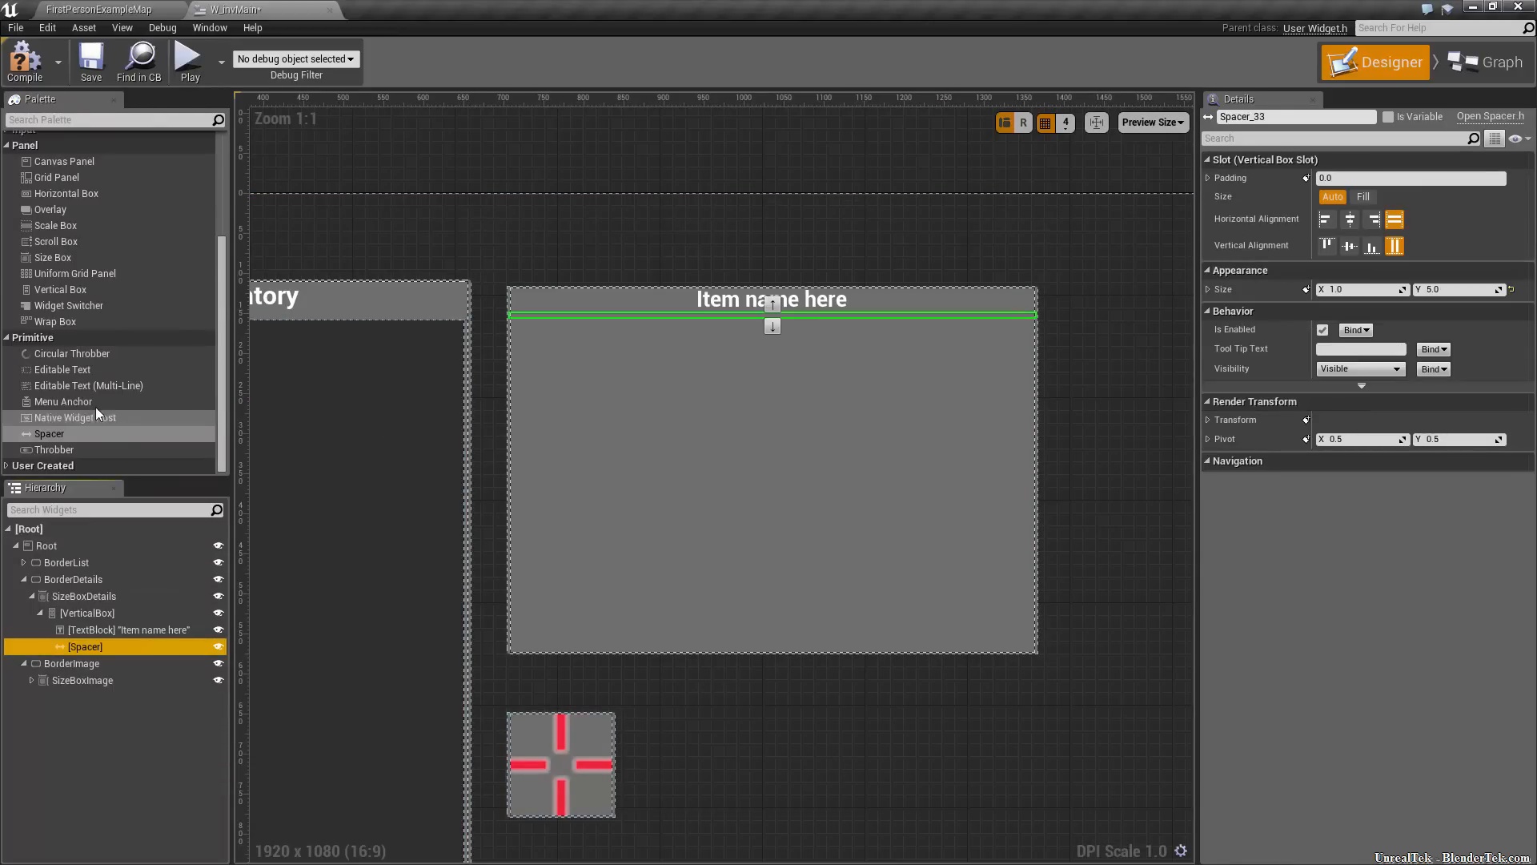
Add a Horizontal Box containing a Spacer below the Vertical Box's spacer, and set the Horizontal Box's size to Fill
{"action": "left_click_drag", "start_coordinate": [85, 196], "coordinate": [89, 612]}
{"action": "left_click", "coordinate": [80, 664]}
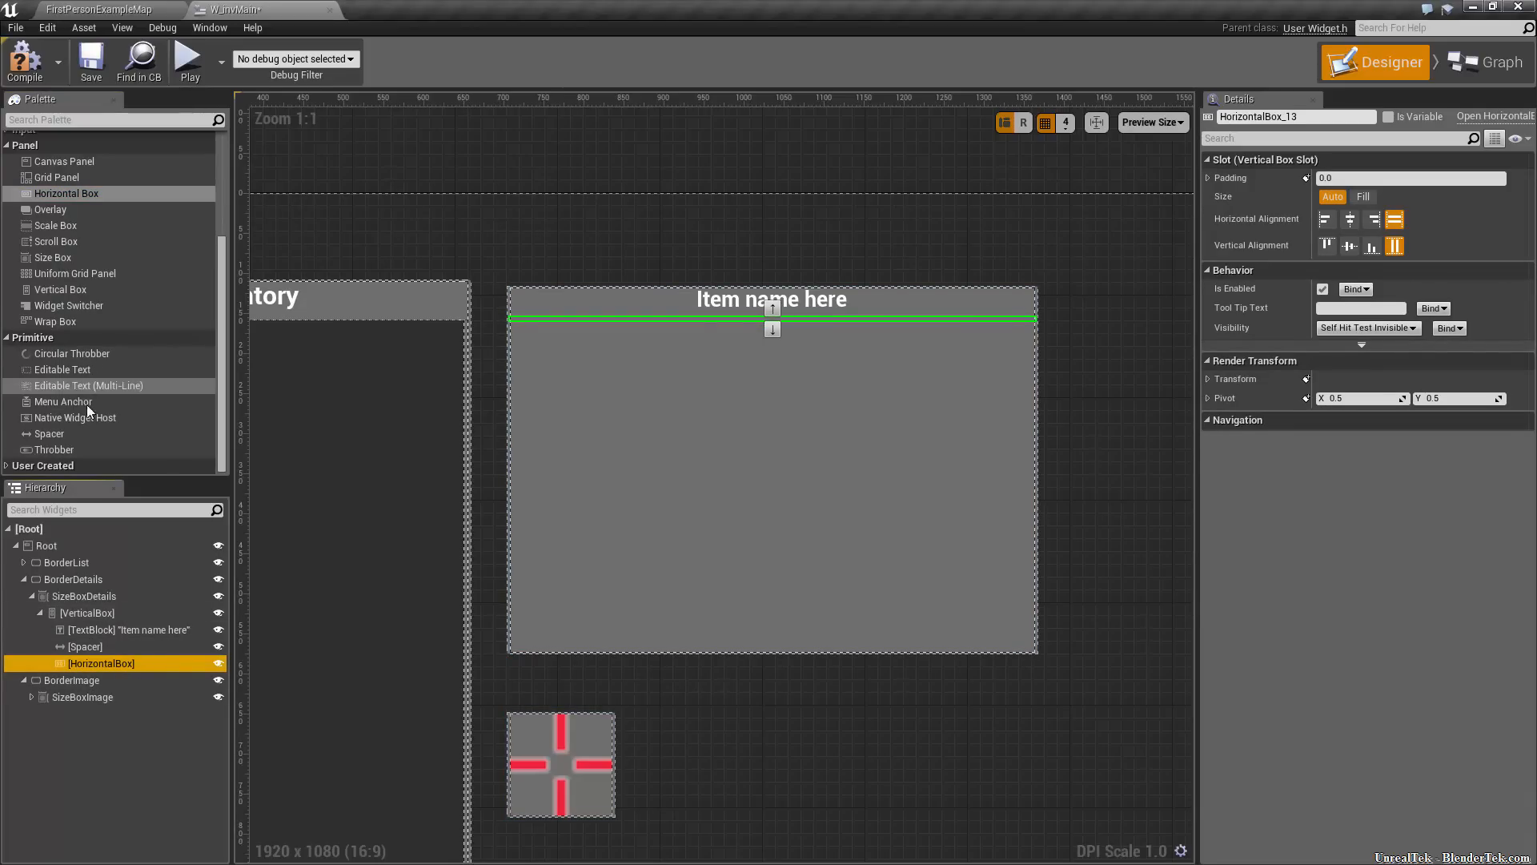
{"action": "left_click_drag", "start_coordinate": [64, 442], "coordinate": [127, 671]}
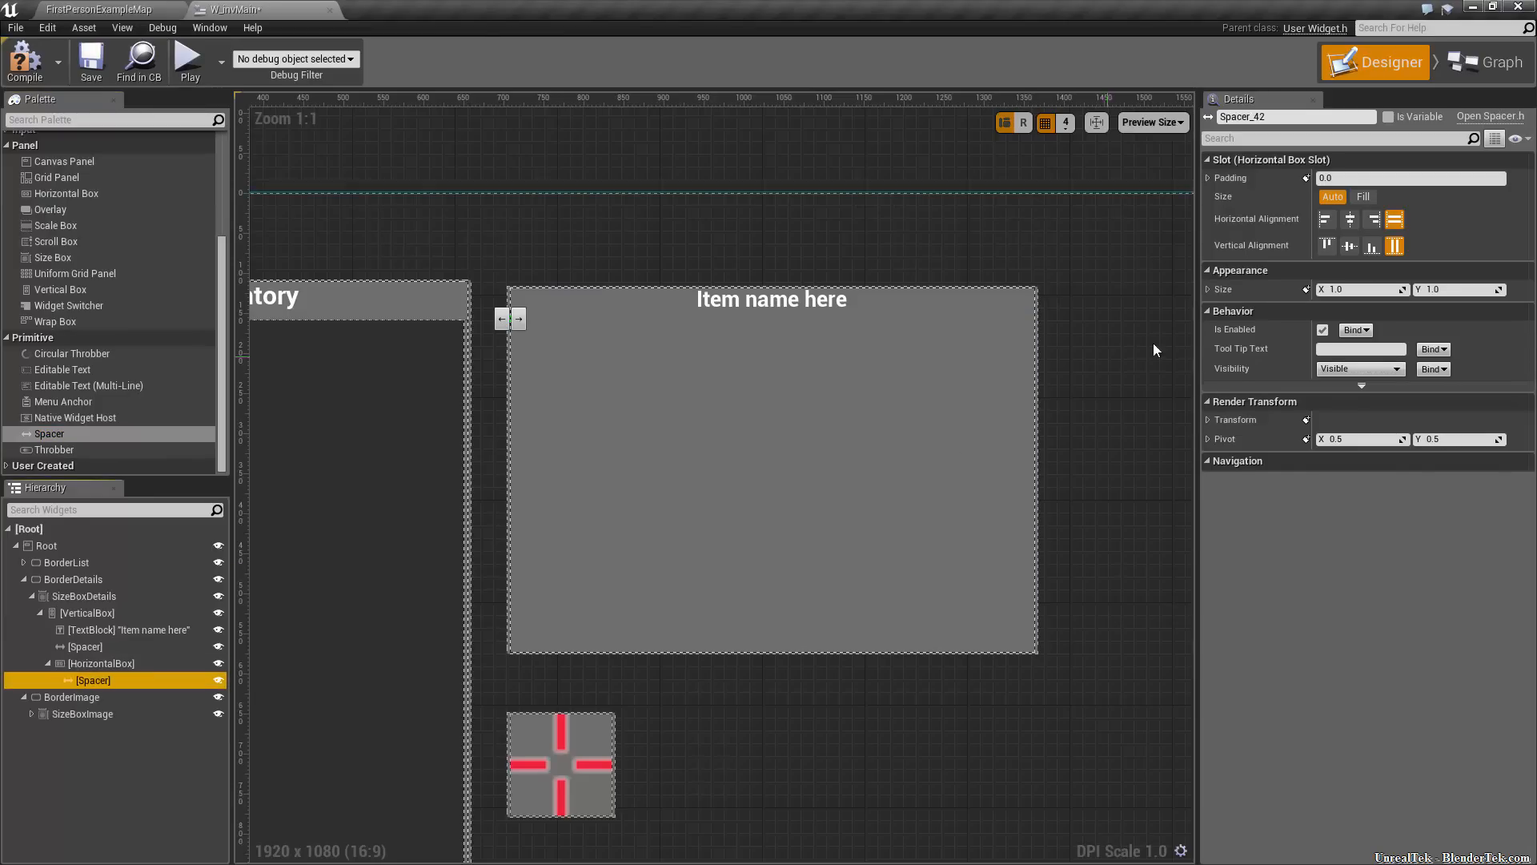
{"action": "left_click", "coordinate": [160, 663]}
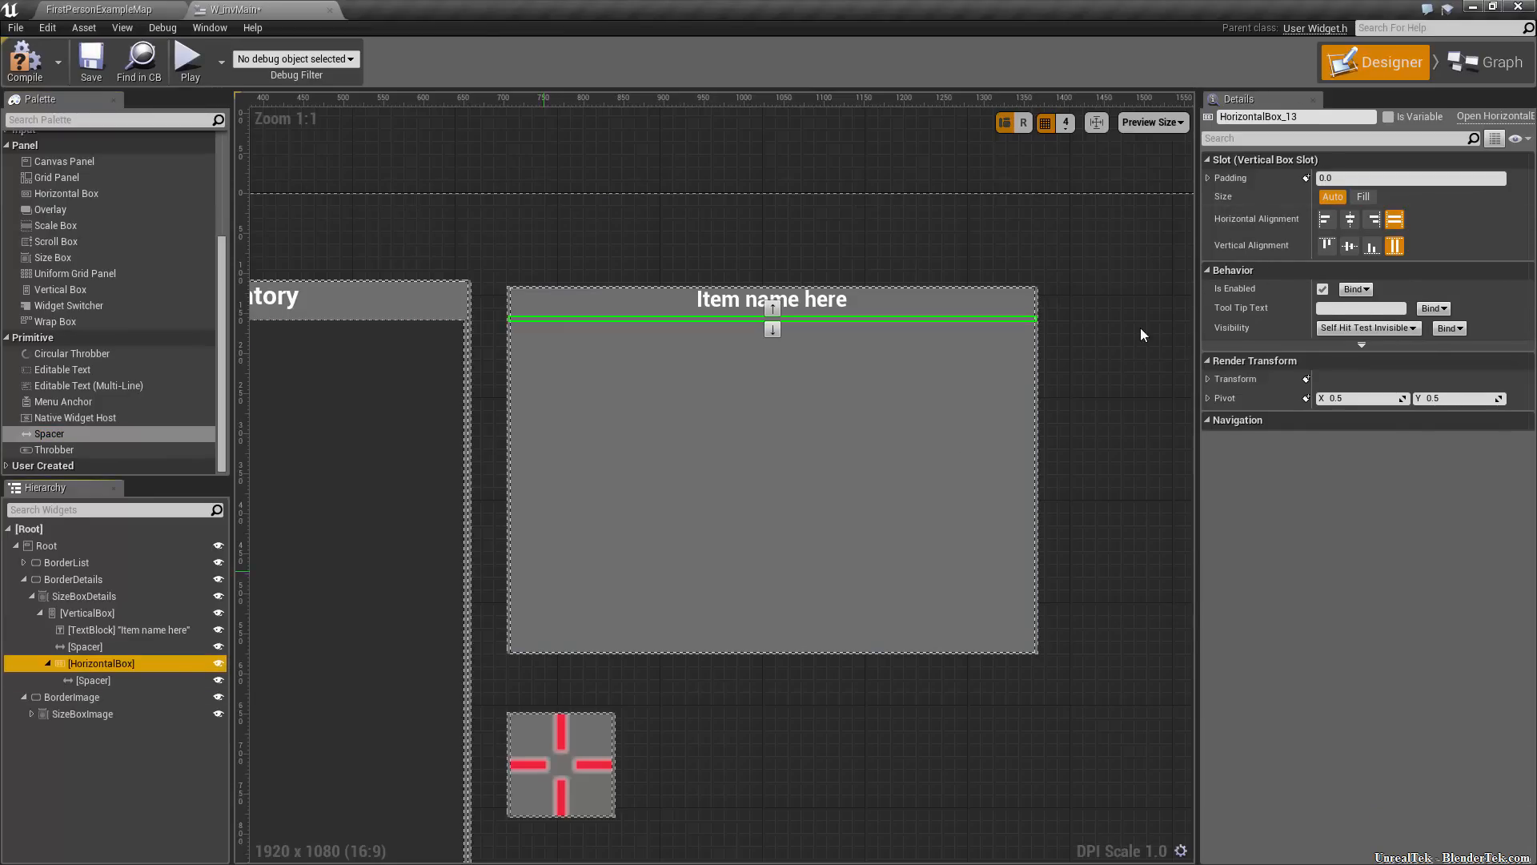
{"action": "left_click", "coordinate": [1363, 196]}
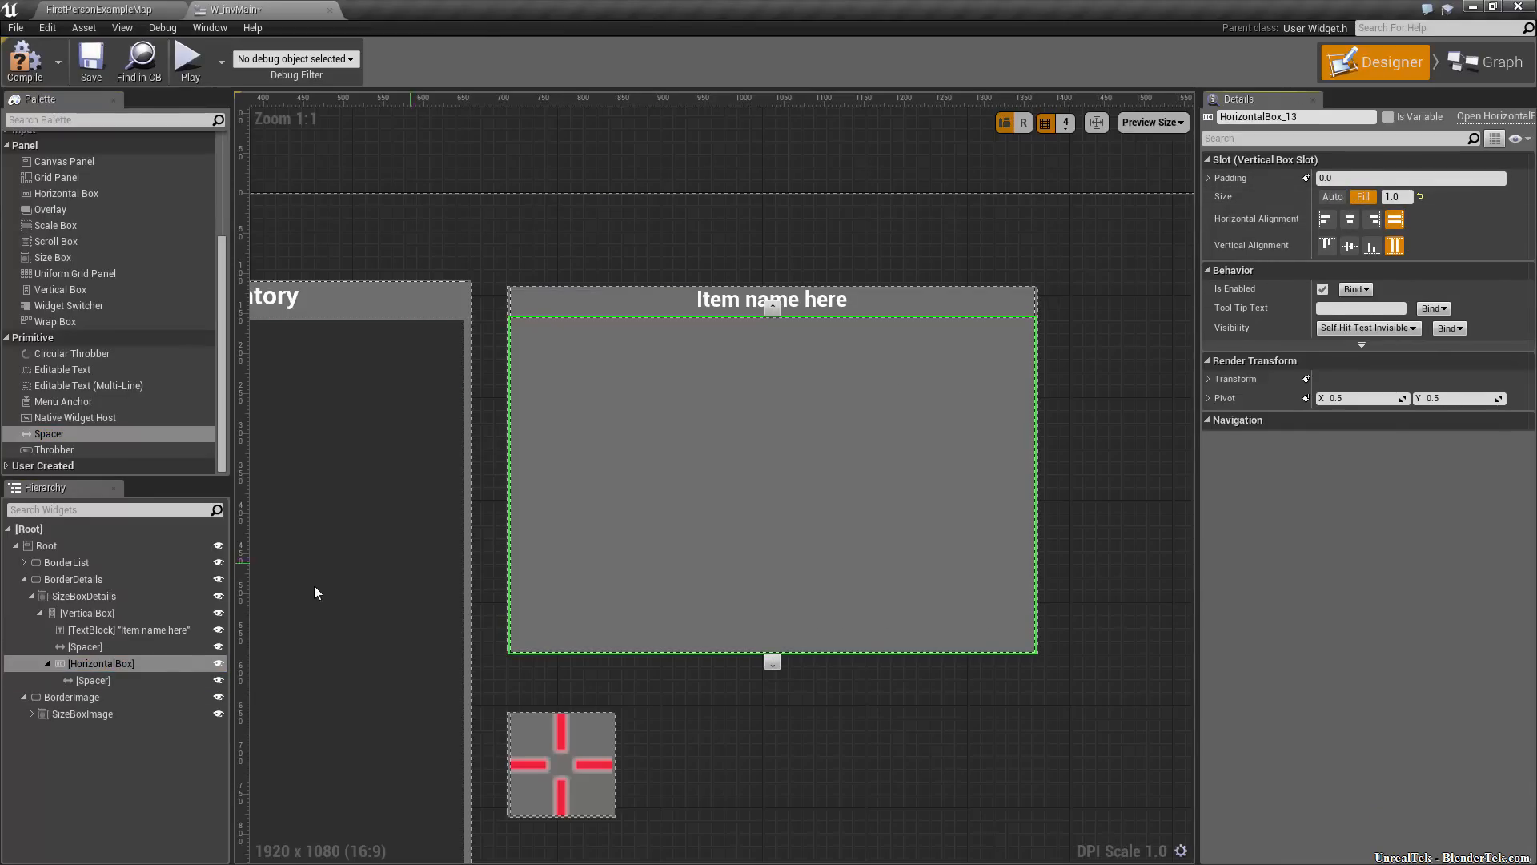
Set the X size of the Spacer inside the Horizontal Box to 5
{"action": "left_click", "coordinate": [141, 681]}
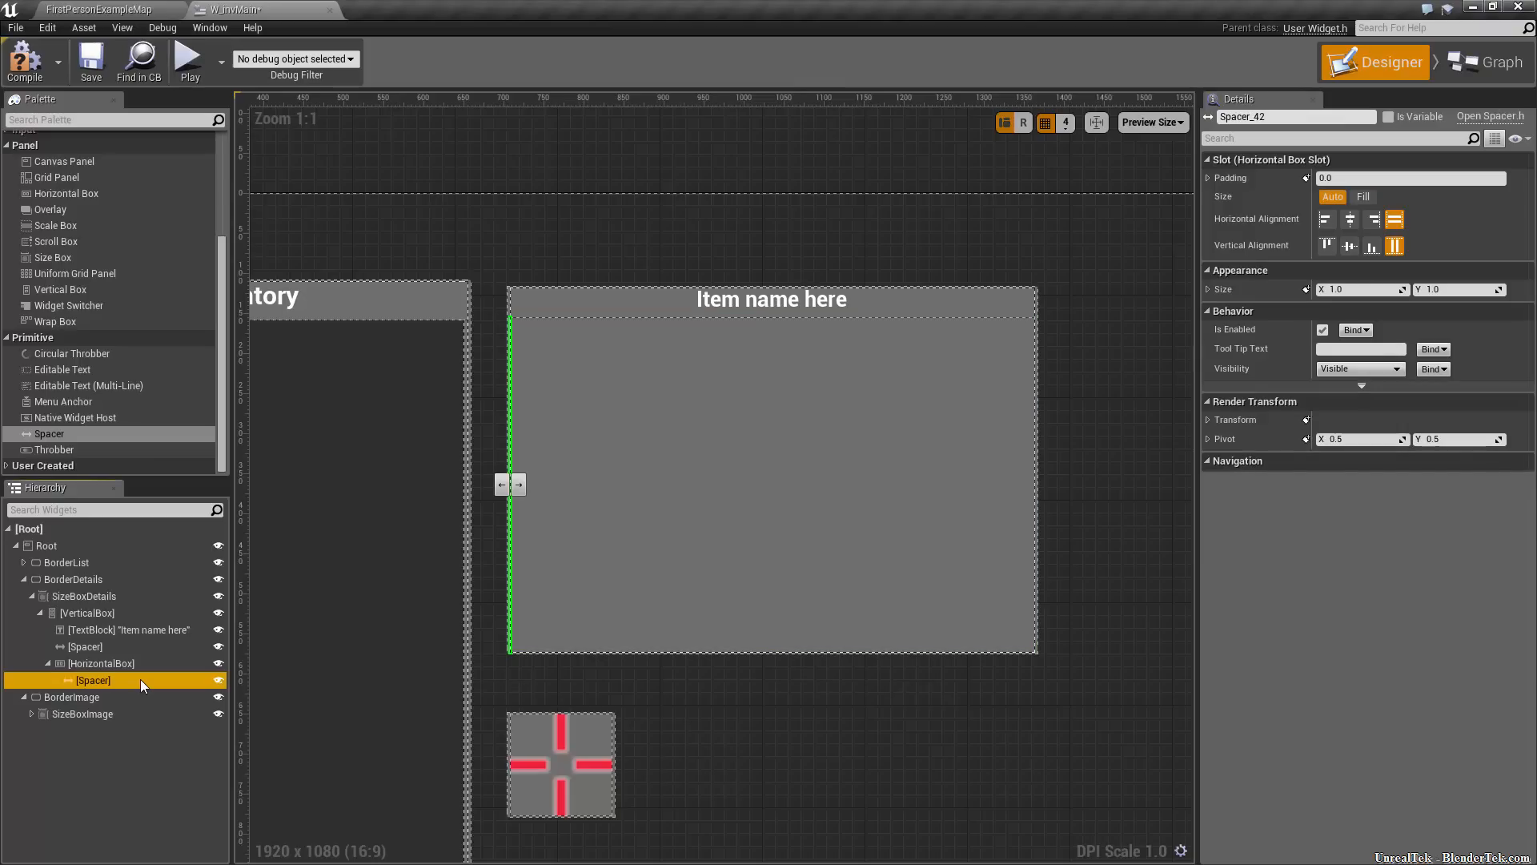
{"action": "left_click", "coordinate": [1370, 289]}
{"action": "type", "text": "5"}
{"action": "key", "text": "Return"}
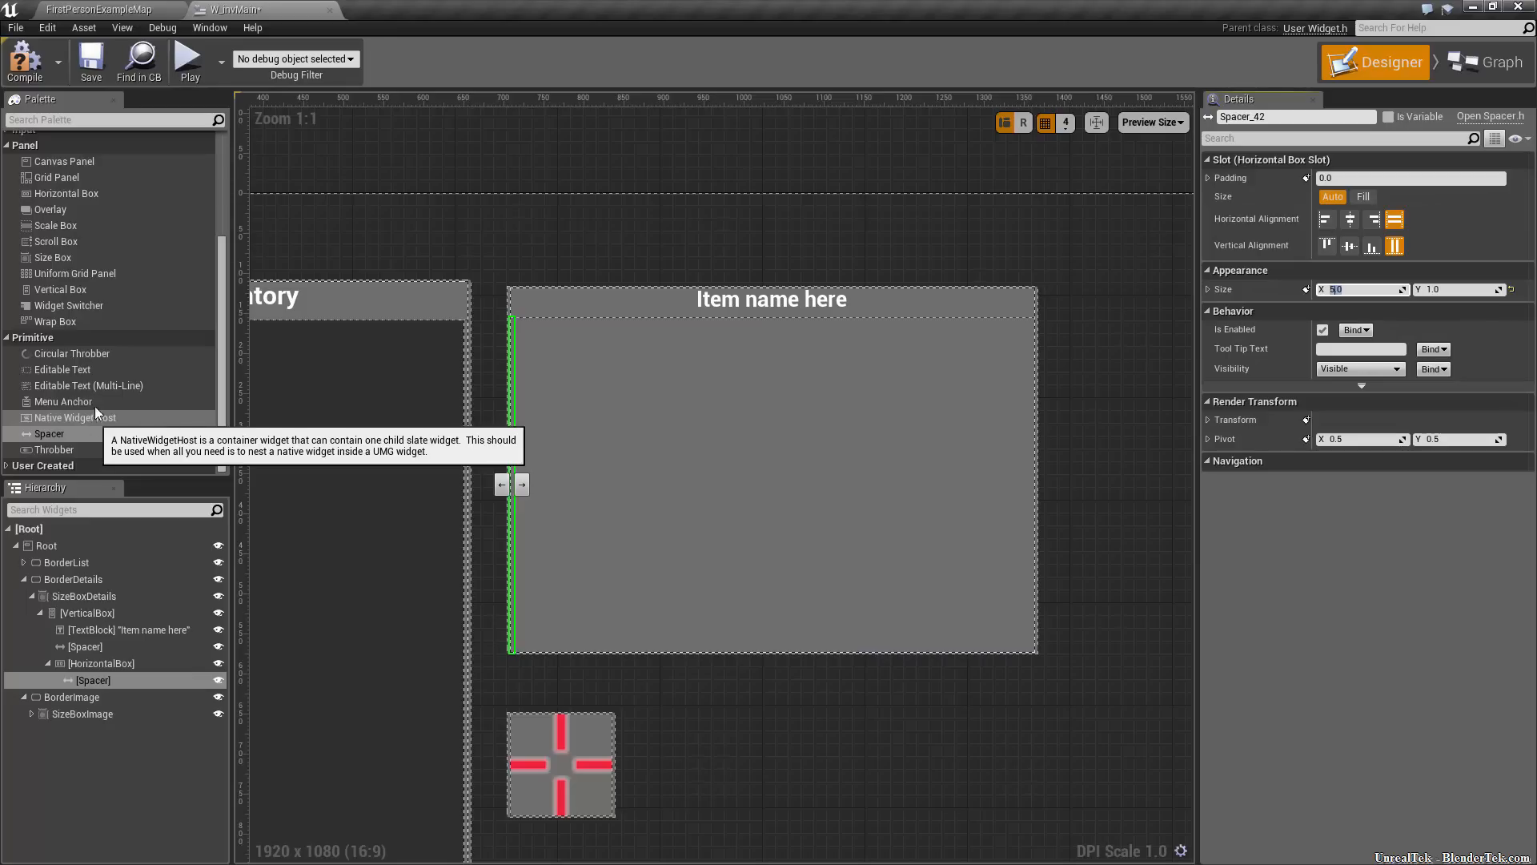
Add a Scroll Box after the Spacer in the Horizontal Box and rename it ScrollBoxItemDetails
{"action": "left_click_drag", "start_coordinate": [68, 241], "coordinate": [103, 659]}
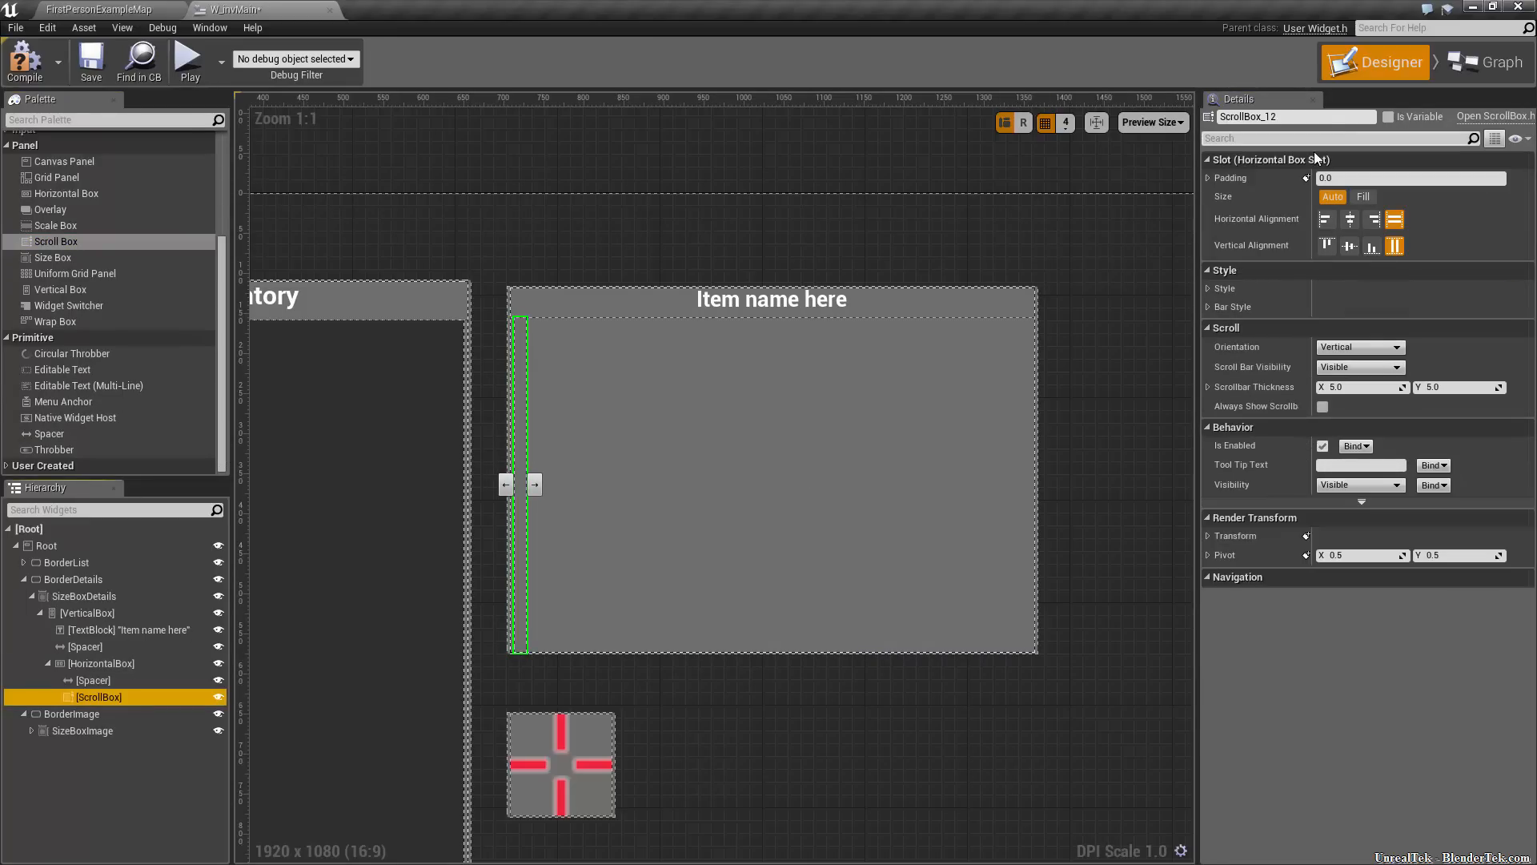
{"action": "left_click", "coordinate": [1301, 118]}
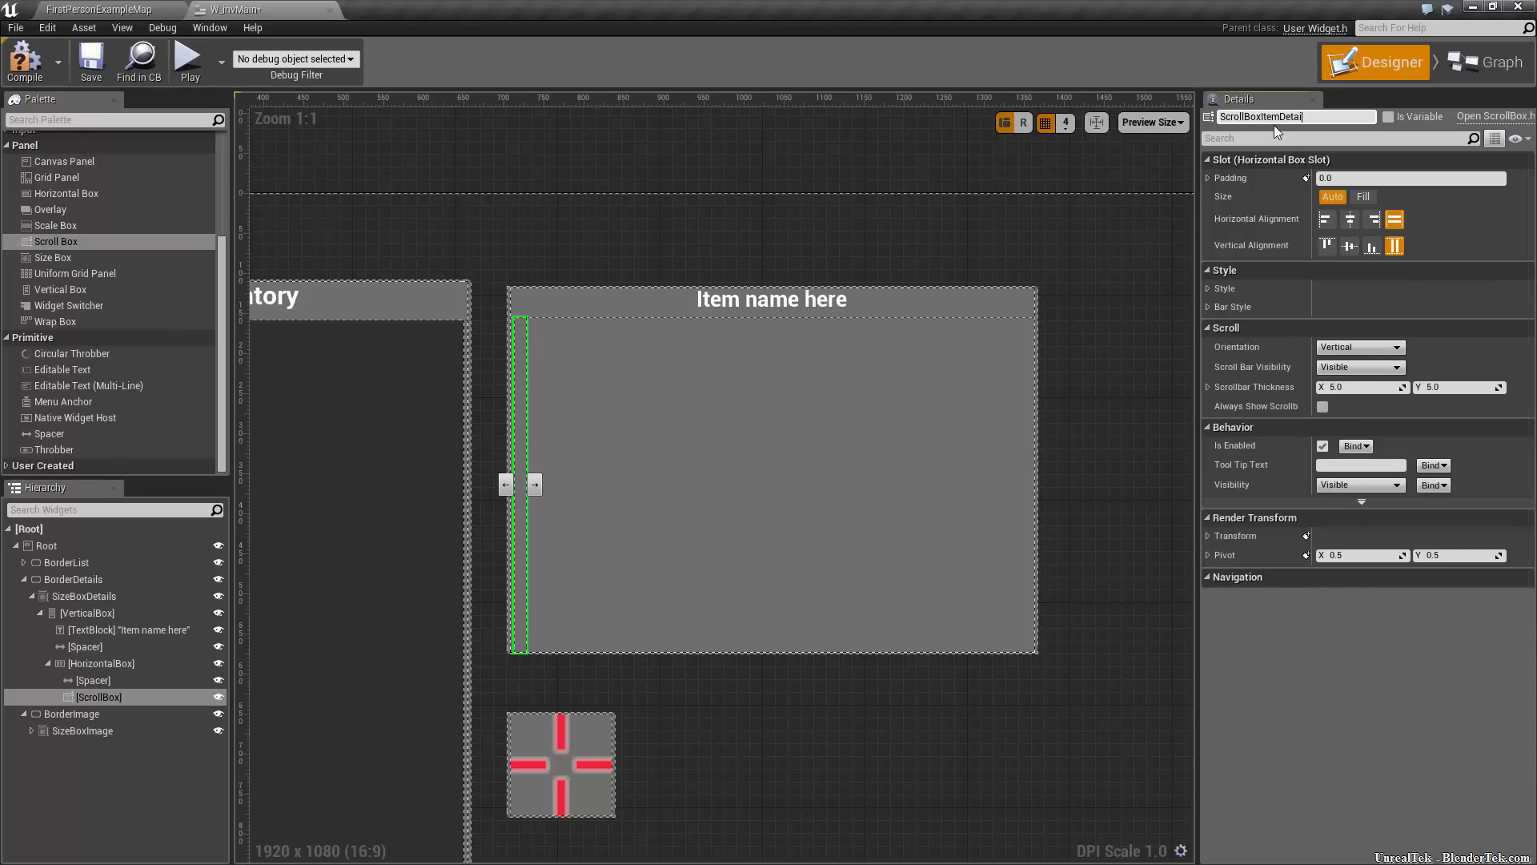
{"action": "type", "text": "ItemDetails"}
{"action": "key", "text": "Return"}
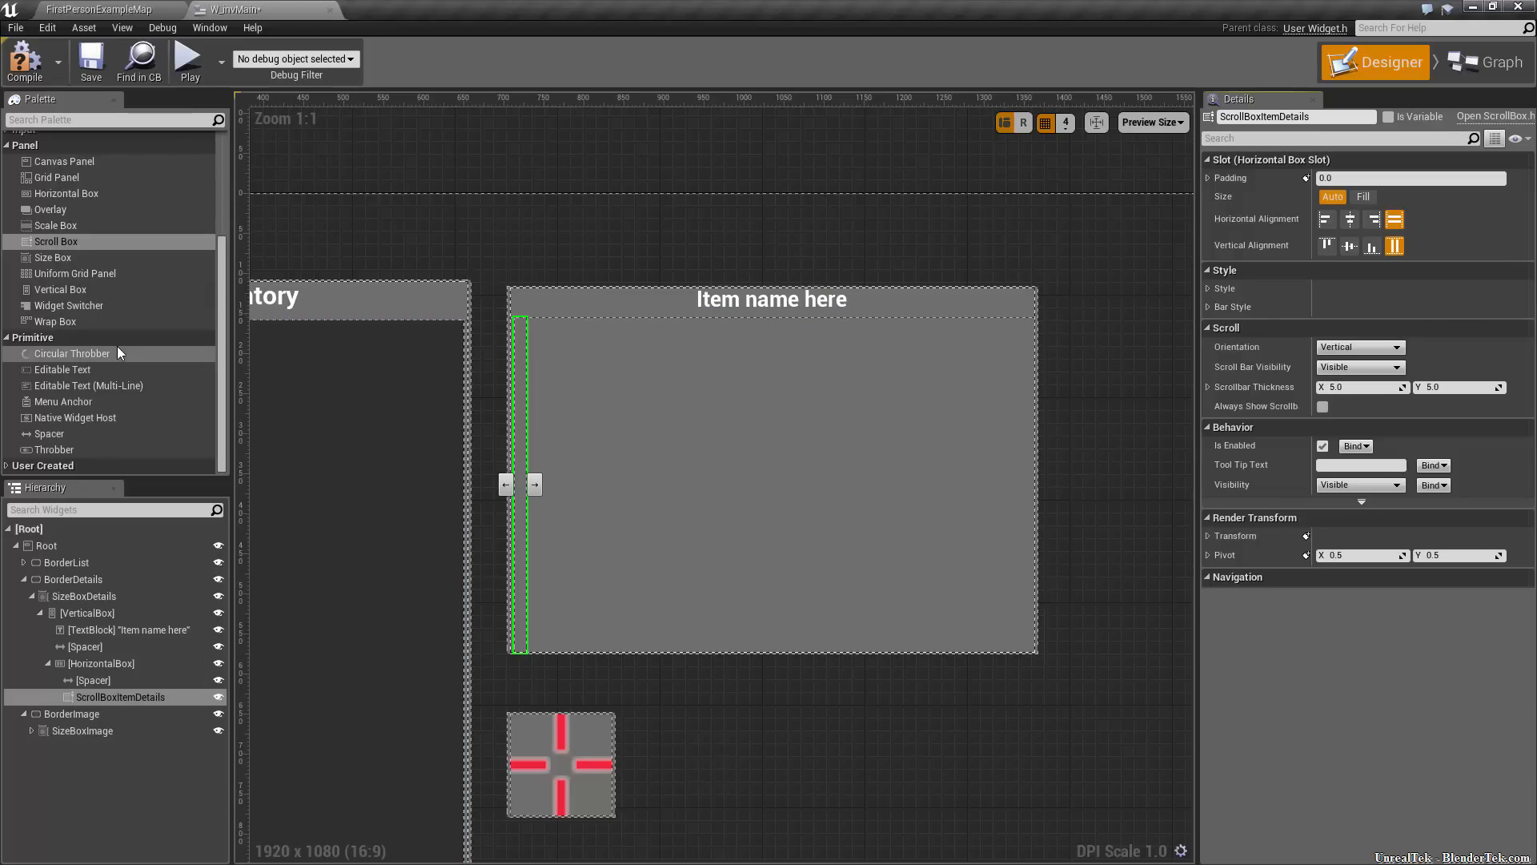
Add a Spacer with an X size of 5 after ScrollBoxItemDetails and set the scroll box's size to Fill
{"action": "left_click_drag", "start_coordinate": [115, 430], "coordinate": [120, 501]}
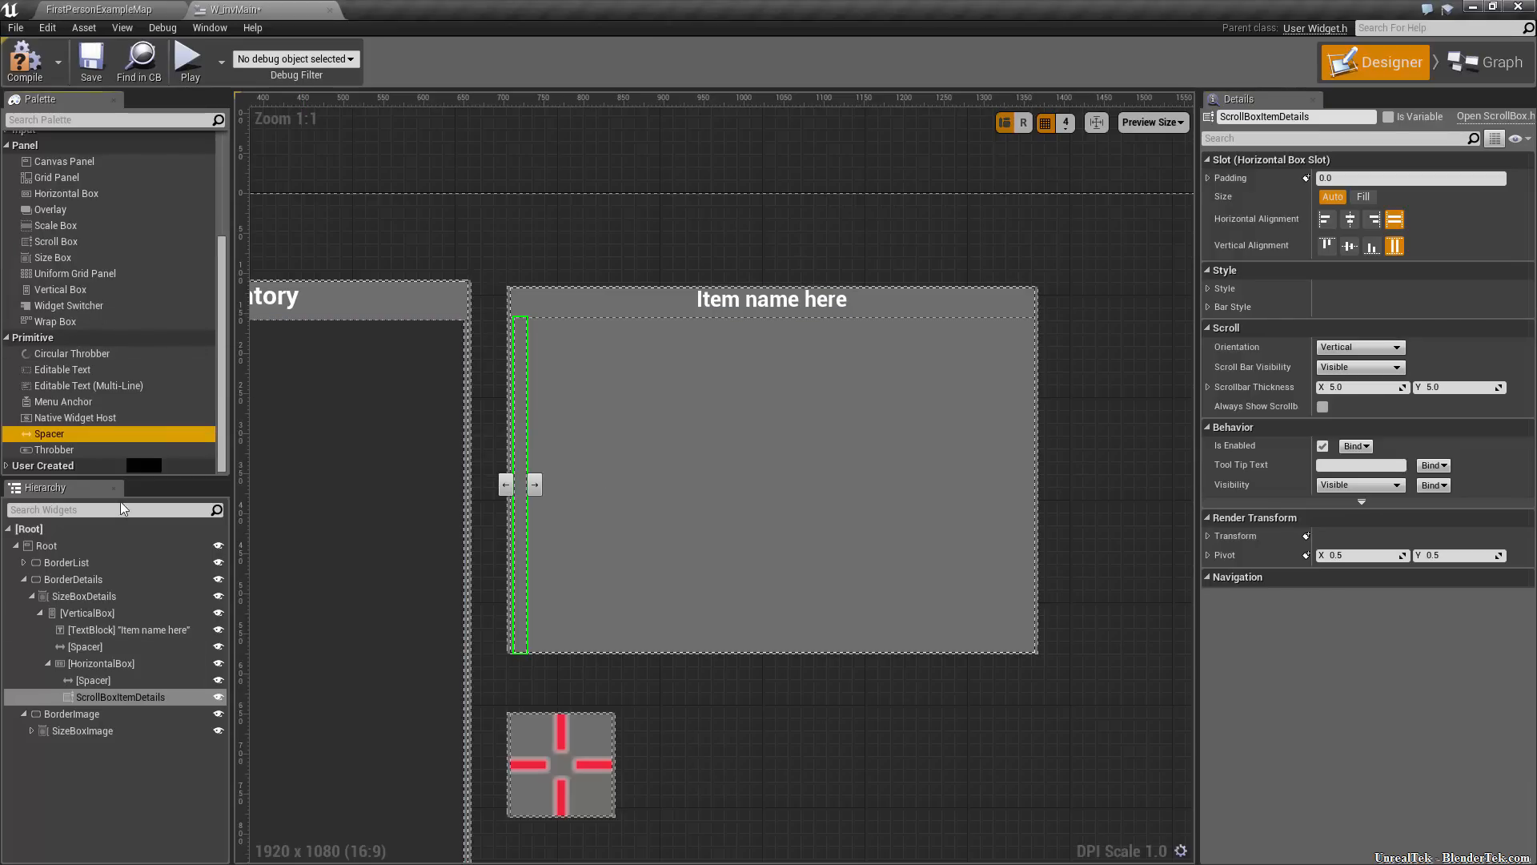
{"action": "left_click_drag", "start_coordinate": [123, 664], "coordinate": [108, 711]}
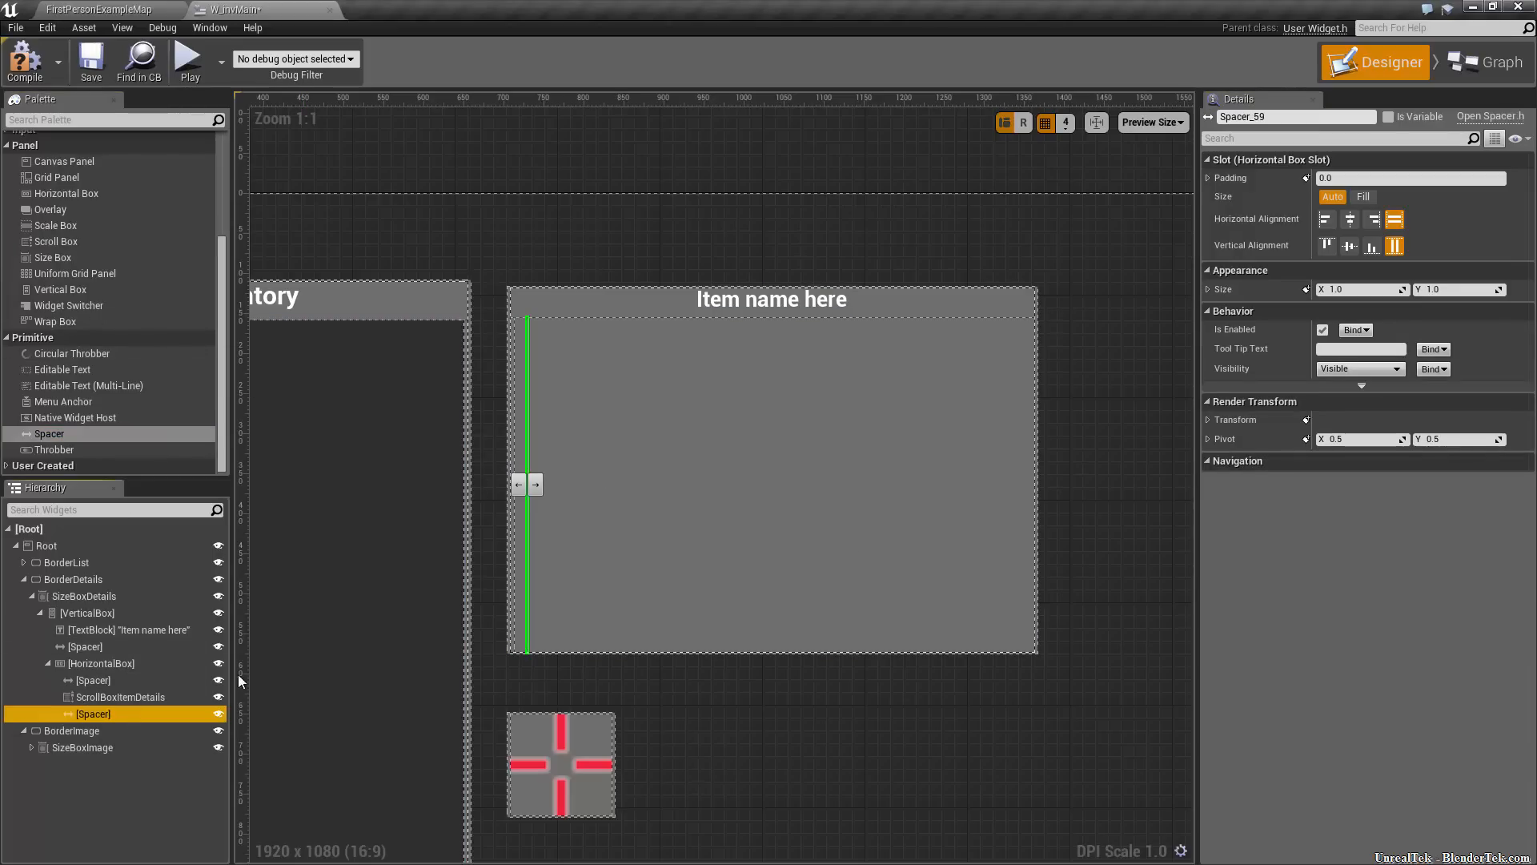
{"action": "left_click", "coordinate": [1335, 289]}
{"action": "type", "text": "5"}
{"action": "key", "text": "Return"}
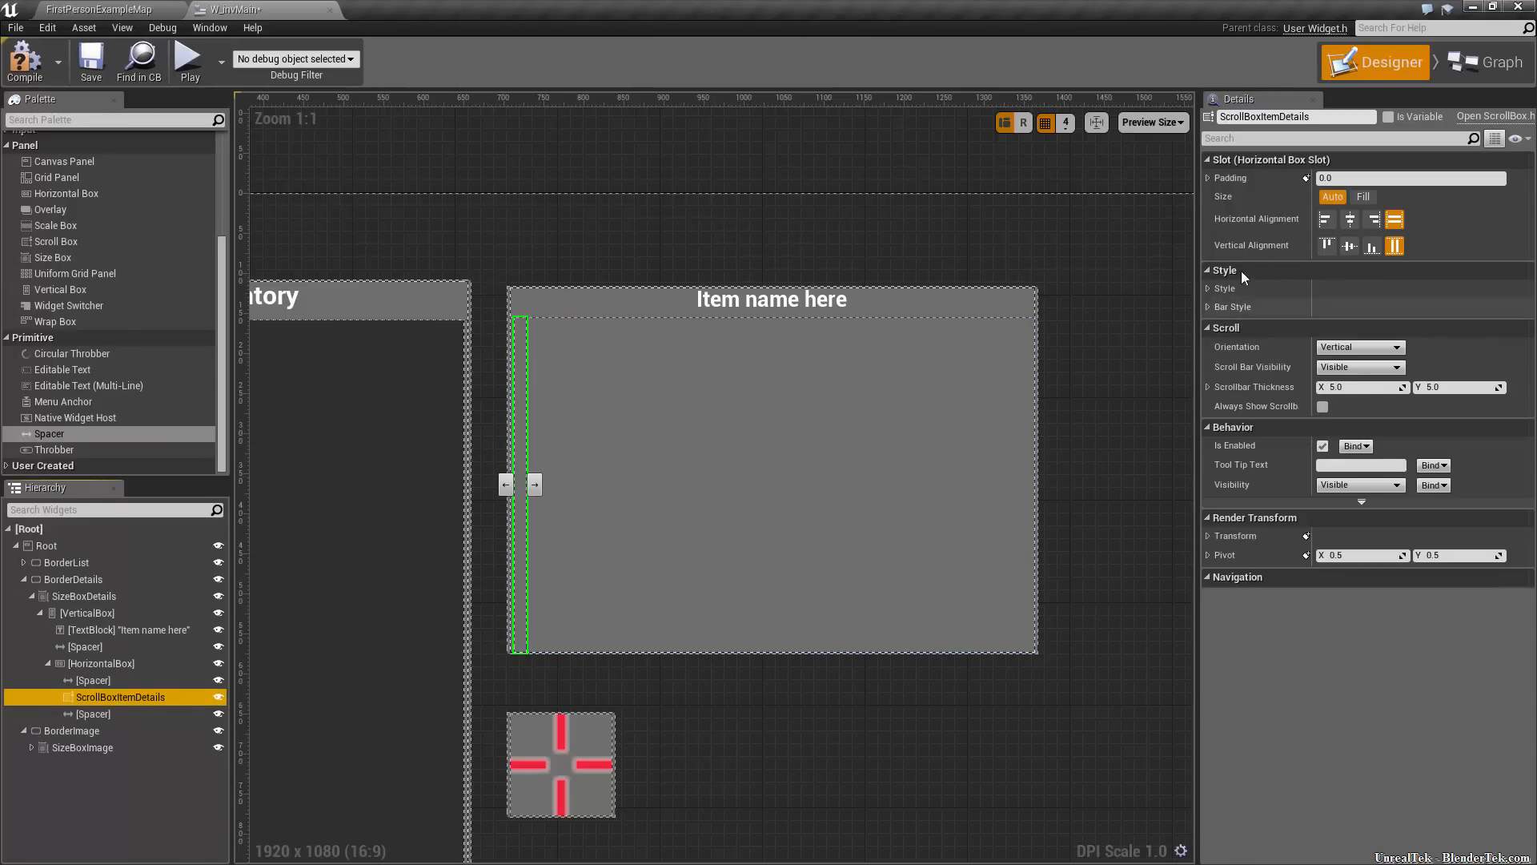
{"action": "left_click", "coordinate": [1363, 197]}
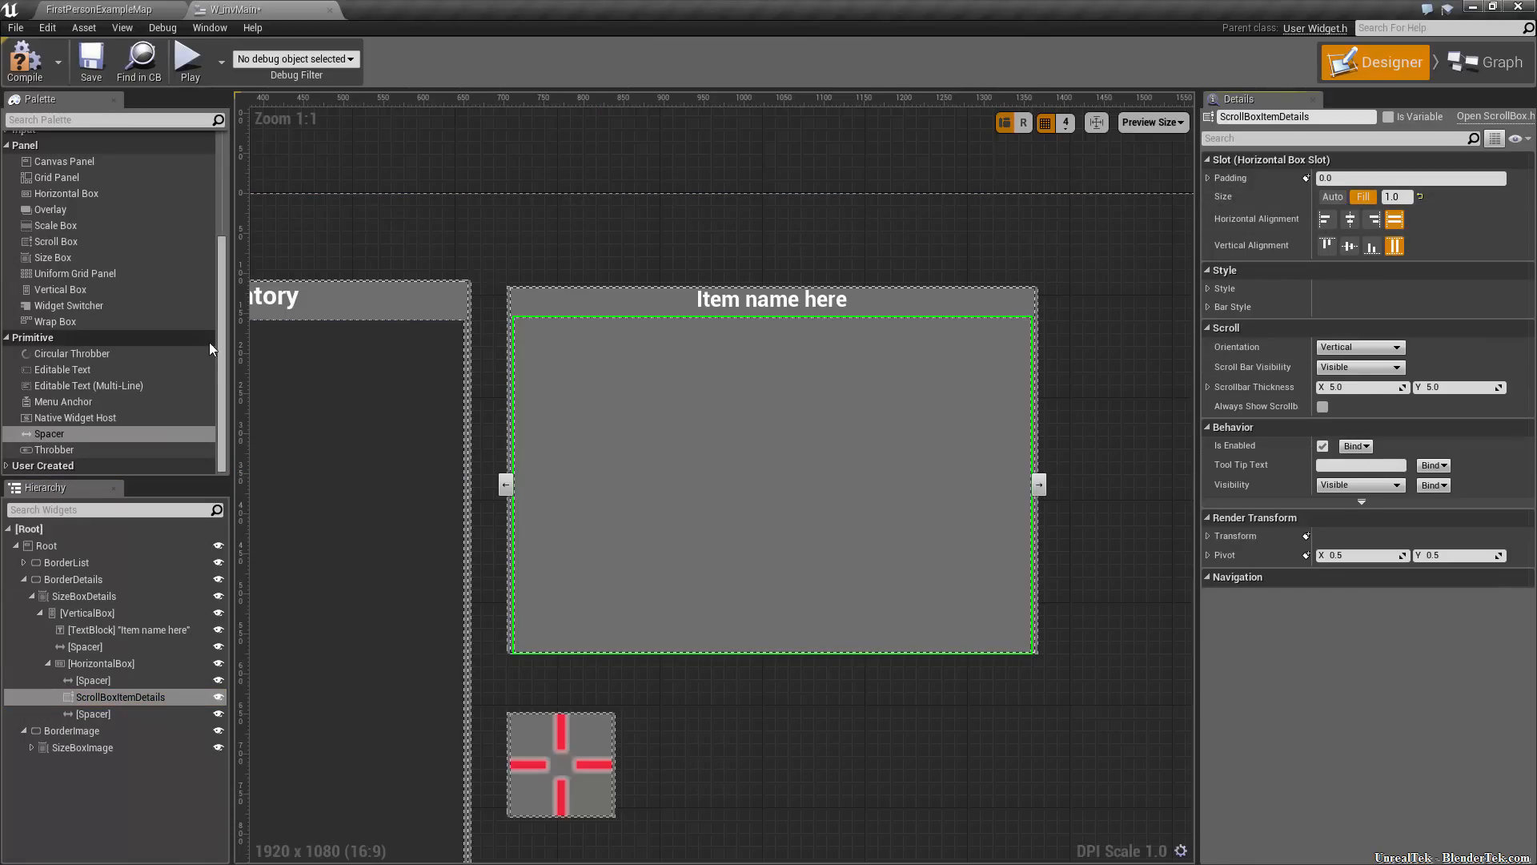
{"action": "left_click", "coordinate": [752, 268]}
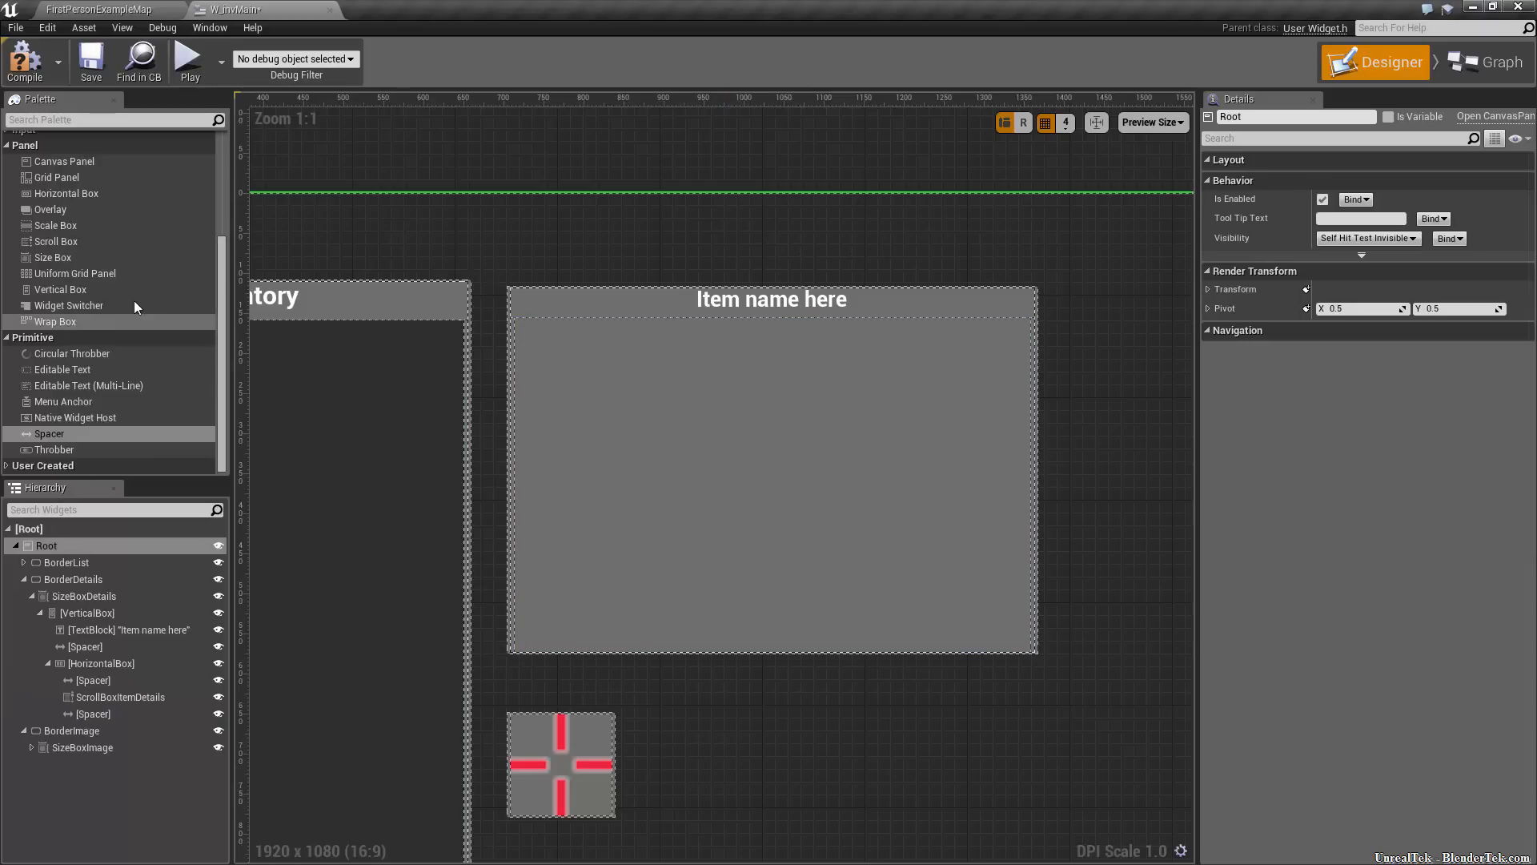
Add a Border to the Horizontal Box after its last Spacer
{"action": "scroll", "coordinate": [86, 179], "scroll_direction": "up", "scroll_amount": 5}
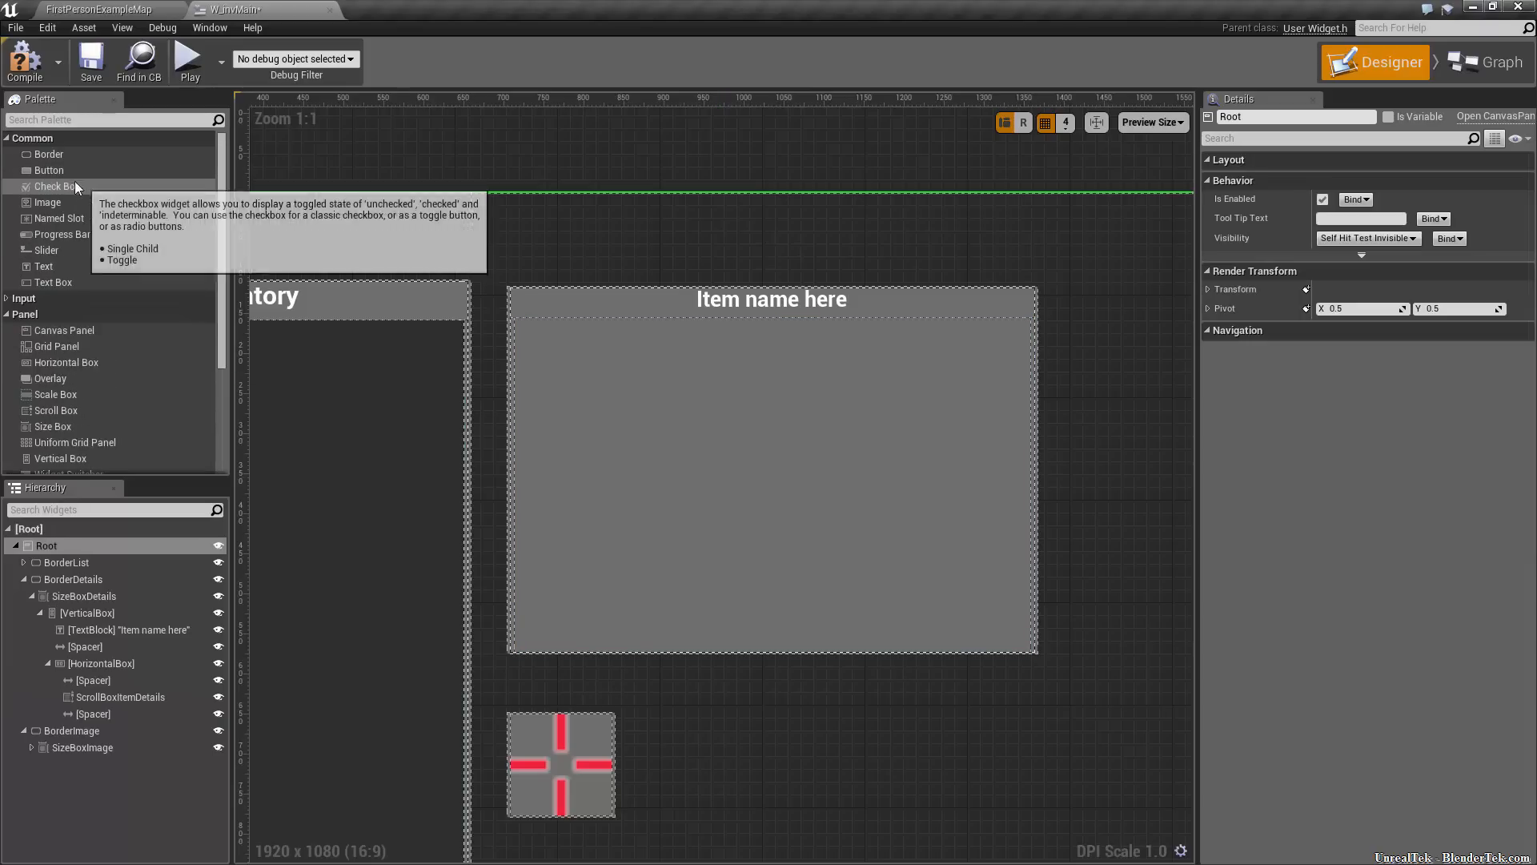
{"action": "left_click_drag", "start_coordinate": [56, 154], "coordinate": [114, 731]}
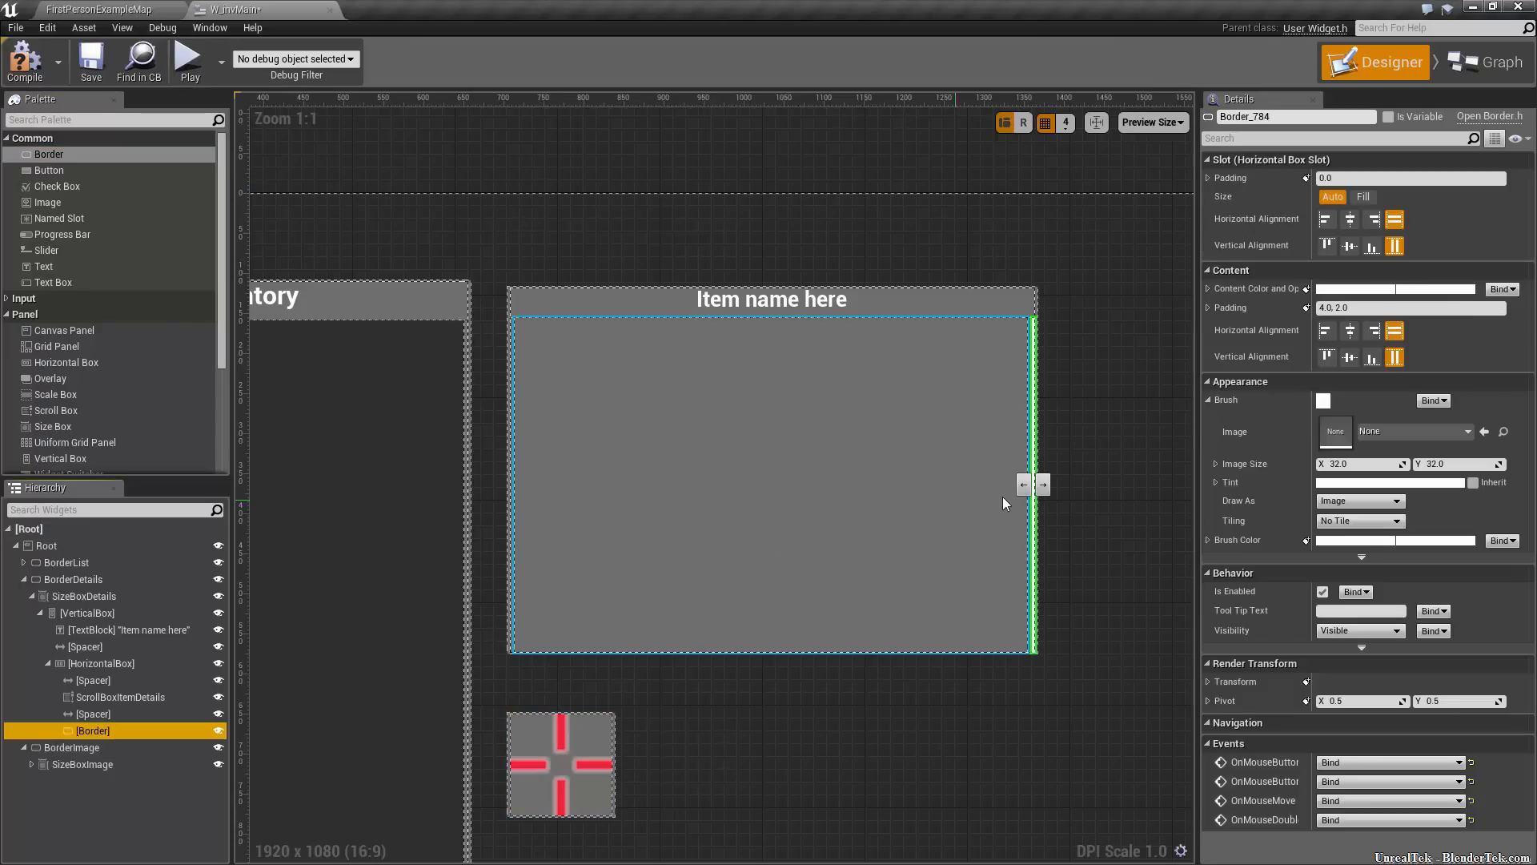
Reorder the new border ahead of ScrollBoxItemDetails in the horizontal box and nest that scroll box inside it
{"action": "left_click", "coordinate": [1021, 485]}
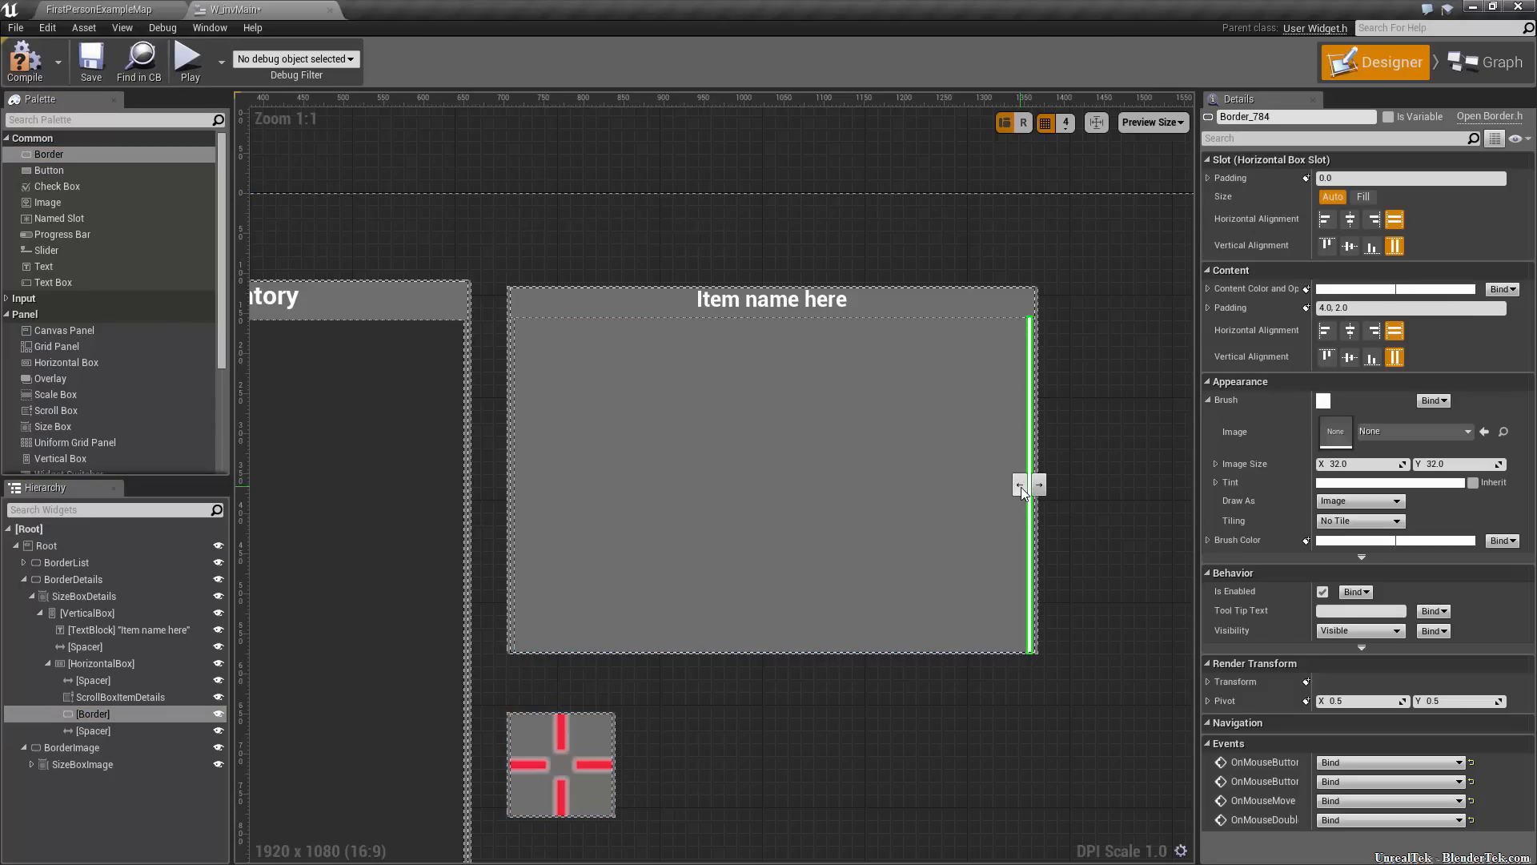
{"action": "left_click", "coordinate": [1020, 486]}
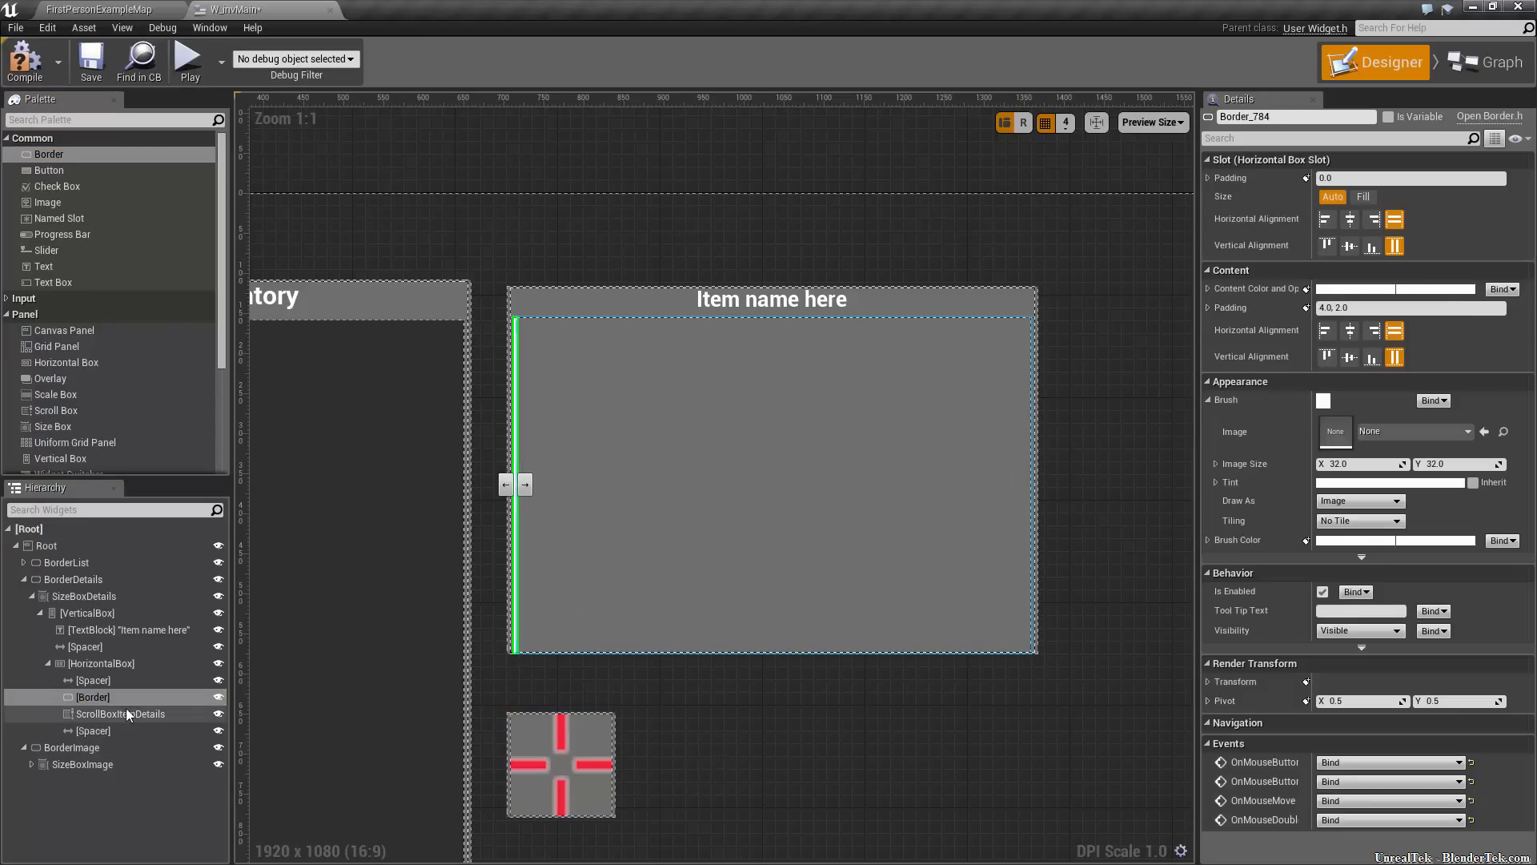
{"action": "left_click_drag", "start_coordinate": [104, 712], "coordinate": [101, 698]}
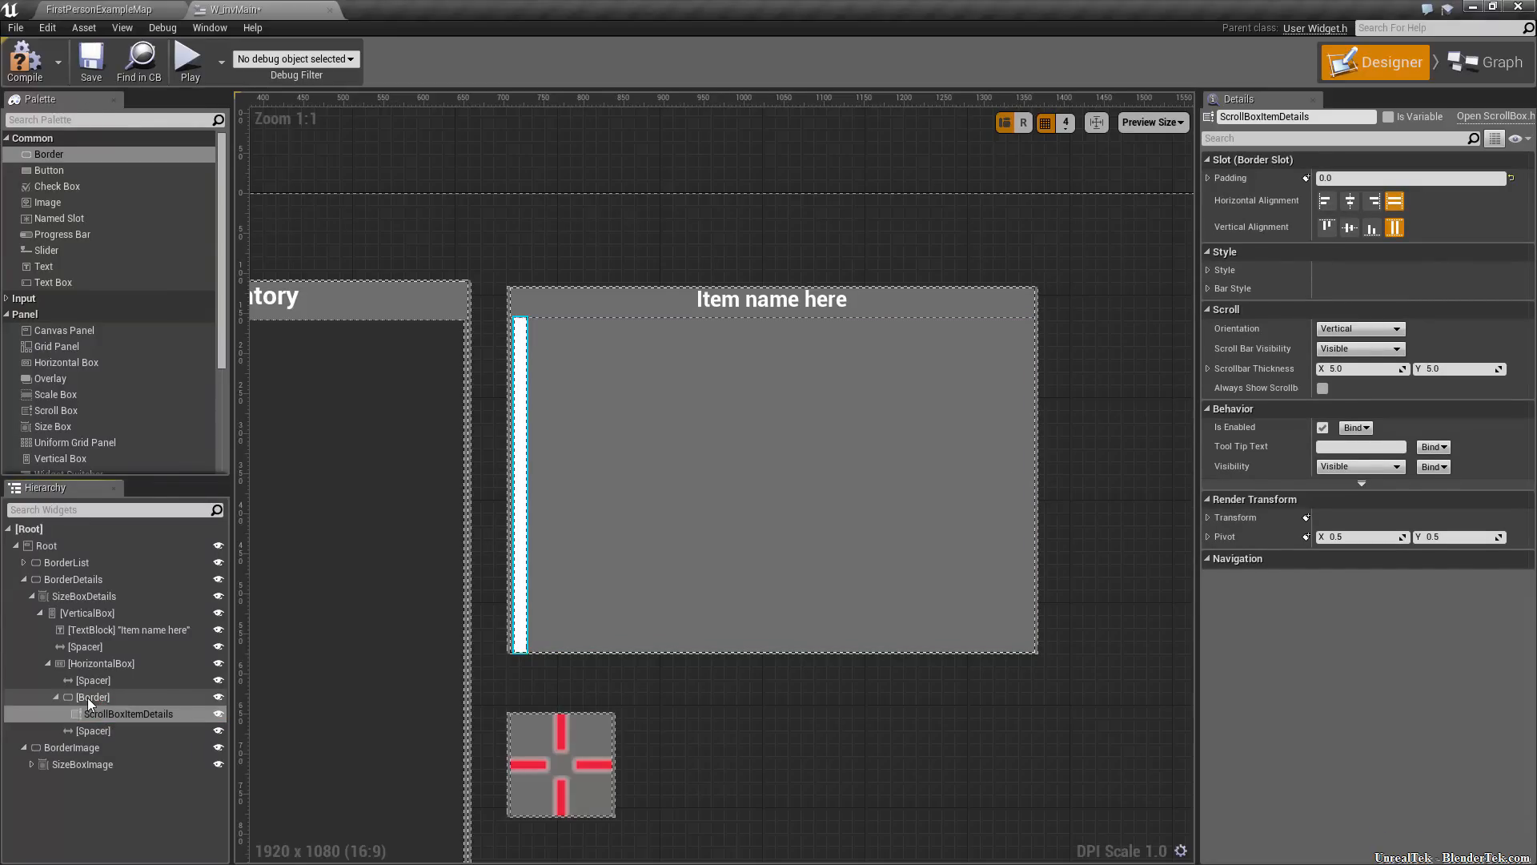
Set the border around ScrollBoxItemDetails to Fill size and give it the brush color hex 060606FF
{"action": "left_click", "coordinate": [88, 698]}
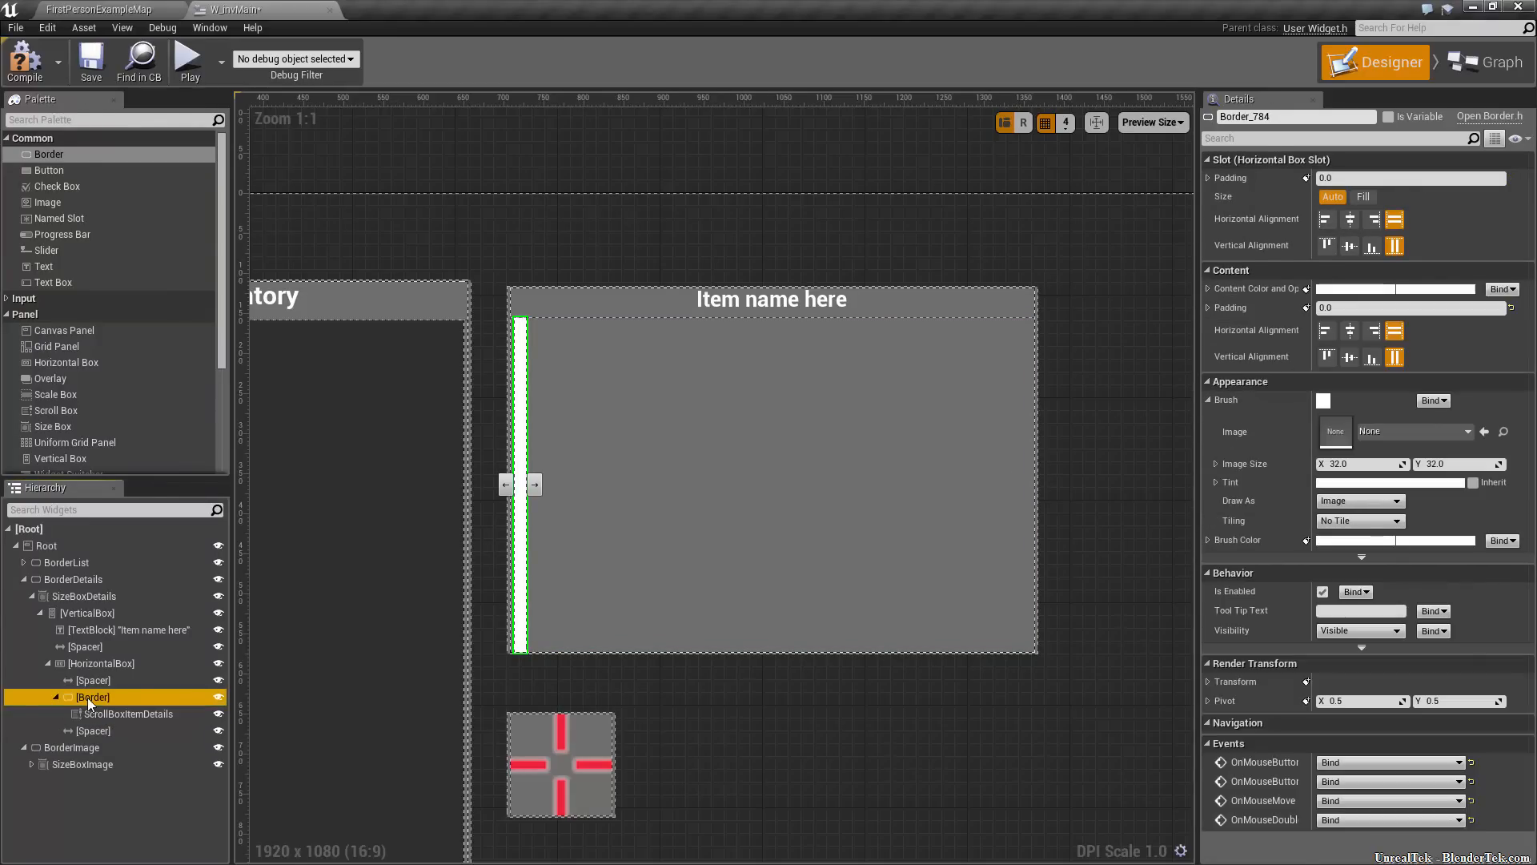
{"action": "left_click", "coordinate": [1364, 200]}
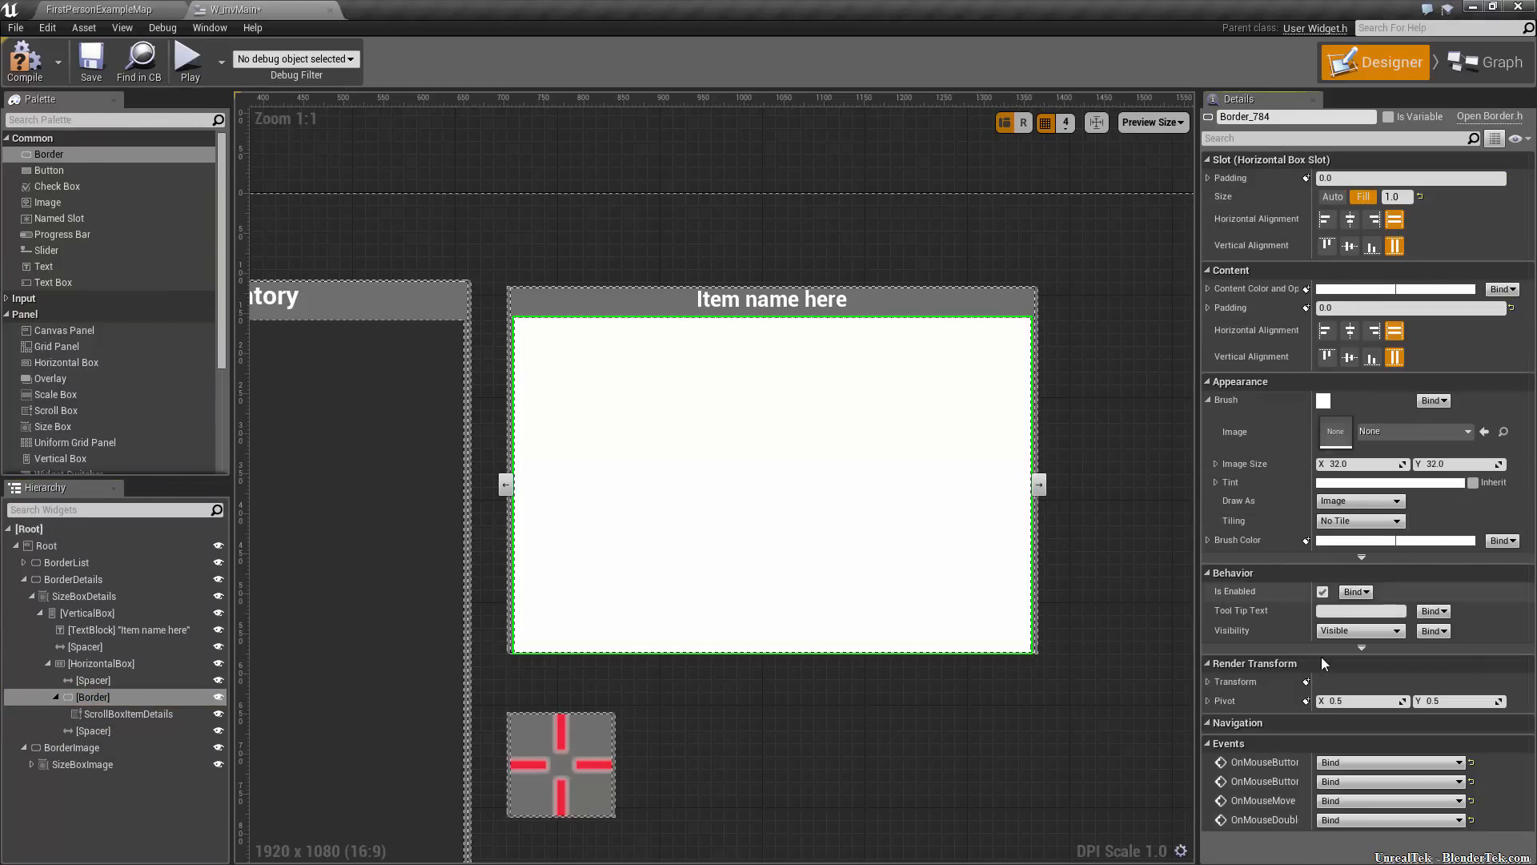
{"action": "left_click", "coordinate": [1395, 541]}
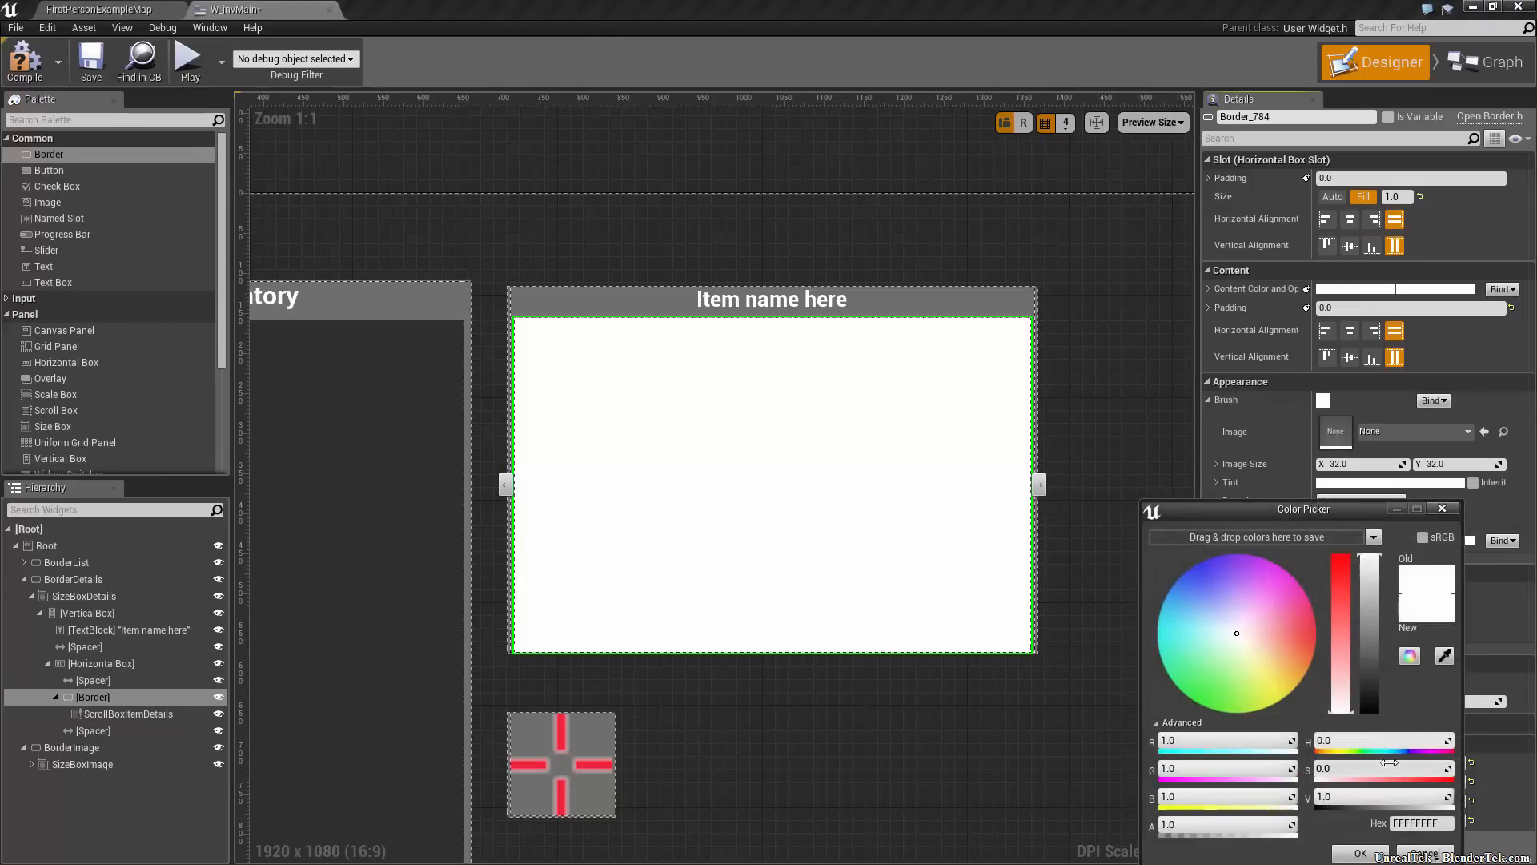
{"action": "left_click", "coordinate": [1450, 823]}
{"action": "type", "text": "06"}
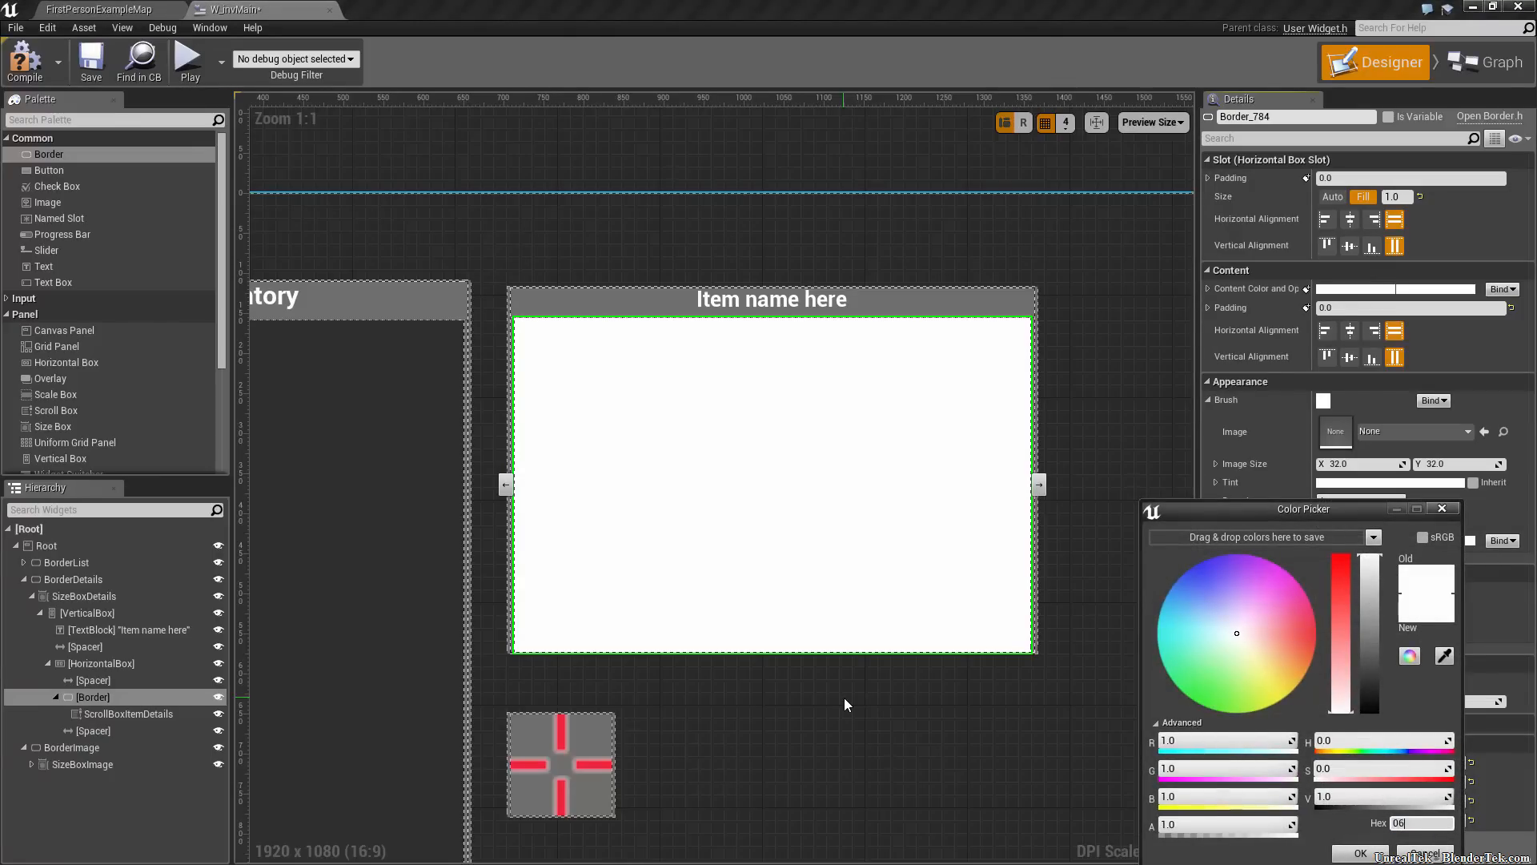
{"action": "type", "text": "0606ff"}
{"action": "key", "text": "Return"}
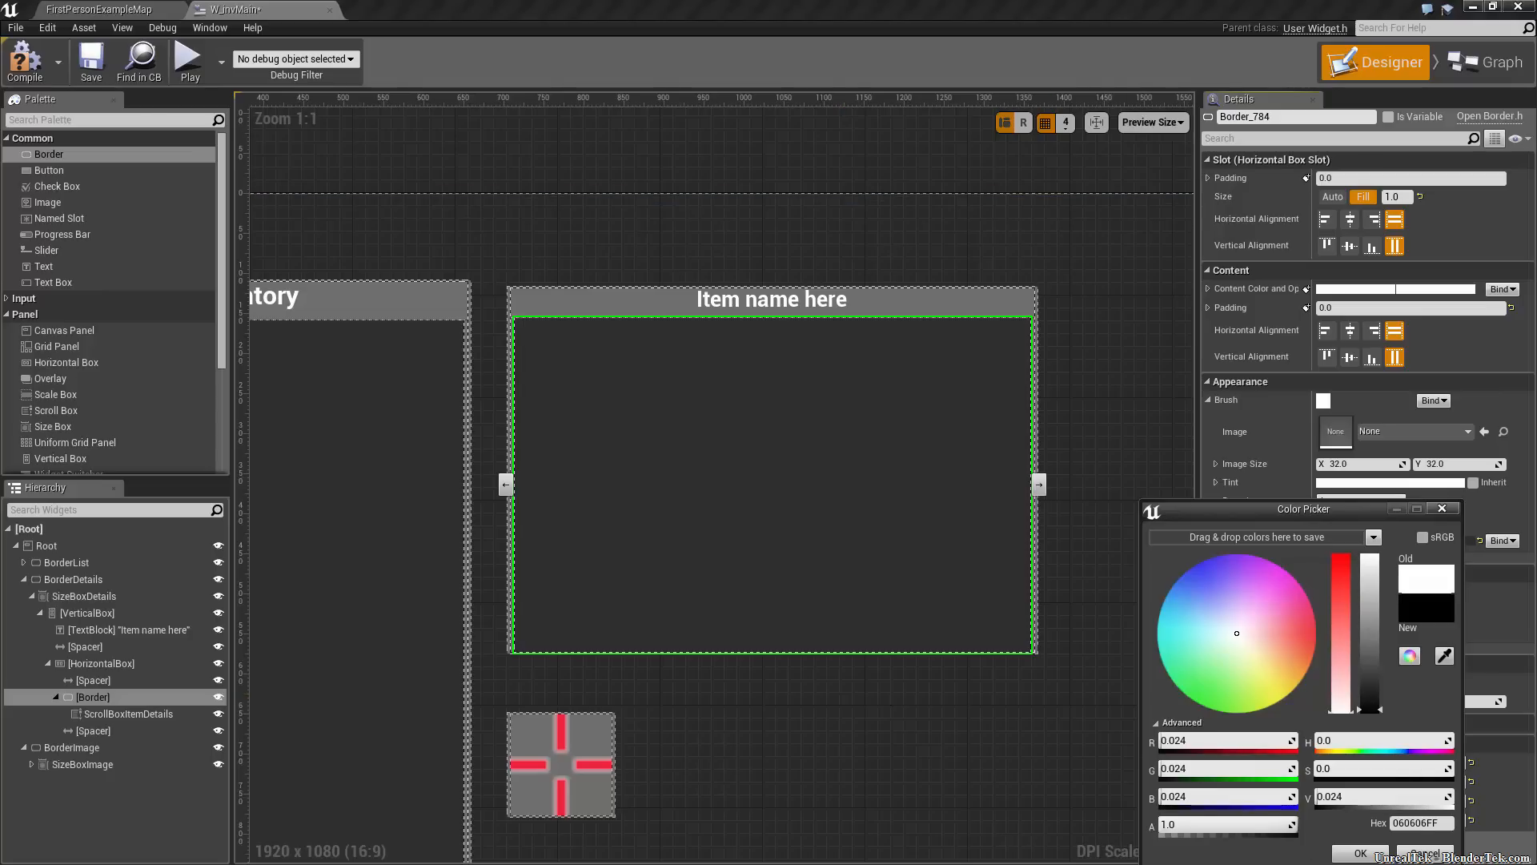
{"action": "left_click", "coordinate": [1360, 853]}
{"action": "left_click", "coordinate": [1073, 764]}
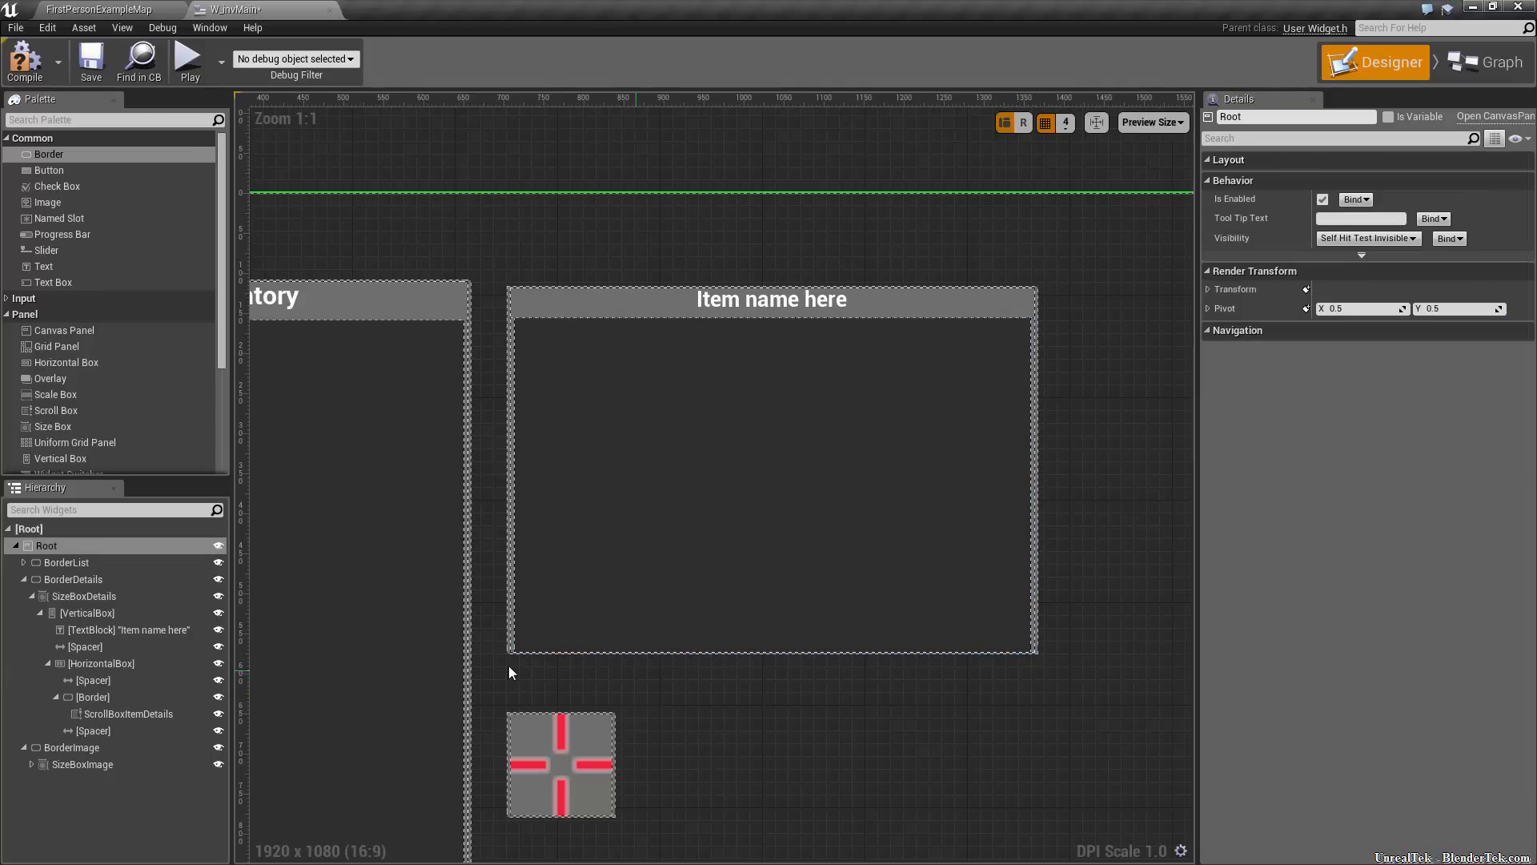
Examine the two side spacers and the lower edge of the item details panel
{"action": "left_click", "coordinate": [159, 729]}
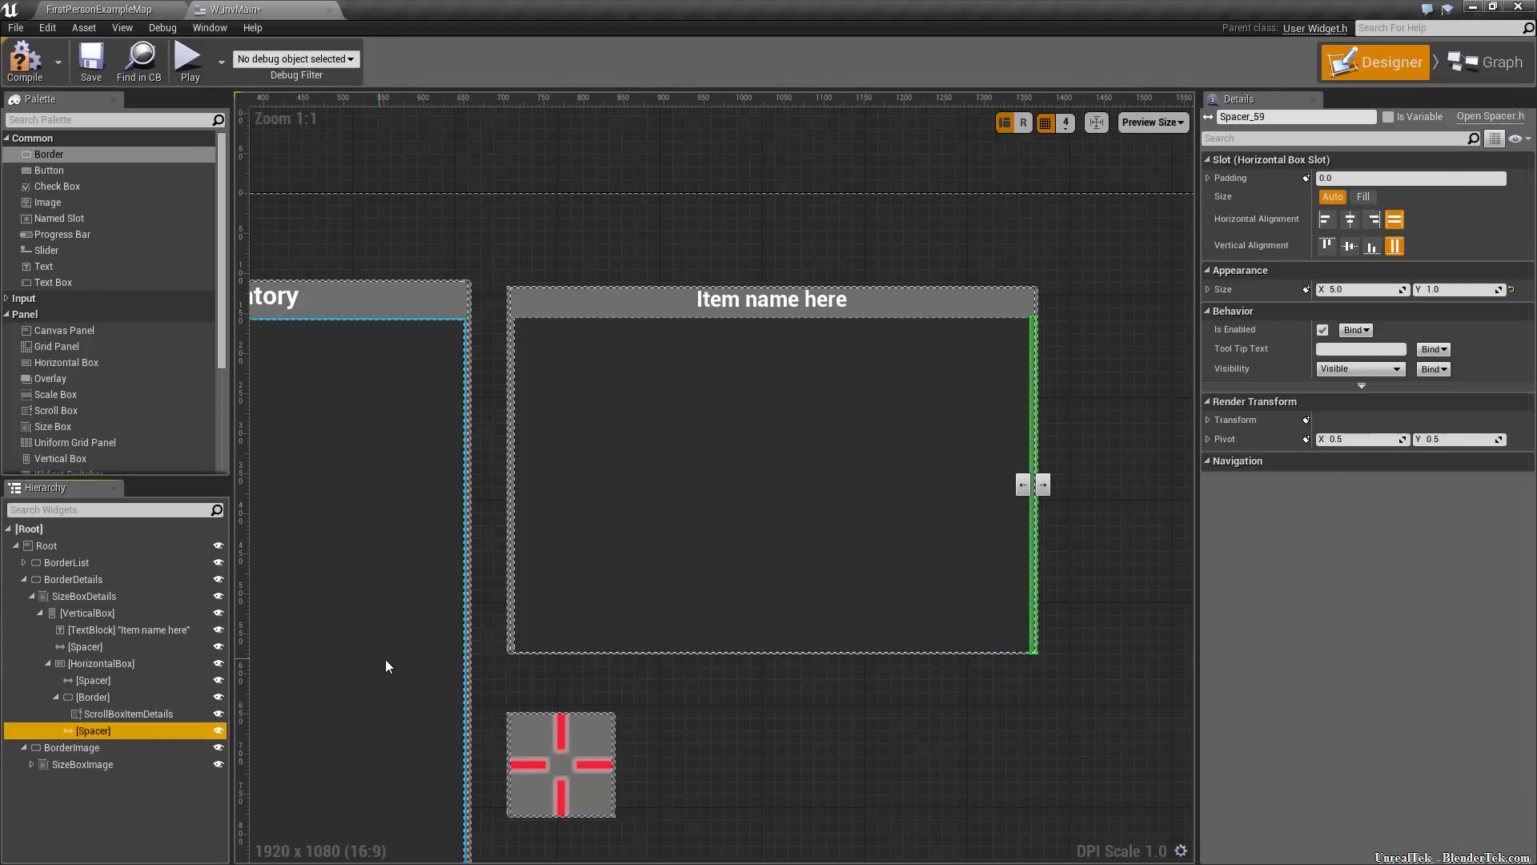
{"action": "scroll", "coordinate": [612, 640], "scroll_direction": "up", "scroll_amount": 2}
{"action": "left_click", "coordinate": [133, 686]}
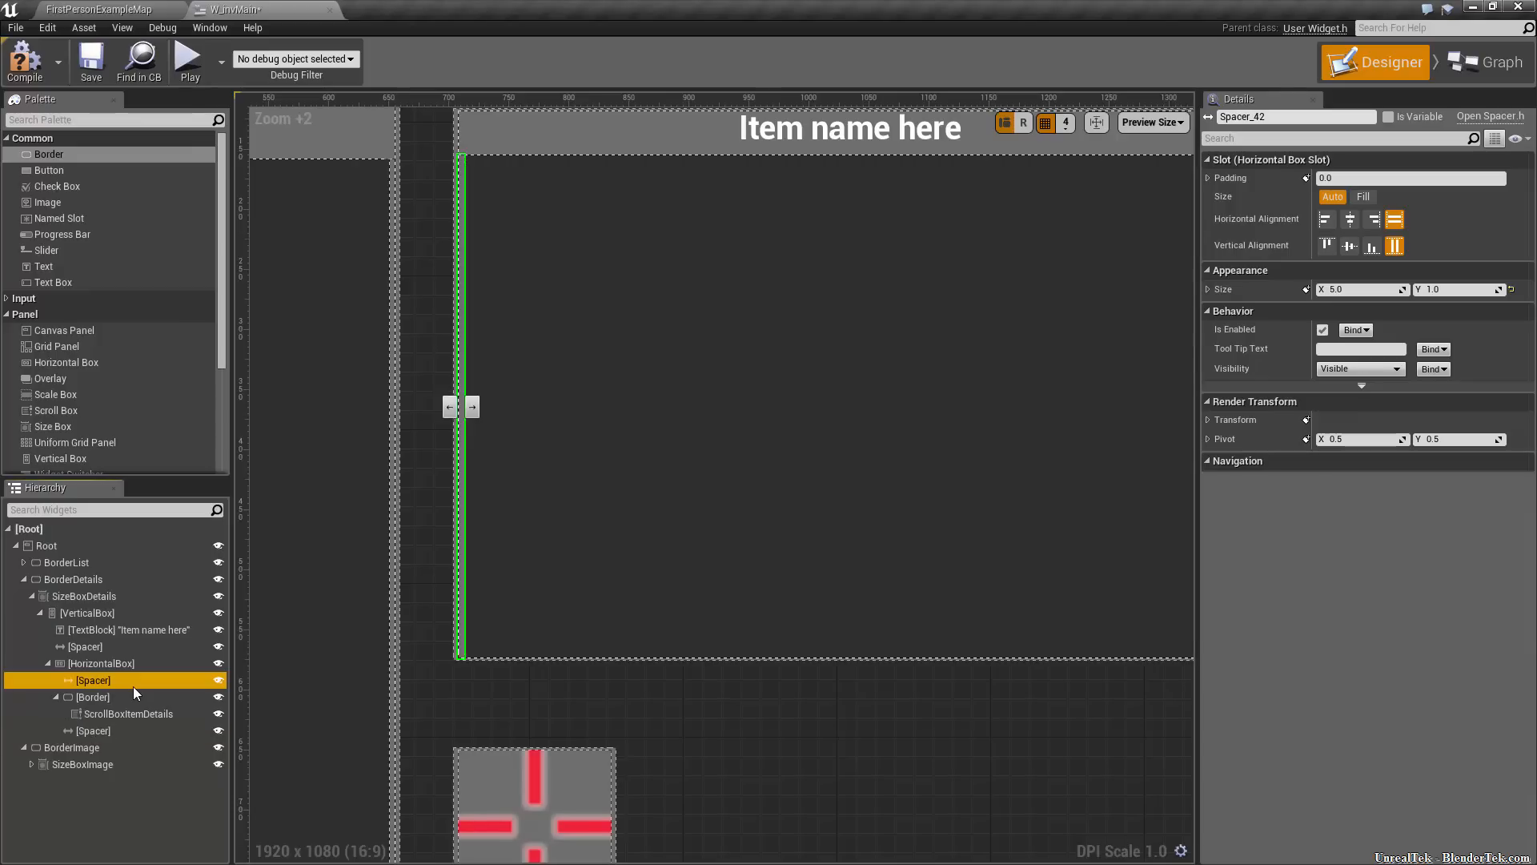
{"action": "scroll", "coordinate": [1084, 637], "scroll_direction": "down", "scroll_amount": 2}
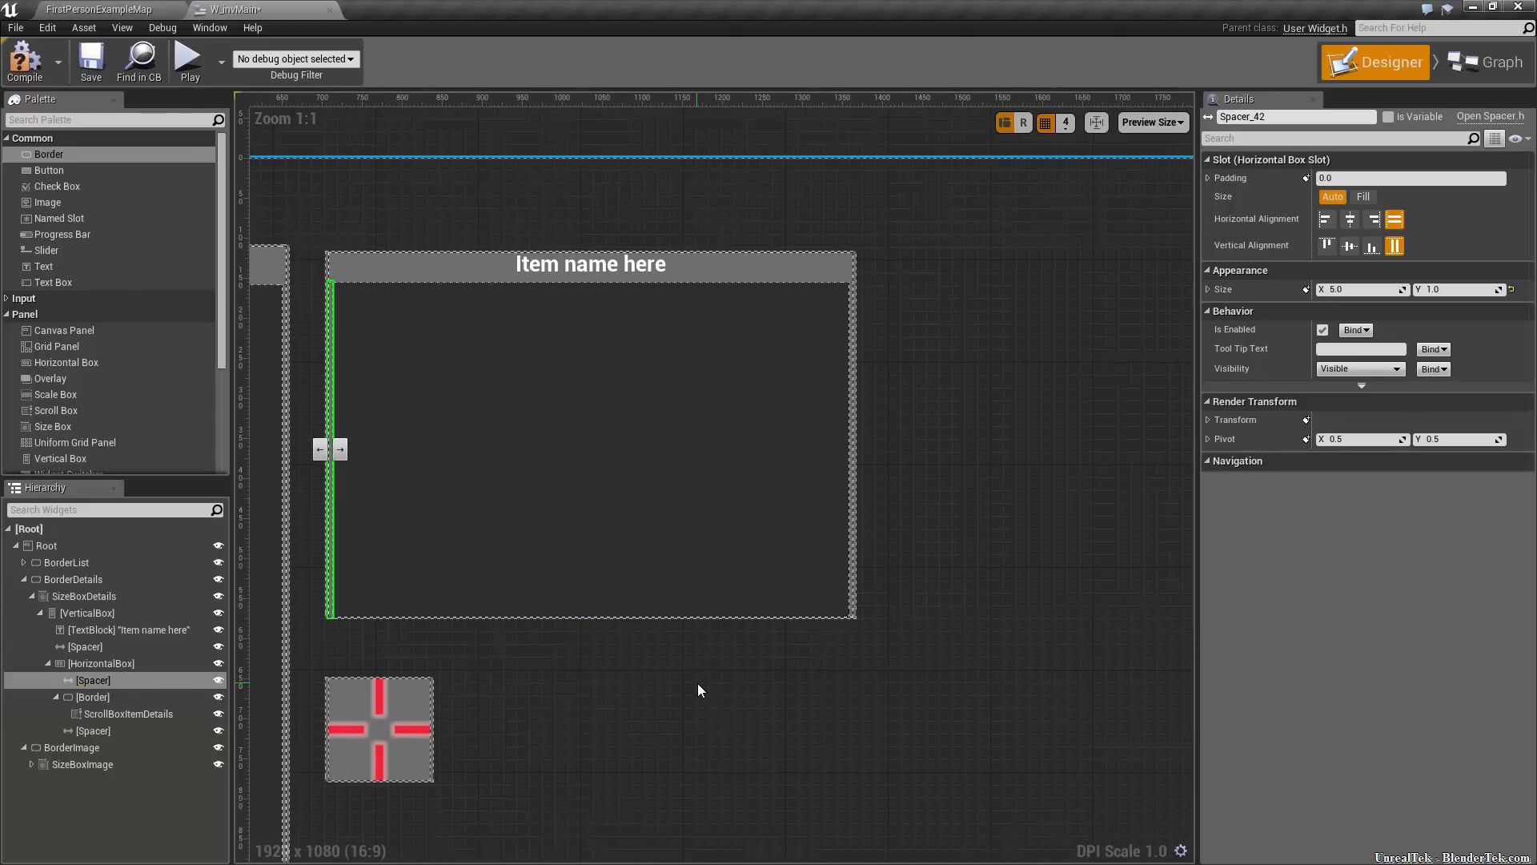
{"action": "left_click", "coordinate": [897, 542]}
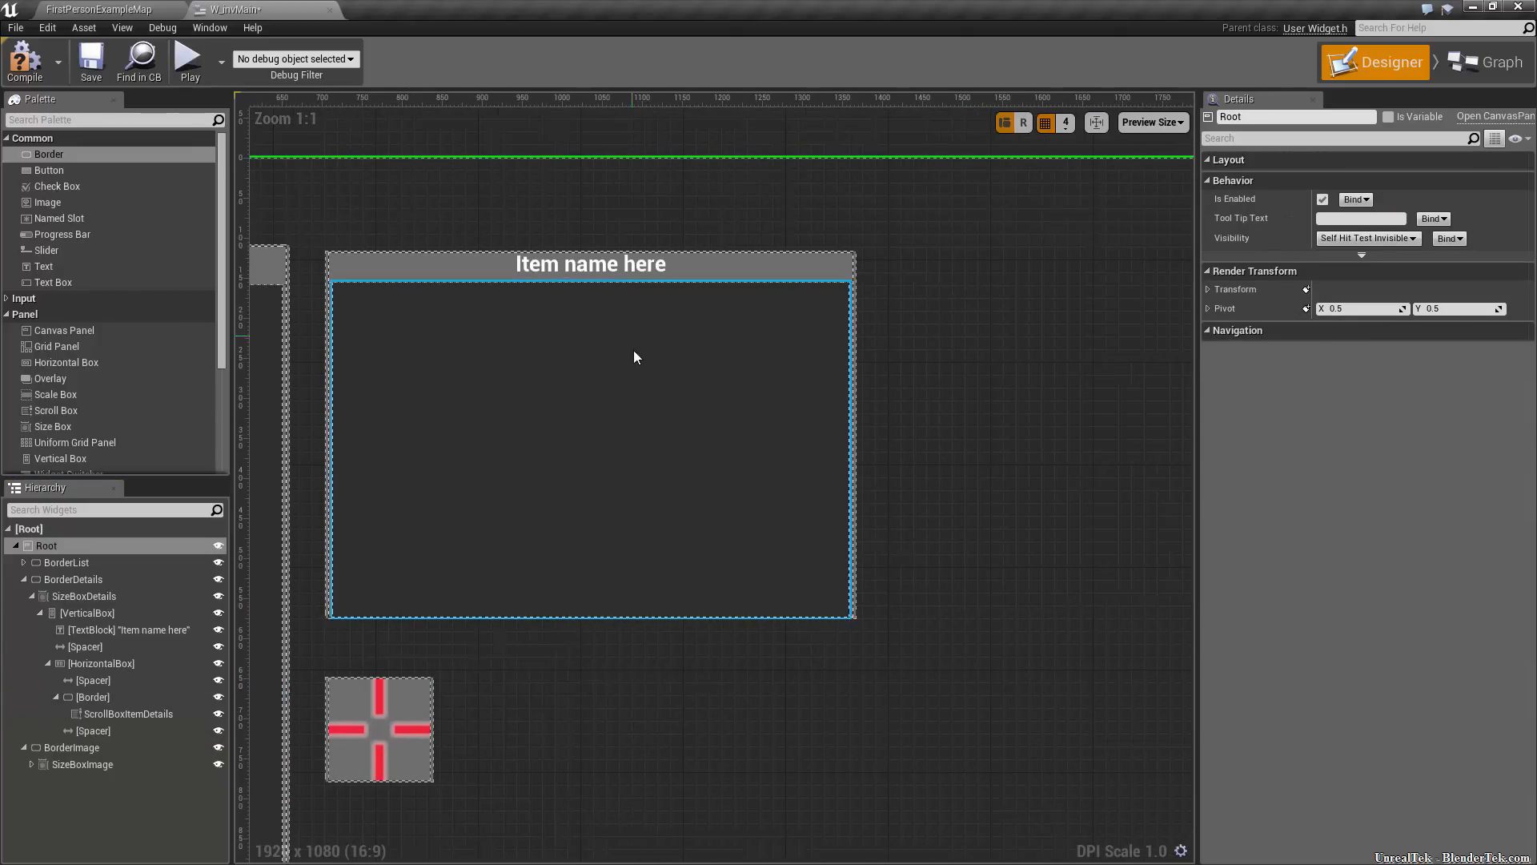
{"action": "scroll", "coordinate": [681, 461], "scroll_direction": "up", "scroll_amount": 5}
{"action": "scroll", "coordinate": [722, 549], "scroll_direction": "down", "scroll_amount": 2}
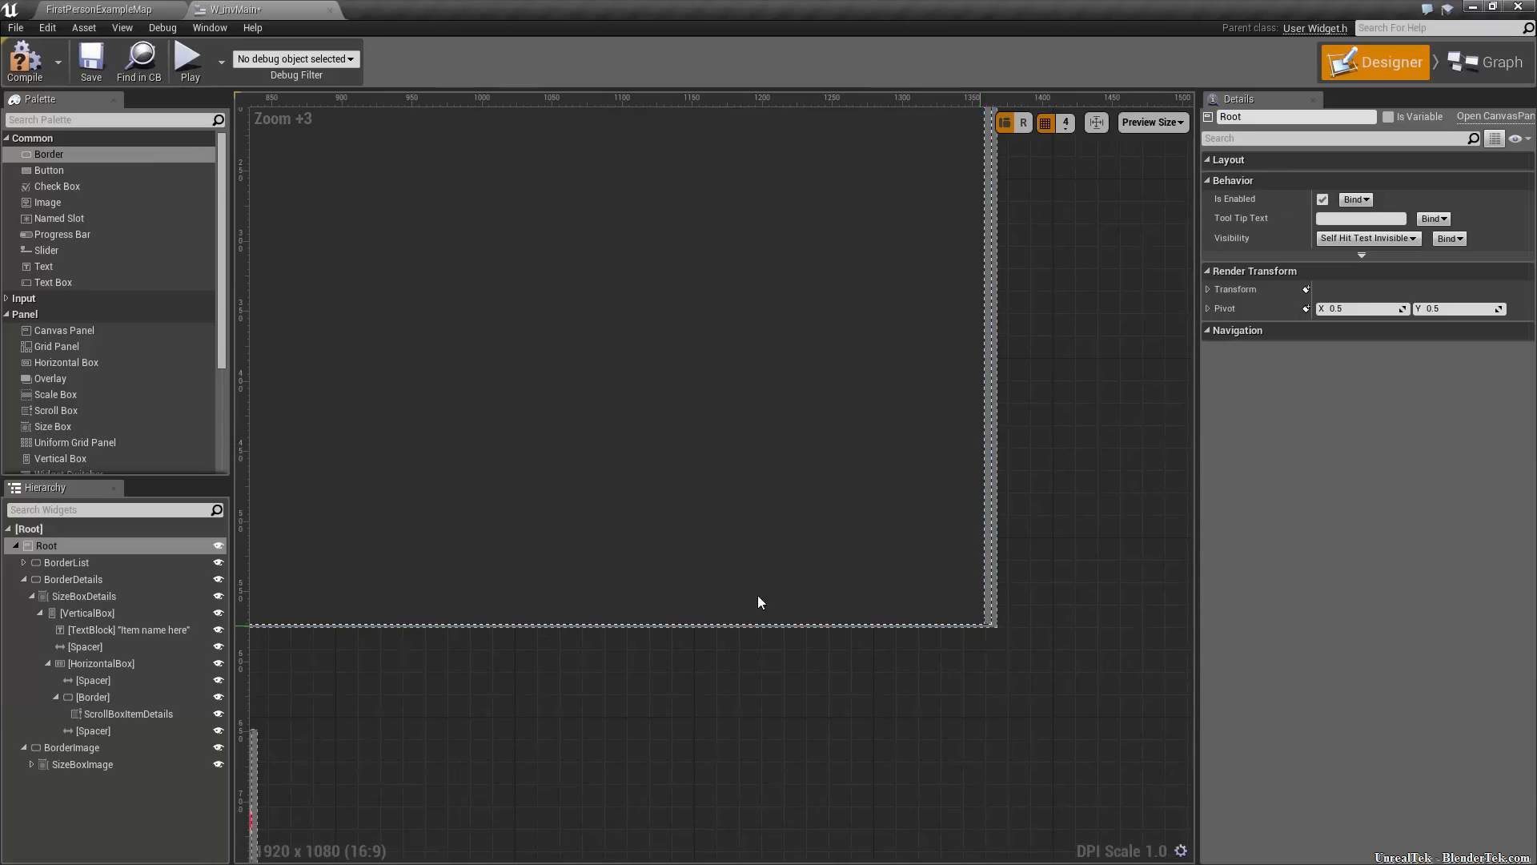
Add a spacer below the horizontal box in the BorderDetails vertical box and set its Y size to 10
{"action": "scroll", "coordinate": [108, 377], "scroll_direction": "down", "scroll_amount": 1}
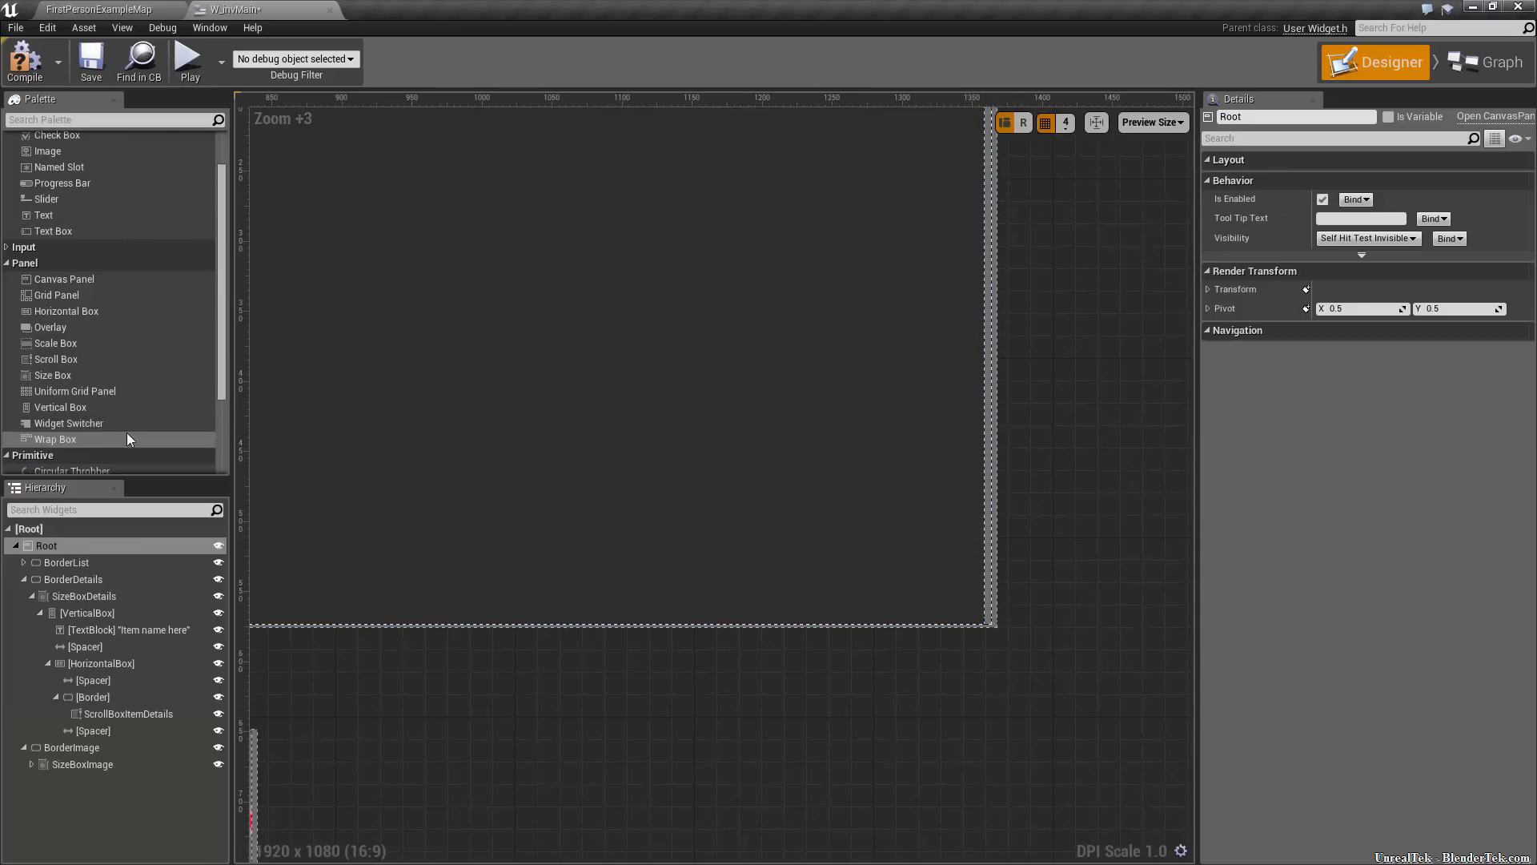
{"action": "scroll", "coordinate": [90, 309], "scroll_direction": "down", "scroll_amount": 3}
{"action": "left_click_drag", "start_coordinate": [80, 433], "coordinate": [104, 729]}
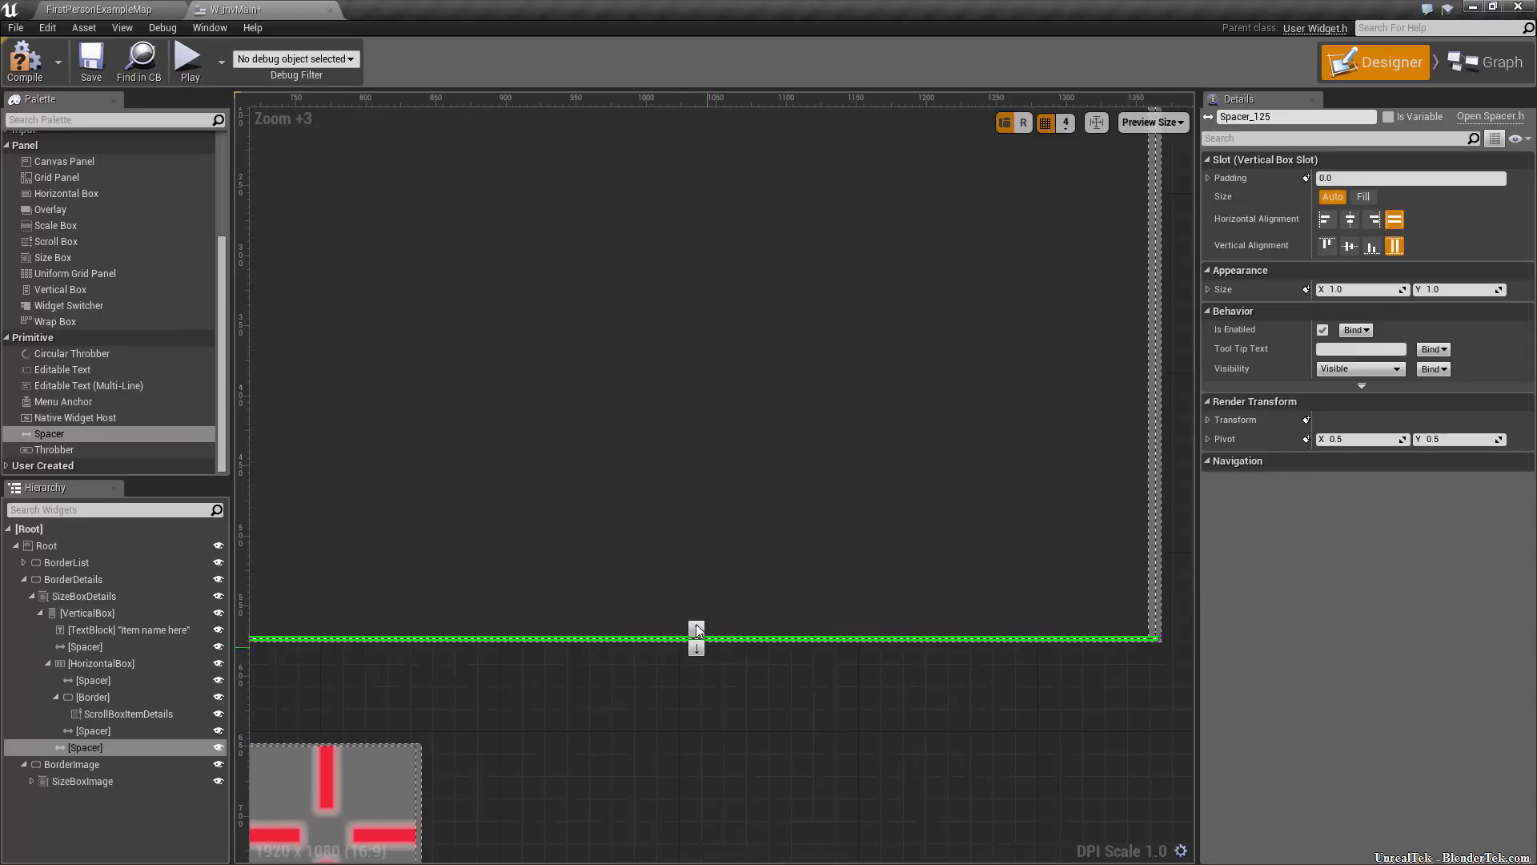
{"action": "left_click", "coordinate": [1445, 292]}
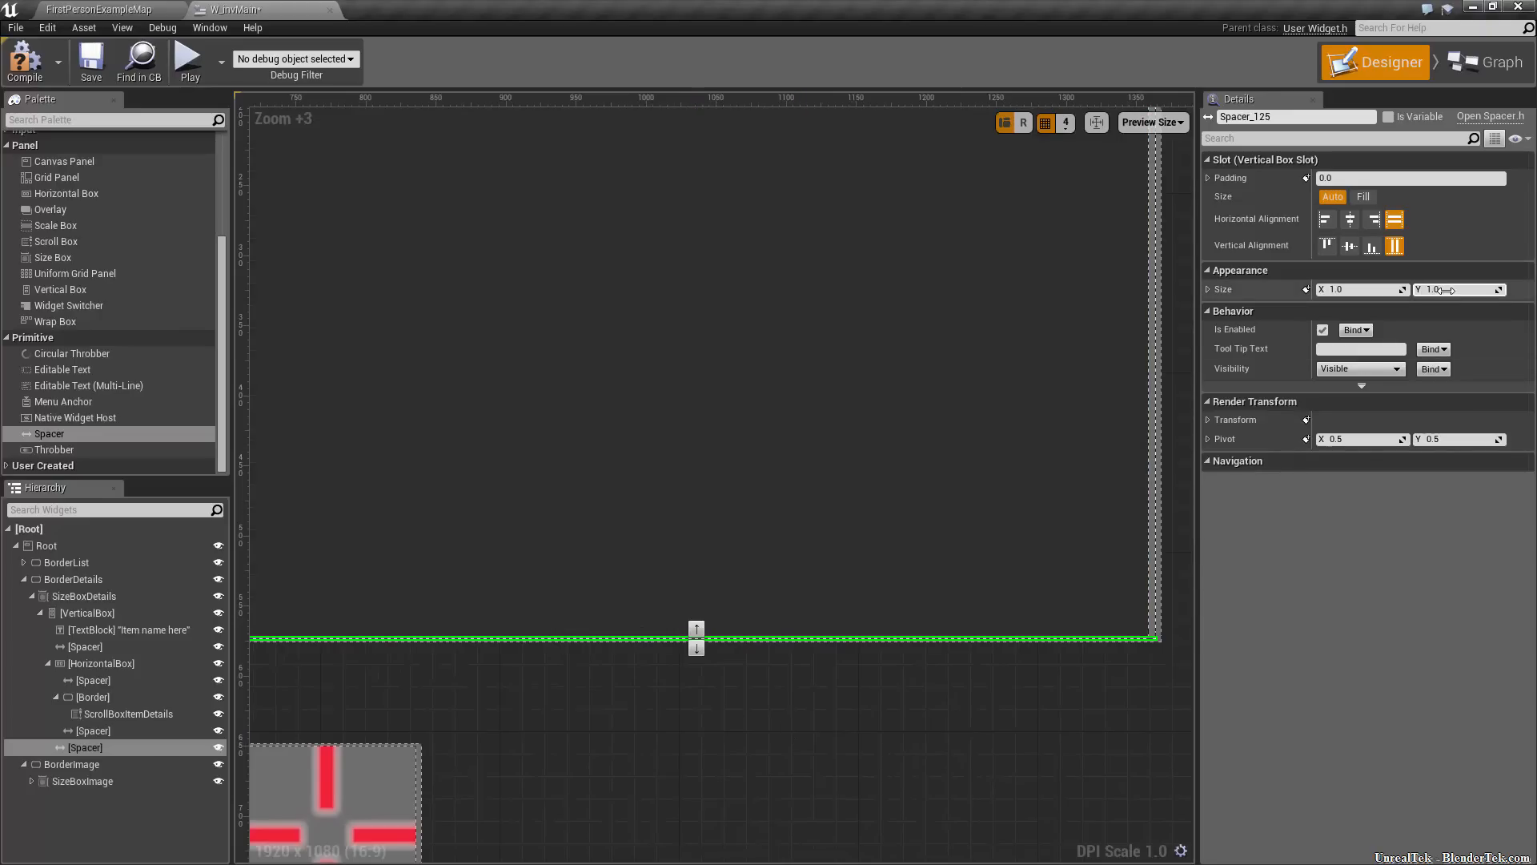
{"action": "type", "text": "10"}
{"action": "key", "text": "Return"}
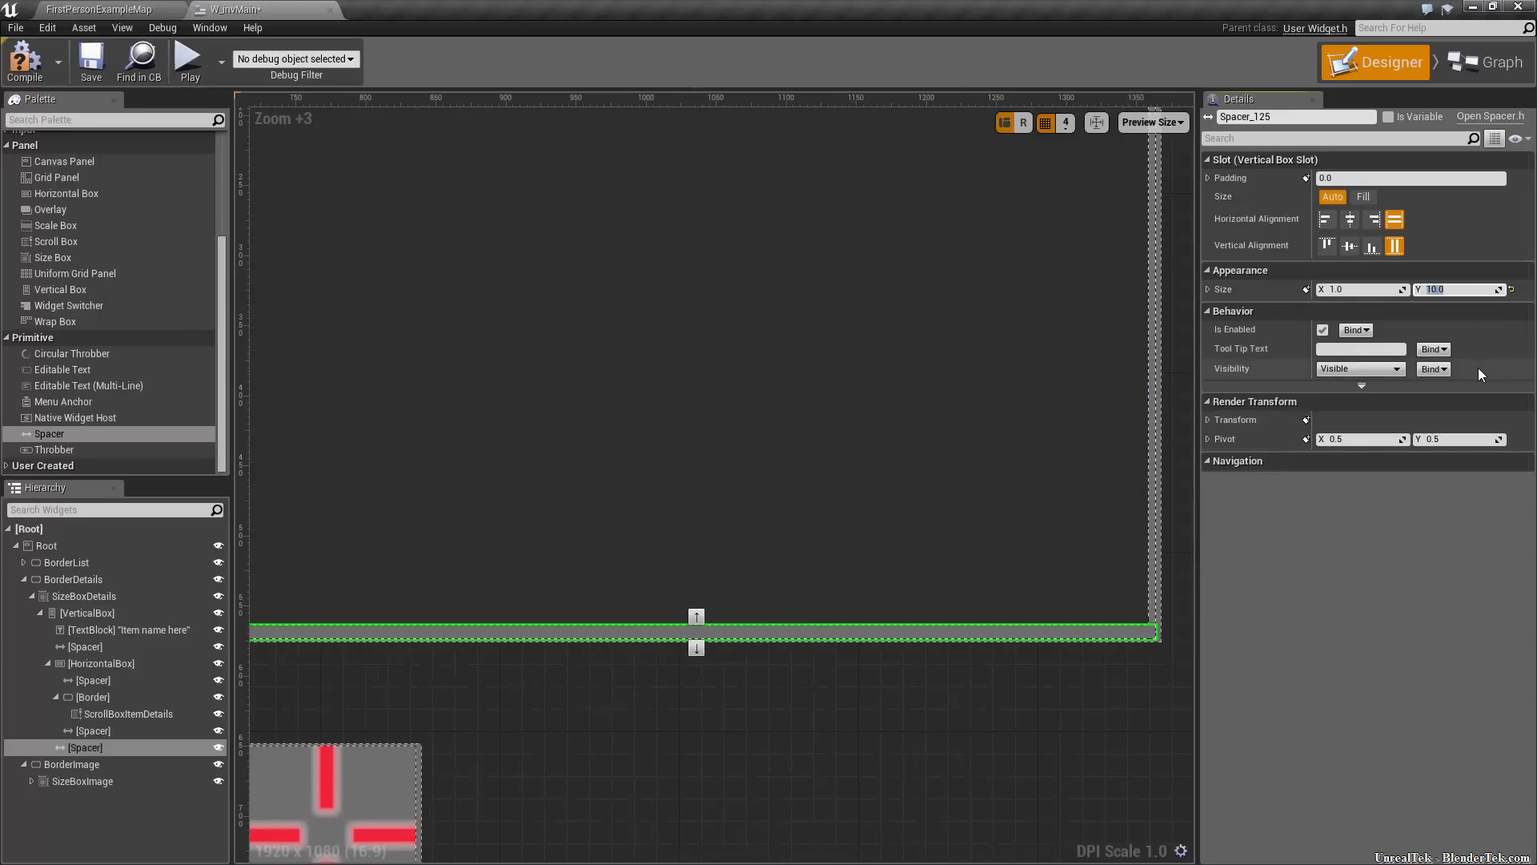
Review the whole inventory layout, collapse the BorderDetails and BorderImage branches, and select BorderList
{"action": "scroll", "coordinate": [850, 772], "scroll_direction": "down", "scroll_amount": 9}
{"action": "right_click_drag", "start_coordinate": [850, 772], "coordinate": [921, 640]}
{"action": "scroll", "coordinate": [819, 704], "scroll_direction": "up", "scroll_amount": 1}
{"action": "scroll", "coordinate": [820, 706], "scroll_direction": "up", "scroll_amount": 3}
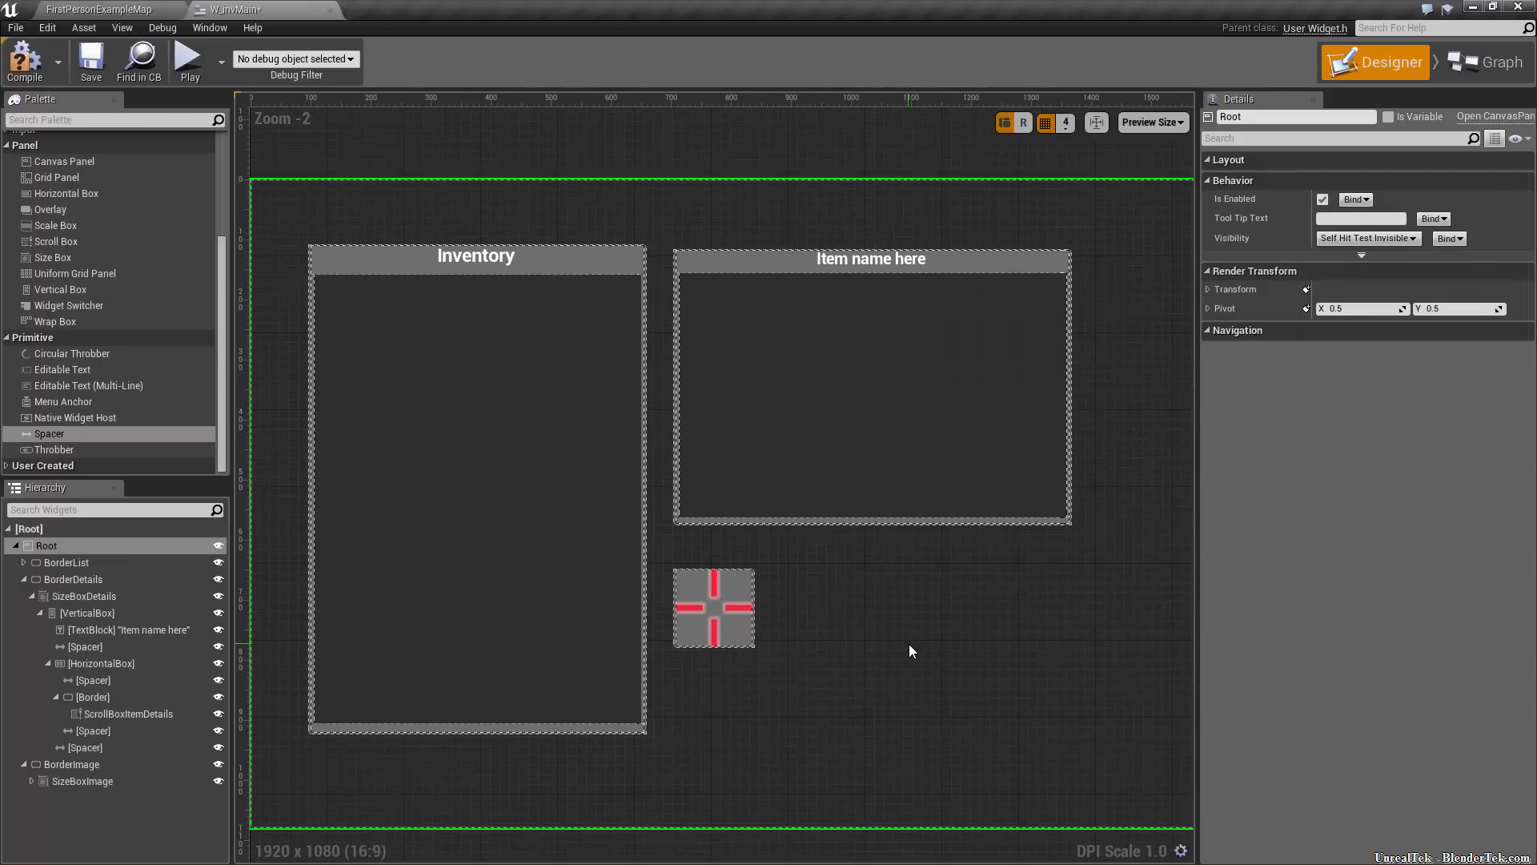
{"action": "scroll", "coordinate": [793, 329], "scroll_direction": "up", "scroll_amount": 6}
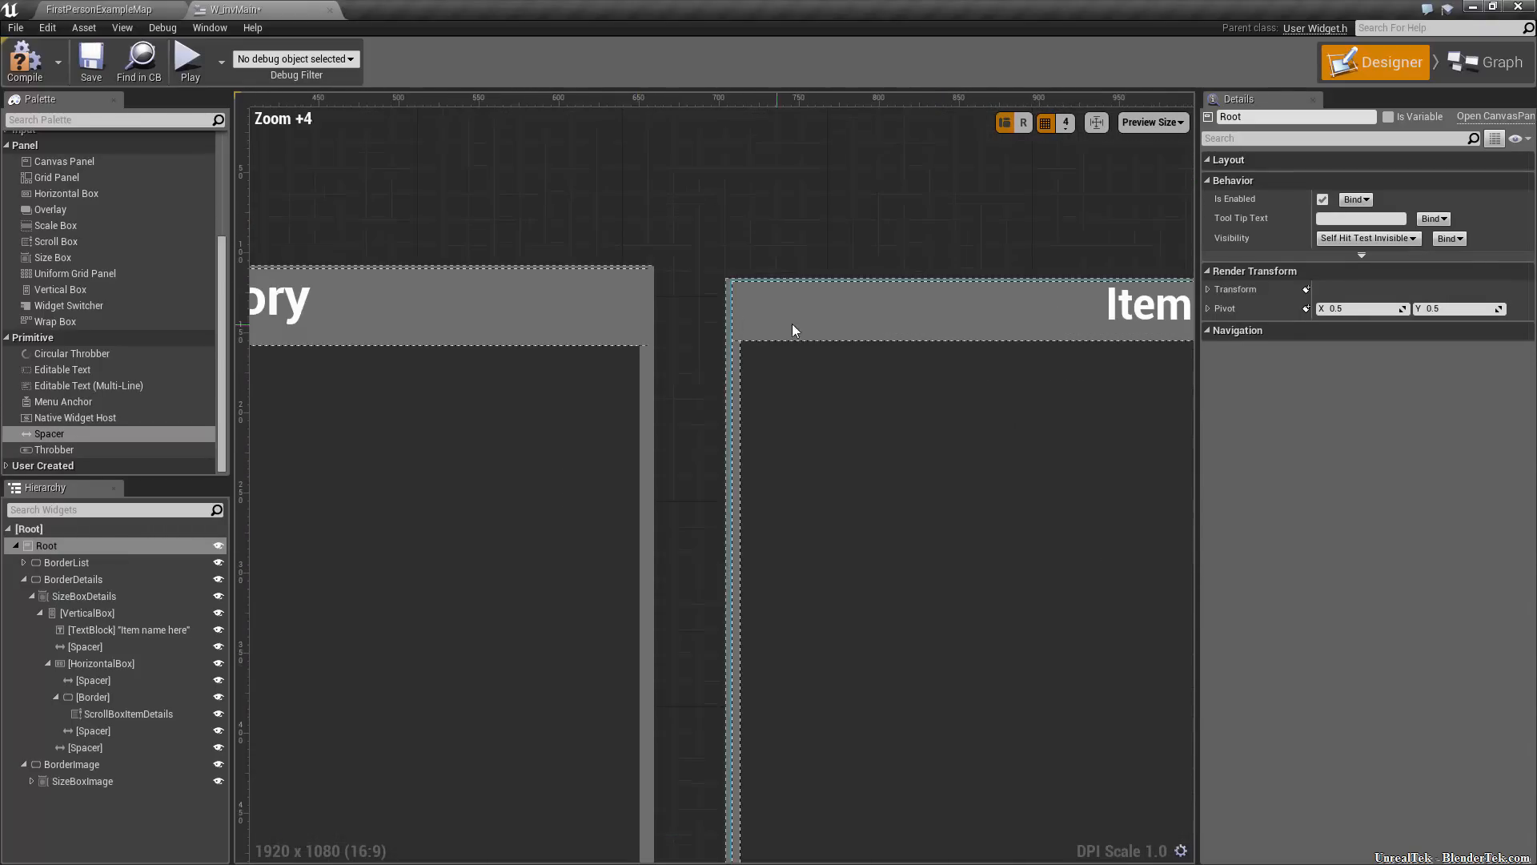
{"action": "left_click", "coordinate": [24, 579]}
{"action": "left_click", "coordinate": [24, 595]}
{"action": "left_click", "coordinate": [66, 562]}
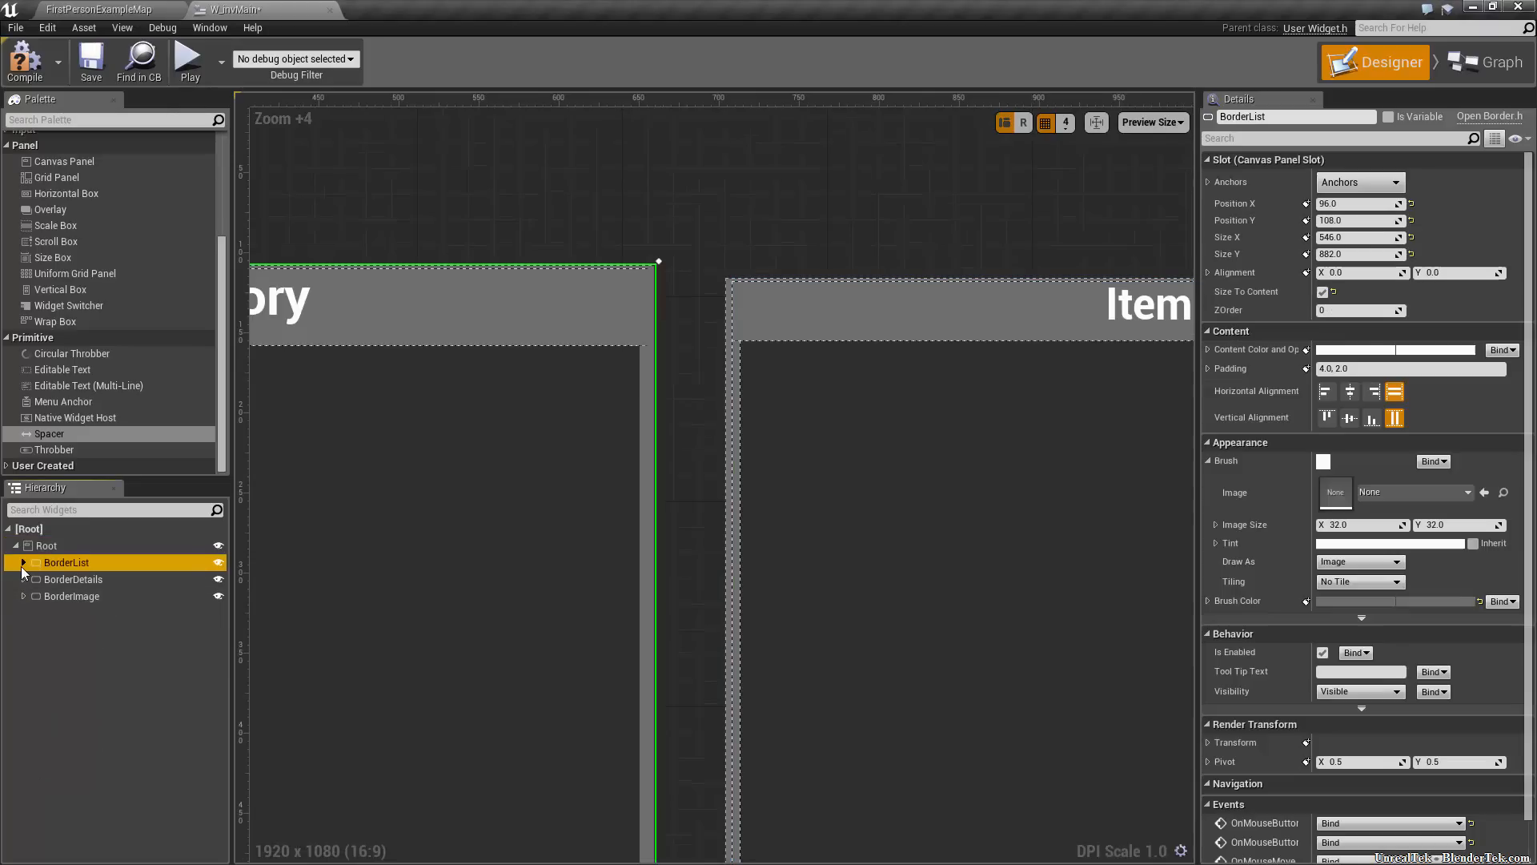
Stretch BorderList's upper edge to a Size Y of 888 and set its Position Y to 96
{"action": "scroll", "coordinate": [290, 384], "scroll_direction": "down", "scroll_amount": 8}
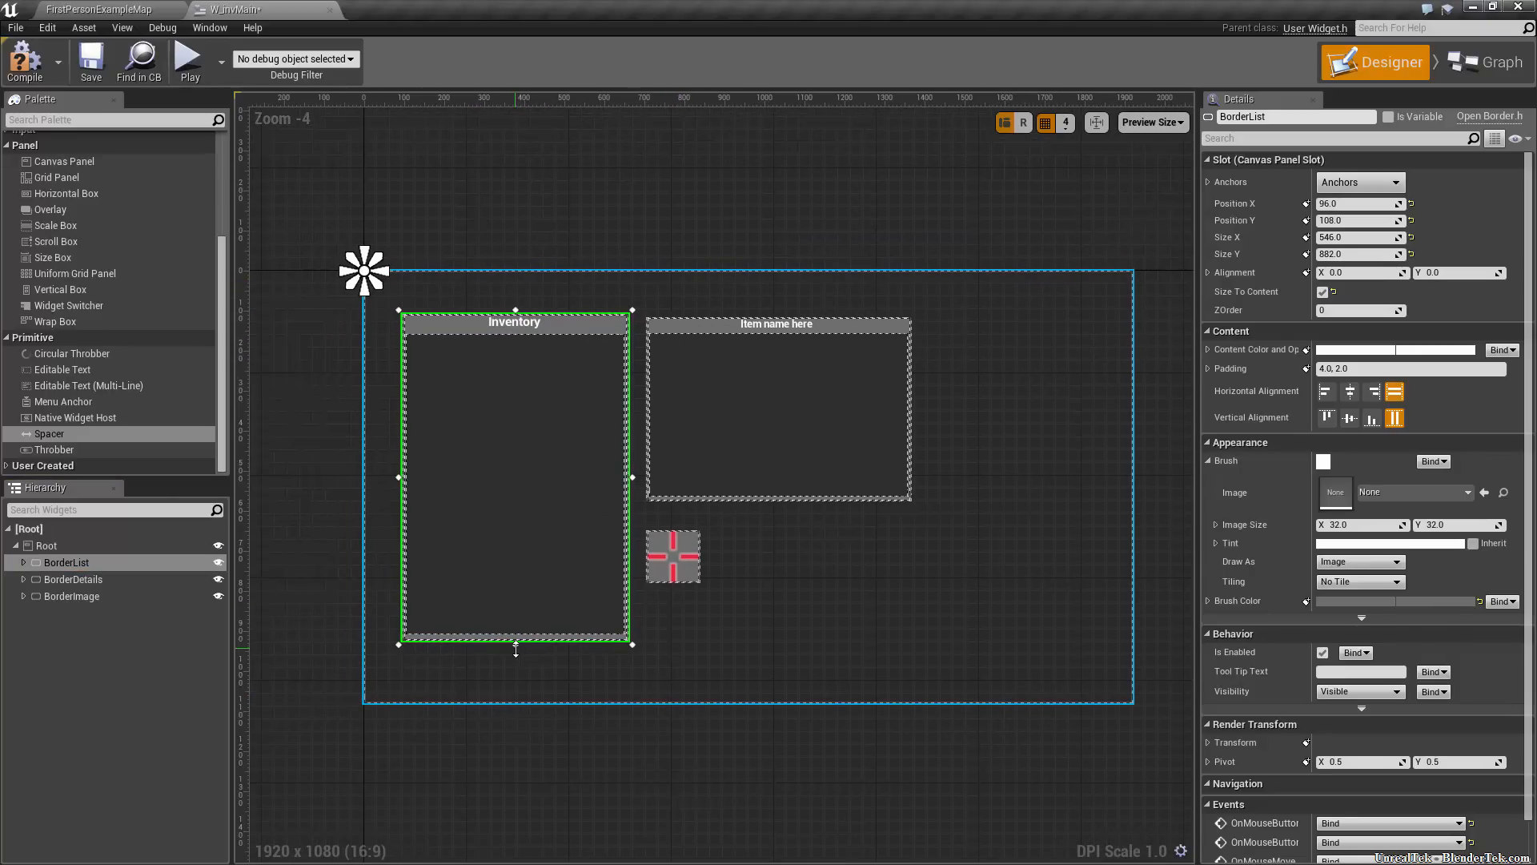
{"action": "left_click_drag", "start_coordinate": [517, 310], "coordinate": [525, 307]}
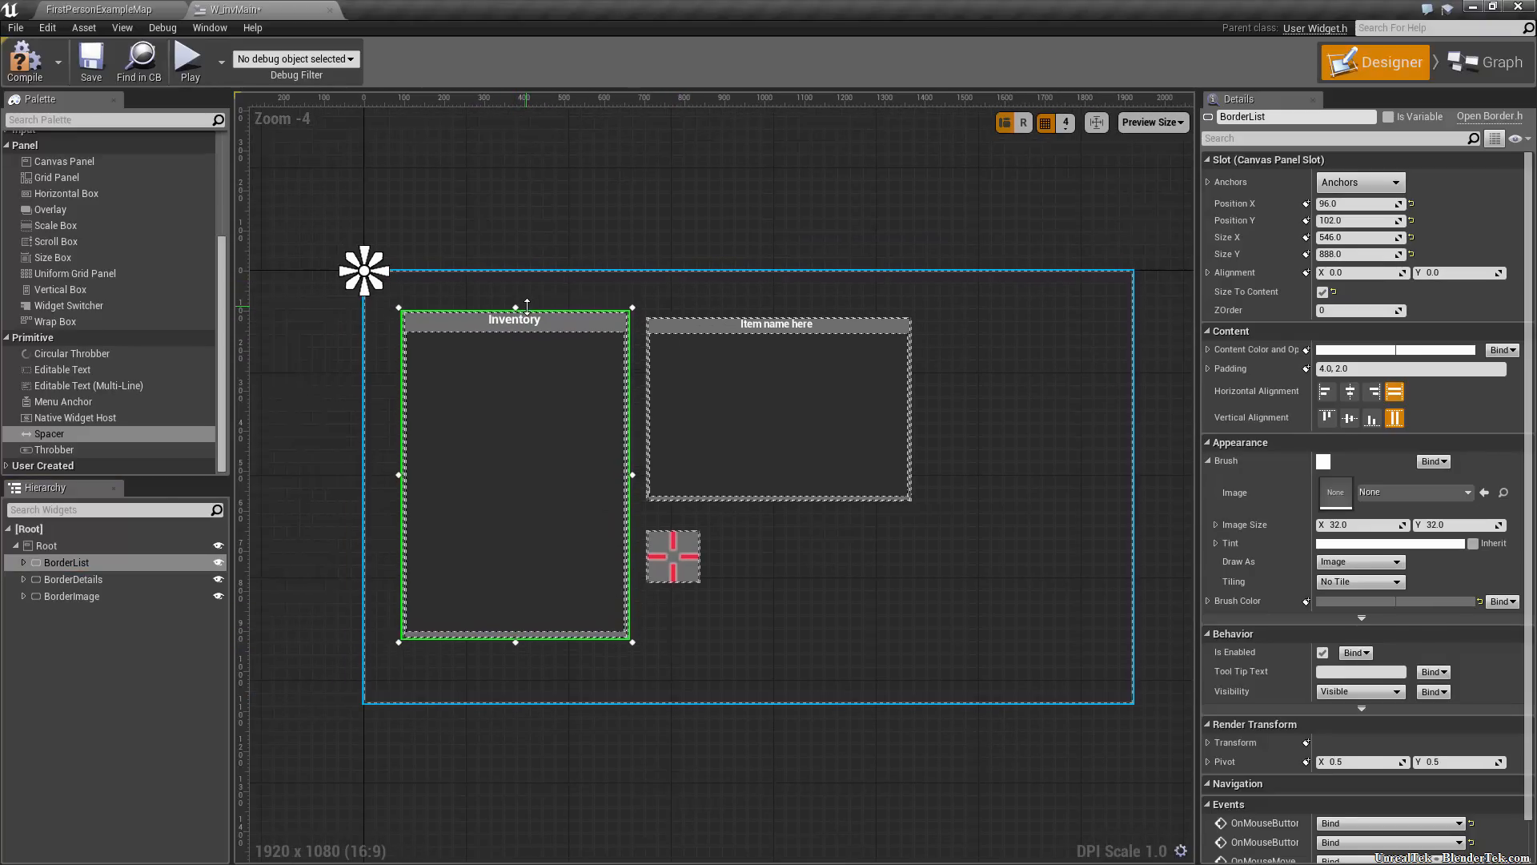
{"action": "left_click", "coordinate": [1359, 221]}
{"action": "type", "text": "96"}
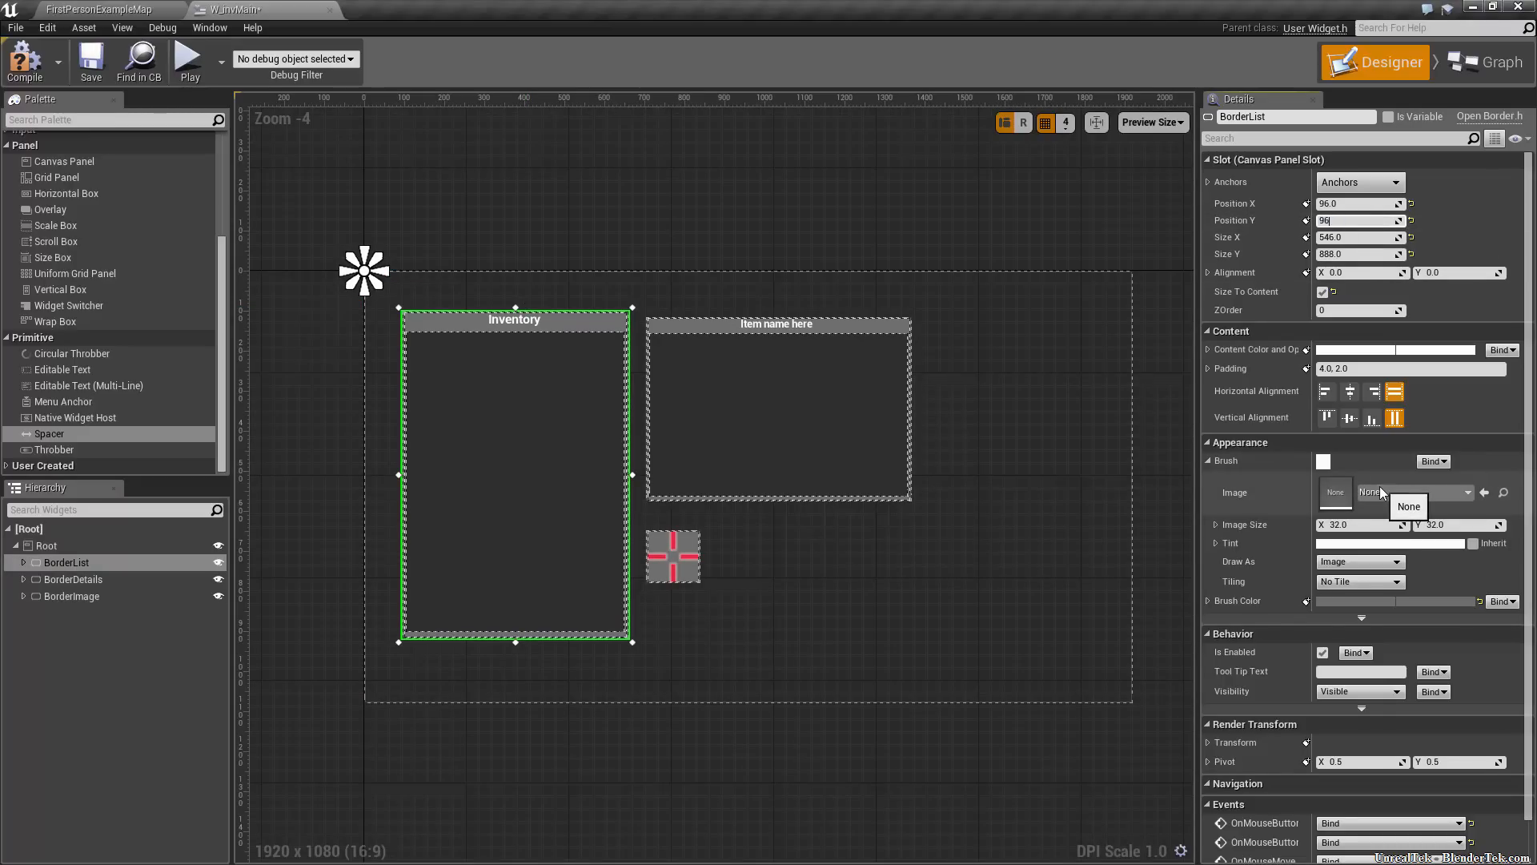
{"action": "key", "text": "Return"}
Position BorderDetails at X 712 and Y 96, lining it up with the Inventory panel
{"action": "scroll", "coordinate": [496, 400], "scroll_direction": "up", "scroll_amount": 5}
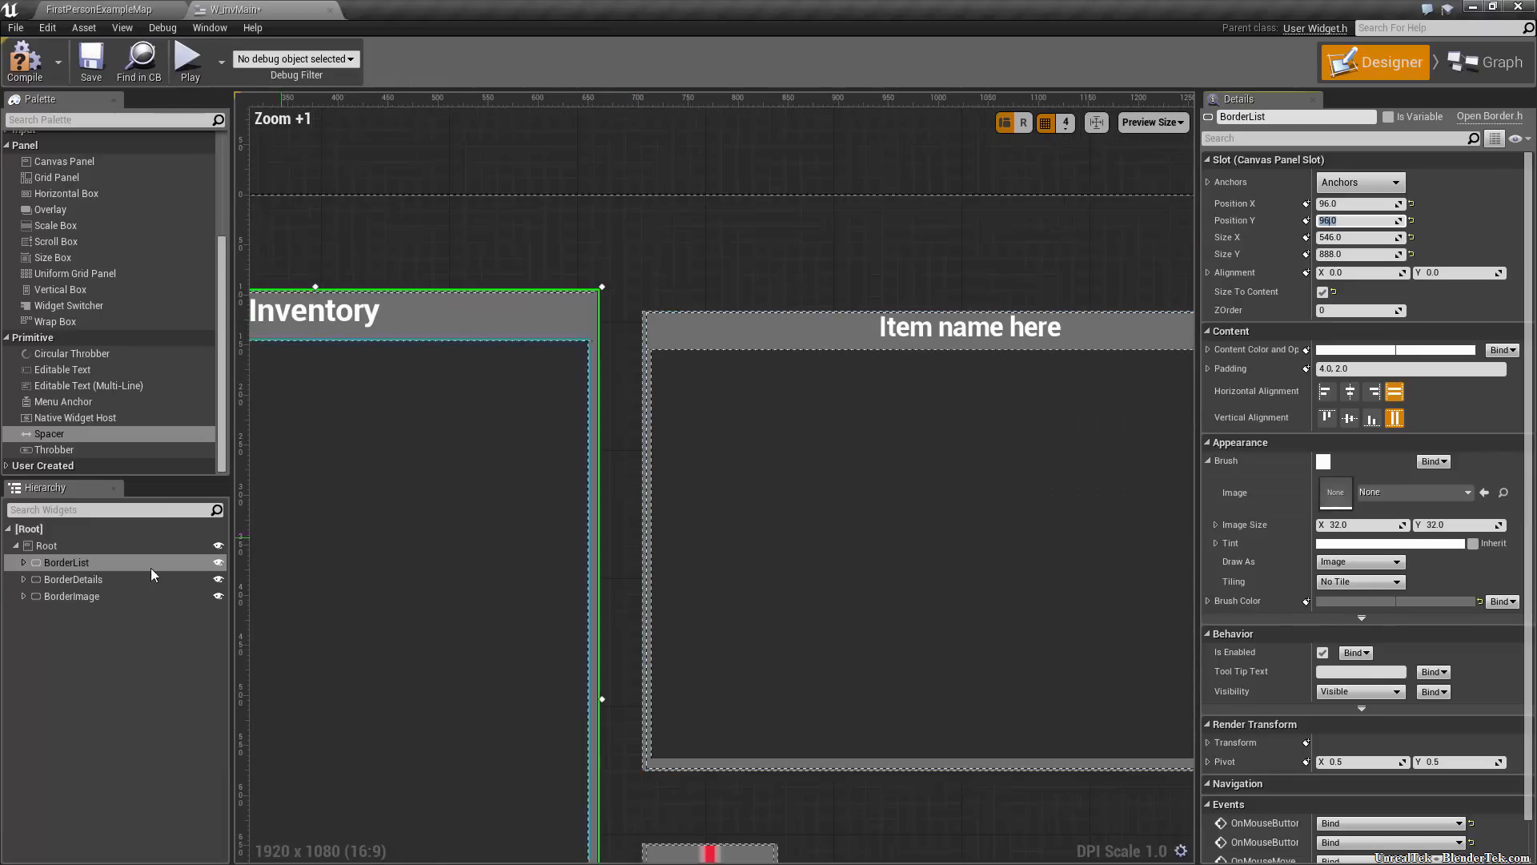
{"action": "left_click", "coordinate": [88, 584]}
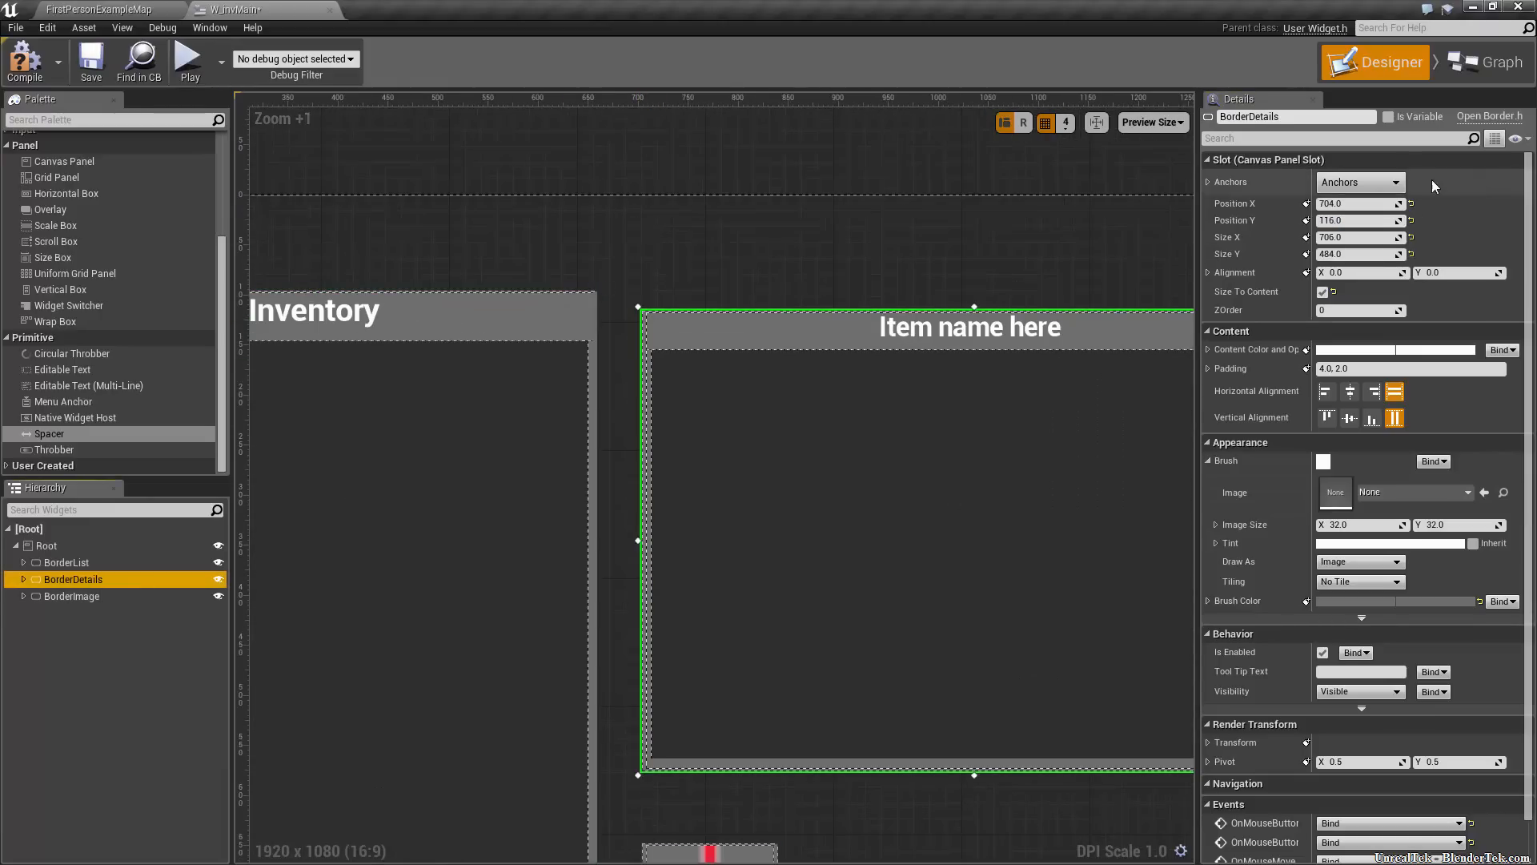
{"action": "left_click", "coordinate": [1353, 220]}
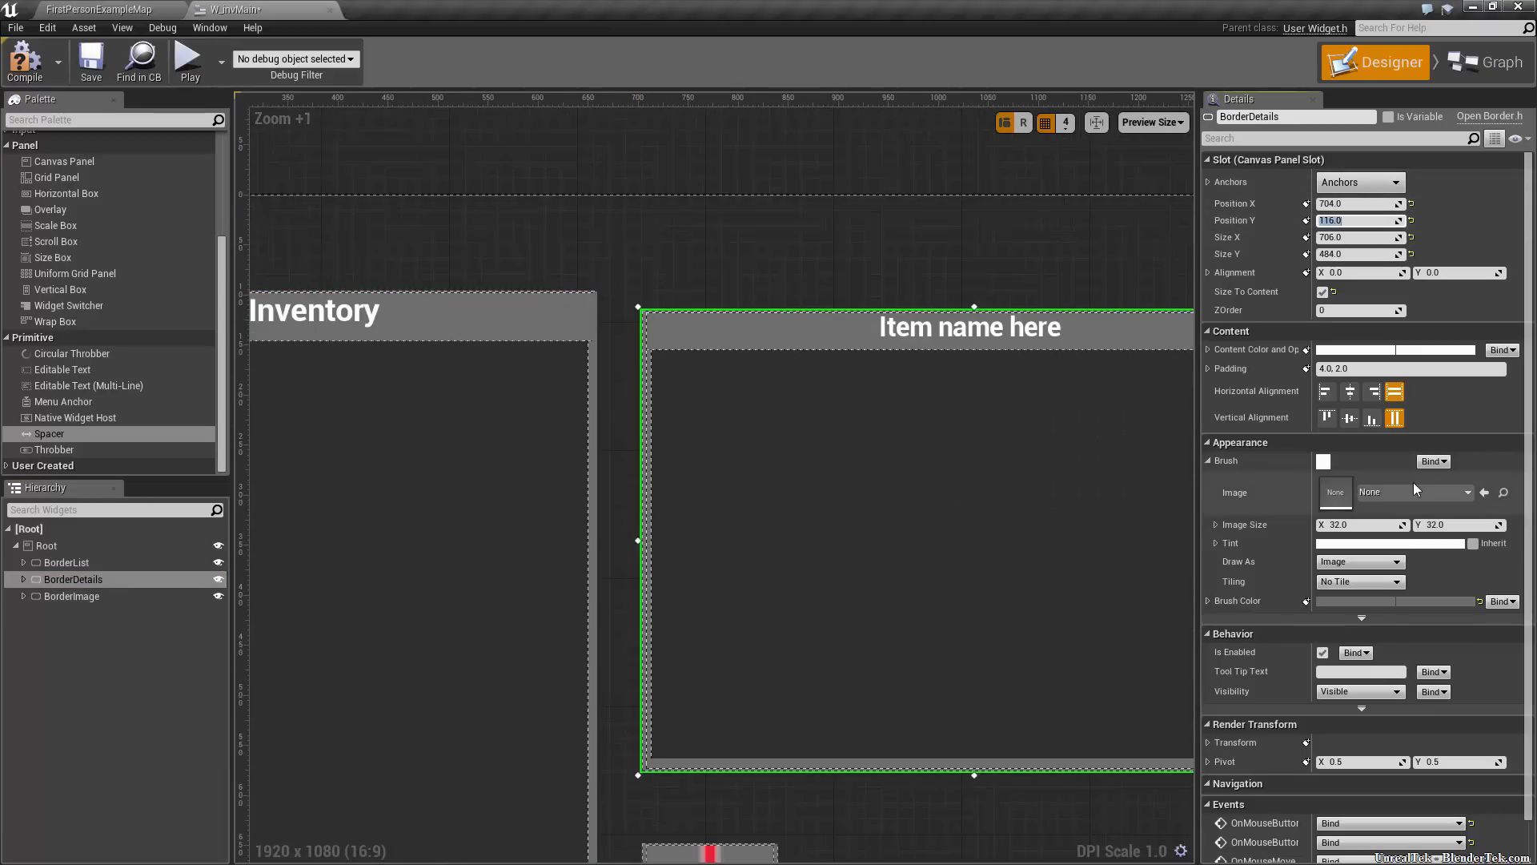
{"action": "type", "text": "0"}
{"action": "key", "text": "Return"}
{"action": "type", "text": "96"}
{"action": "key", "text": "Return"}
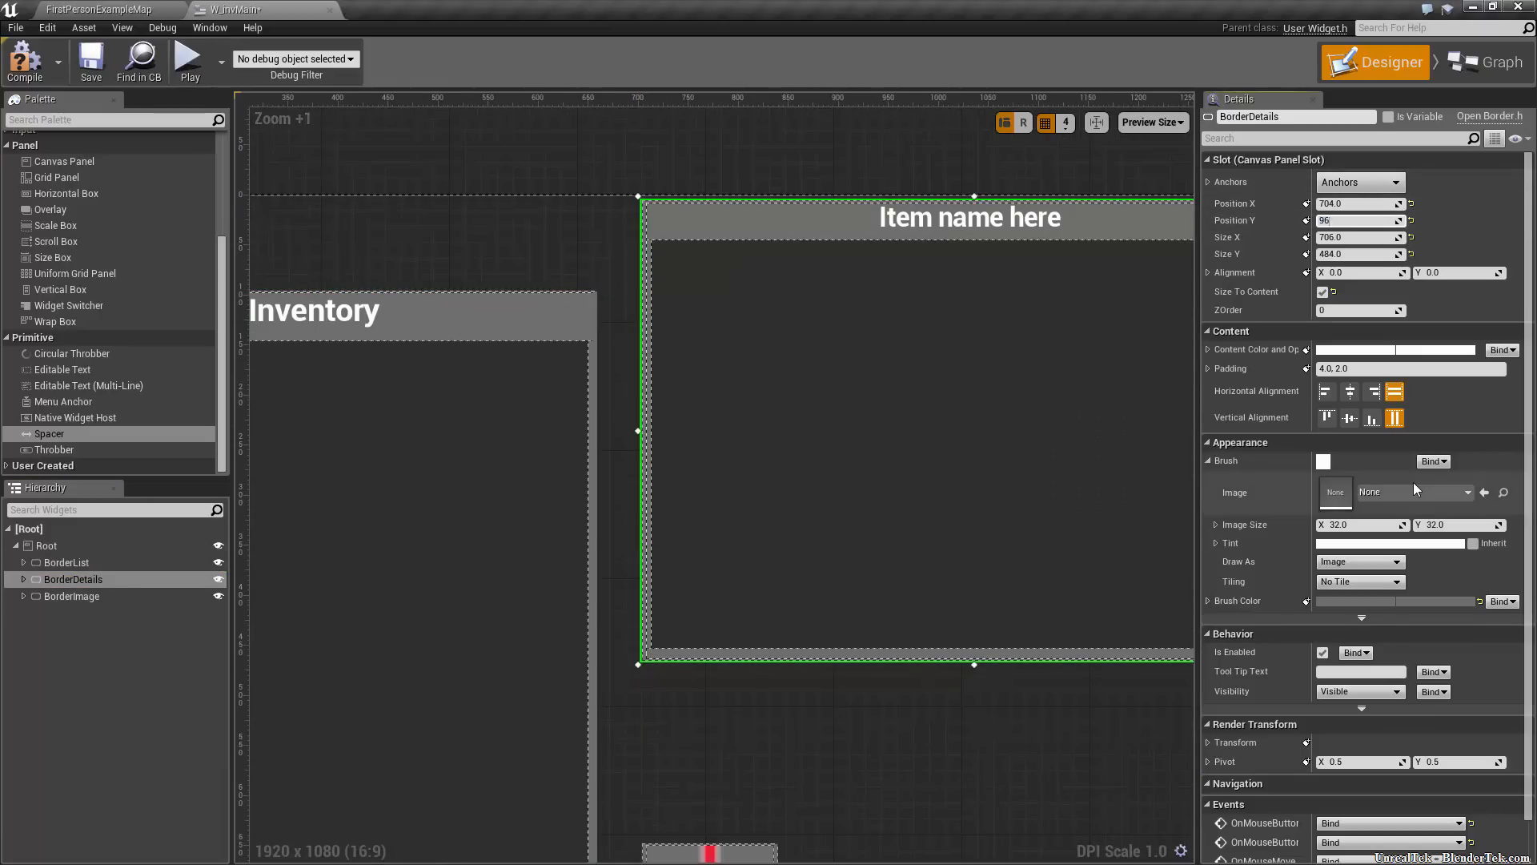
{"action": "key", "text": "shift+Tab"}
{"action": "type", "text": "712"}
{"action": "key", "text": "Return"}
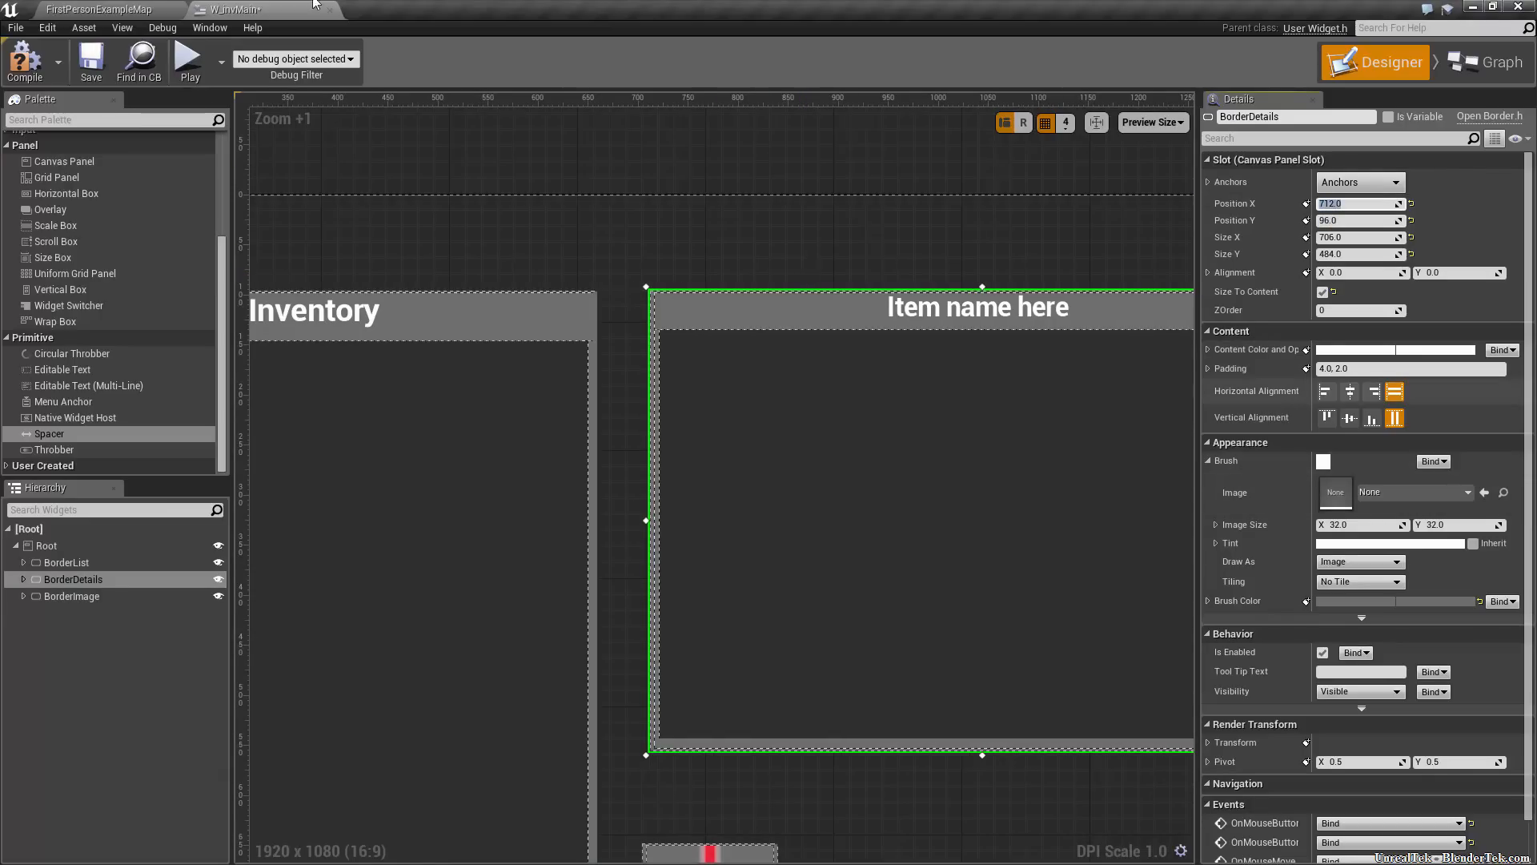
{"action": "left_click", "coordinate": [757, 251]}
Position BorderImage below the item details panel at X 712 and Y 656
{"action": "left_click", "coordinate": [112, 562]}
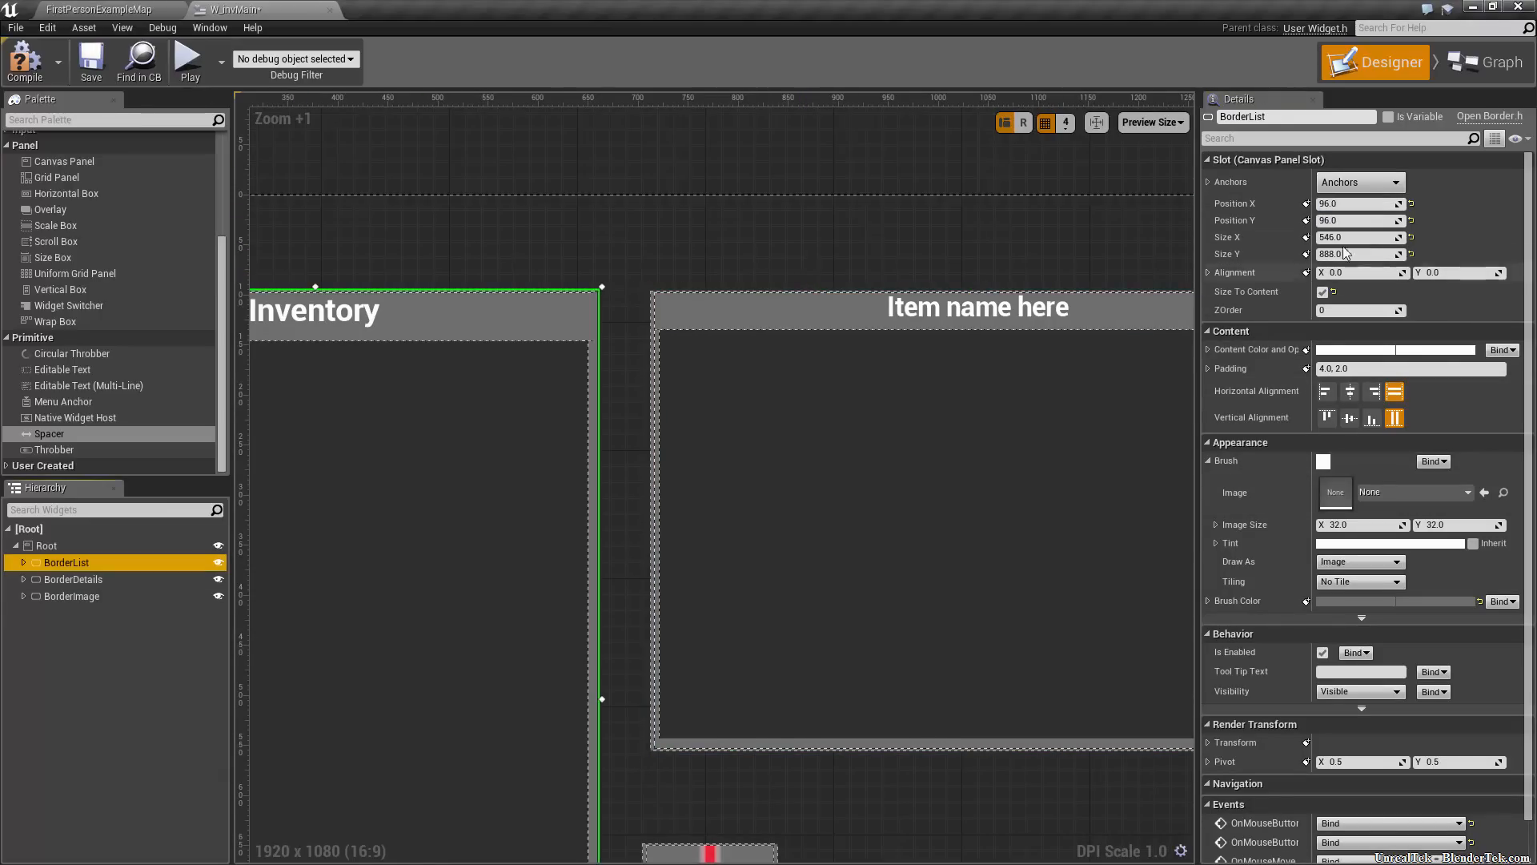
{"action": "scroll", "coordinate": [869, 262], "scroll_direction": "down", "scroll_amount": 3}
{"action": "scroll", "coordinate": [870, 271], "scroll_direction": "down", "scroll_amount": 4}
{"action": "scroll", "coordinate": [867, 423], "scroll_direction": "up", "scroll_amount": 7}
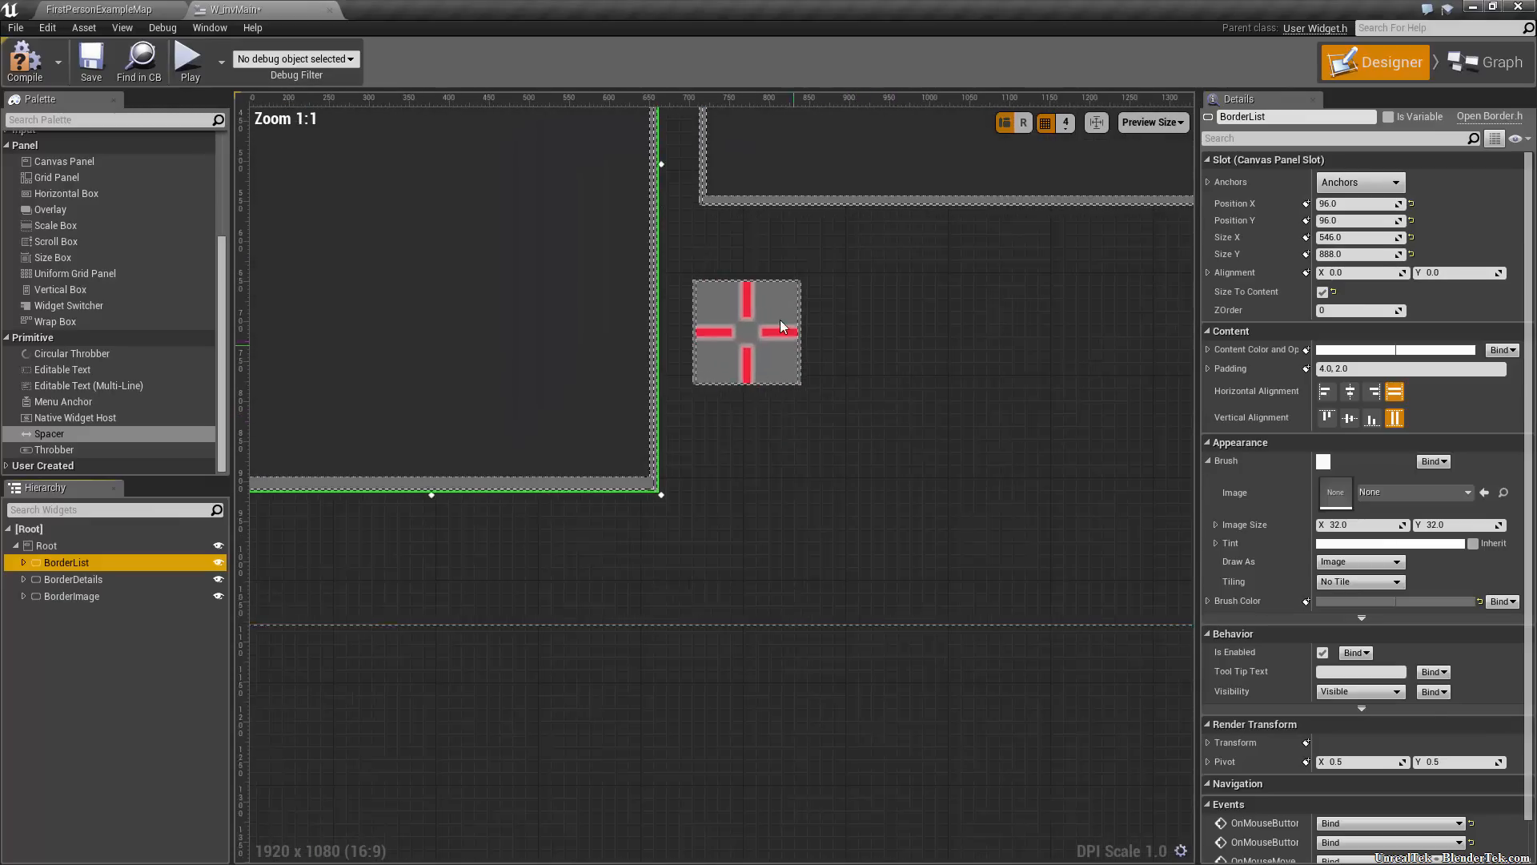
{"action": "left_click", "coordinate": [120, 597]}
{"action": "left_click", "coordinate": [1356, 204]}
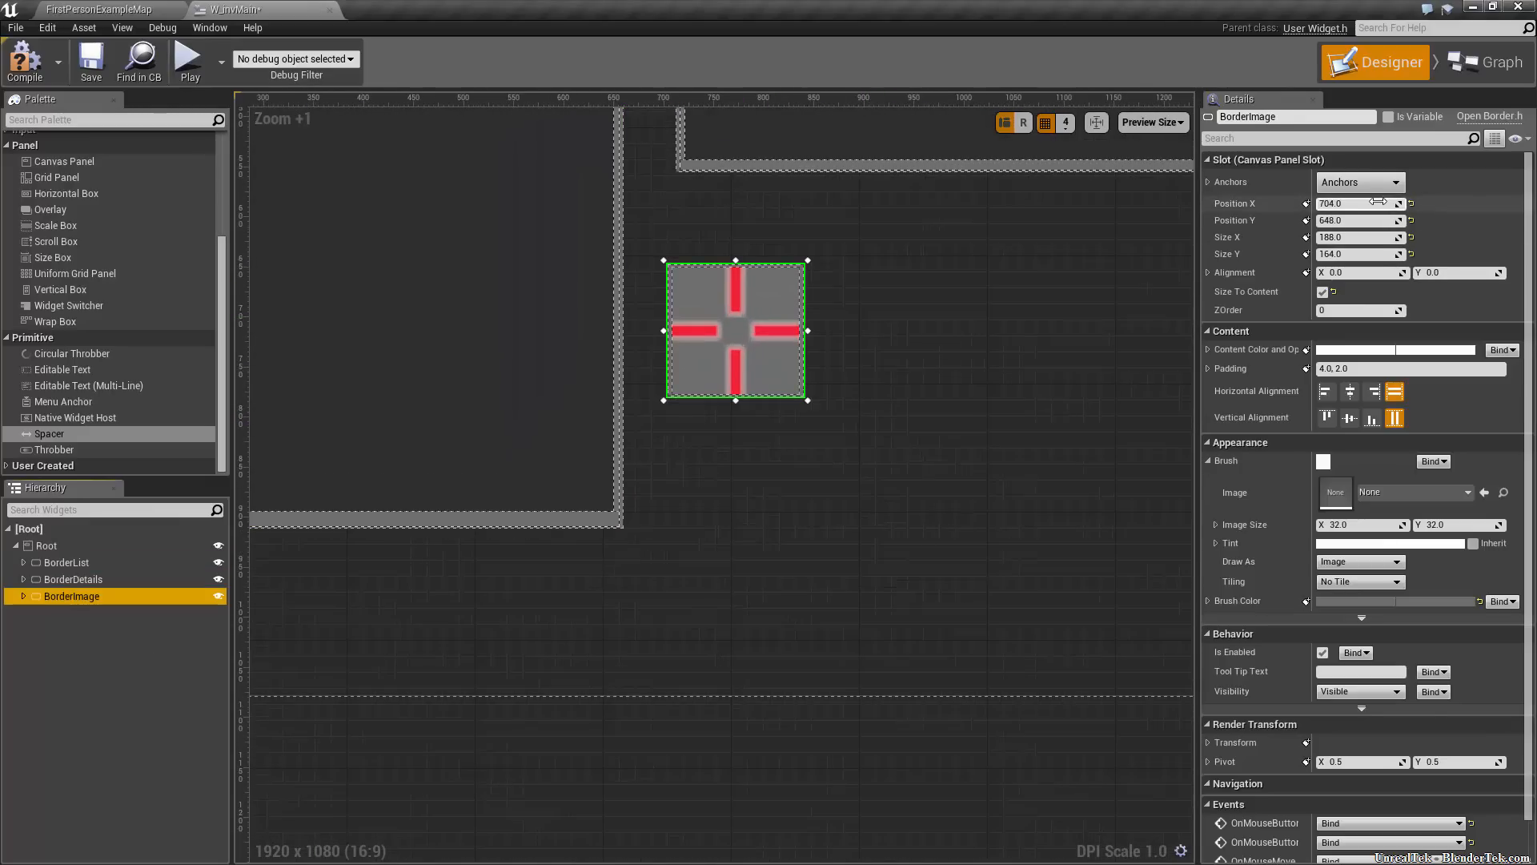
{"action": "type", "text": "712"}
{"action": "key", "text": "Return"}
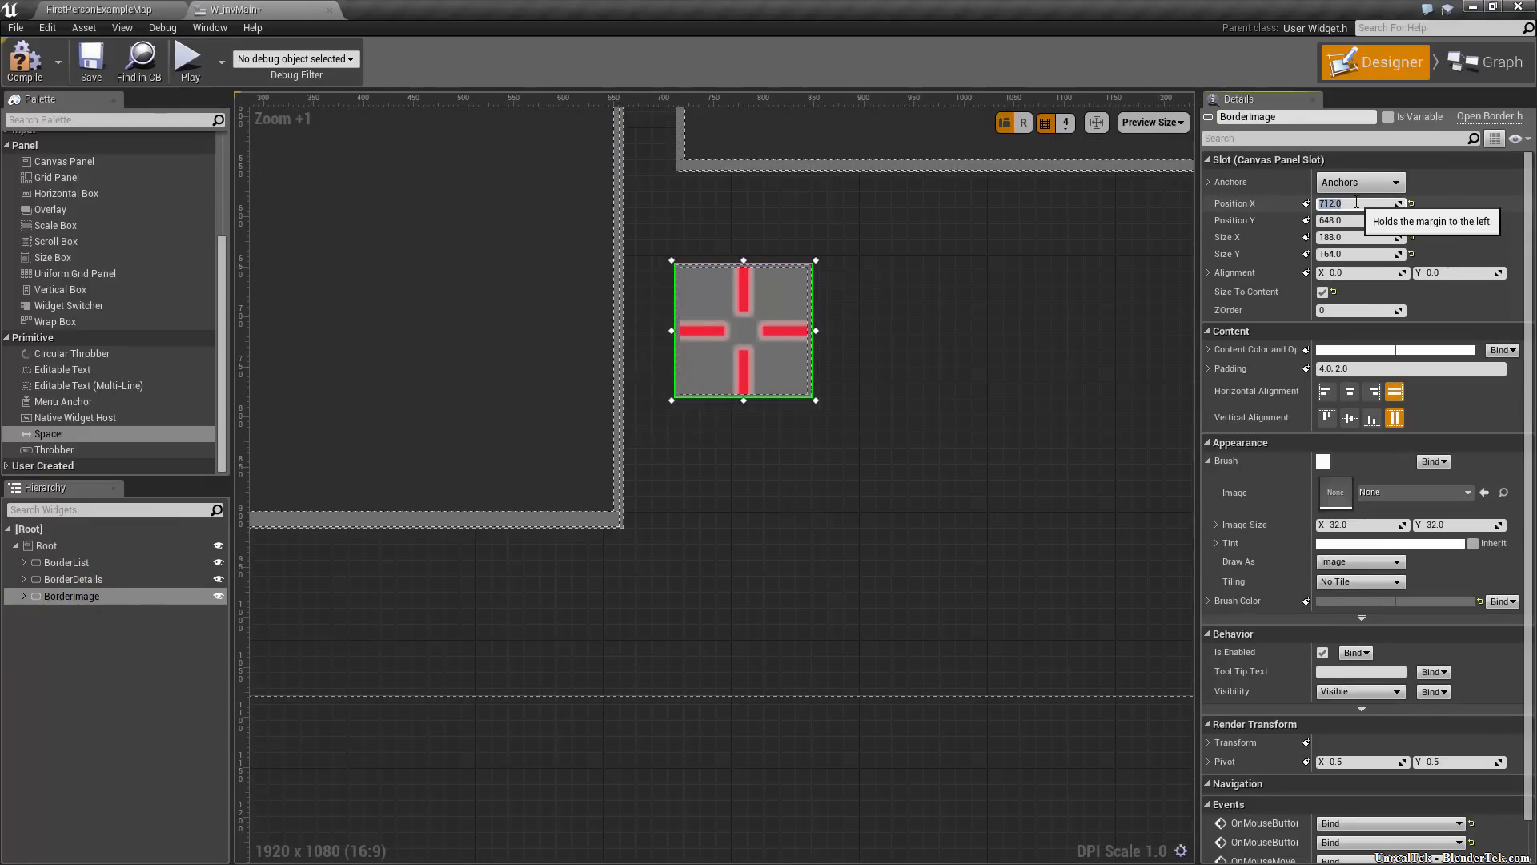
{"action": "left_click_drag", "start_coordinate": [1359, 220], "coordinate": [1375, 233]}
{"action": "left_click", "coordinate": [1372, 222]}
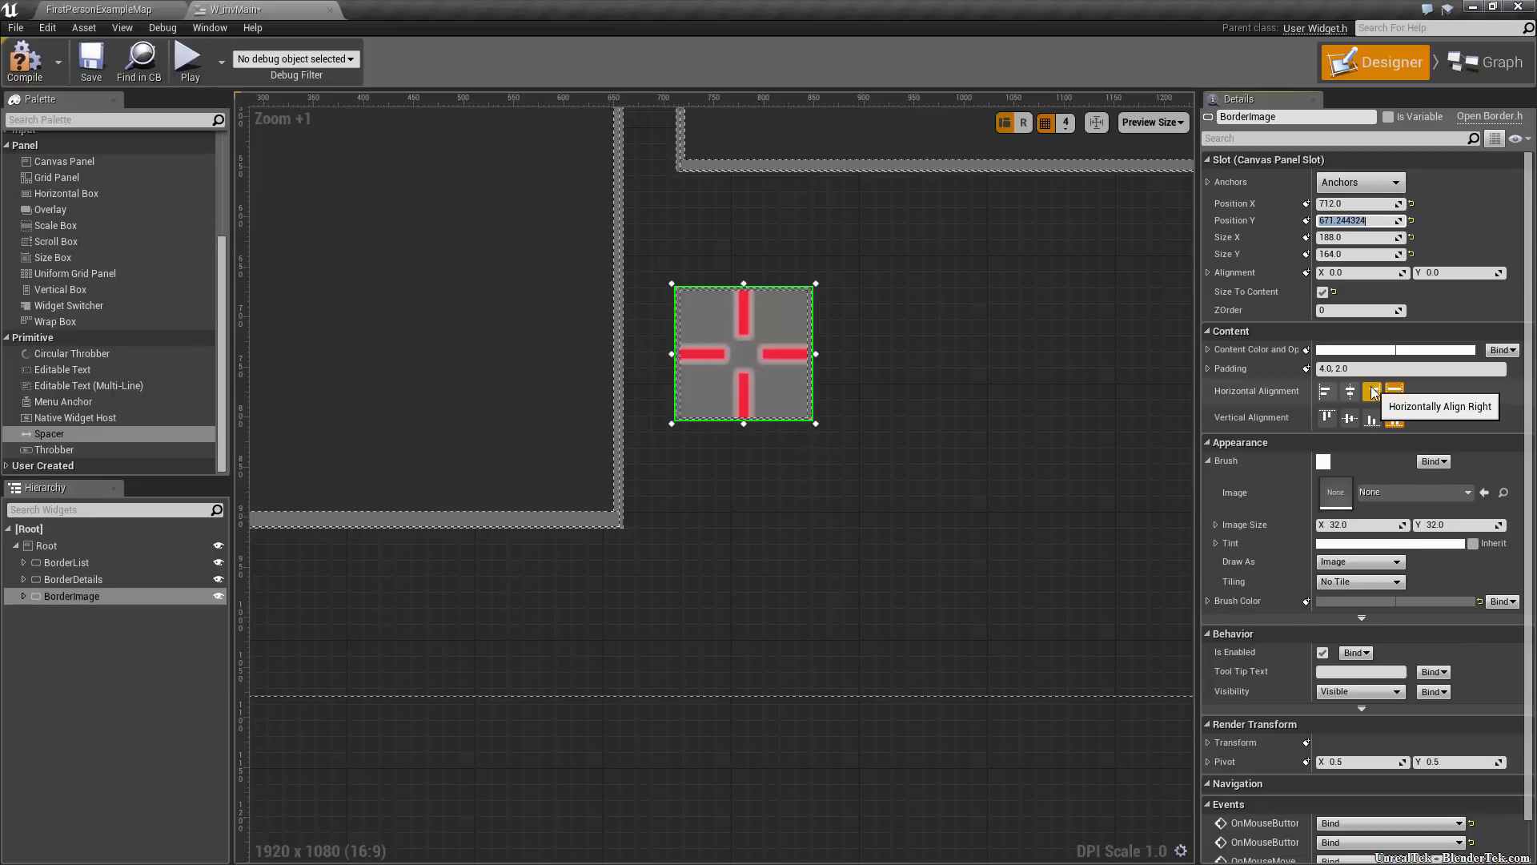
{"action": "type", "text": "656"}
{"action": "key", "text": "Return"}
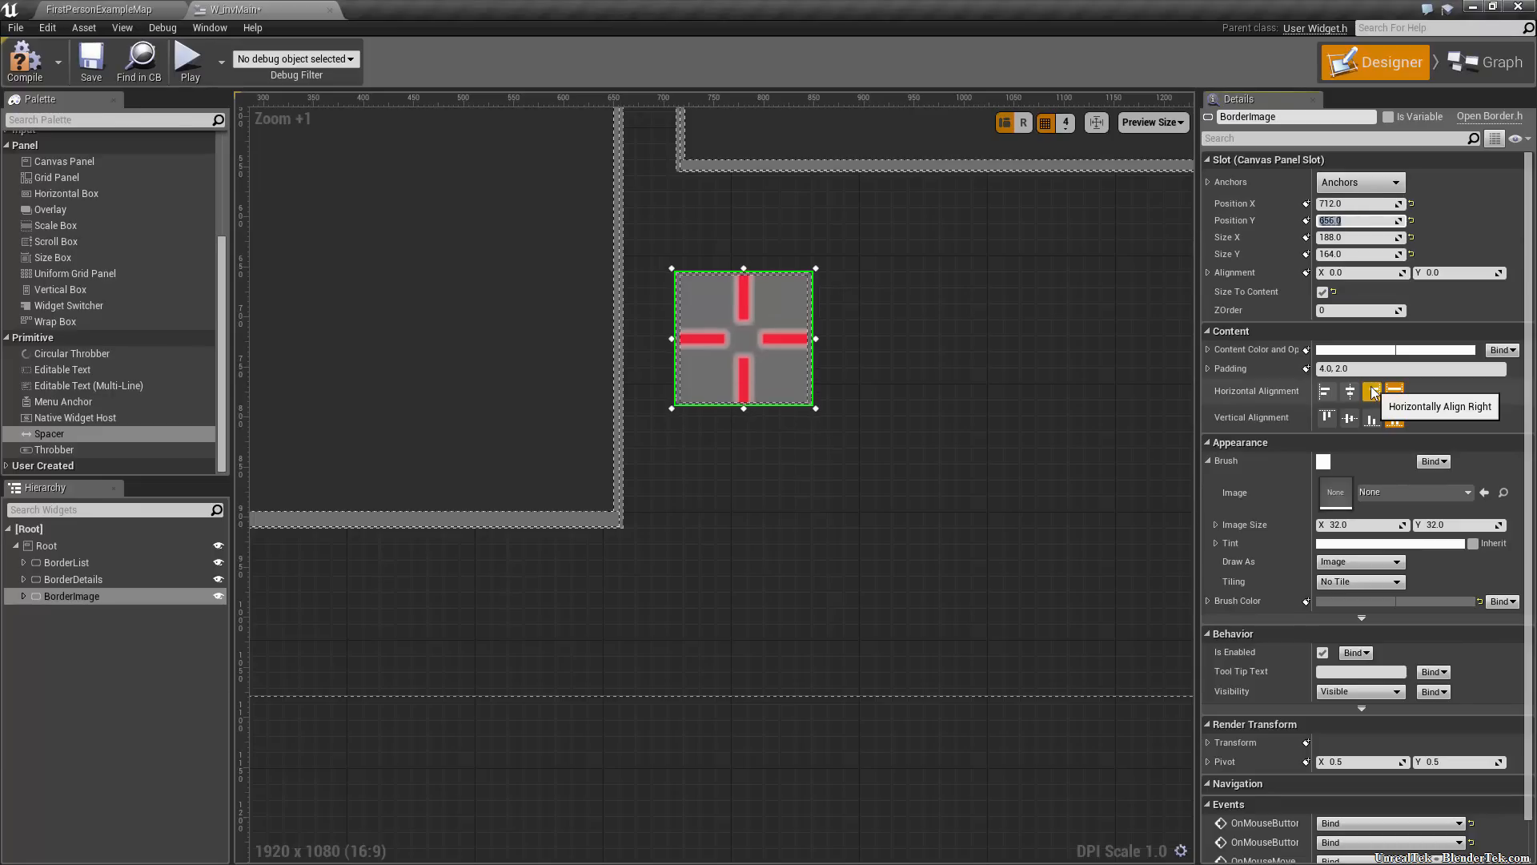
Review the aligned inventory, item details and image boxes, inspect the item details scroll box, and save the W_invMain widget
{"action": "left_click", "coordinate": [1001, 397]}
{"action": "scroll", "coordinate": [1005, 382], "scroll_direction": "down", "scroll_amount": 8}
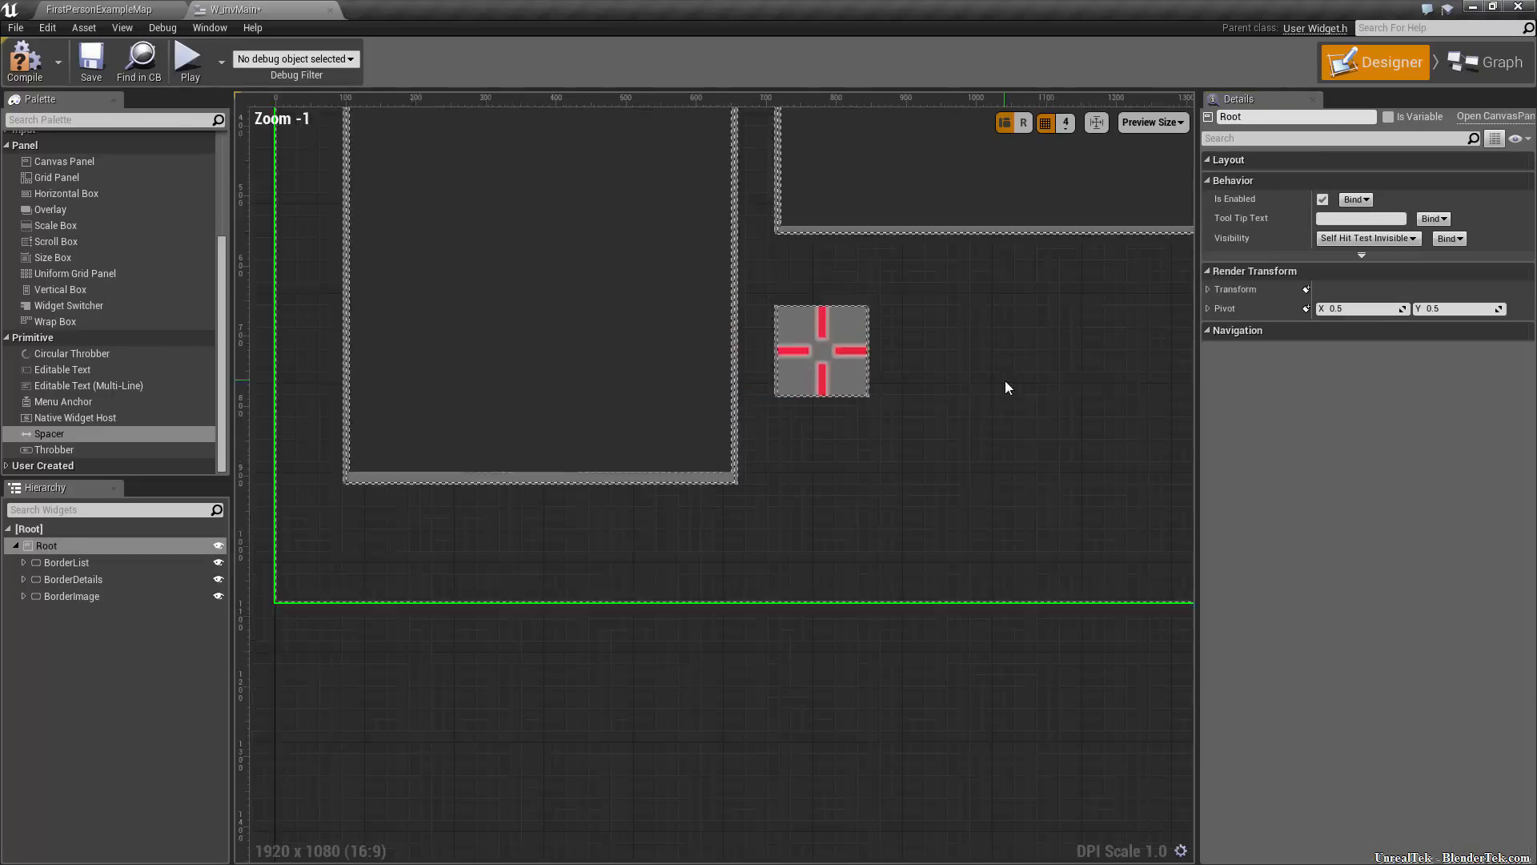
{"action": "scroll", "coordinate": [901, 527], "scroll_direction": "up", "scroll_amount": 5}
{"action": "scroll", "coordinate": [1071, 343], "scroll_direction": "up", "scroll_amount": 1}
{"action": "scroll", "coordinate": [1069, 337], "scroll_direction": "up", "scroll_amount": 1}
{"action": "scroll", "coordinate": [55, 306], "scroll_direction": "up", "scroll_amount": 5}
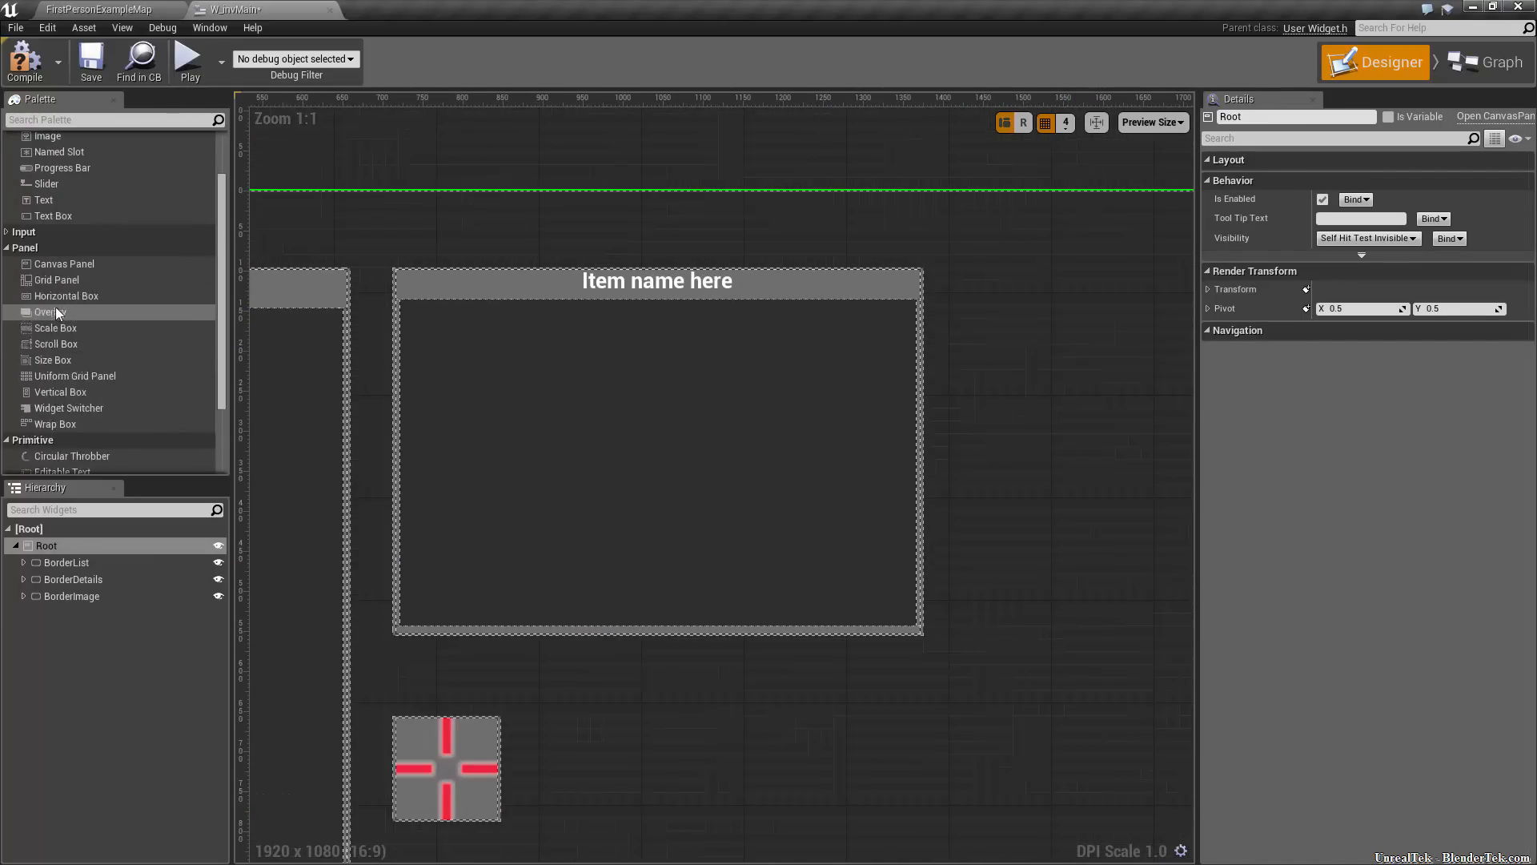
{"action": "left_click", "coordinate": [687, 408]}
{"action": "right_click_drag", "start_coordinate": [993, 477], "coordinate": [1078, 529]}
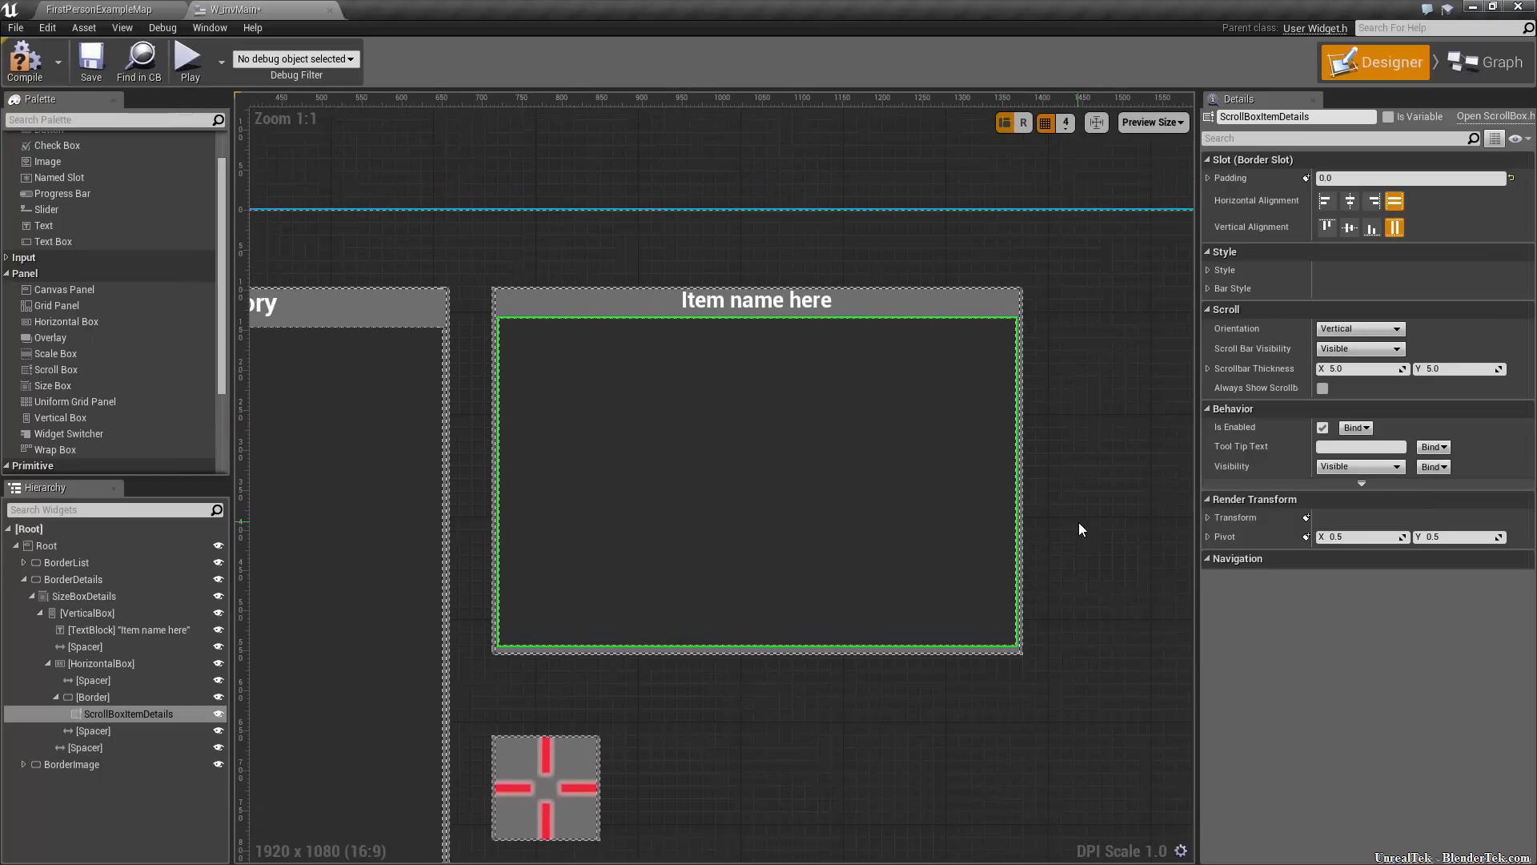
{"action": "right_click_drag", "start_coordinate": [521, 232], "coordinate": [990, 99]}
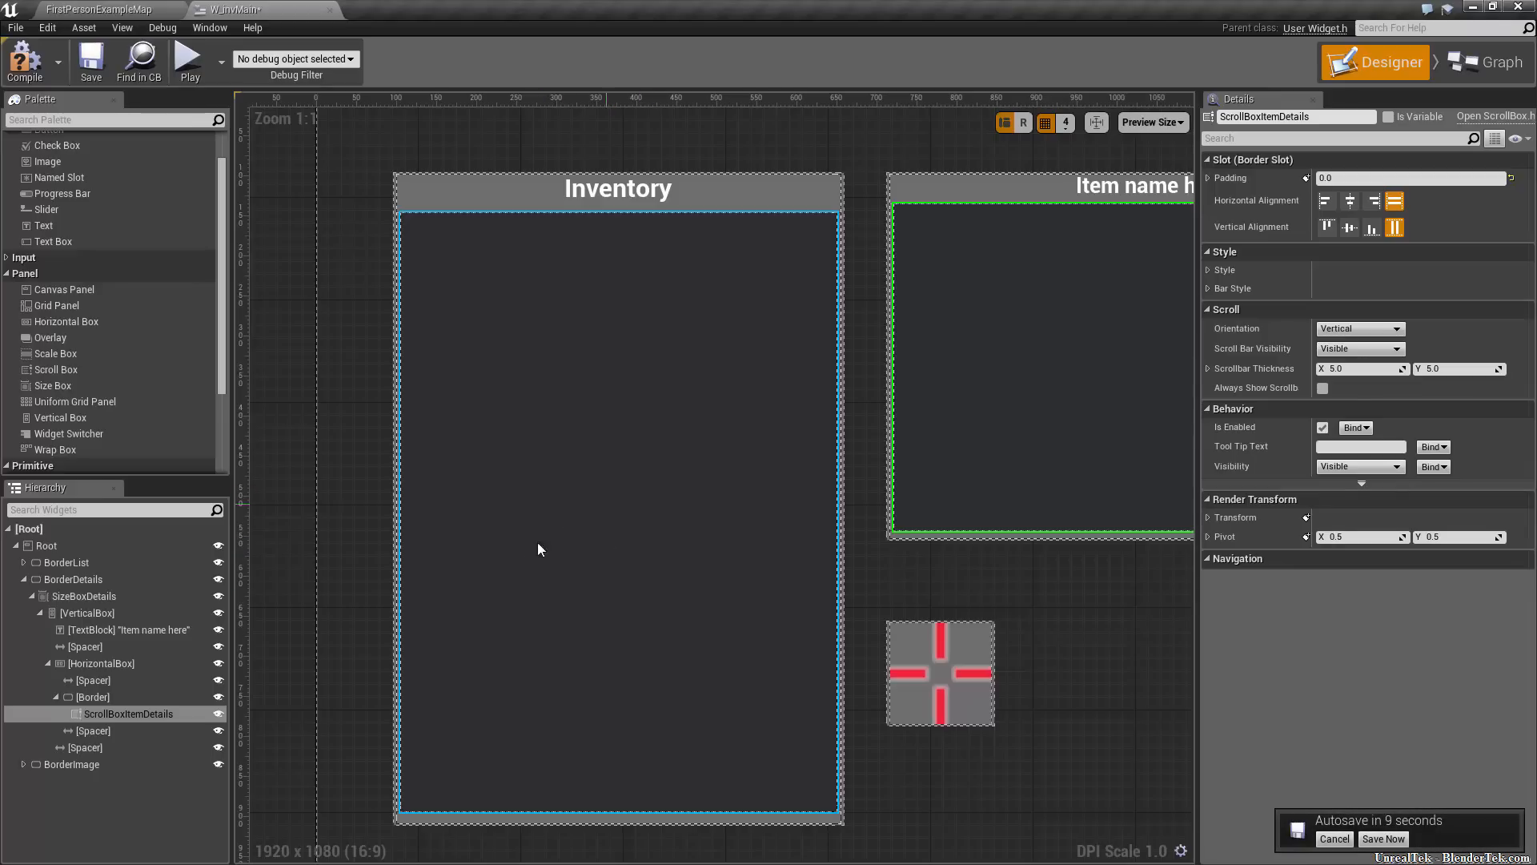
{"action": "left_click", "coordinate": [1383, 838]}
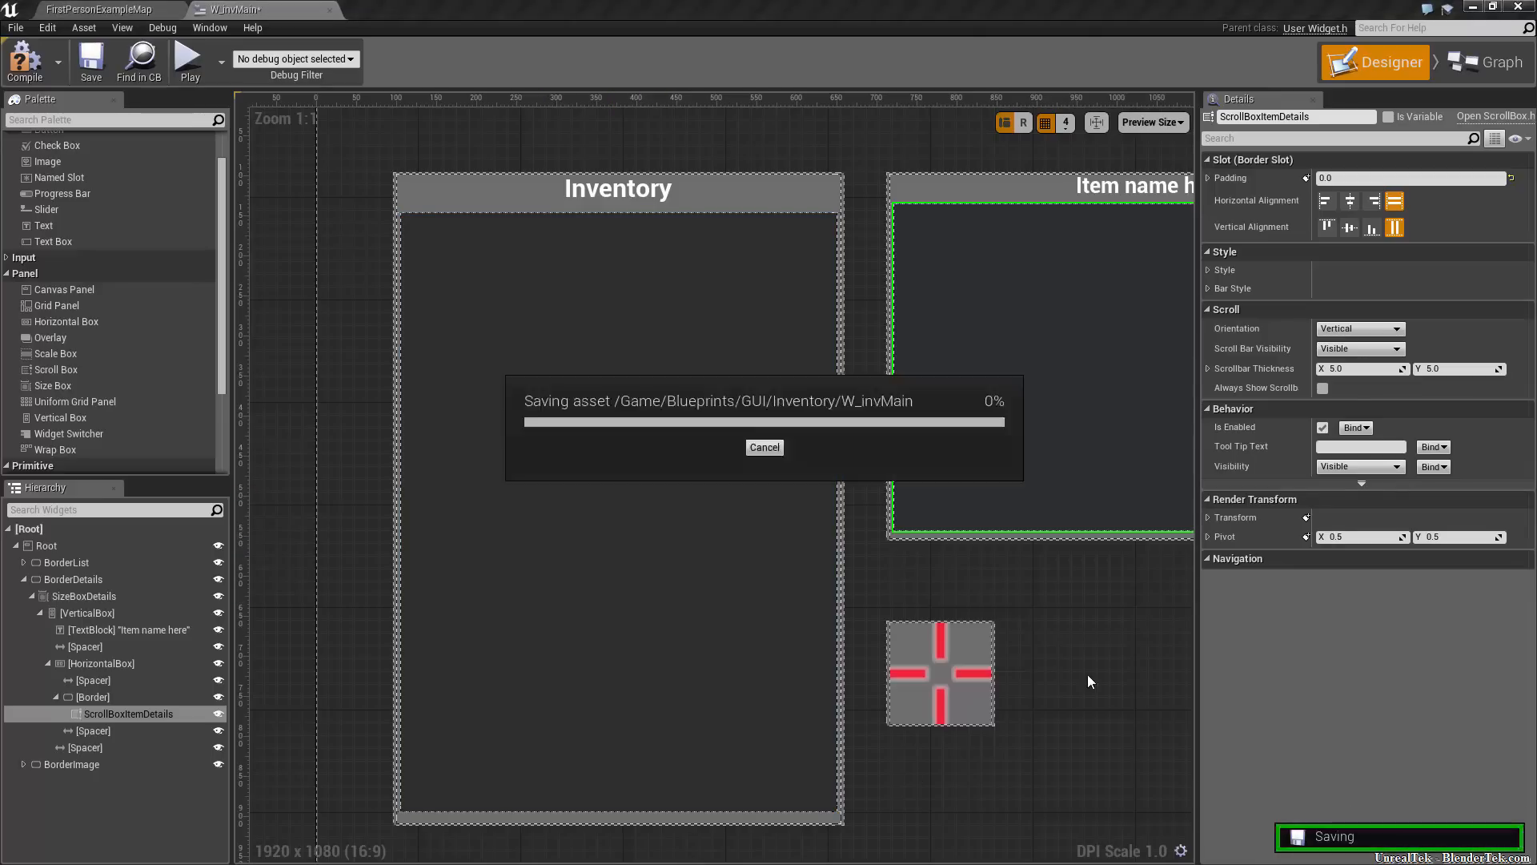
Add four text blocks inside the ScrollBoxItemDetails scroll box
{"action": "scroll", "coordinate": [862, 257], "scroll_direction": "up", "scroll_amount": 3}
{"action": "left_click_drag", "start_coordinate": [44, 225], "coordinate": [562, 253]}
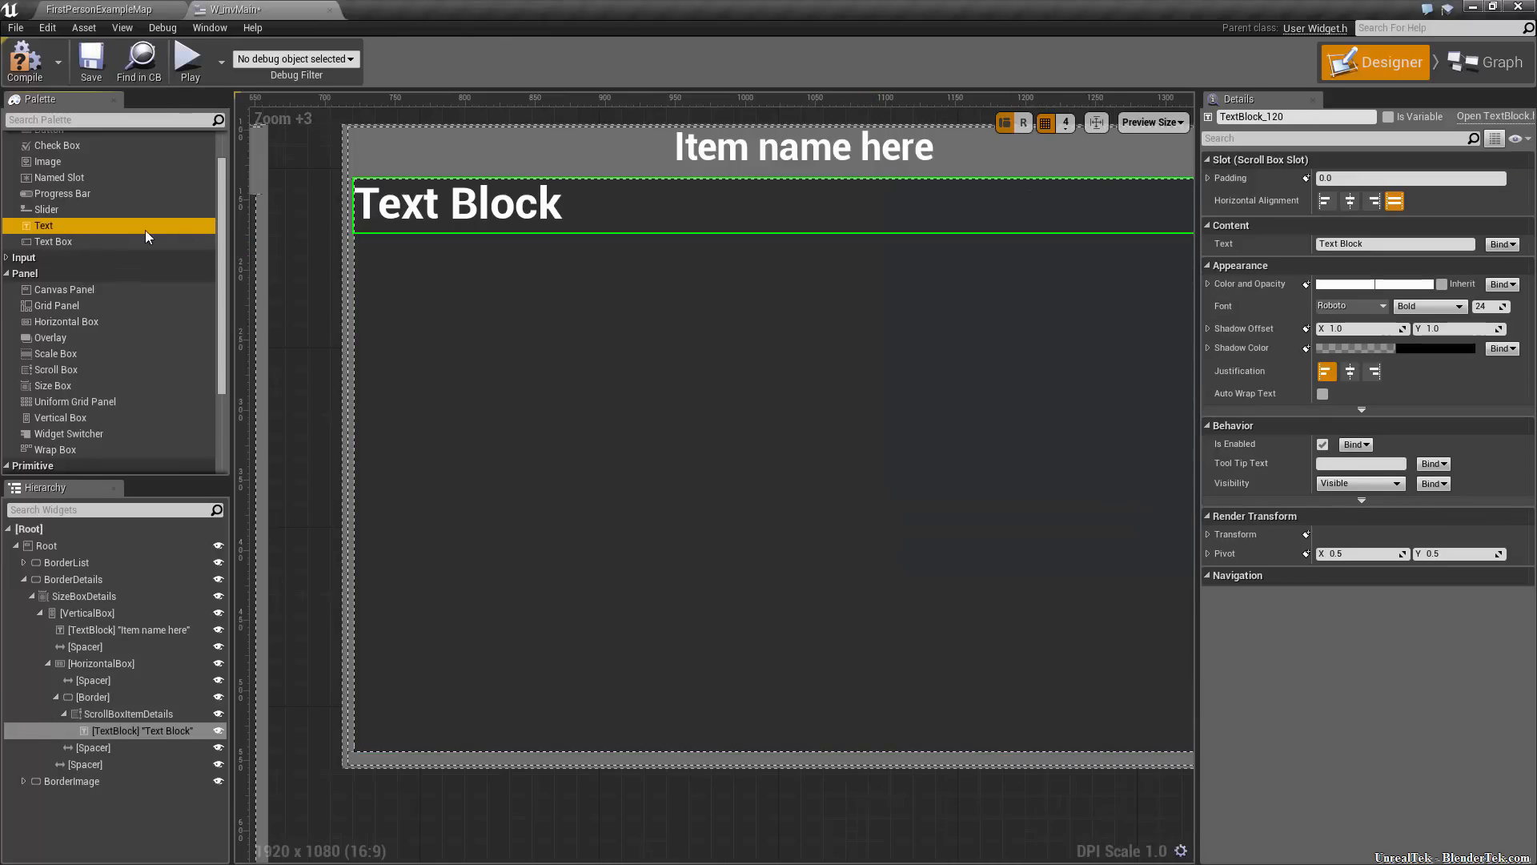
{"action": "left_click_drag", "start_coordinate": [141, 229], "coordinate": [530, 447]}
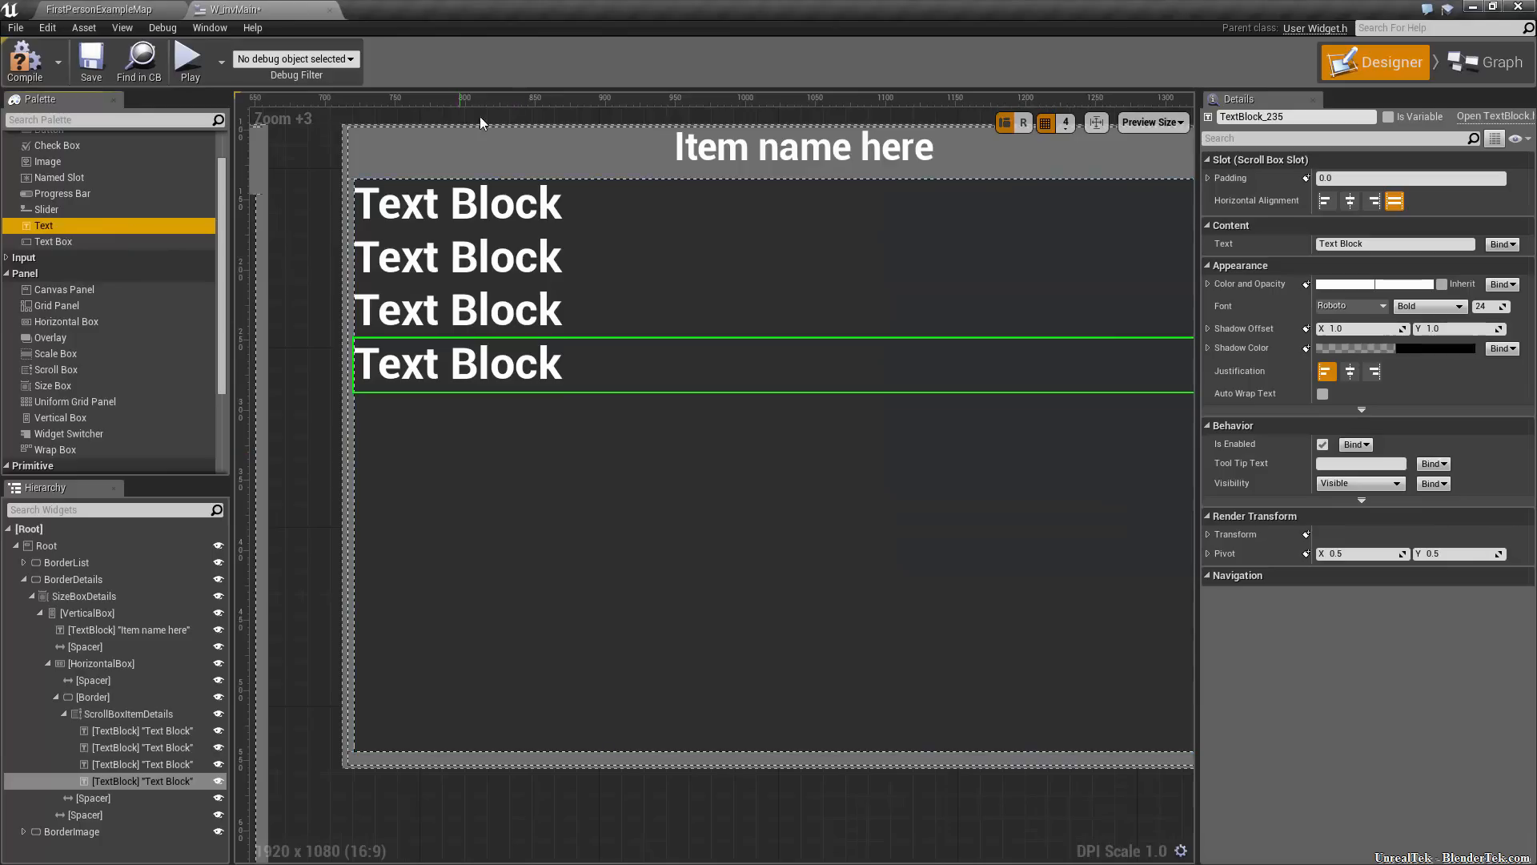
Set the font size of the first text block in the item details scroll box to 18
{"action": "left_click", "coordinate": [519, 219]}
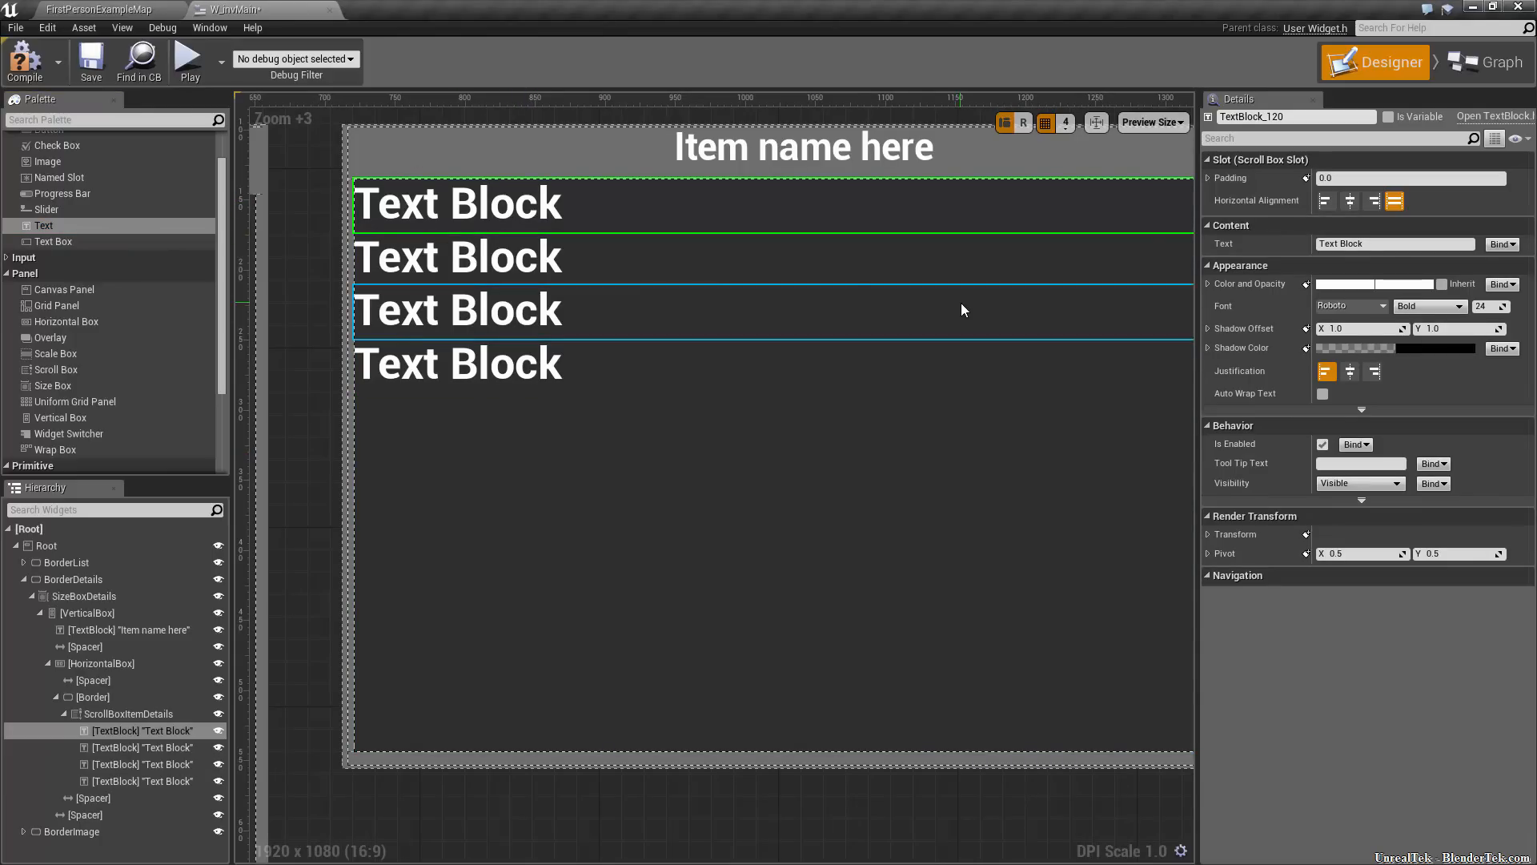
{"action": "key", "text": "Home"}
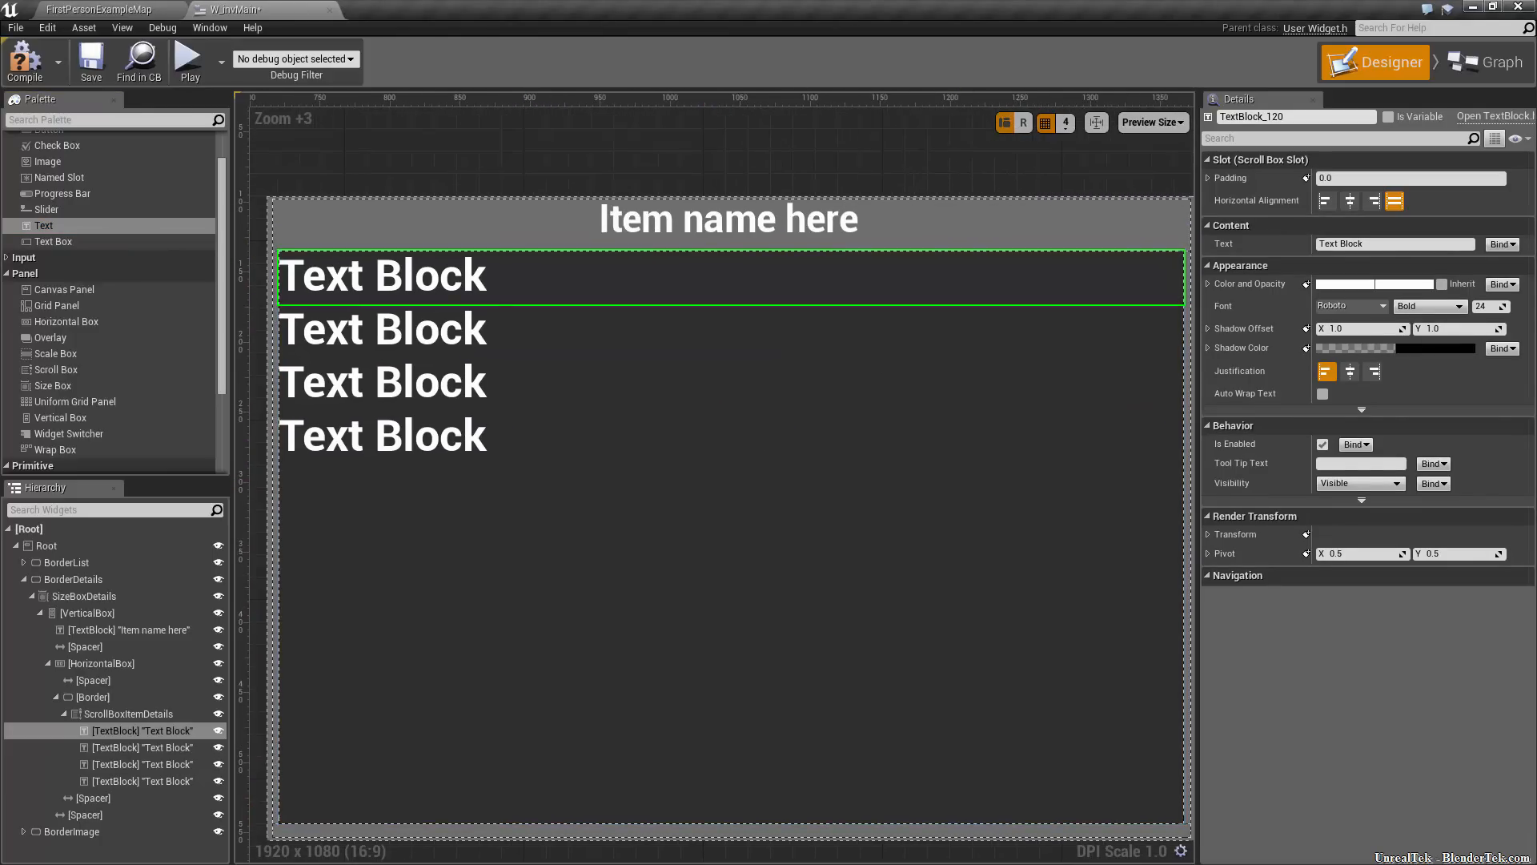
{"action": "left_click", "coordinate": [1493, 306]}
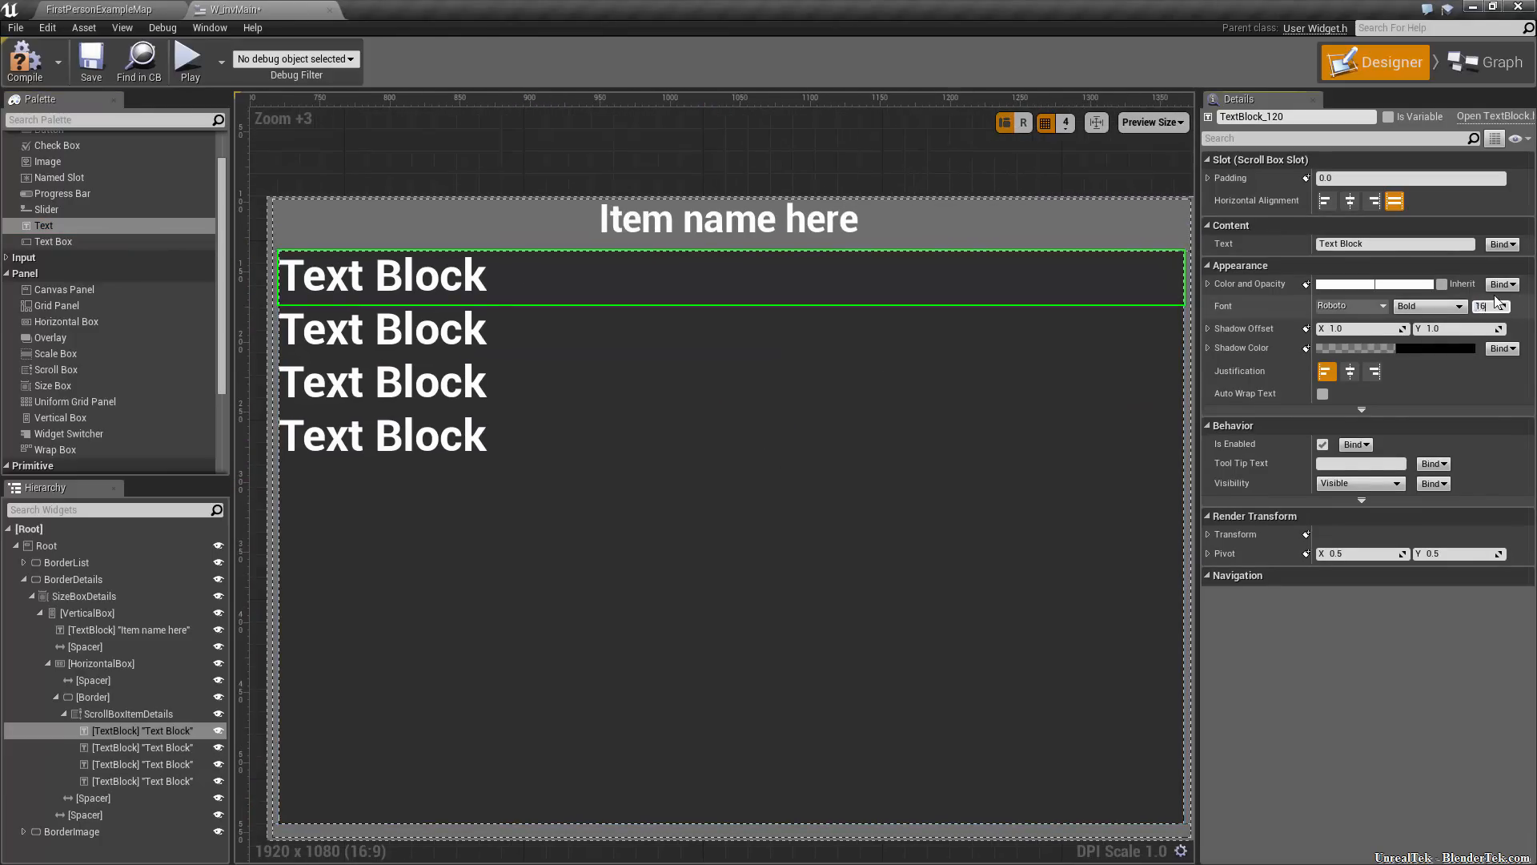
{"action": "key", "text": "Return"}
{"action": "type", "text": "18"}
{"action": "key", "text": "Return"}
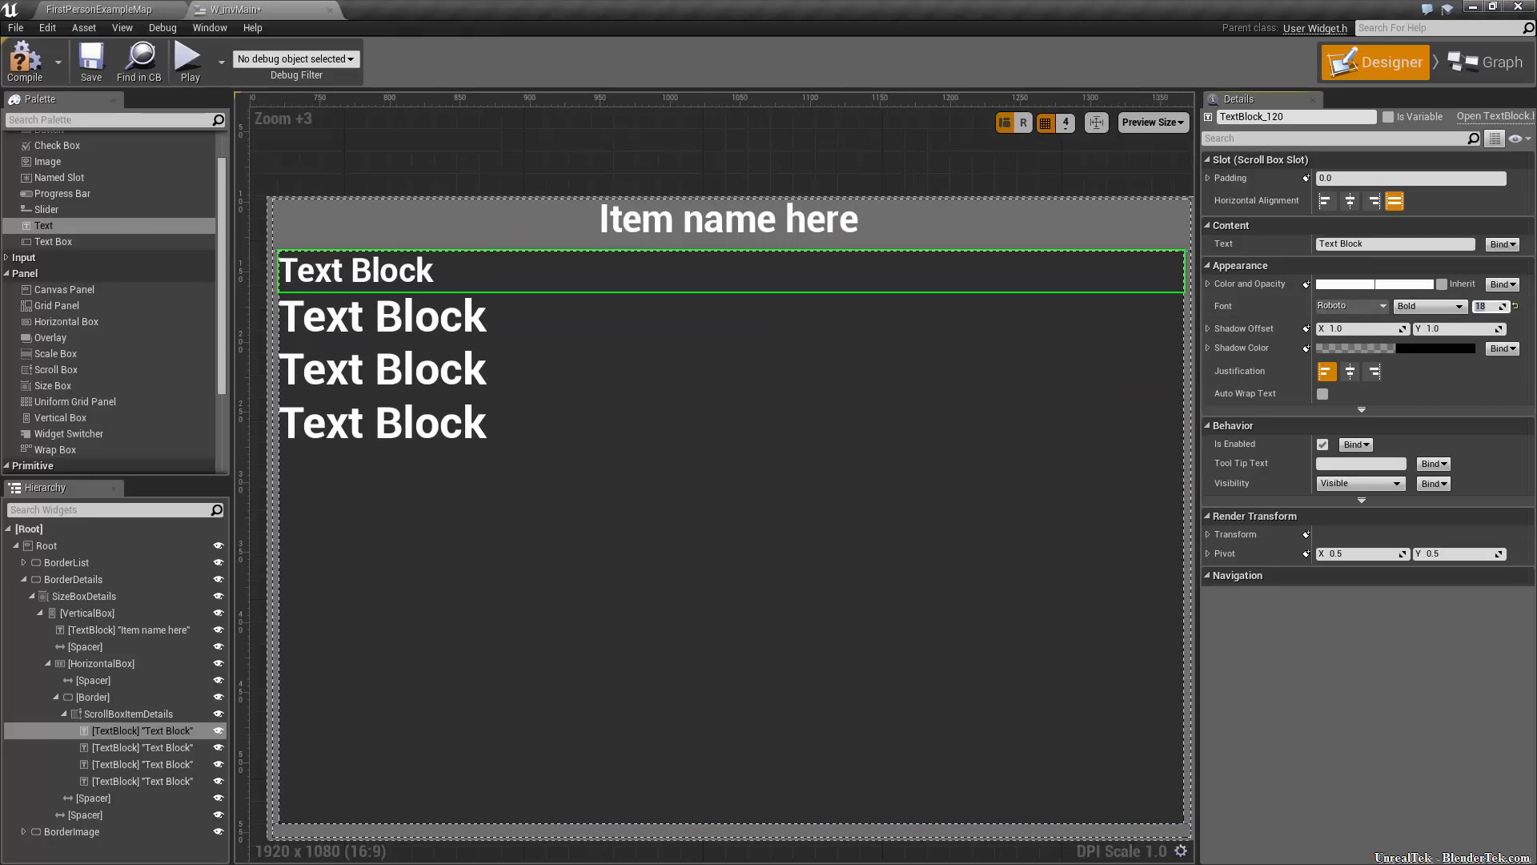
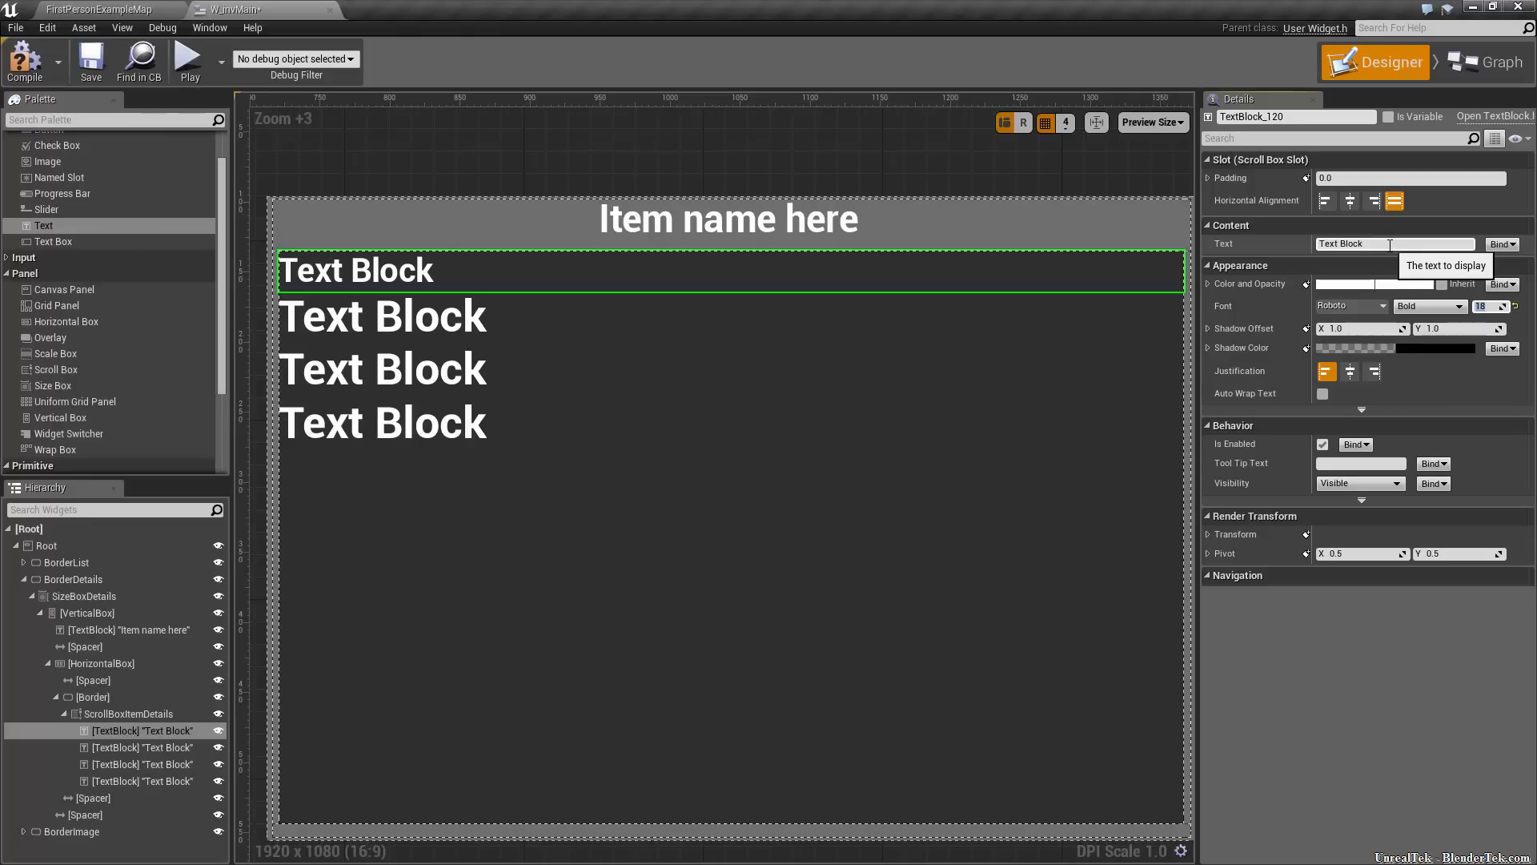
Center the first text block horizontally and set its text to "Weight goes here"
{"action": "scroll", "coordinate": [549, 333], "scroll_direction": "down", "scroll_amount": 7}
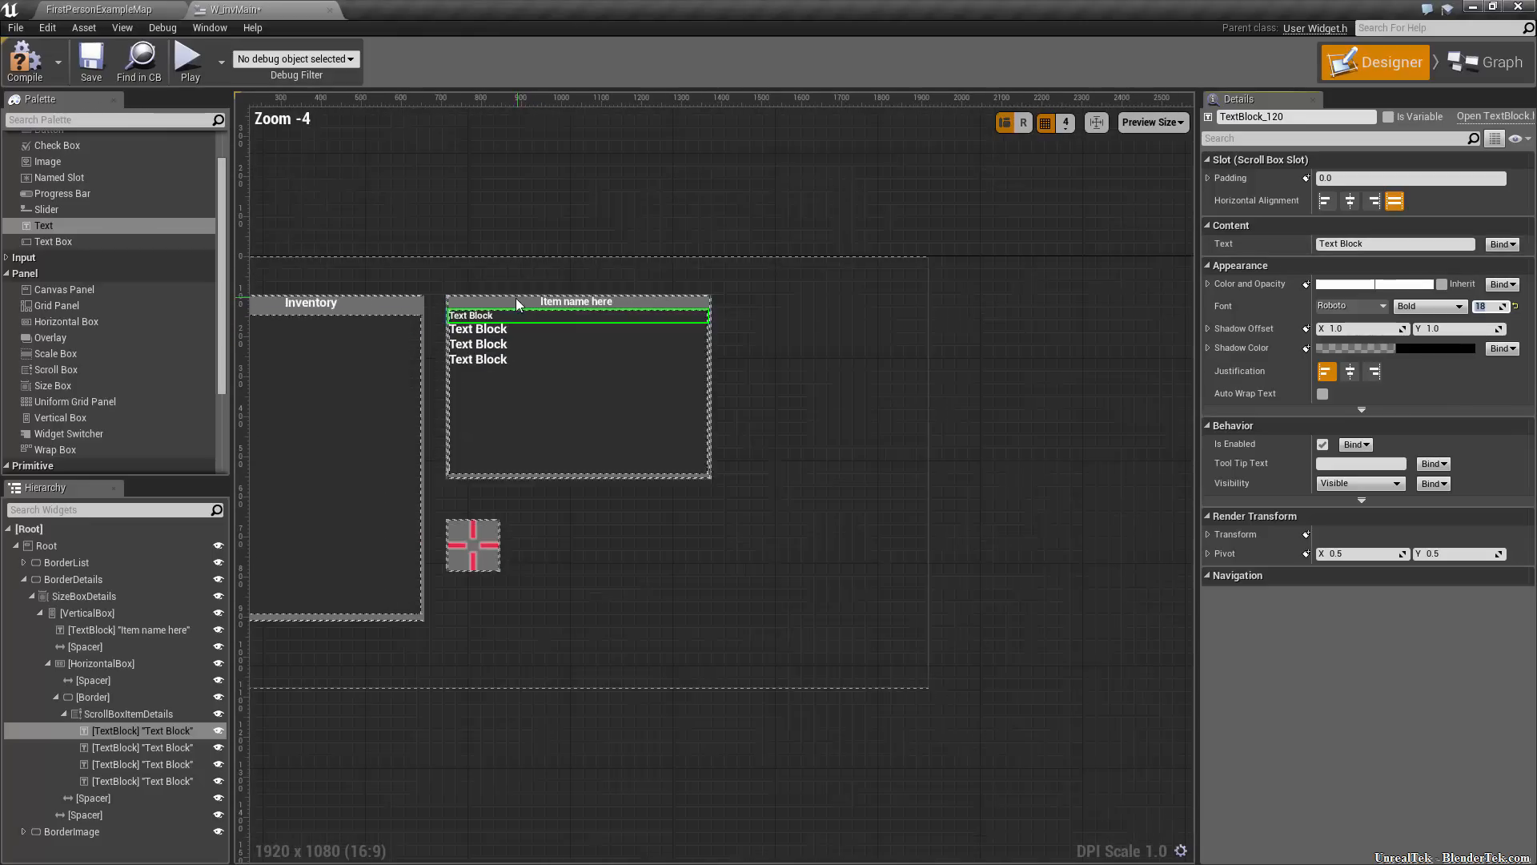
{"action": "scroll", "coordinate": [546, 259], "scroll_direction": "up", "scroll_amount": 3}
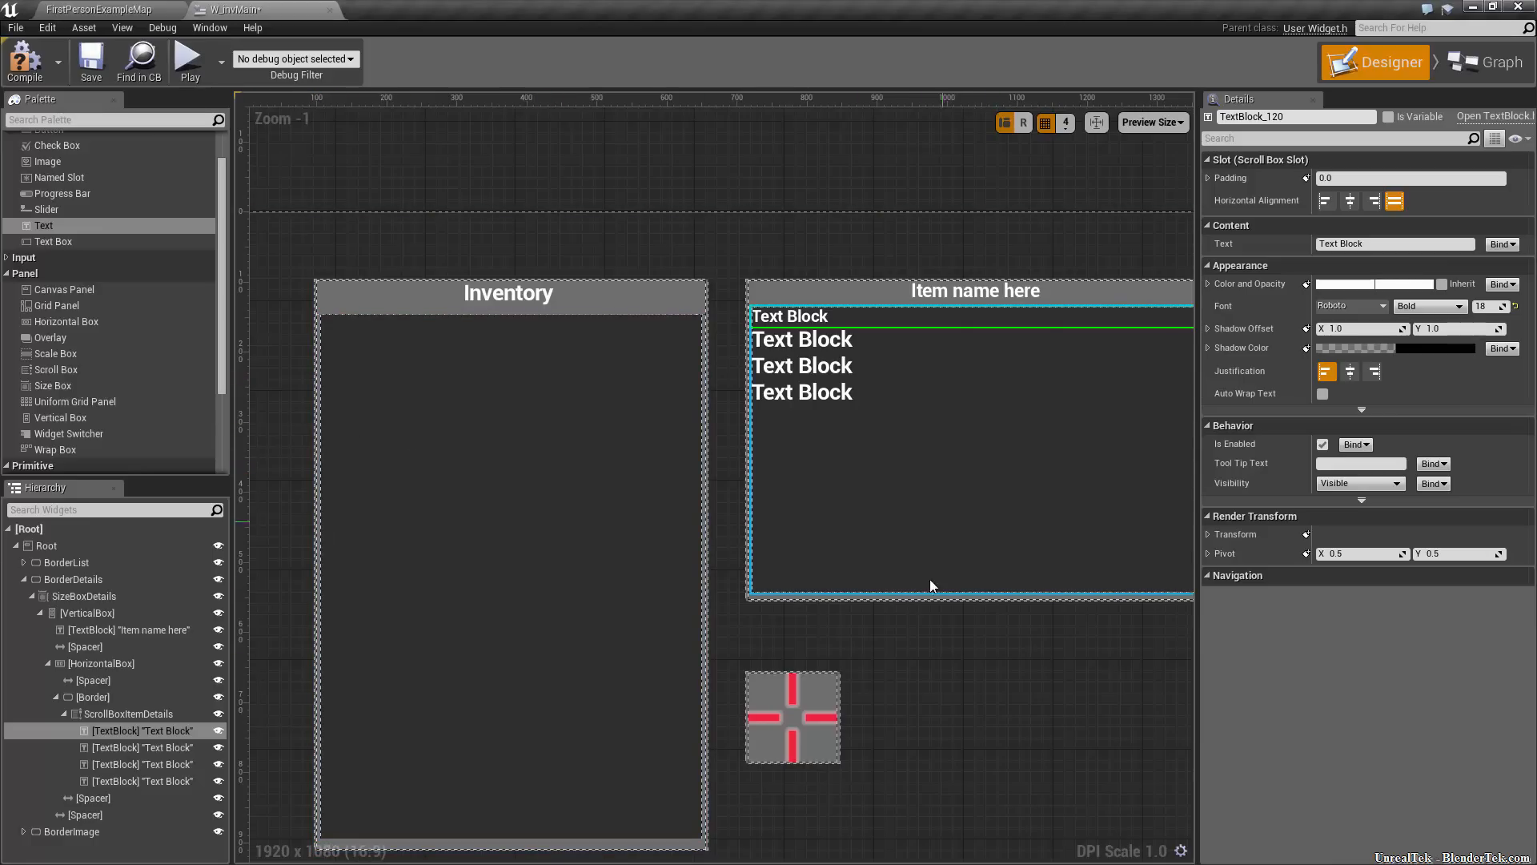
{"action": "right_click_drag", "start_coordinate": [938, 445], "coordinate": [655, 411]}
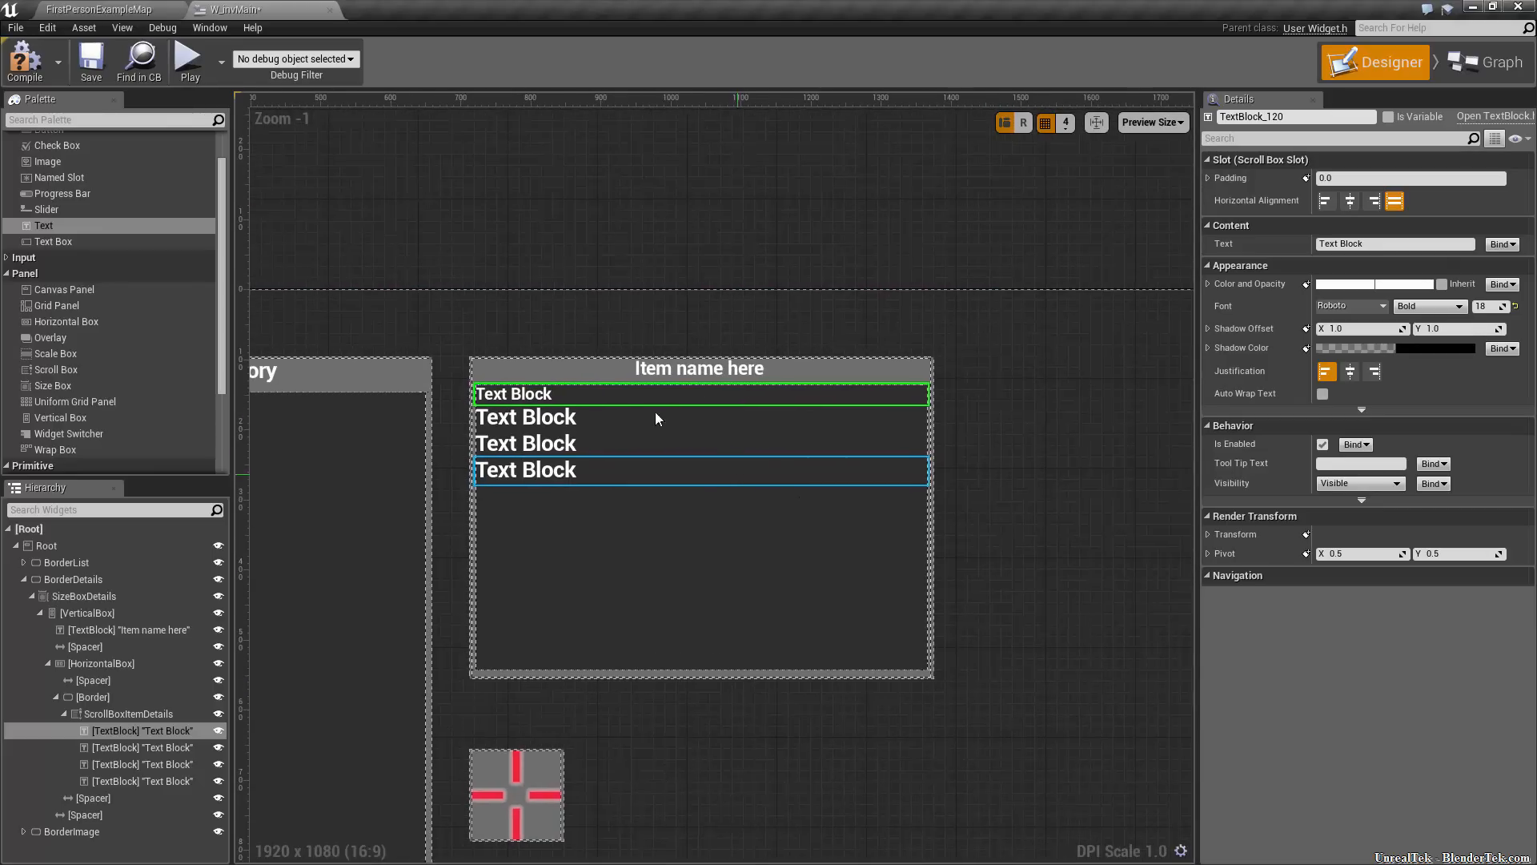
{"action": "scroll", "coordinate": [556, 388], "scroll_direction": "up", "scroll_amount": 3}
{"action": "right_click_drag", "start_coordinate": [761, 569], "coordinate": [783, 614]}
{"action": "scroll", "coordinate": [704, 561], "scroll_direction": "up", "scroll_amount": 2}
{"action": "scroll", "coordinate": [773, 557], "scroll_direction": "down", "scroll_amount": 2}
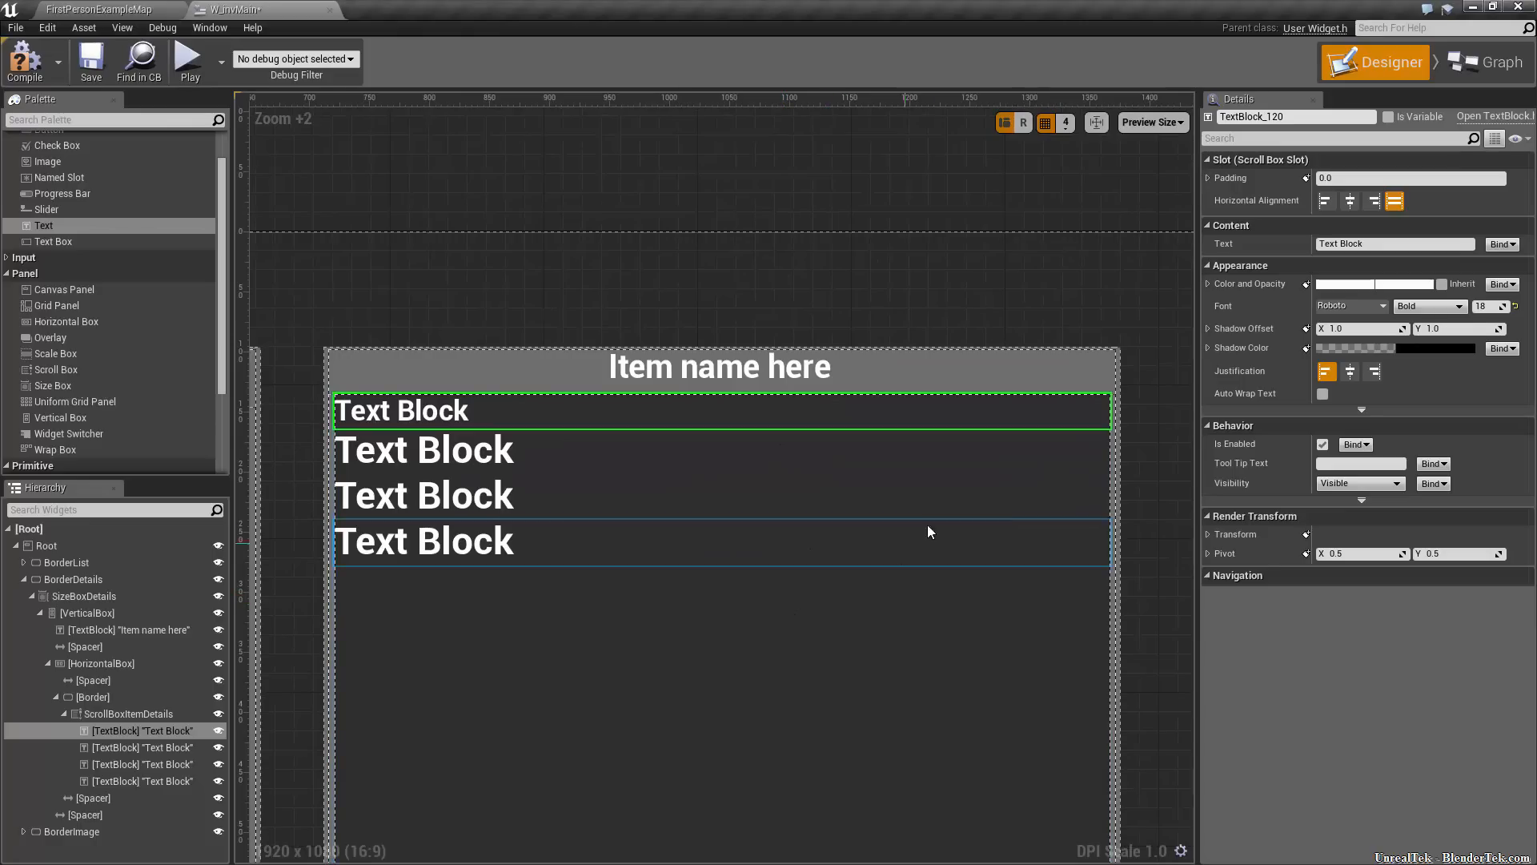
{"action": "left_click", "coordinate": [1350, 201]}
{"action": "left_click", "coordinate": [1393, 243]}
{"action": "type", "text": "Weight goe"}
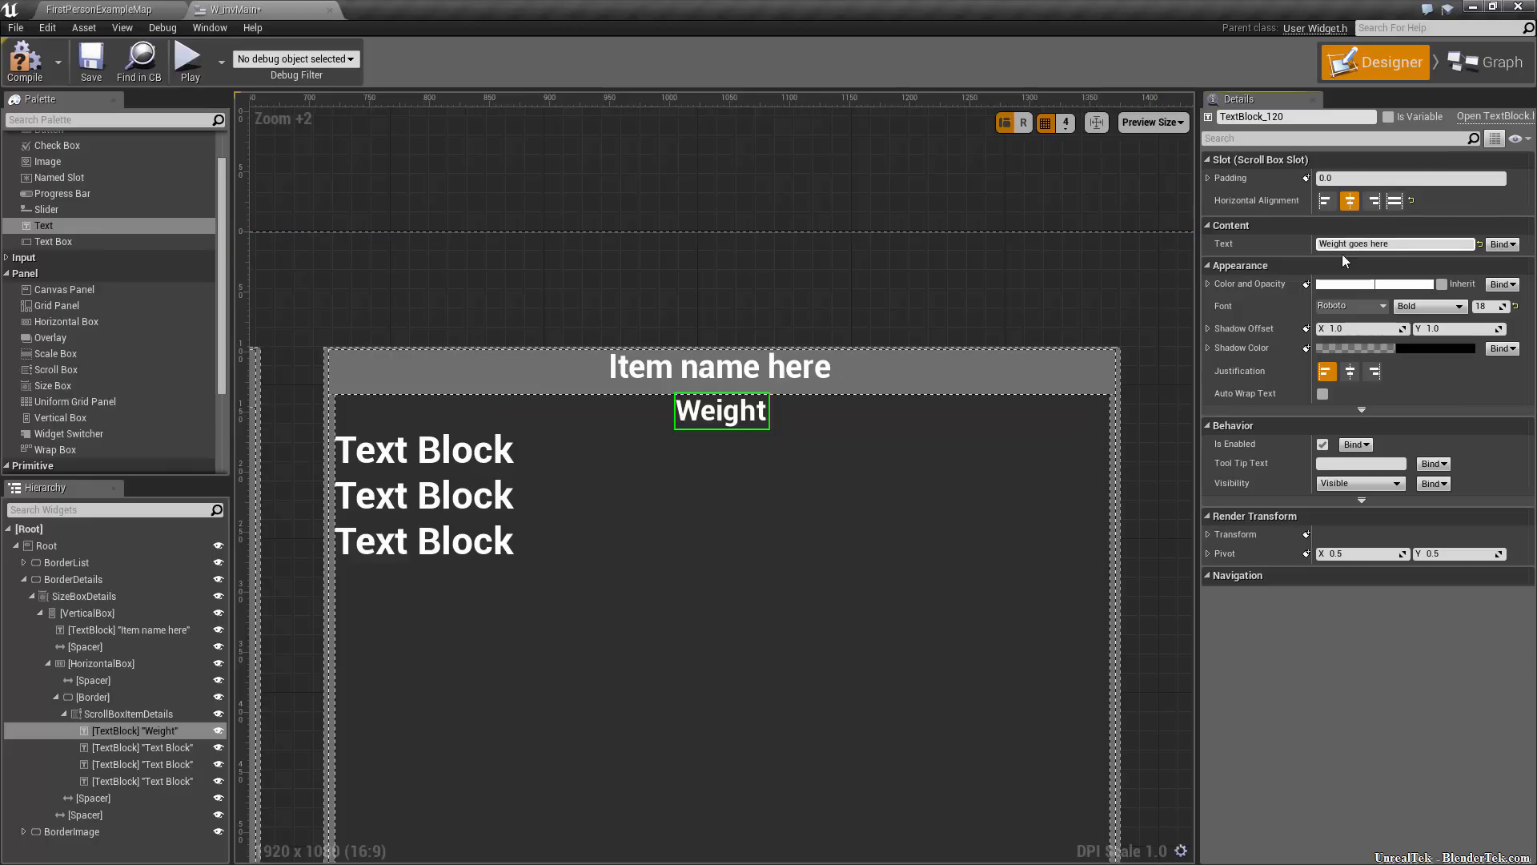
{"action": "type", "text": "s here"}
Delete two of the three placeholder text blocks below the weight text
{"action": "left_click", "coordinate": [469, 458]}
{"action": "key", "text": "Delete"}
{"action": "left_click", "coordinate": [468, 458]}
{"action": "key", "text": "Delete"}
Set the remaining text block to "Item details will go here and should wrap around so that we get a scrollbar" and enable Auto Wrap Text
{"action": "left_click", "coordinate": [468, 458]}
{"action": "type", "text": "Item details"}
{"action": "type", "text": "wi"}
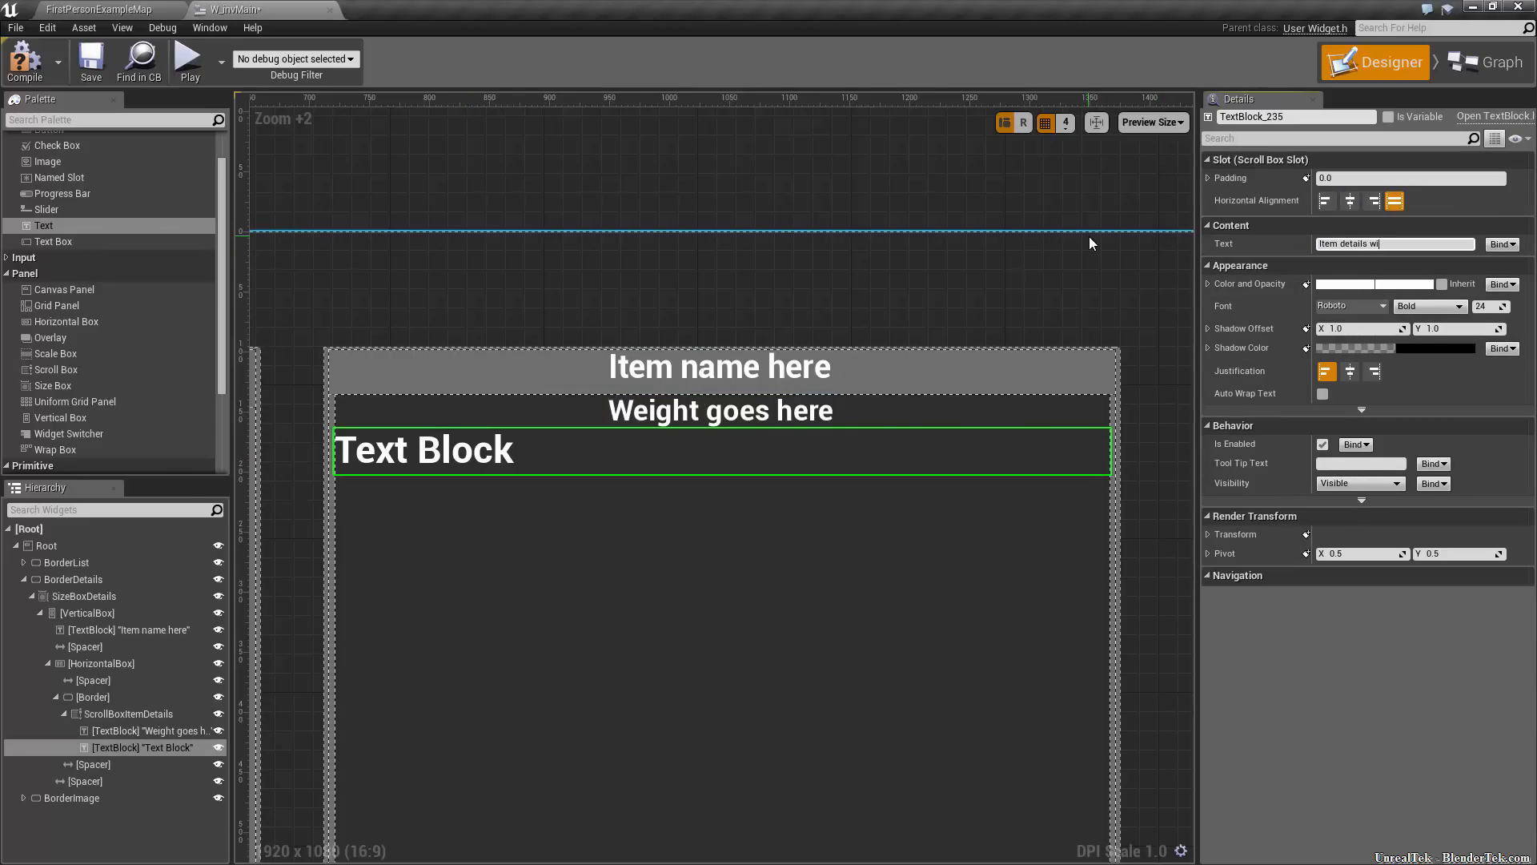
{"action": "type", "text": "ll go here and should wrap around so"}
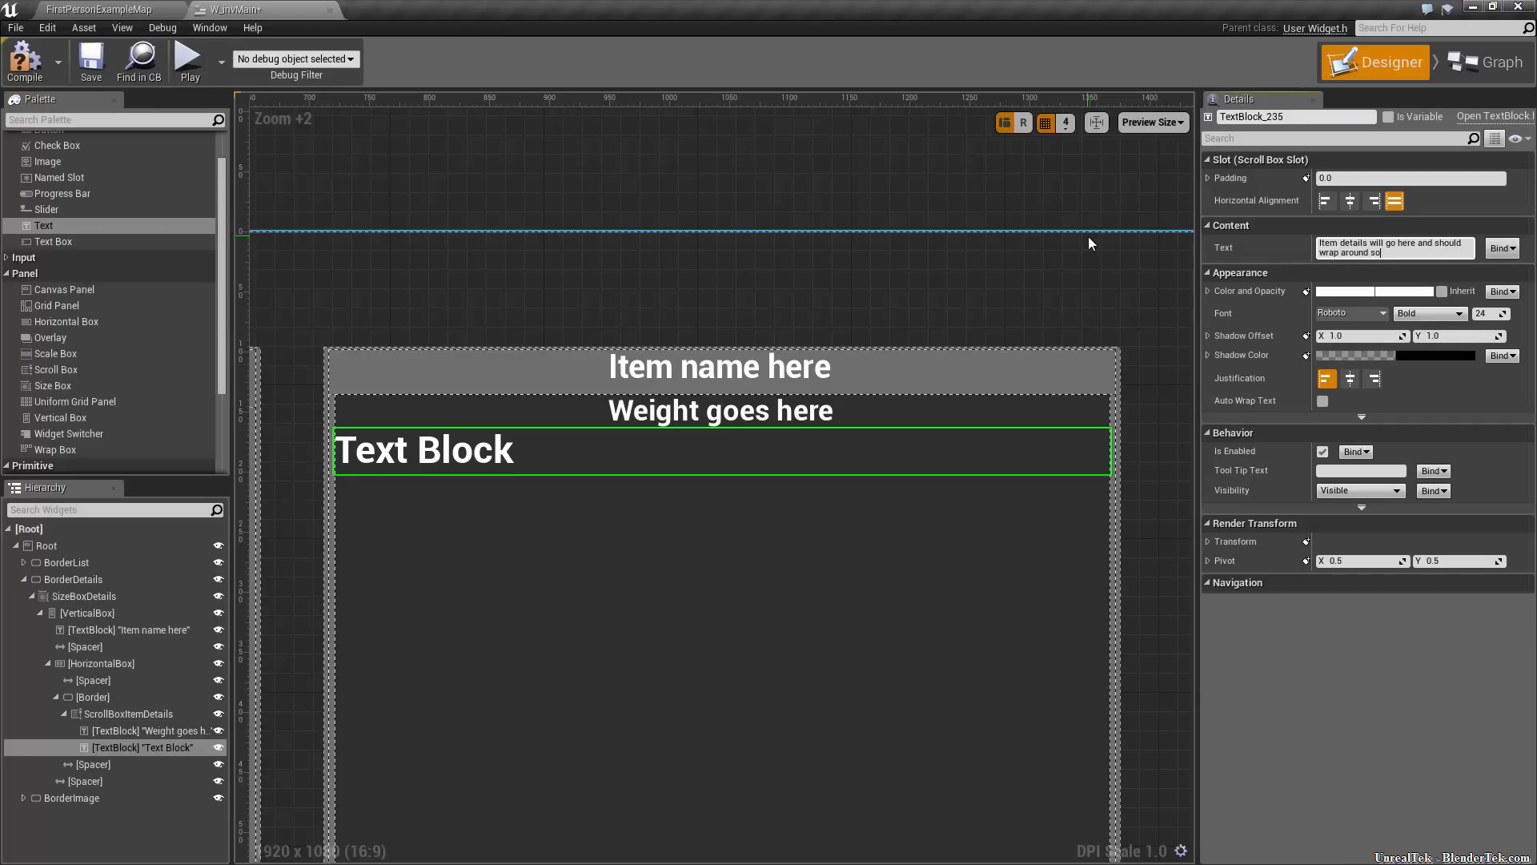
{"action": "type", "text": " that we get a scrollbar"}
{"action": "key", "text": "Return"}
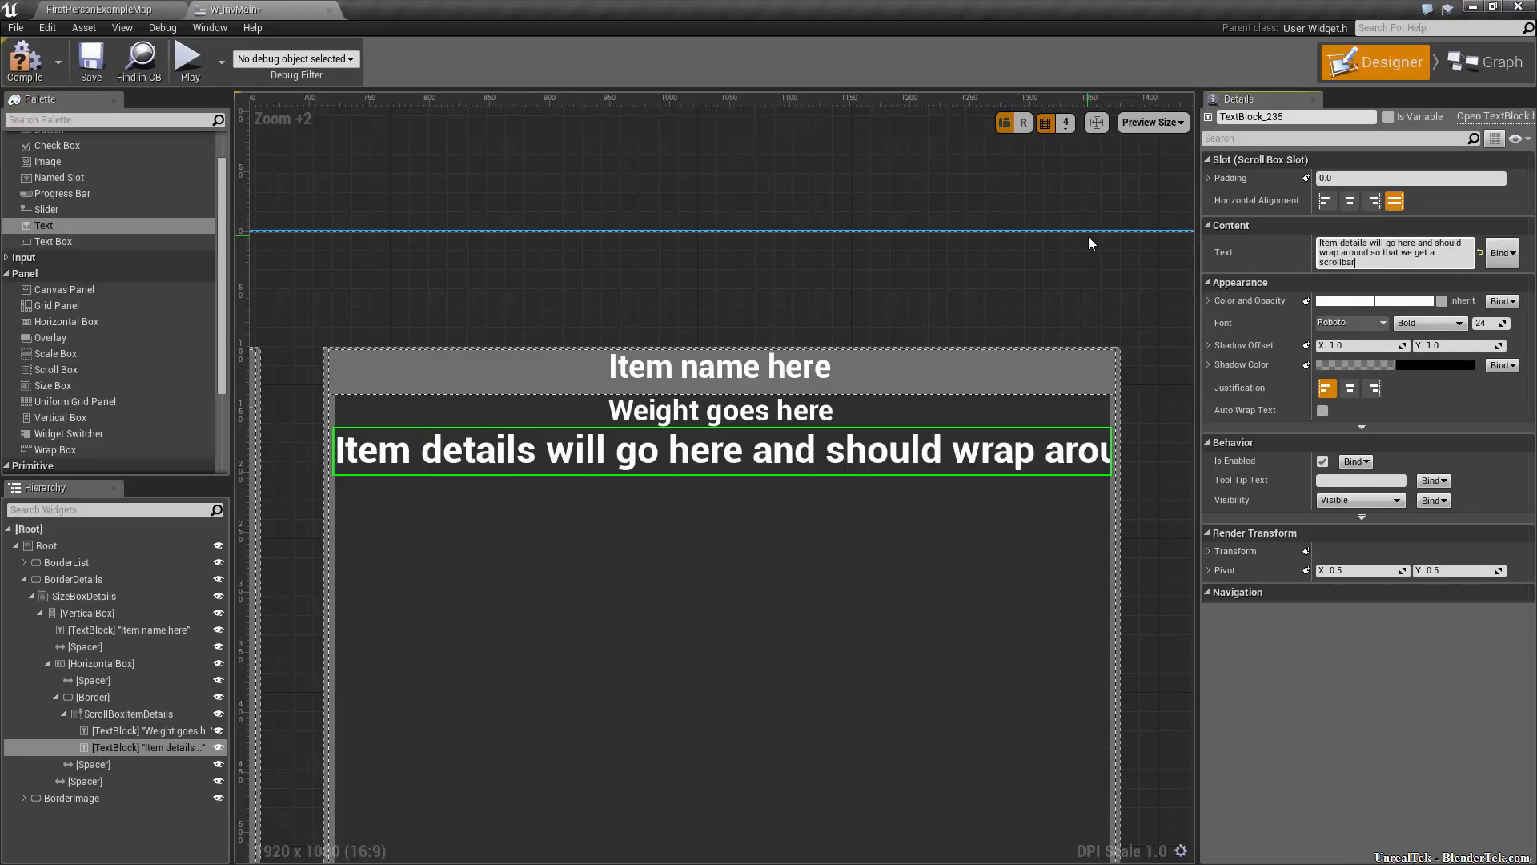
{"action": "left_click", "coordinate": [1323, 411]}
{"action": "right_click_drag", "start_coordinate": [1175, 530], "coordinate": [1151, 347]}
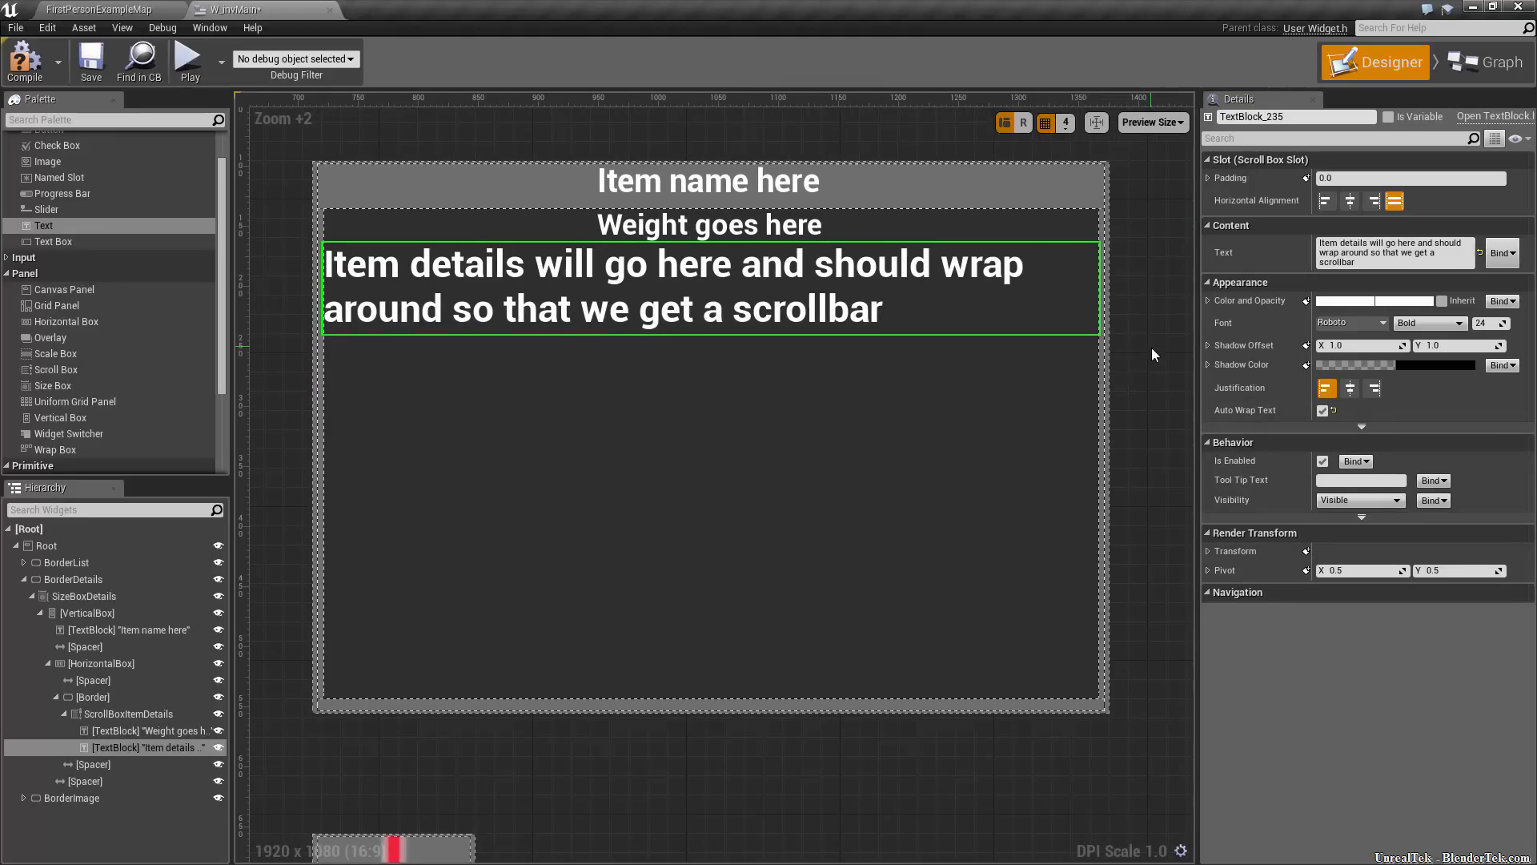
Make ScrollBoxItemDetails always show its scrollbar and set the scrollbar thickness to 10 in X and Y
{"action": "left_click", "coordinate": [918, 381]}
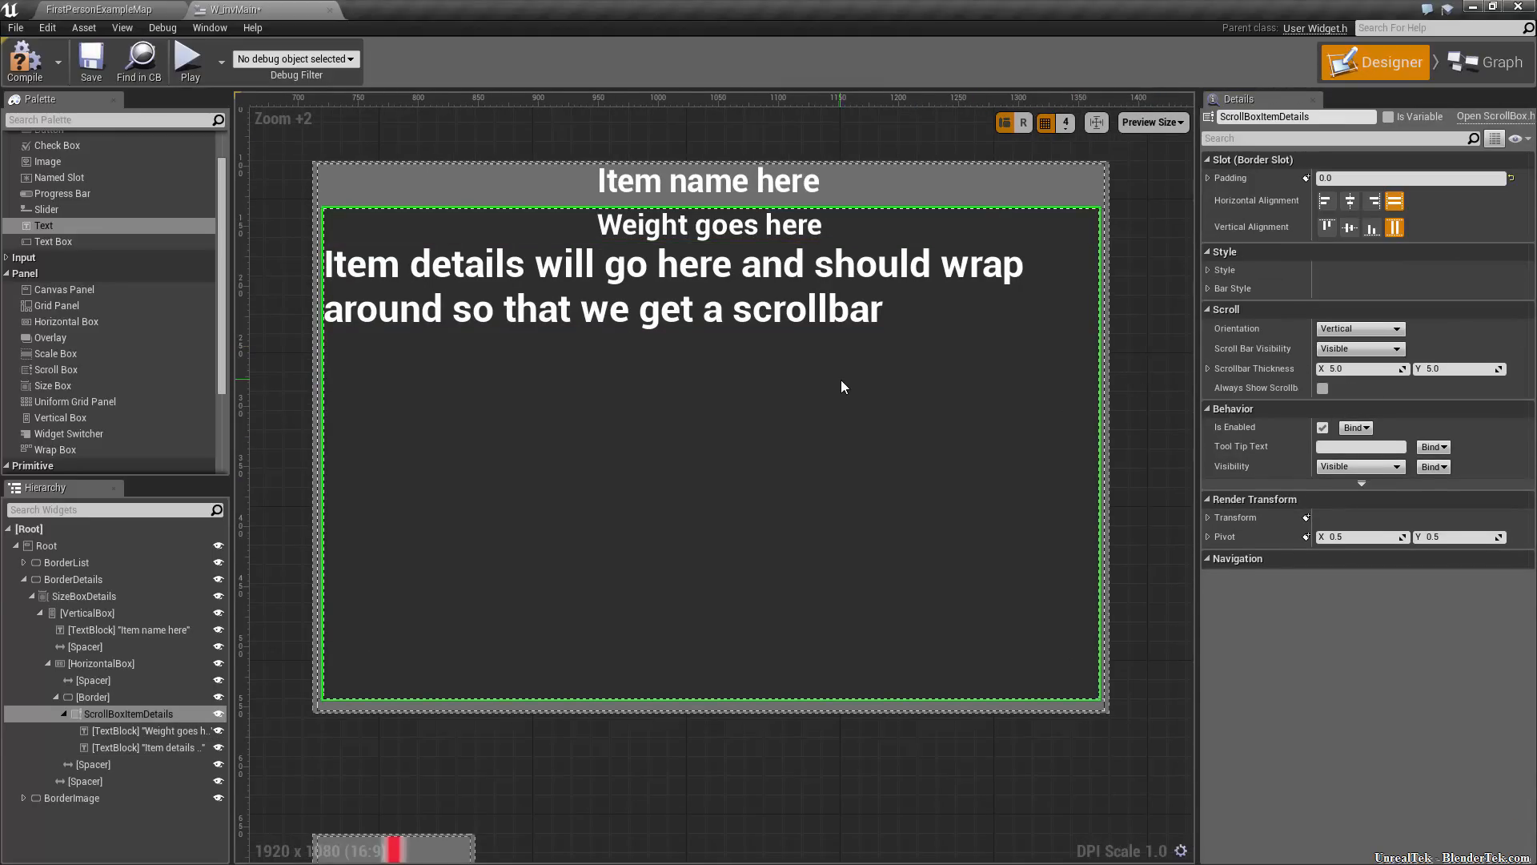
{"action": "left_click", "coordinate": [1324, 389]}
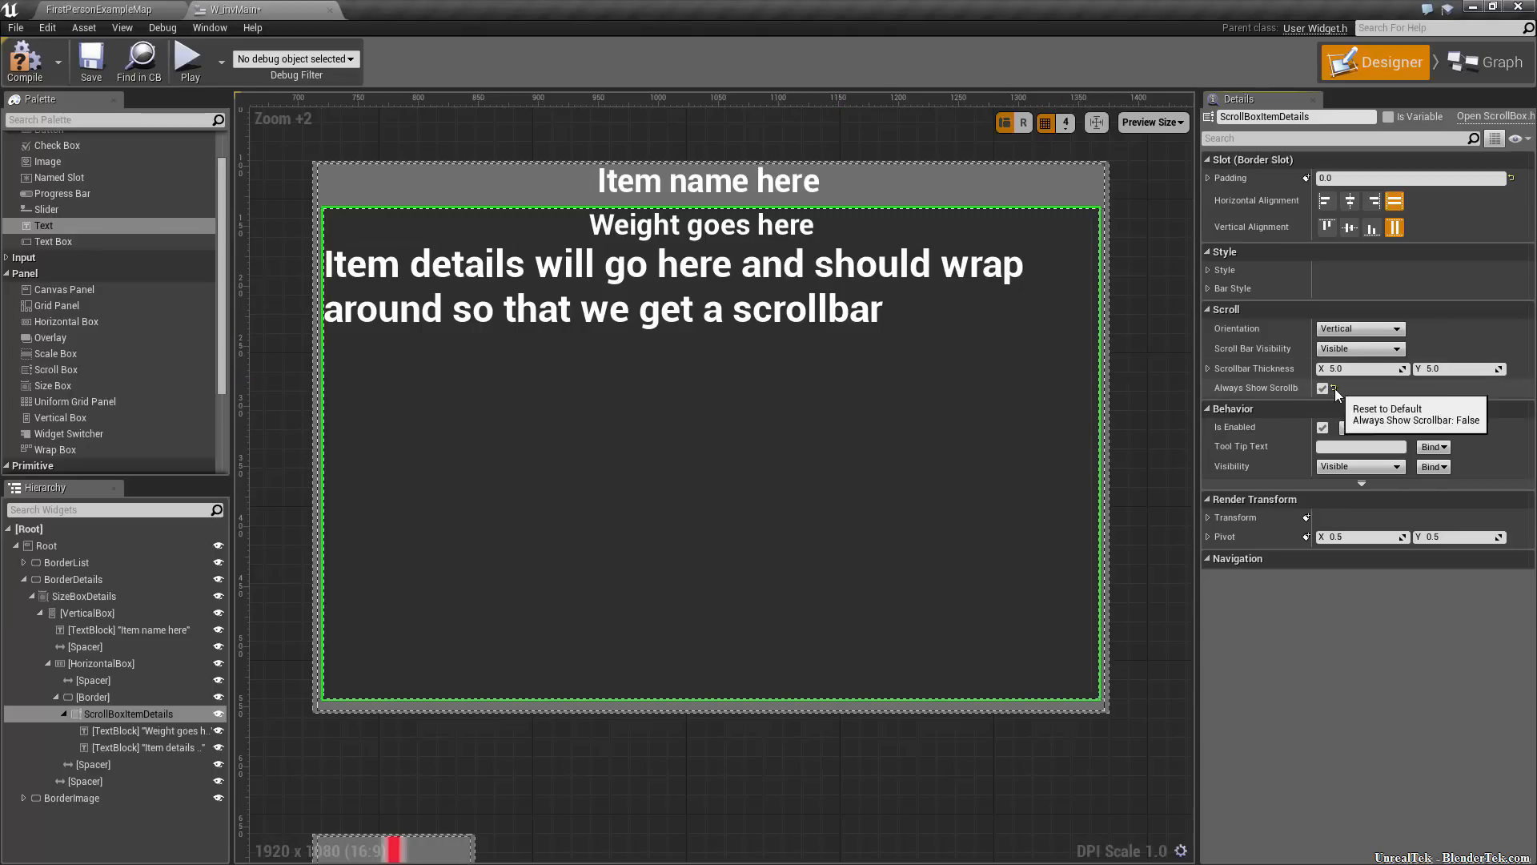
{"action": "left_click", "coordinate": [1361, 369]}
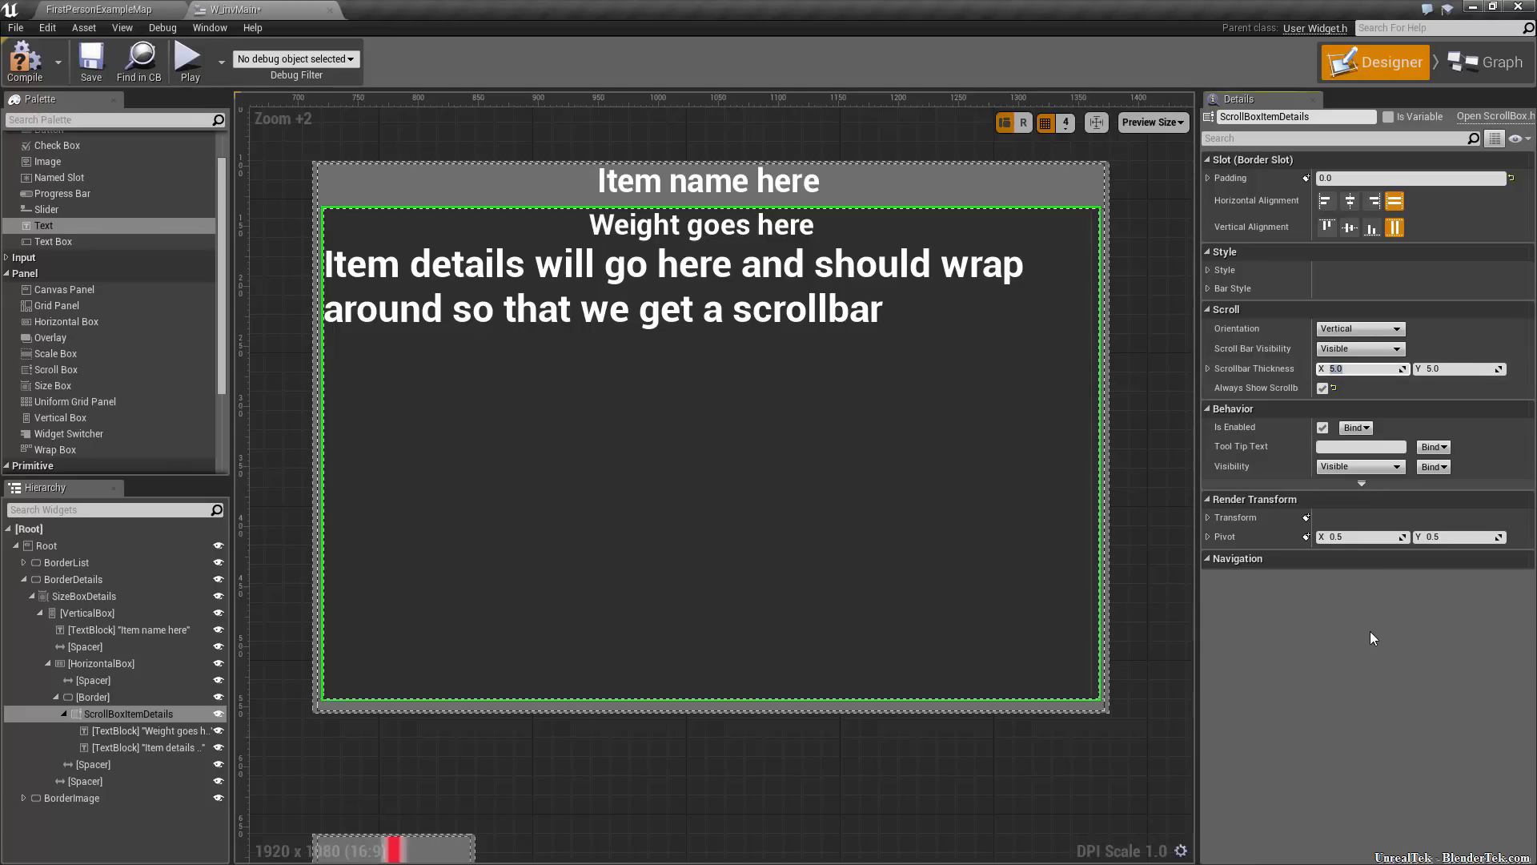
{"action": "type", "text": "10"}
{"action": "key", "text": "Tab"}
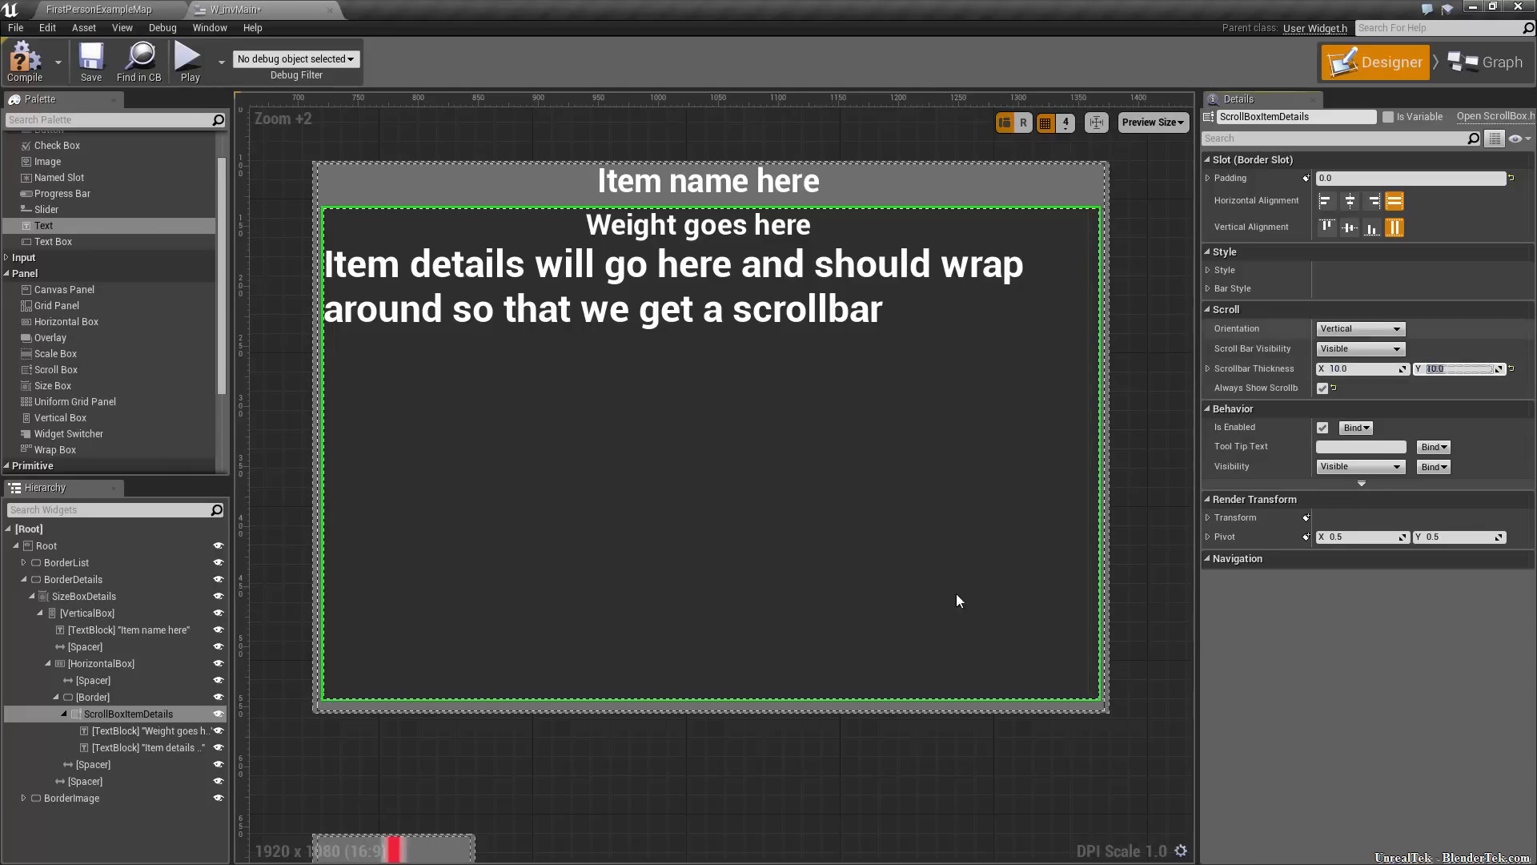
Set the scrollbar thickness of ScrollBoxInventoryList to 10 in X and Y and make its scrollbar always show
{"action": "left_click", "coordinate": [887, 792]}
{"action": "scroll", "coordinate": [800, 680], "scroll_direction": "down", "scroll_amount": 3}
{"action": "left_click", "coordinate": [611, 483]}
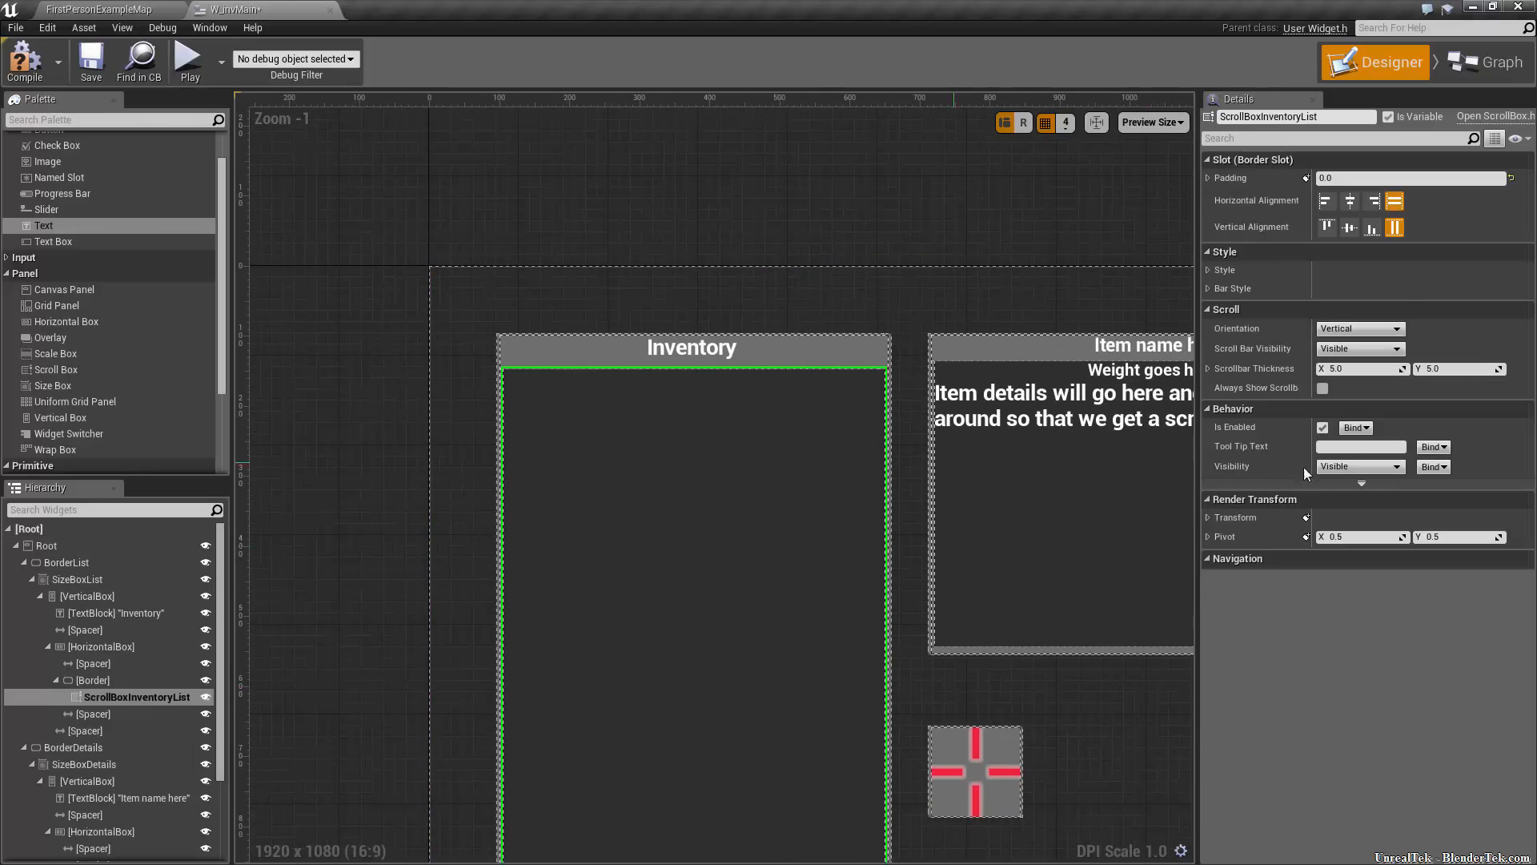
{"action": "type", "text": "10"}
{"action": "key", "text": "Tab"}
{"action": "type", "text": "10"}
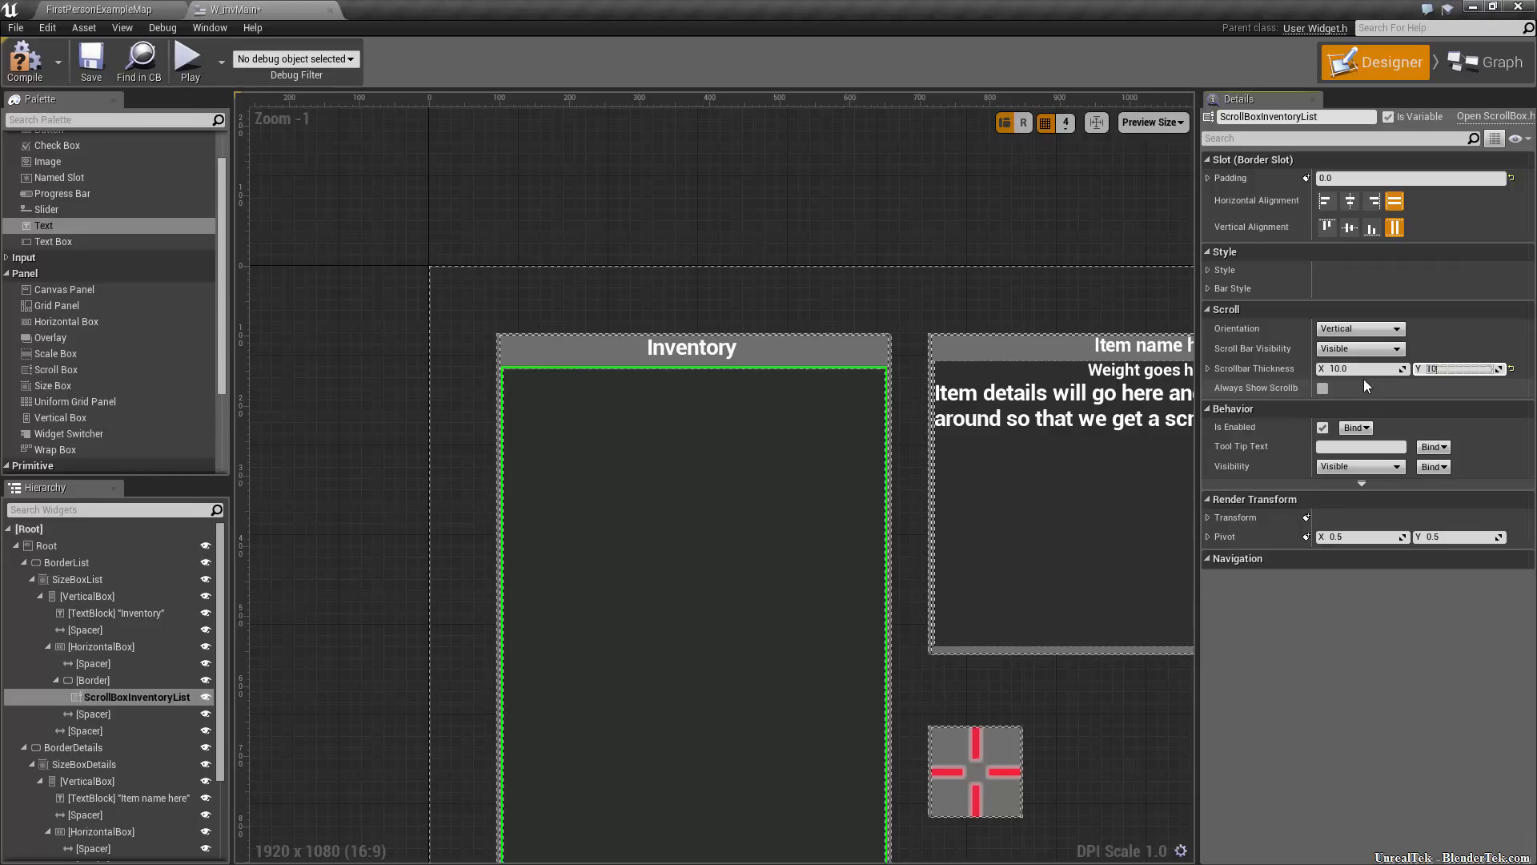
{"action": "left_click", "coordinate": [1322, 388]}
Set the item details text block's font size to 14 with Auto Wrap Text switched off, and re-enable the wrapping
{"action": "right_click_drag", "start_coordinate": [1161, 761], "coordinate": [806, 751]}
{"action": "scroll", "coordinate": [887, 644], "scroll_direction": "up", "scroll_amount": 3}
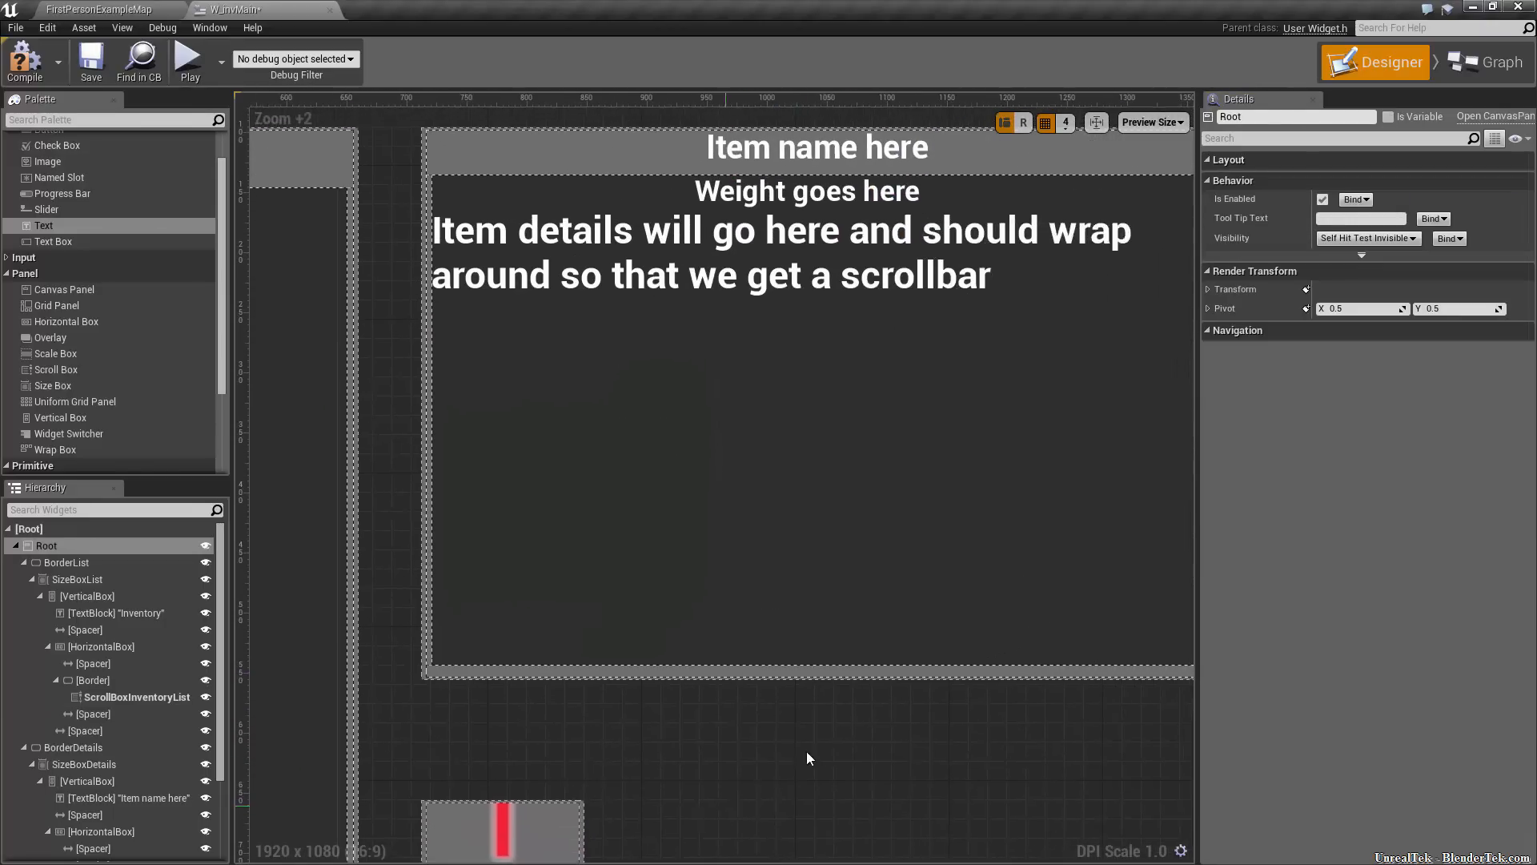
{"action": "left_click", "coordinate": [946, 451]}
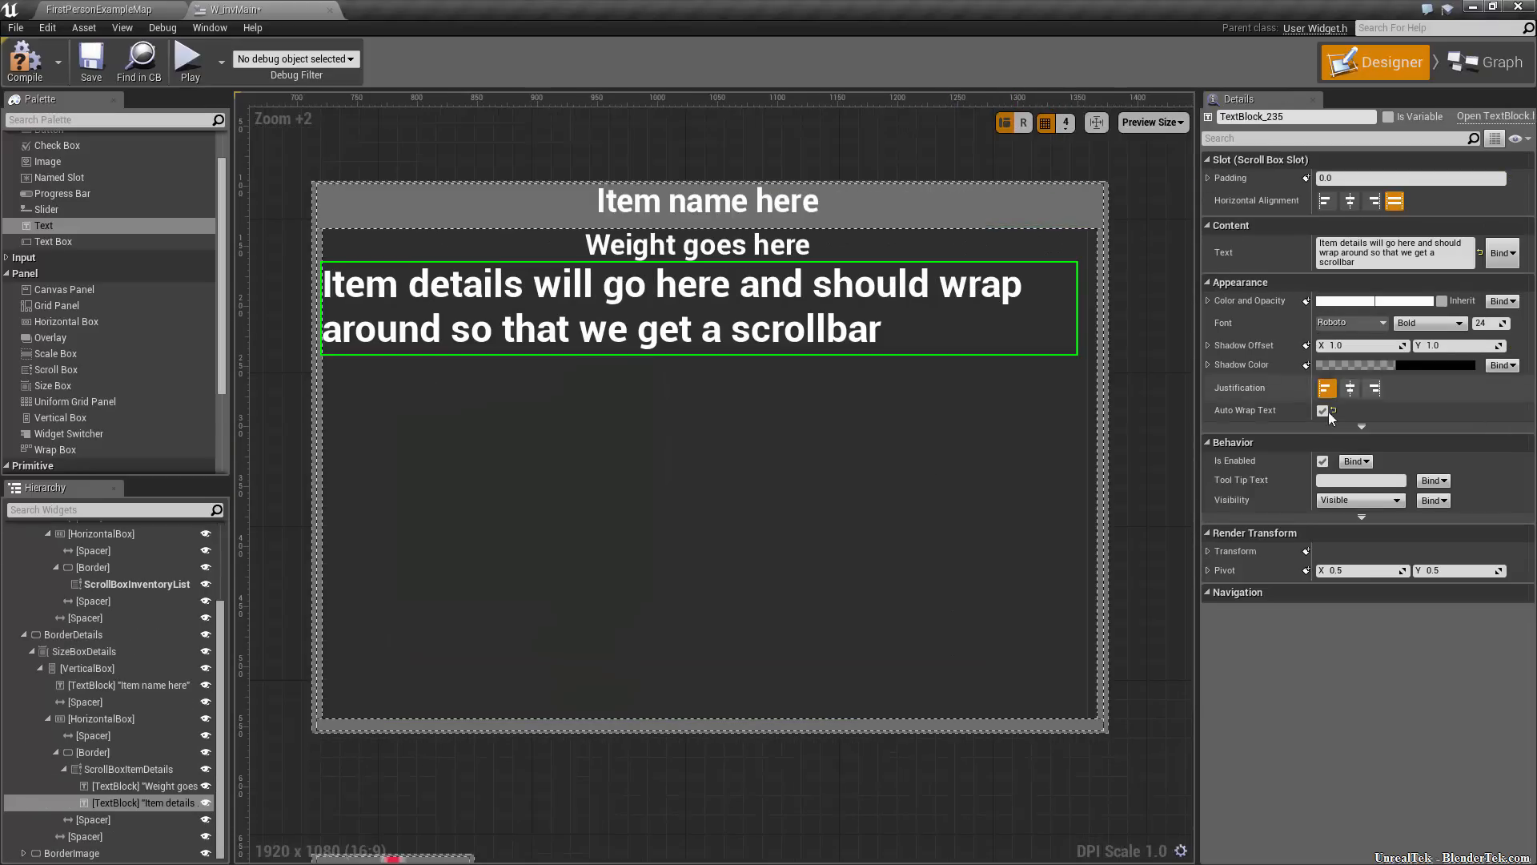
{"action": "left_click", "coordinate": [1323, 410]}
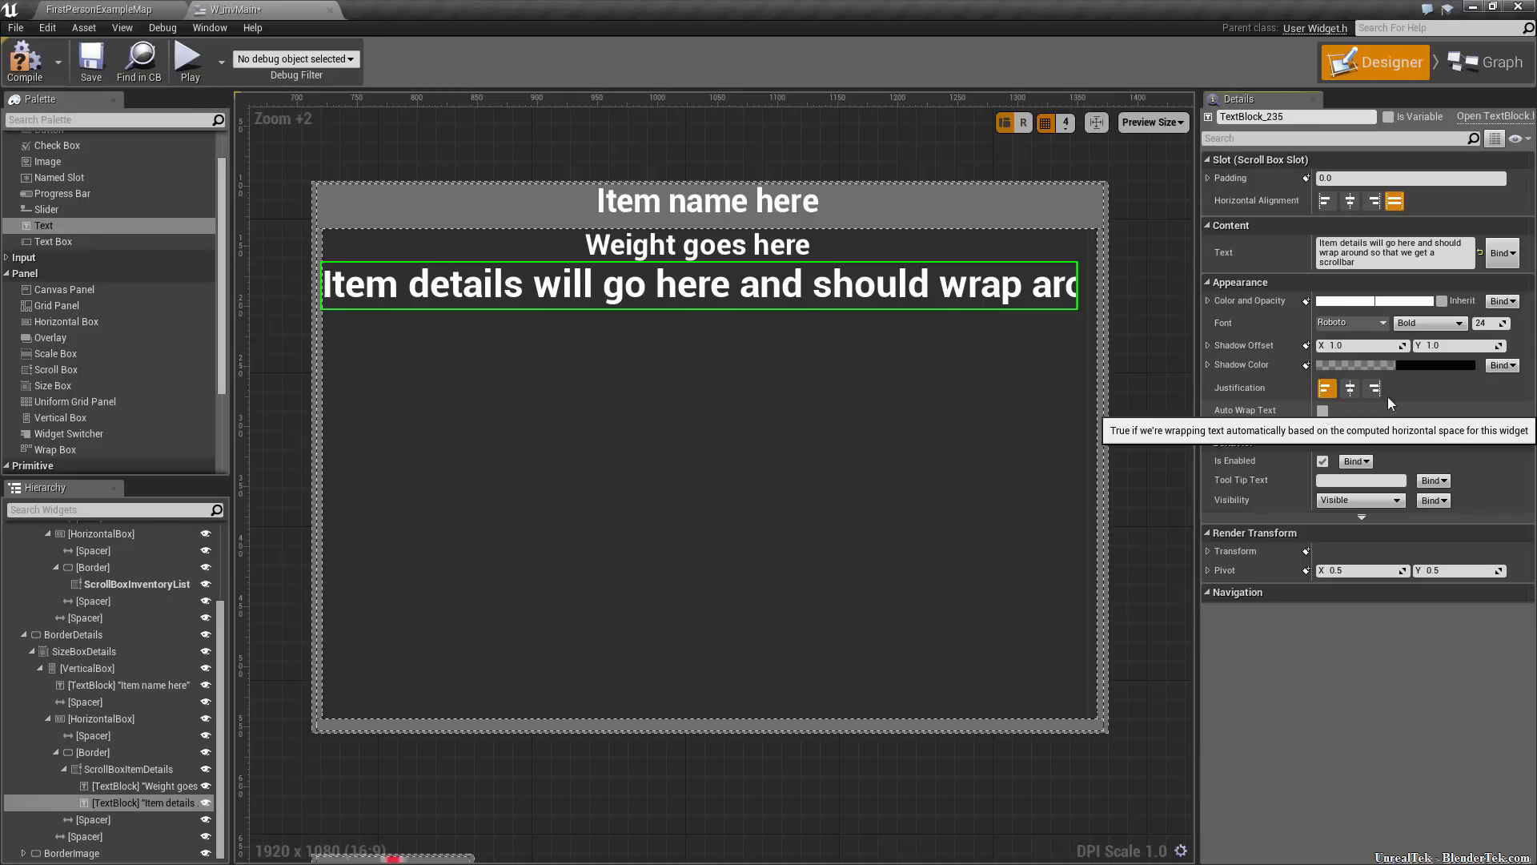
{"action": "left_click", "coordinate": [1481, 322]}
{"action": "type", "text": "14"}
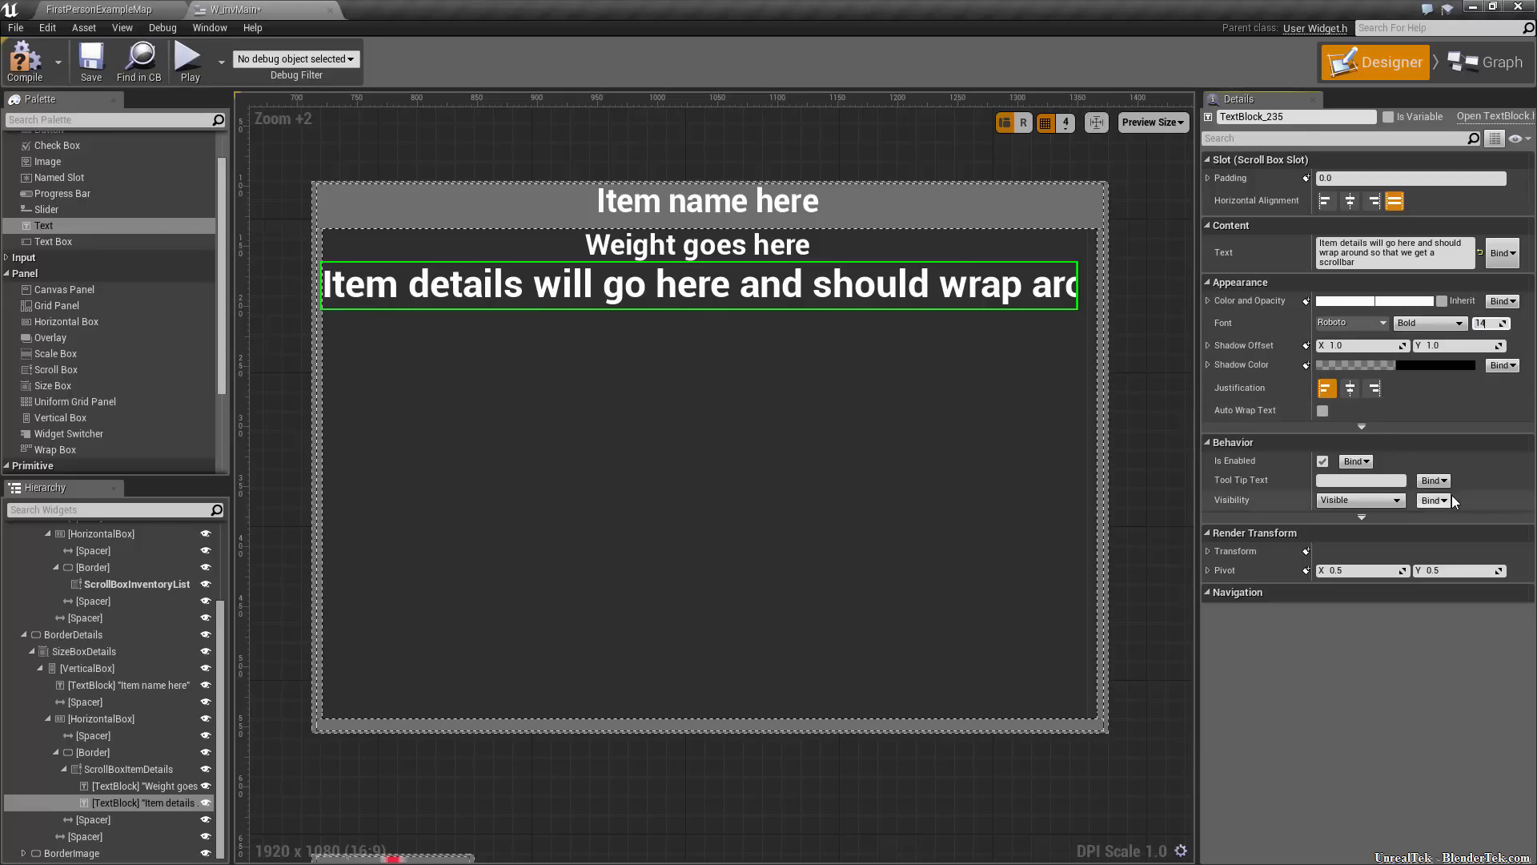
{"action": "key", "text": "Return"}
{"action": "type", "text": "16"}
{"action": "key", "text": "Return"}
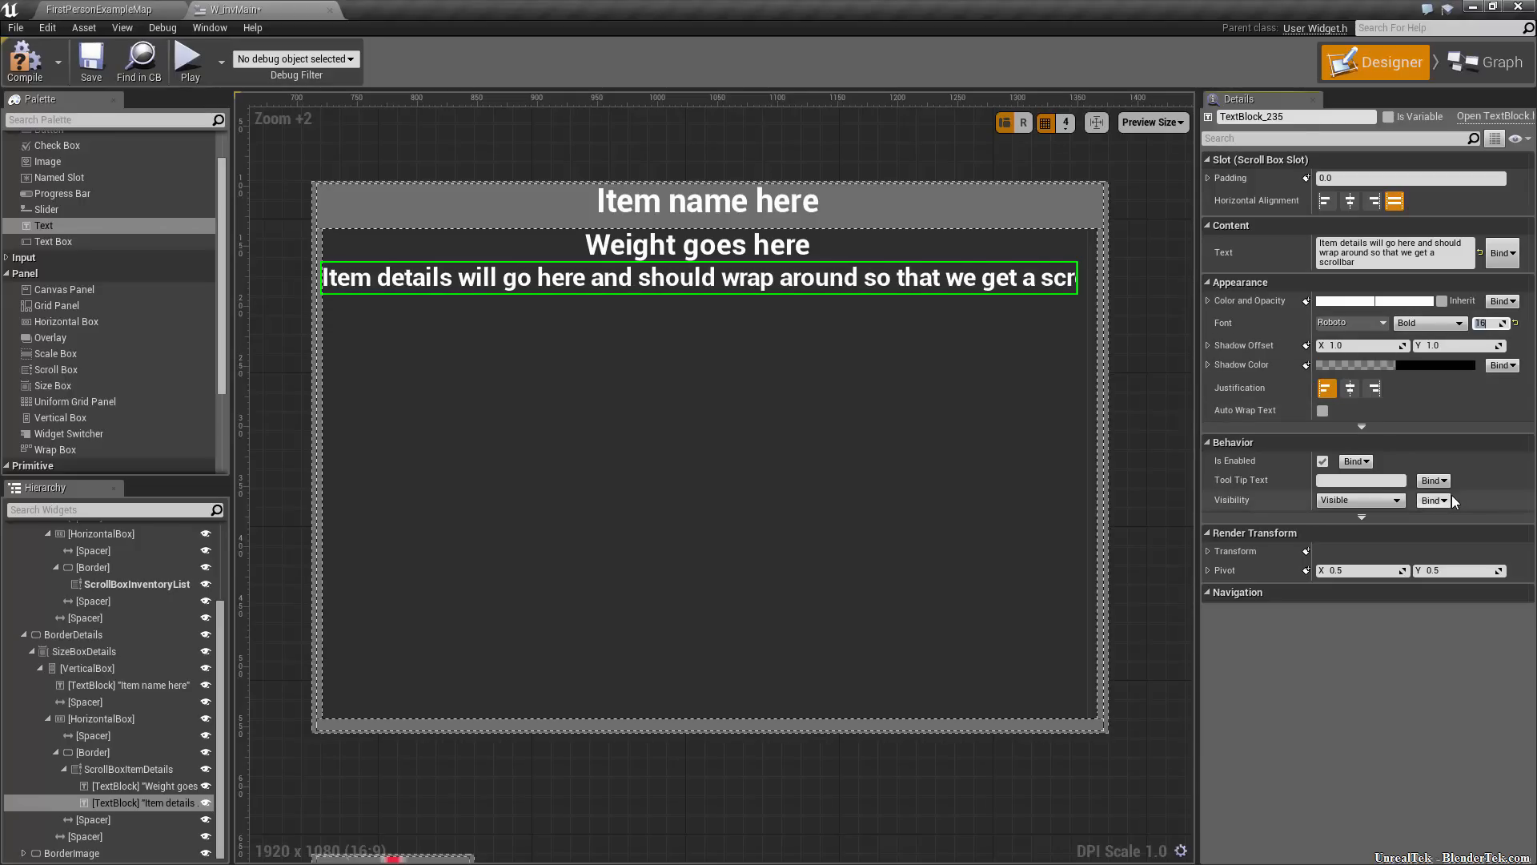
{"action": "type", "text": "14"}
{"action": "key", "text": "Return"}
{"action": "left_click", "coordinate": [1322, 409]}
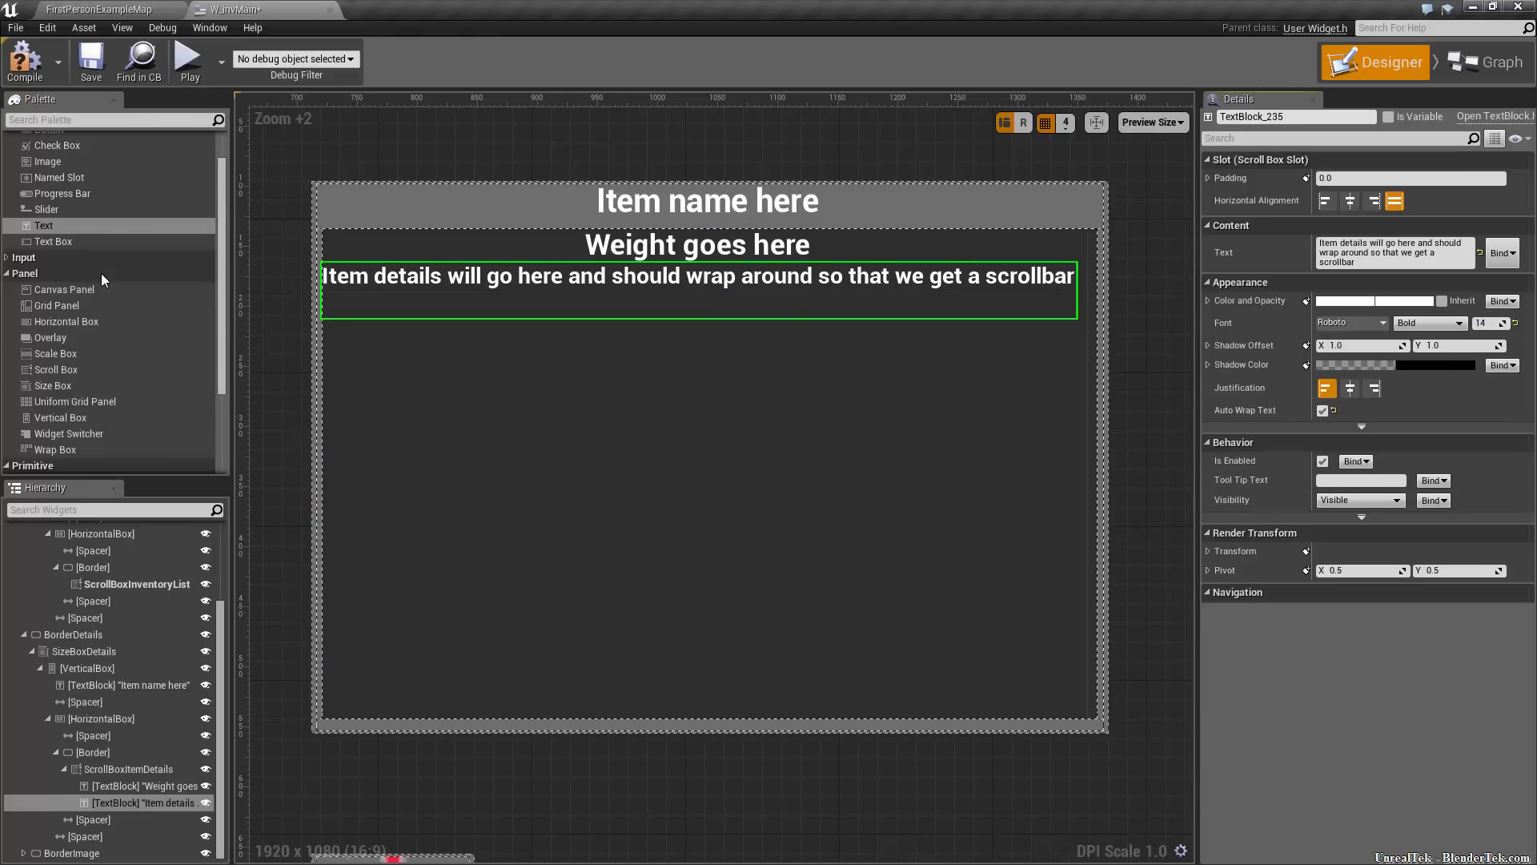
Add a Spacer to the item details scroll box and place it between the weight and item details text blocks
{"action": "scroll", "coordinate": [100, 382], "scroll_direction": "down", "scroll_amount": 3}
{"action": "scroll", "coordinate": [100, 382], "scroll_direction": "down", "scroll_amount": 2}
{"action": "left_click_drag", "start_coordinate": [83, 434], "coordinate": [680, 362]}
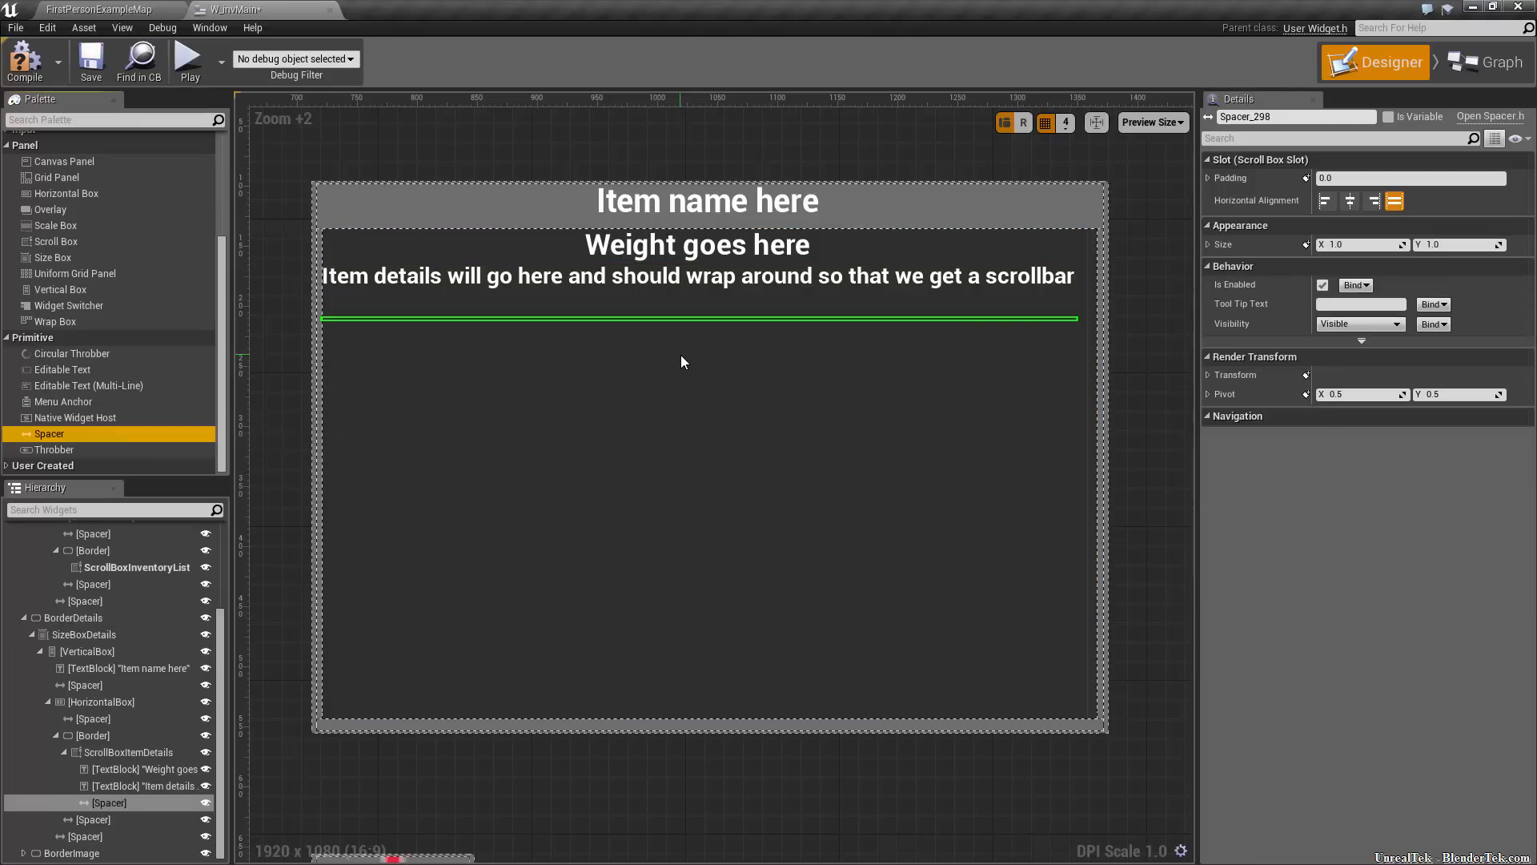
{"action": "left_click", "coordinate": [123, 801]}
{"action": "left_click_drag", "start_coordinate": [638, 282], "coordinate": [642, 390]}
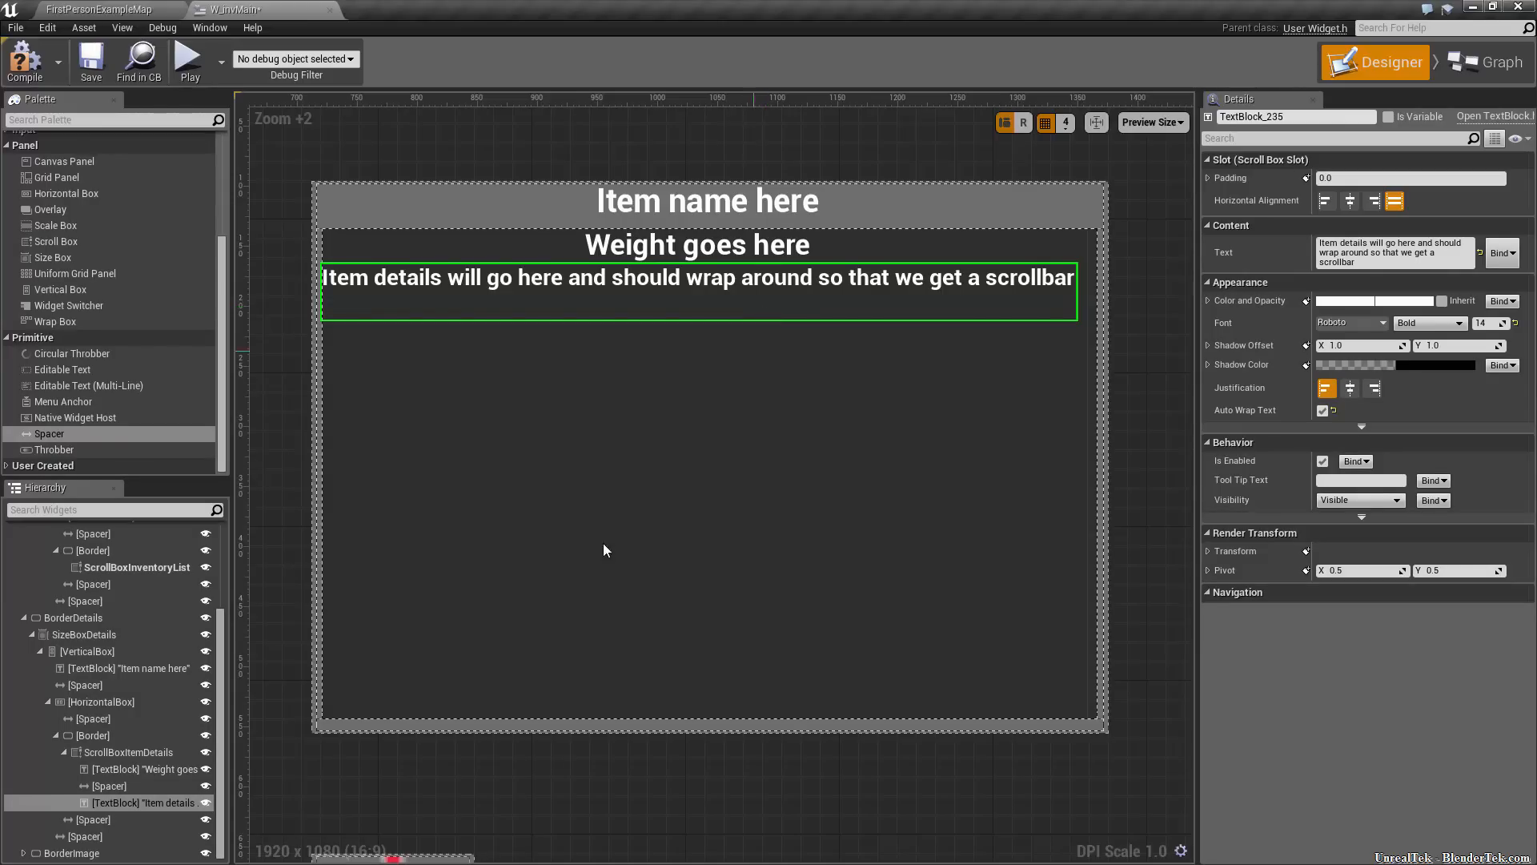
Set the Y size of the Spacer between the weight and item details text blocks to 5
{"action": "left_click", "coordinate": [108, 786]}
{"action": "left_click", "coordinate": [1441, 244]}
{"action": "type", "text": "5"}
{"action": "key", "text": "Return"}
{"action": "left_click", "coordinate": [792, 276]}
{"action": "left_click", "coordinate": [775, 268]}
{"action": "scroll", "coordinate": [652, 291], "scroll_direction": "up", "scroll_amount": 6}
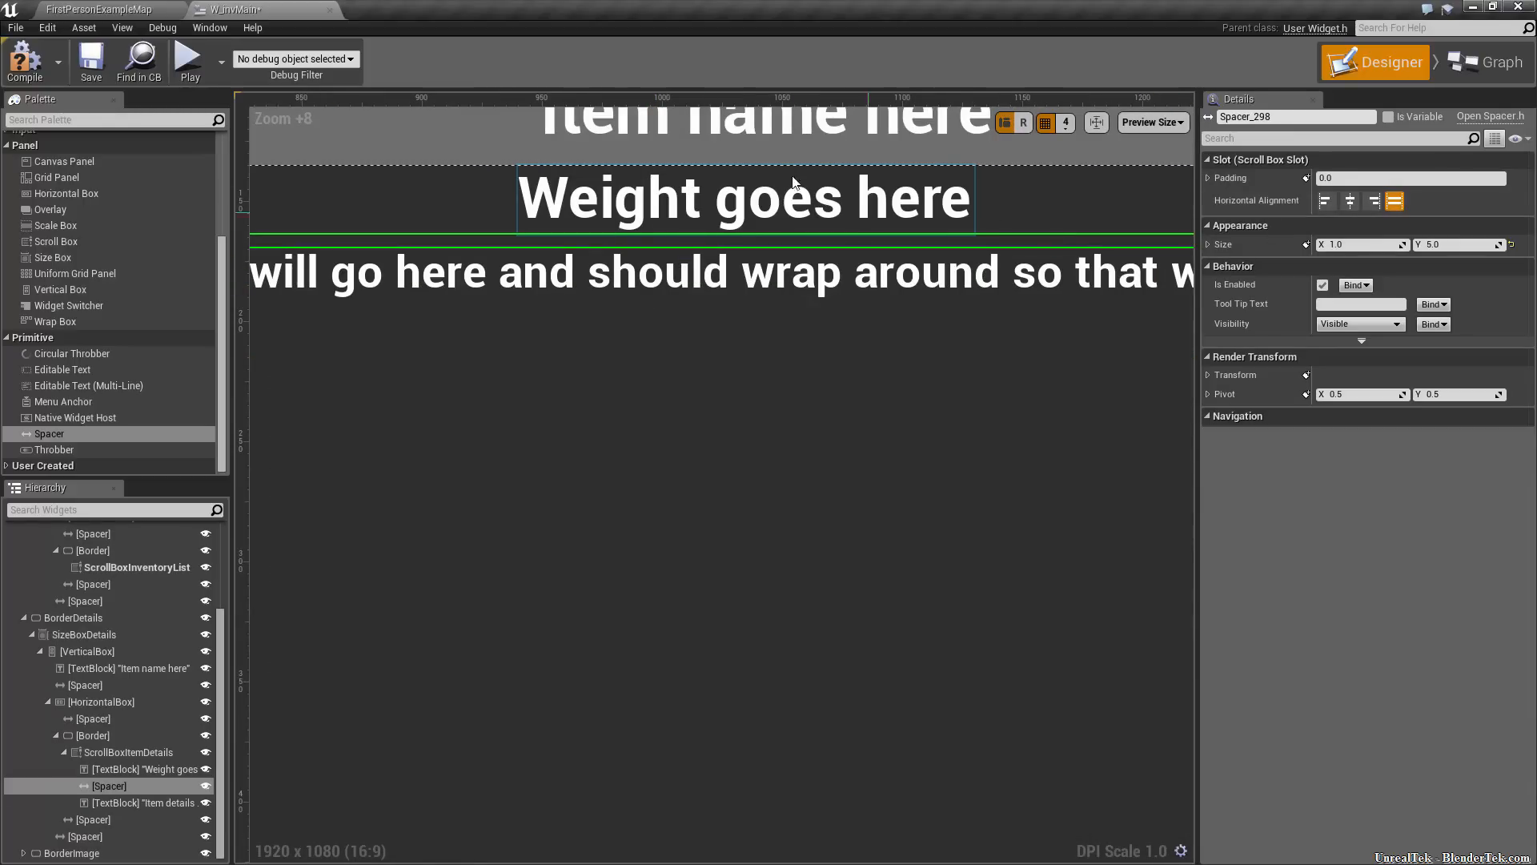
{"action": "scroll", "coordinate": [948, 447], "scroll_direction": "down", "scroll_amount": 6}
{"action": "scroll", "coordinate": [947, 447], "scroll_direction": "down", "scroll_amount": 2}
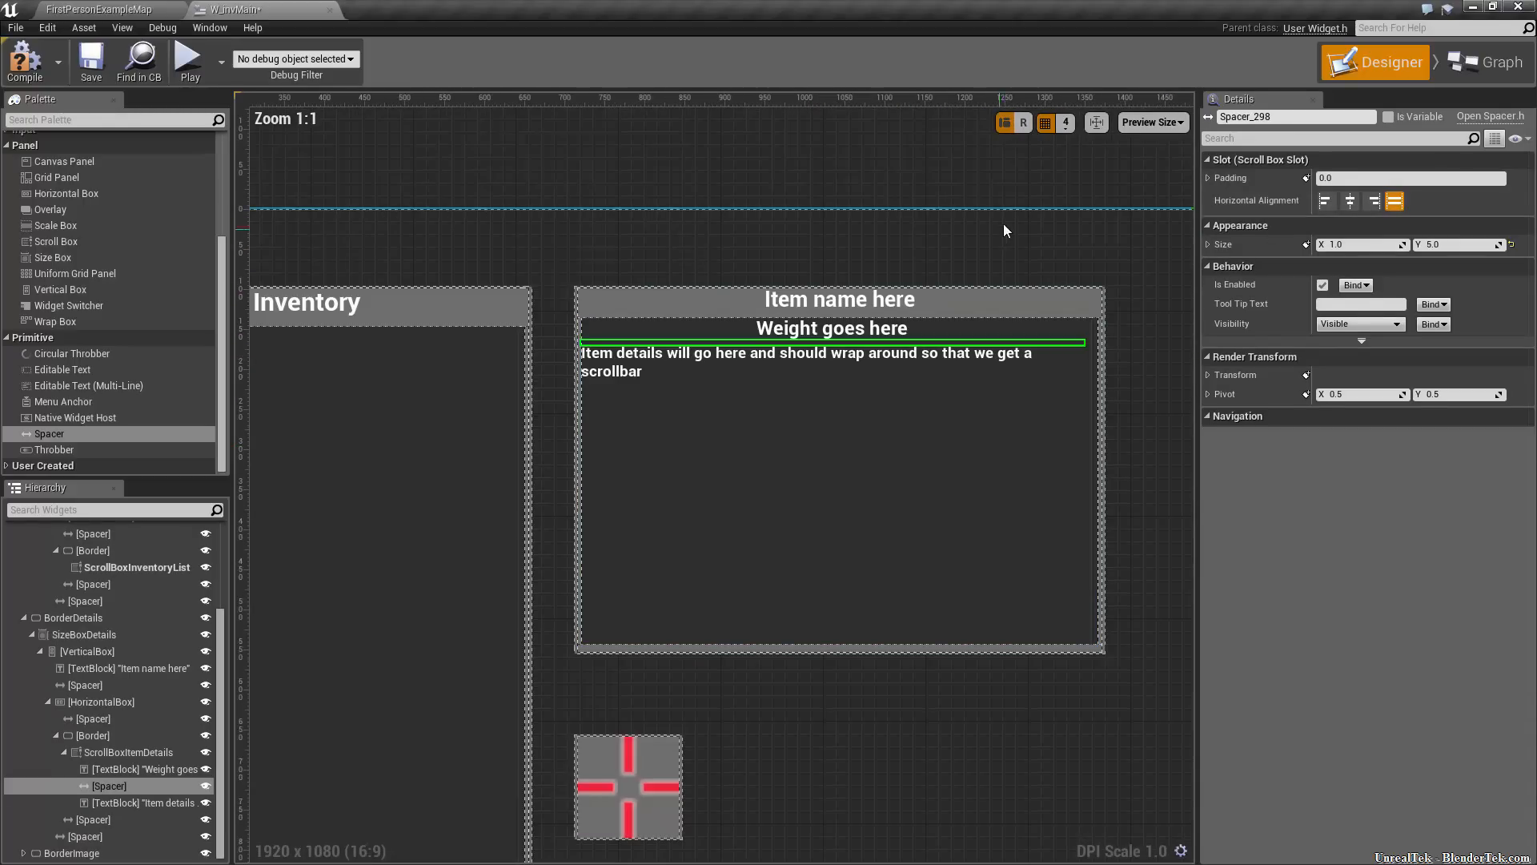
{"action": "left_click", "coordinate": [1002, 223]}
{"action": "scroll", "coordinate": [1065, 521], "scroll_direction": "down", "scroll_amount": 5}
{"action": "right_click_drag", "start_coordinate": [1025, 638], "coordinate": [1031, 569]}
{"action": "scroll", "coordinate": [1031, 565], "scroll_direction": "up", "scroll_amount": 3}
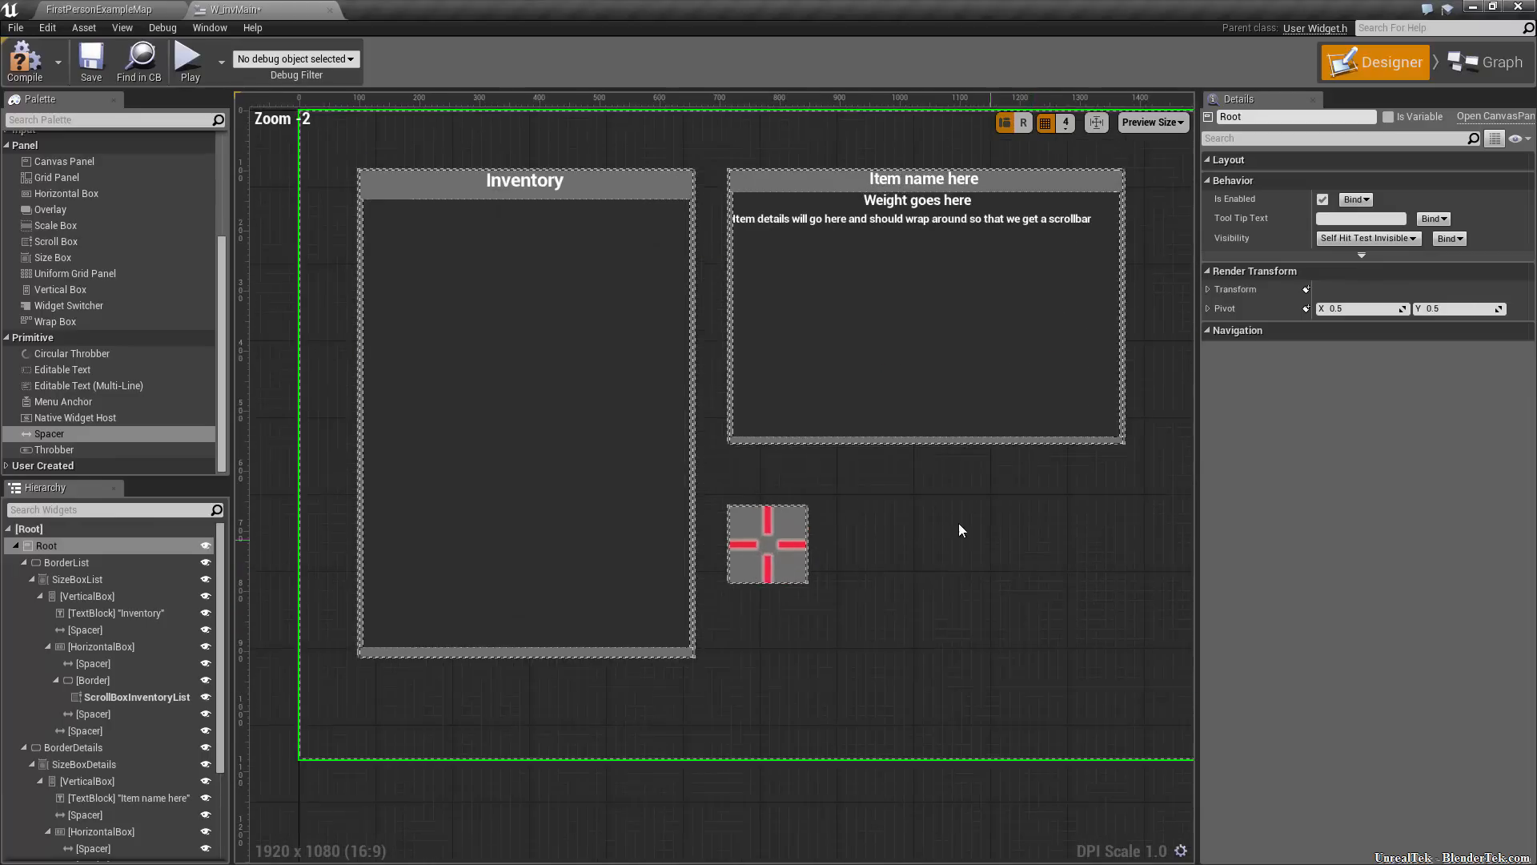
{"action": "left_click", "coordinate": [558, 298]}
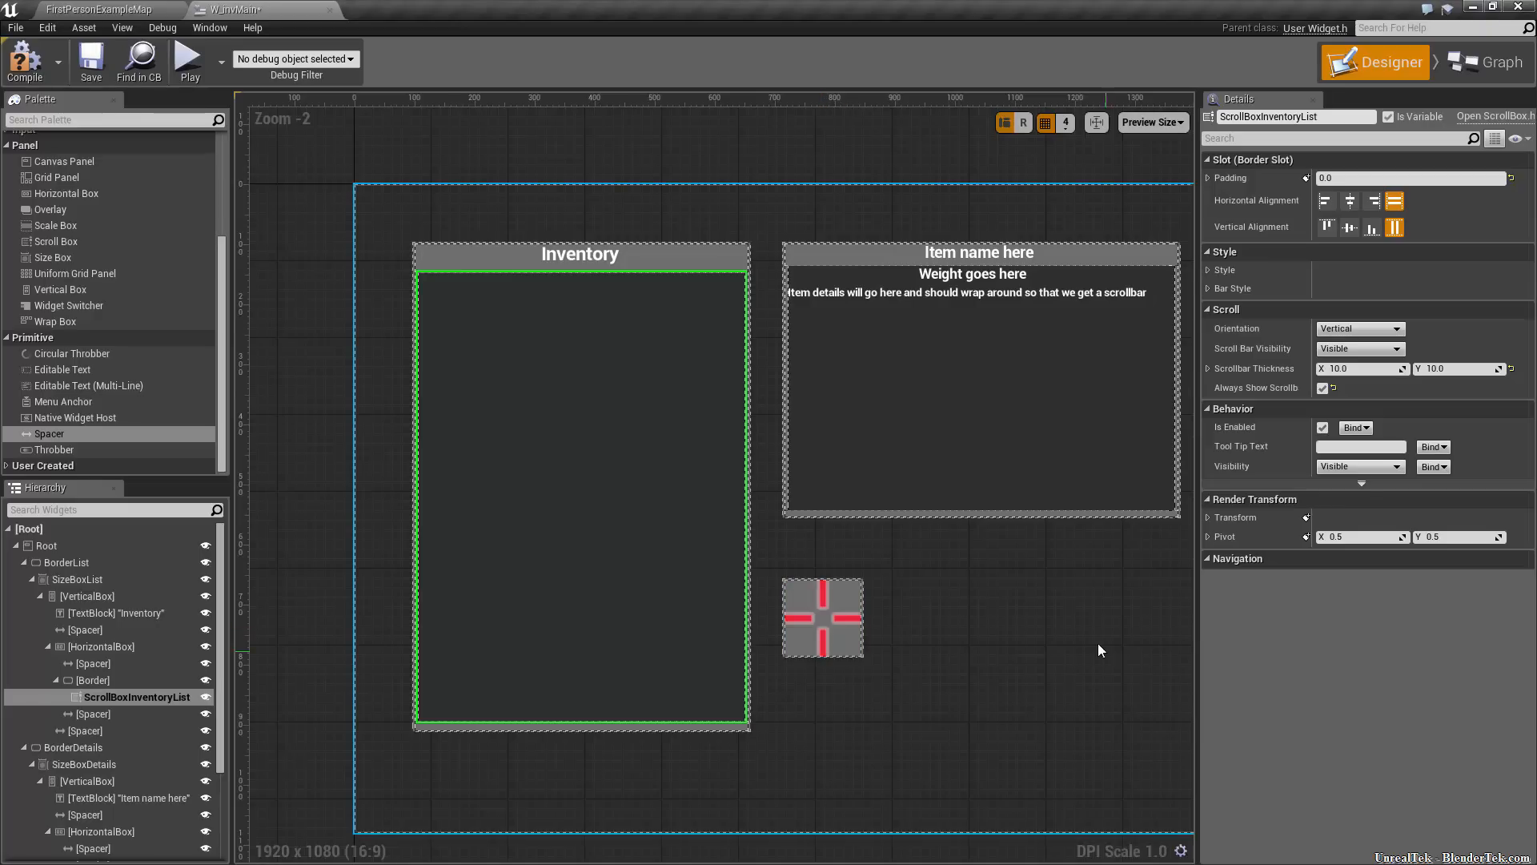
{"action": "right_click_drag", "start_coordinate": [1078, 613], "coordinate": [985, 649]}
{"action": "scroll", "coordinate": [917, 422], "scroll_direction": "up", "scroll_amount": 5}
Try adding two Text widgets below the item details text in ScrollBoxItemDetails, and undo both additions
{"action": "left_click", "coordinate": [575, 277]}
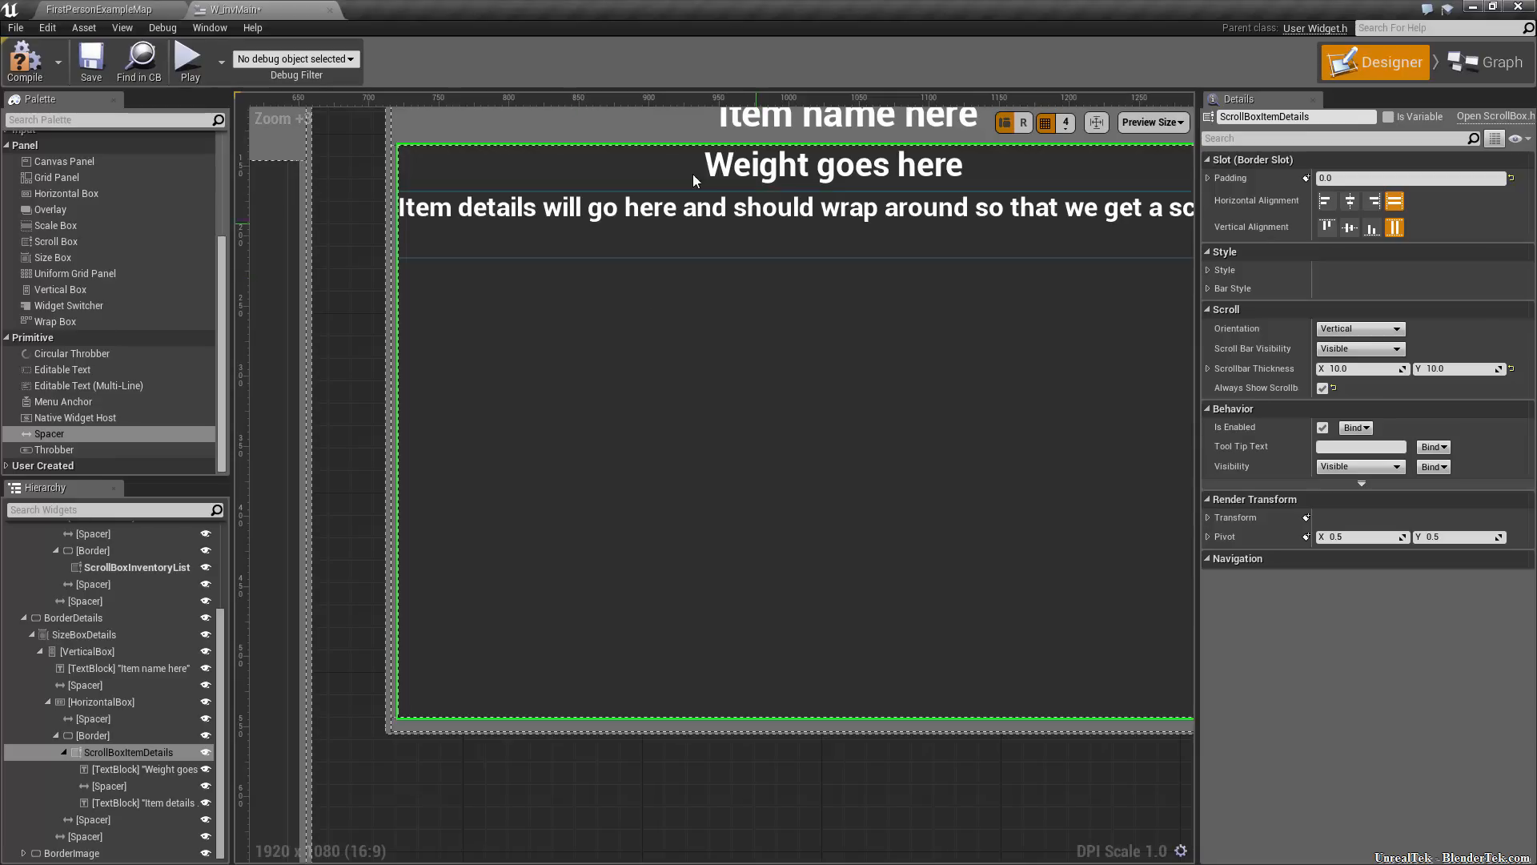
{"action": "scroll", "coordinate": [128, 253], "scroll_direction": "up", "scroll_amount": 4}
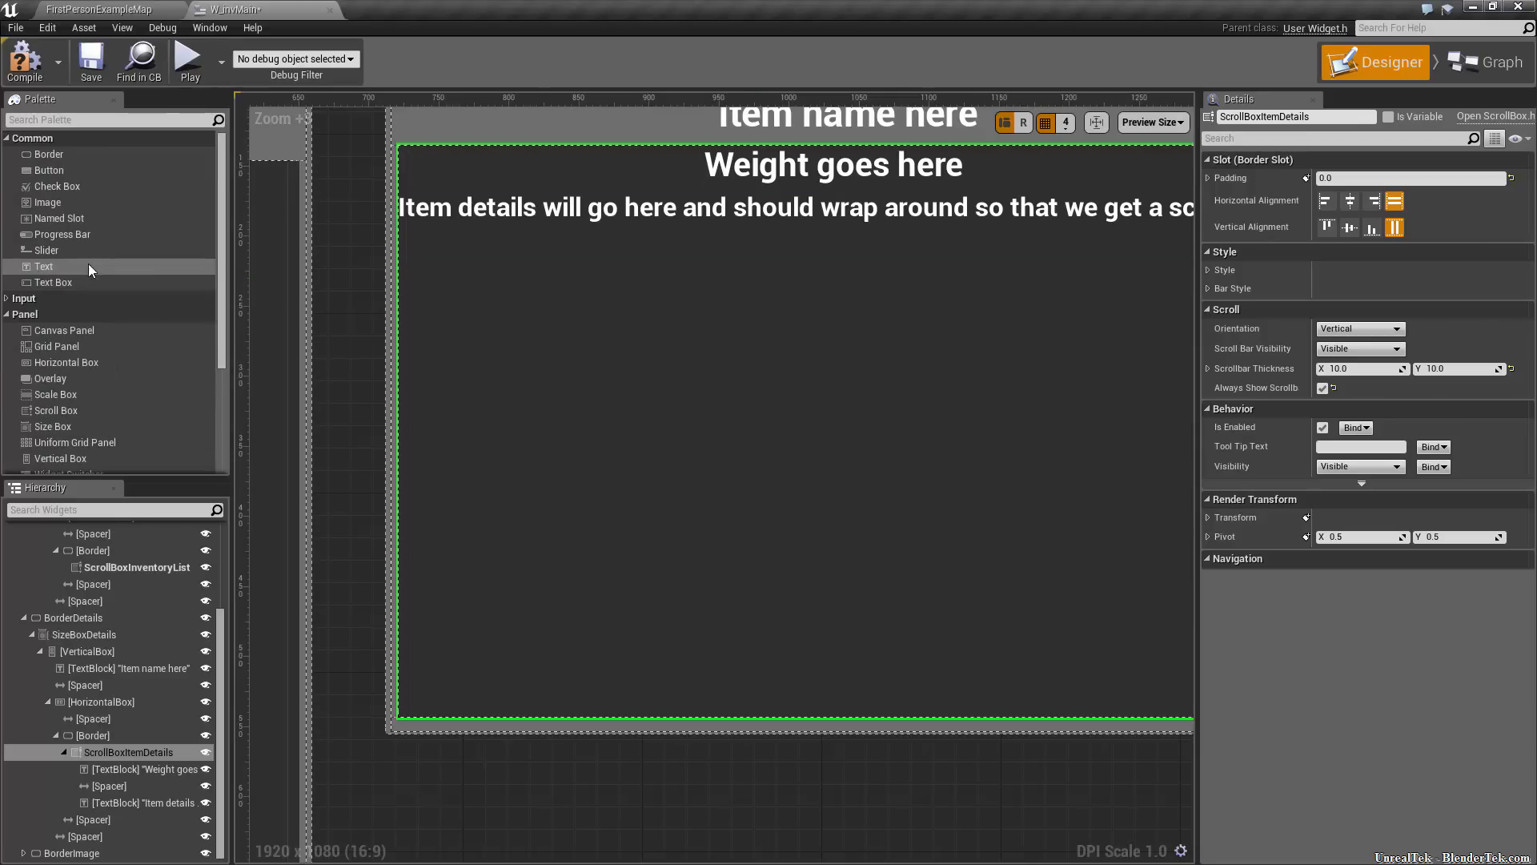
{"action": "left_click_drag", "start_coordinate": [102, 266], "coordinate": [538, 290]}
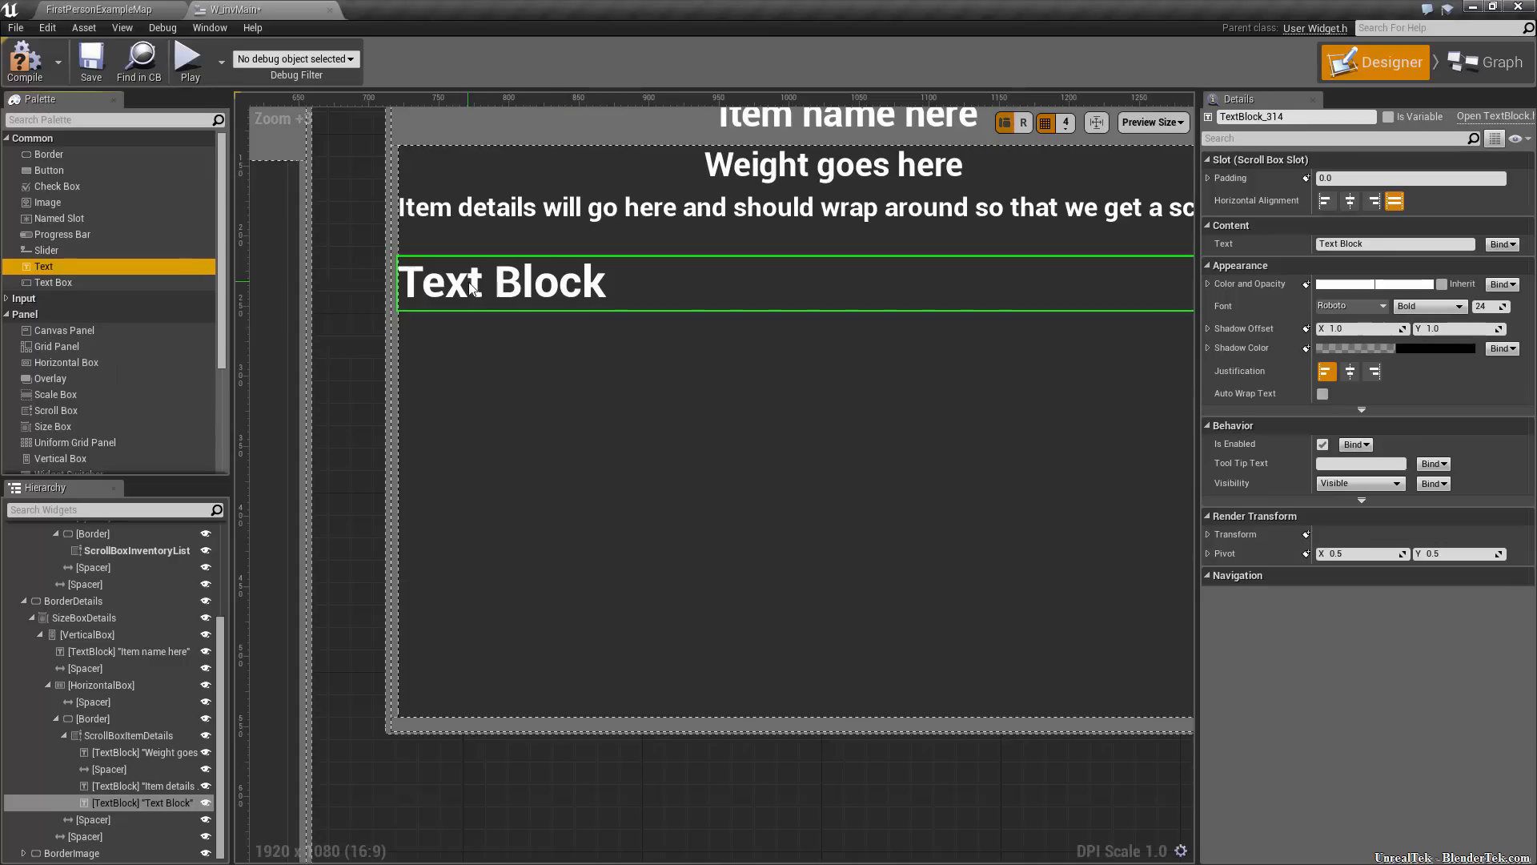
{"action": "left_click_drag", "start_coordinate": [120, 267], "coordinate": [524, 346]}
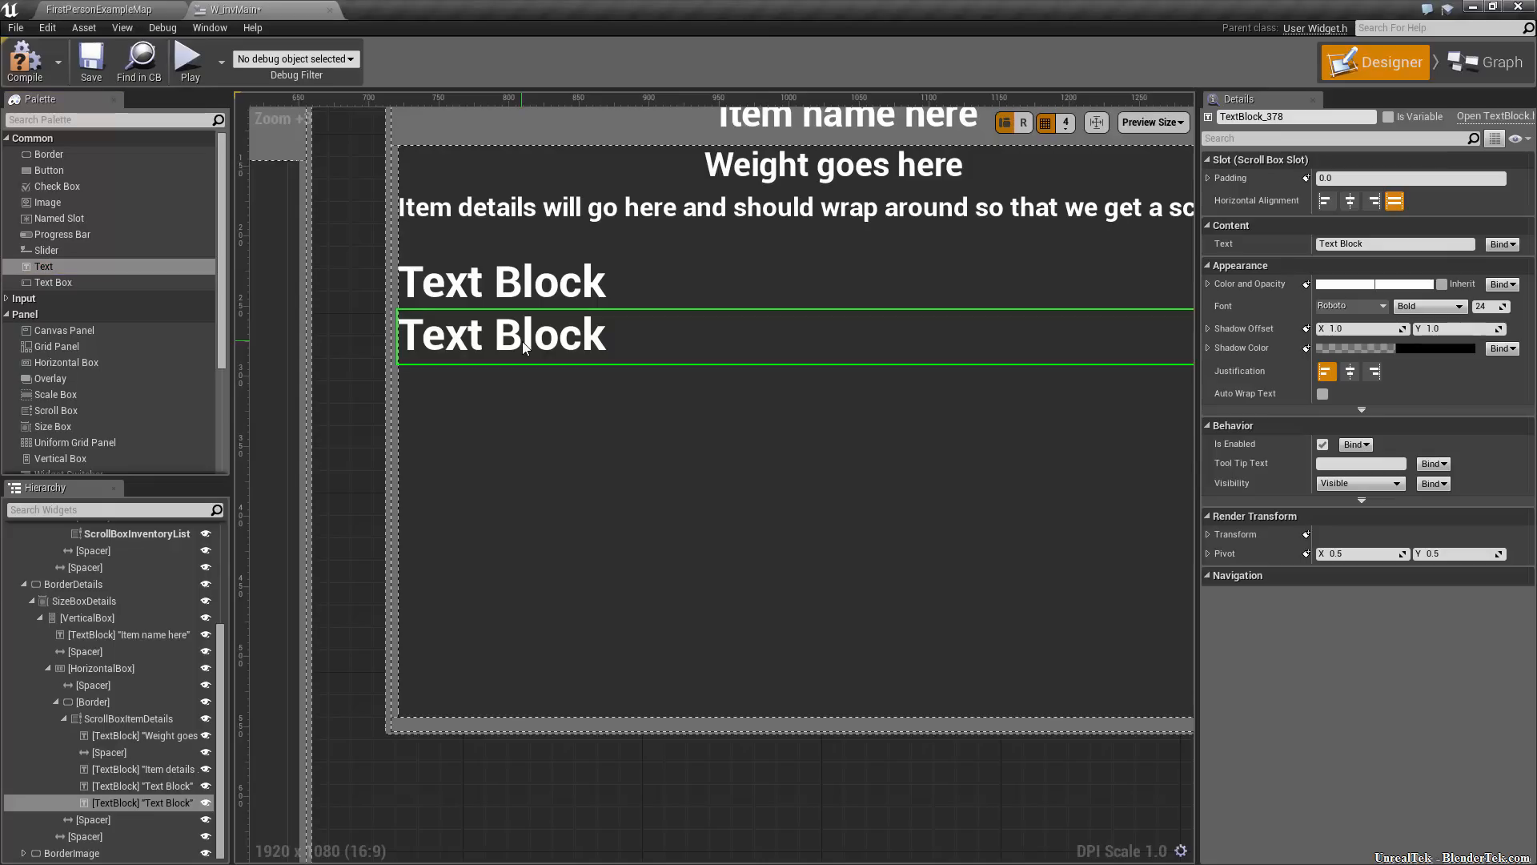
{"action": "key", "text": "ctrl+z"}
{"action": "key", "text": "ctrl+z"}
Compile and save the W_invMain widget and open its event graph
{"action": "scroll", "coordinate": [586, 404], "scroll_direction": "down", "scroll_amount": 5}
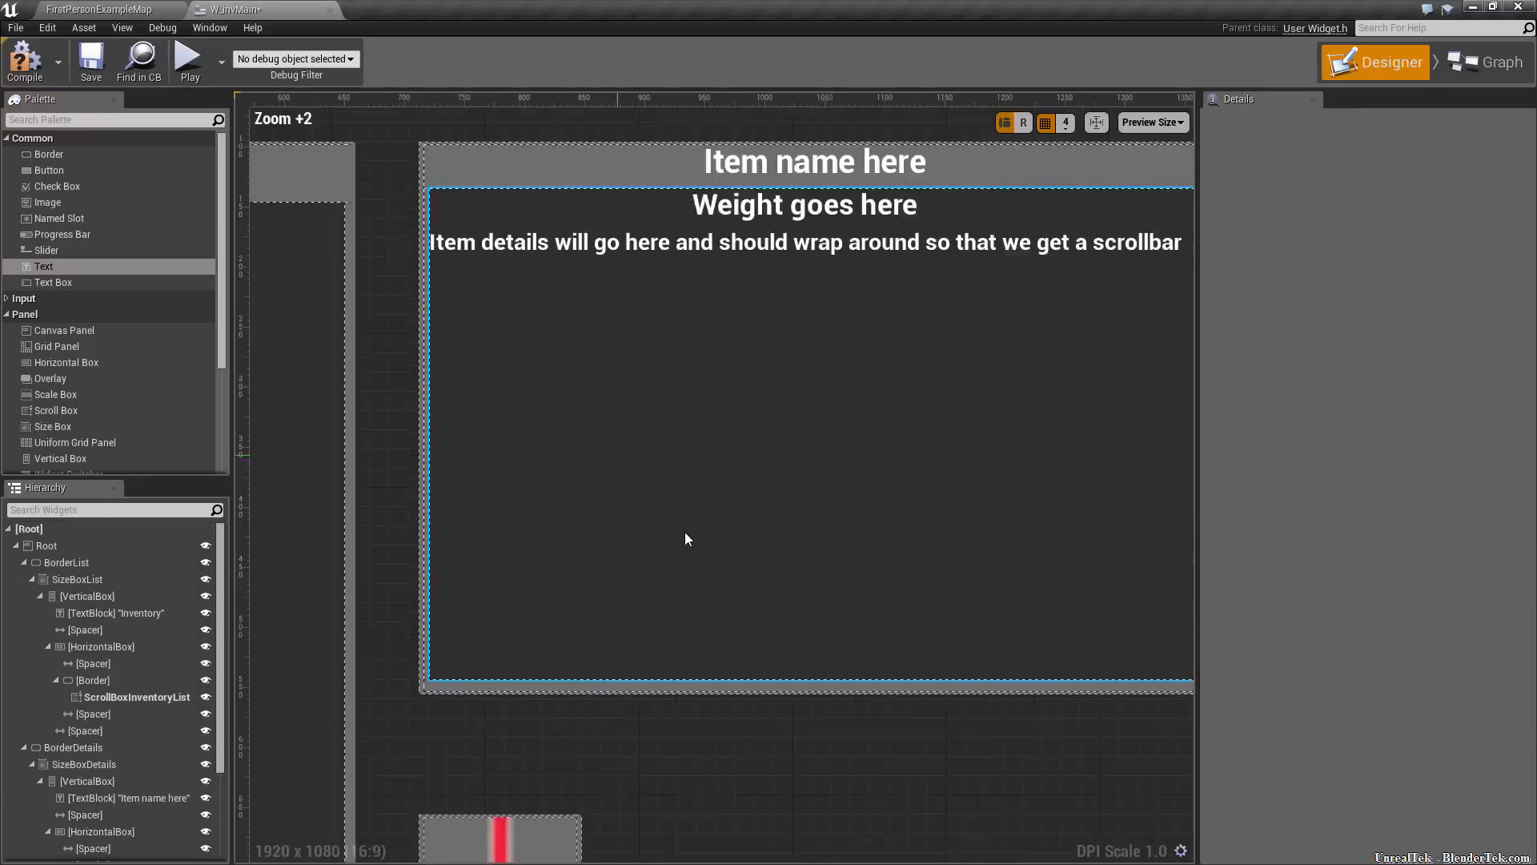
{"action": "scroll", "coordinate": [705, 488], "scroll_direction": "up", "scroll_amount": 2}
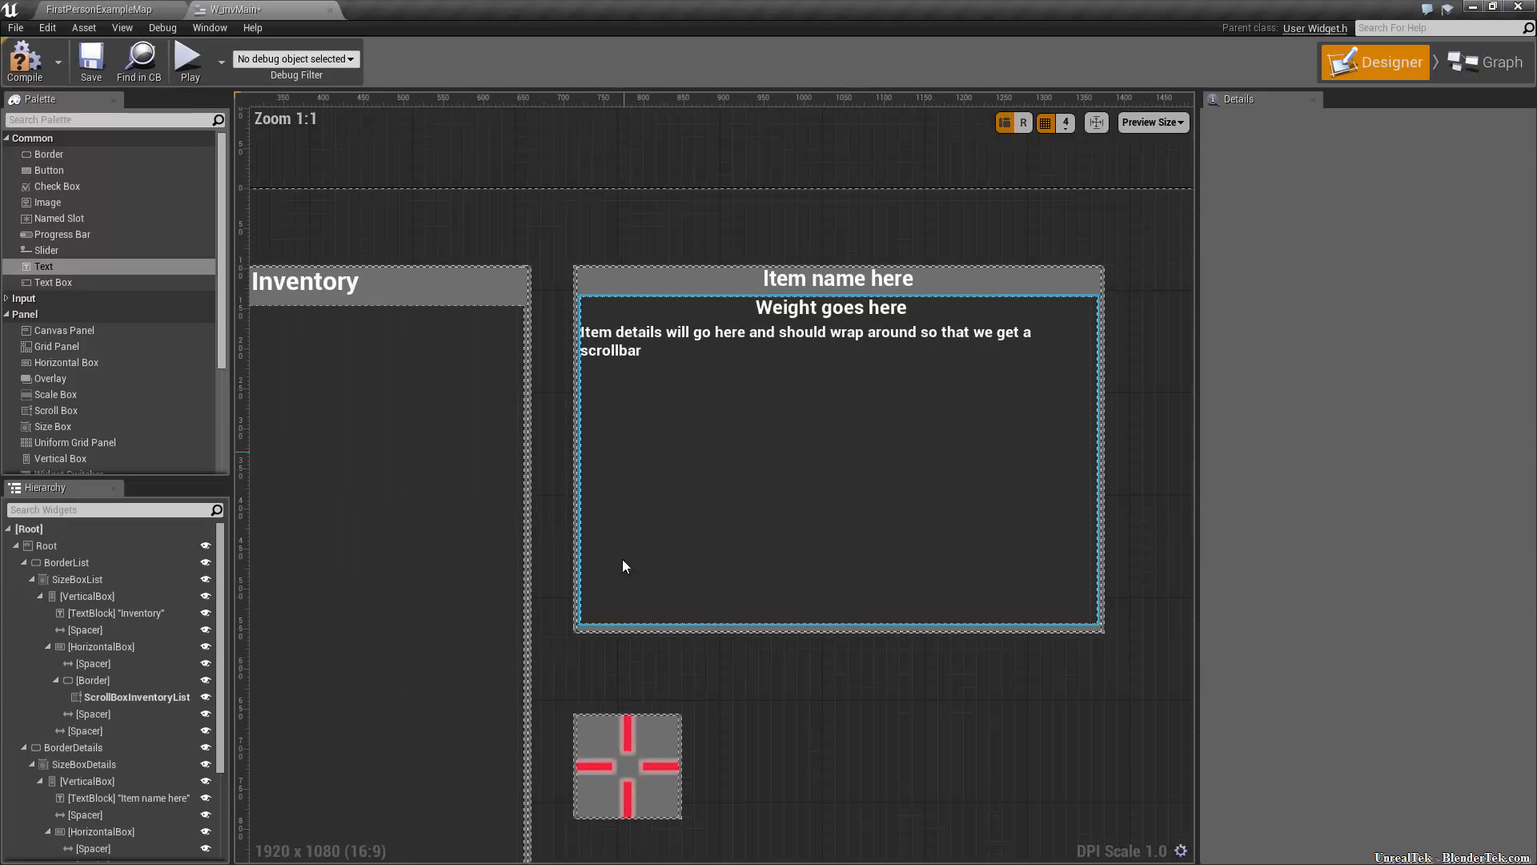
{"action": "right_click_drag", "start_coordinate": [678, 675], "coordinate": [951, 592]}
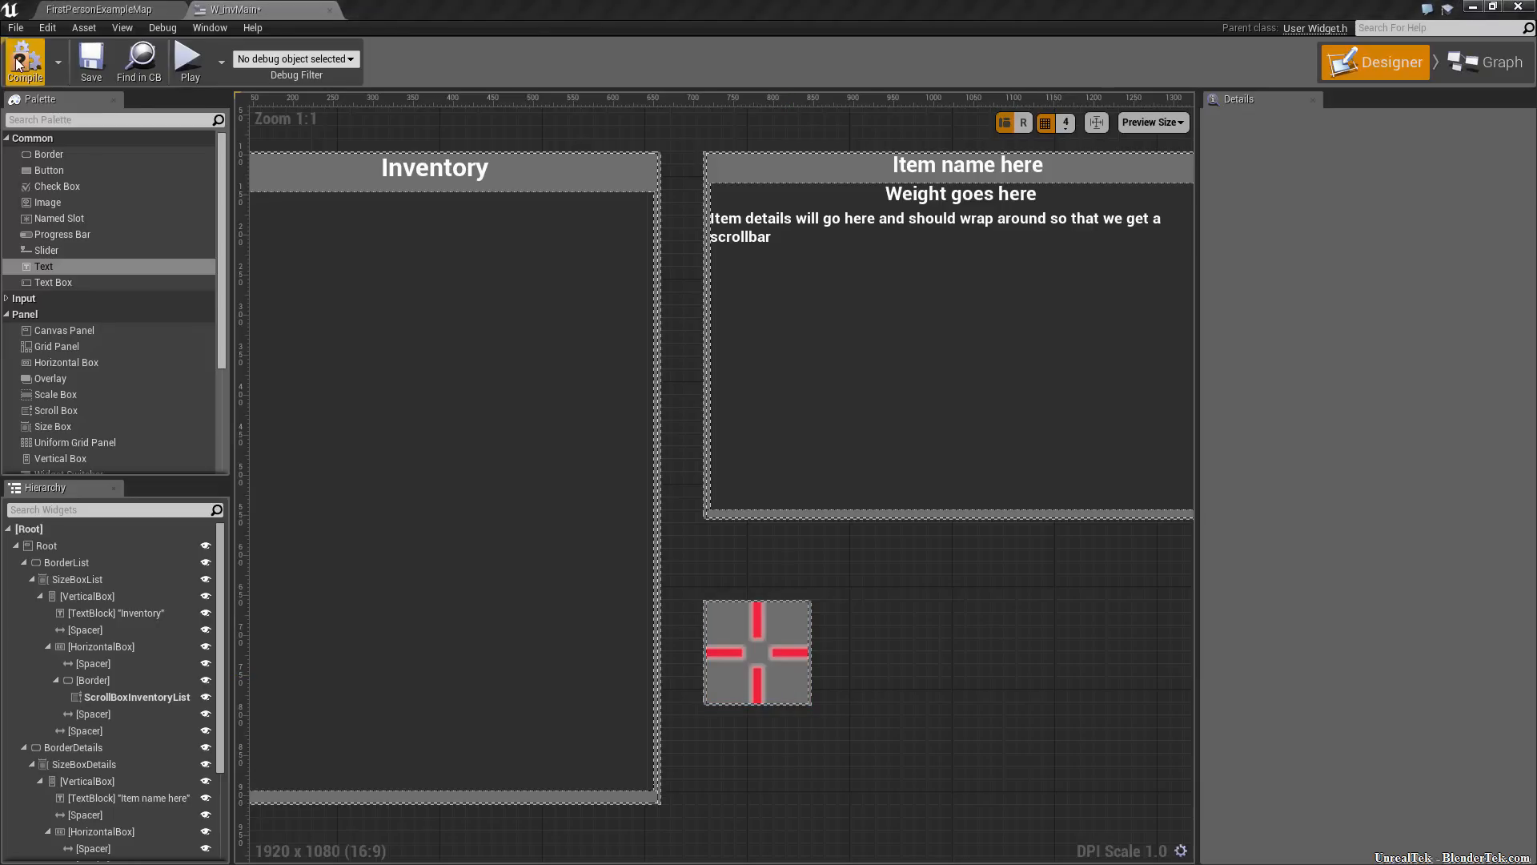
{"action": "left_click", "coordinate": [106, 55]}
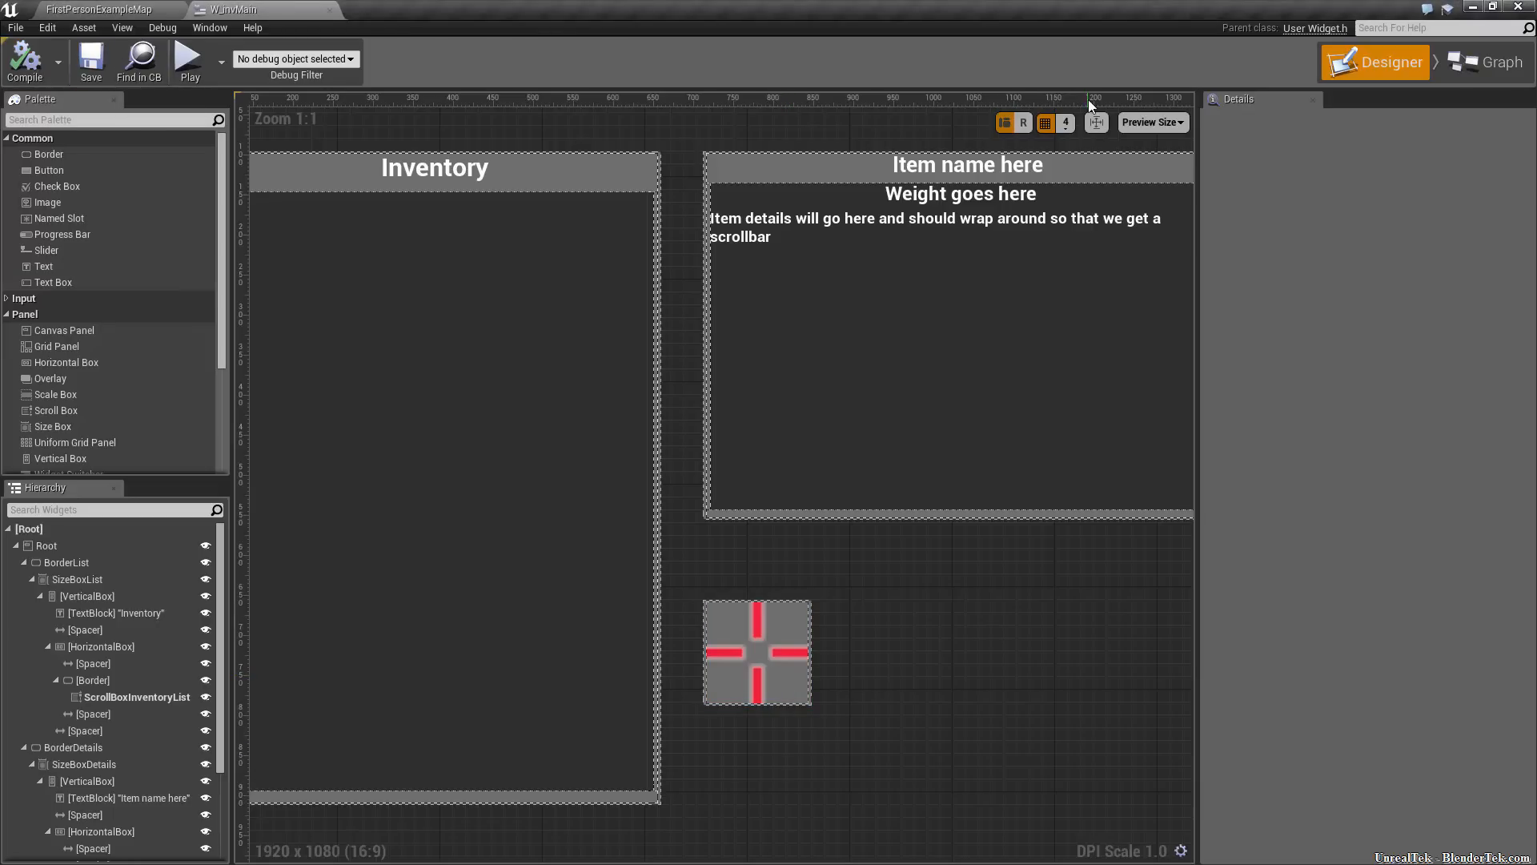
{"action": "left_click", "coordinate": [1500, 64]}
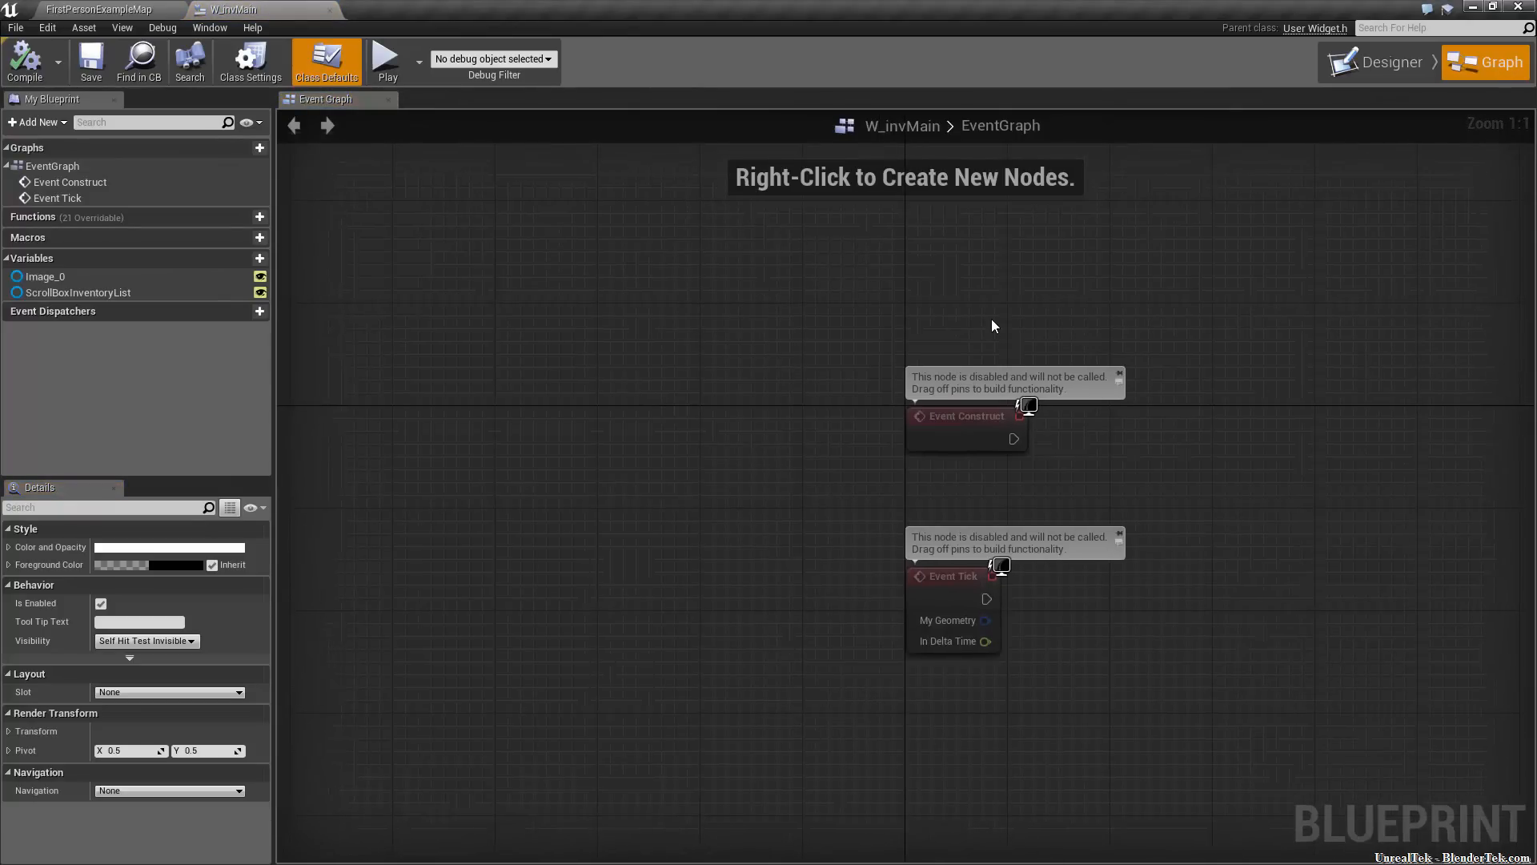
Set the level's GameMode Override to FirstPersonGameMode in the World Settings and expand the selected game mode's classes
{"action": "left_click", "coordinate": [96, 9]}
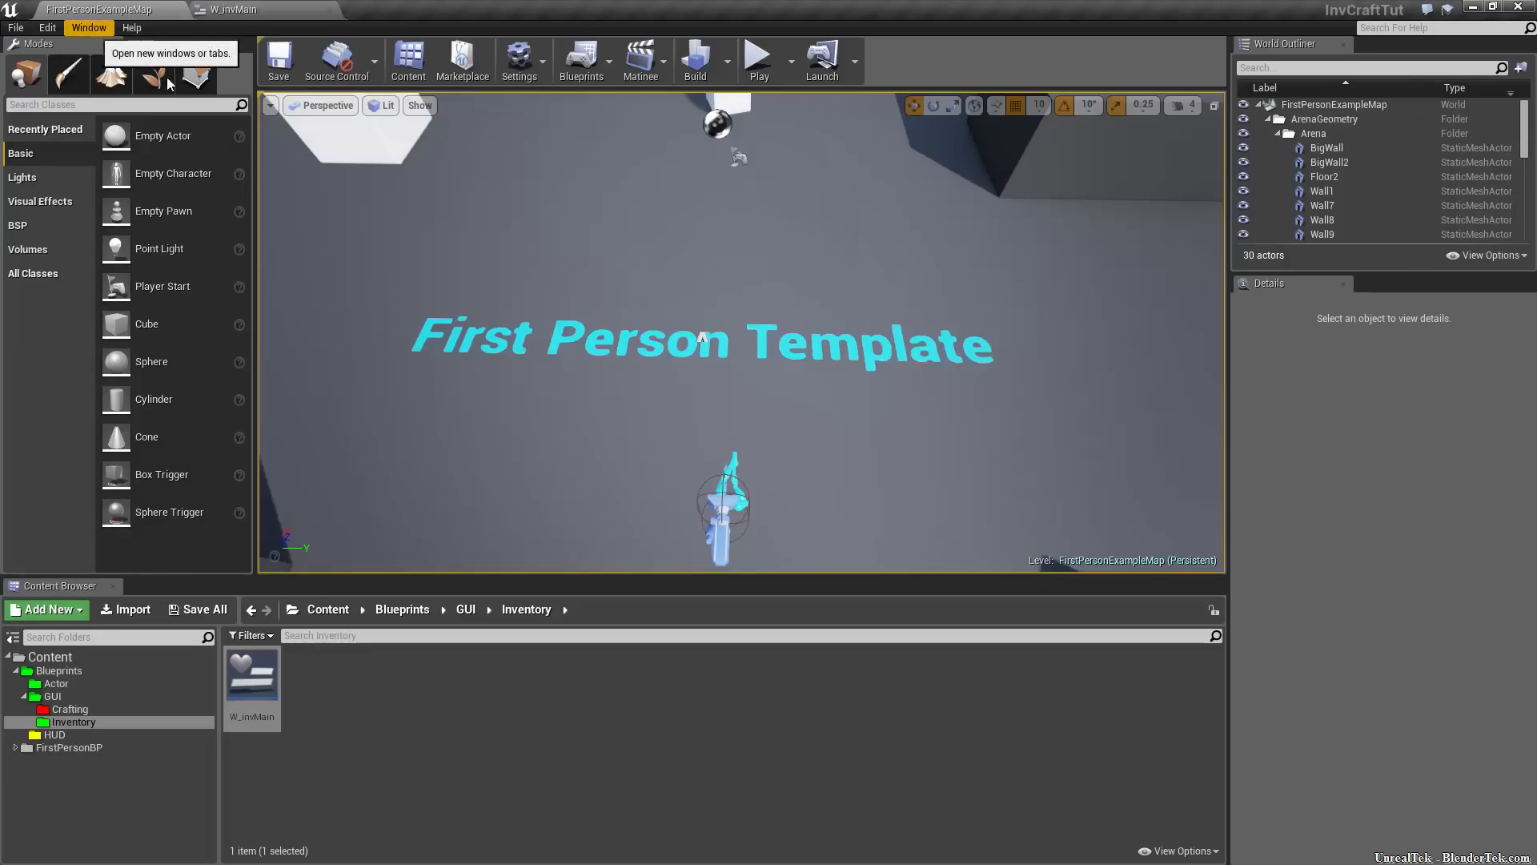
{"action": "left_click", "coordinate": [78, 28]}
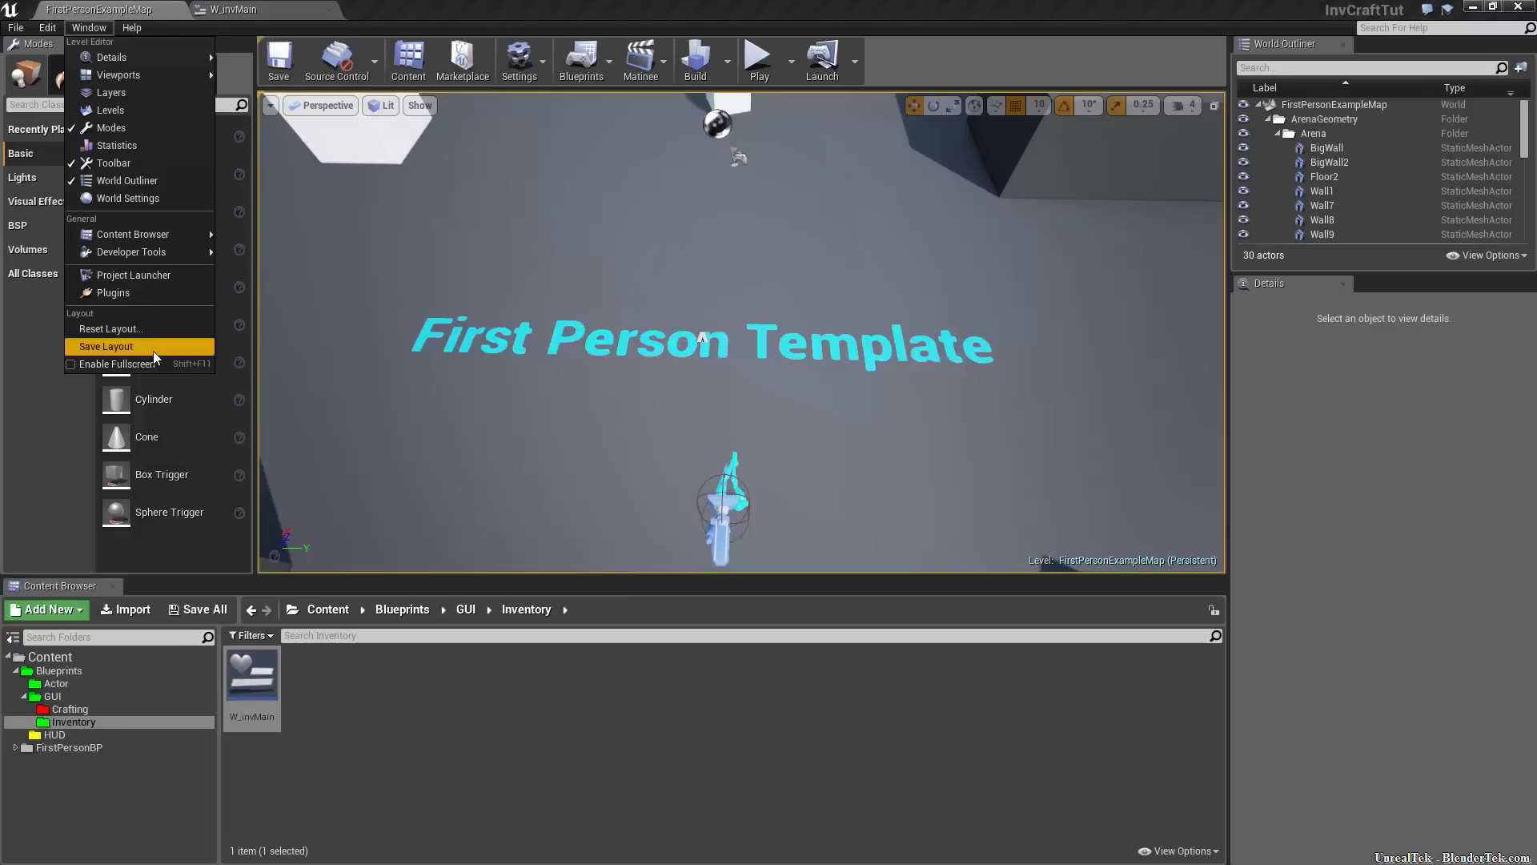
{"action": "left_click", "coordinate": [151, 196]}
{"action": "left_click", "coordinate": [1386, 412]}
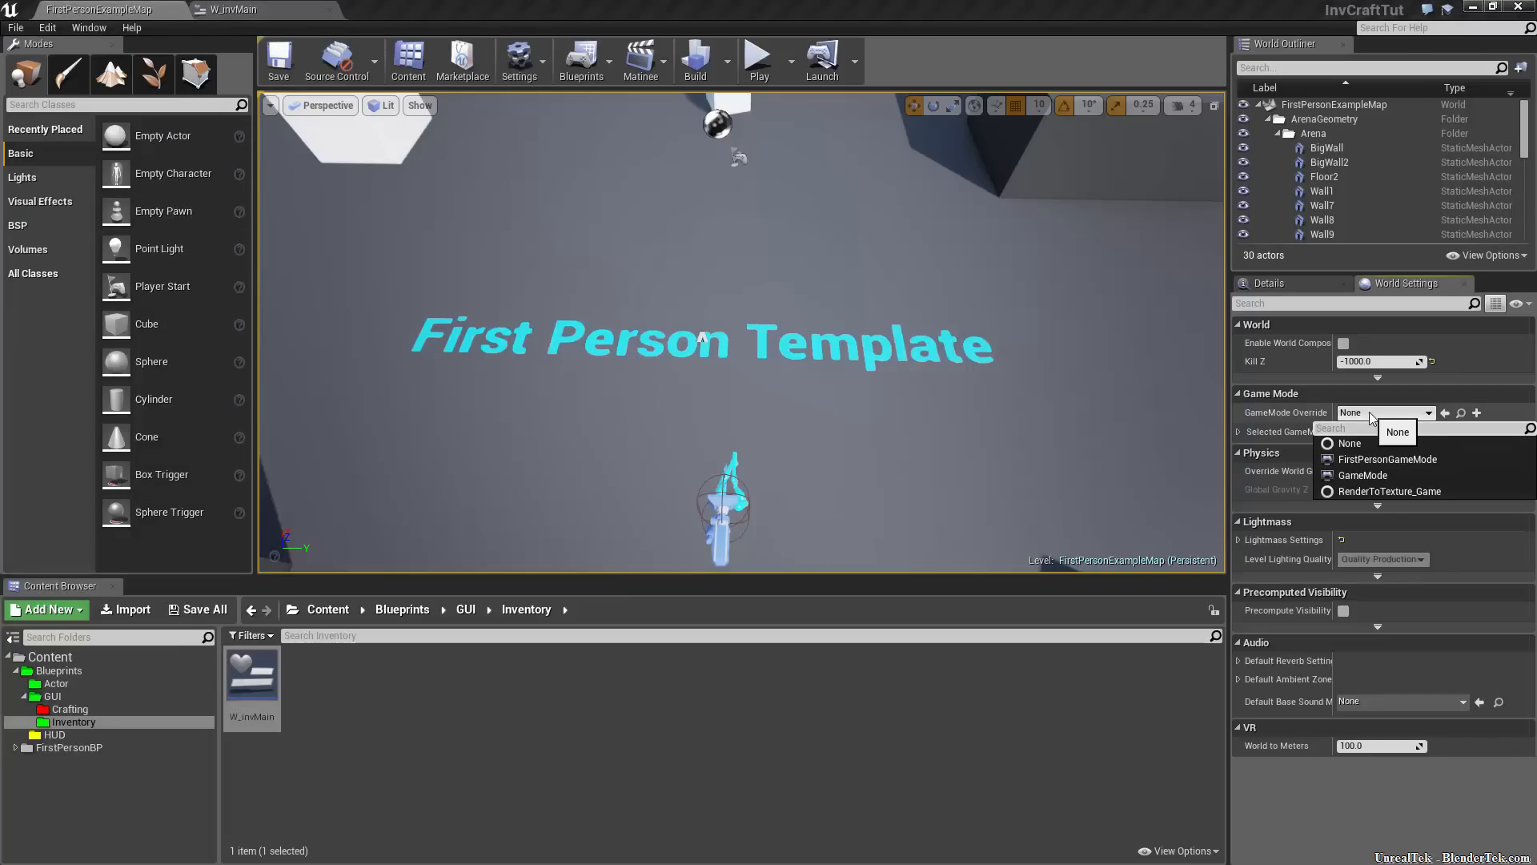
{"action": "left_click", "coordinate": [1427, 460]}
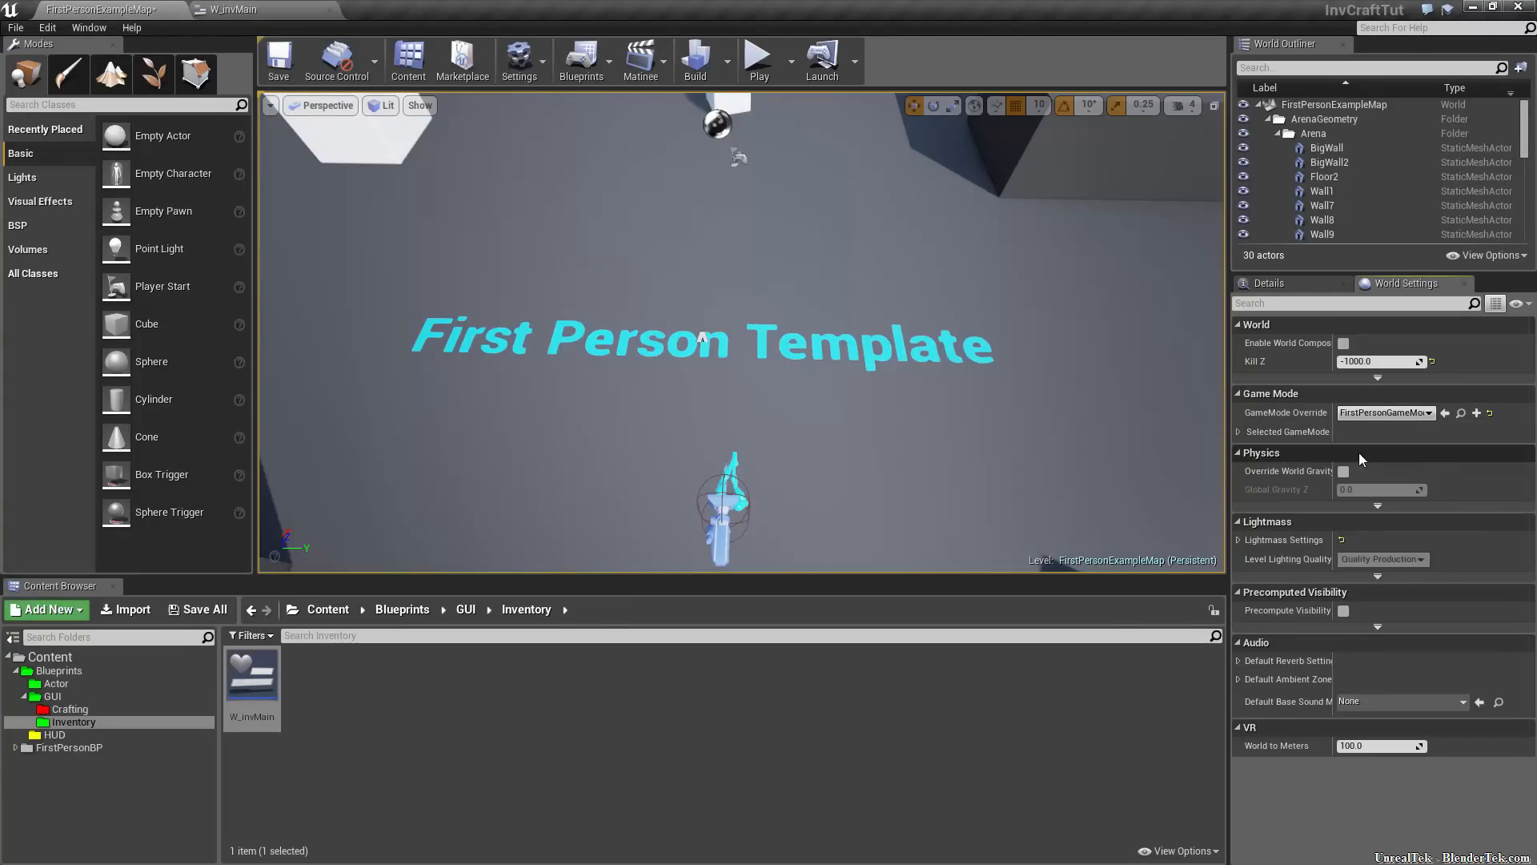
{"action": "left_click", "coordinate": [1237, 434]}
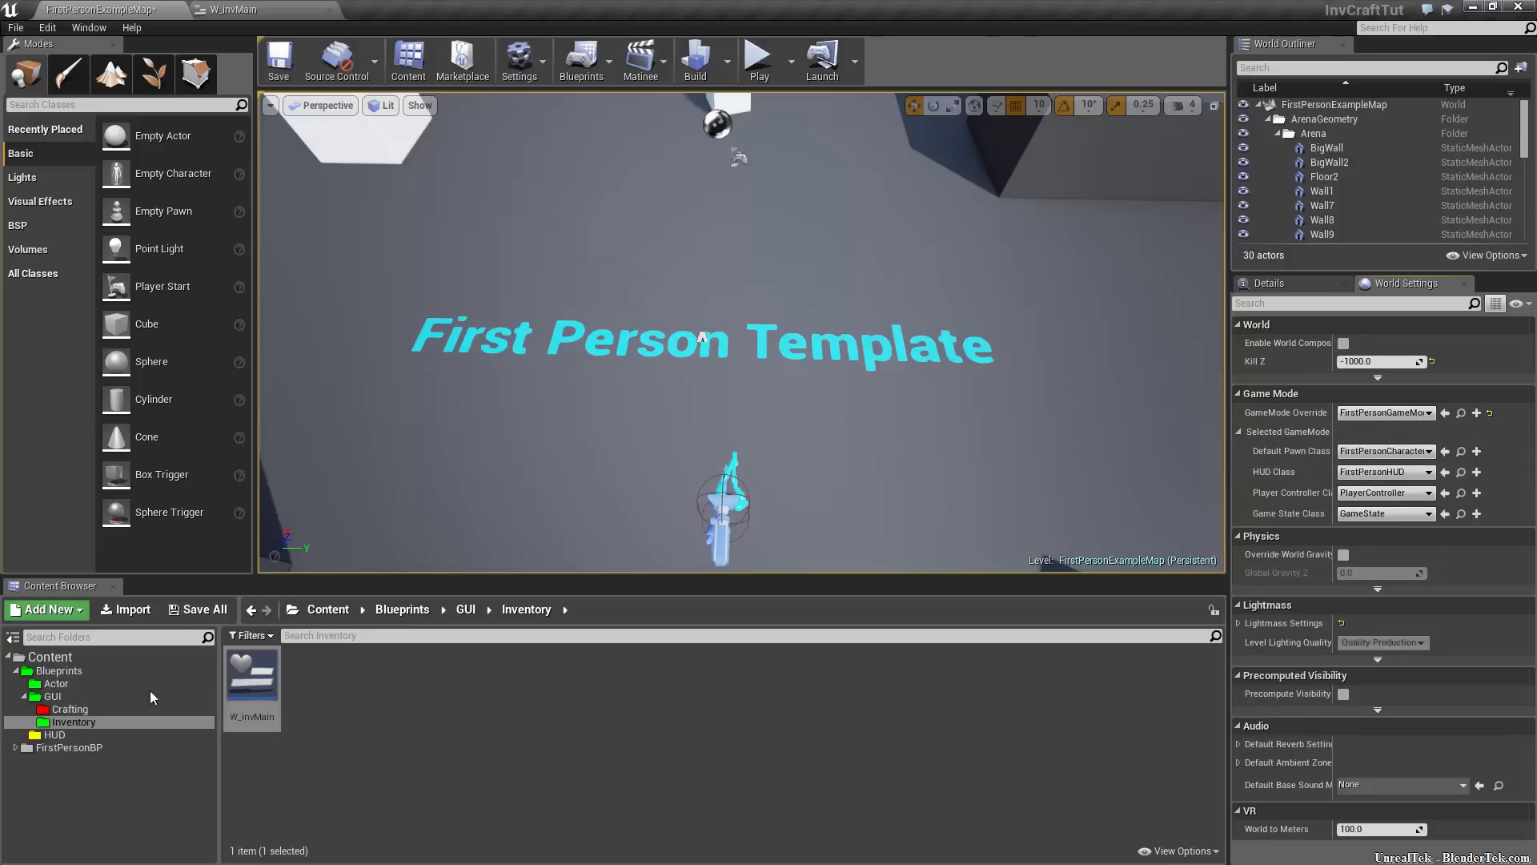
Move the FirstPersonHUD blueprint from FirstPersonBP/Blueprints into the Blueprints/HUD folder
{"action": "left_click", "coordinate": [103, 733]}
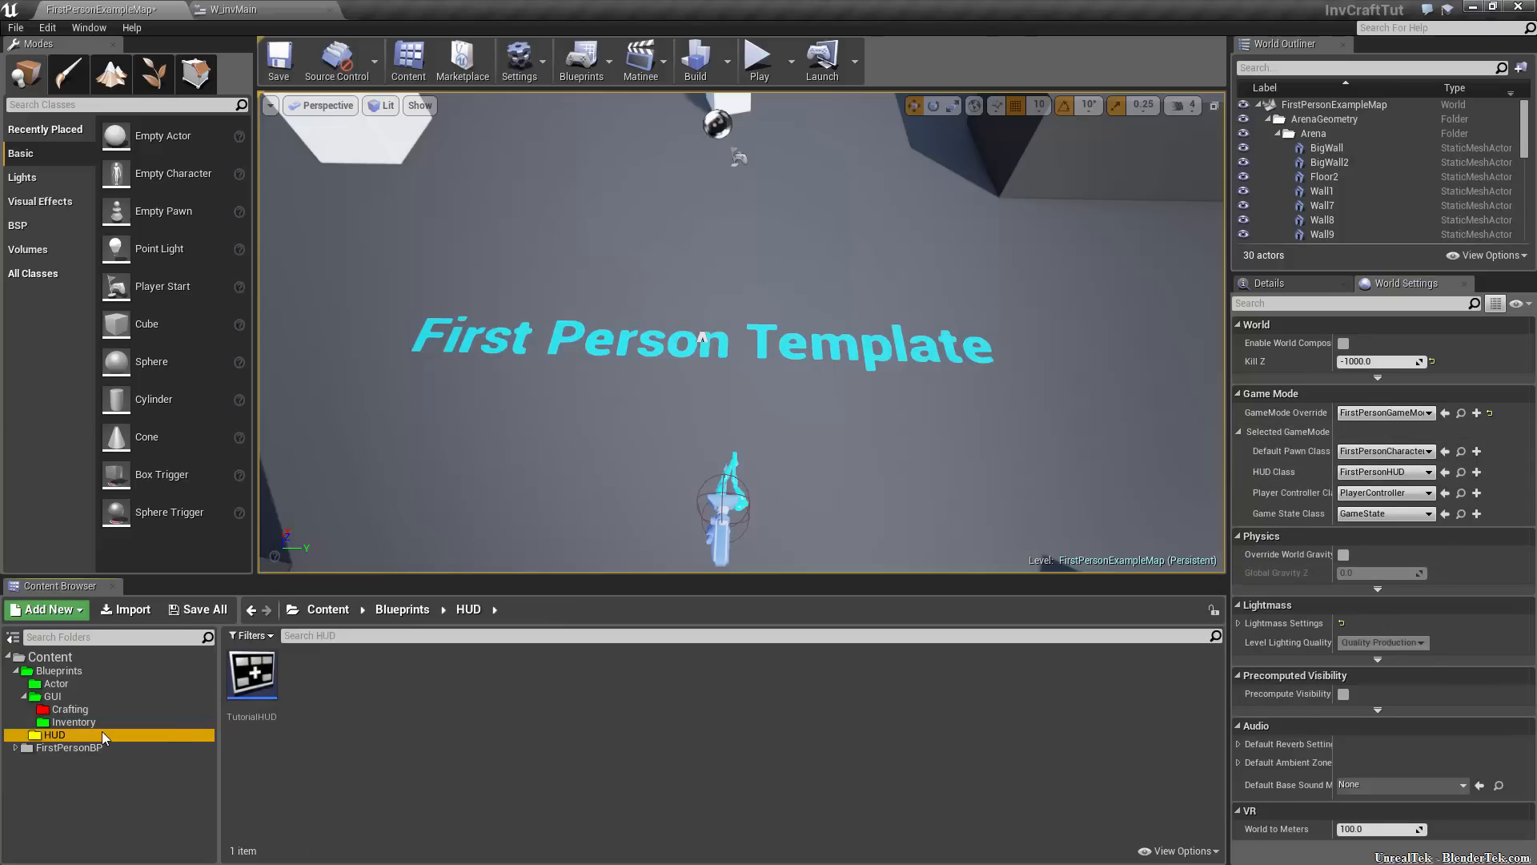
{"action": "left_click", "coordinate": [15, 747]}
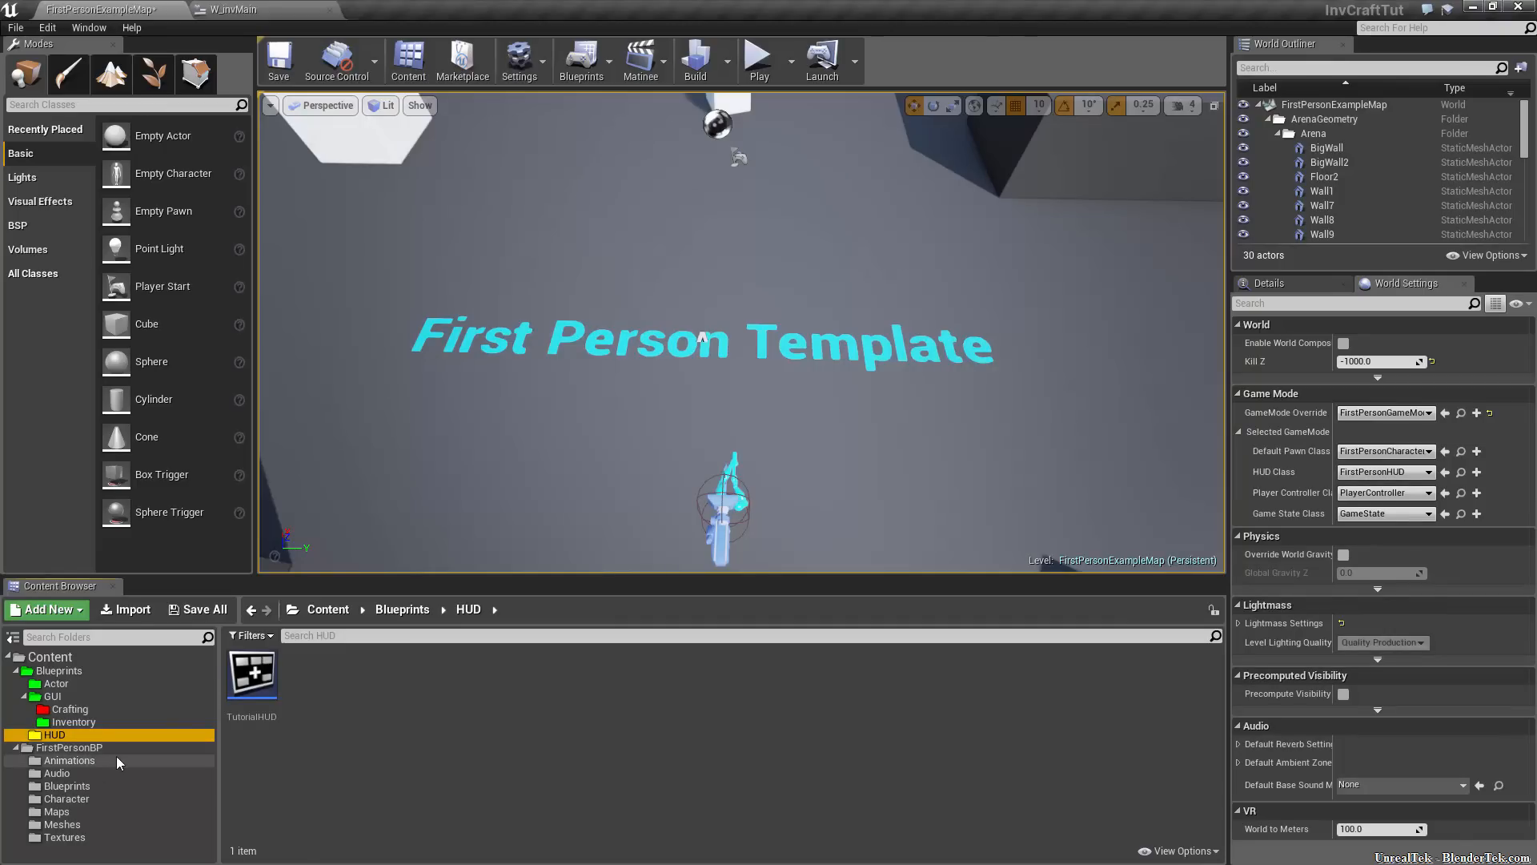
{"action": "left_click", "coordinate": [110, 781]}
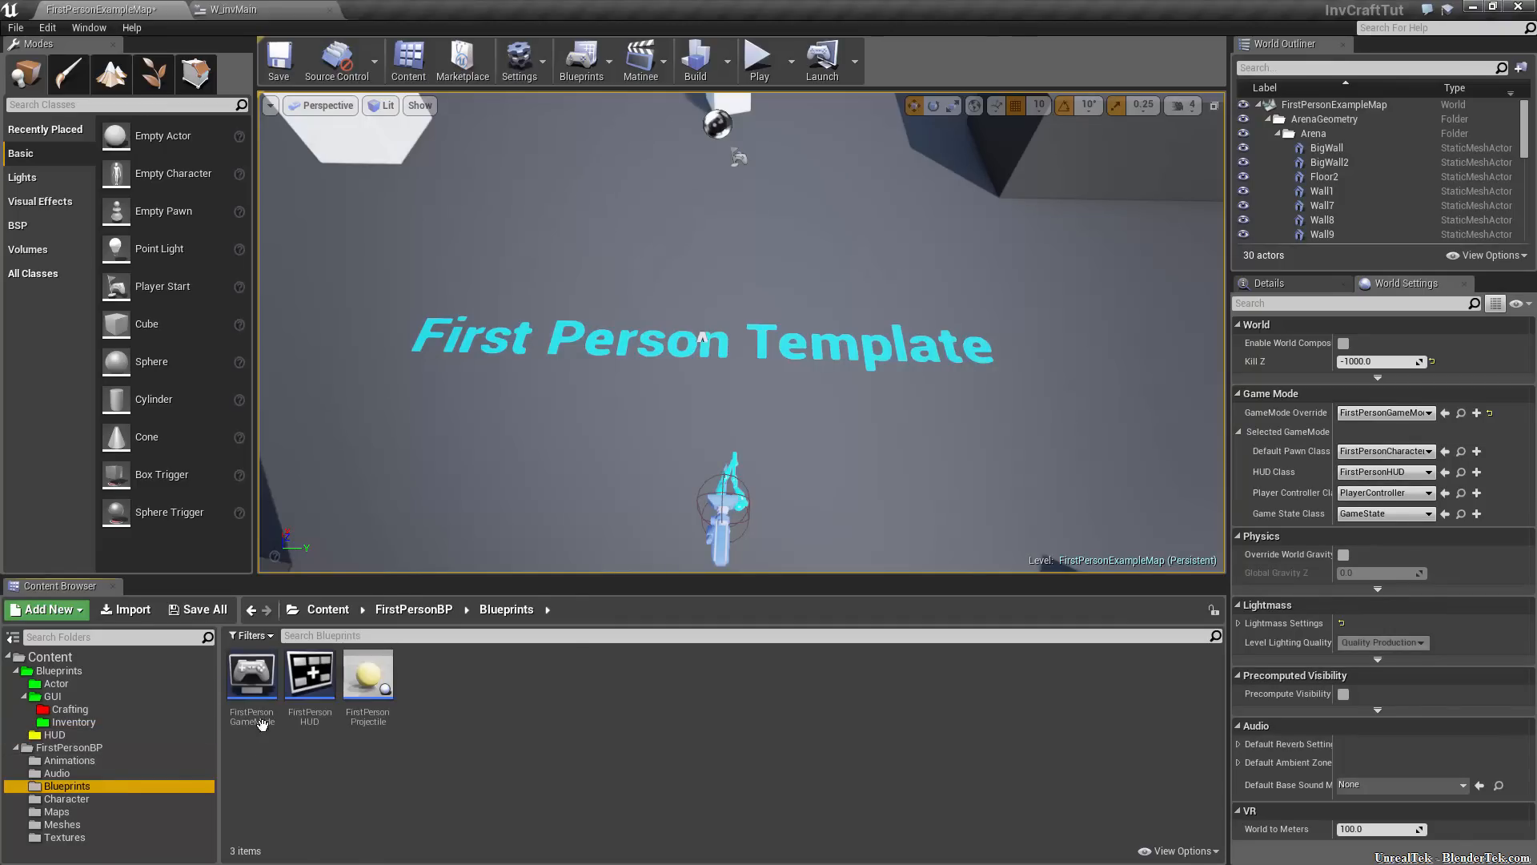
{"action": "left_click_drag", "start_coordinate": [310, 677], "coordinate": [63, 735]}
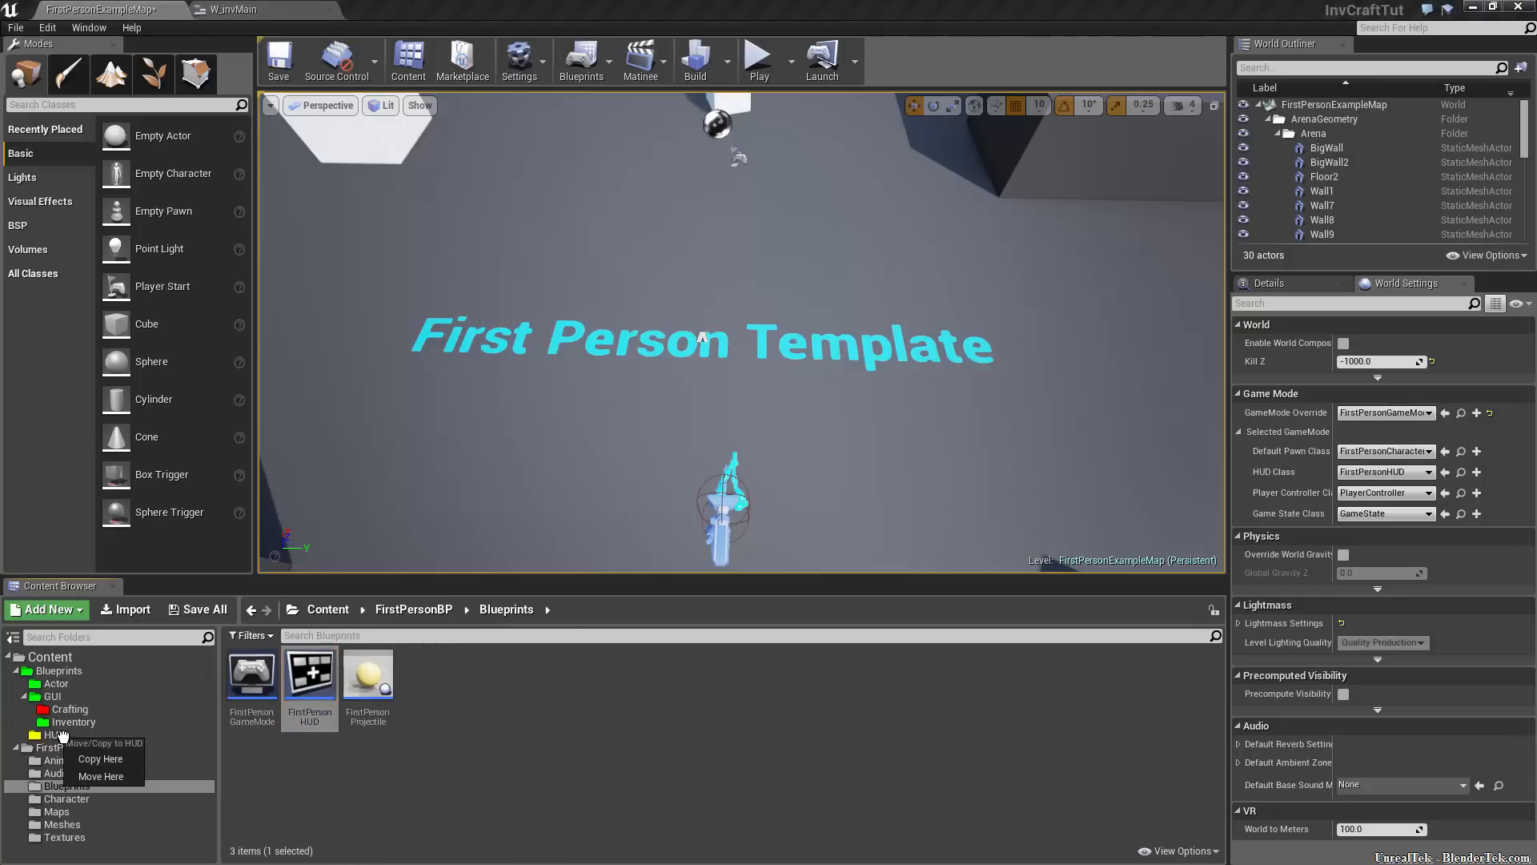
{"action": "left_click", "coordinate": [99, 779]}
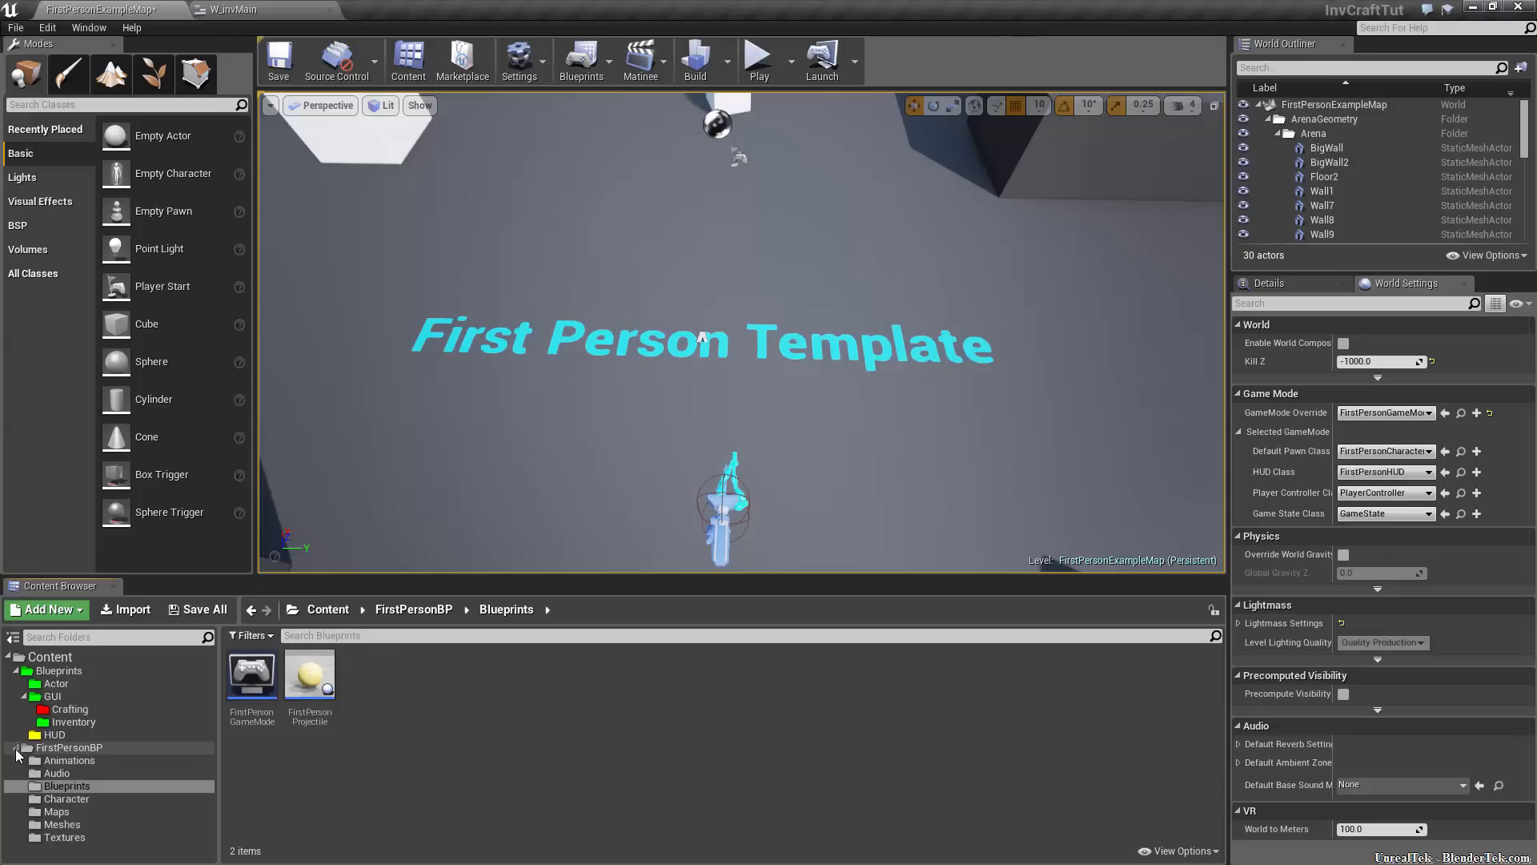
{"action": "left_click", "coordinate": [16, 747]}
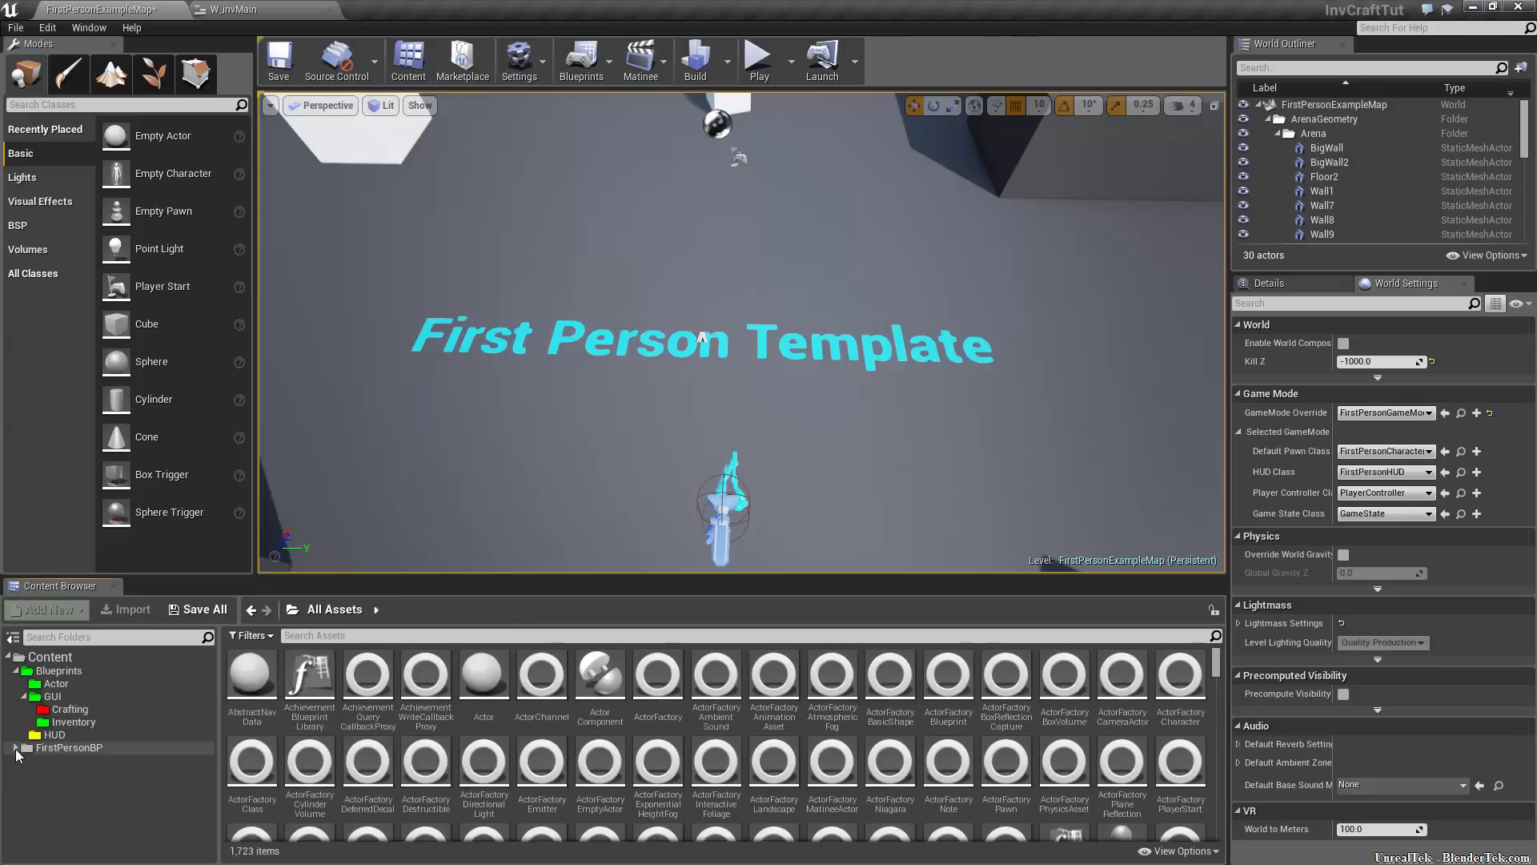
Delete the TutorialHUD blueprint from the HUD folder and close the World Settings
{"action": "left_click", "coordinate": [56, 736]}
{"action": "left_click", "coordinate": [305, 696]}
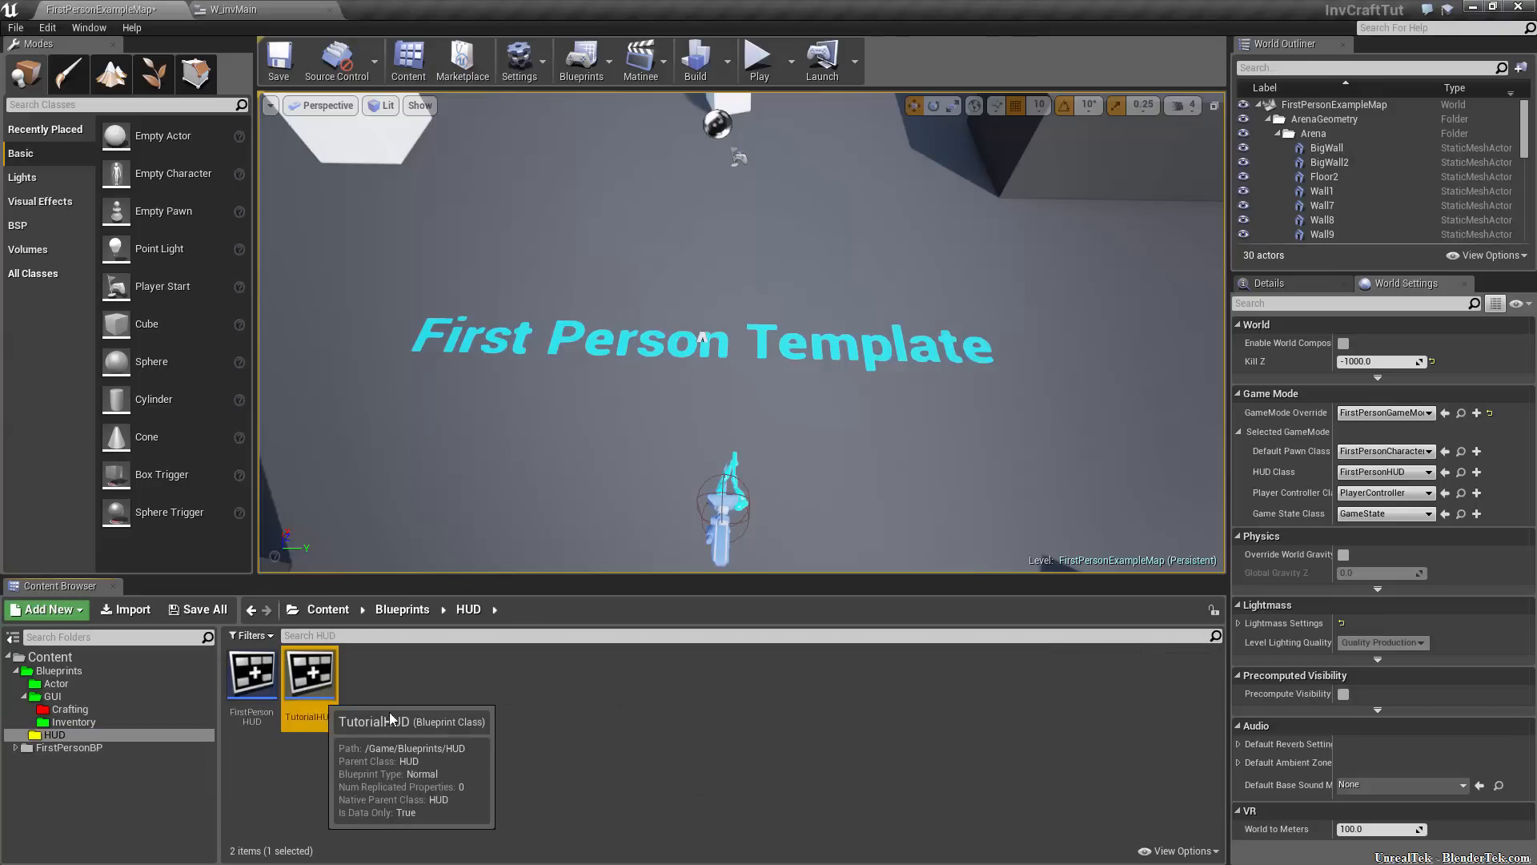
{"action": "key", "text": "Delete"}
{"action": "left_click", "coordinate": [657, 698]}
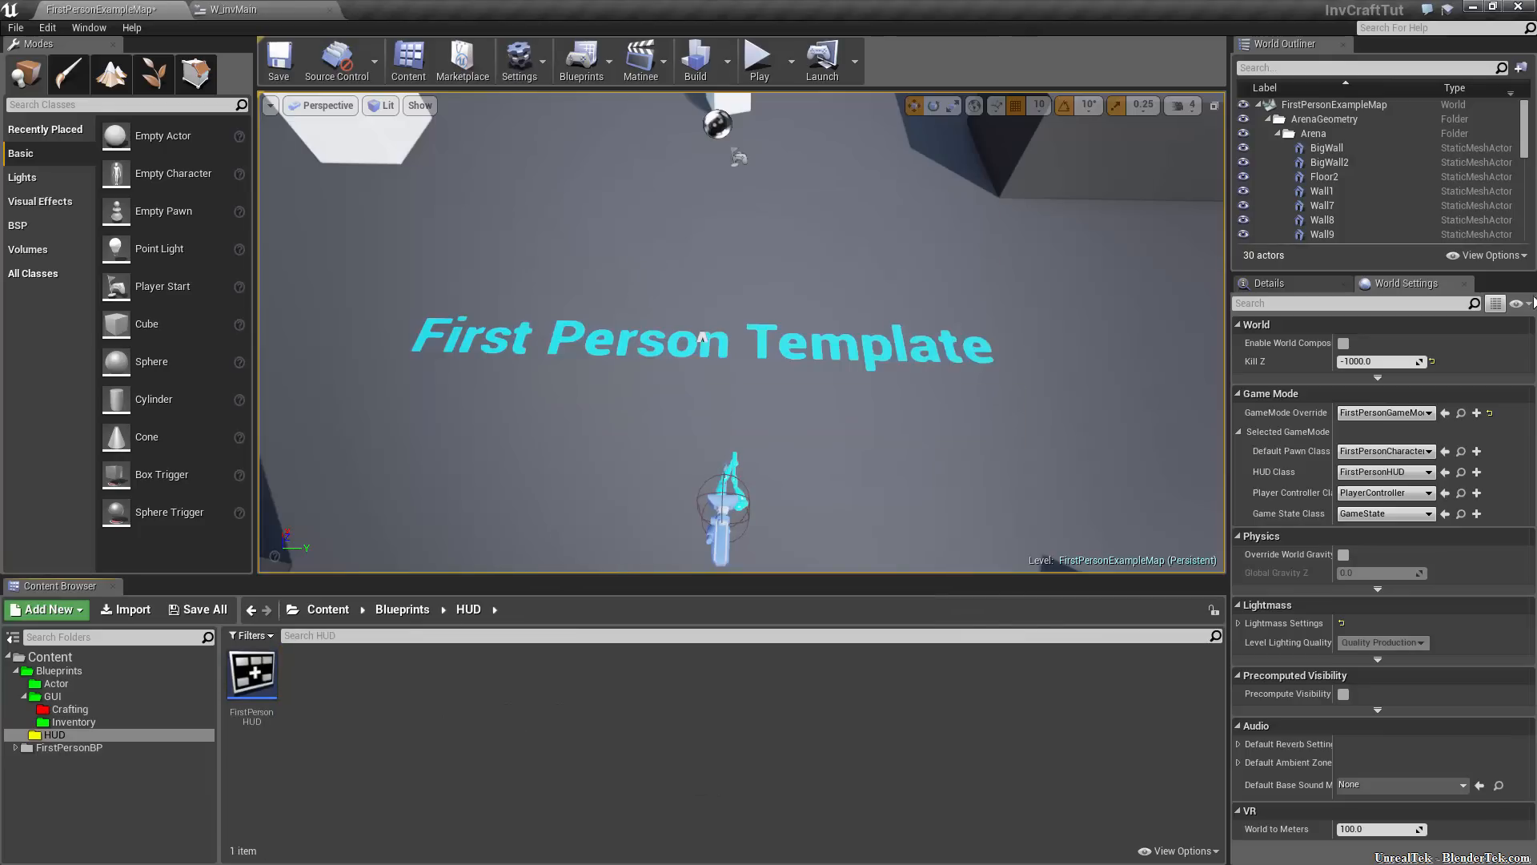
{"action": "left_click", "coordinate": [1464, 285]}
Open the FirstPersonHUD blueprint and add an Event Begin Play node above Event Receive Draw HUD in the event graph
{"action": "left_click", "coordinate": [252, 684]}
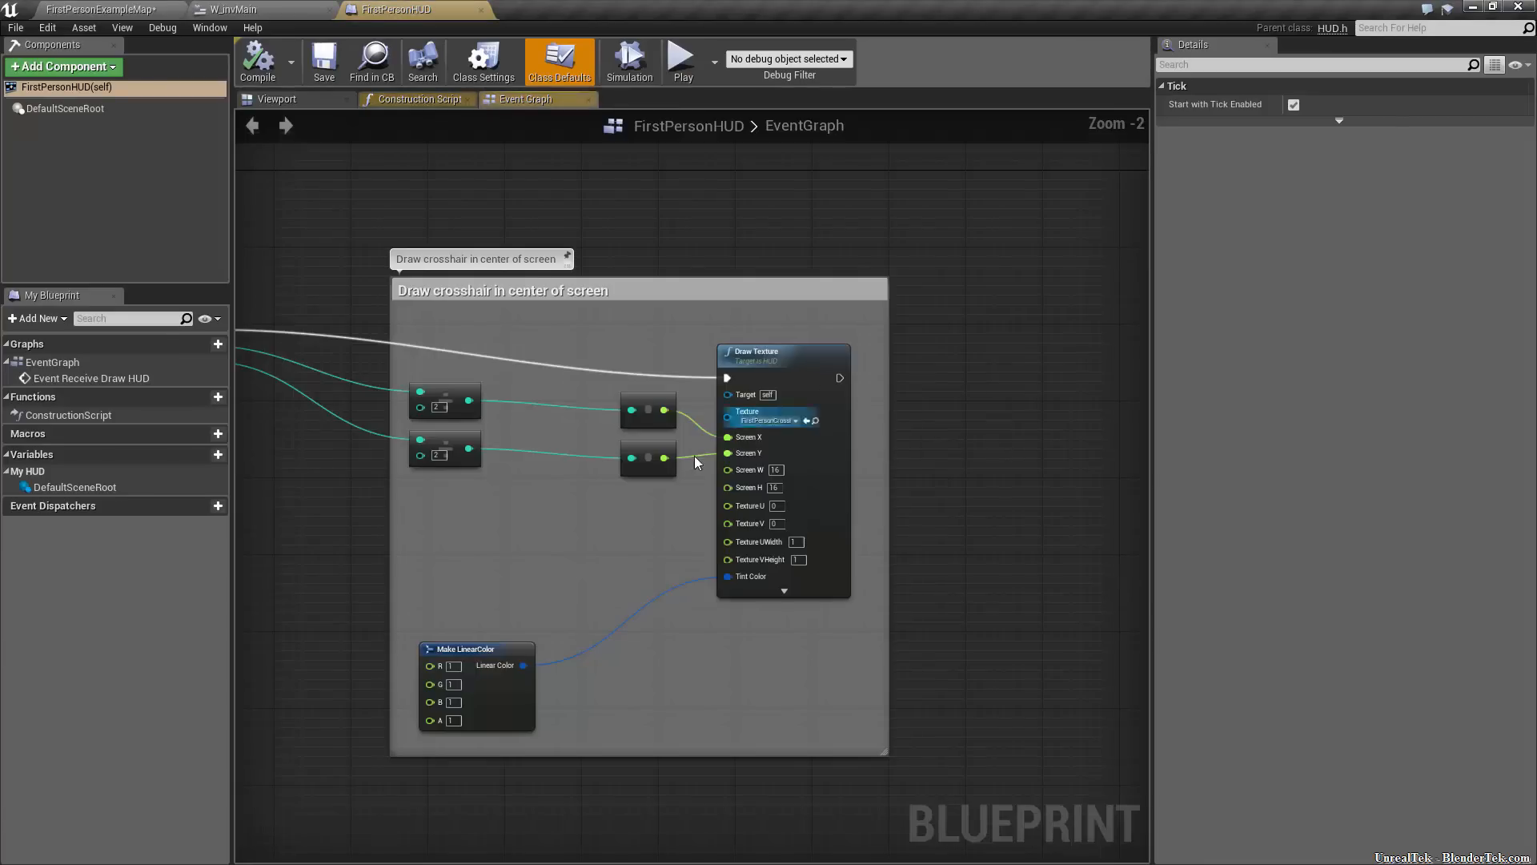
{"action": "scroll", "coordinate": [600, 507], "scroll_direction": "down", "scroll_amount": 5}
{"action": "scroll", "coordinate": [671, 231], "scroll_direction": "up", "scroll_amount": 4}
{"action": "right_click_drag", "start_coordinate": [840, 496], "coordinate": [641, 549]}
{"action": "right_click_drag", "start_coordinate": [542, 529], "coordinate": [647, 752]}
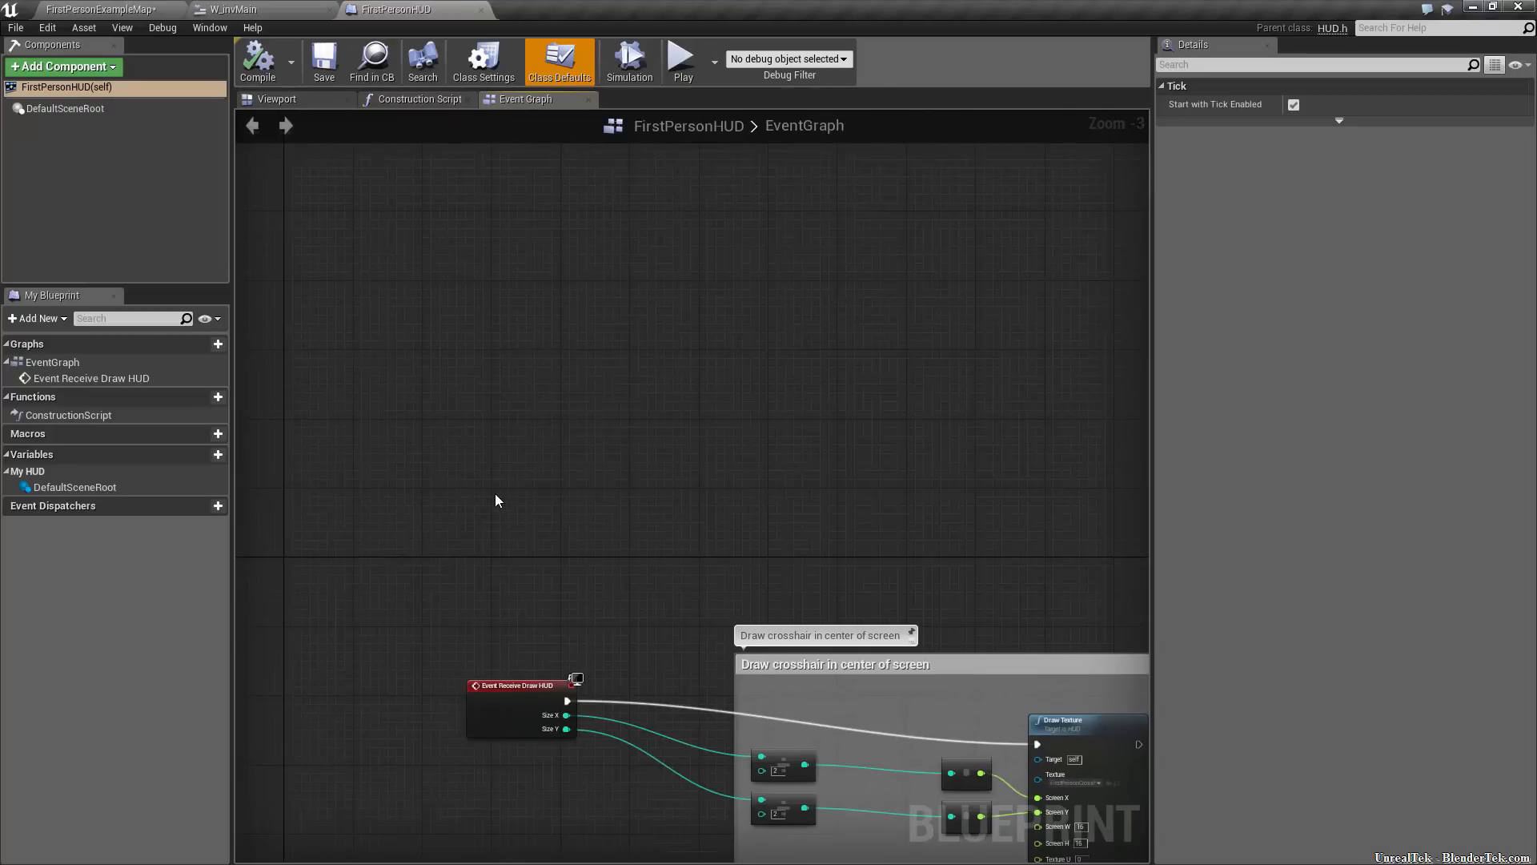
{"action": "left_click", "coordinate": [492, 441]}
{"action": "mouse_move", "coordinate": [527, 463]}
{"action": "left_mouse_down"}
{"action": "mouse_move", "coordinate": [499, 666]}
{"action": "mouse_move", "coordinate": [456, 373]}
{"action": "left_mouse_up"}
{"action": "left_click", "coordinate": [560, 483]}
Add a Create Widget node connected to Event Begin Play and set its class to W_invMain
{"action": "scroll", "coordinate": [561, 480], "scroll_direction": "up", "scroll_amount": 3}
{"action": "right_click_drag", "start_coordinate": [542, 422], "coordinate": [542, 645]}
{"action": "left_click_drag", "start_coordinate": [520, 636], "coordinate": [618, 637]}
{"action": "type", "text": "creat"}
{"action": "left_click", "coordinate": [678, 658]}
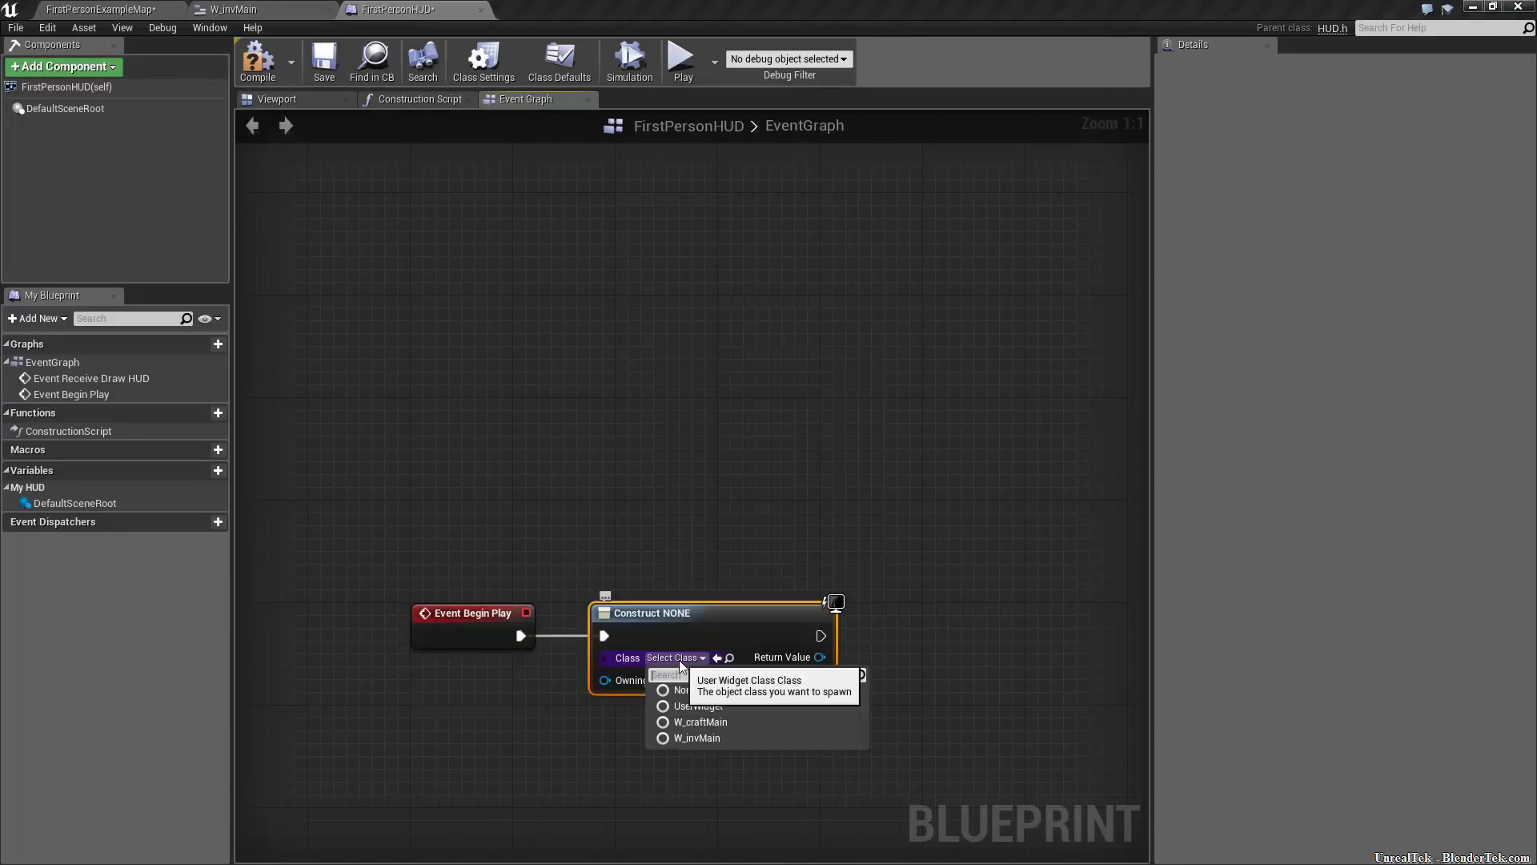
{"action": "left_click", "coordinate": [730, 726]}
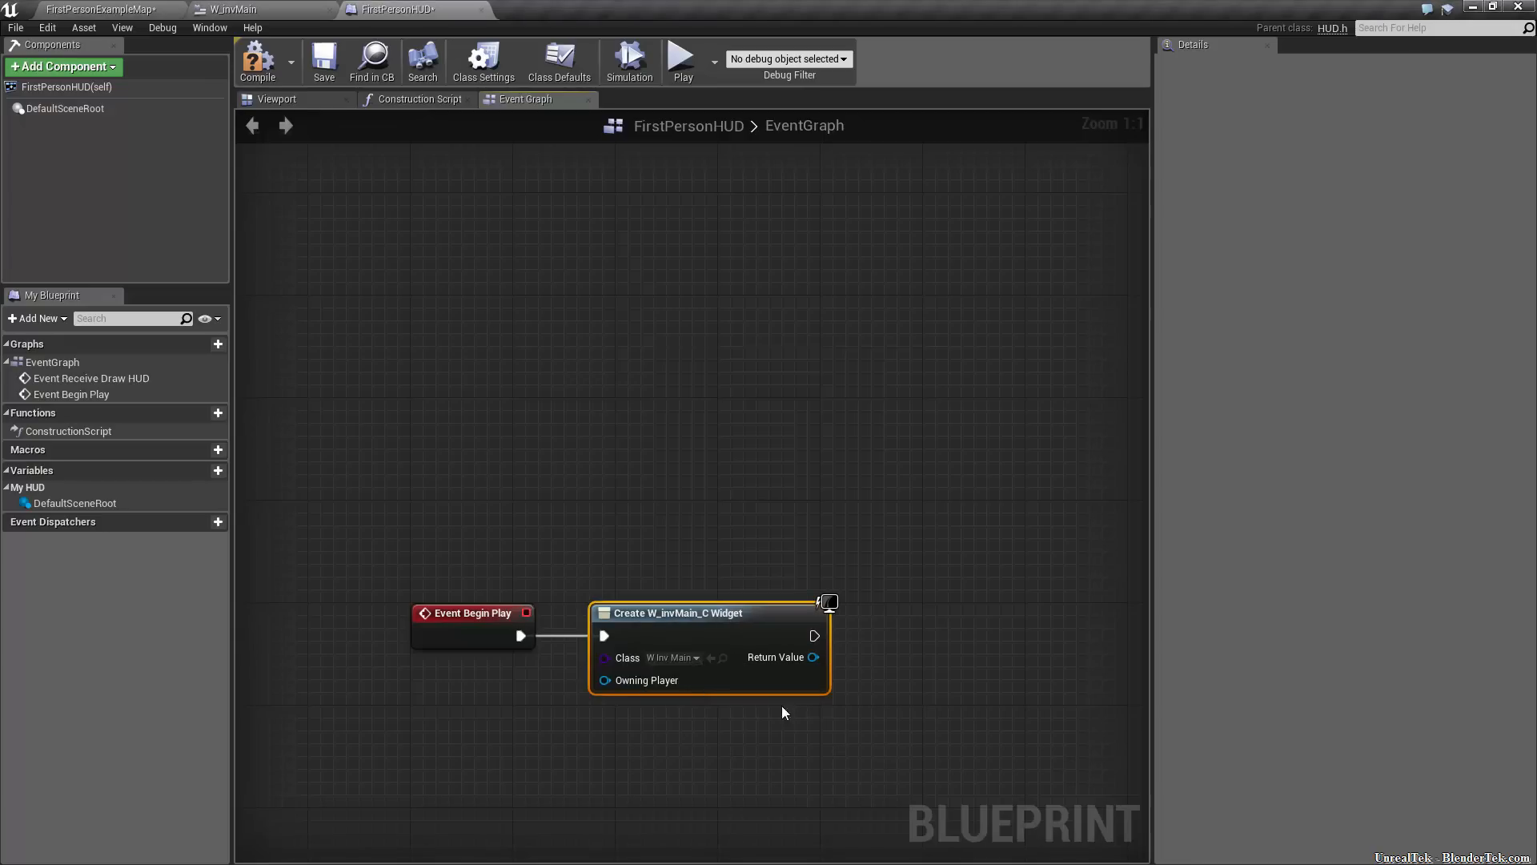
Feed the Create Widget node's Owning Player from a Get Owning Player Controller node placed below Event Begin Play
{"action": "right_click_drag", "start_coordinate": [755, 745], "coordinate": [731, 601]}
{"action": "left_click_drag", "start_coordinate": [583, 542], "coordinate": [431, 586]}
{"action": "type", "text": "get player"}
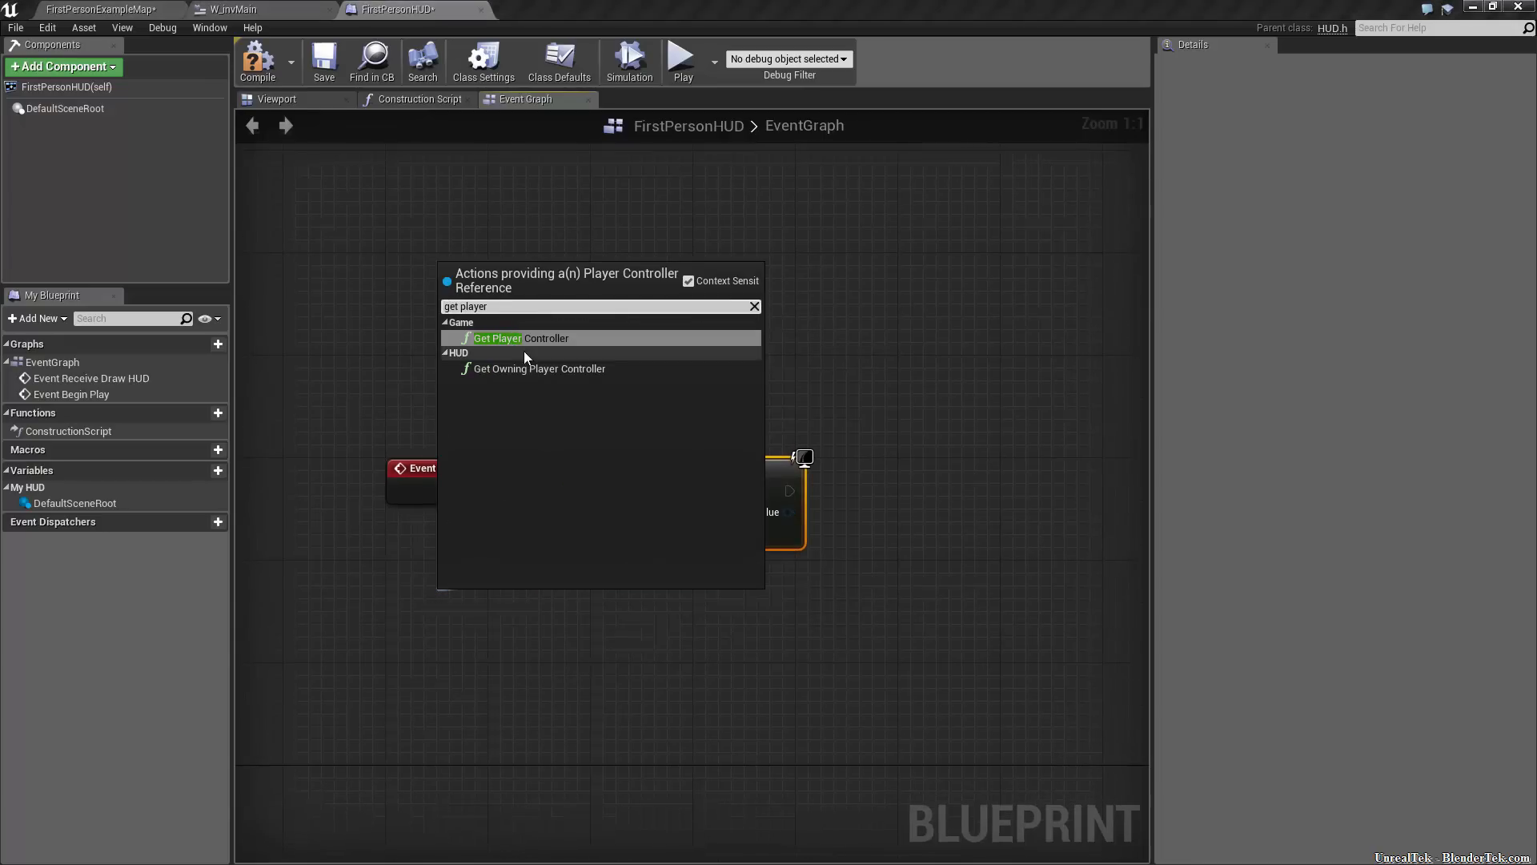
{"action": "left_click", "coordinate": [527, 367]}
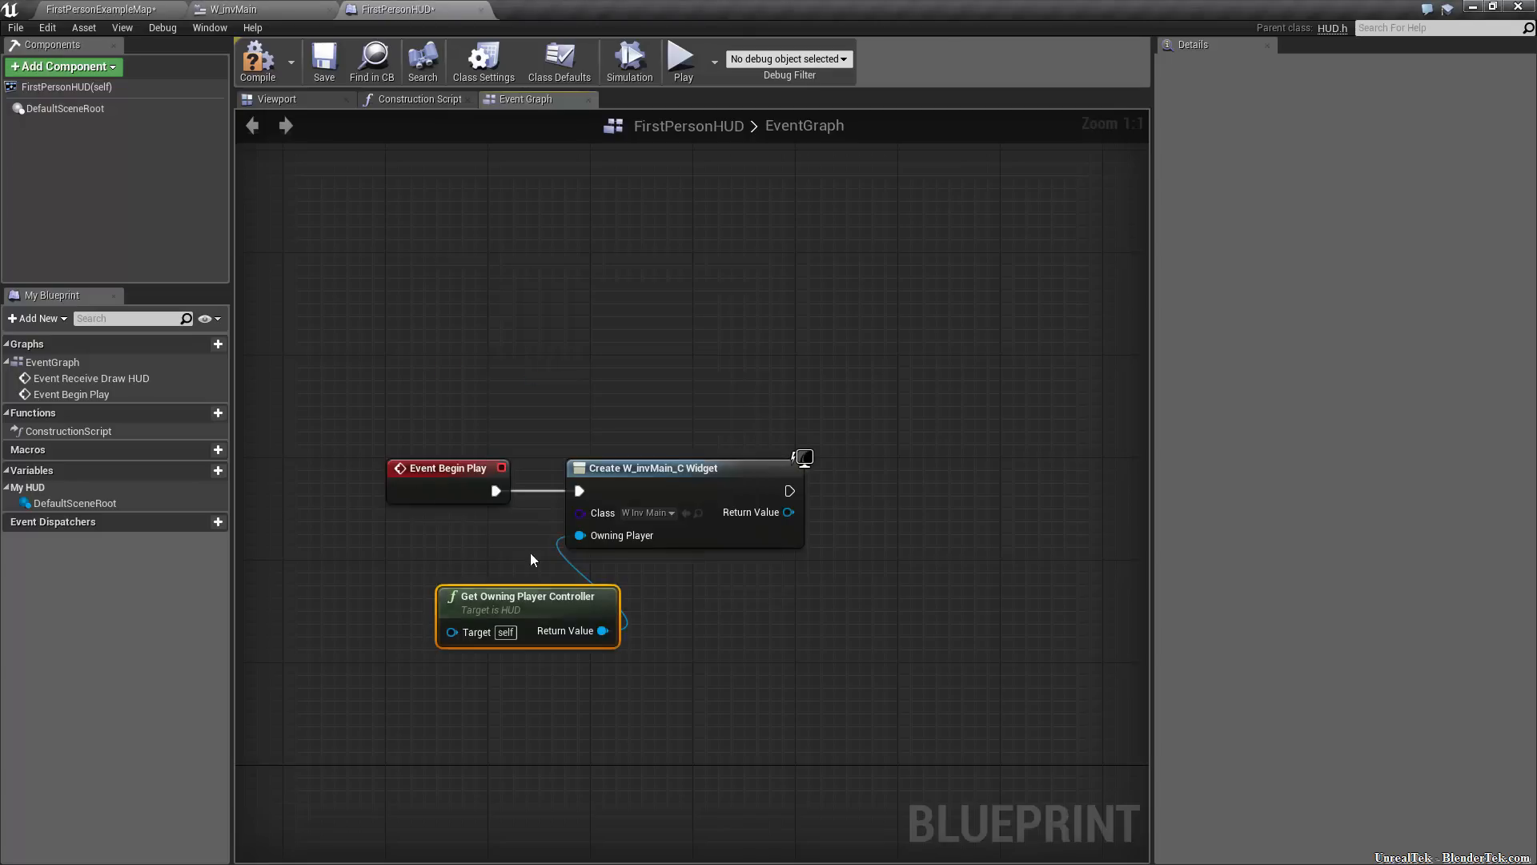
{"action": "left_click_drag", "start_coordinate": [565, 601], "coordinate": [485, 588]}
{"action": "right_click_drag", "start_coordinate": [485, 588], "coordinate": [253, 688]}
{"action": "right_click_drag", "start_coordinate": [625, 731], "coordinate": [956, 612]}
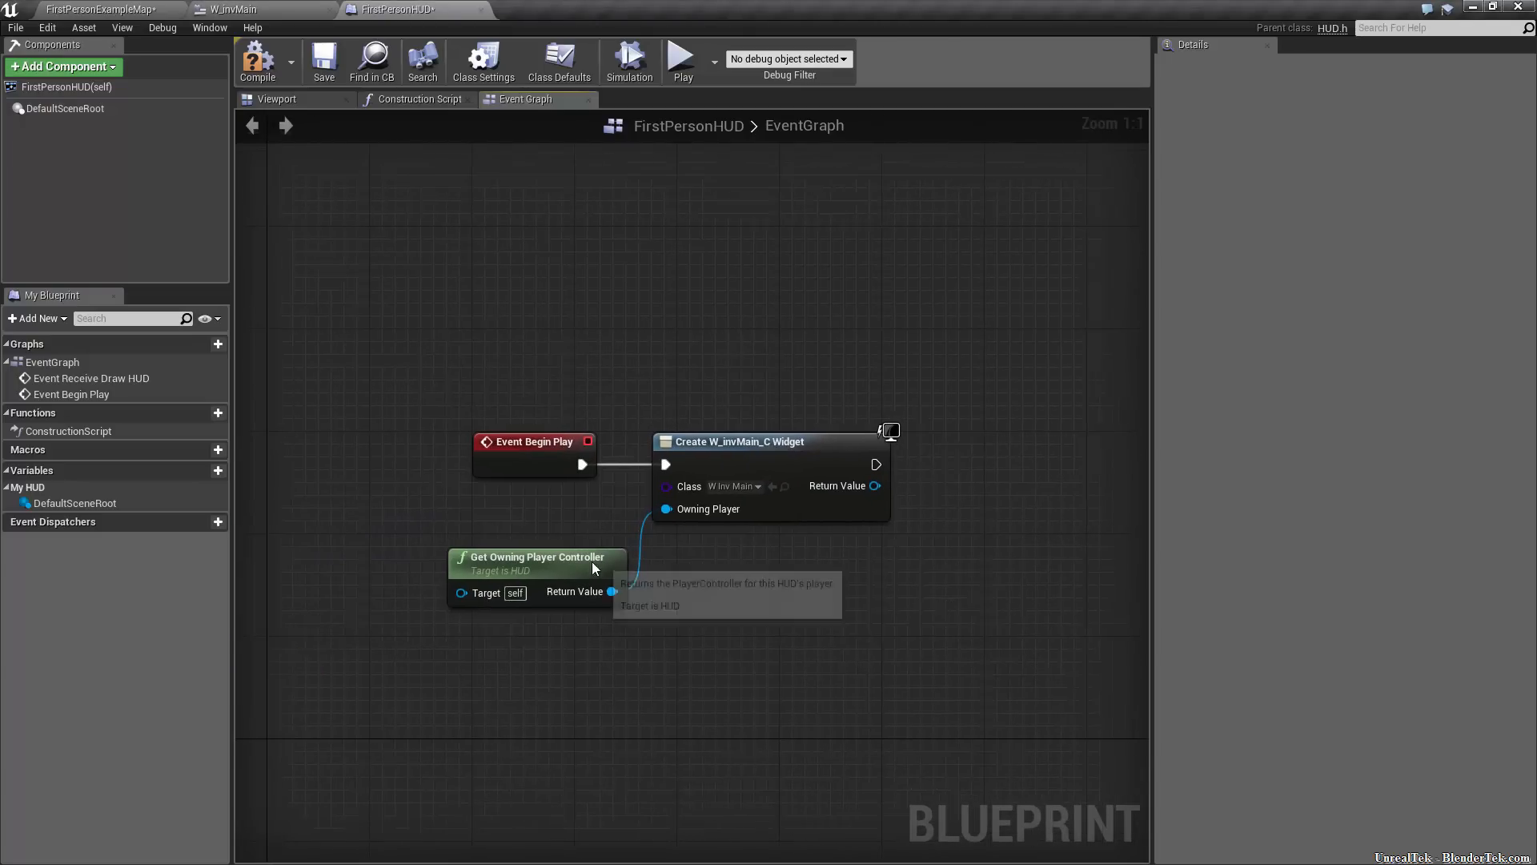
Add an Add to Viewport node fed from the Create Widget node's Return Value
{"action": "right_click_drag", "start_coordinate": [910, 556], "coordinate": [556, 621]}
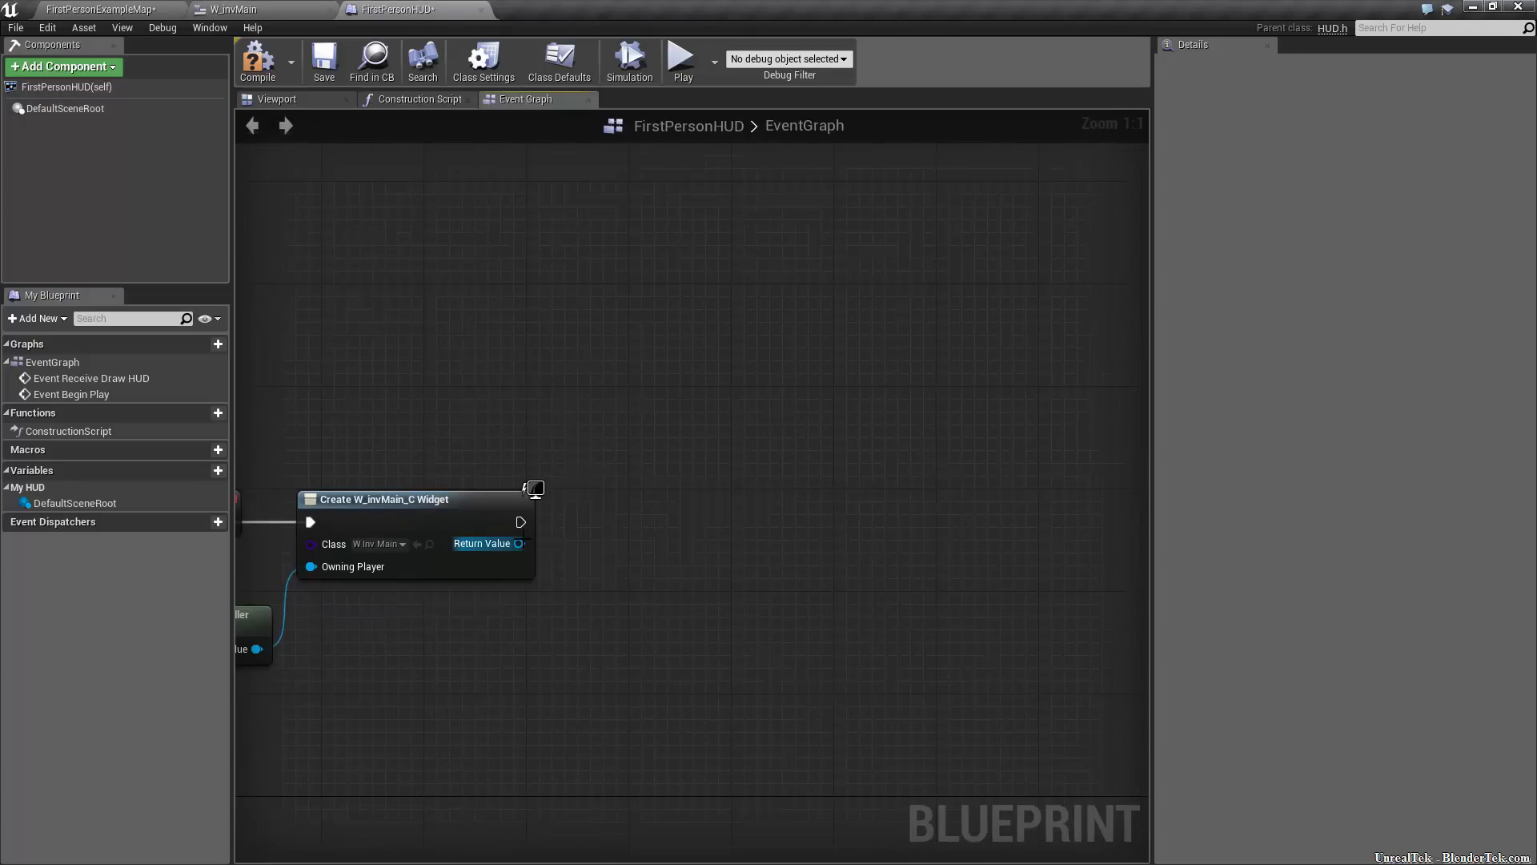
{"action": "left_click_drag", "start_coordinate": [519, 543], "coordinate": [608, 517]}
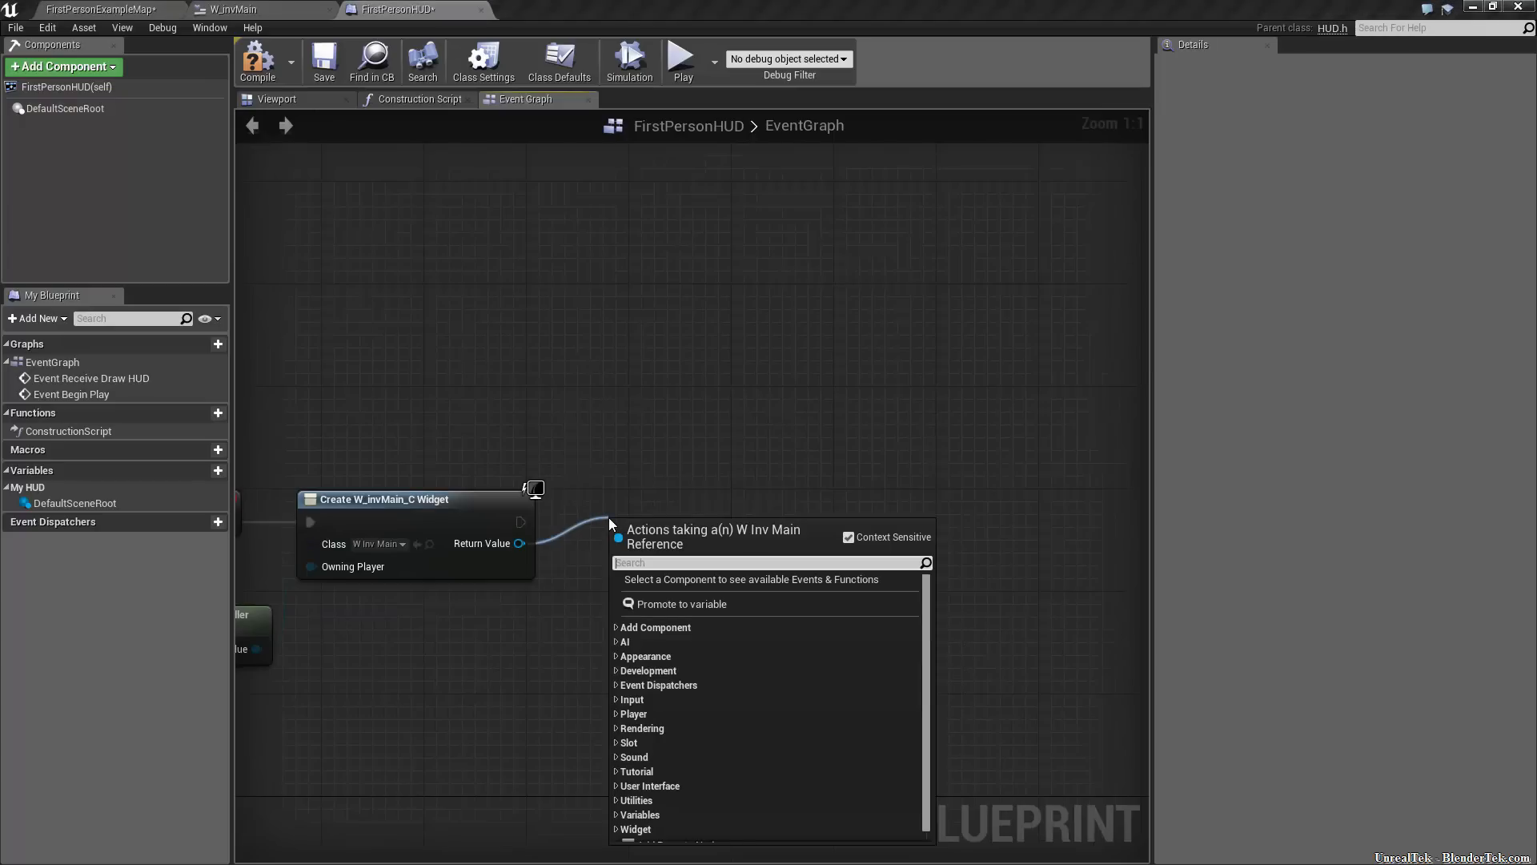
{"action": "type", "text": "add"}
{"action": "type", "text": "iewp"}
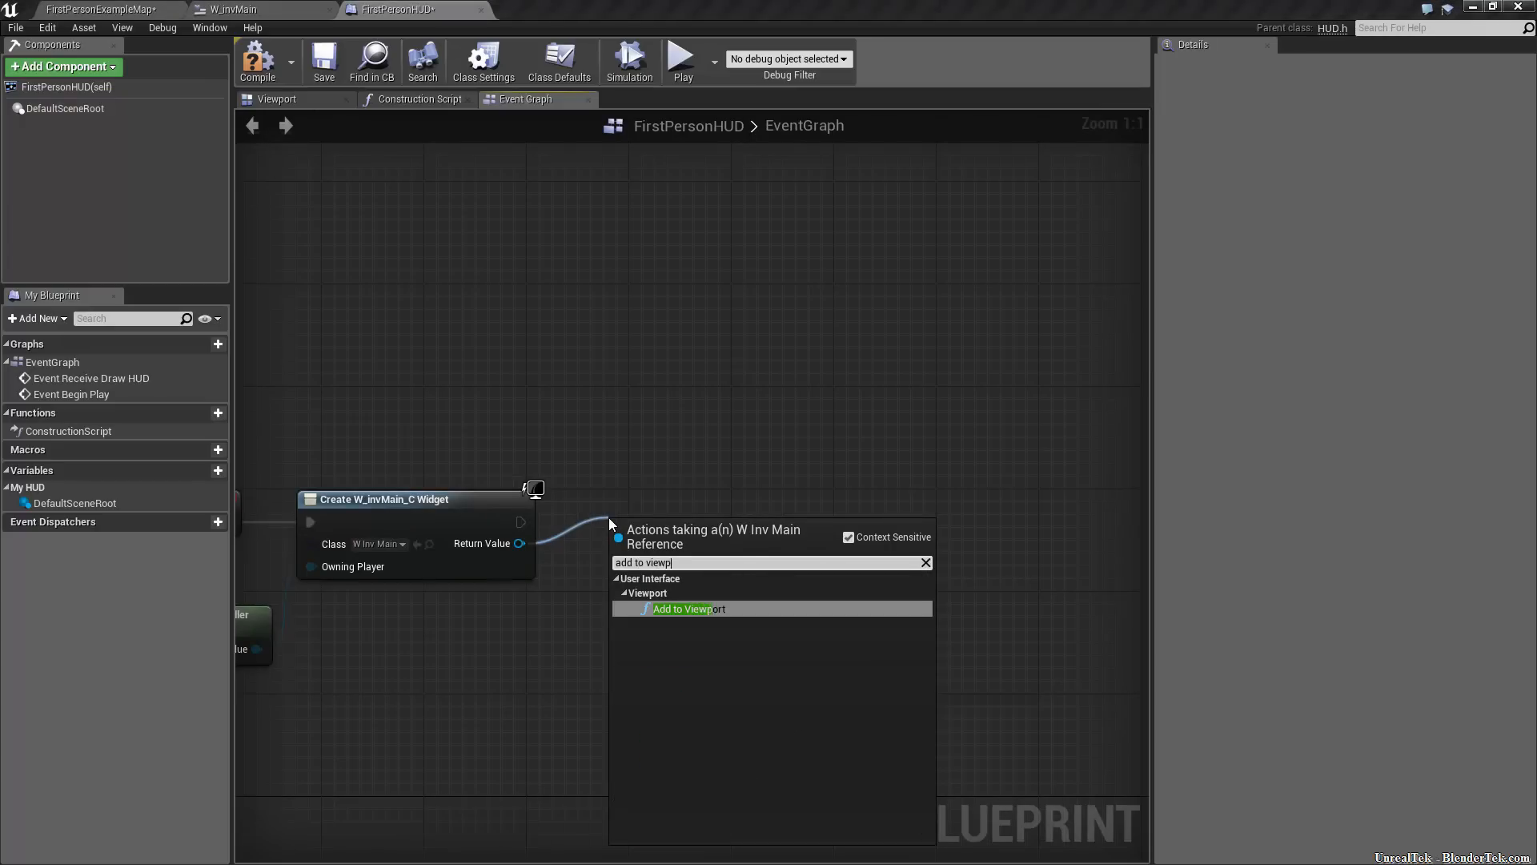
{"action": "key", "text": "Return"}
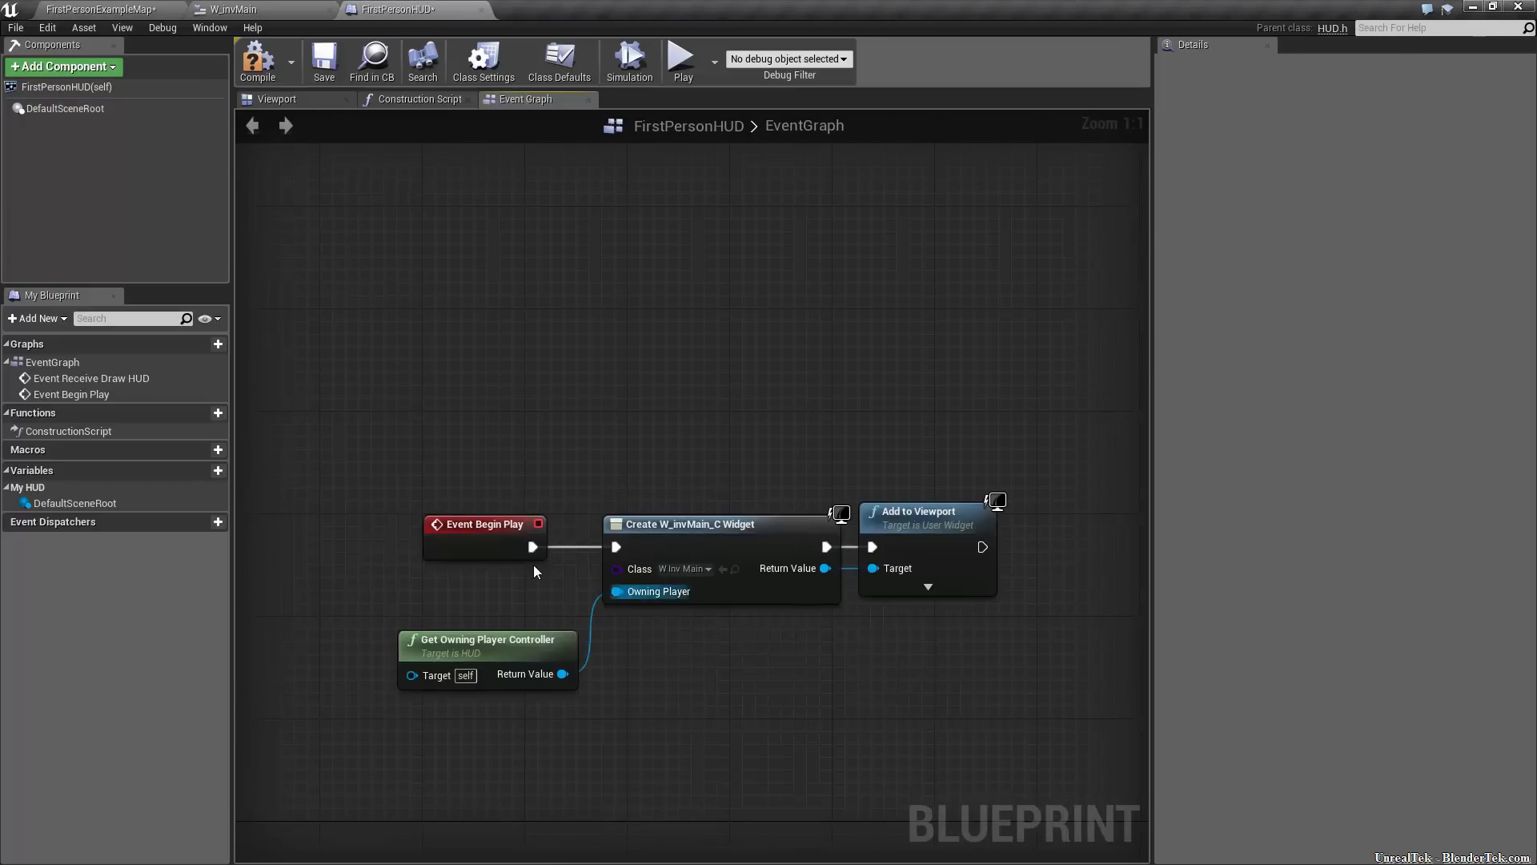
Comment the three main nodes "When the game starts...", "Create the inventory widget" and "Add to the screen", and compile and save the blueprint
{"action": "left_click", "coordinate": [466, 550]}
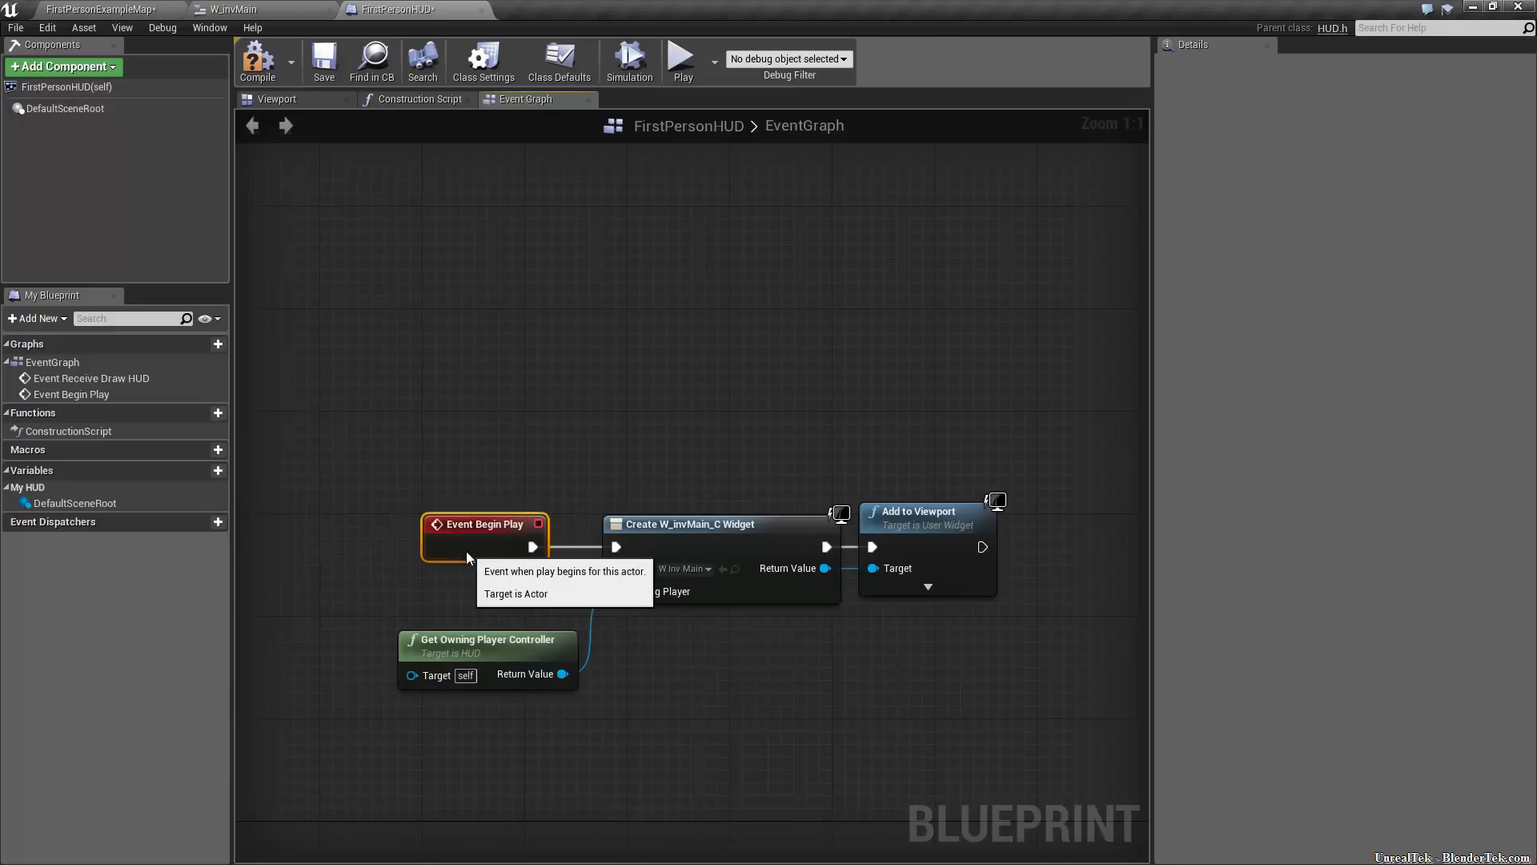
{"action": "left_click", "coordinate": [463, 513]}
{"action": "type", "text": "When the game starts..."}
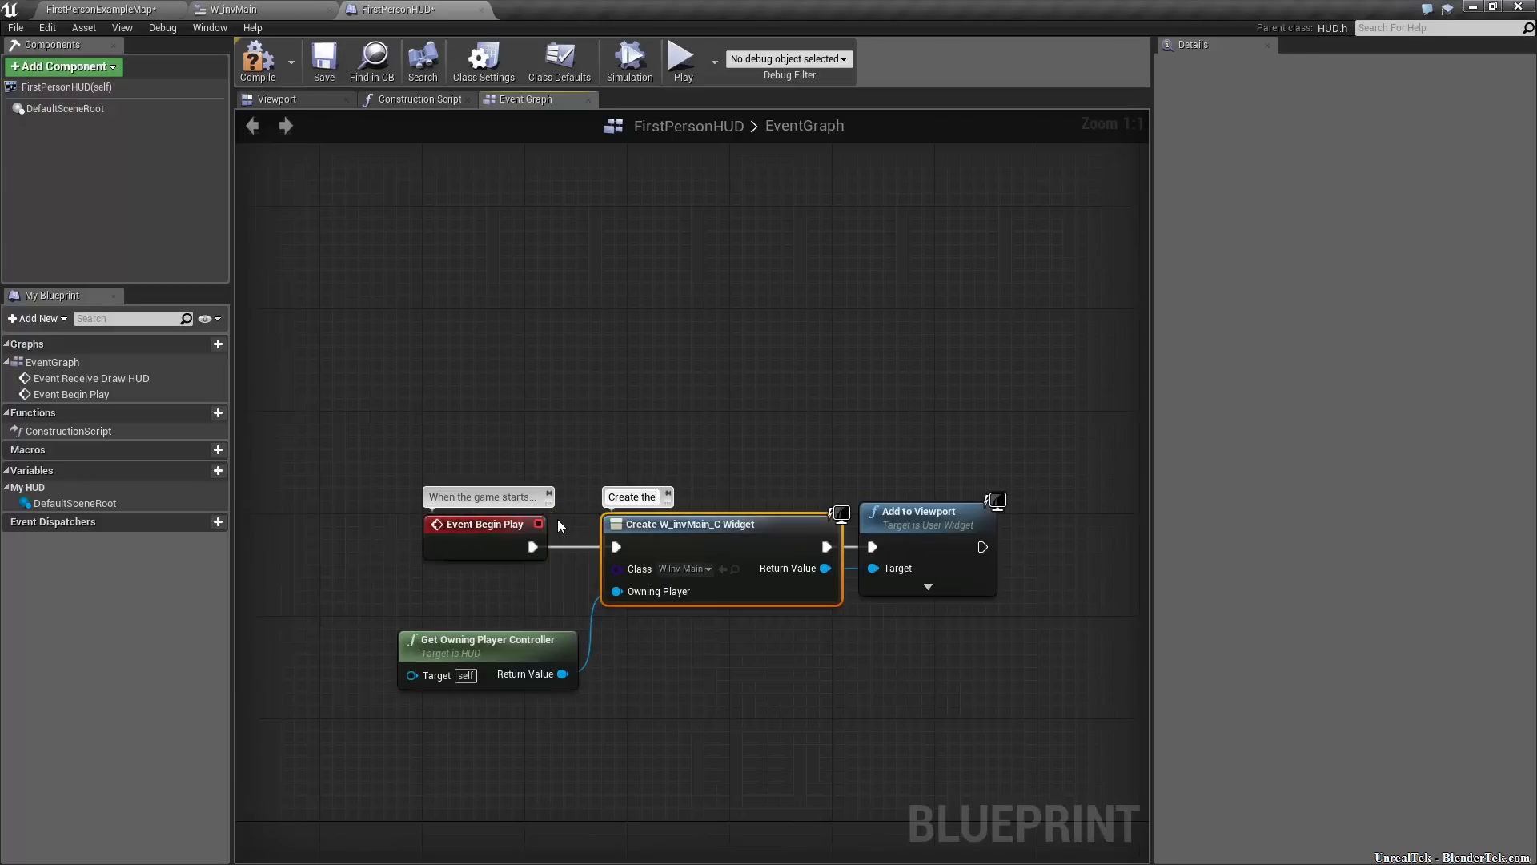
{"action": "type", "text": "inventory wie"}
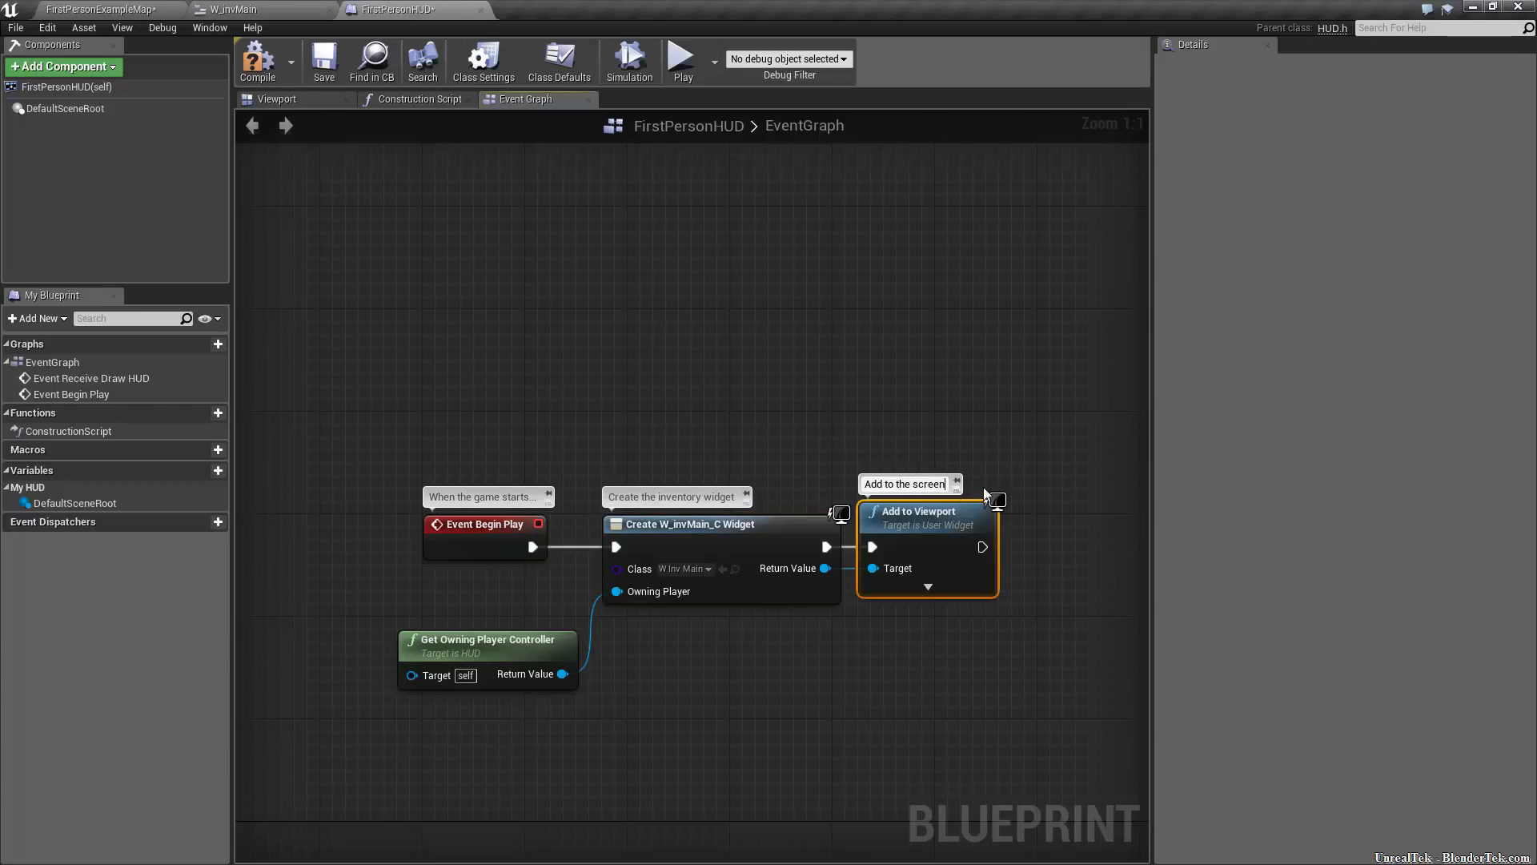
{"action": "left_click", "coordinate": [983, 487]}
{"action": "left_click", "coordinate": [258, 63]}
{"action": "left_click", "coordinate": [319, 62]}
Play the FirstPersonExampleMap level in full screen to check the inventory widget, and stop the session
{"action": "left_click", "coordinate": [147, 10]}
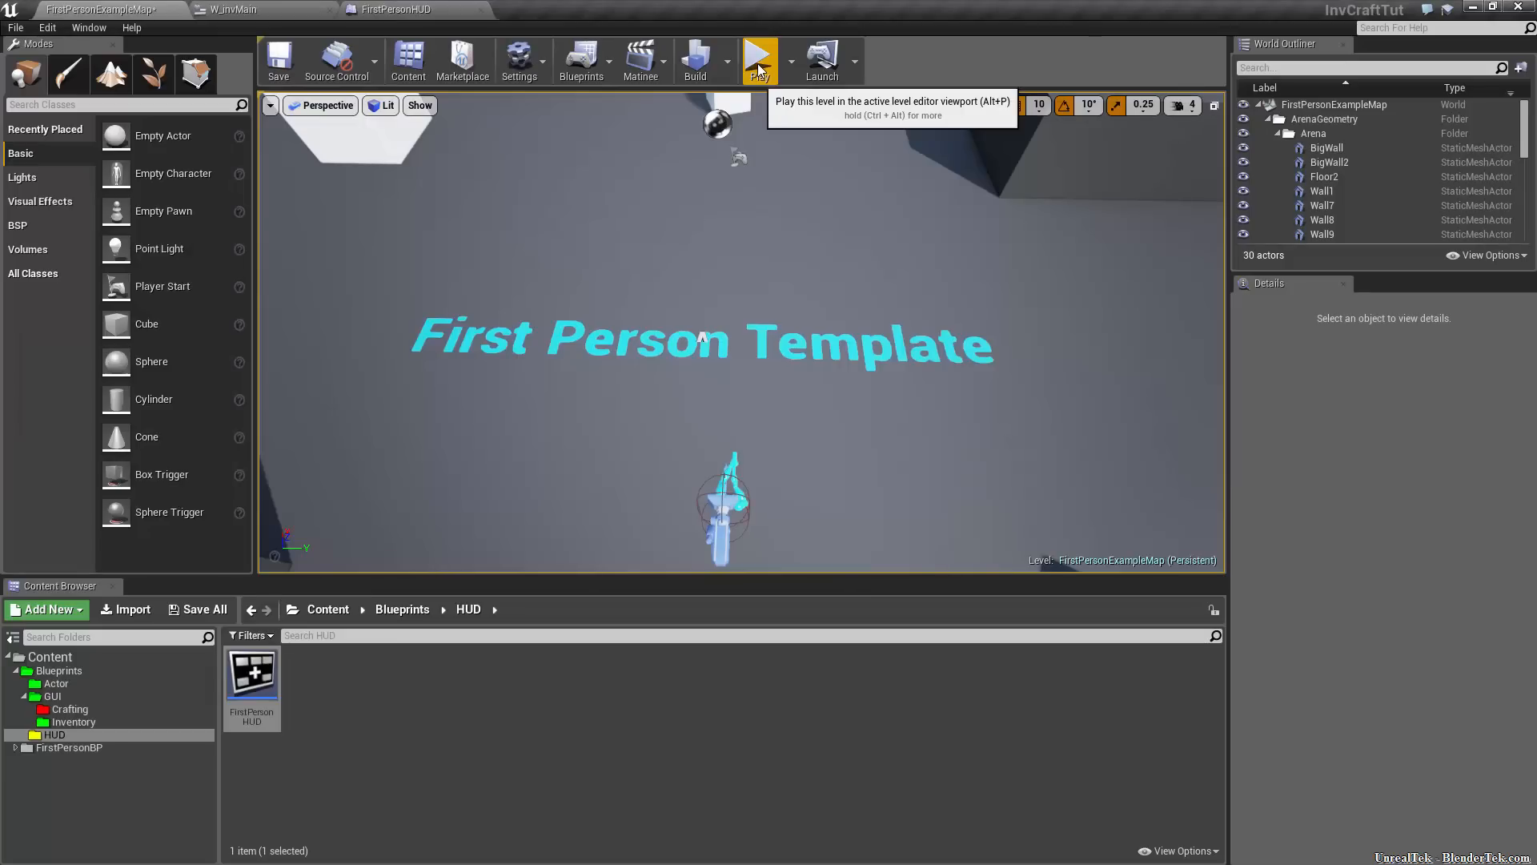
{"action": "left_click", "coordinate": [758, 70]}
{"action": "key", "text": "F11"}
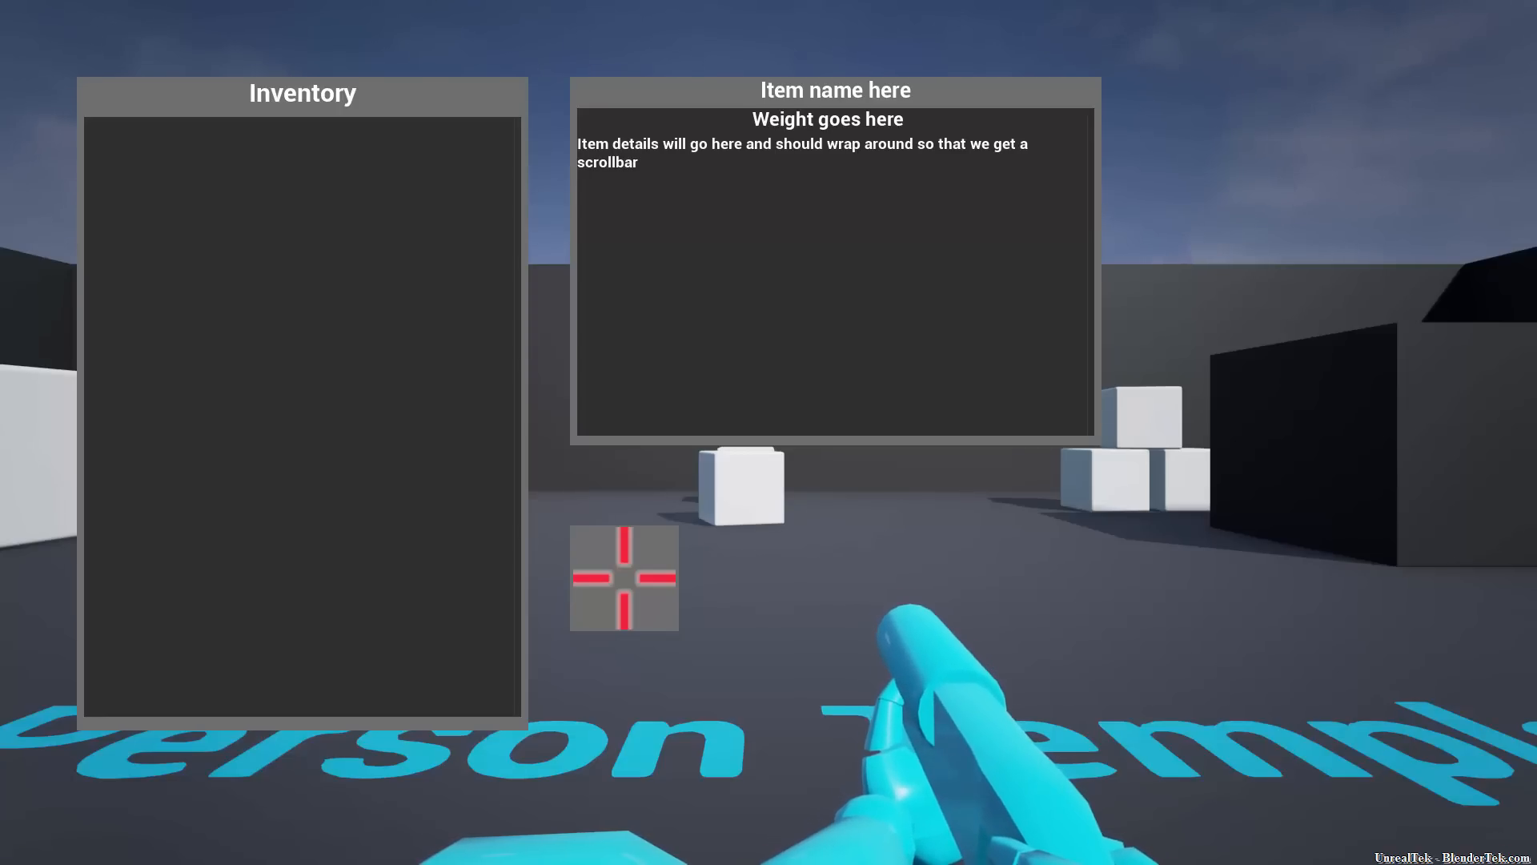
{"action": "key", "text": "F11"}
{"action": "key", "text": "Escape"}
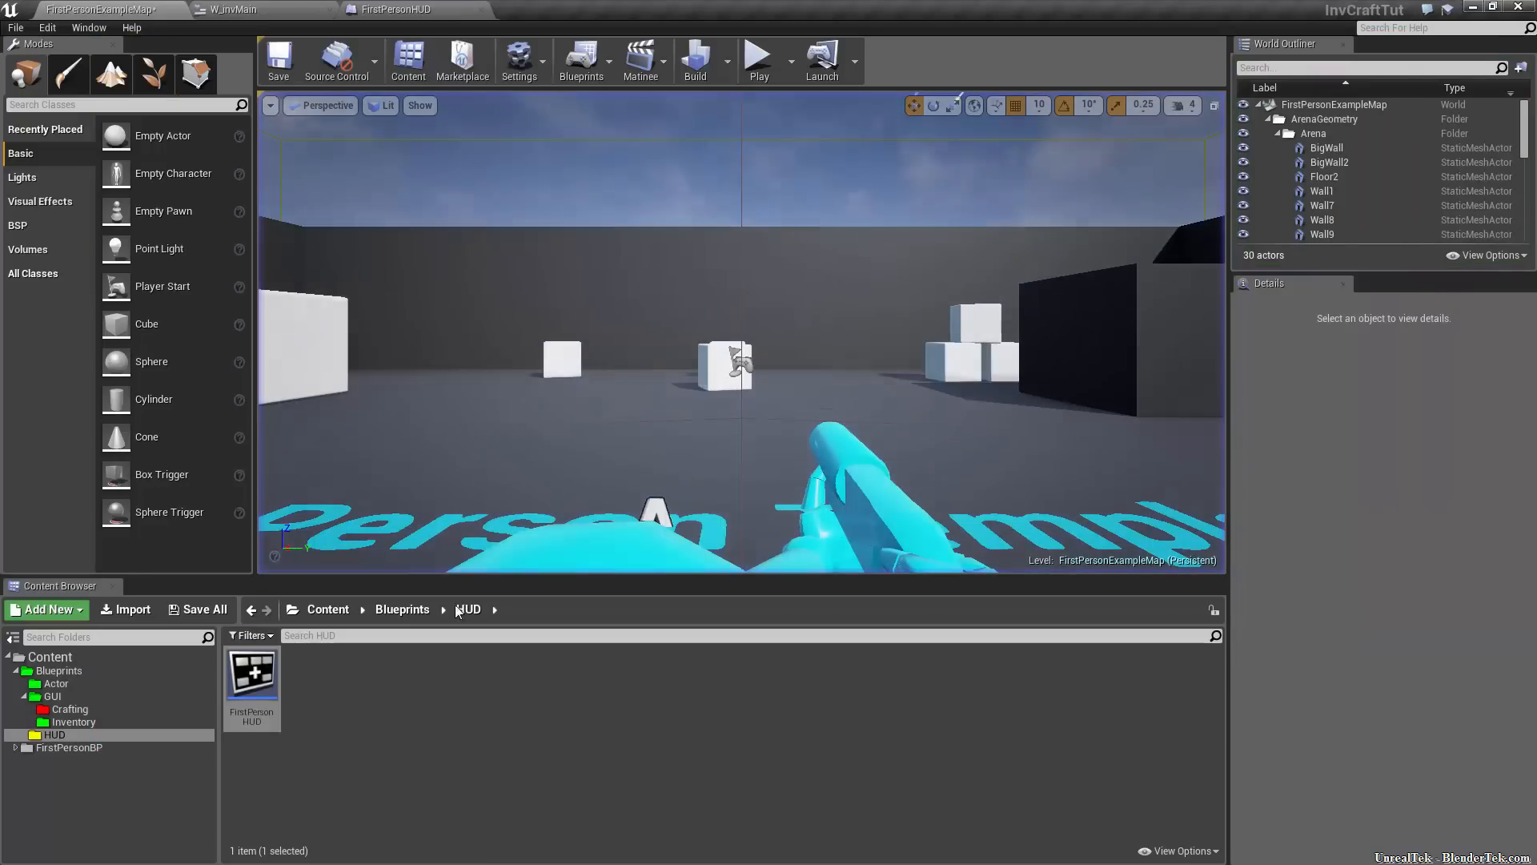
Disconnect Event Begin Play from the Create Widget node in FirstPersonHUD and compile the blueprint
{"action": "double_click", "coordinate": [256, 689]}
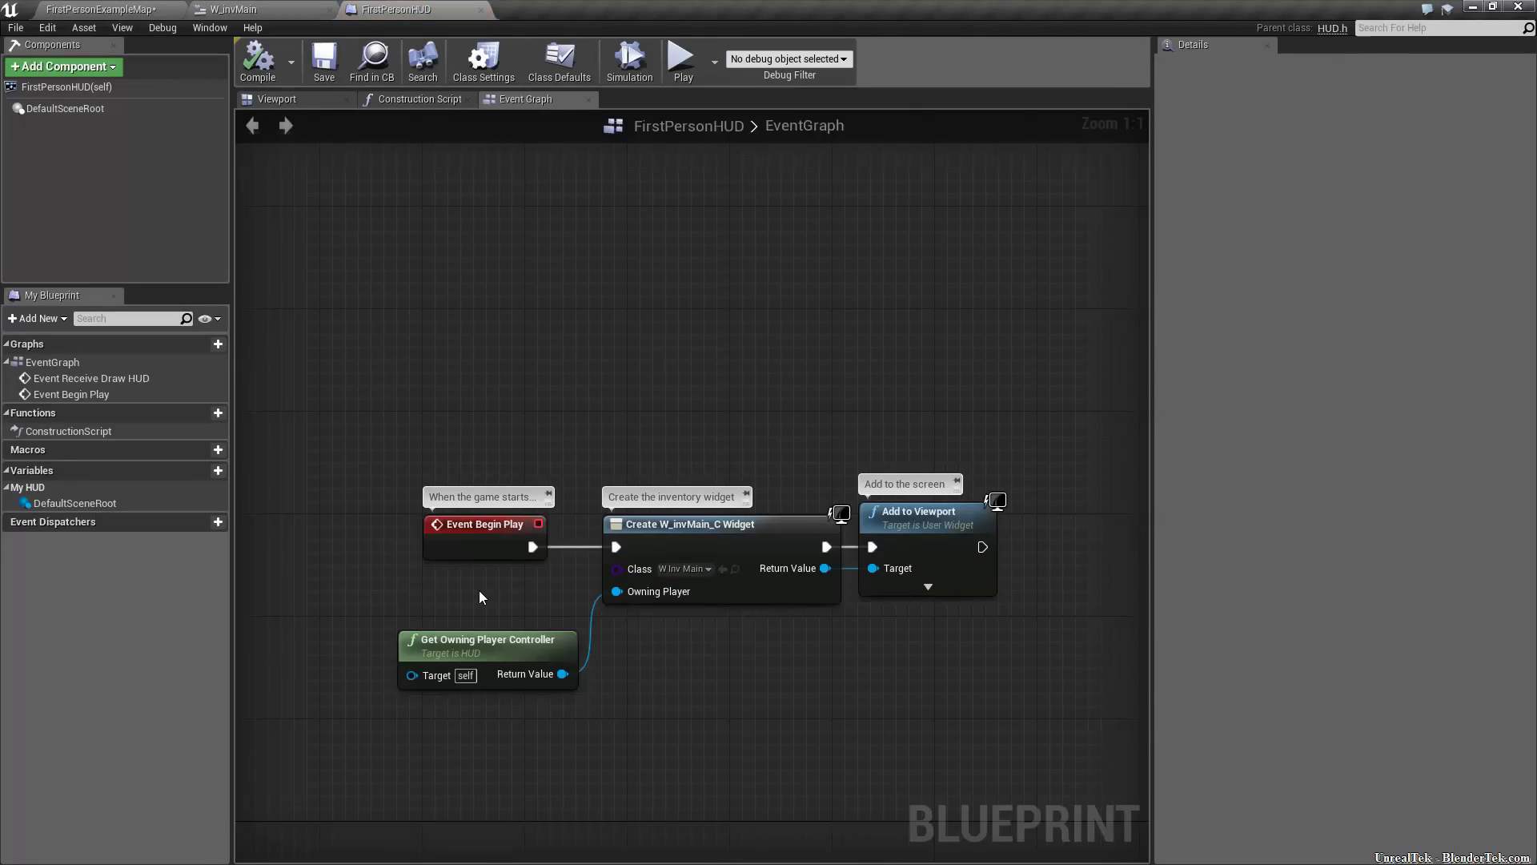
{"action": "left_click", "coordinate": [543, 547], "text": "alt"}
{"action": "left_click", "coordinate": [245, 77]}
Open the FirstPersonCharacter blueprint from the Blueprints folder and enclose all its event graph nodes in a black comment box titled "Stock input nodes"
{"action": "left_click", "coordinate": [144, 9]}
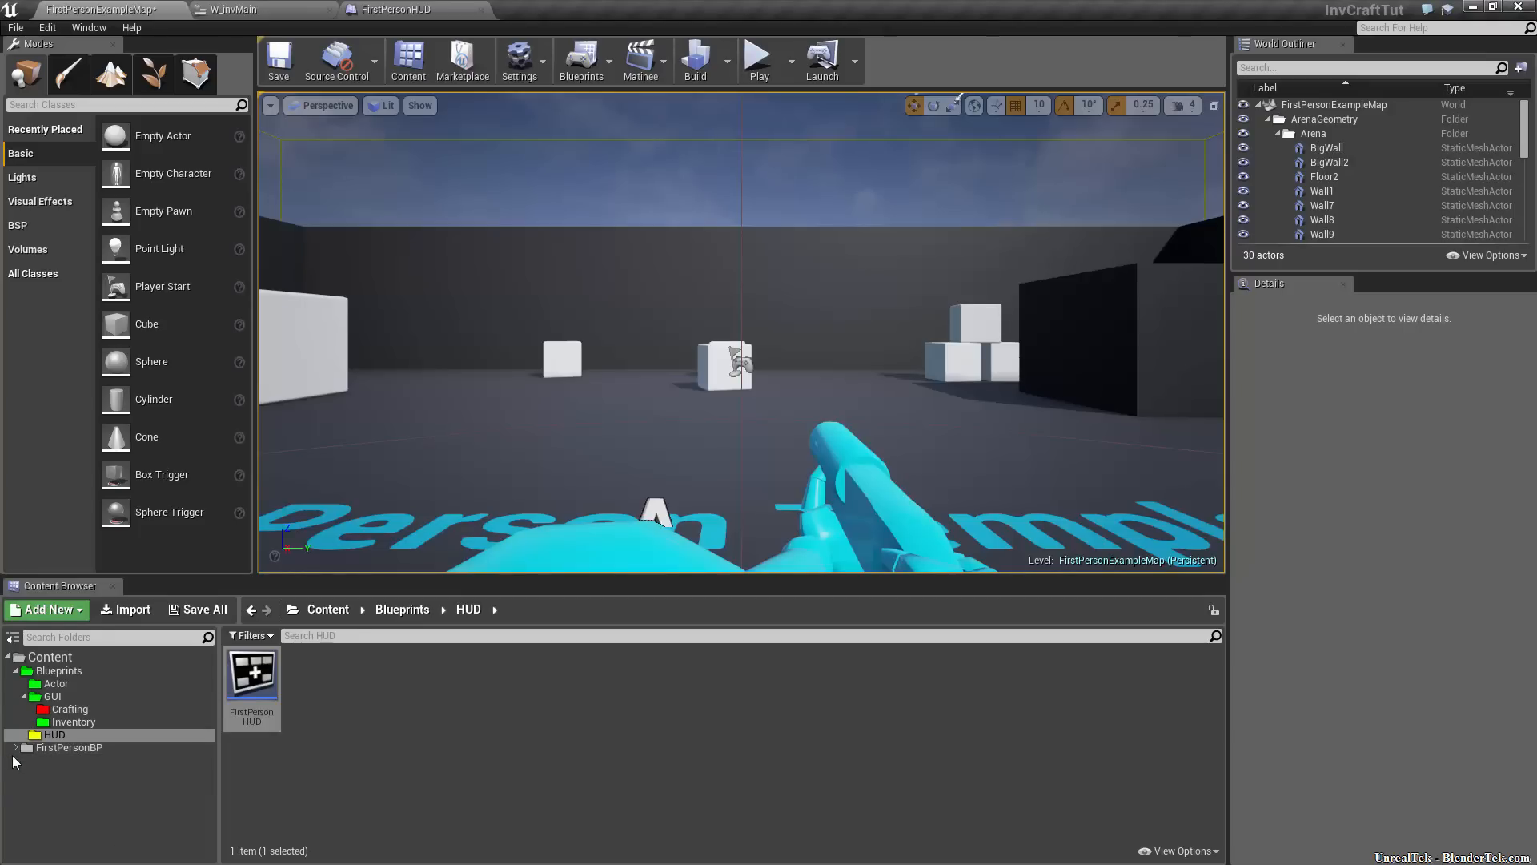
{"action": "left_click", "coordinate": [59, 670]}
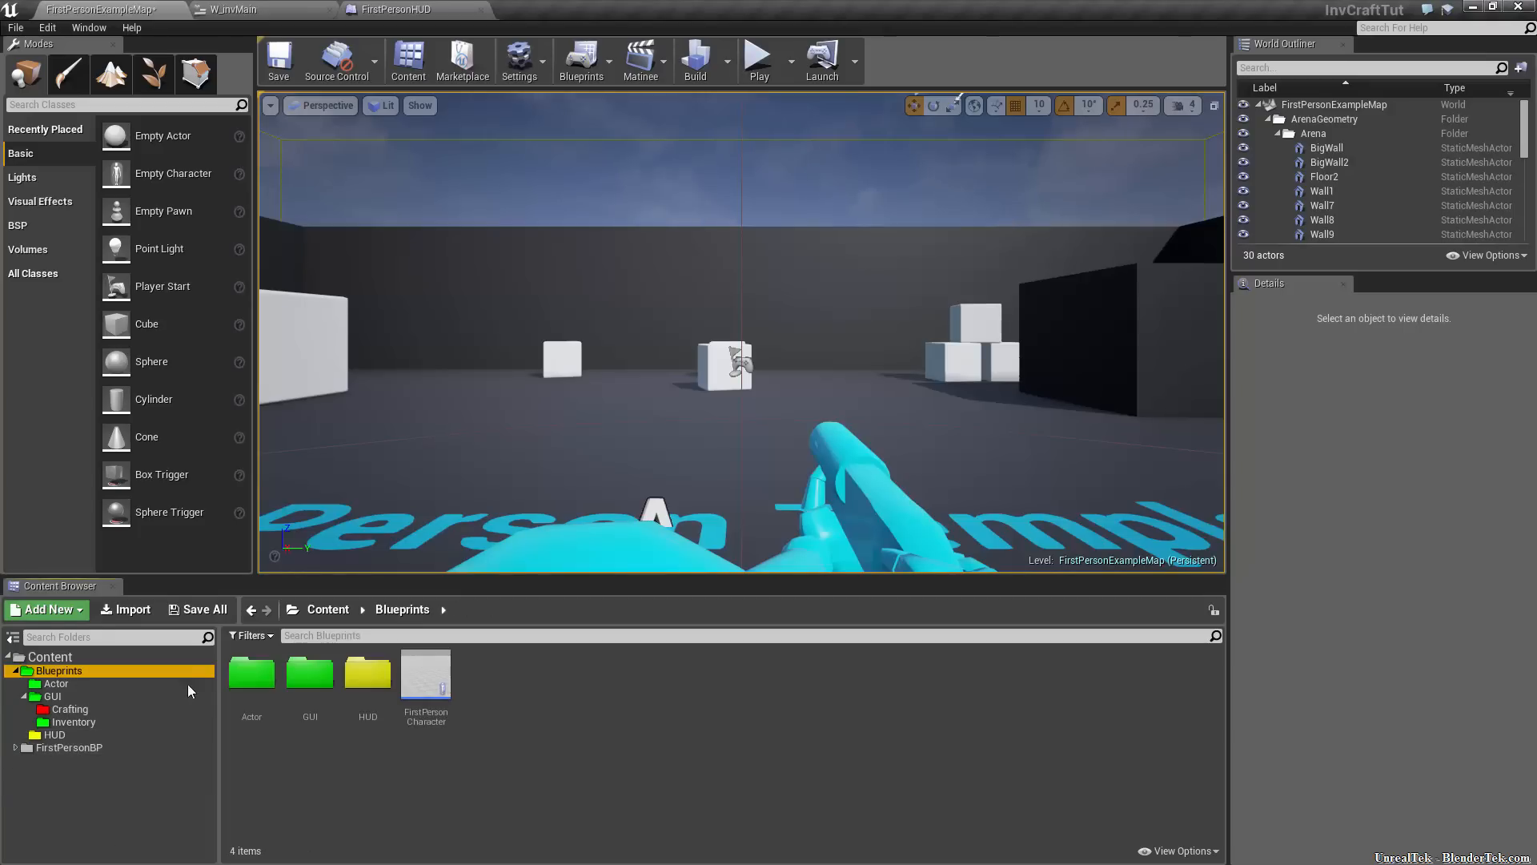
{"action": "double_click", "coordinate": [443, 689]}
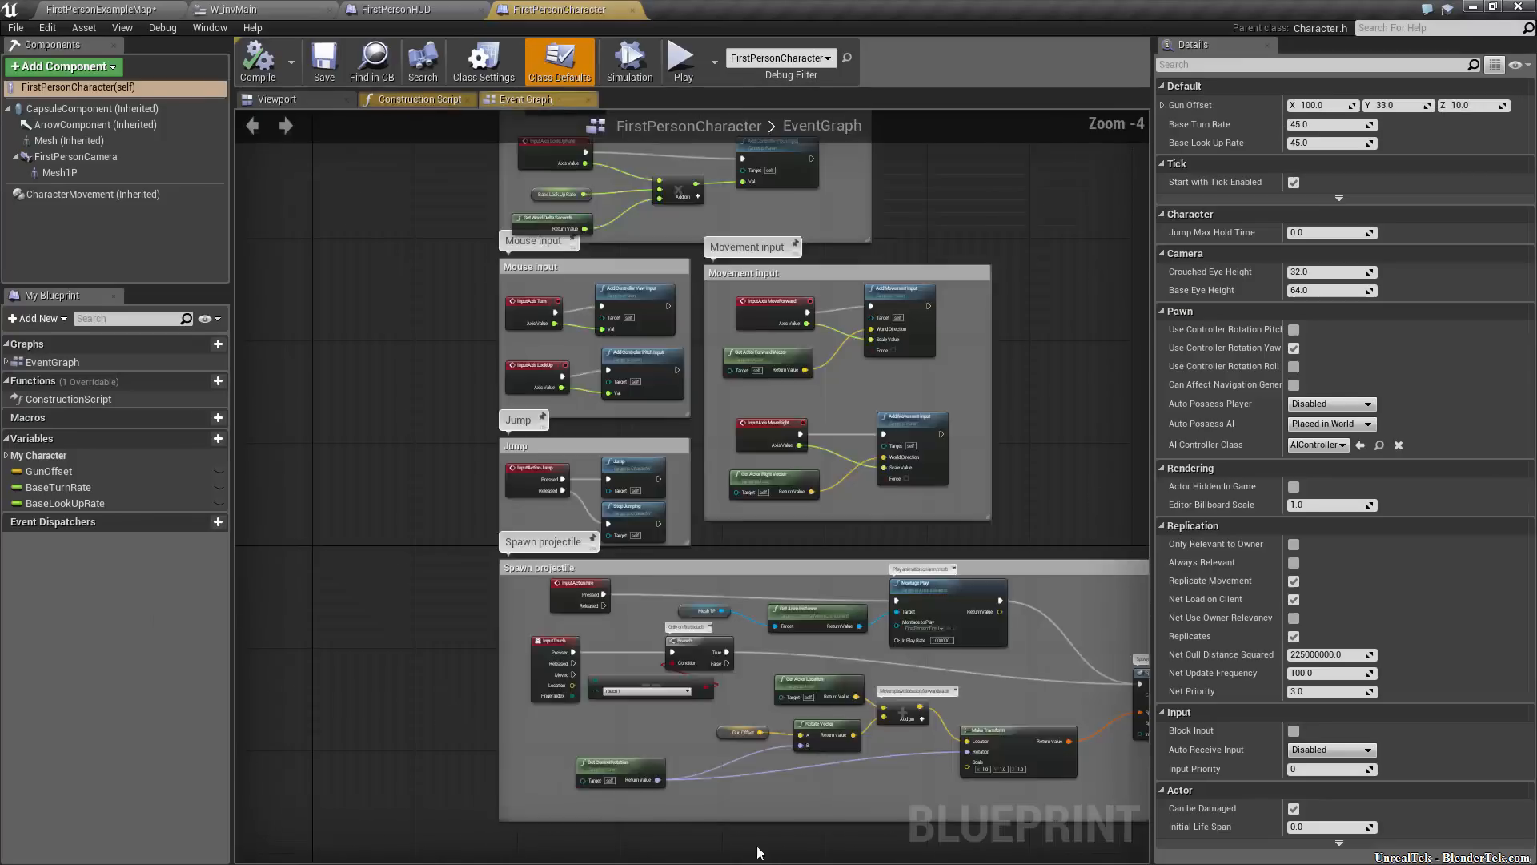
{"action": "left_click_drag", "start_coordinate": [1040, 329], "coordinate": [500, 786]}
{"action": "key", "text": "c"}
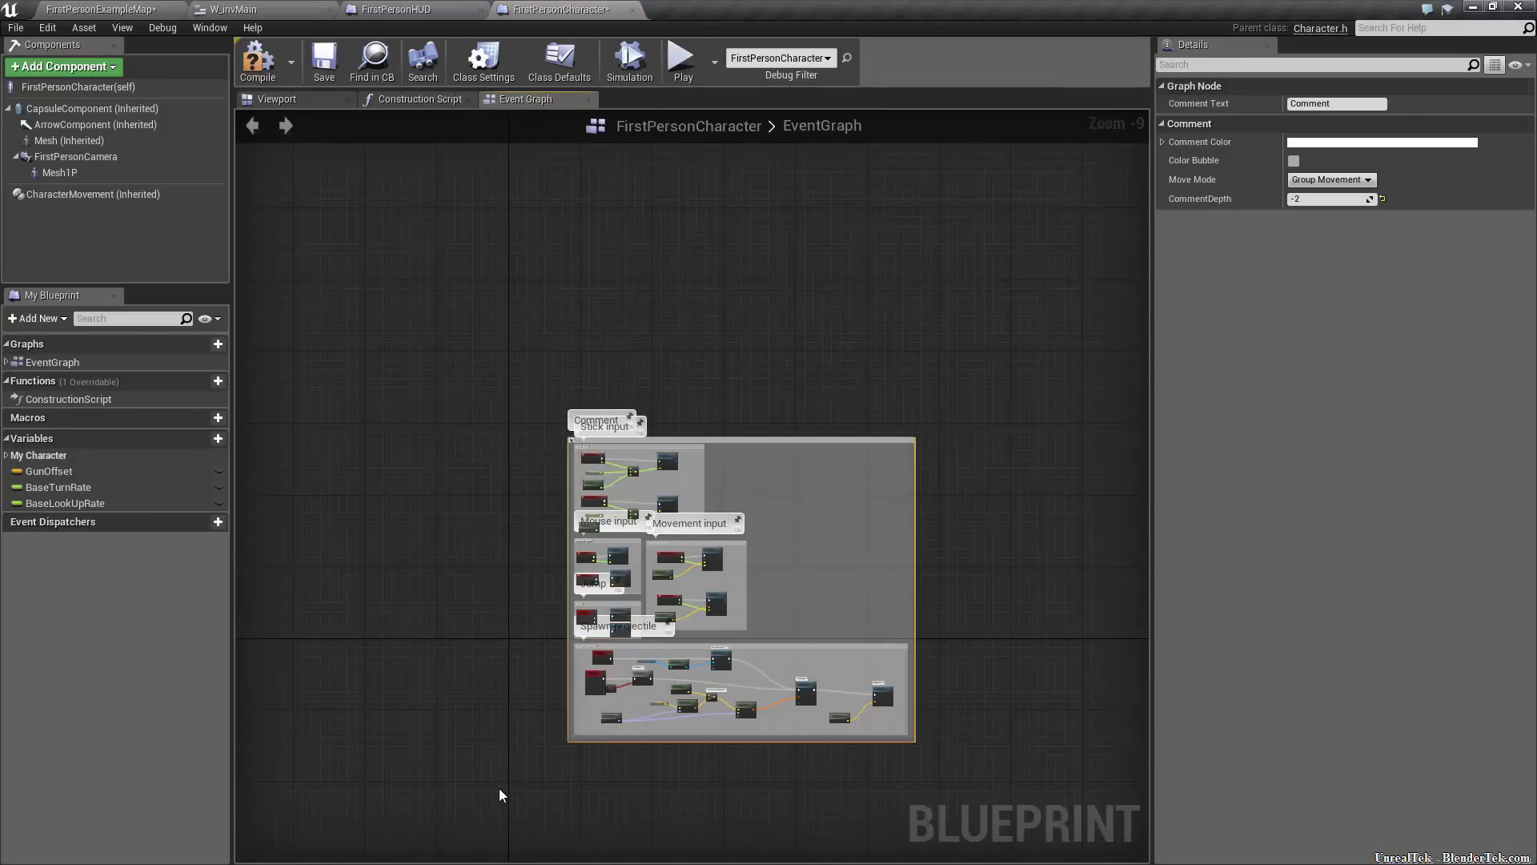
{"action": "type", "text": "Stock input nodes"}
{"action": "key", "text": "Return"}
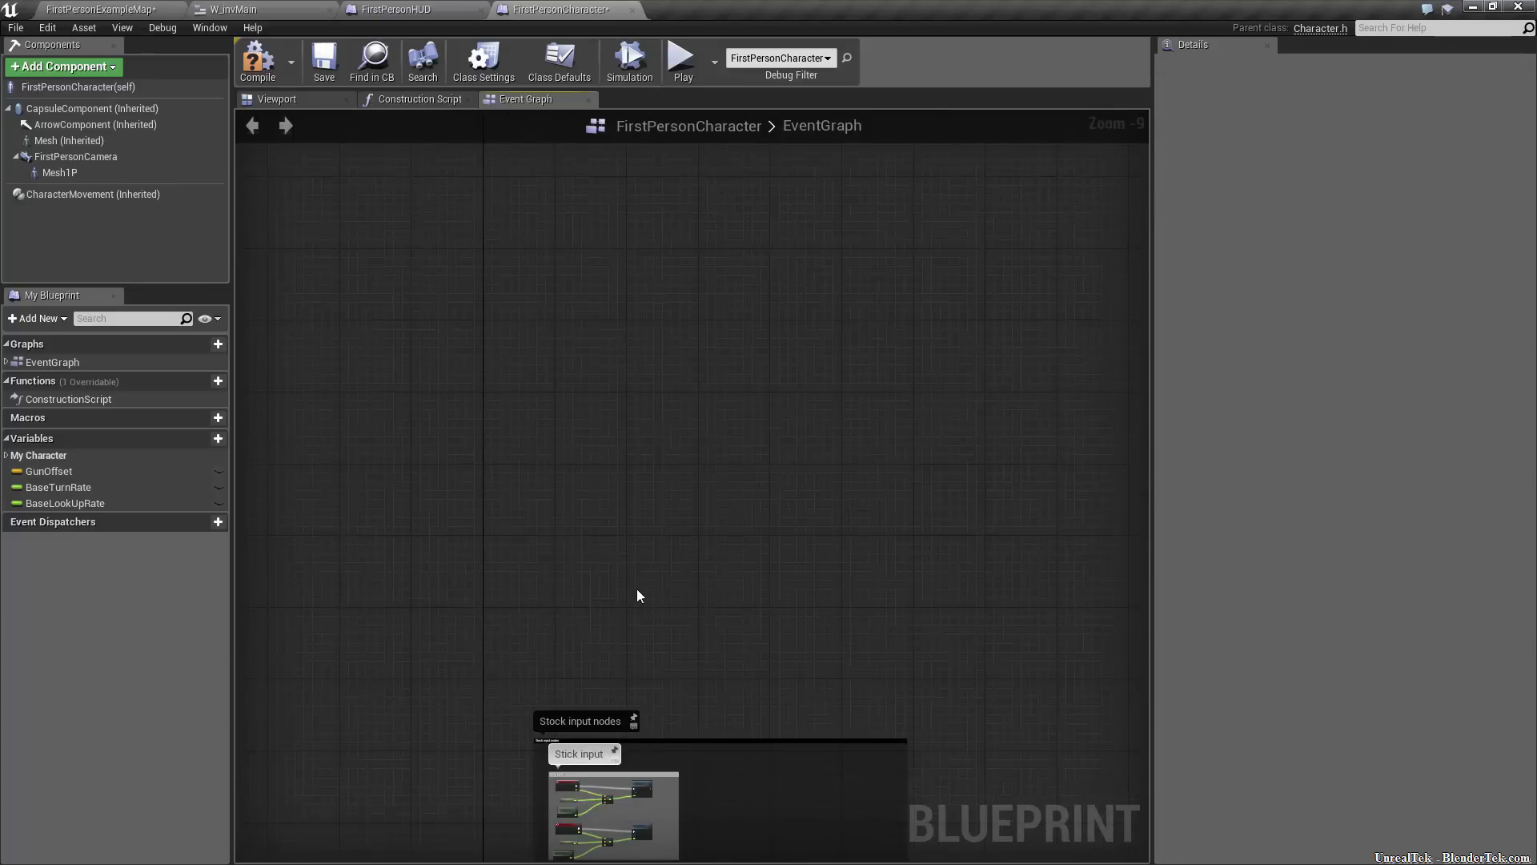
Add a Float variable named maxUseDist to the FirstPersonCharacter blueprint
{"action": "scroll", "coordinate": [594, 610], "scroll_direction": "up", "scroll_amount": 4}
{"action": "scroll", "coordinate": [492, 540], "scroll_direction": "down", "scroll_amount": 1}
{"action": "right_click_drag", "start_coordinate": [564, 615], "coordinate": [597, 583]}
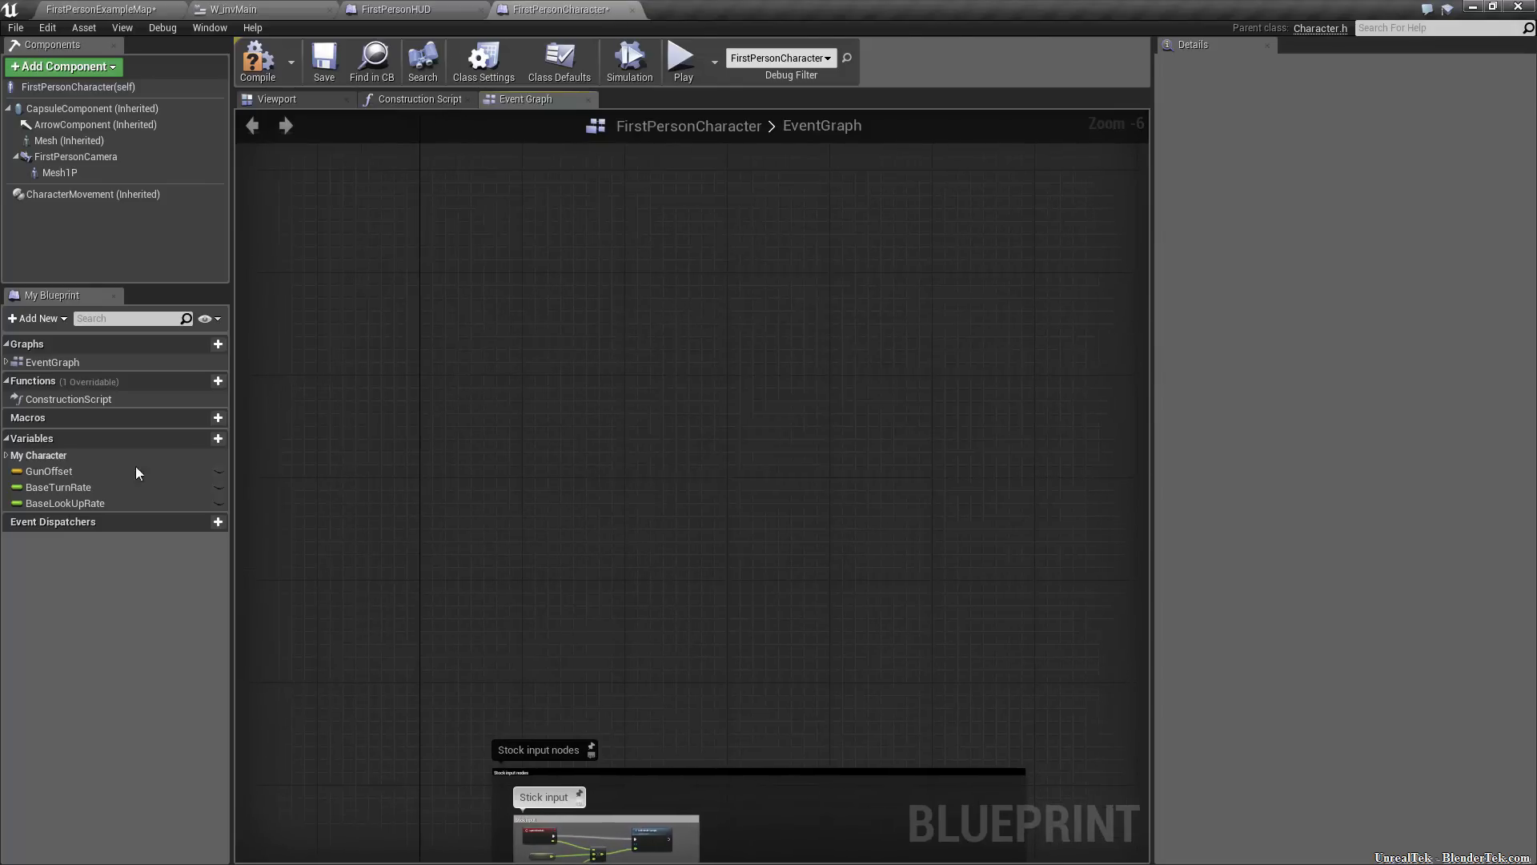
{"action": "left_click", "coordinate": [205, 445]}
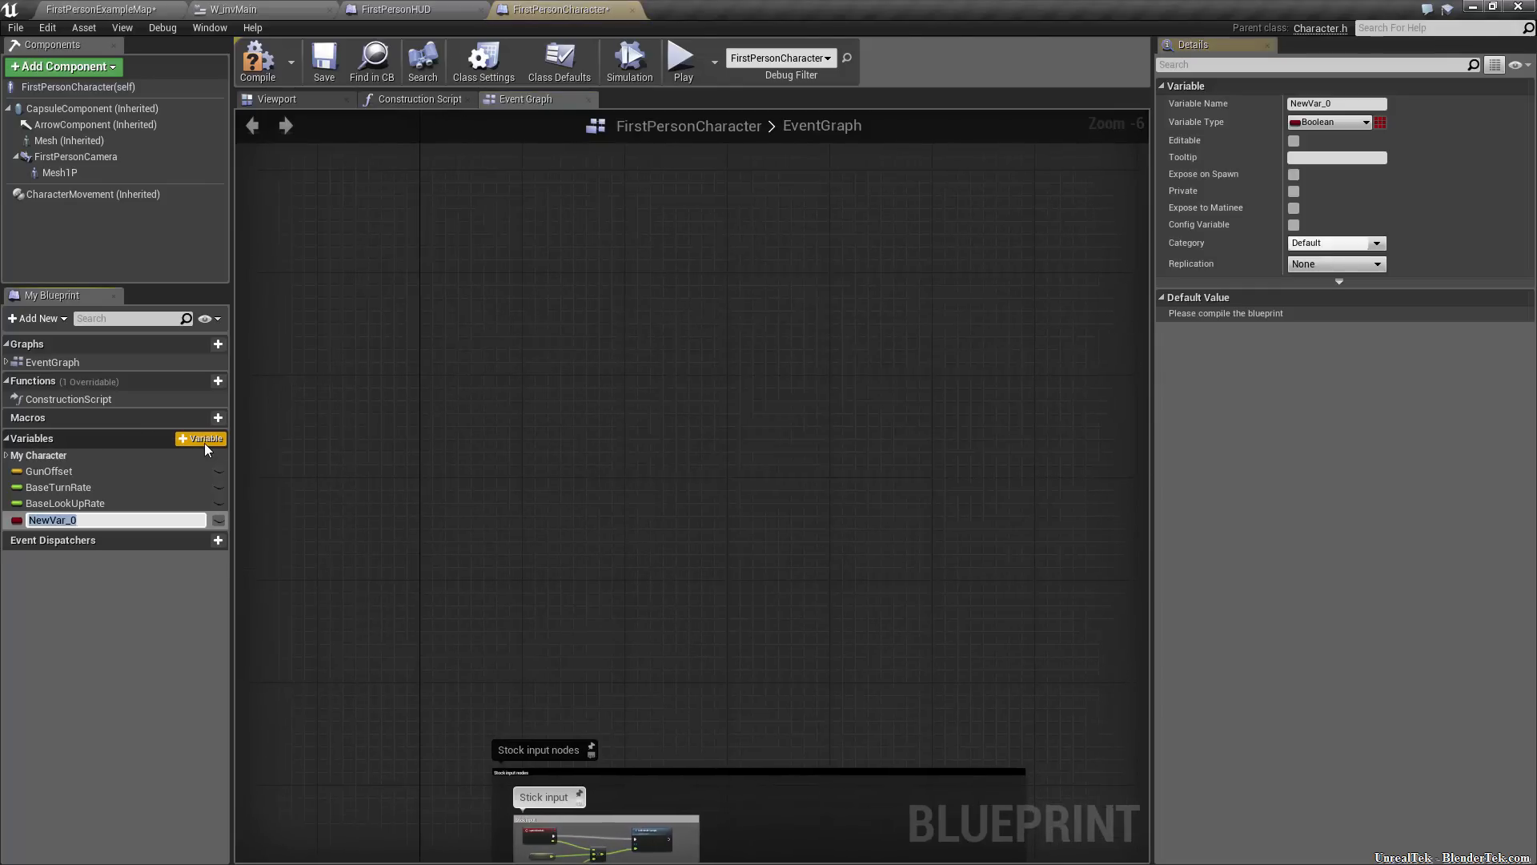
{"action": "type", "text": "Max"}
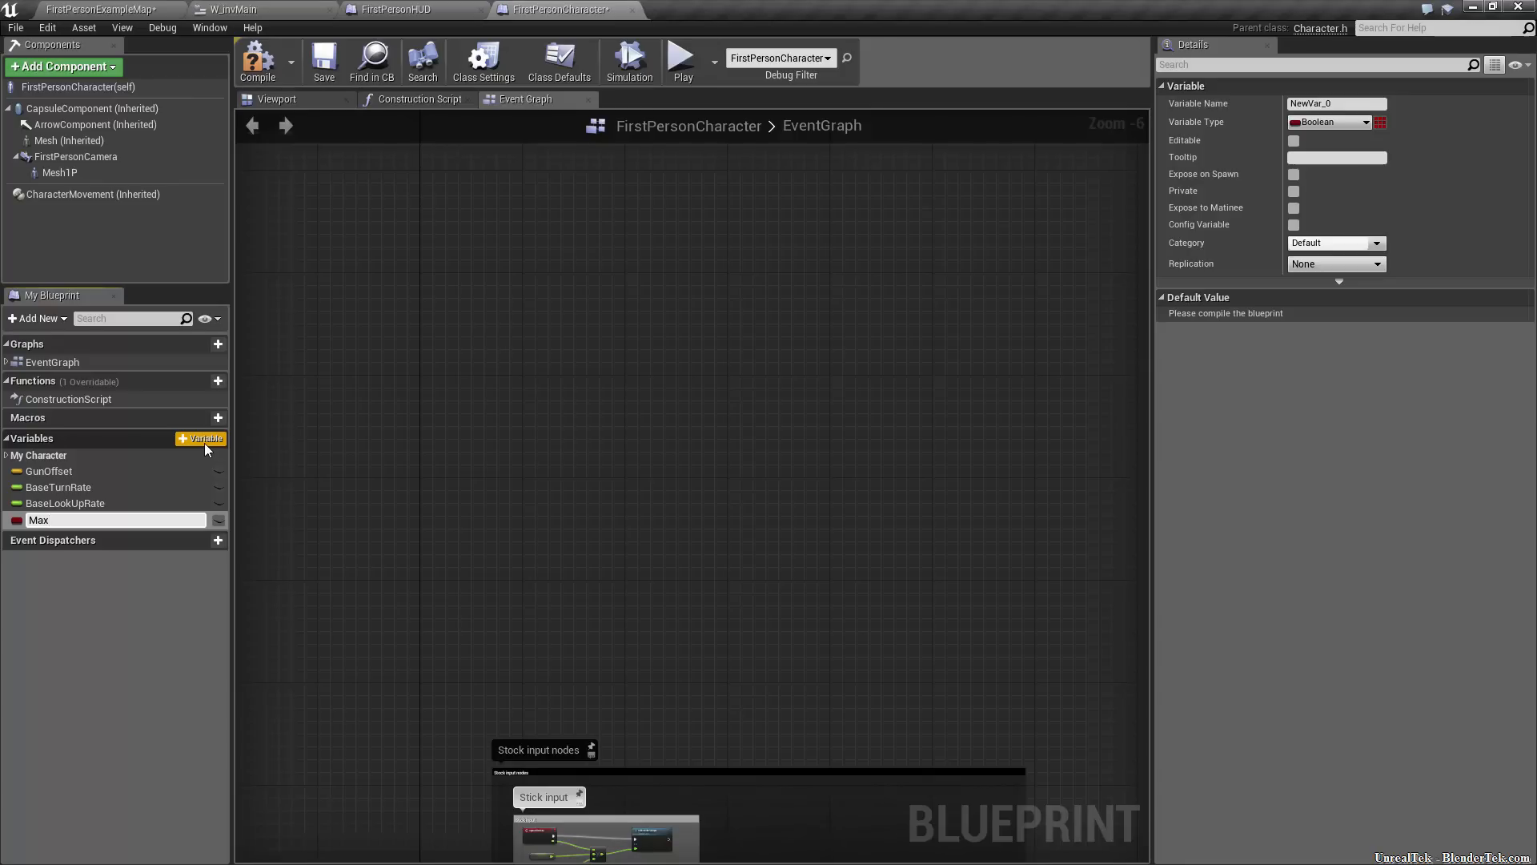
{"action": "type", "text": "UseDist"}
{"action": "key", "text": "Return"}
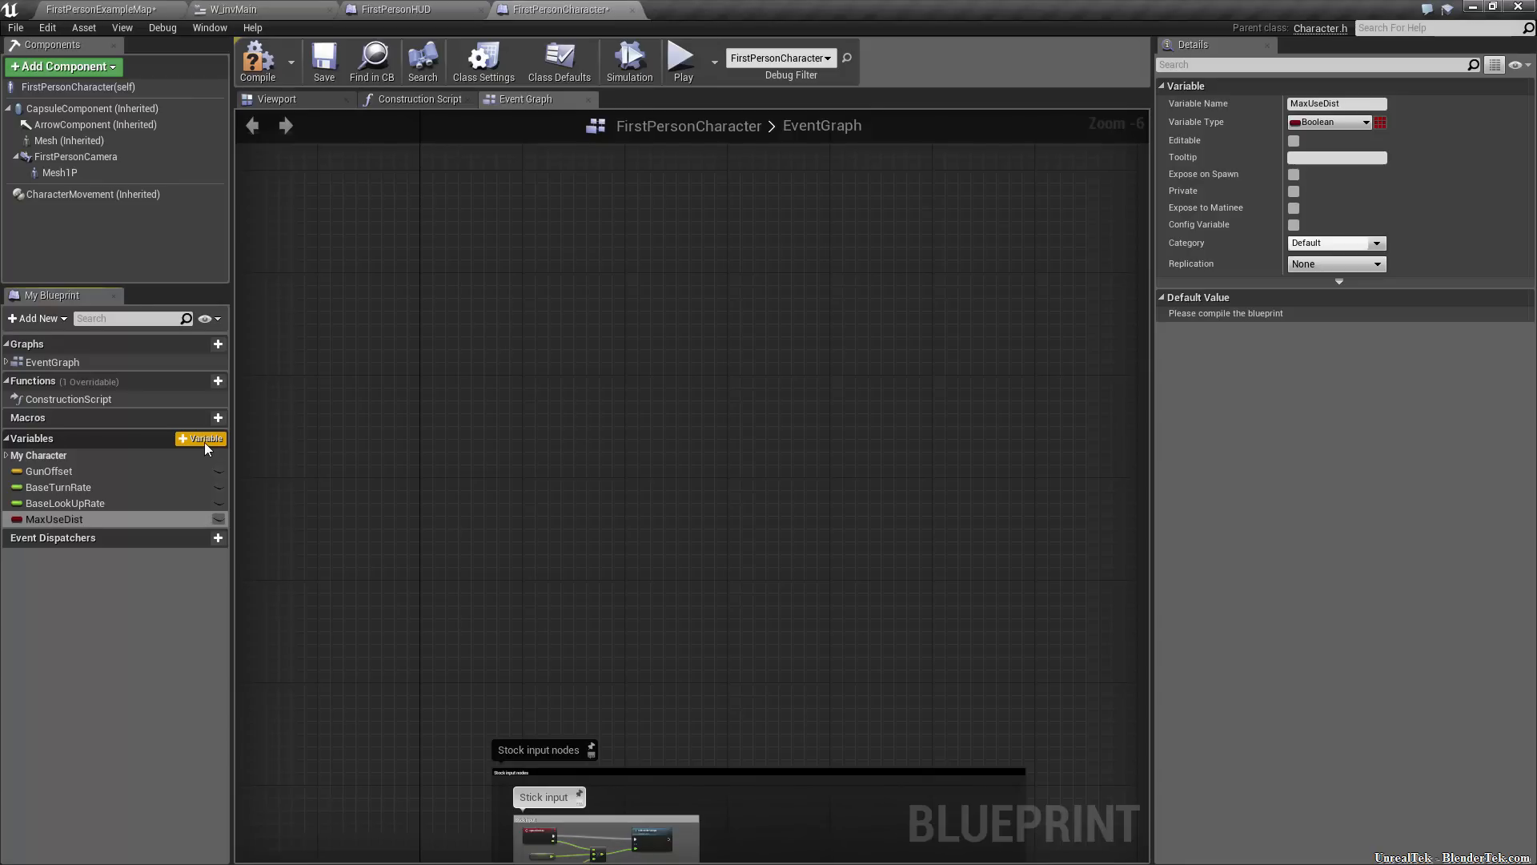
{"action": "left_click", "coordinate": [128, 526]}
{"action": "key", "text": "Home"}
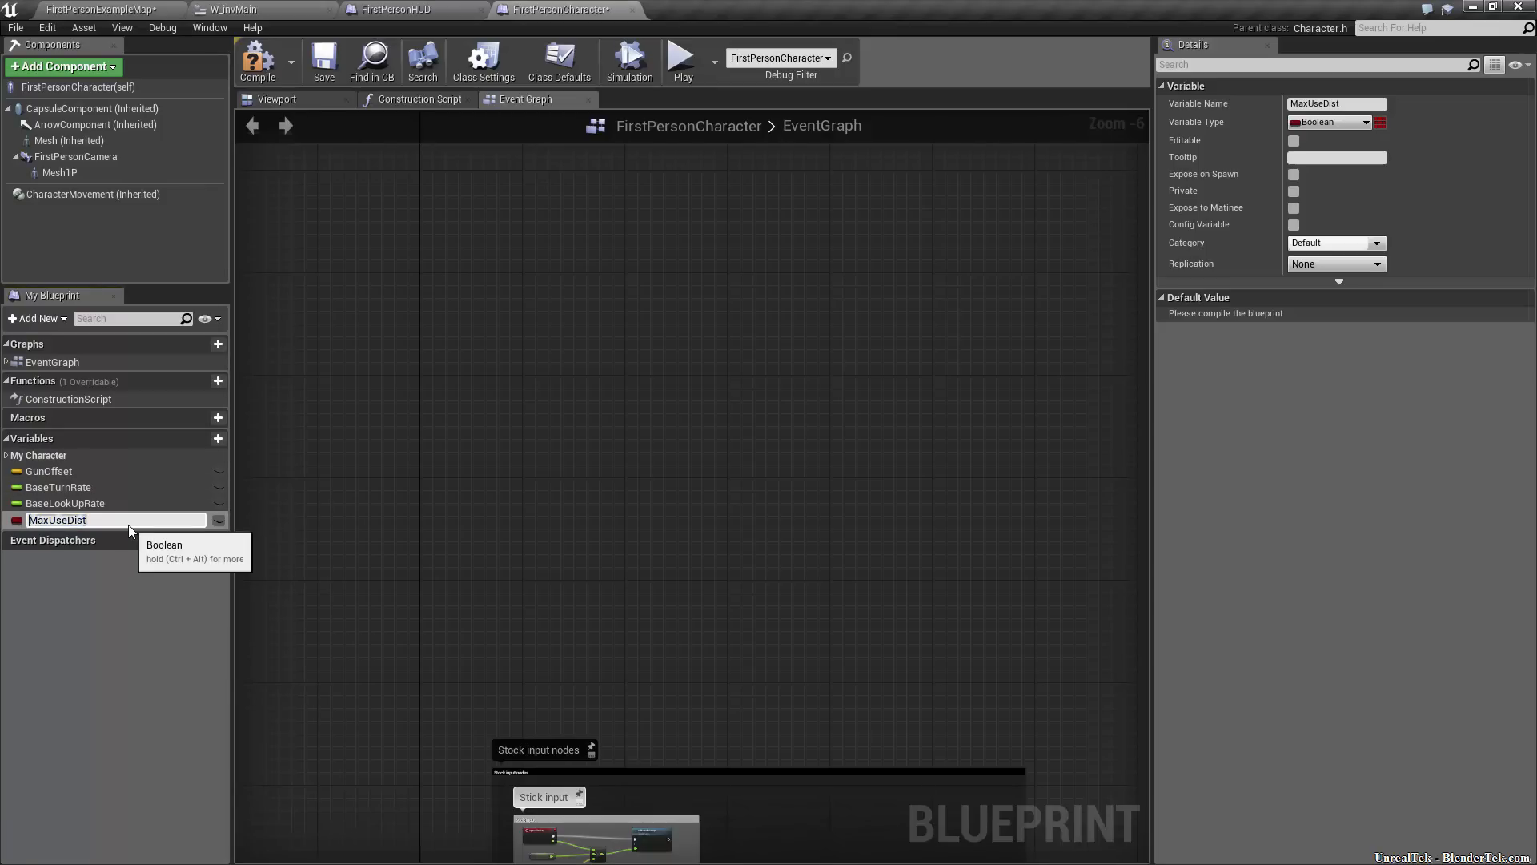
{"action": "type", "text": "m"}
{"action": "key", "text": "Return"}
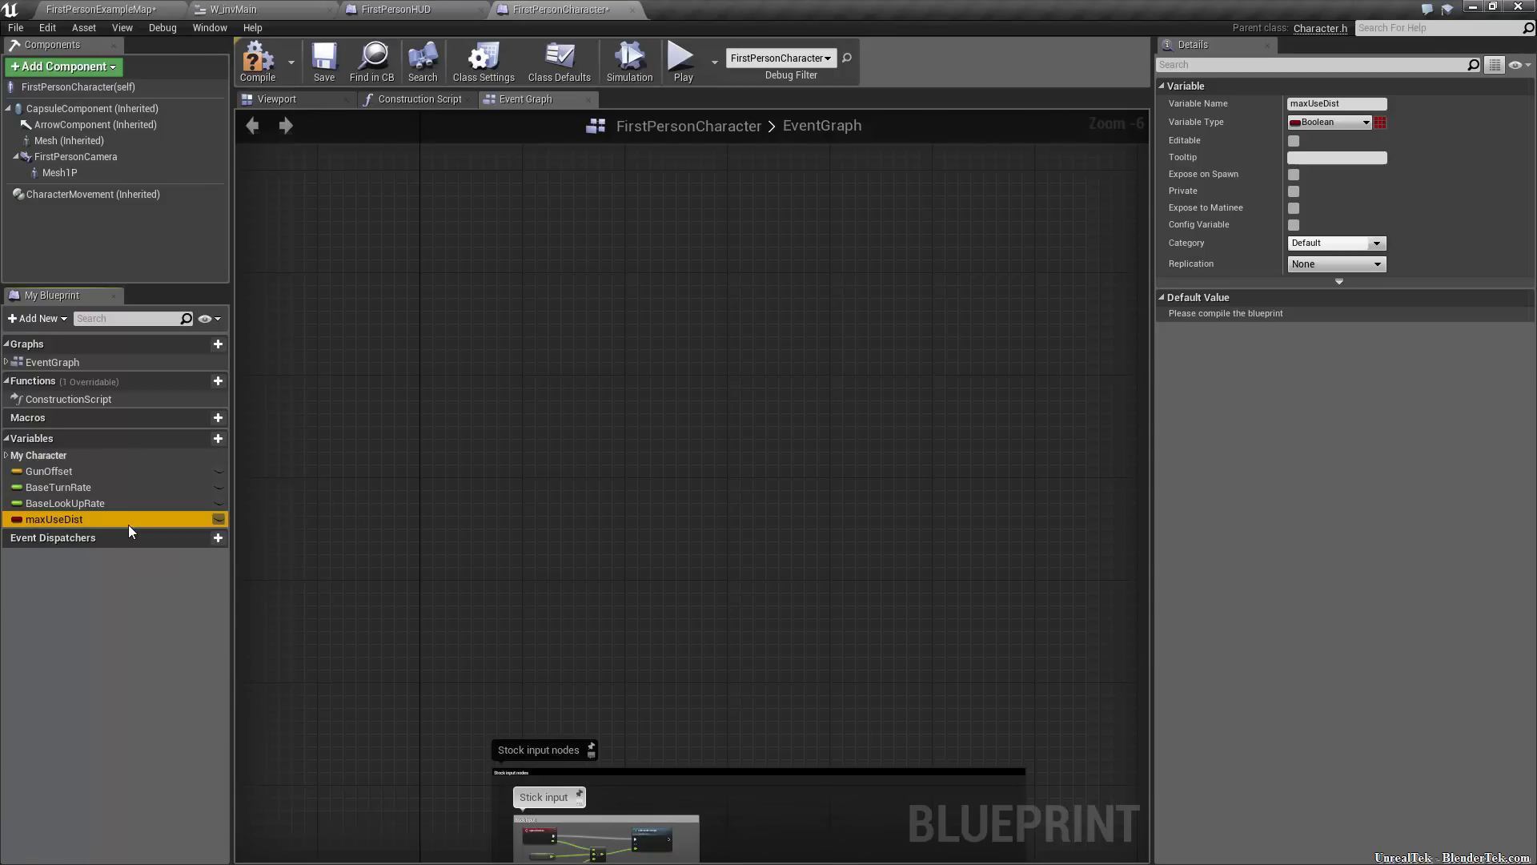
{"action": "left_click", "coordinate": [1328, 121]}
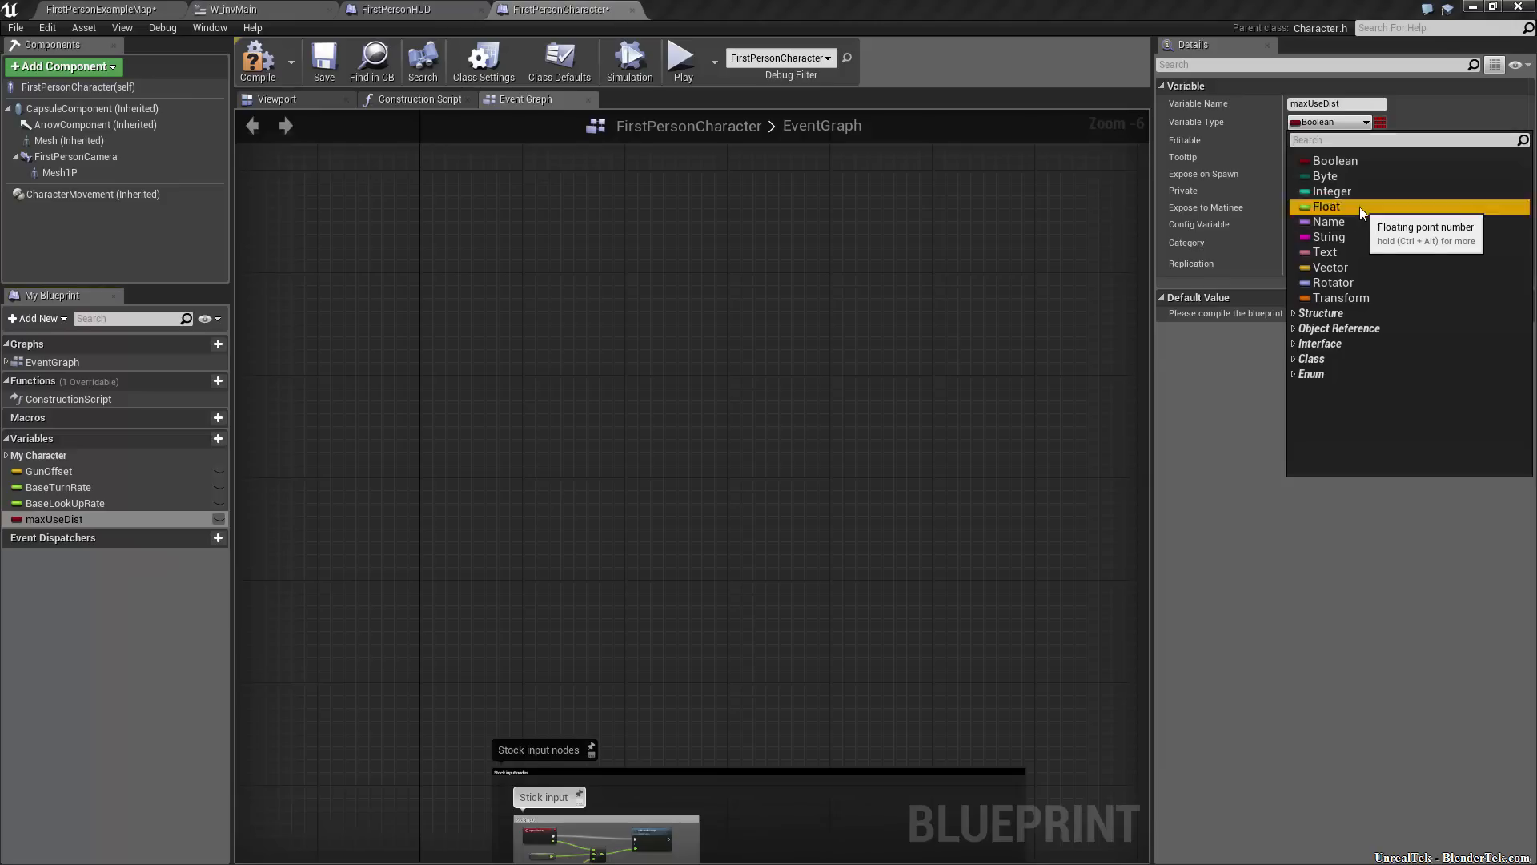
{"action": "left_click", "coordinate": [1359, 206]}
Describe maxUseDist in its tooltip as the max distance in cm at which the player can interact with and pick up items
{"action": "left_click", "coordinate": [1313, 157]}
{"action": "type", "text": "TH"}
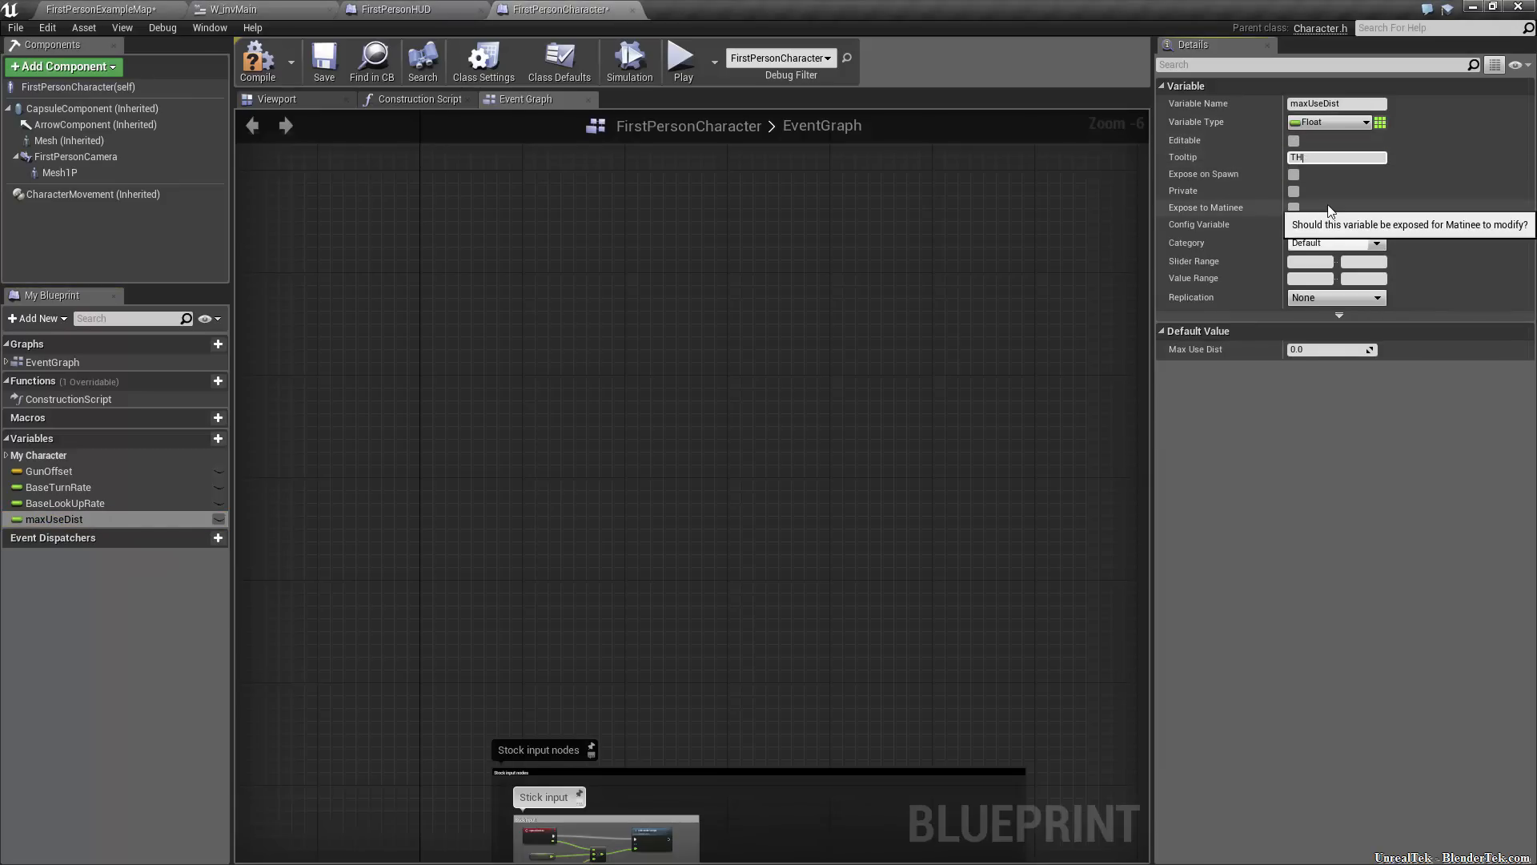
{"action": "type", "text": "is is is the max"}
{"action": "type", "text": " distance is cm that th"}
{"action": "type", "text": "e "}
{"action": "type", "text": "palyer can"}
{"action": "type", "text": " interac"}
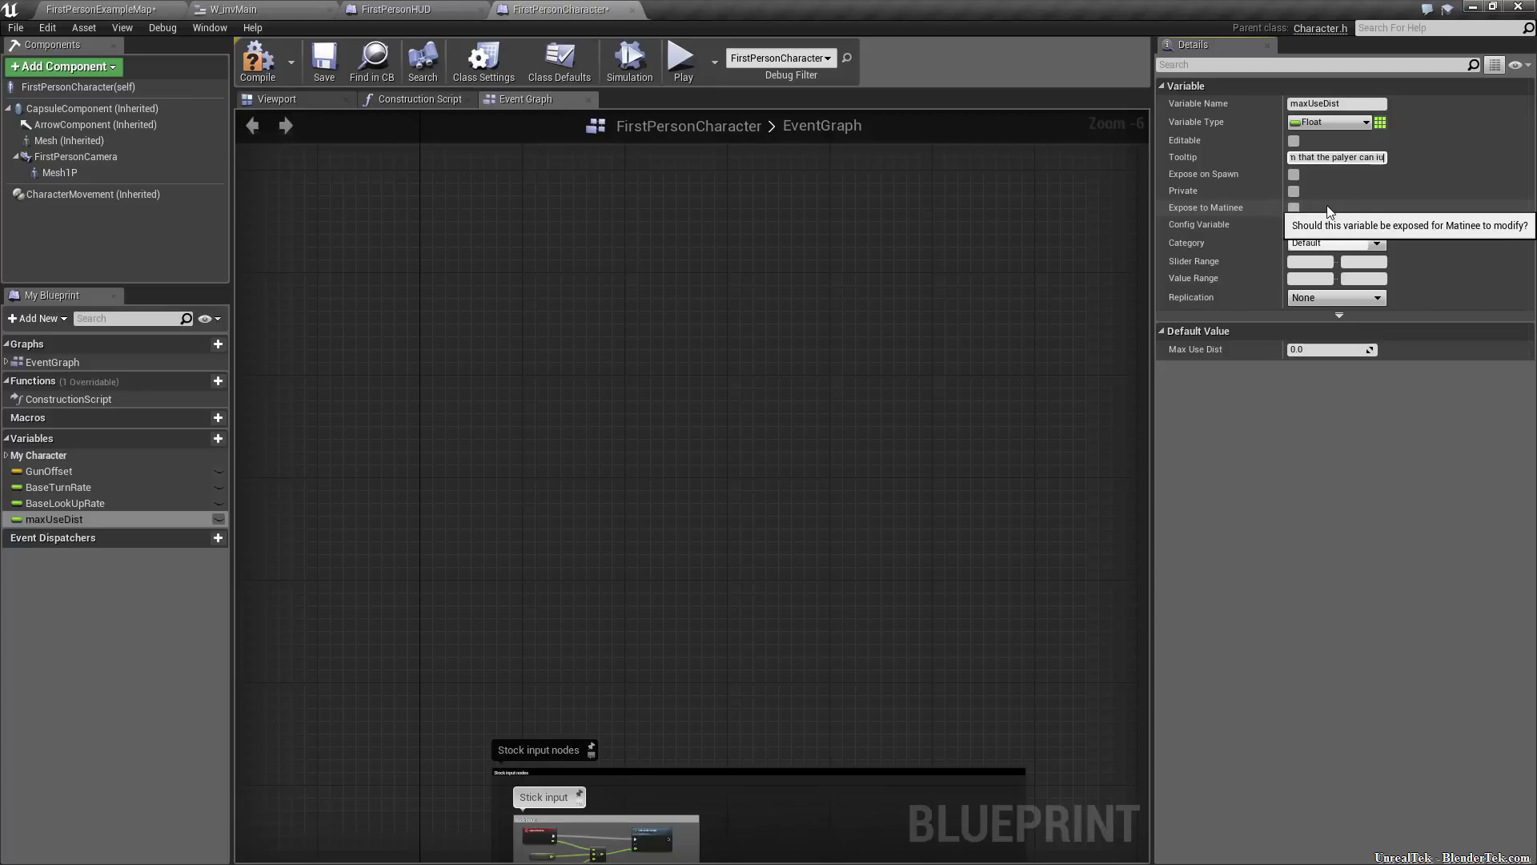
{"action": "type", "text": "t with and pick up "}
{"action": "type", "text": "items at"}
{"action": "left_click", "coordinate": [1386, 604]}
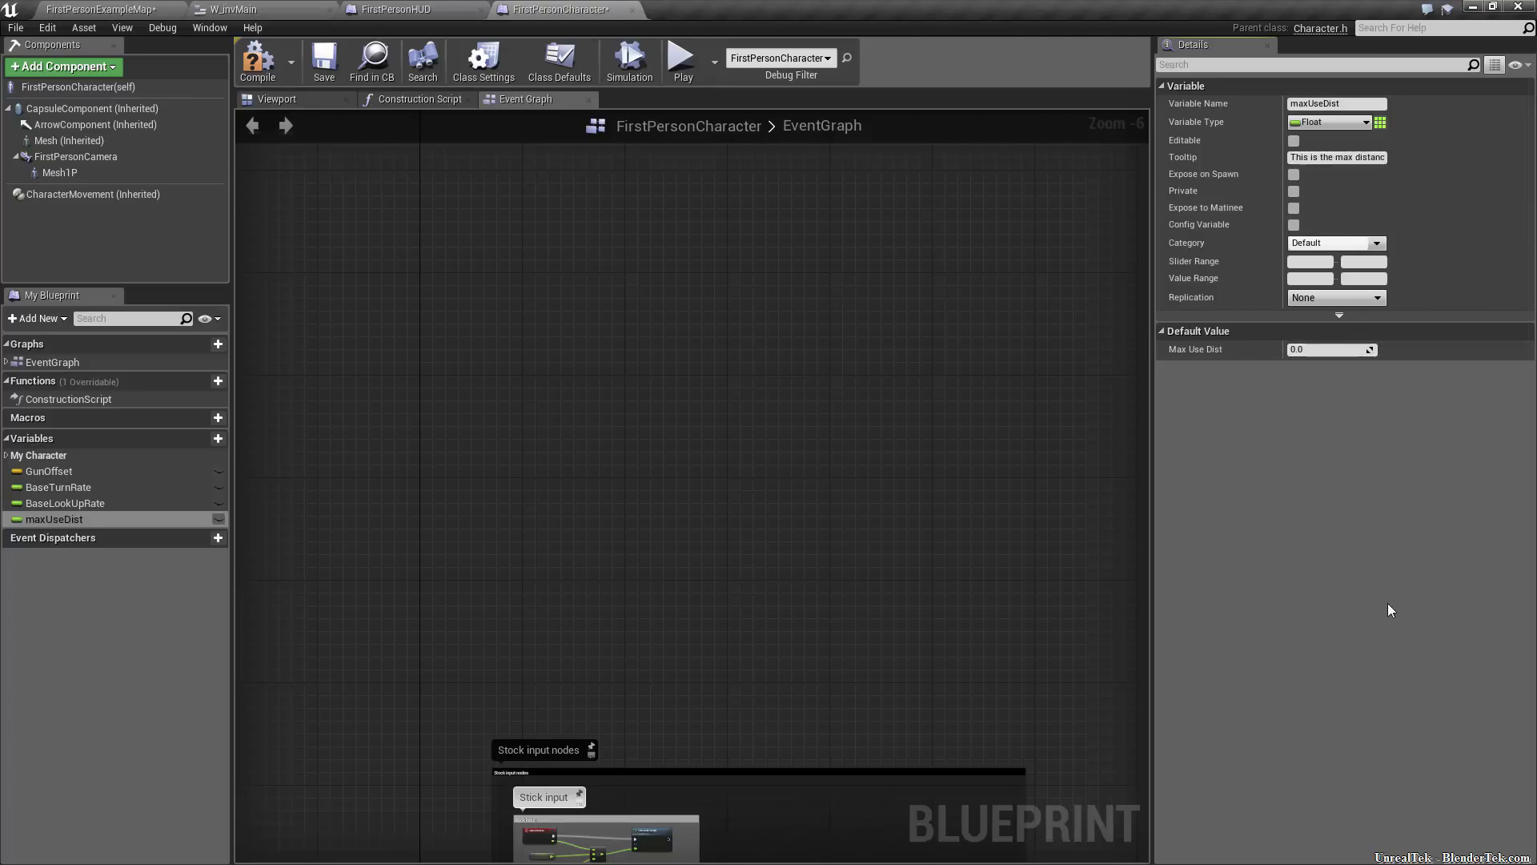
Set the default value of maxUseDist to 450, and compile and save the blueprint
{"action": "left_click", "coordinate": [1317, 349]}
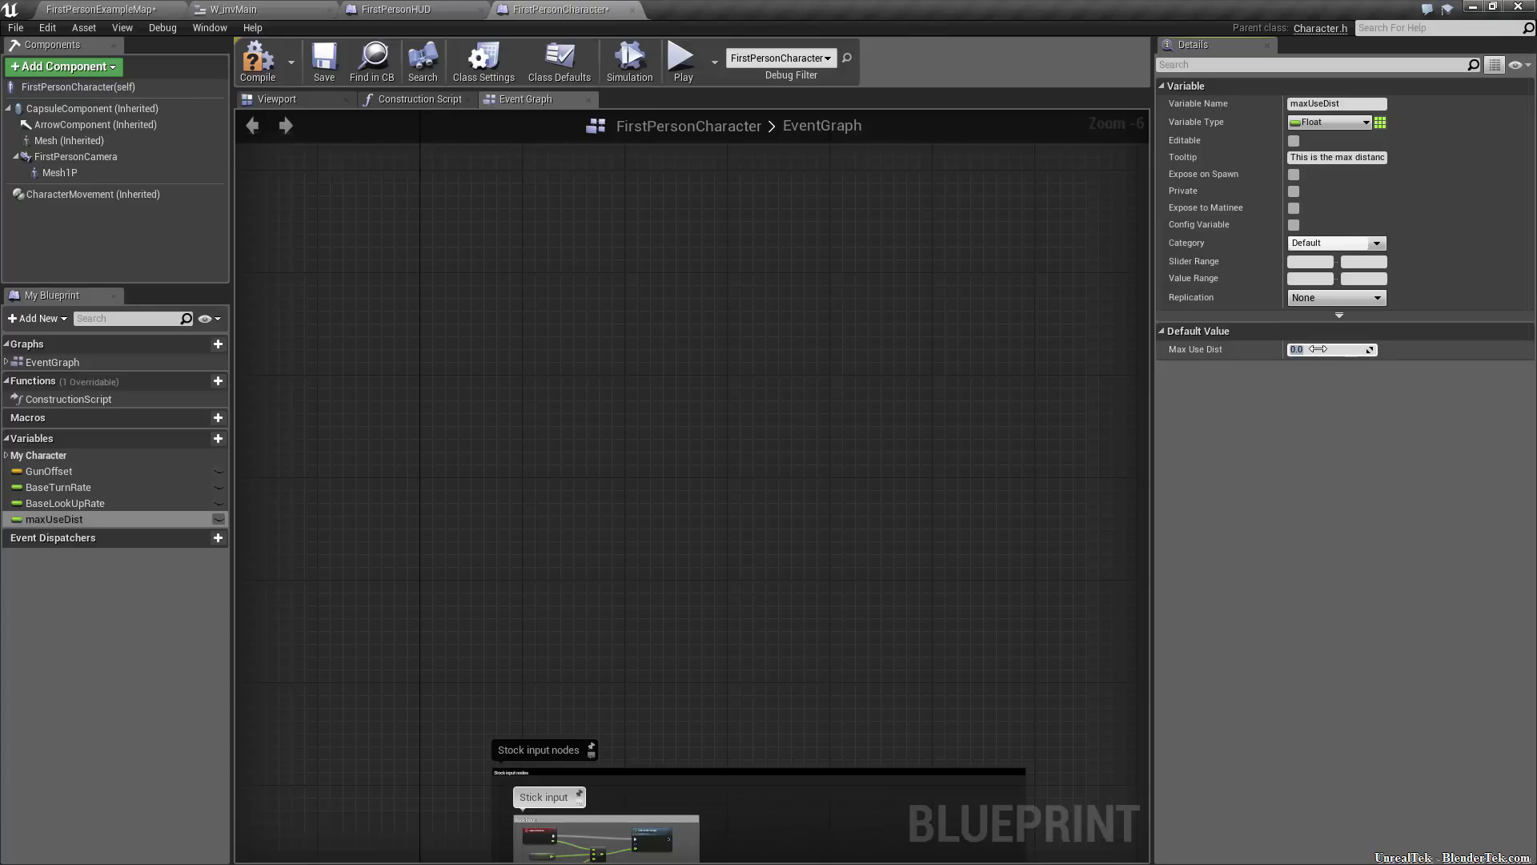
{"action": "type", "text": "450"}
{"action": "key", "text": "Return"}
{"action": "left_click", "coordinate": [258, 60]}
{"action": "left_click", "coordinate": [324, 61]}
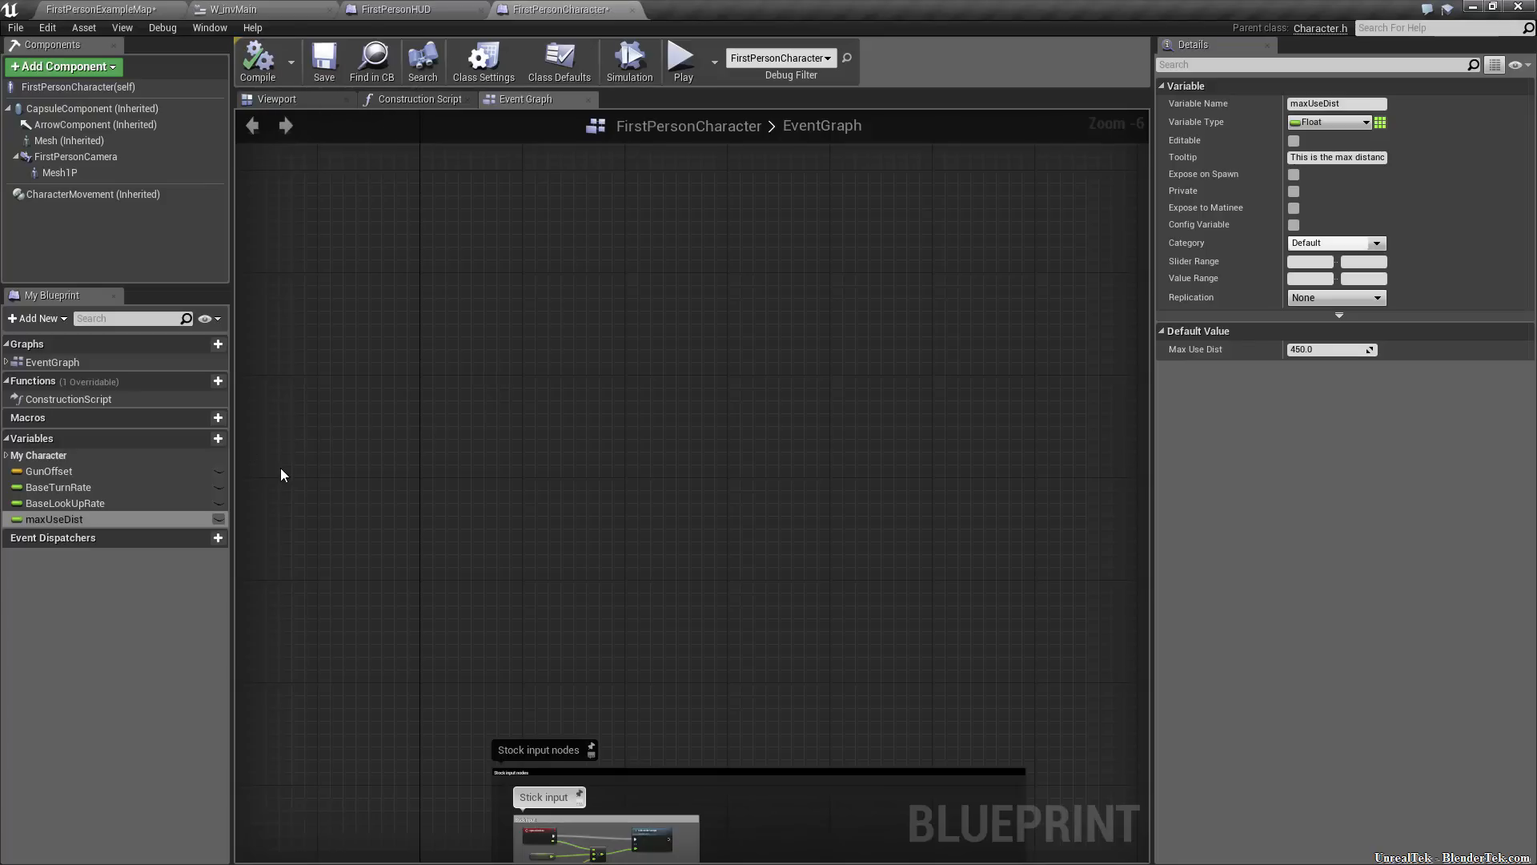
Add two functions named AddToInv and TraceItem to the FirstPersonCharacter blueprint
{"action": "mouse_move", "coordinate": [189, 381]}
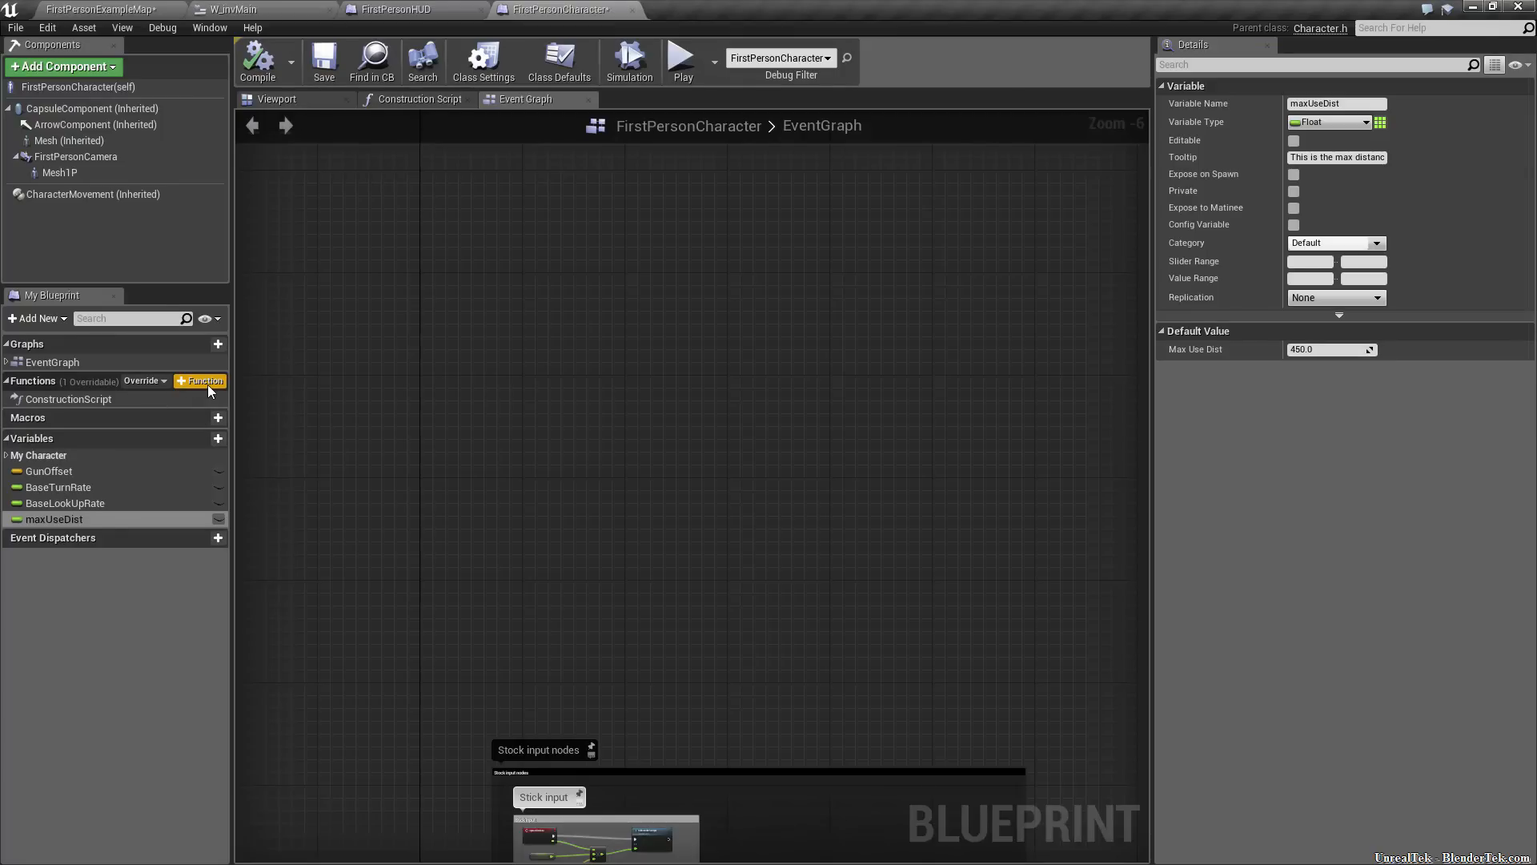
{"action": "left_click", "coordinate": [208, 385]}
{"action": "type", "text": "AddTo"}
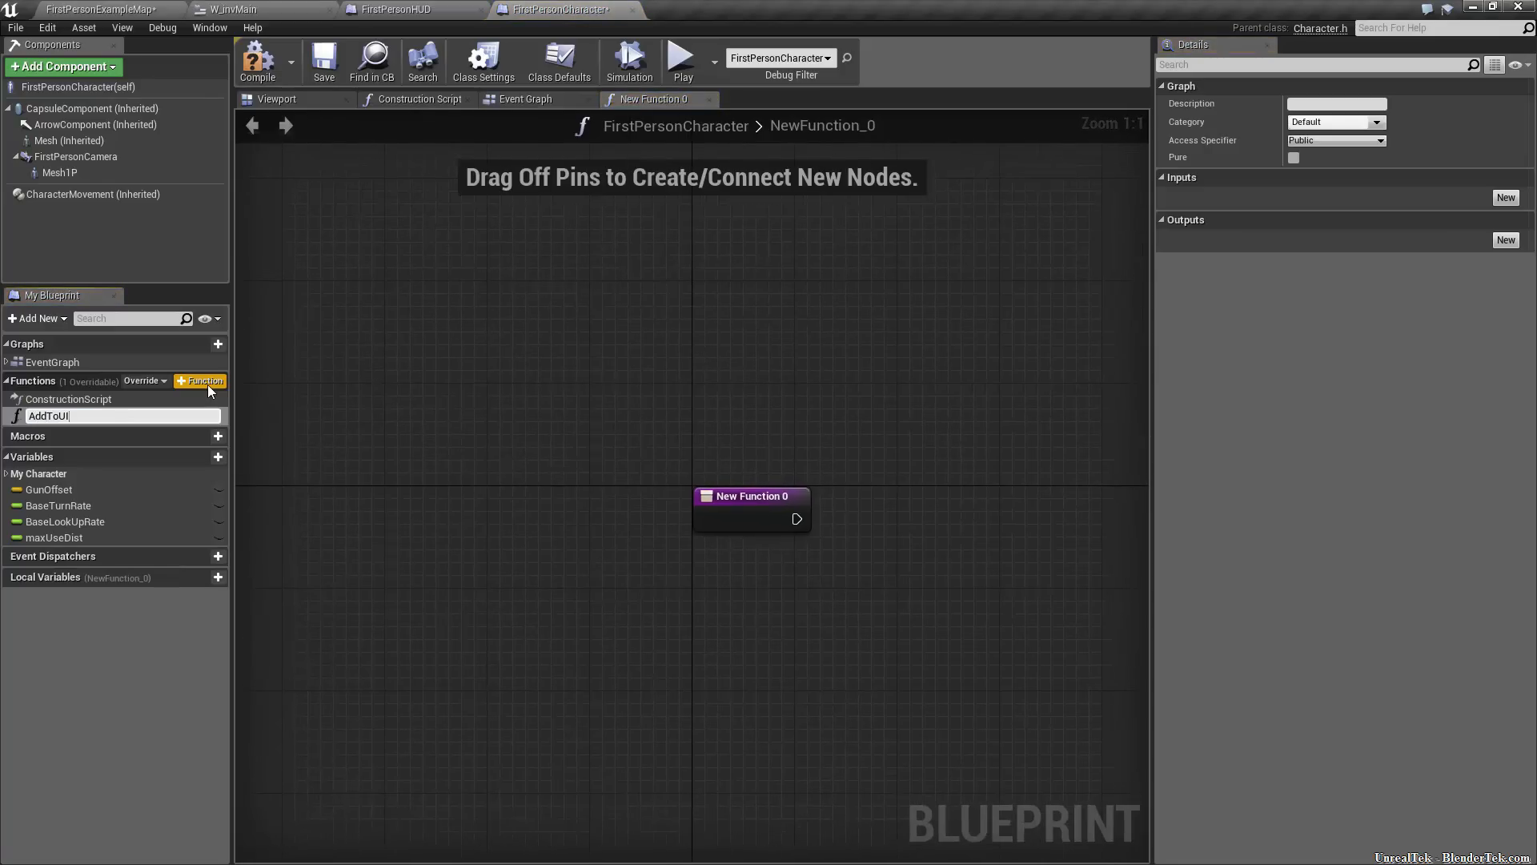
{"action": "type", "text": "Inv"}
{"action": "key", "text": "Return"}
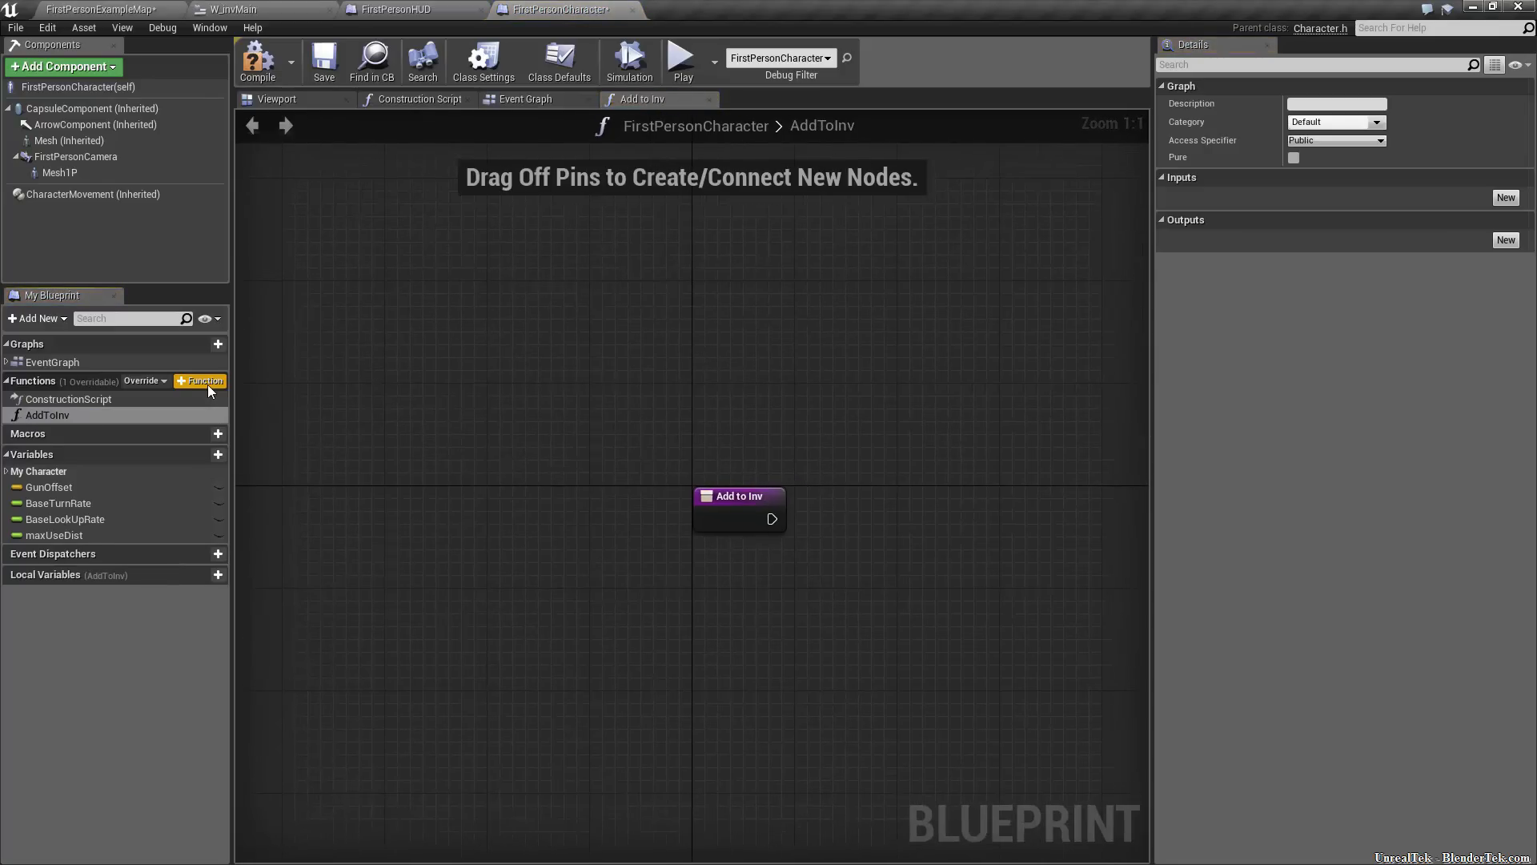
{"action": "left_click", "coordinate": [215, 385]}
{"action": "type", "text": "Tra"}
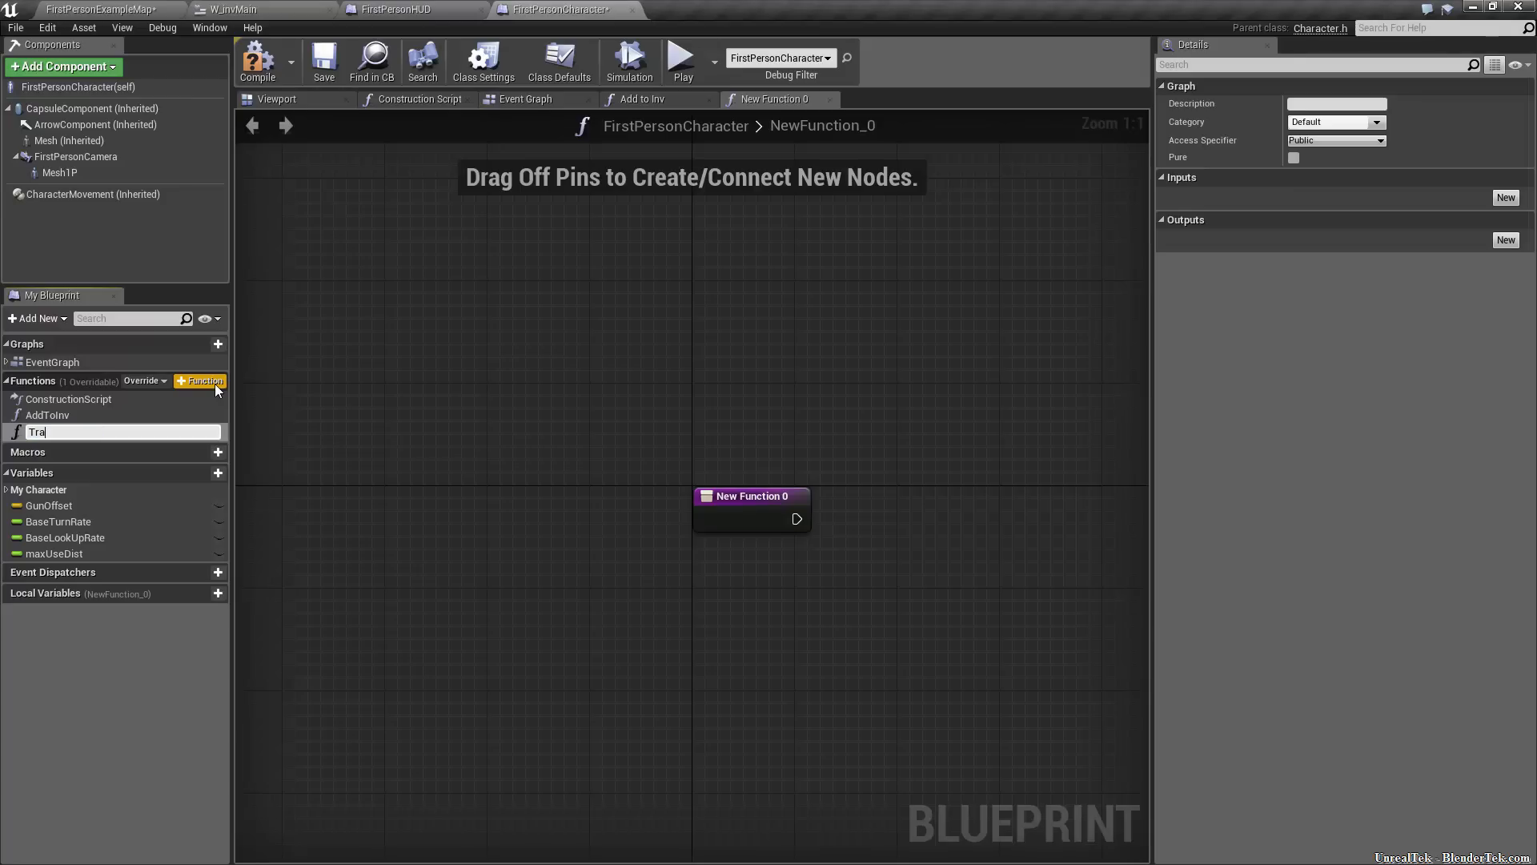
{"action": "type", "text": "ceItem"}
{"action": "key", "text": "Return"}
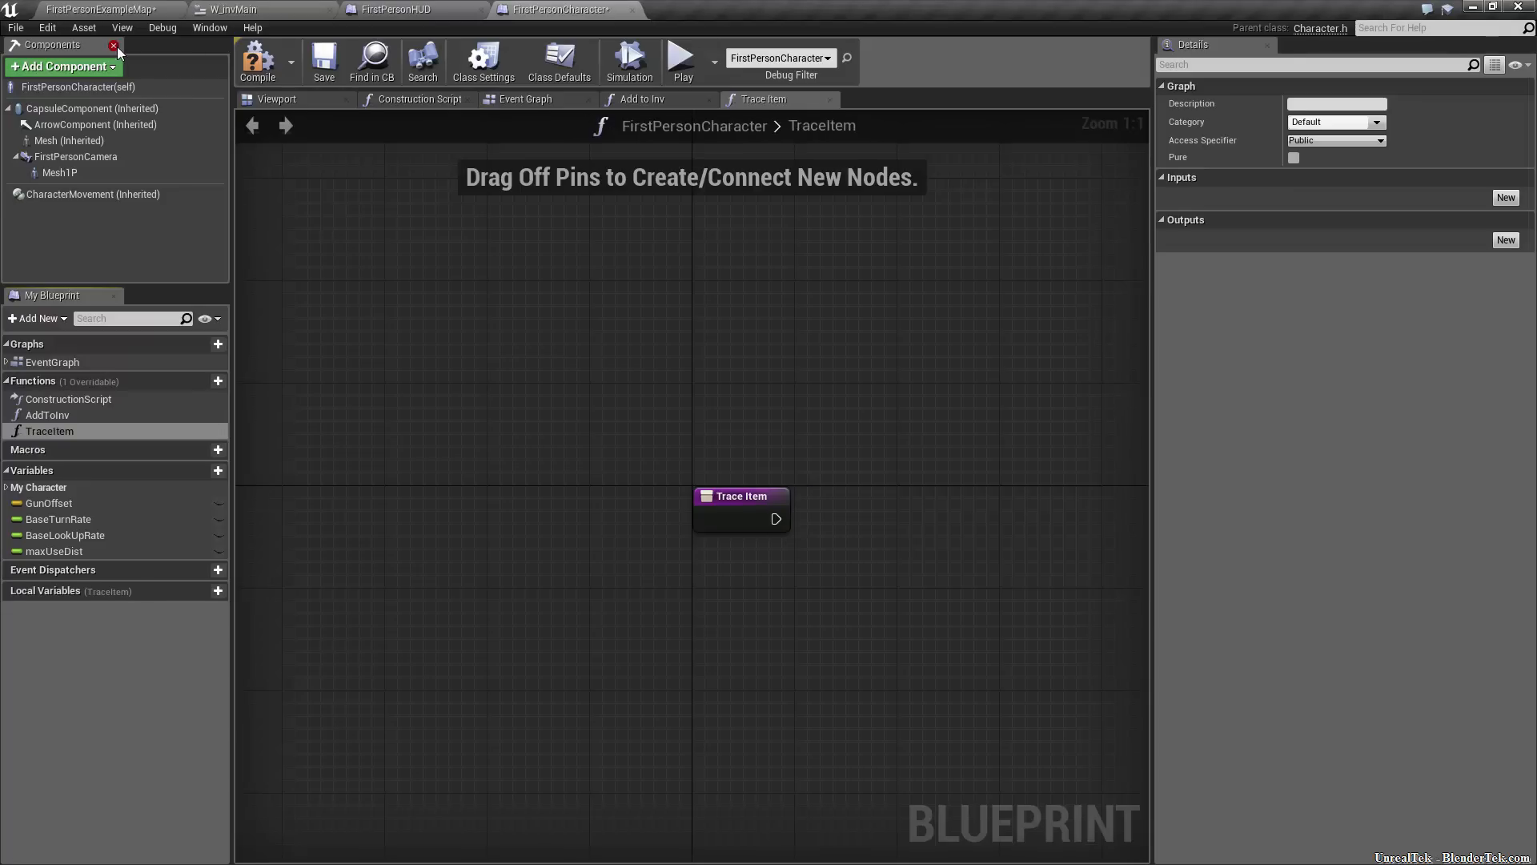
Describe the AddToInv function as "The raytraced (aka linetraced) item we select, will be added to the inventory"
{"action": "left_click", "coordinate": [654, 100]}
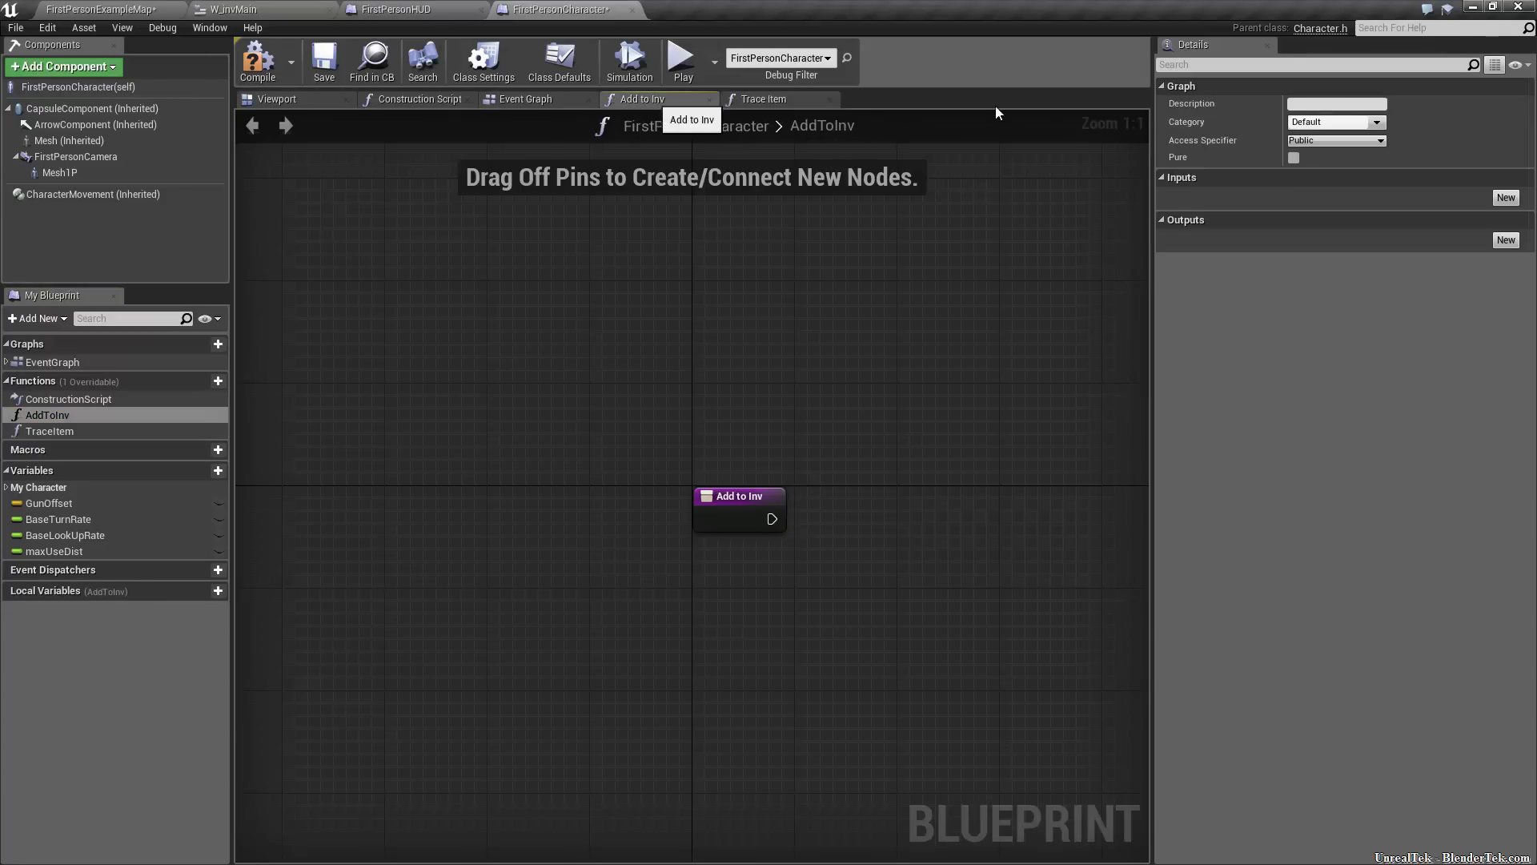
{"action": "left_click", "coordinate": [1330, 103]}
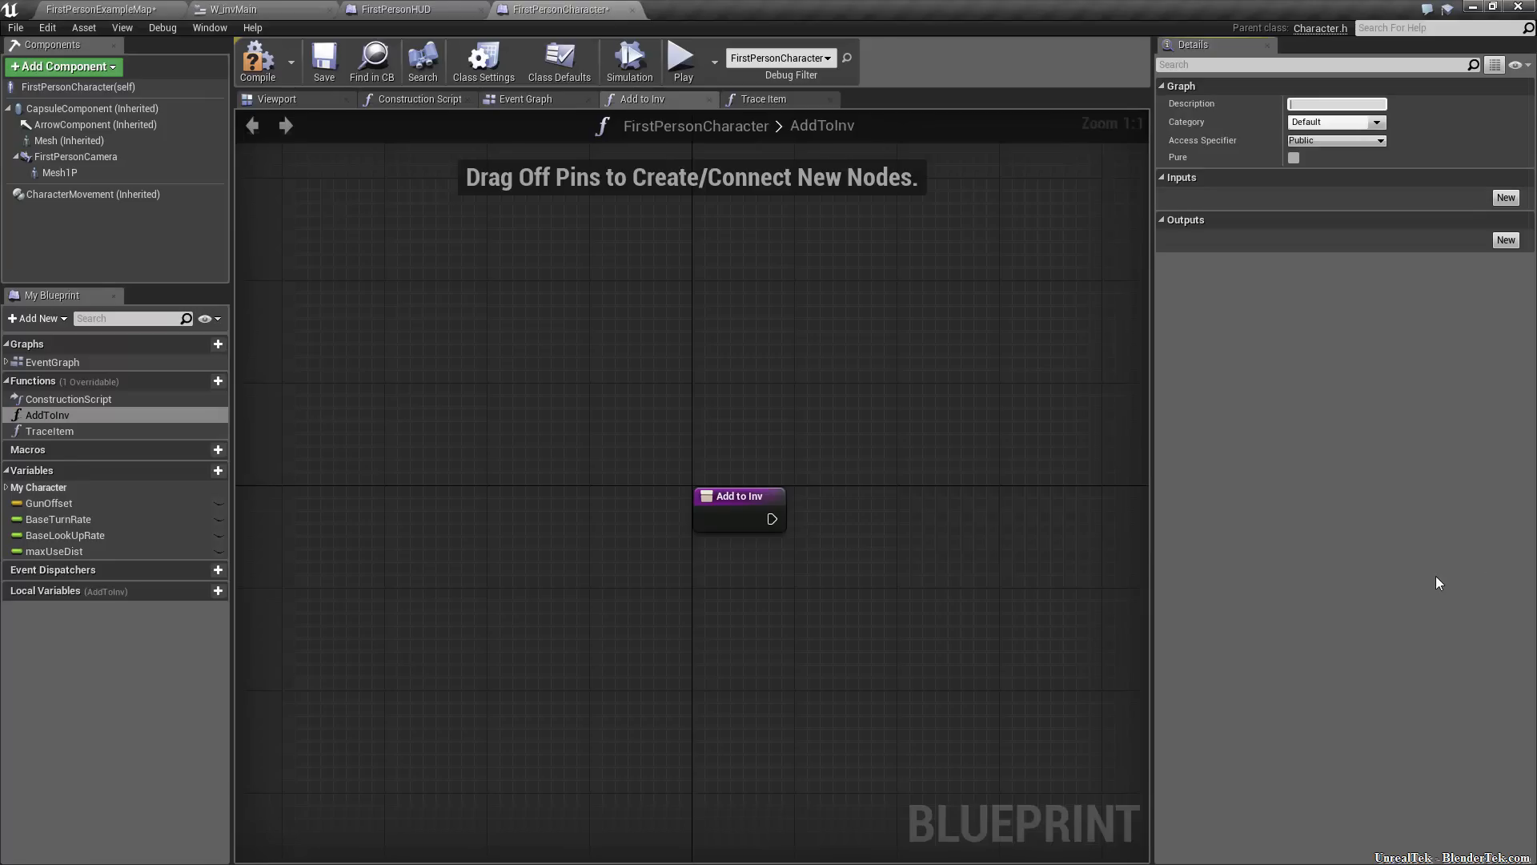
{"action": "type", "text": "The raytraced (aka linetraced) item we select, will be added to the inventory"}
{"action": "type", "text": "en de"}
Describe TraceItem as a function that uses a linetrace and a variable to allow interaction, and save the blueprint and map
{"action": "left_click", "coordinate": [74, 430]}
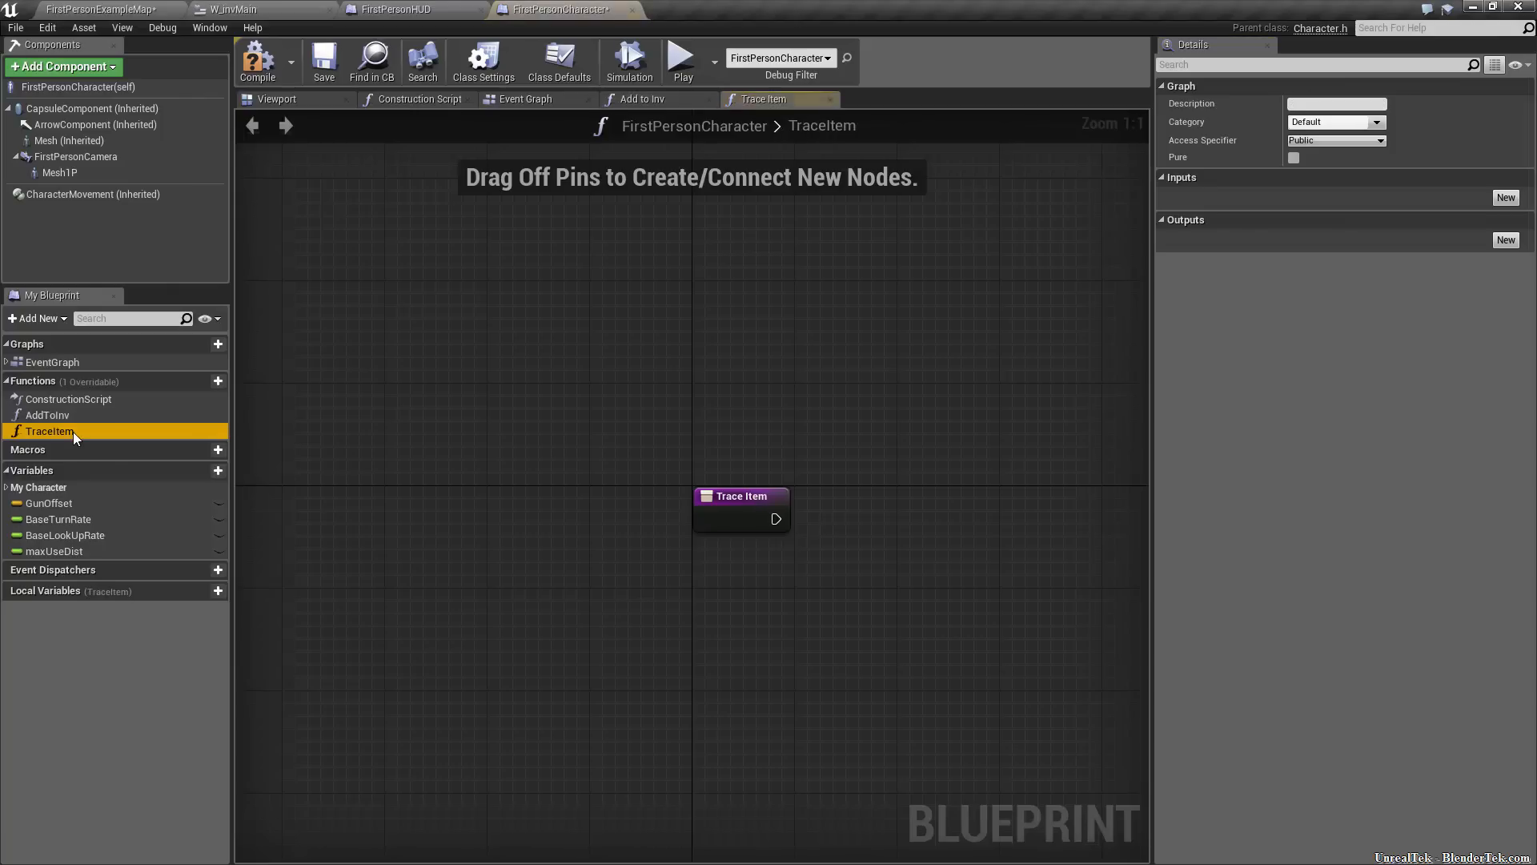
{"action": "left_click", "coordinate": [1313, 104]}
{"action": "type", "text": "T"}
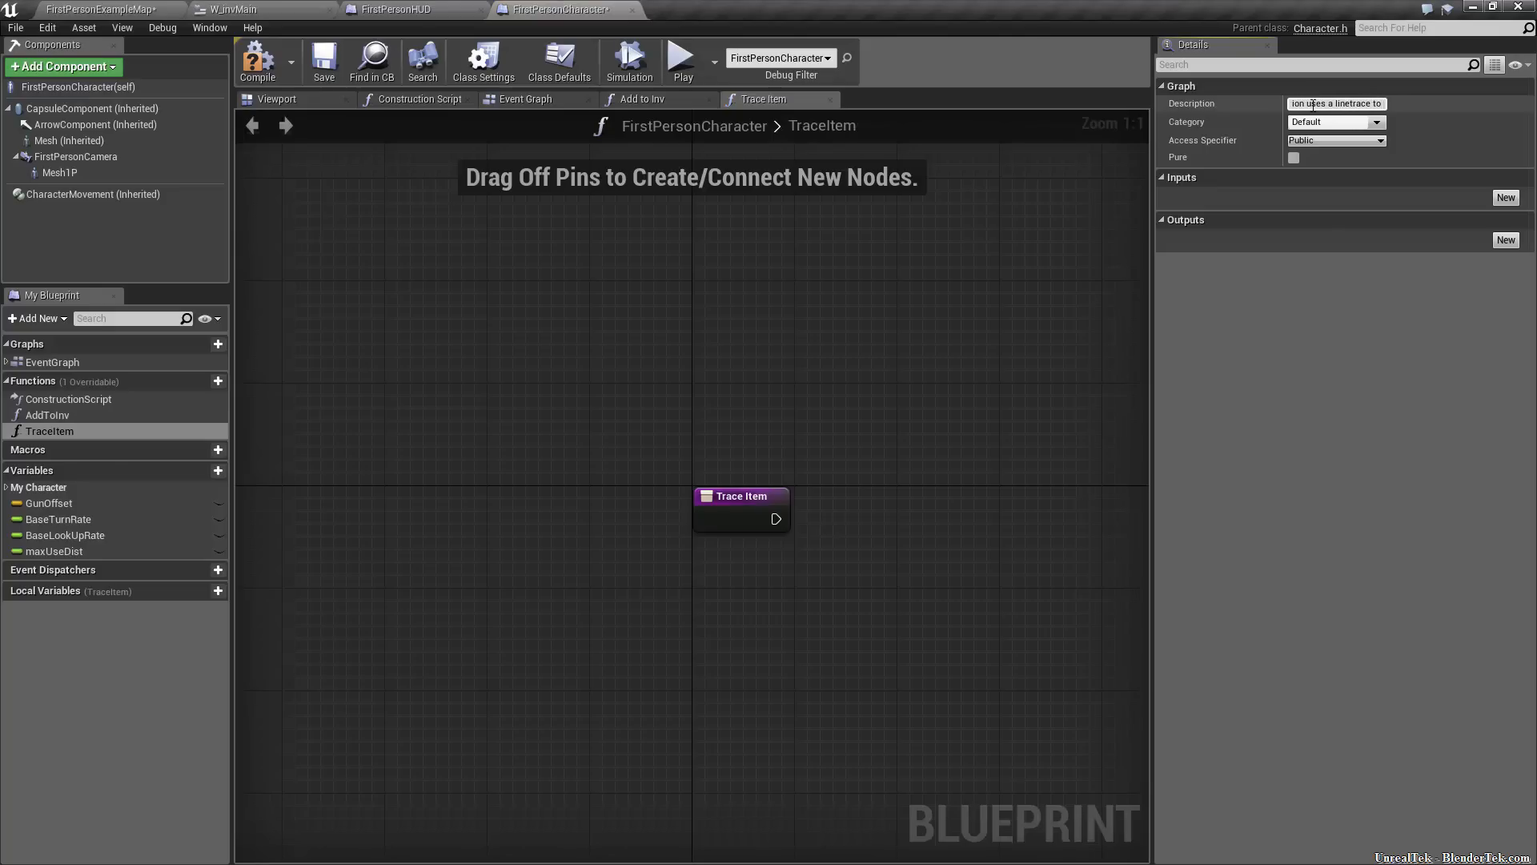
{"action": "type", "text": ", and "}
{"action": "type", "text": " to a va"}
{"action": "type", "text": "riable to "}
{"action": "type", "text": "be able to intera"}
{"action": "type", "text": "ct with it."}
{"action": "key", "text": "Return"}
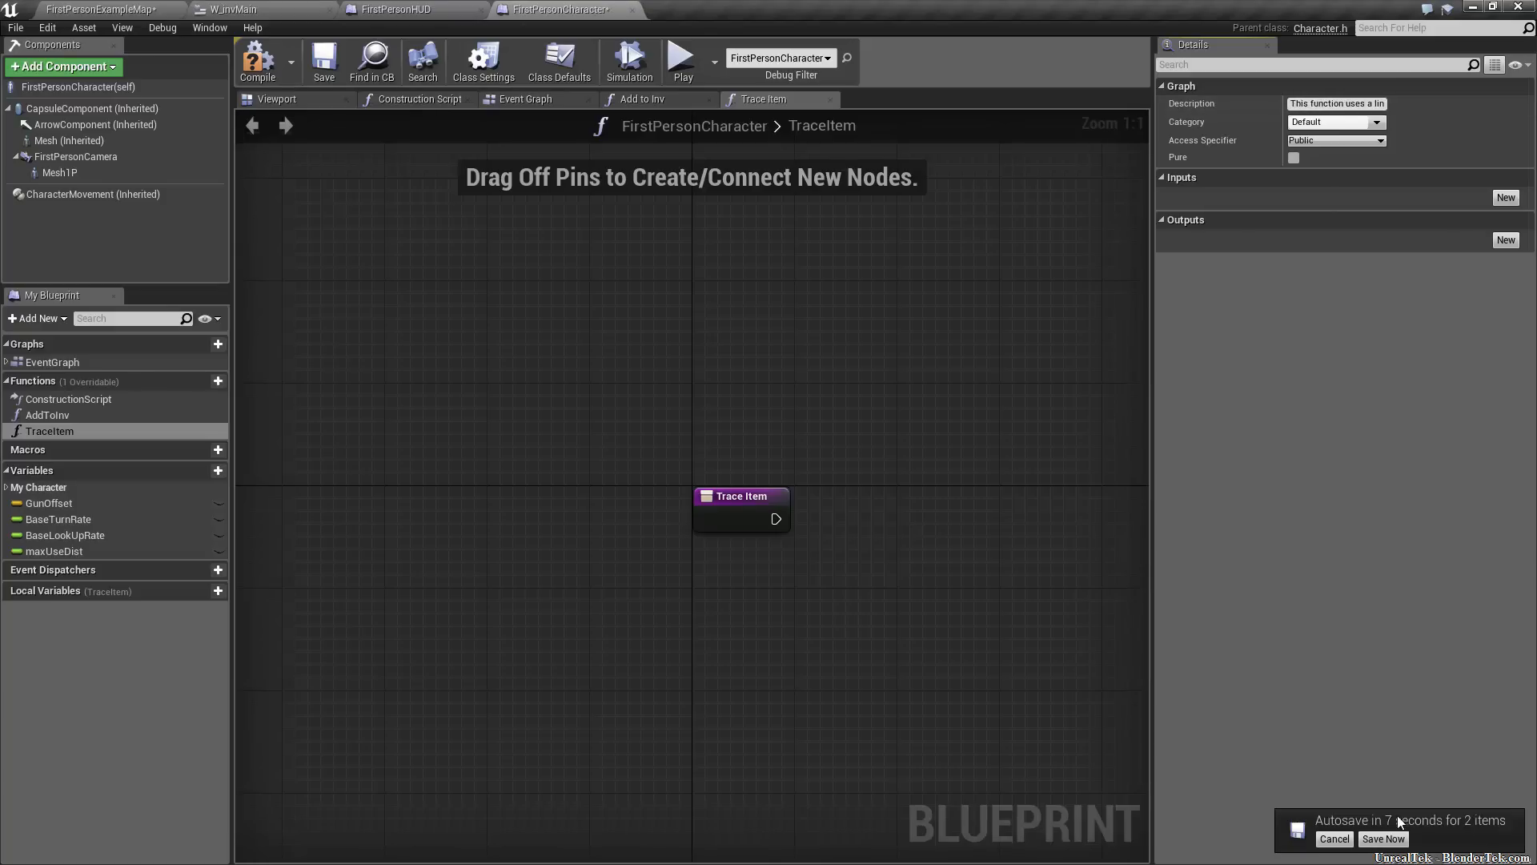
{"action": "left_click", "coordinate": [322, 59]}
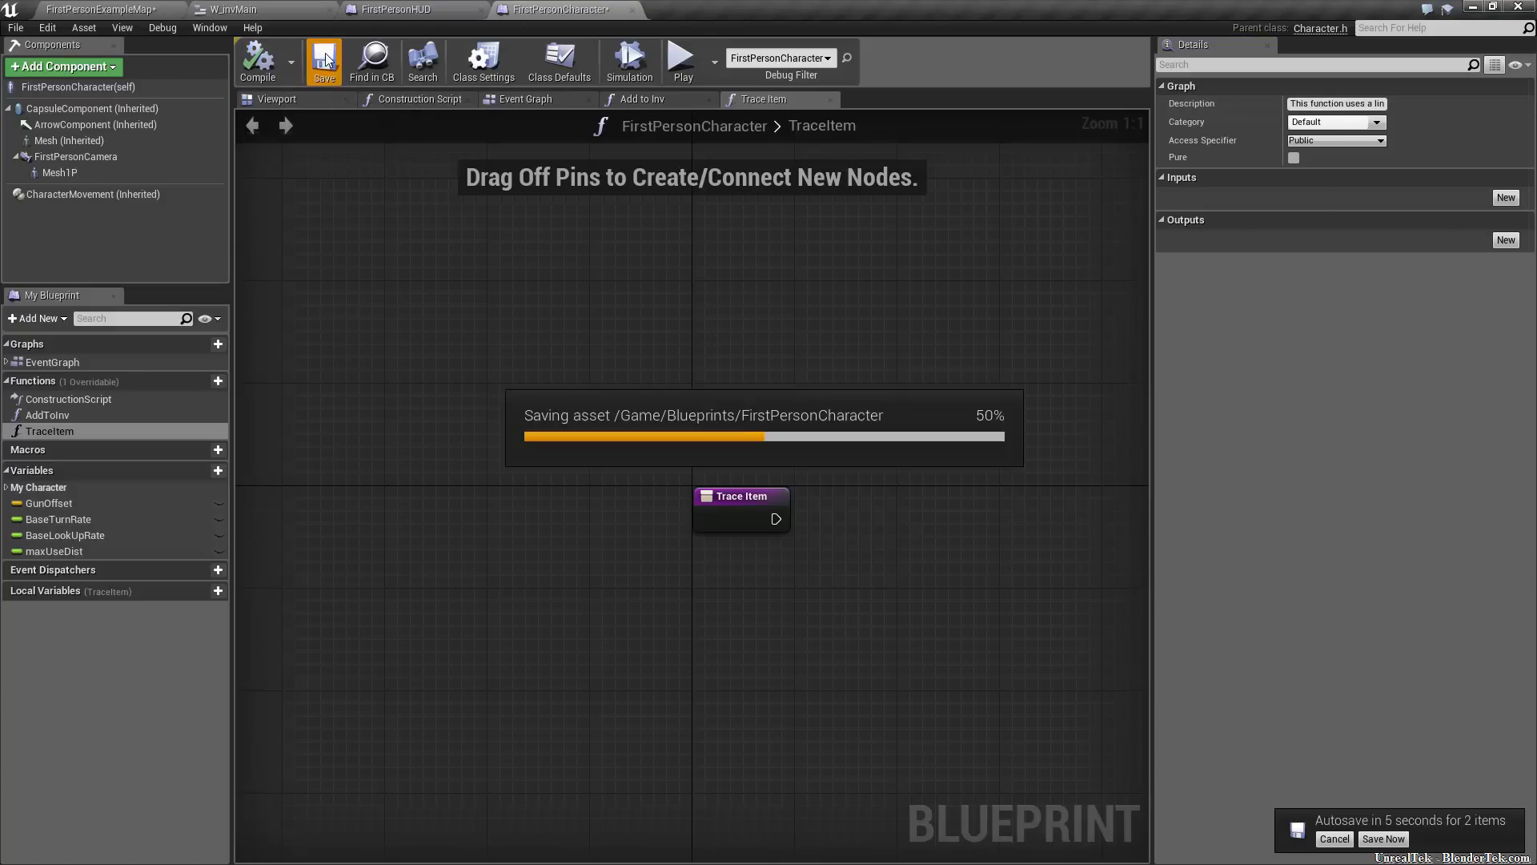
{"action": "left_click", "coordinate": [1384, 838]}
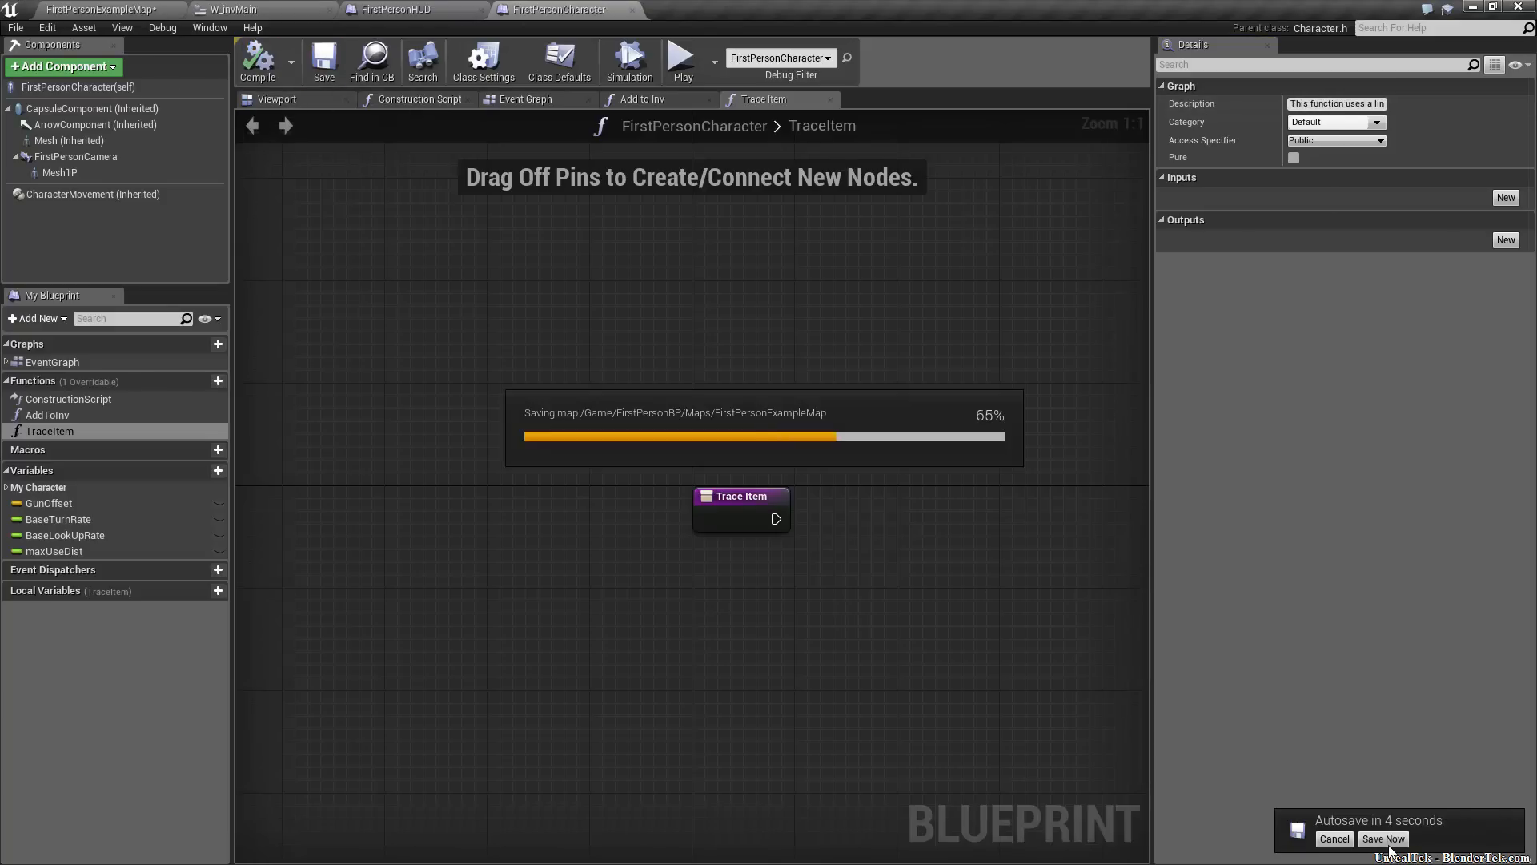
Create a new Structure asset in the Blueprints/Actor folder of the project content
{"action": "left_click", "coordinate": [56, 8]}
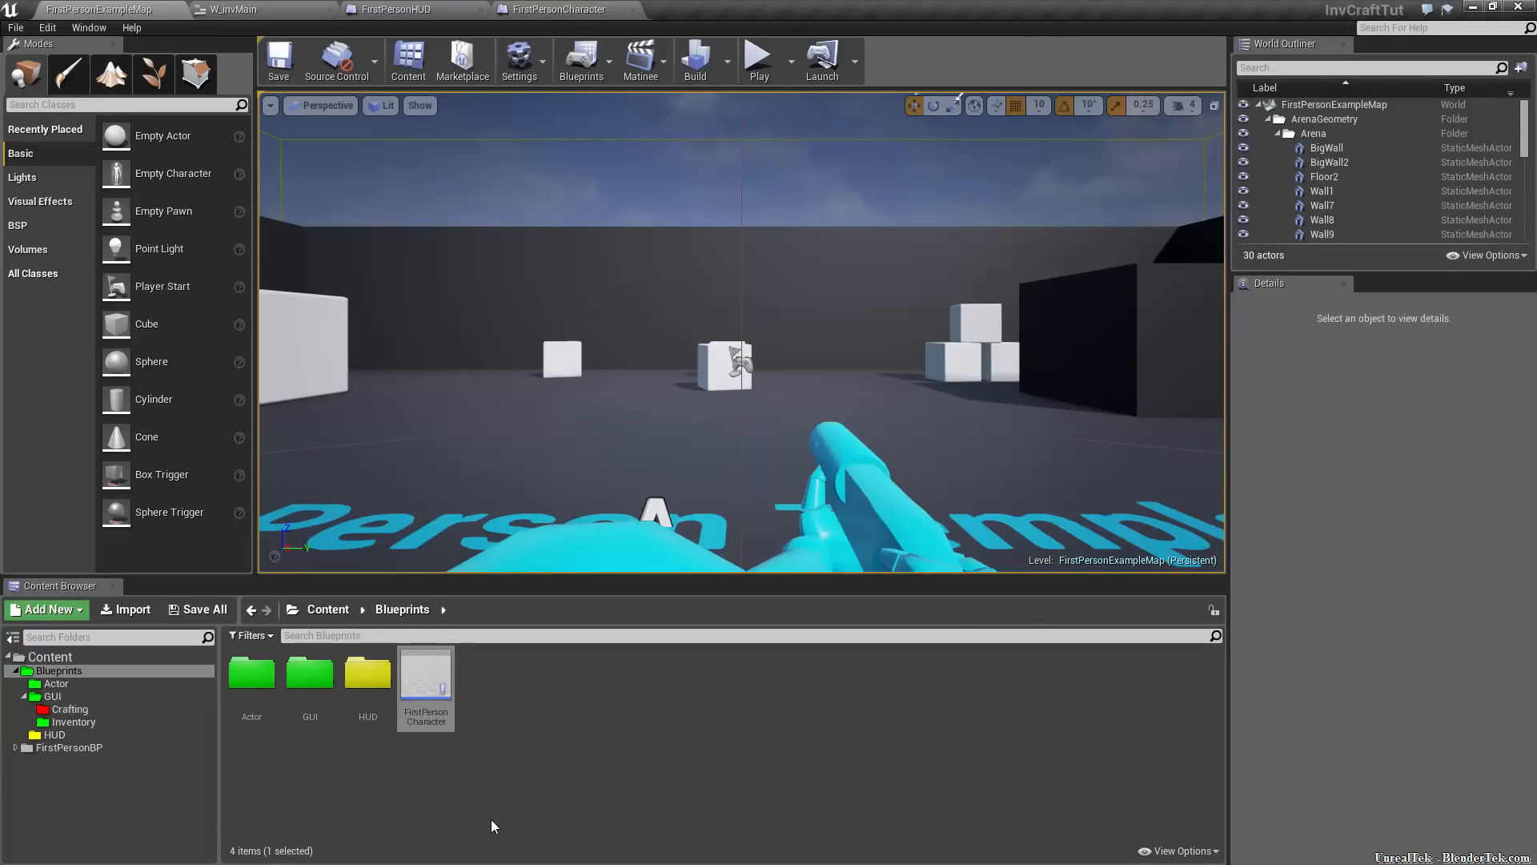
{"action": "left_click", "coordinate": [99, 684]}
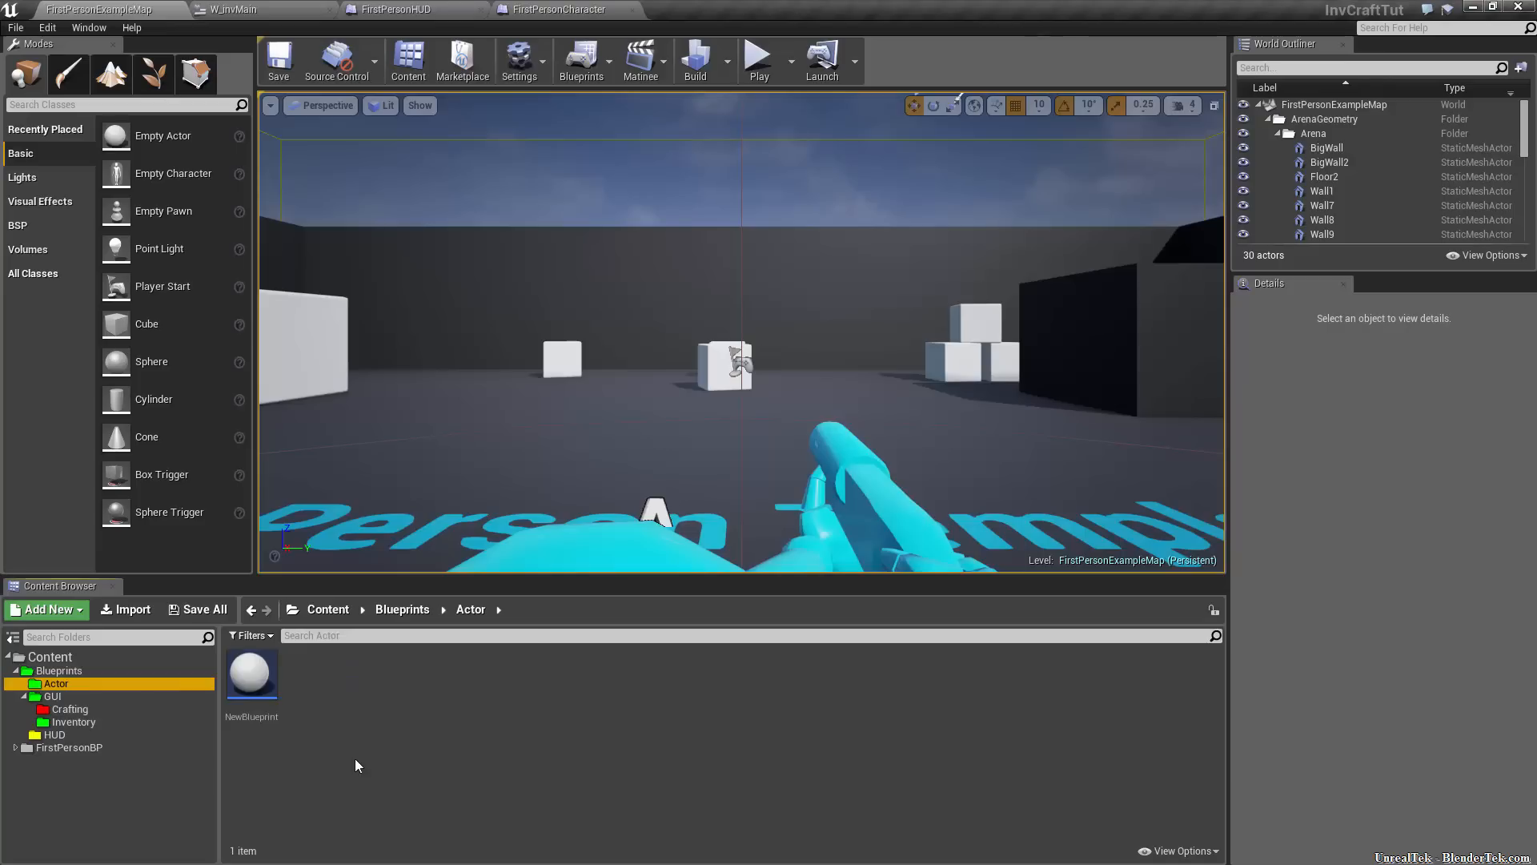
{"action": "right_click", "coordinate": [347, 735]}
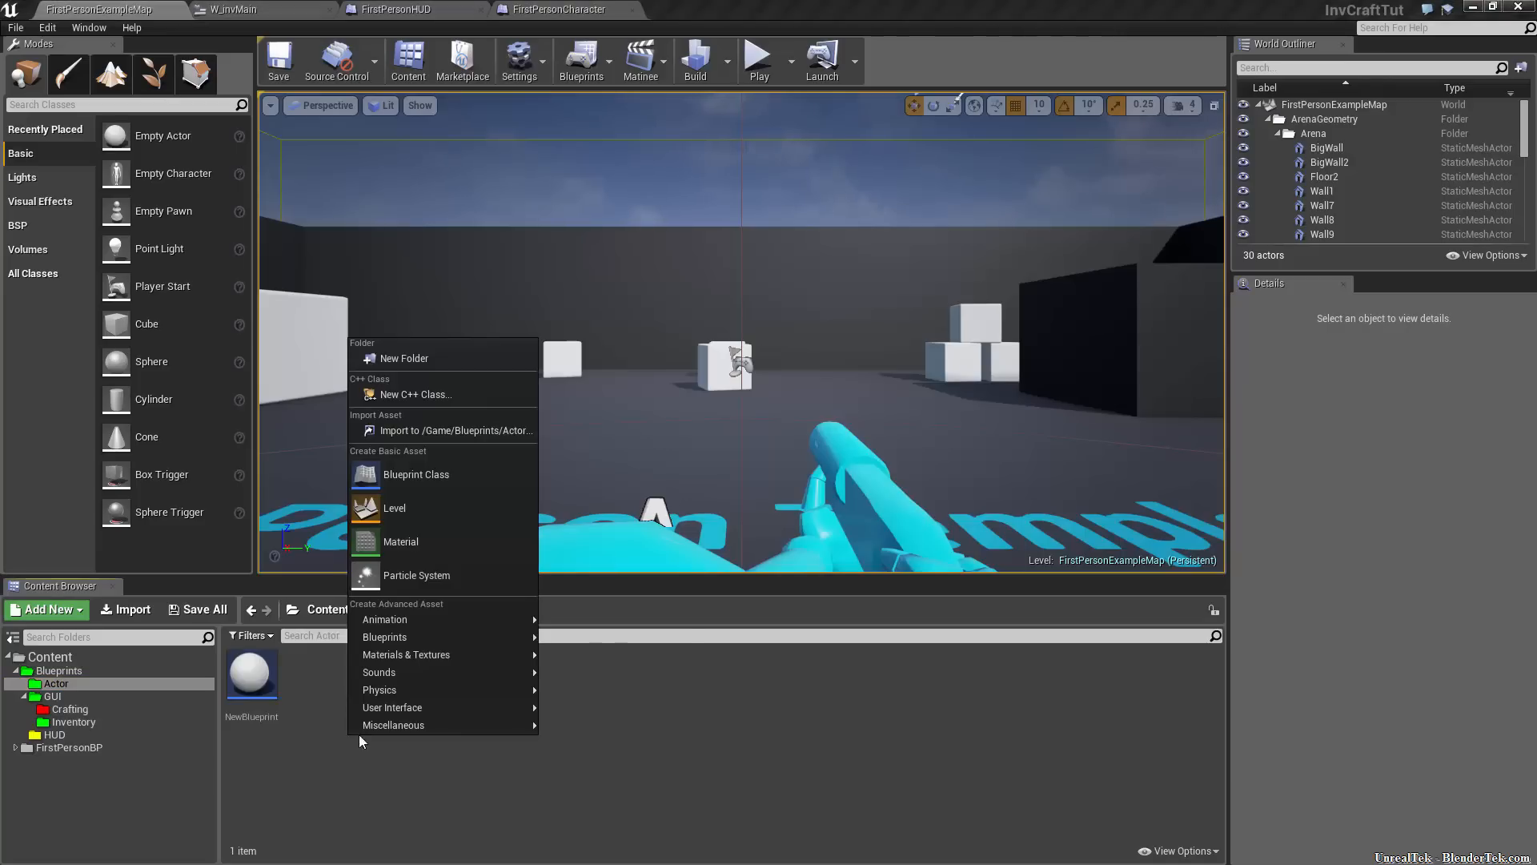
{"action": "mouse_move", "coordinate": [449, 634]}
{"action": "left_click", "coordinate": [636, 820]}
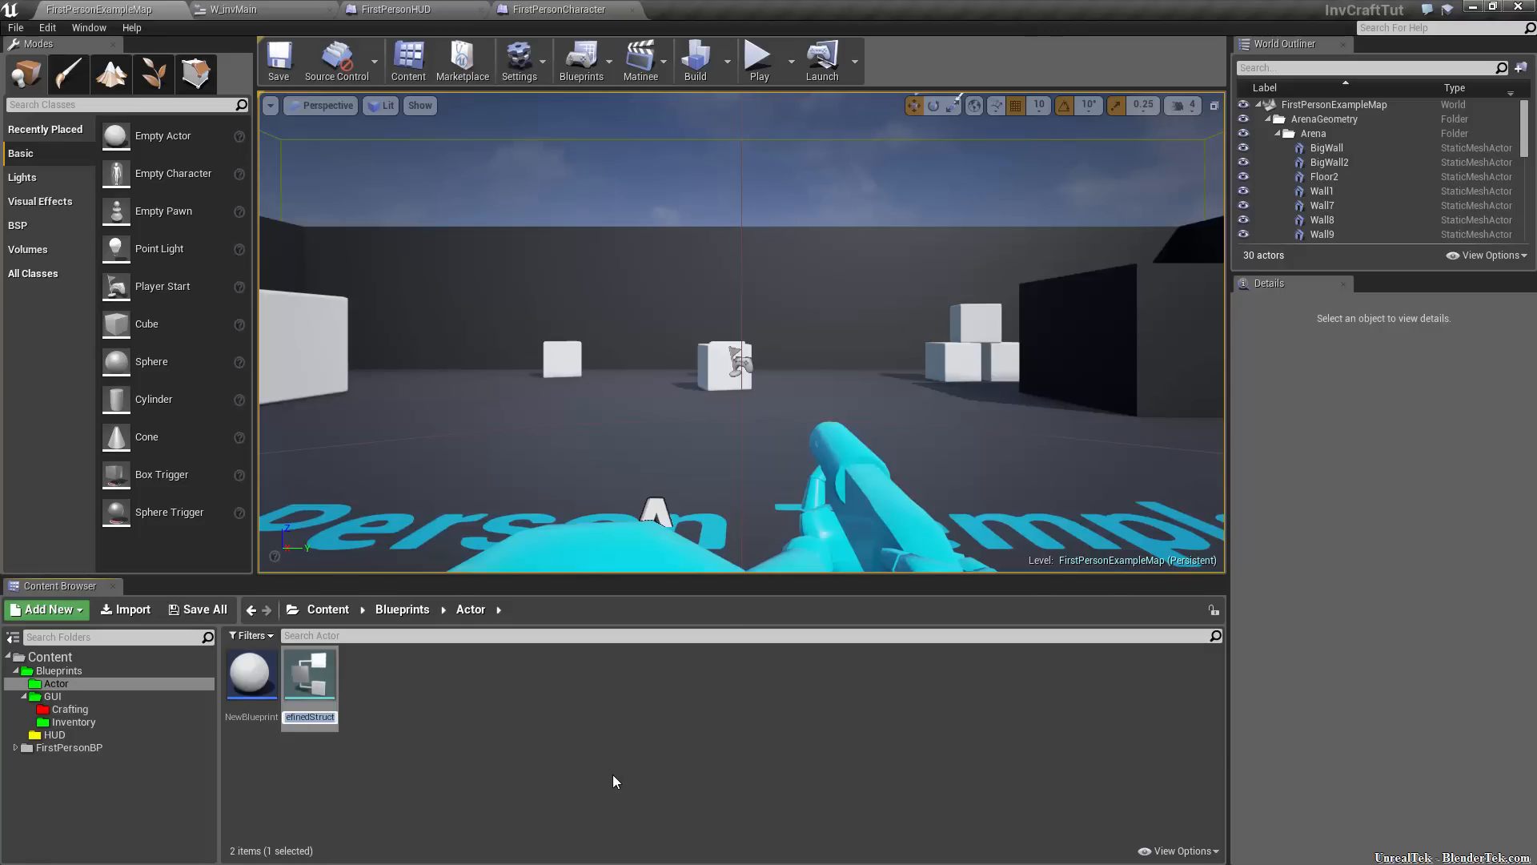
Name the new structure asset S_itemData
{"action": "type", "text": "S_"}
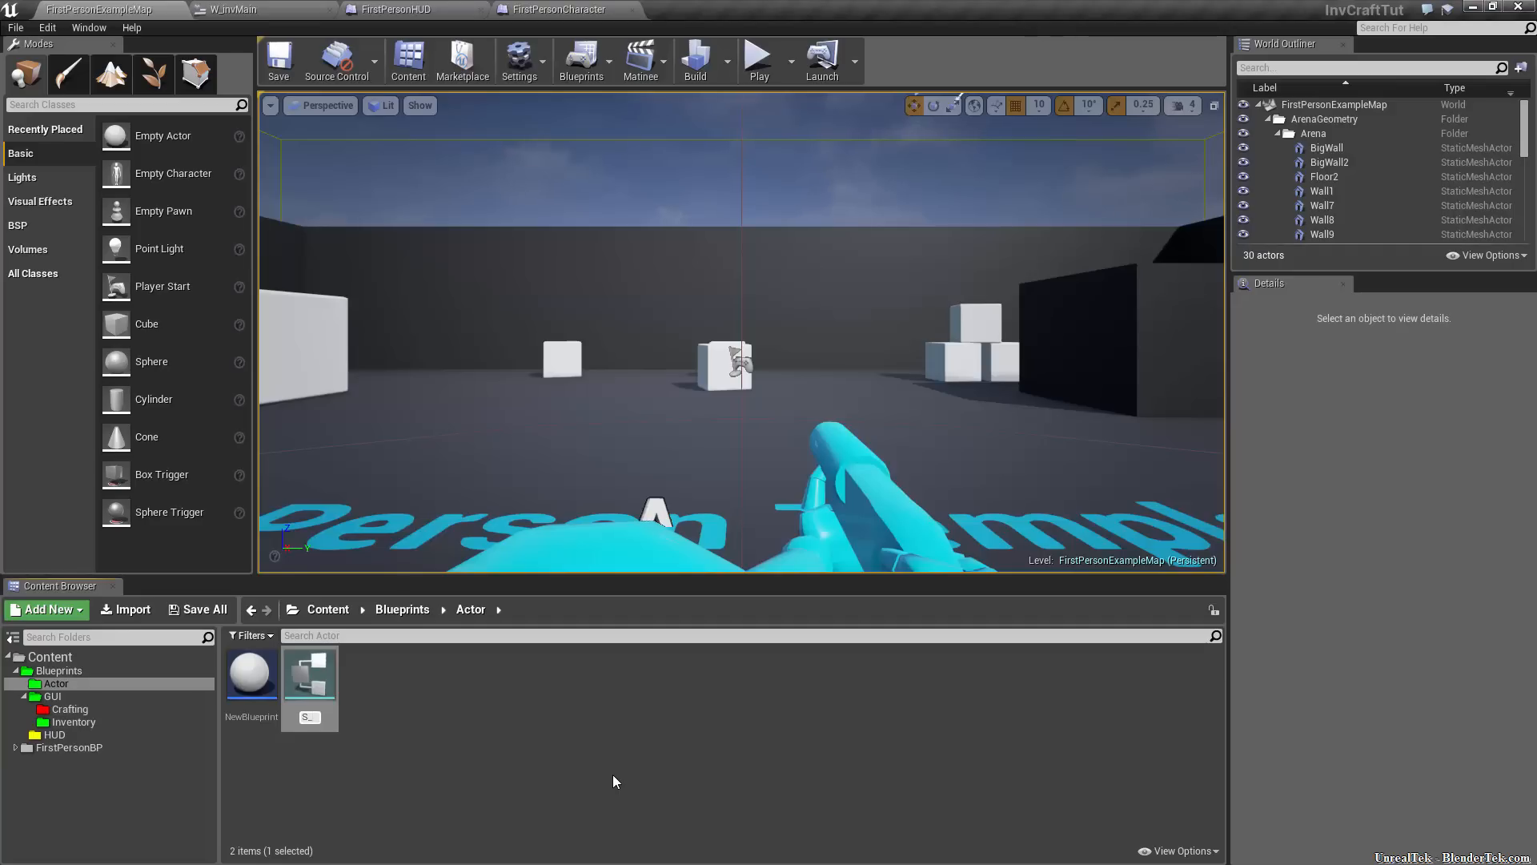
{"action": "type", "text": "item"}
{"action": "type", "text": "Deta"}
{"action": "key", "text": "BackSpace"}
{"action": "key", "text": "BackSpace"}
{"action": "type", "text": "ata"}
{"action": "key", "text": "Left"}
{"action": "key", "text": "Left"}
{"action": "key", "text": "Left"}
{"action": "key", "text": "BackSpace"}
{"action": "key", "text": "Return"}
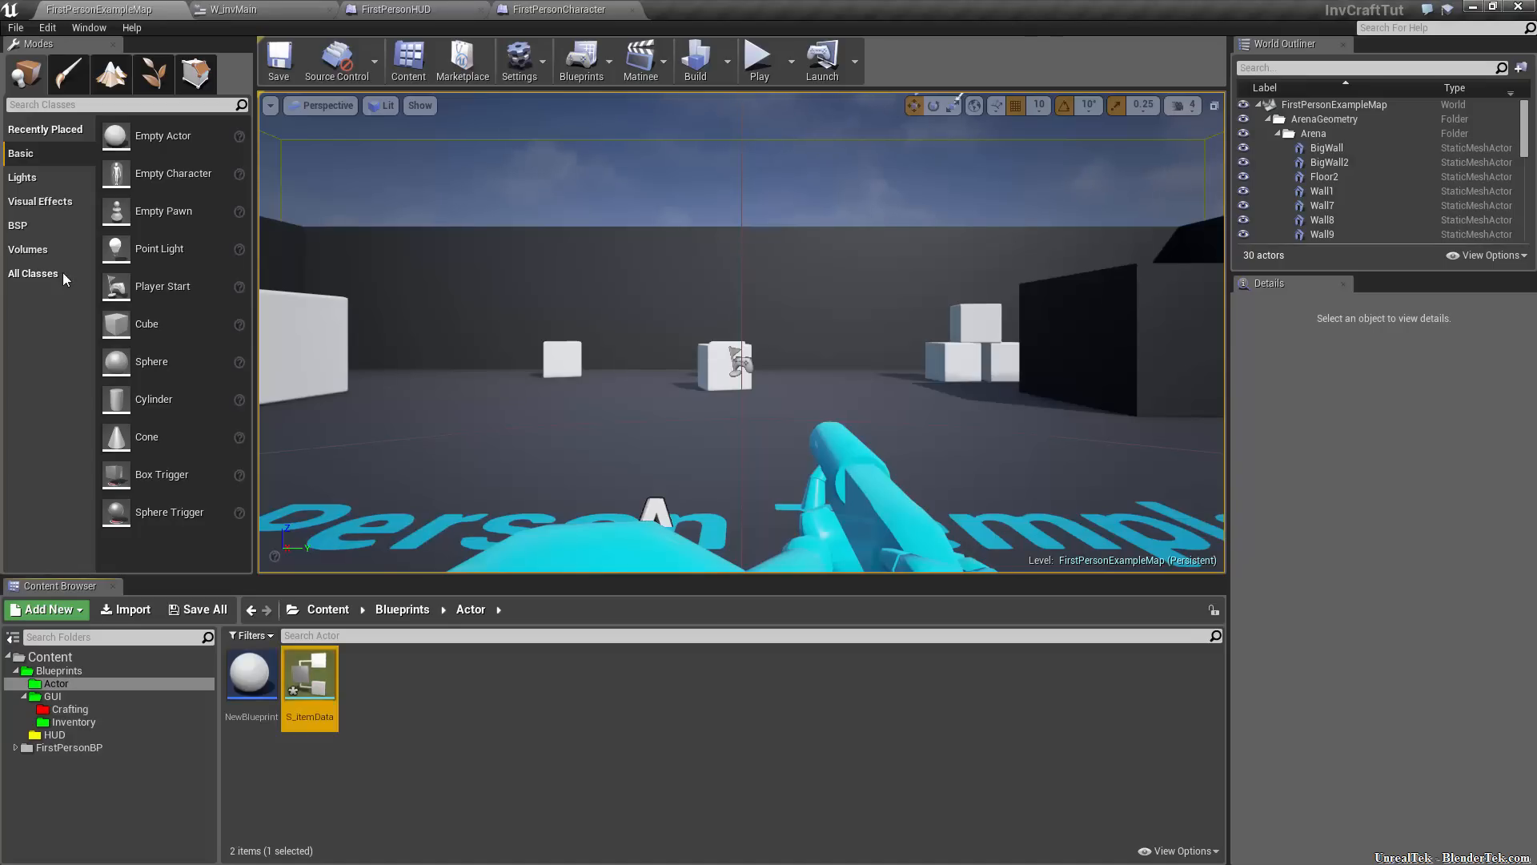
Open S_itemData, rename its first member variable to itemName and set its type to String
{"action": "double_click", "coordinate": [309, 650]}
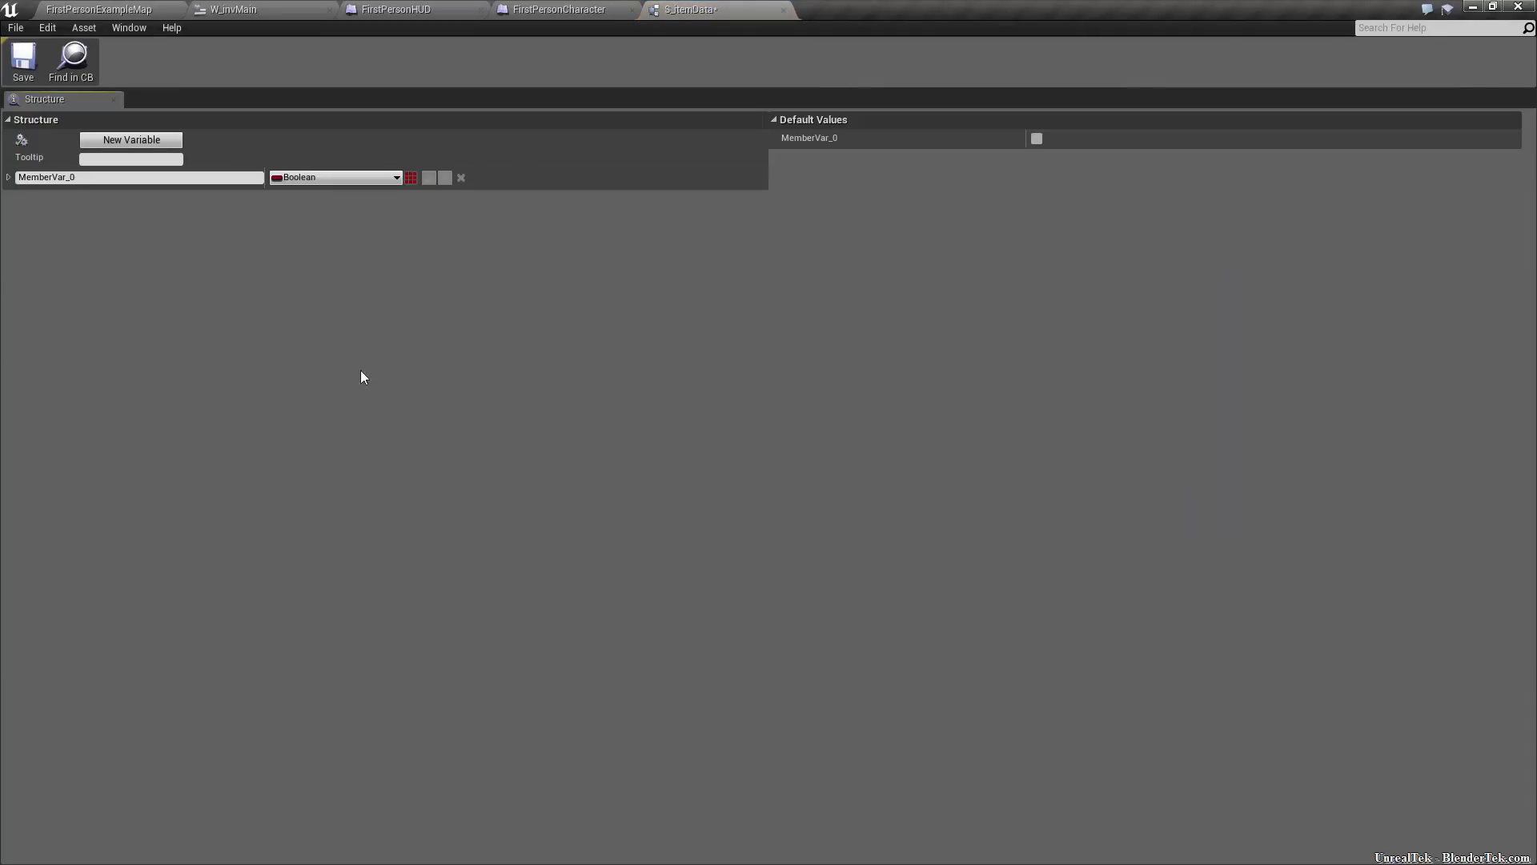
{"action": "left_click", "coordinate": [160, 177]}
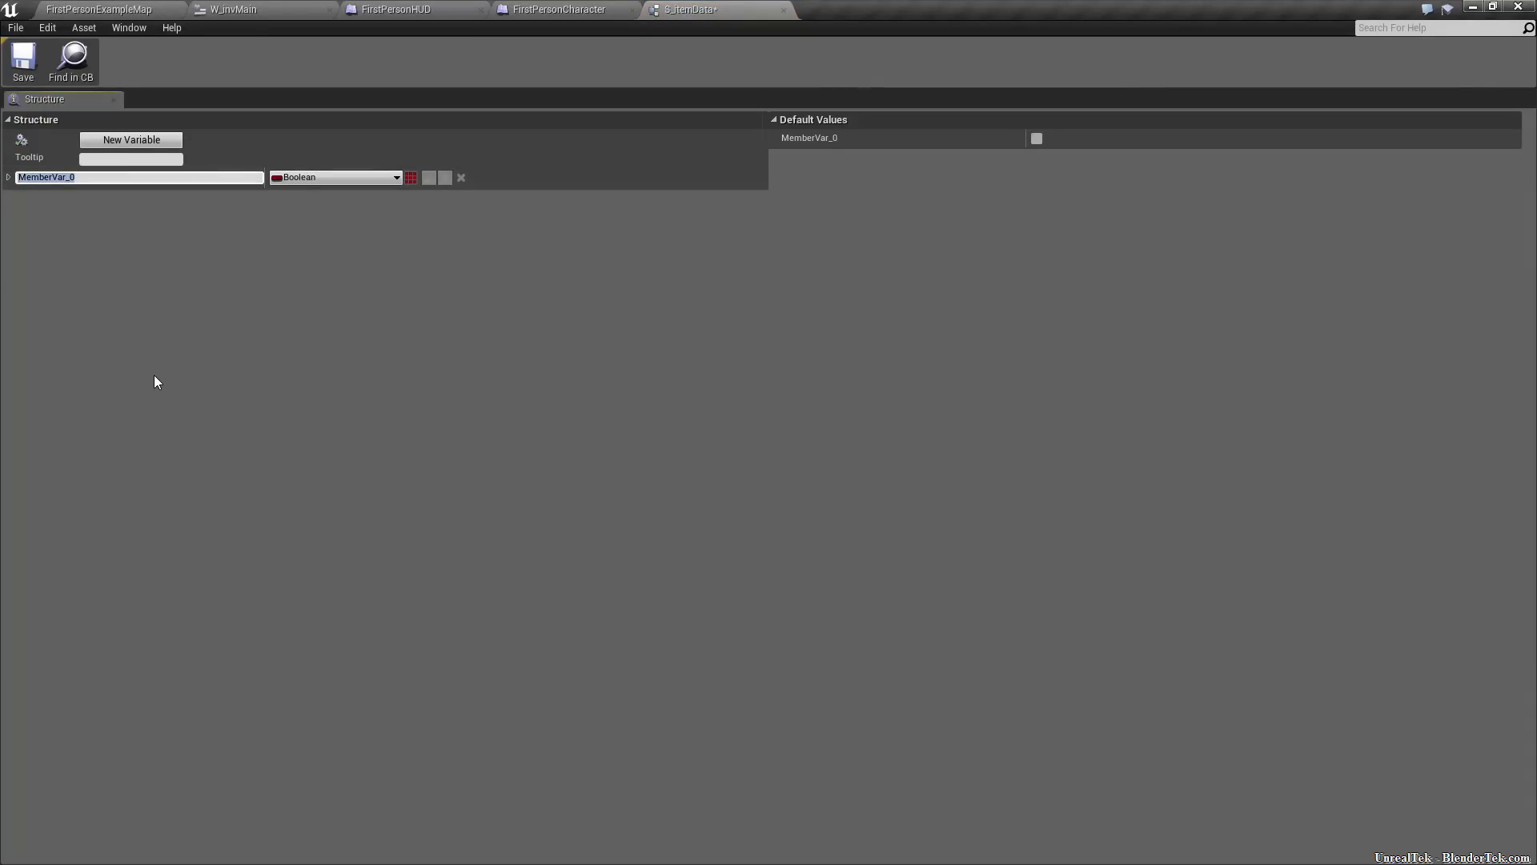
{"action": "type", "text": "itemName"}
{"action": "key", "text": "Return"}
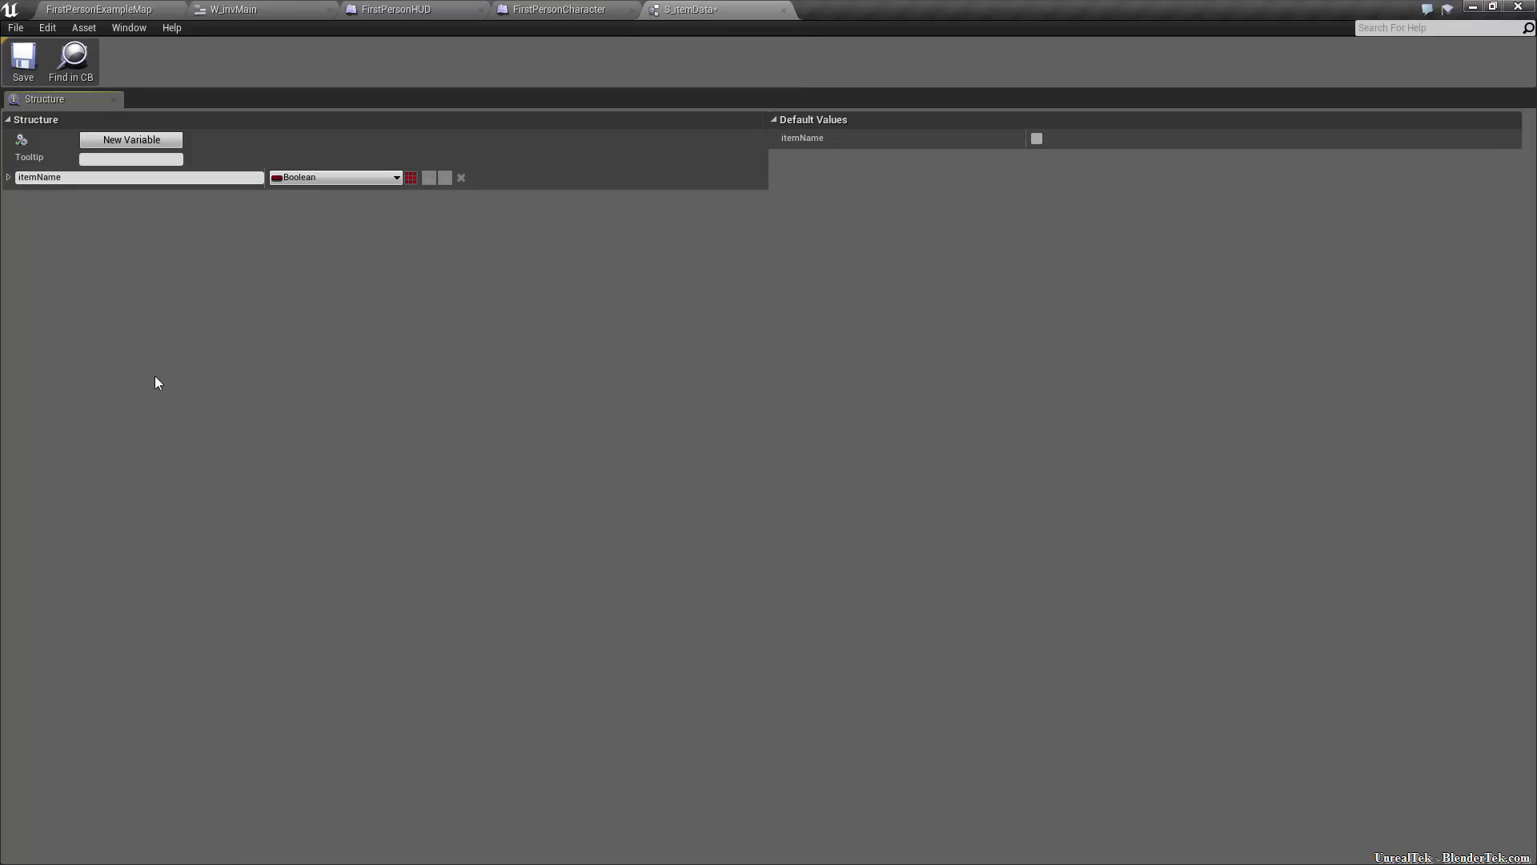
{"action": "left_click", "coordinate": [314, 177]}
{"action": "left_click", "coordinate": [333, 293]}
Add a second member variable named weight with type Float to the S_itemData structure
{"action": "left_click", "coordinate": [132, 139]}
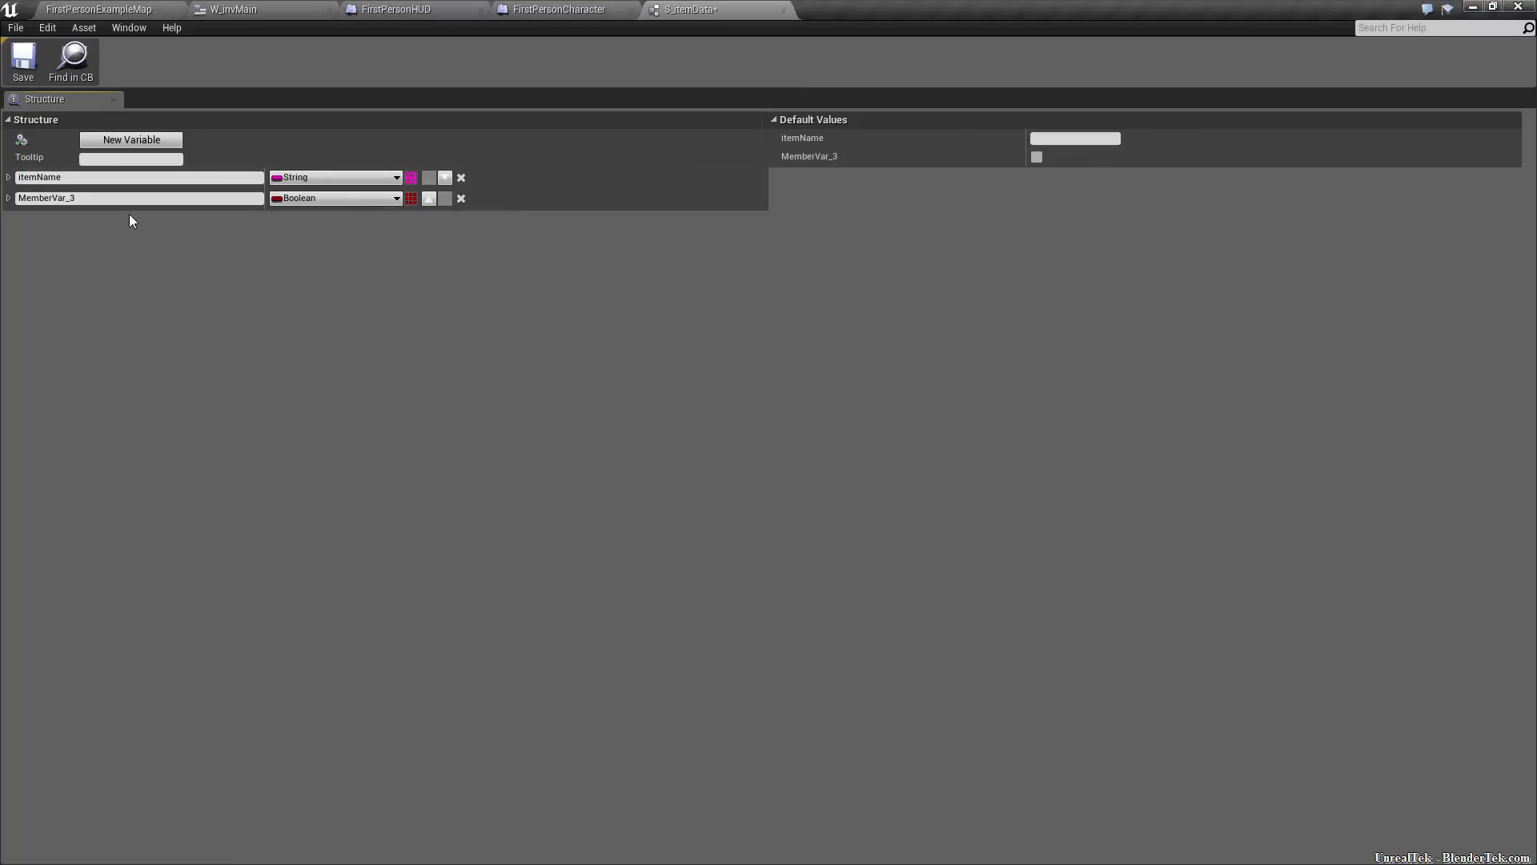
{"action": "left_click", "coordinate": [128, 197]}
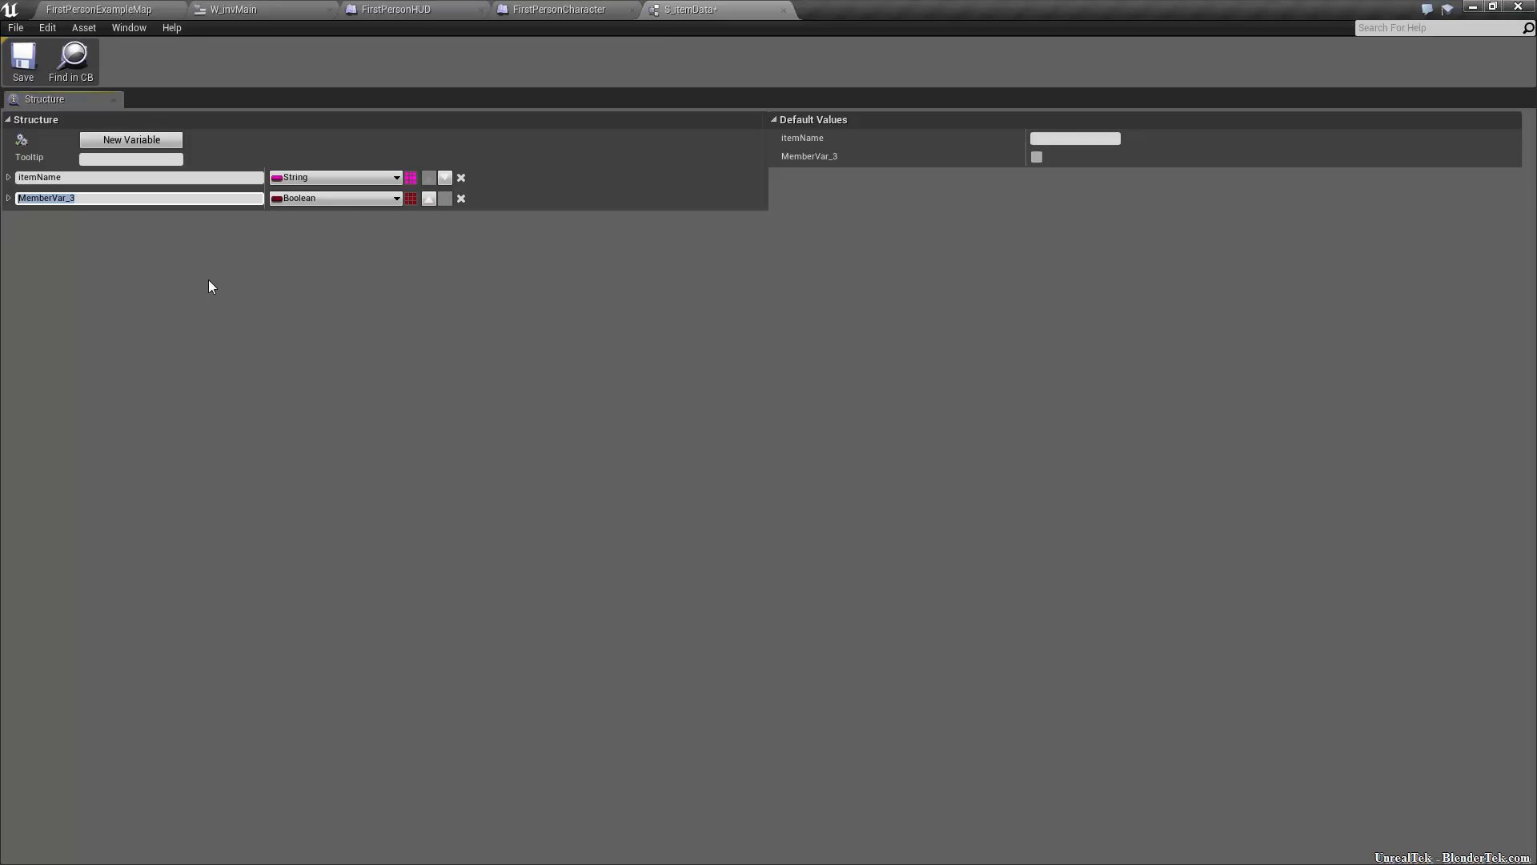
{"action": "type", "text": "weight"}
{"action": "key", "text": "Return"}
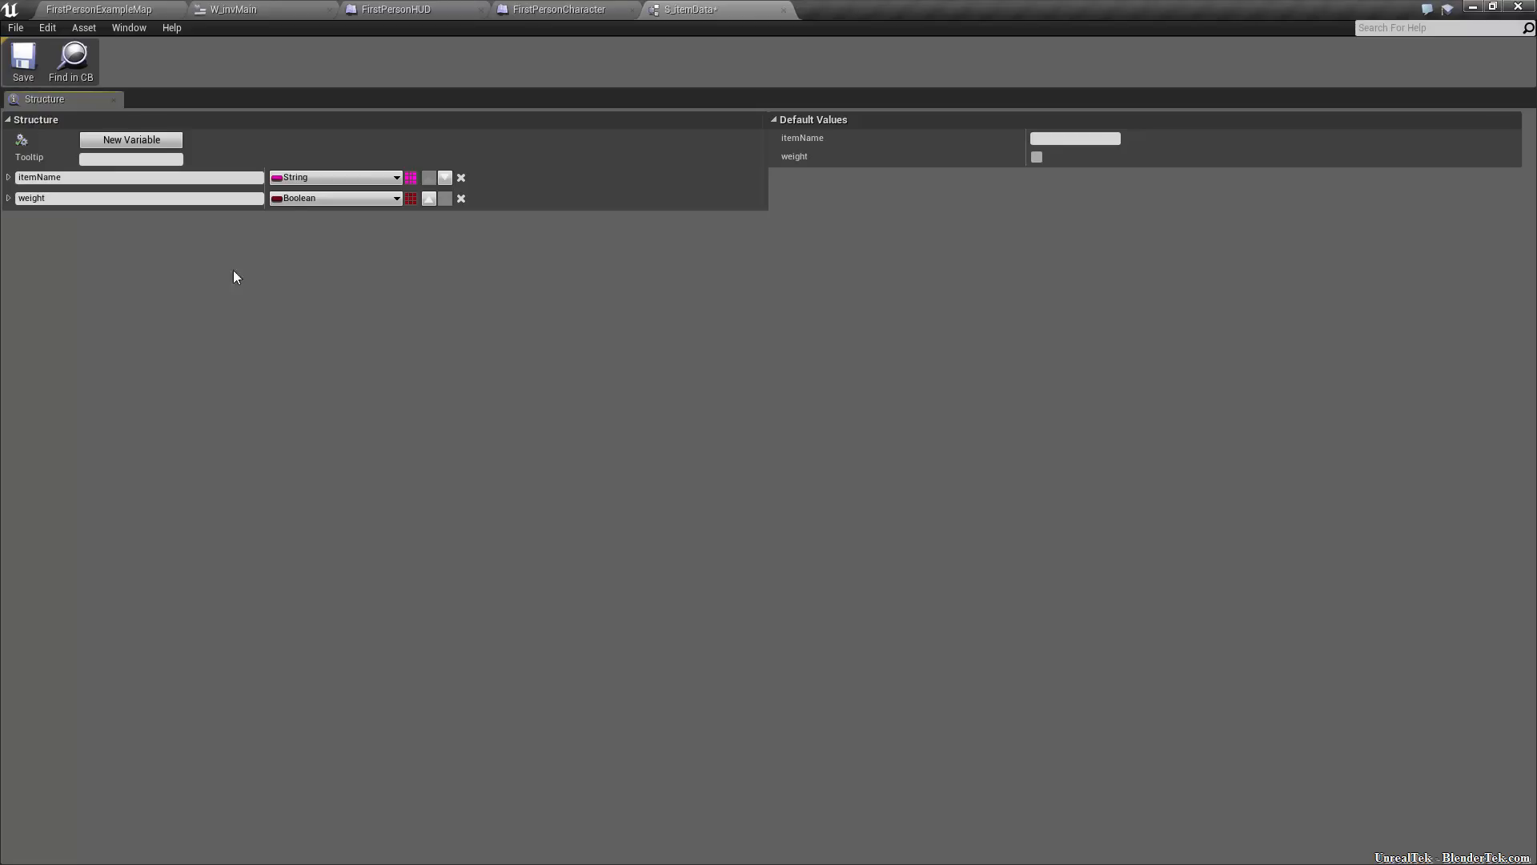
{"action": "left_click", "coordinate": [298, 199]}
{"action": "left_click", "coordinate": [329, 281]}
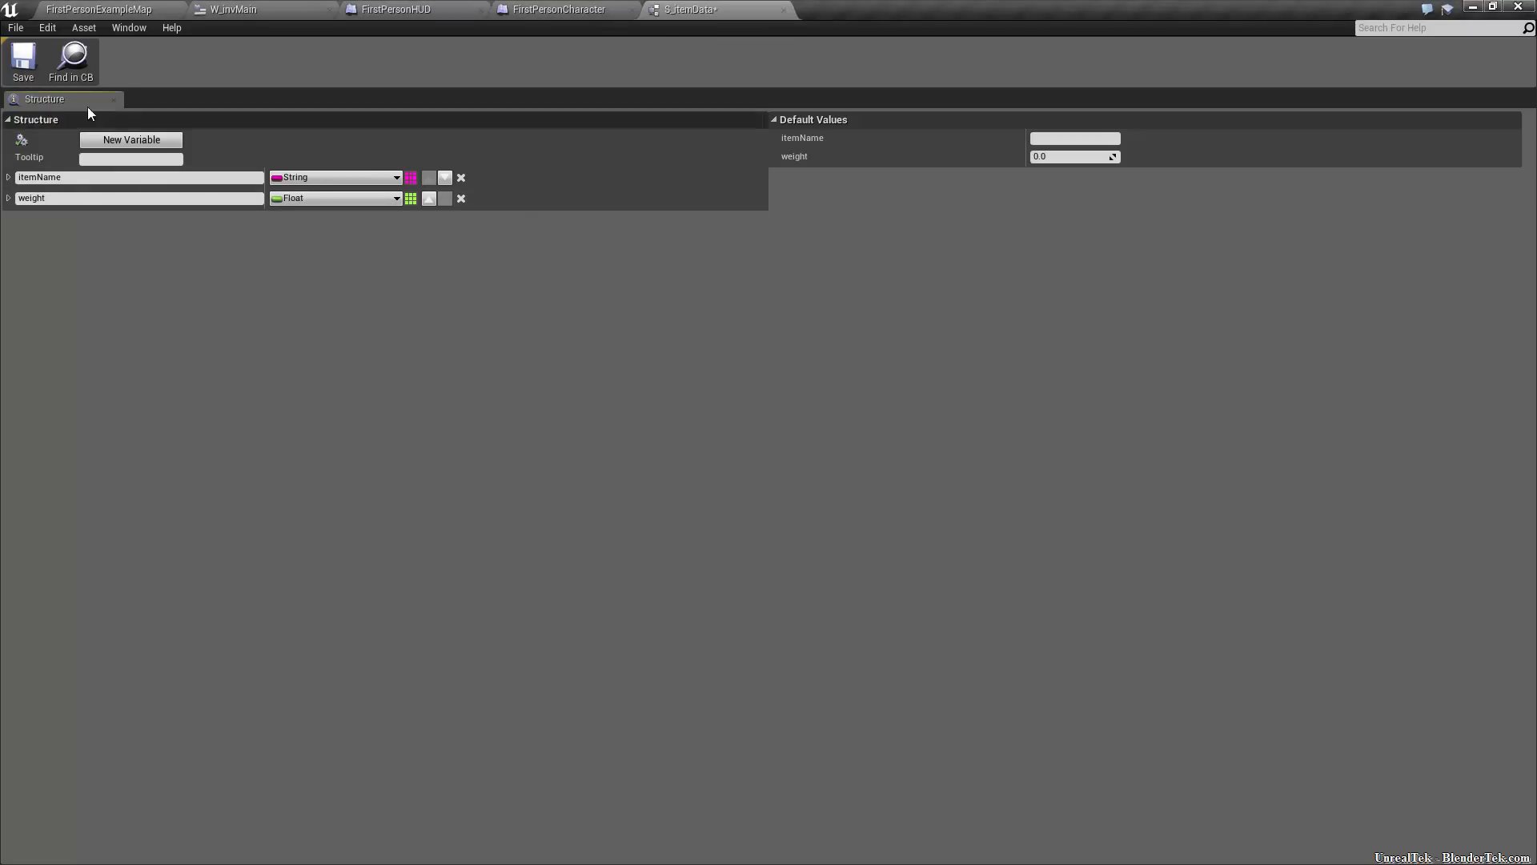
Add a member variable named itemDetails with type String to the S_itemData structure
{"action": "left_click", "coordinate": [131, 139]}
{"action": "type", "text": "itemDetails"}
{"action": "key", "text": "Return"}
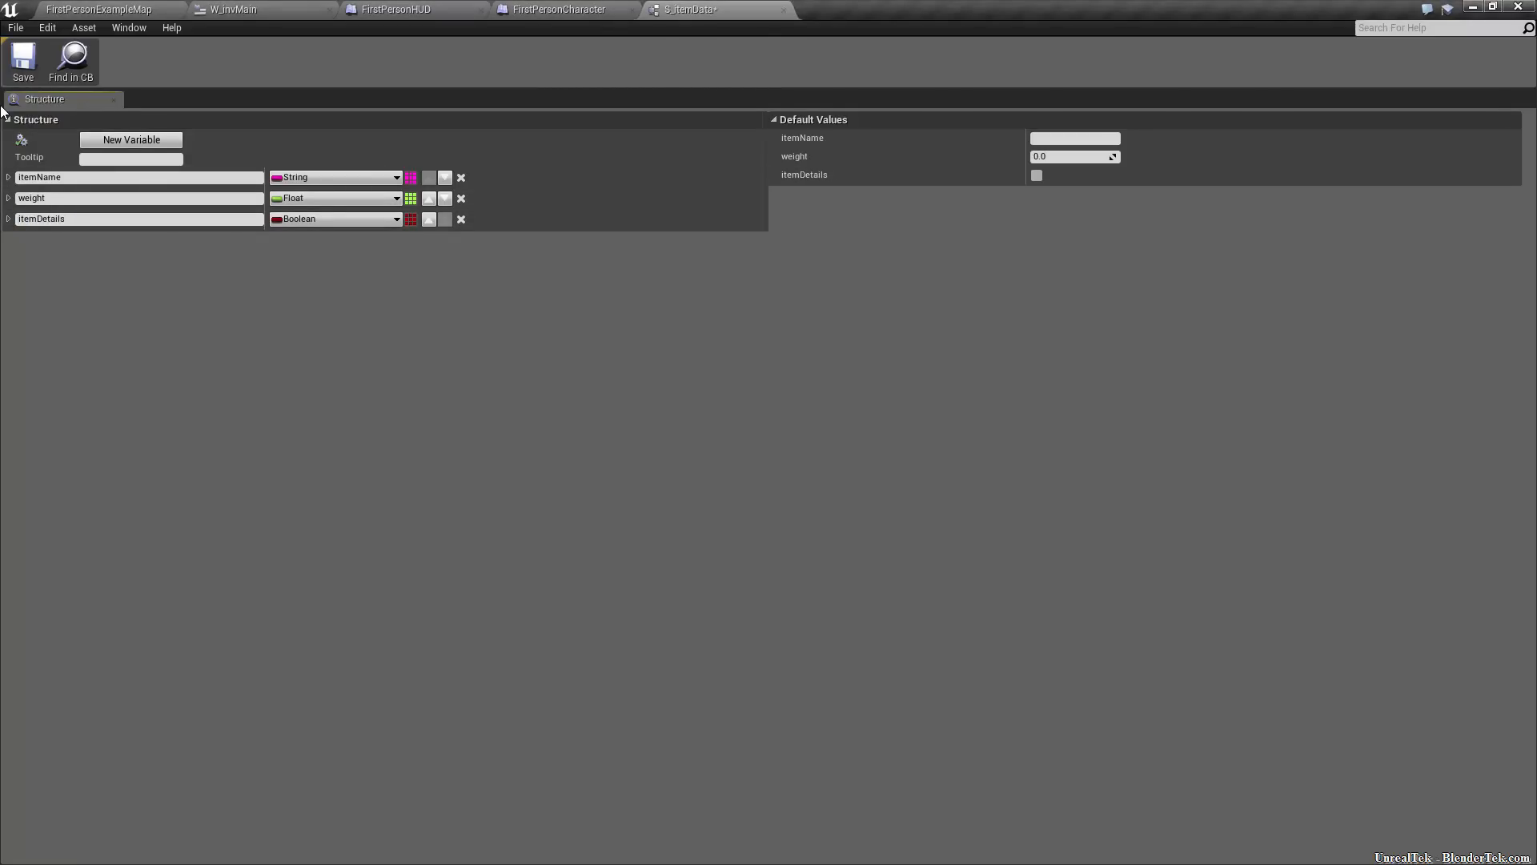
{"action": "left_click", "coordinate": [344, 219]}
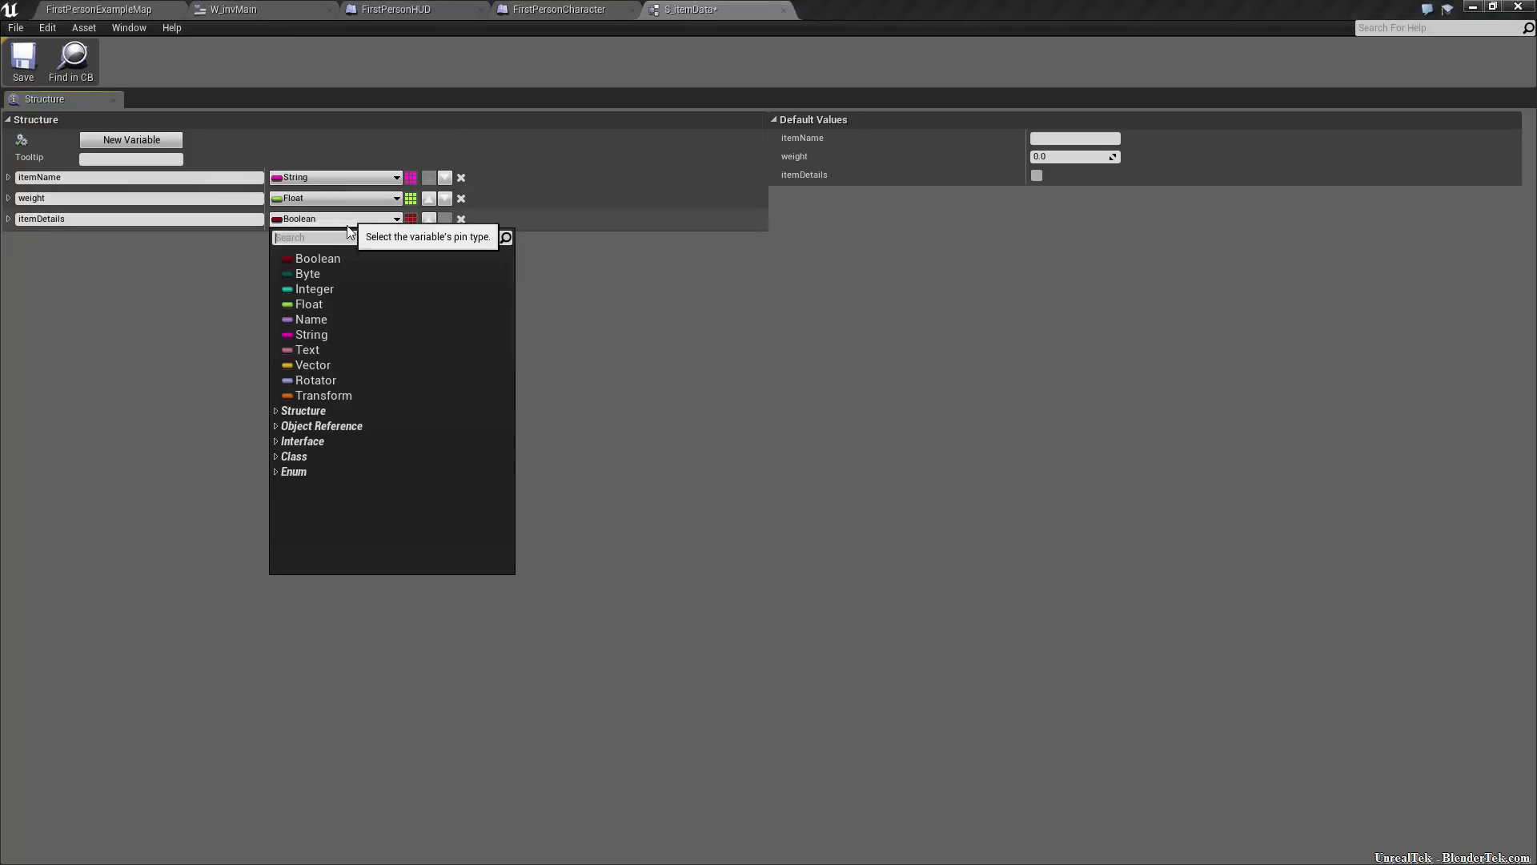
{"action": "left_click", "coordinate": [320, 334]}
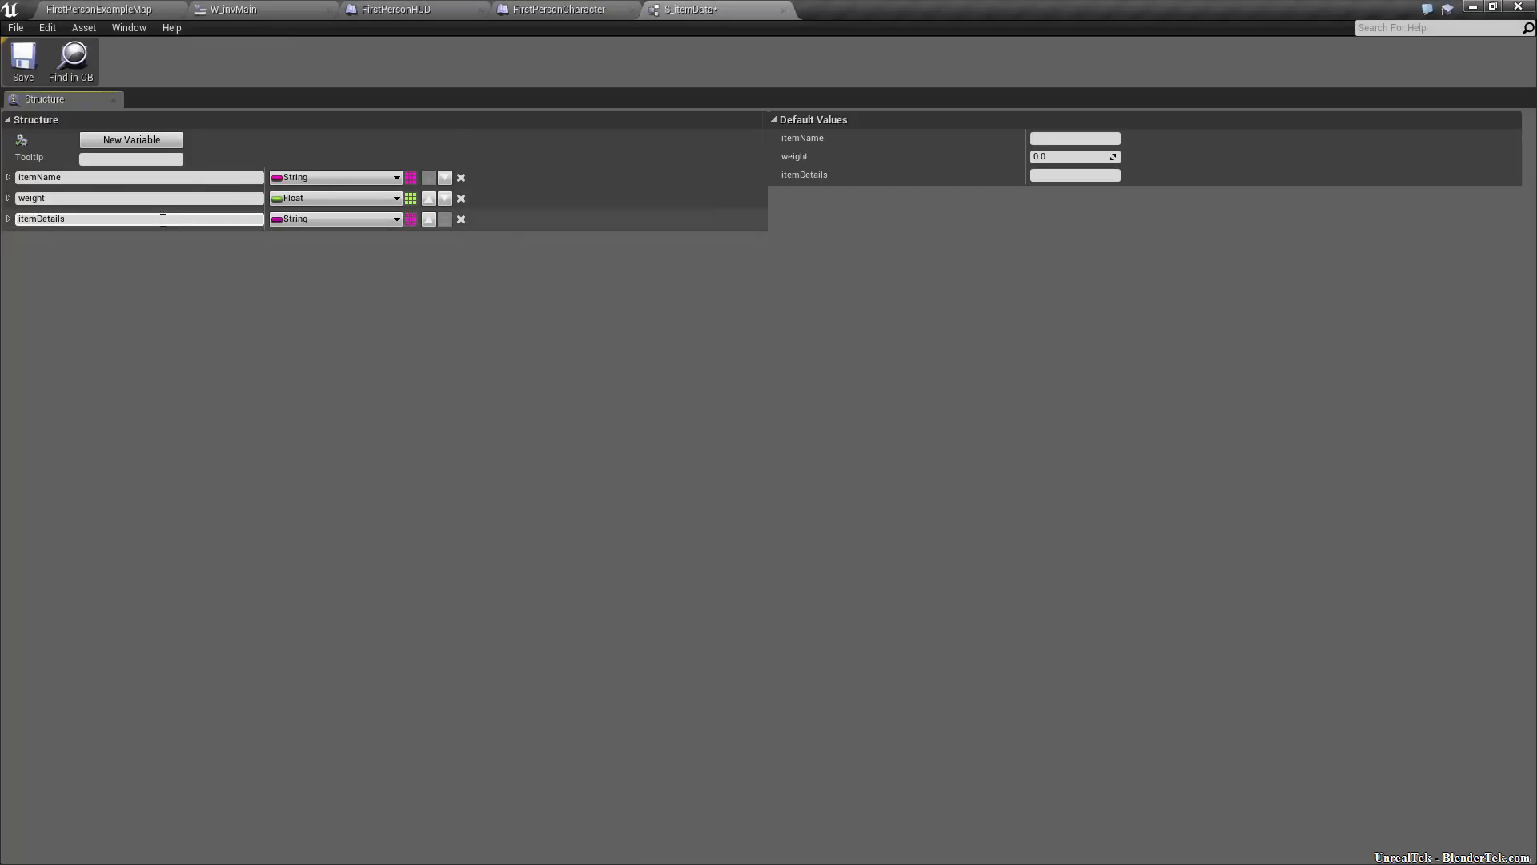
Add a Texture 2D object reference member named thumbnail to S_itemData and save the structure
{"action": "left_click", "coordinate": [93, 140]}
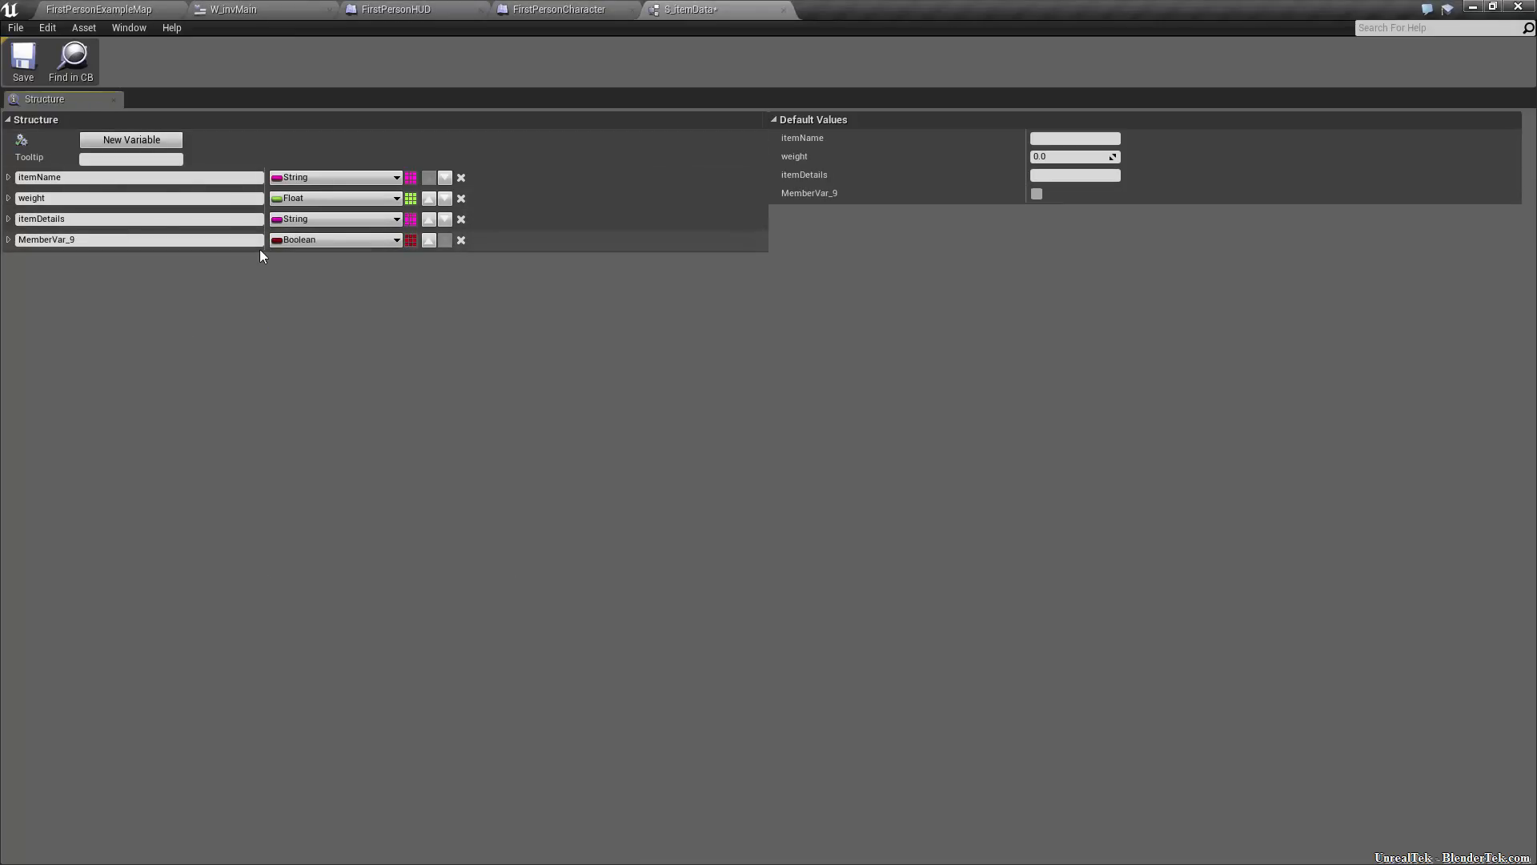
{"action": "left_click", "coordinate": [328, 240]}
{"action": "type", "text": "texture 2d"}
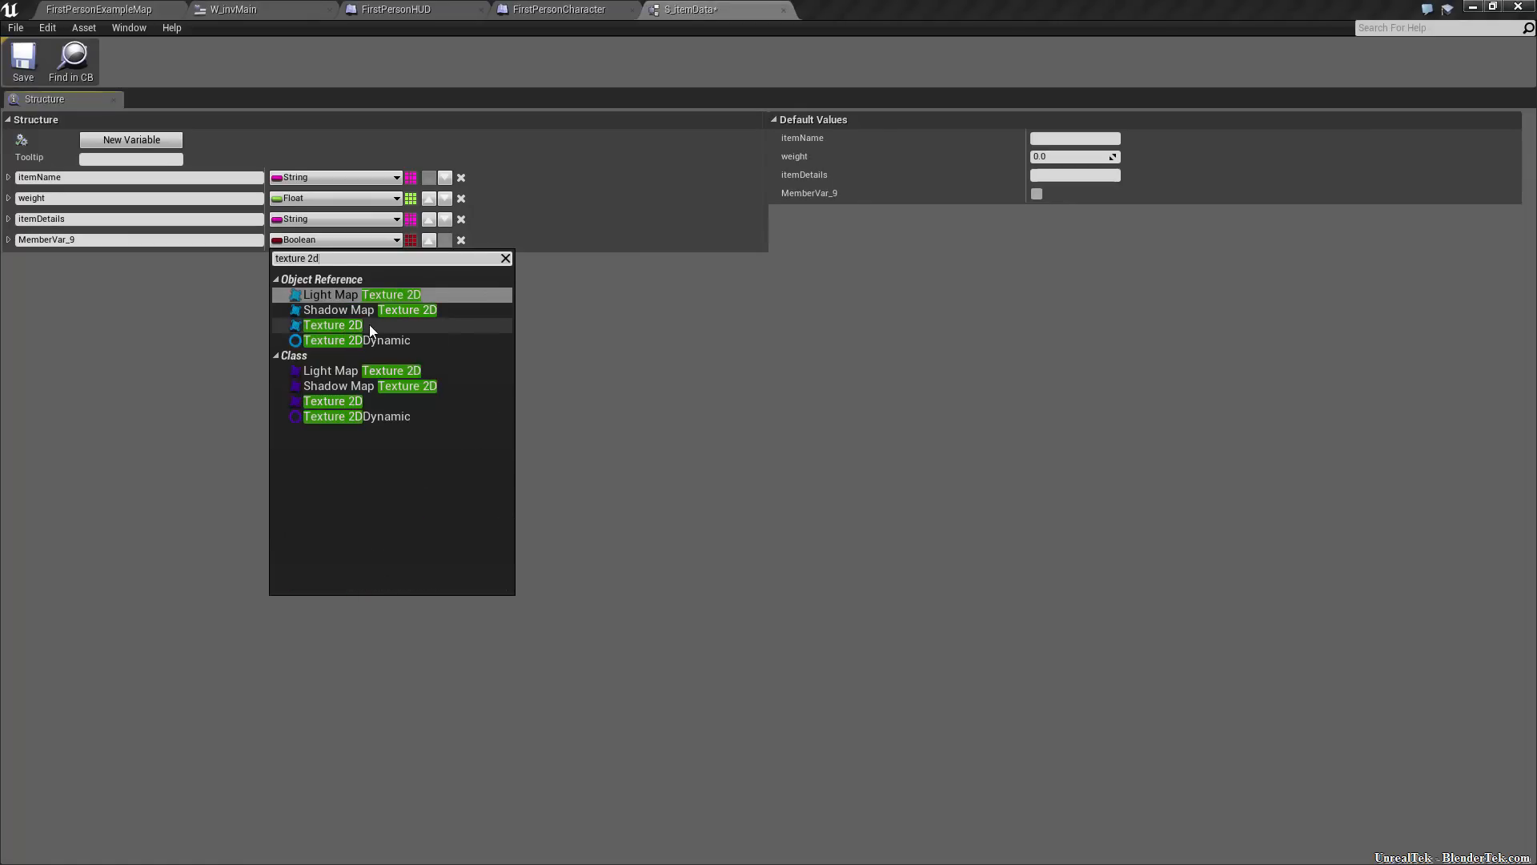
{"action": "left_click", "coordinate": [370, 328]}
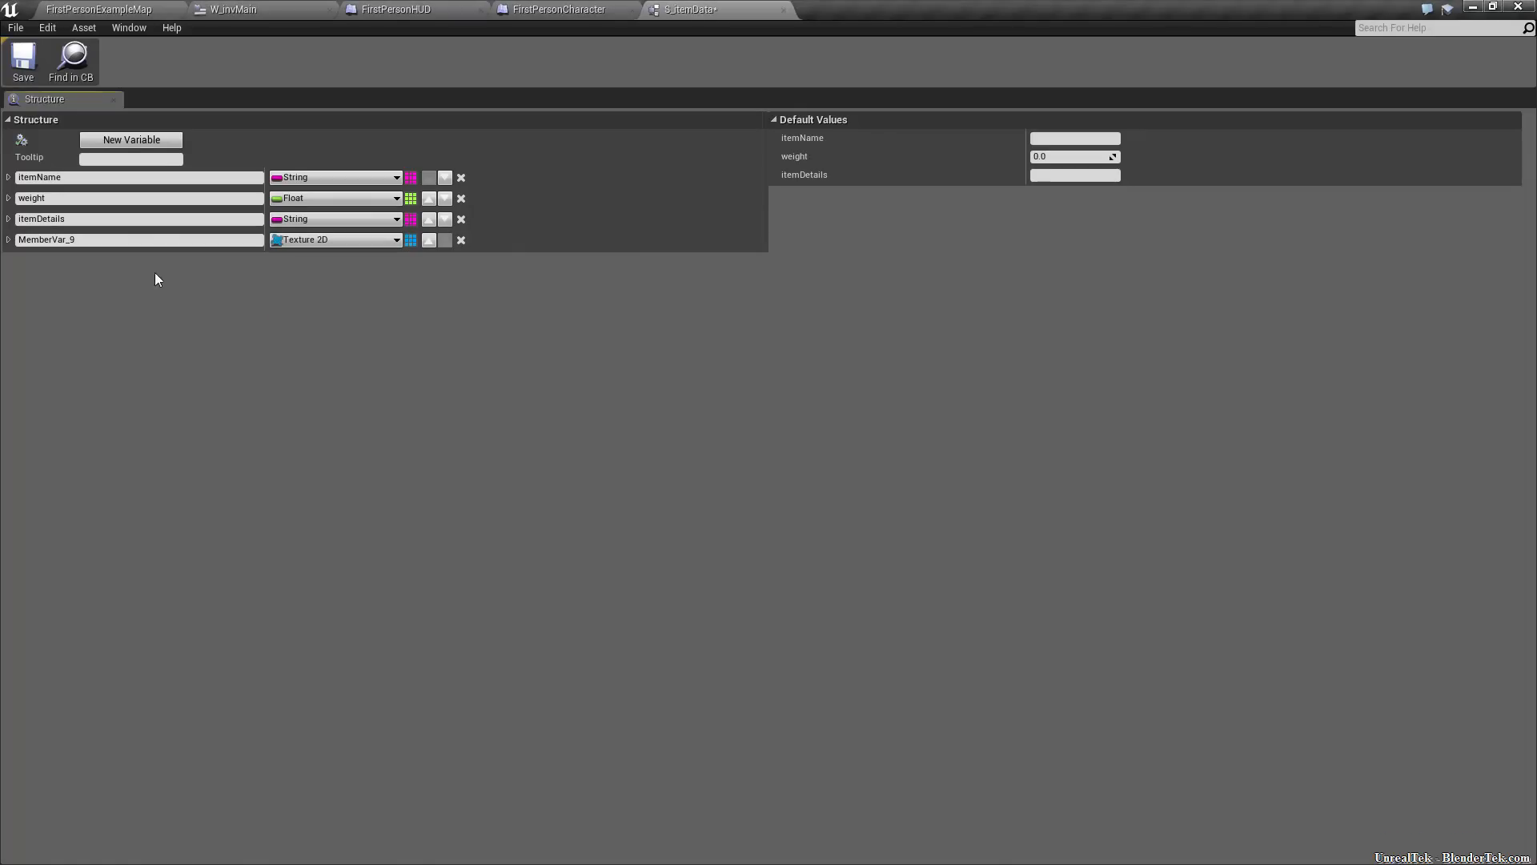
{"action": "double_click", "coordinate": [154, 240]}
{"action": "type", "text": "thumbnail"}
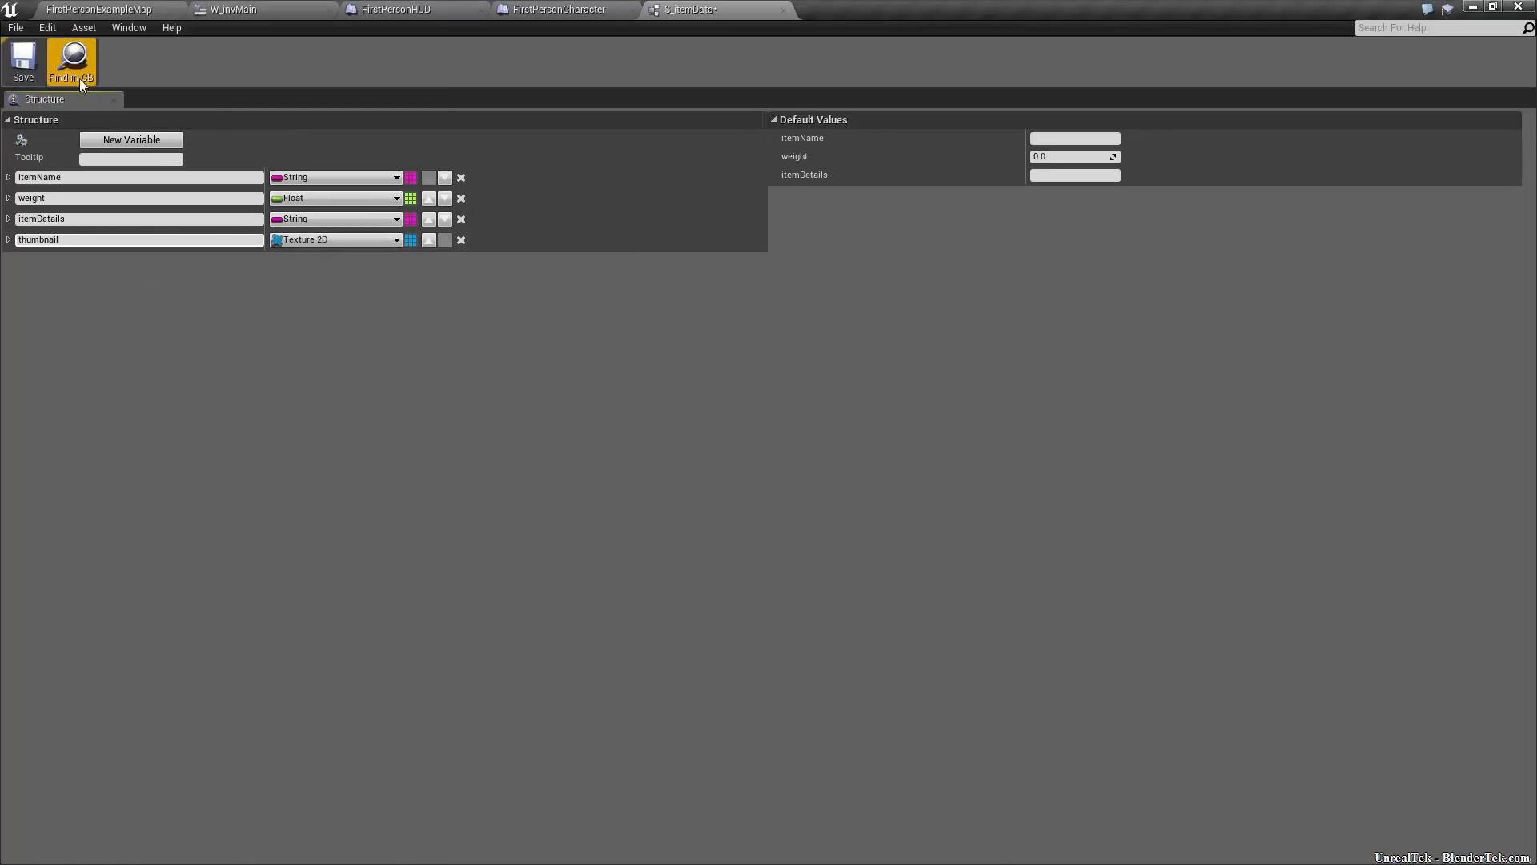
{"action": "key", "text": "Return"}
{"action": "left_click", "coordinate": [23, 61]}
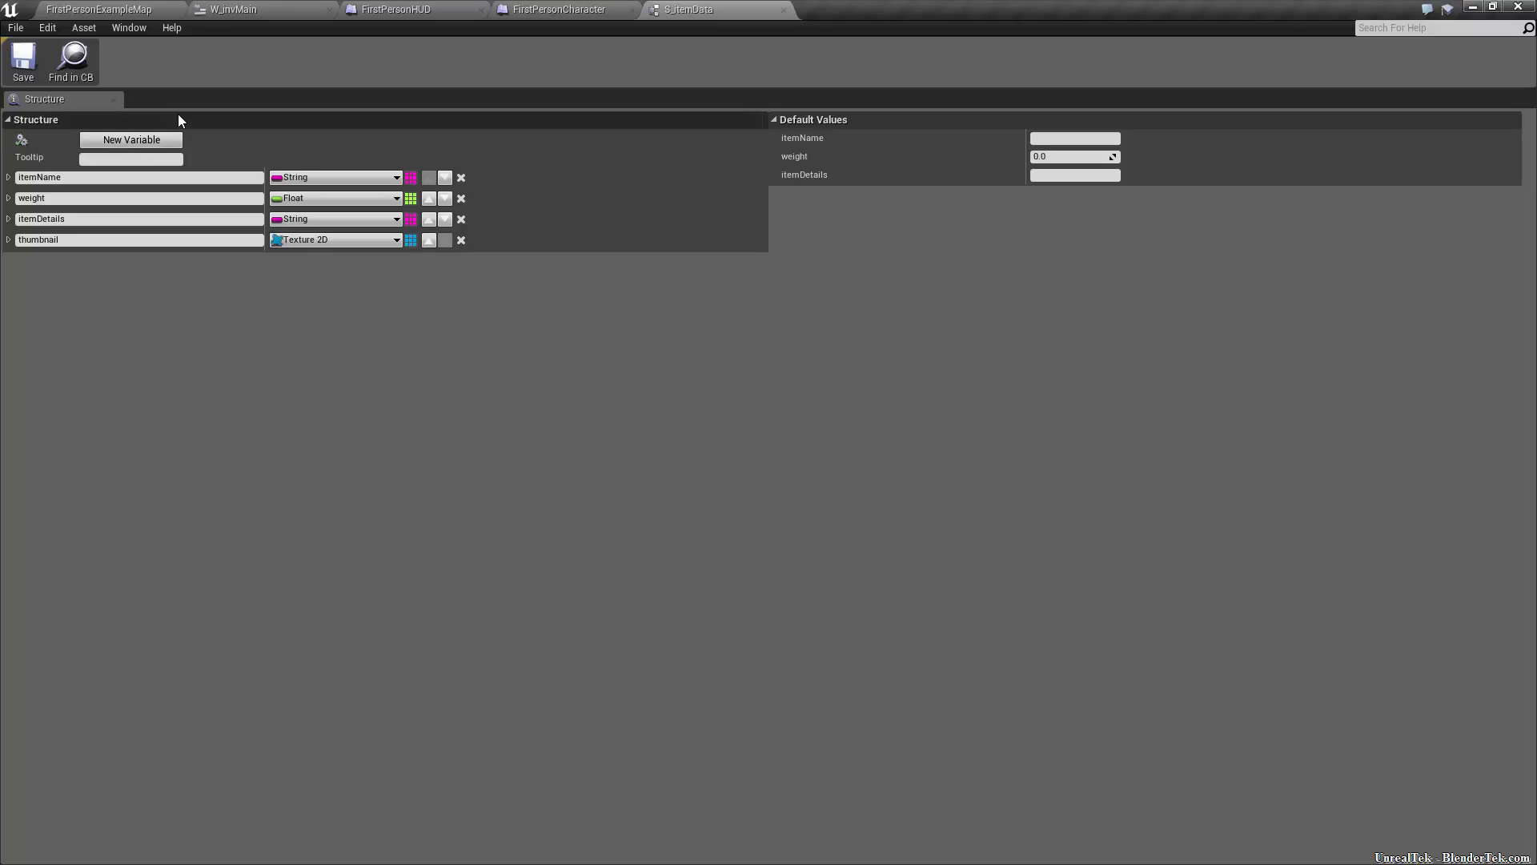
Add a member variable named swordDamage with type Float to the S_itemData structure
{"action": "left_click", "coordinate": [147, 142]}
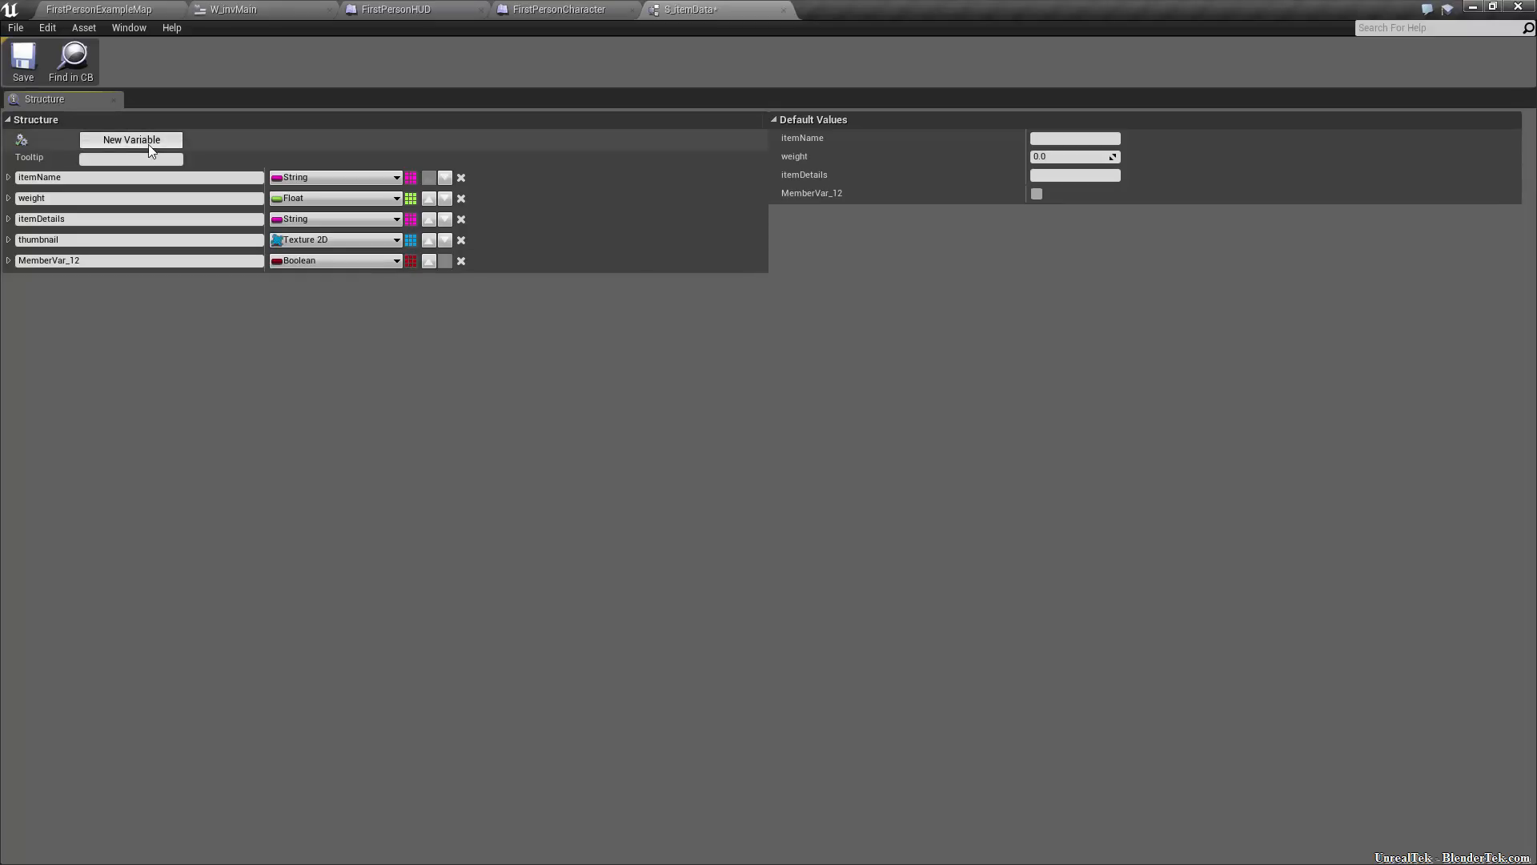
{"action": "left_click", "coordinate": [181, 261]}
{"action": "type", "text": "sword"}
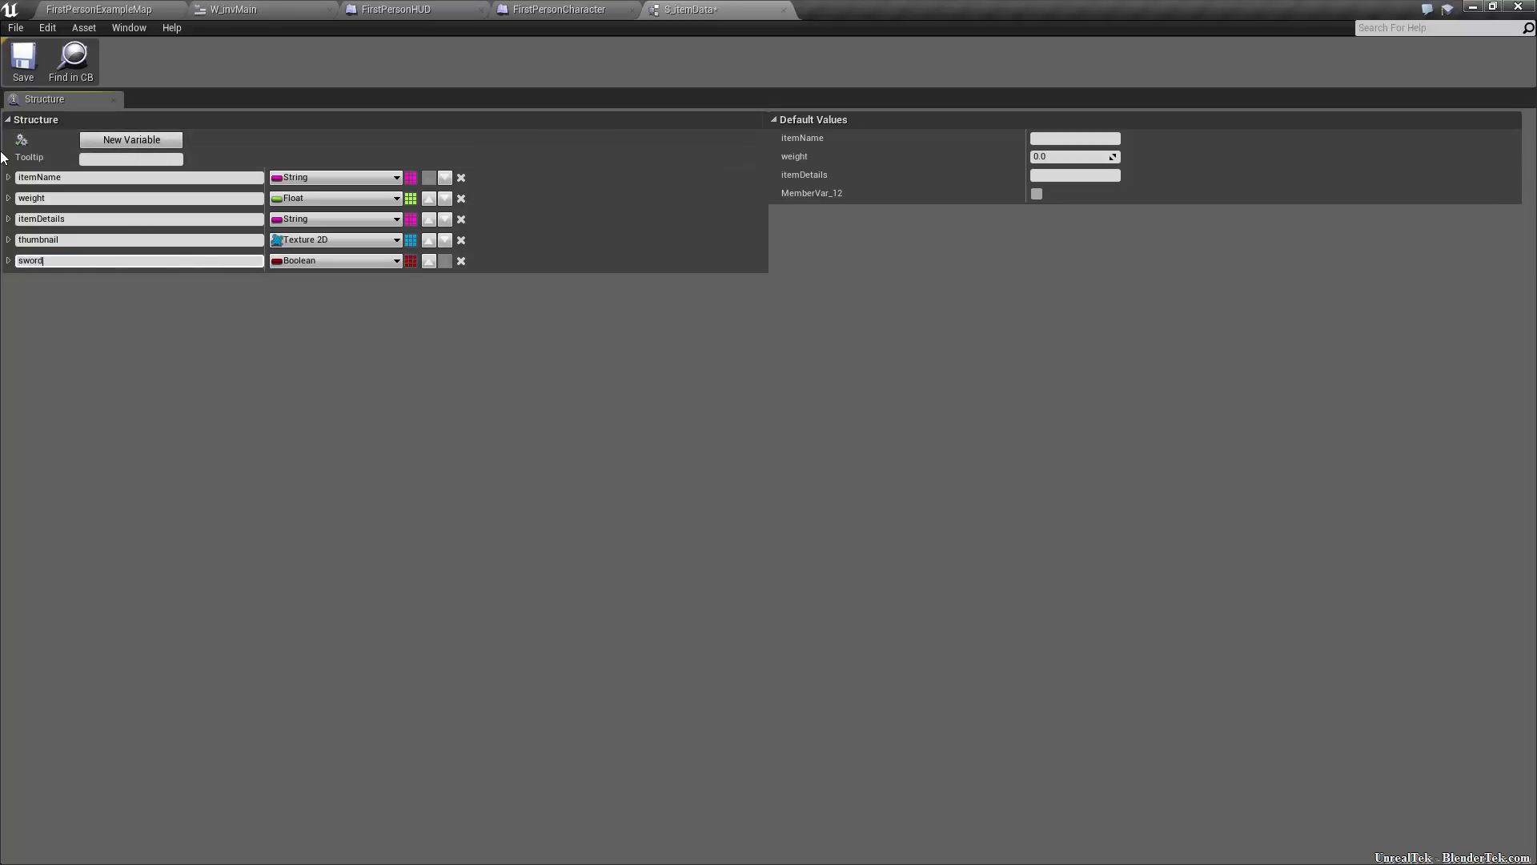
{"action": "type", "text": "Damage"}
{"action": "key", "text": "Return"}
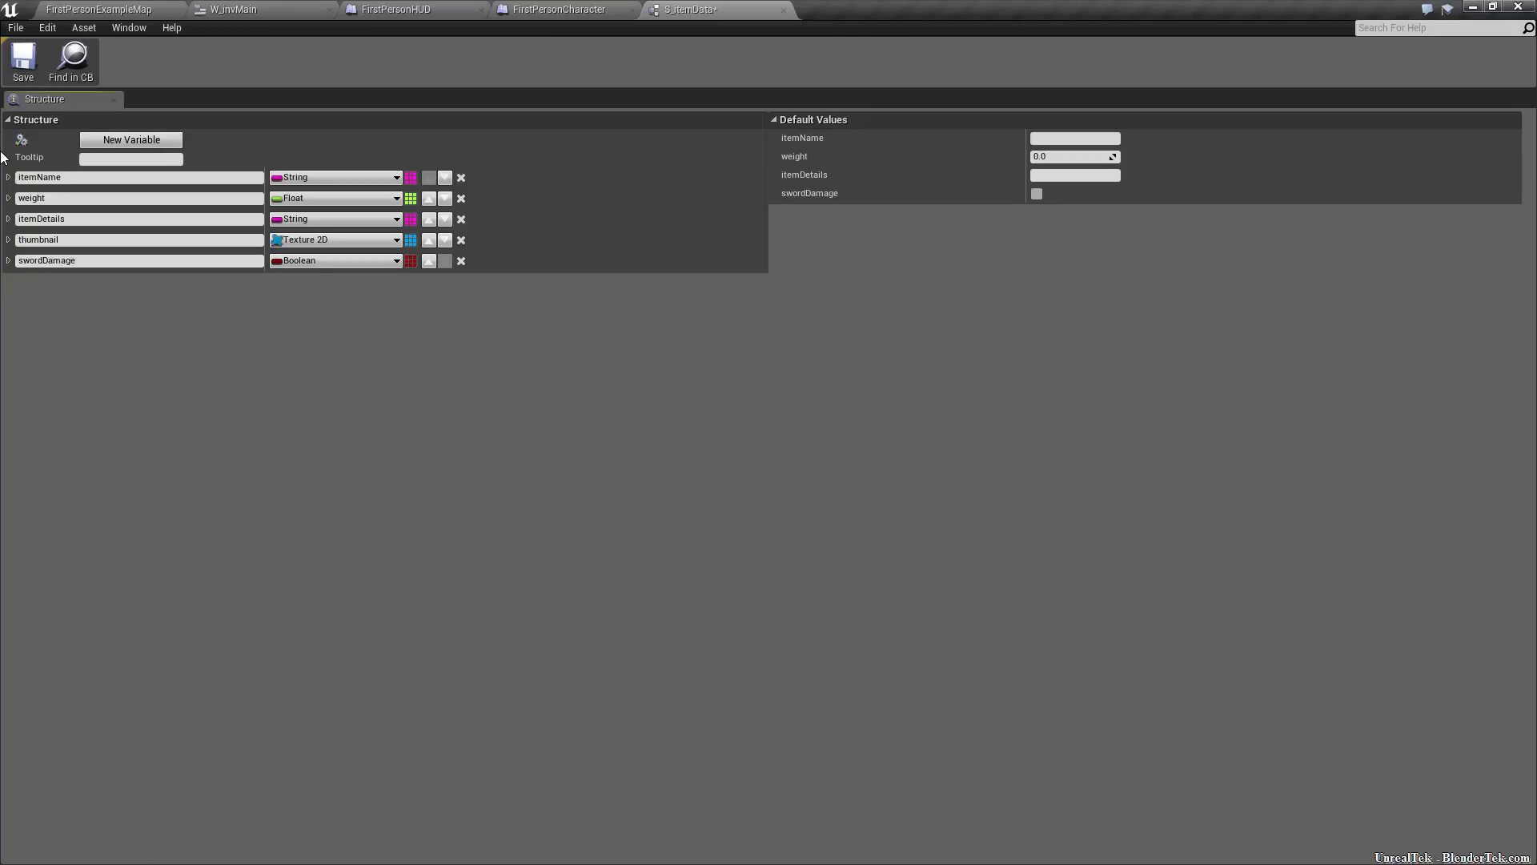
{"action": "left_click", "coordinate": [364, 262]}
{"action": "left_click", "coordinate": [340, 345]}
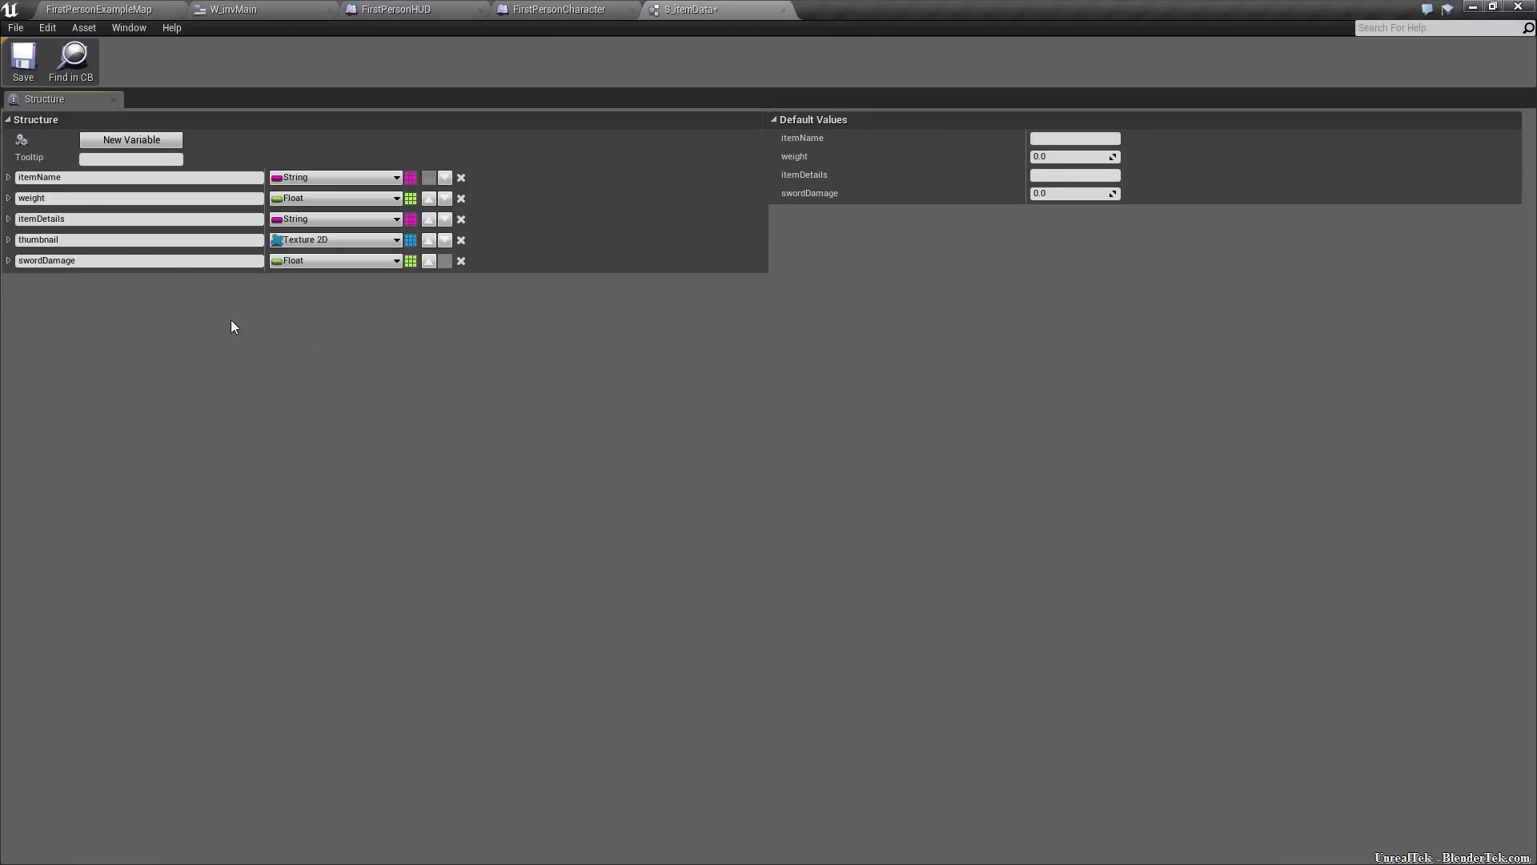
Delete the swordDamage member variable from S_itemData and save the structure
{"action": "left_click", "coordinate": [41, 261]}
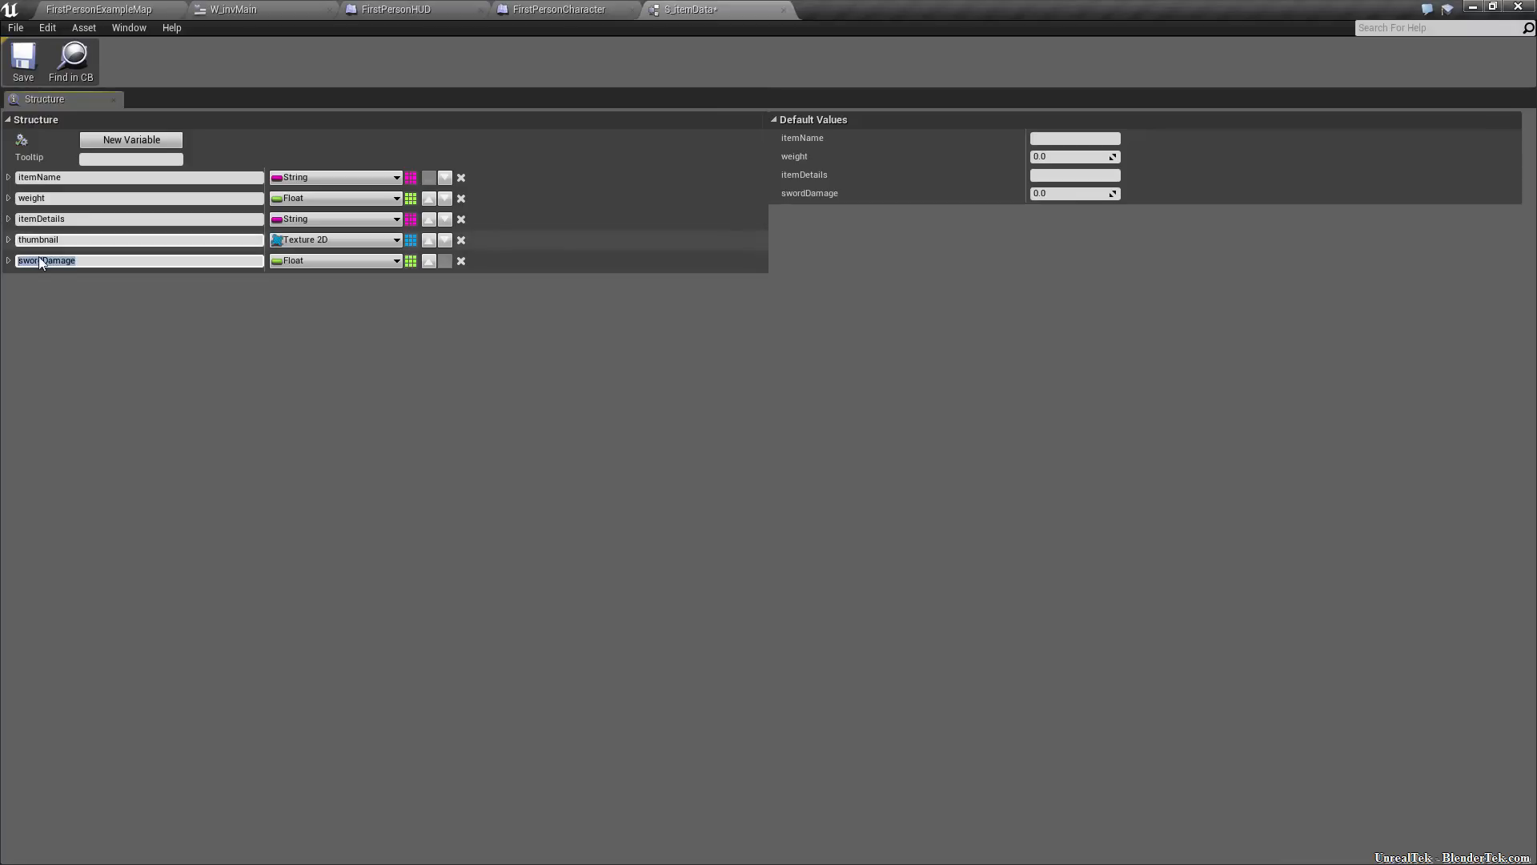
{"action": "left_click", "coordinate": [461, 261]}
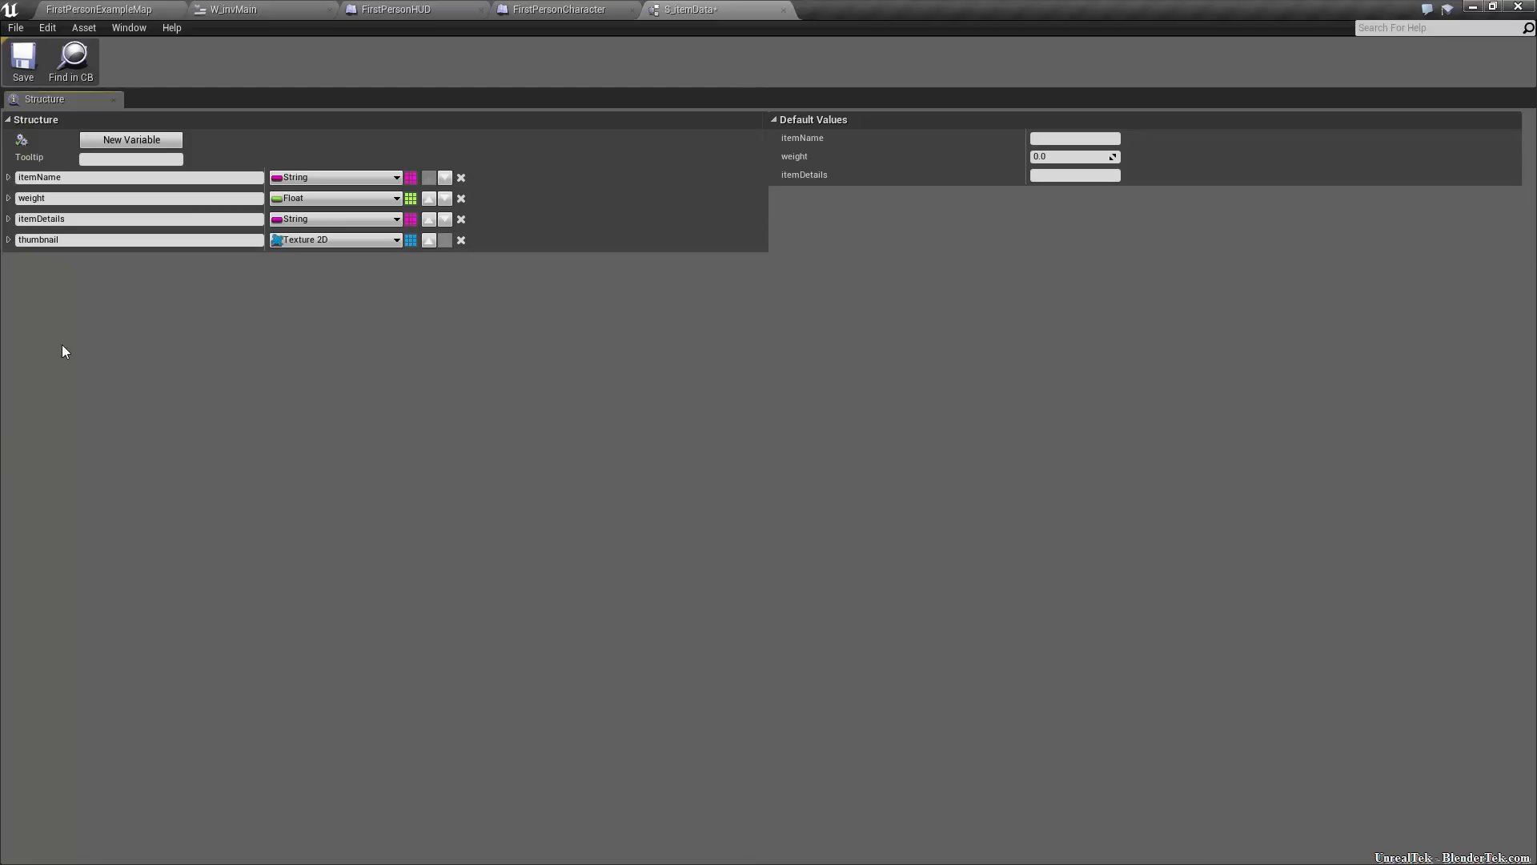
{"action": "left_click", "coordinate": [23, 60]}
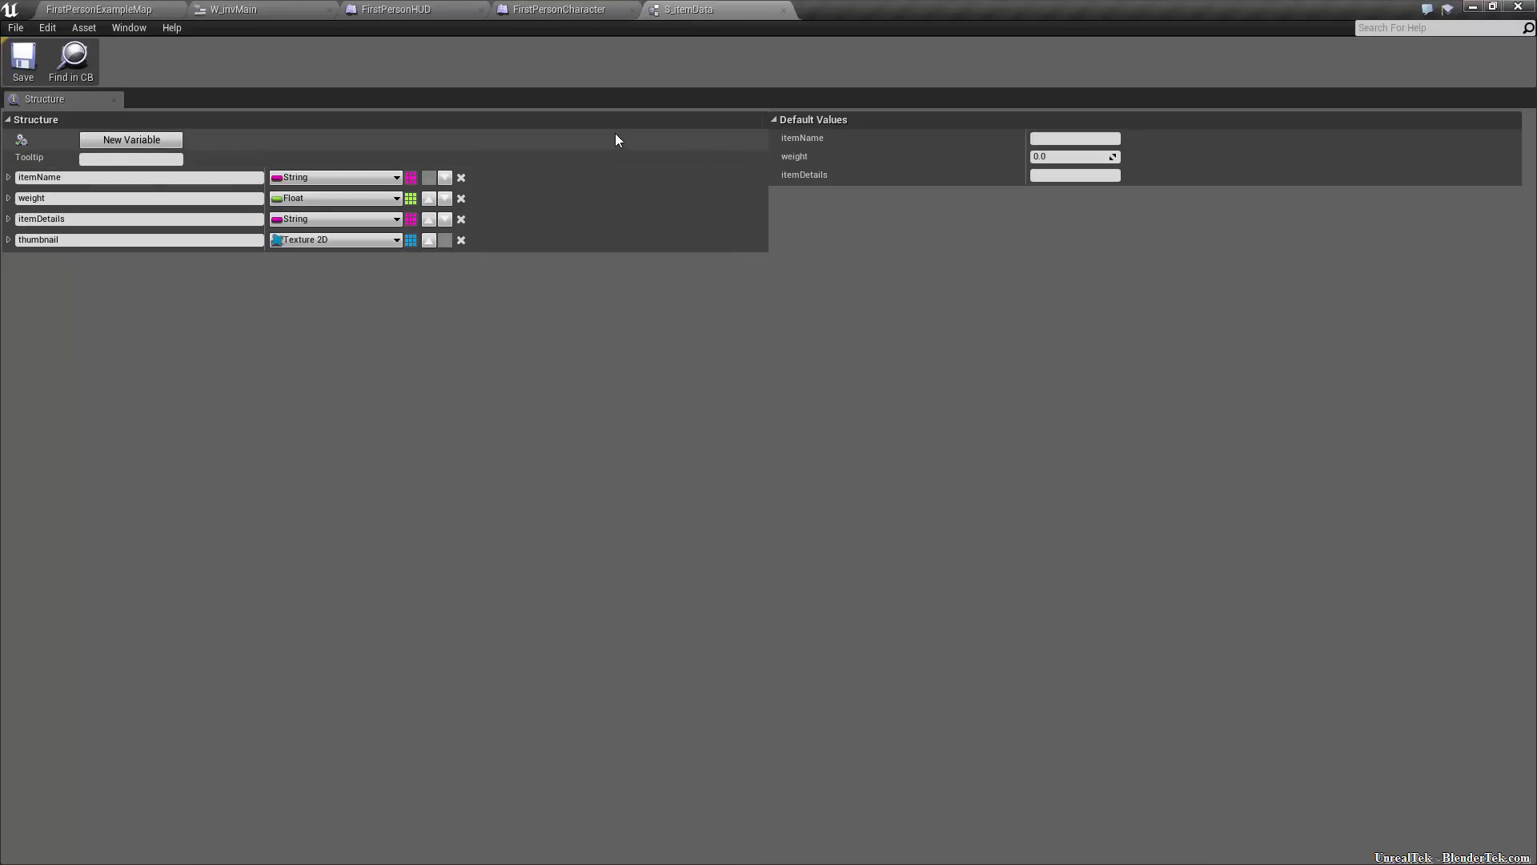
Rename the new Actor blueprint class in the Blueprints/Actor folder as BP_itemMaster
{"action": "left_click", "coordinate": [86, 8]}
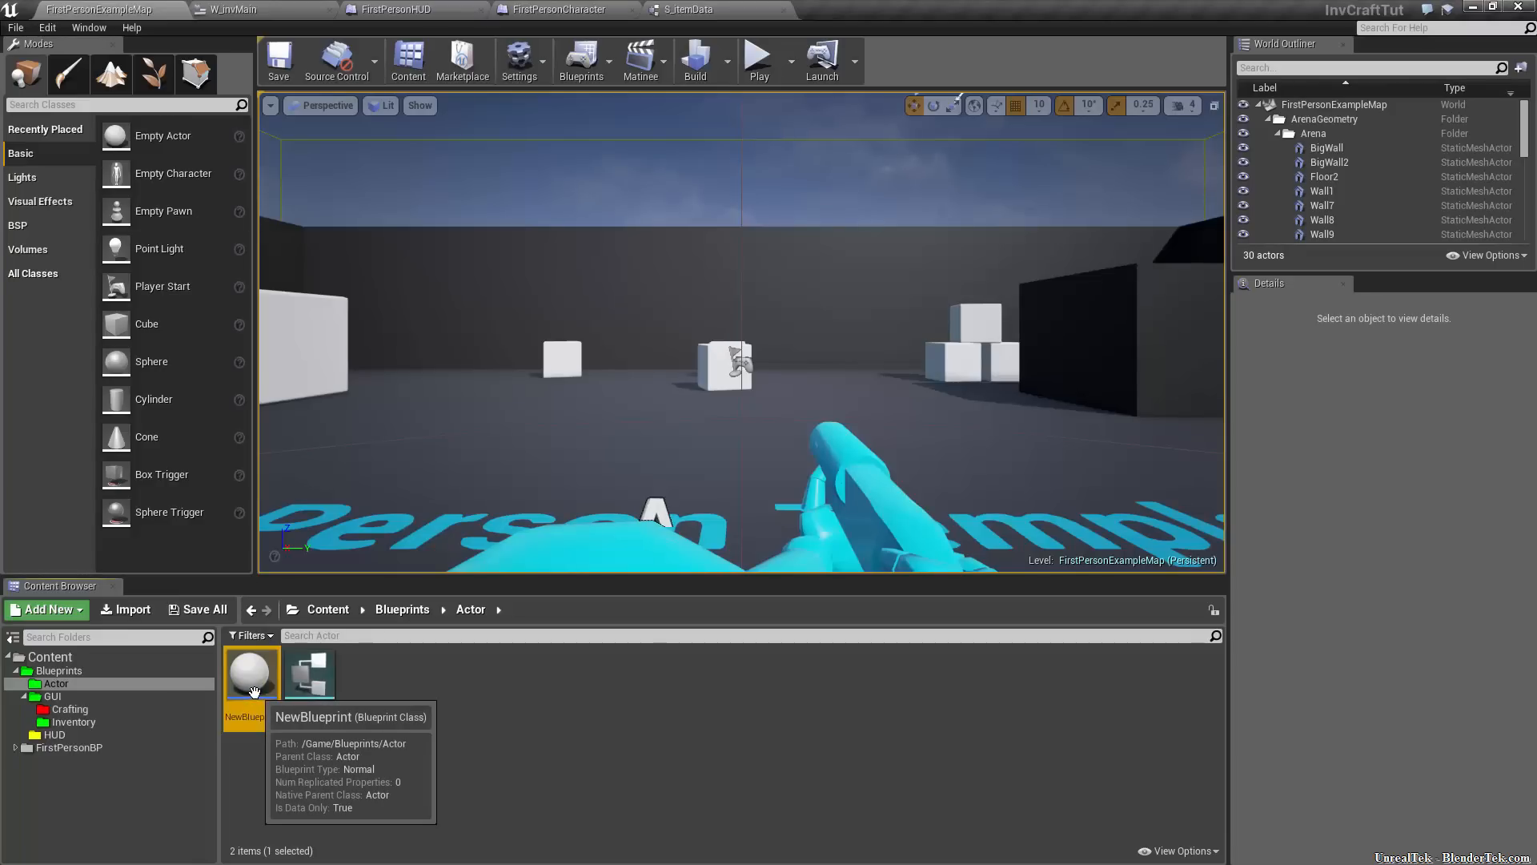
{"action": "key", "text": "F2"}
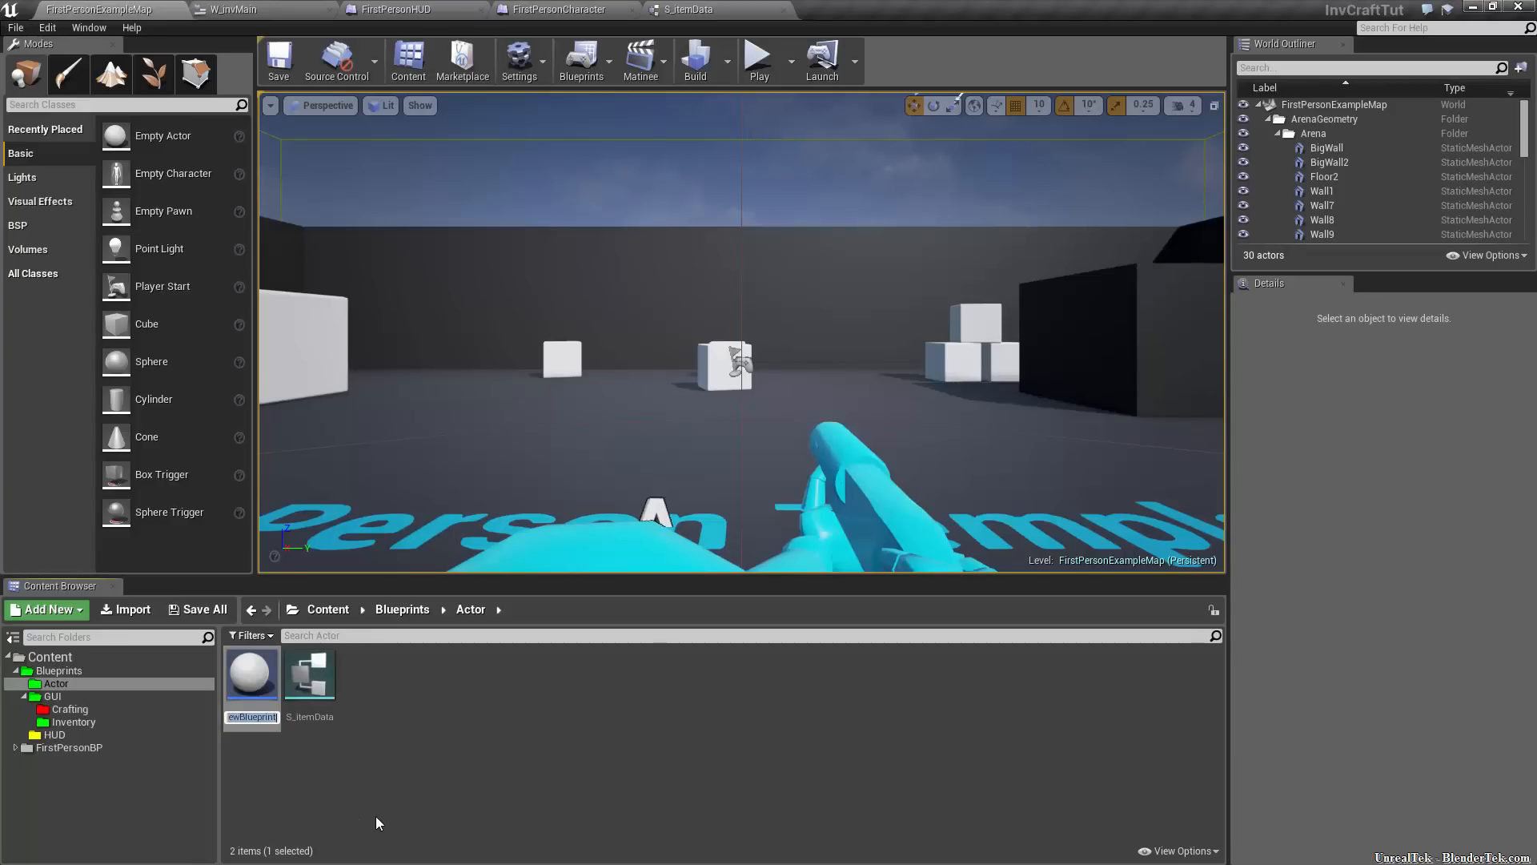
{"action": "type", "text": "BP"}
{"action": "type", "text": "_masterItem"}
{"action": "key", "text": "BackSpace"}
{"action": "key", "text": "BackSpace"}
{"action": "key", "text": "BackSpace"}
{"action": "key", "text": "BackSpace"}
{"action": "key", "text": "BackSpace"}
{"action": "key", "text": "BackSpace"}
{"action": "key", "text": "BackSpace"}
{"action": "key", "text": "BackSpace"}
{"action": "key", "text": "BackSpace"}
{"action": "key", "text": "BackSpace"}
{"action": "type", "text": "itemMaster"}
{"action": "key", "text": "Return"}
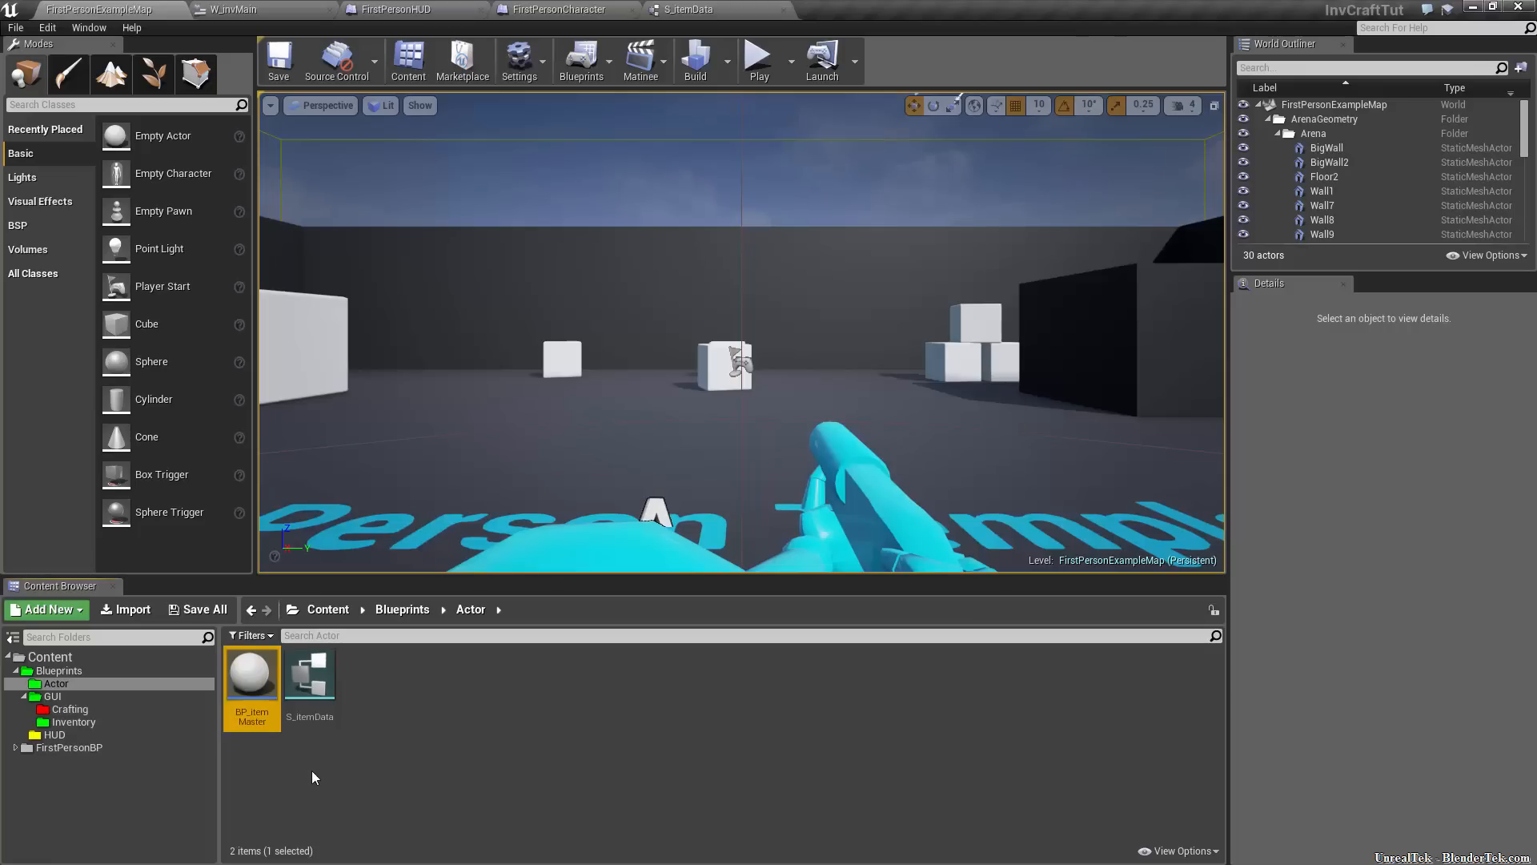
Open BP_itemMaster and delete all default event nodes from its event graph
{"action": "double_click", "coordinate": [270, 709]}
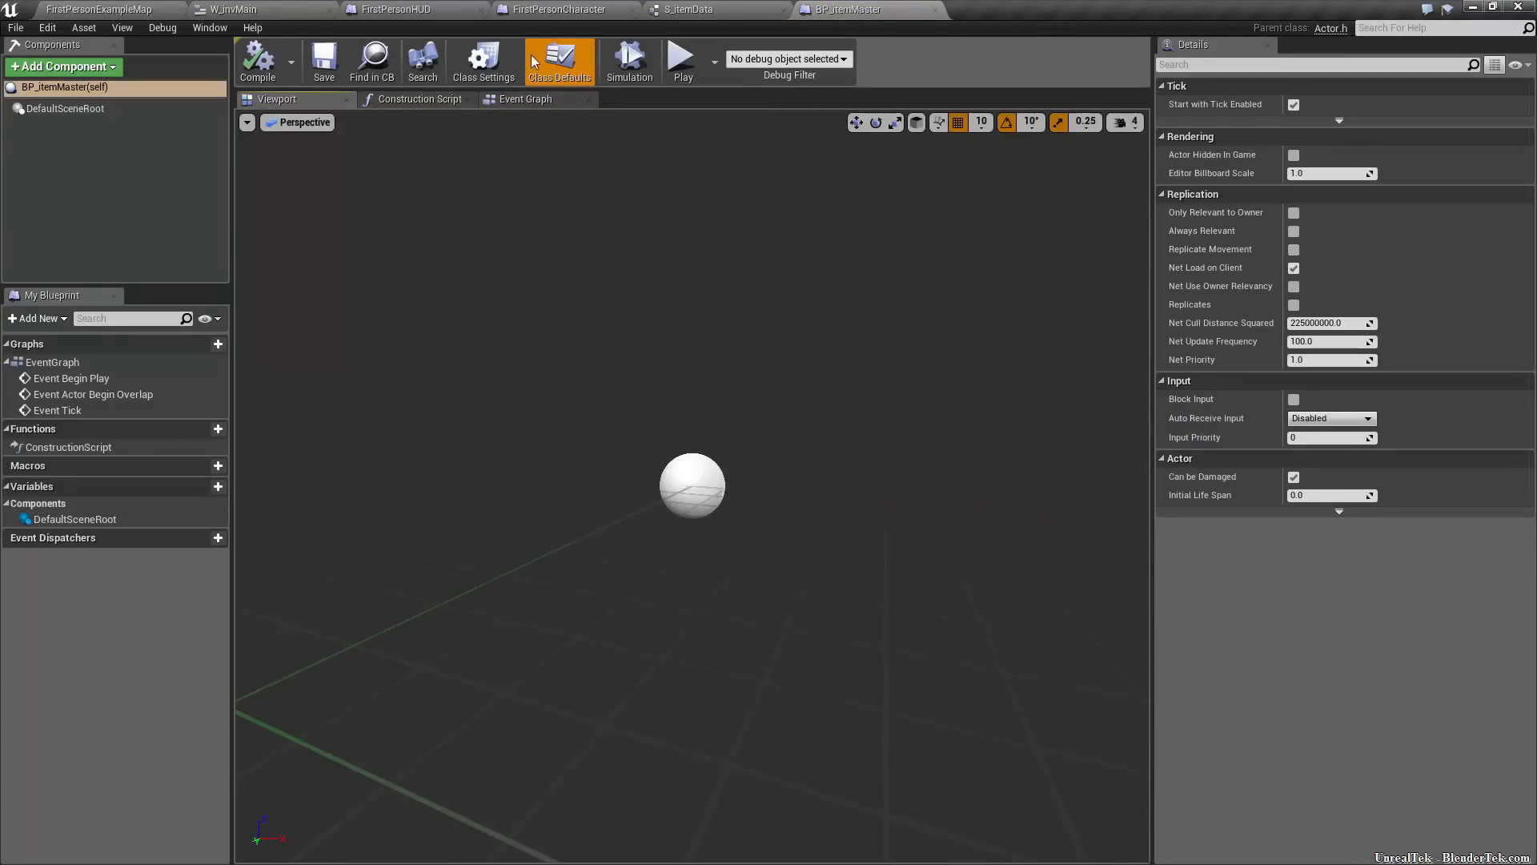
{"action": "left_click", "coordinate": [520, 99]}
{"action": "key", "text": "ctrl+a"}
{"action": "key", "text": "Delete"}
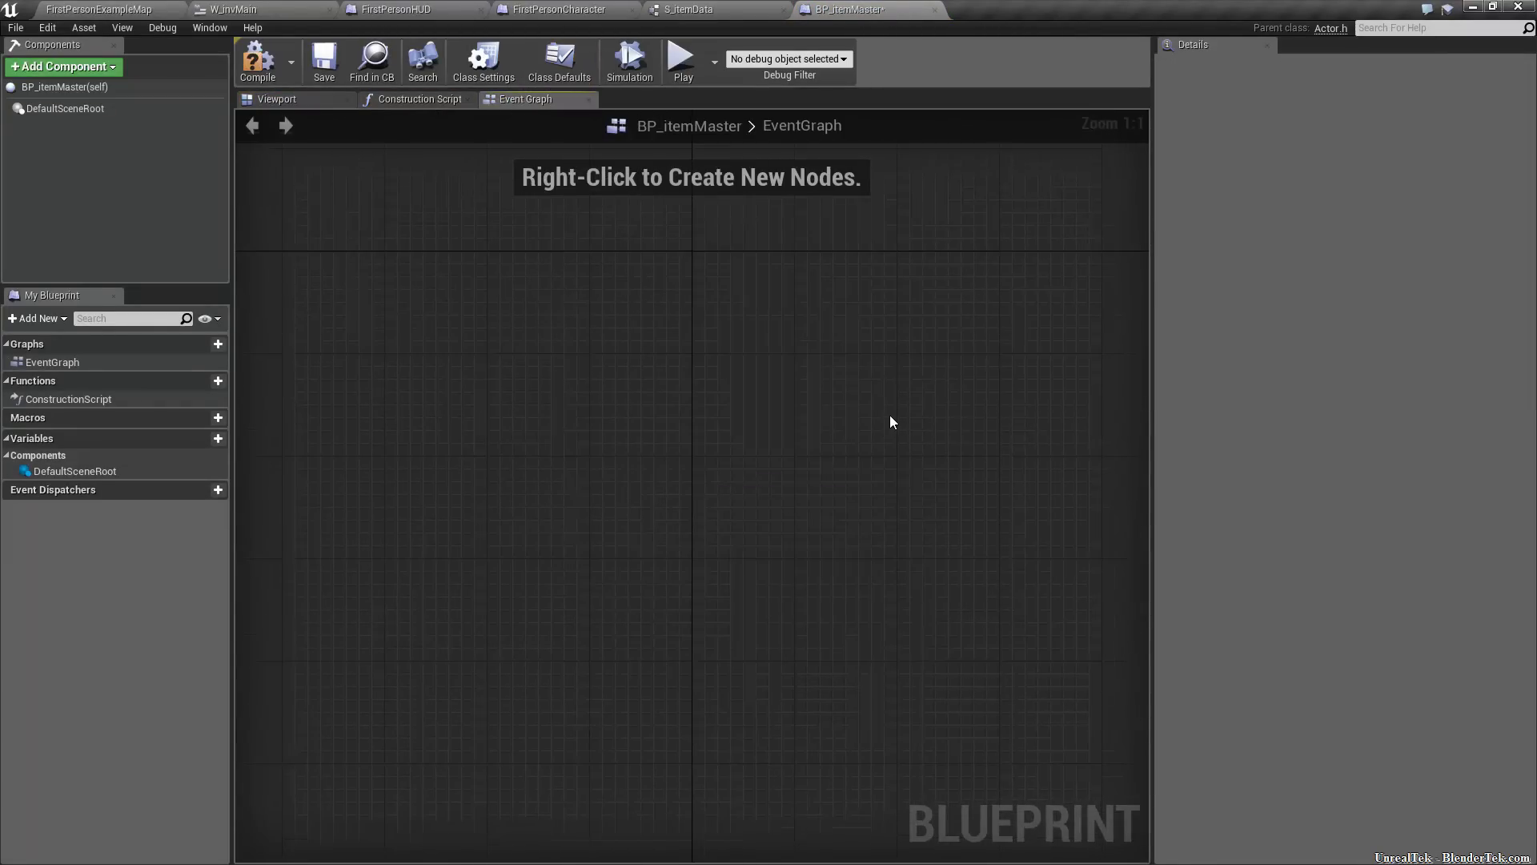
Add a variable named S_itemData to BP_itemMaster with the S_itemData structure as its type
{"action": "left_click", "coordinate": [201, 439]}
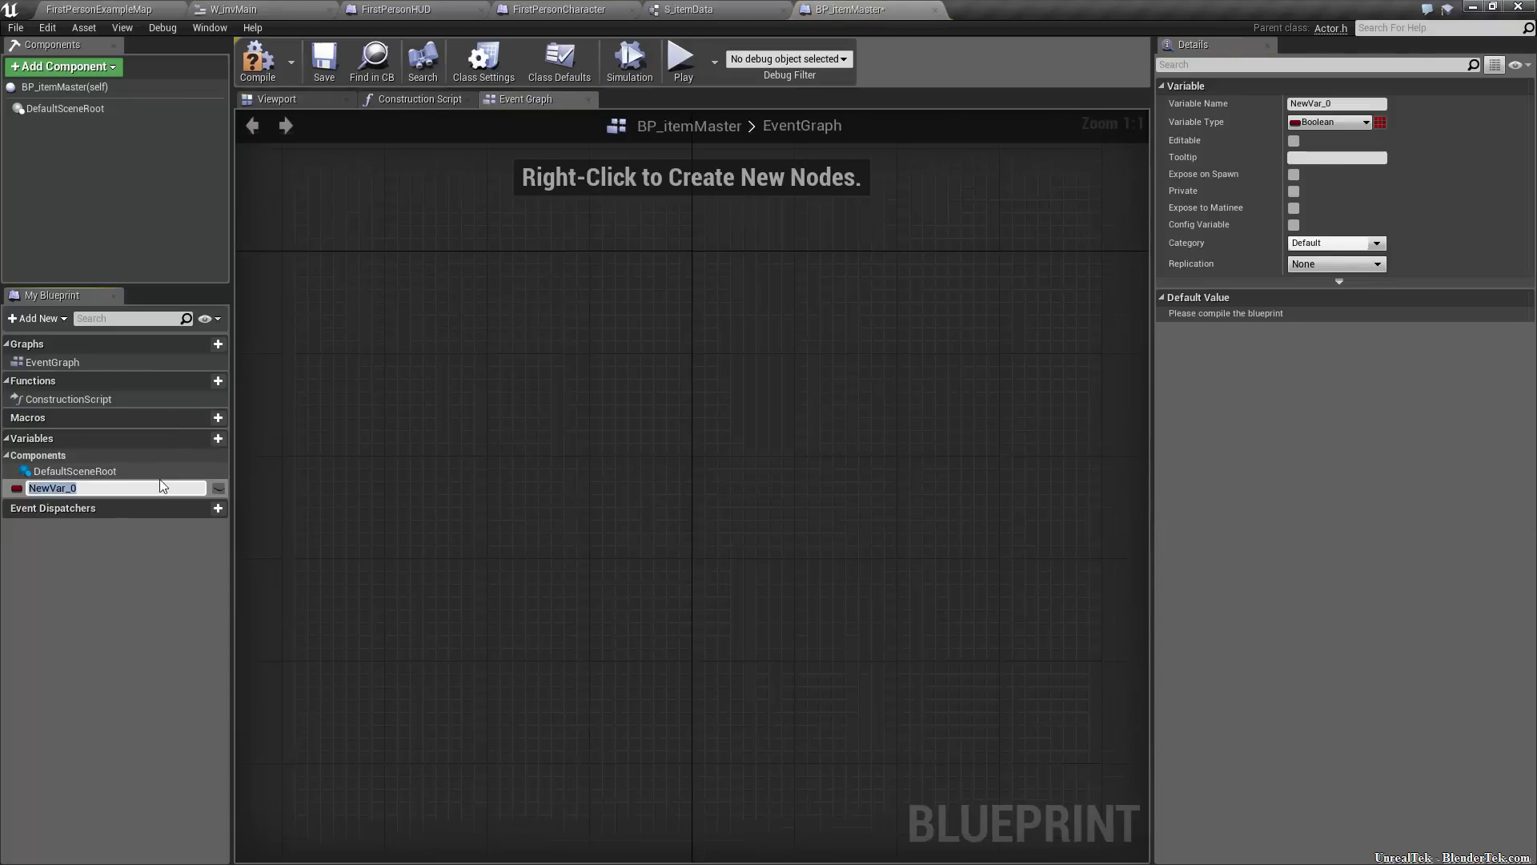
{"action": "type", "text": "S_itemData"}
{"action": "key", "text": "Return"}
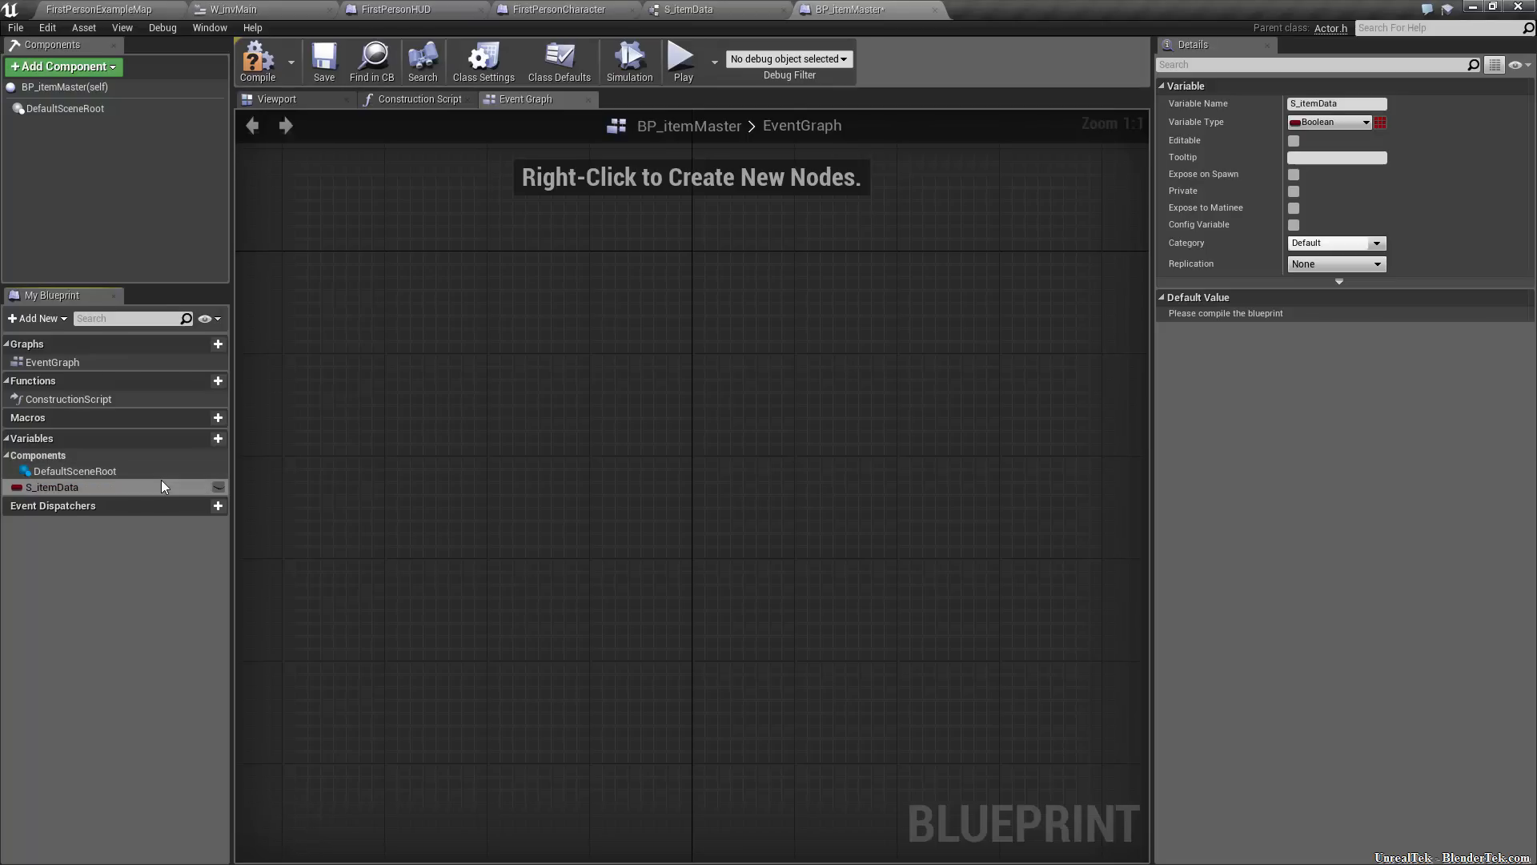
{"action": "left_click", "coordinate": [1339, 124]}
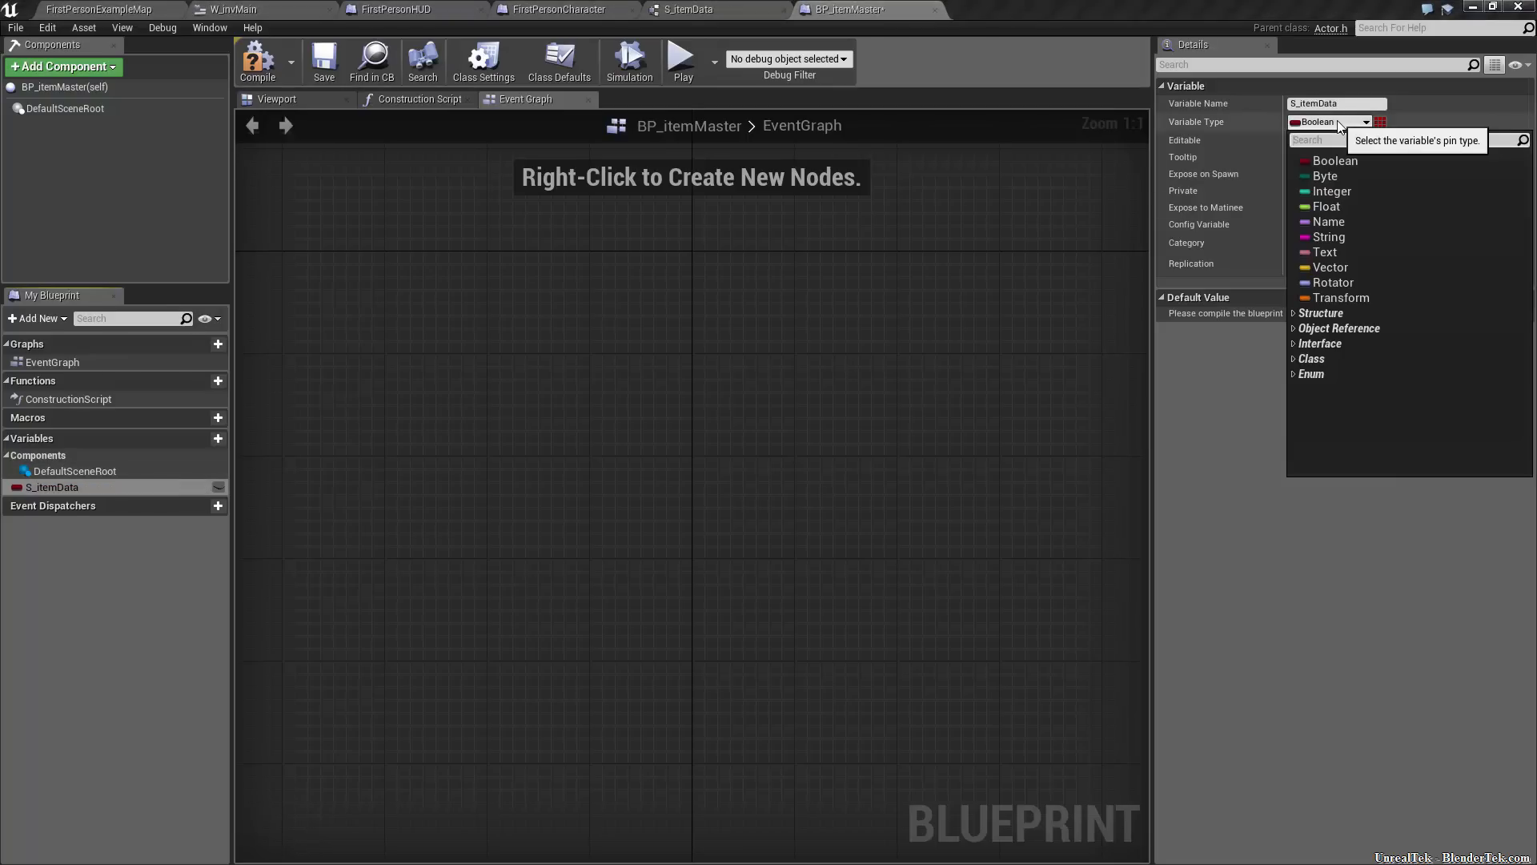
{"action": "type", "text": "S_"}
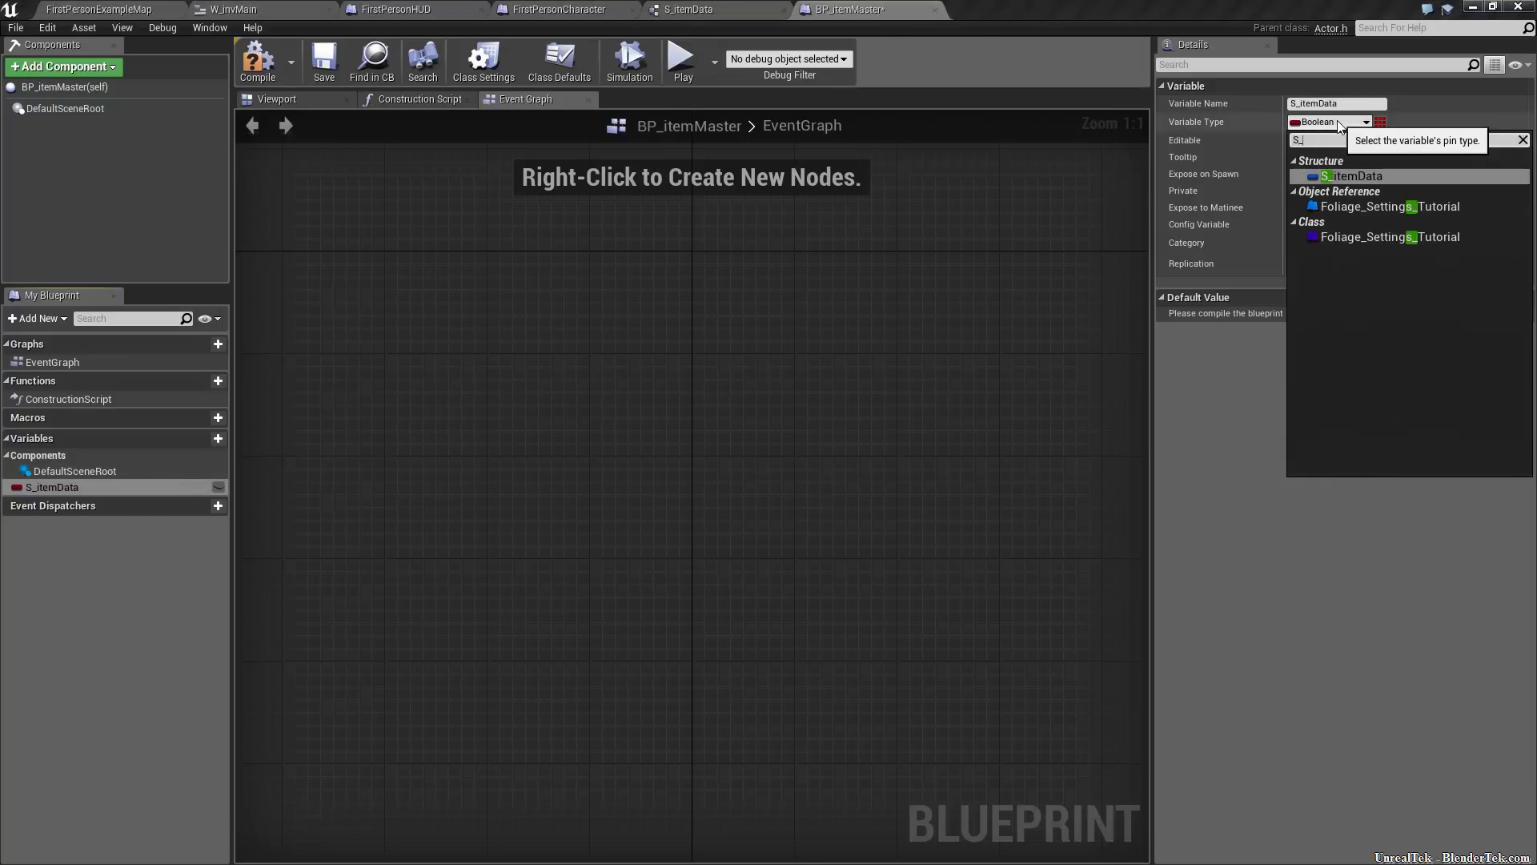
{"action": "left_click", "coordinate": [1361, 177]}
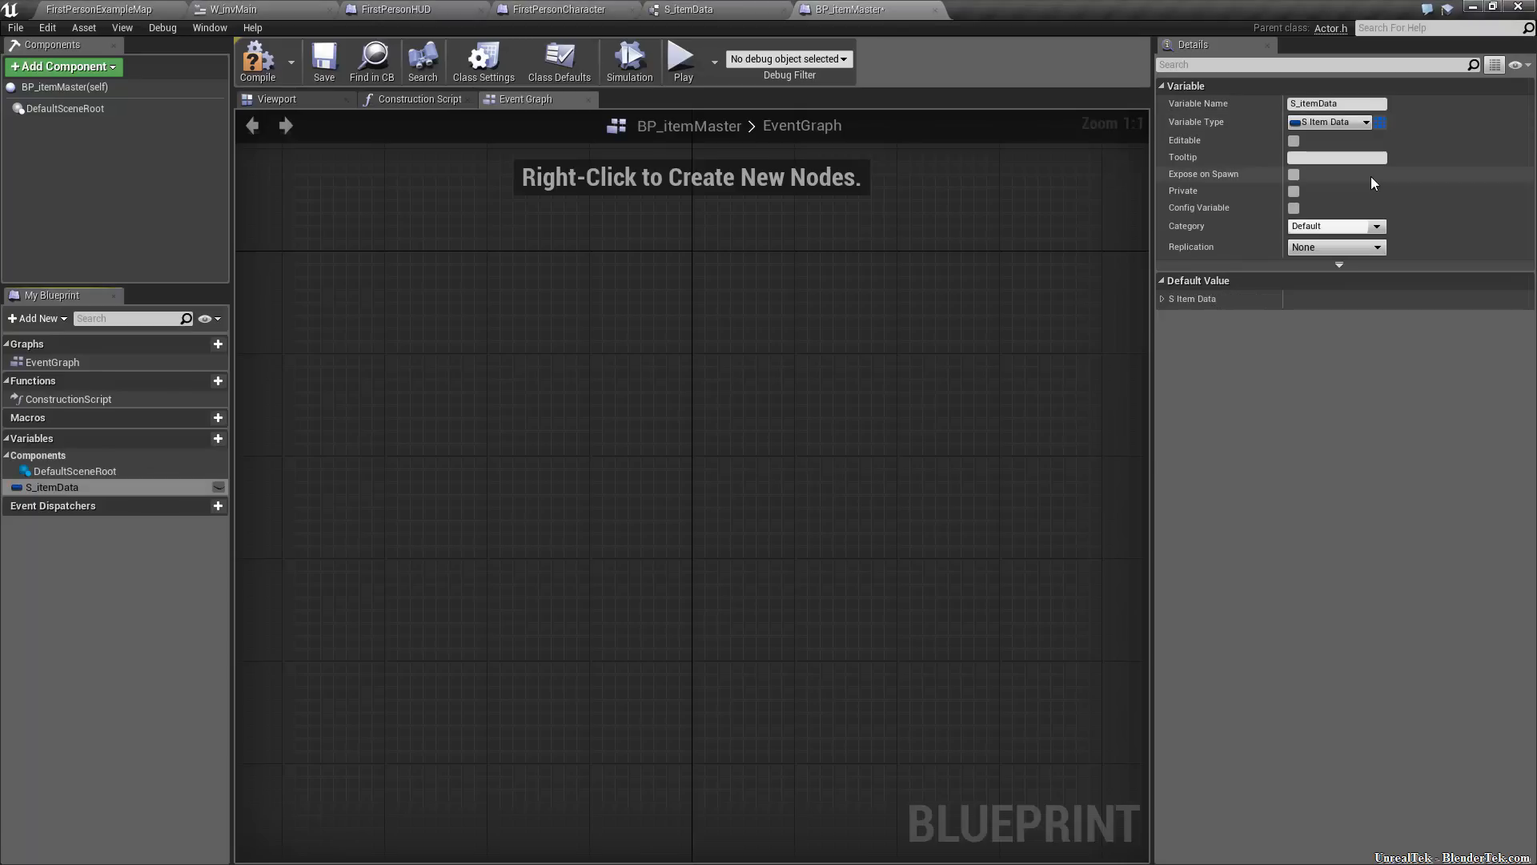
Turn the S_itemData variable into an array, then compile, save and close BP_itemMaster
{"action": "left_click", "coordinate": [1380, 122]}
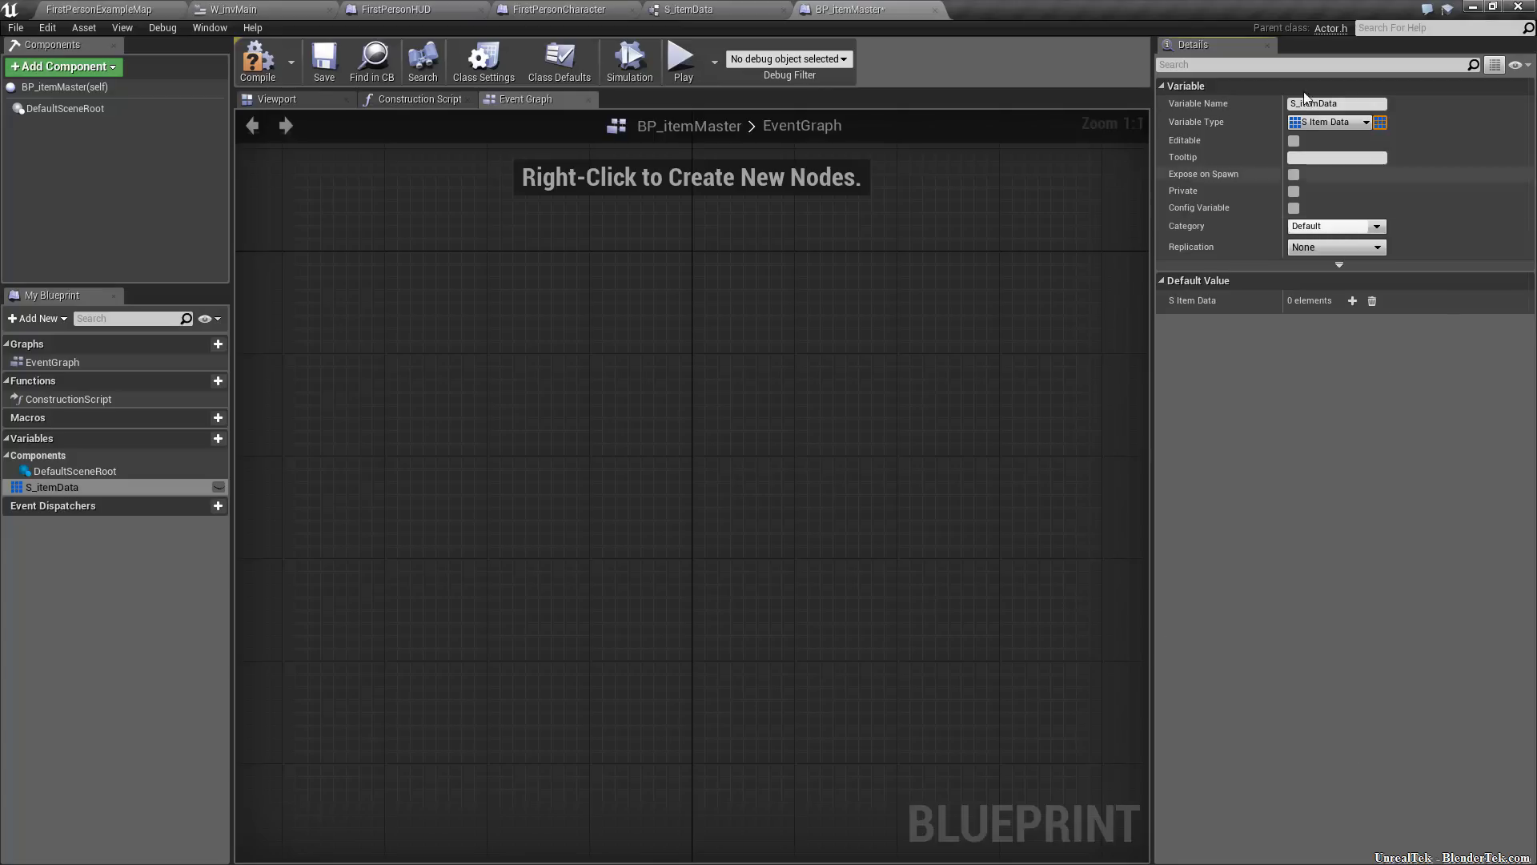
{"action": "left_click", "coordinate": [258, 63]}
{"action": "left_click", "coordinate": [324, 60]}
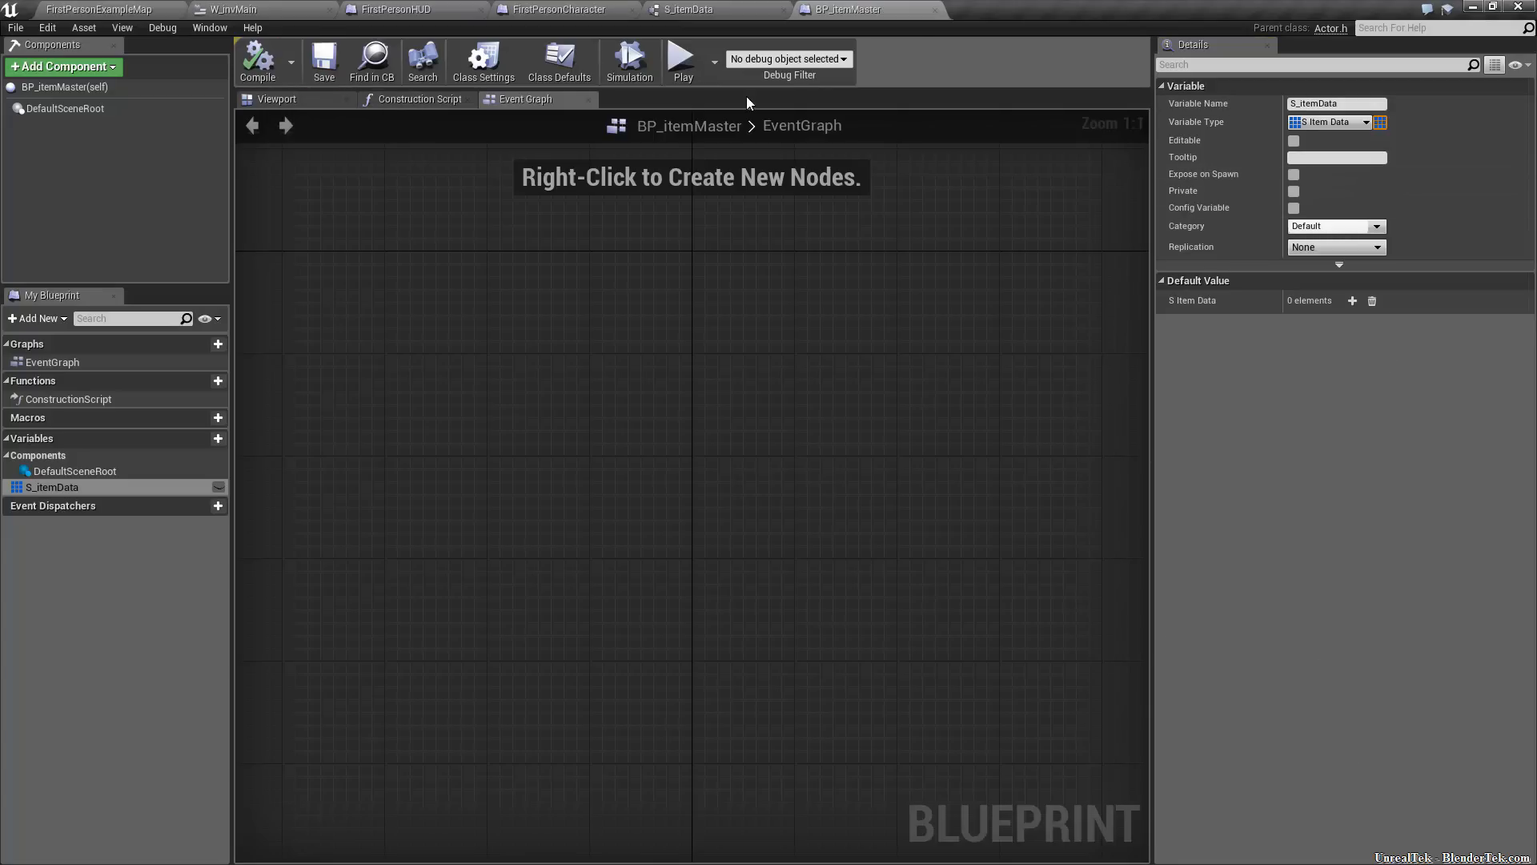
{"action": "left_click", "coordinate": [934, 9]}
Return to the FirstPersonExampleMap level editor and set the asset view of the Actor folder to Tiles
{"action": "left_click", "coordinate": [68, 11]}
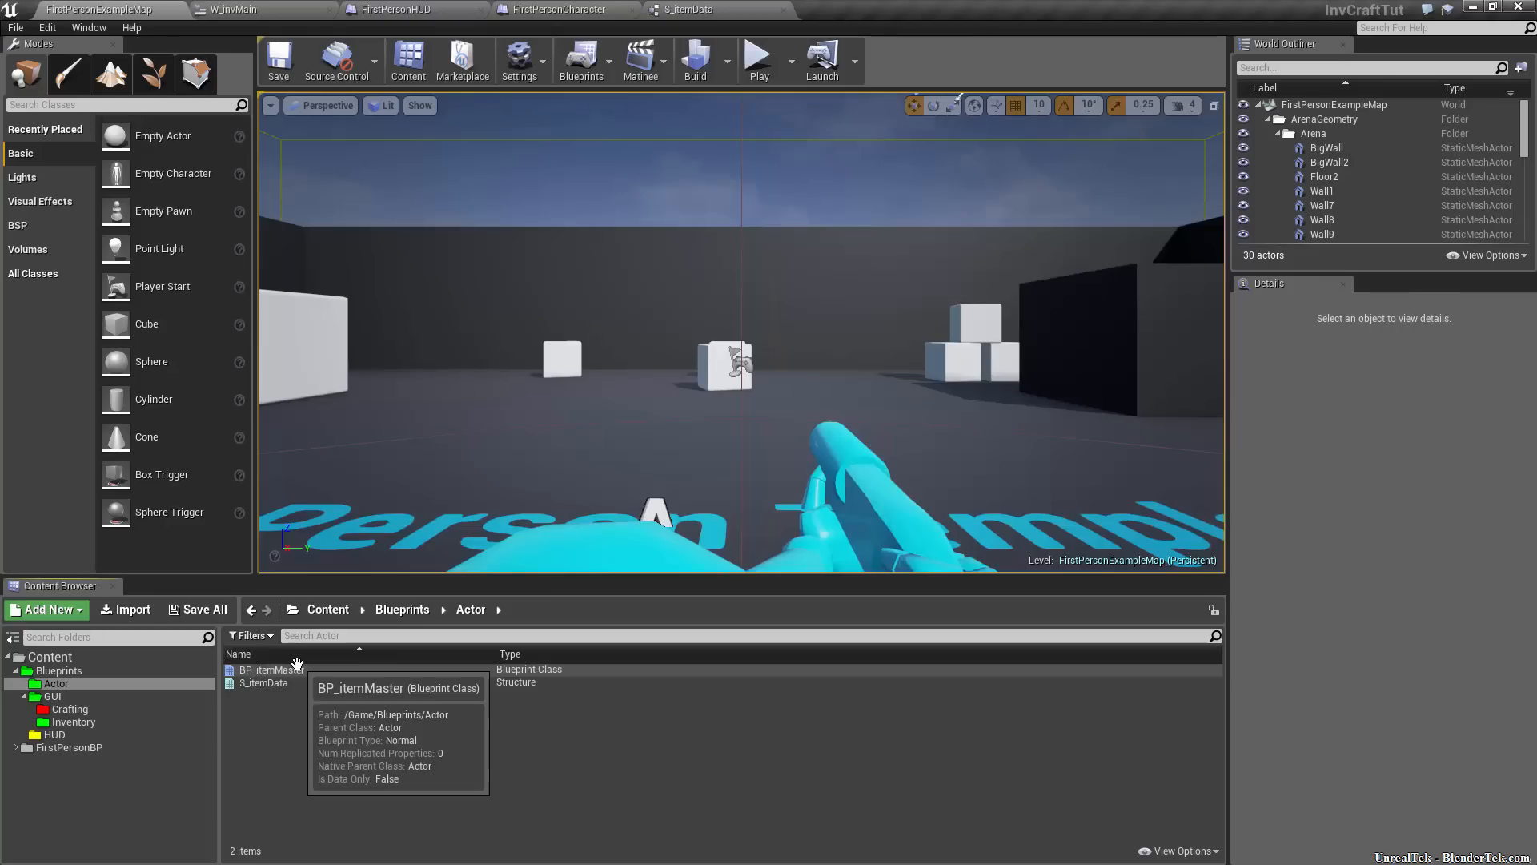
{"action": "left_click", "coordinate": [294, 669]}
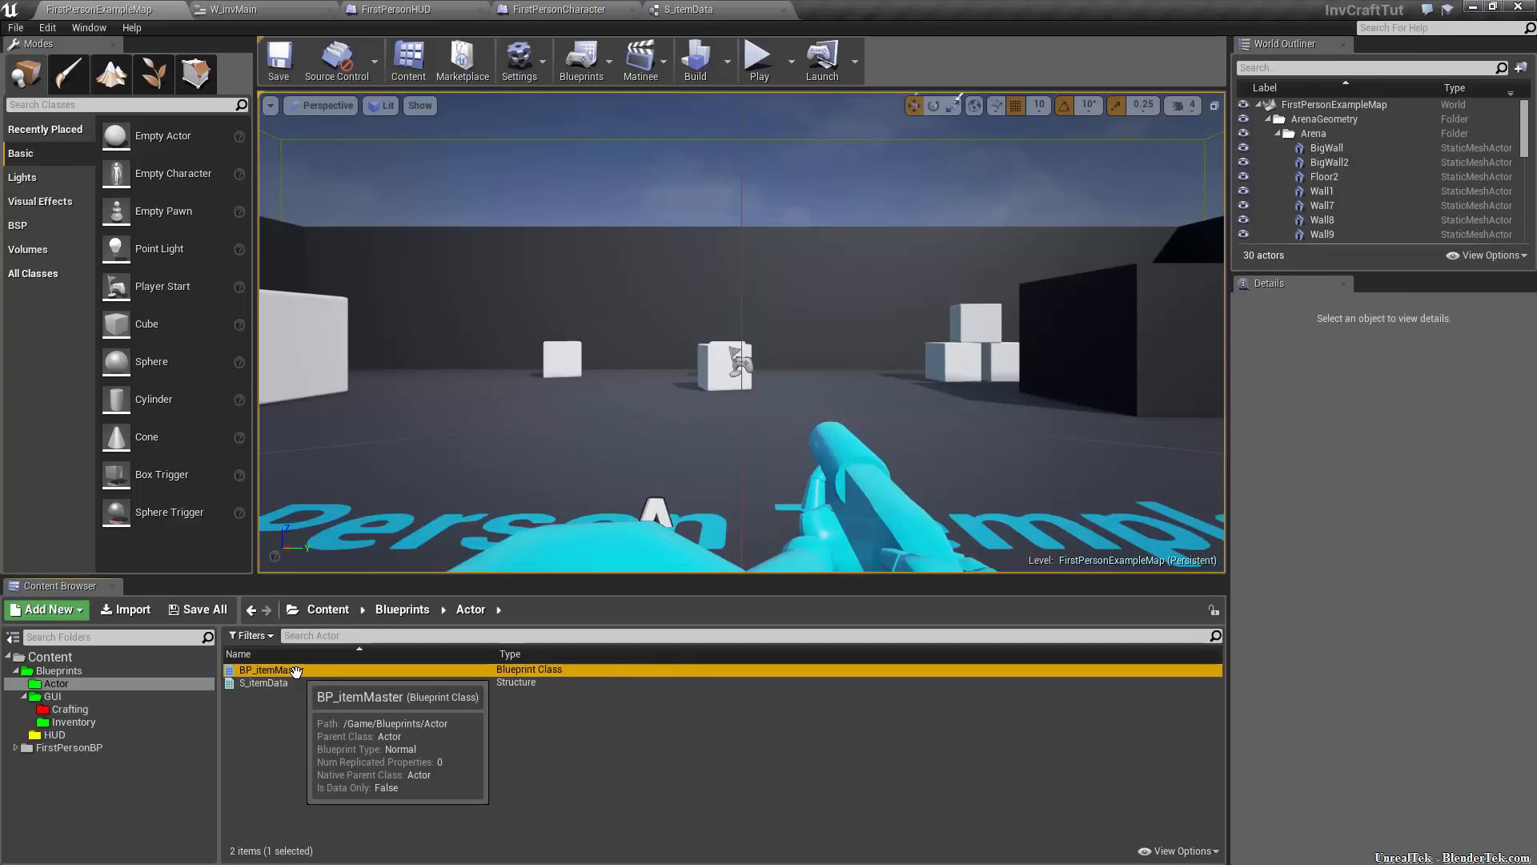
{"action": "left_click", "coordinate": [1177, 850]}
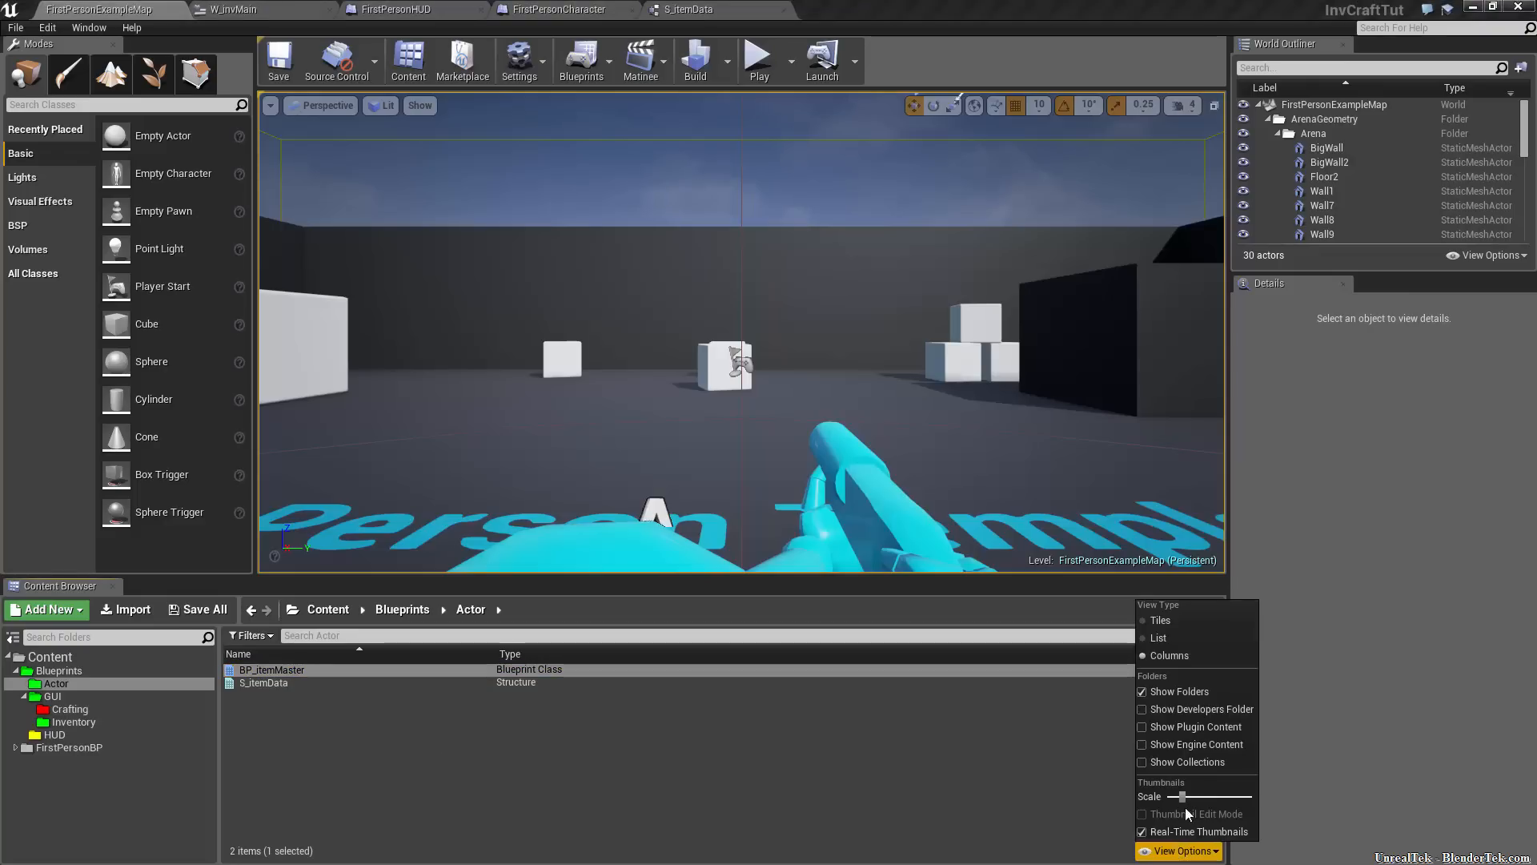
{"action": "left_click", "coordinate": [1200, 635]}
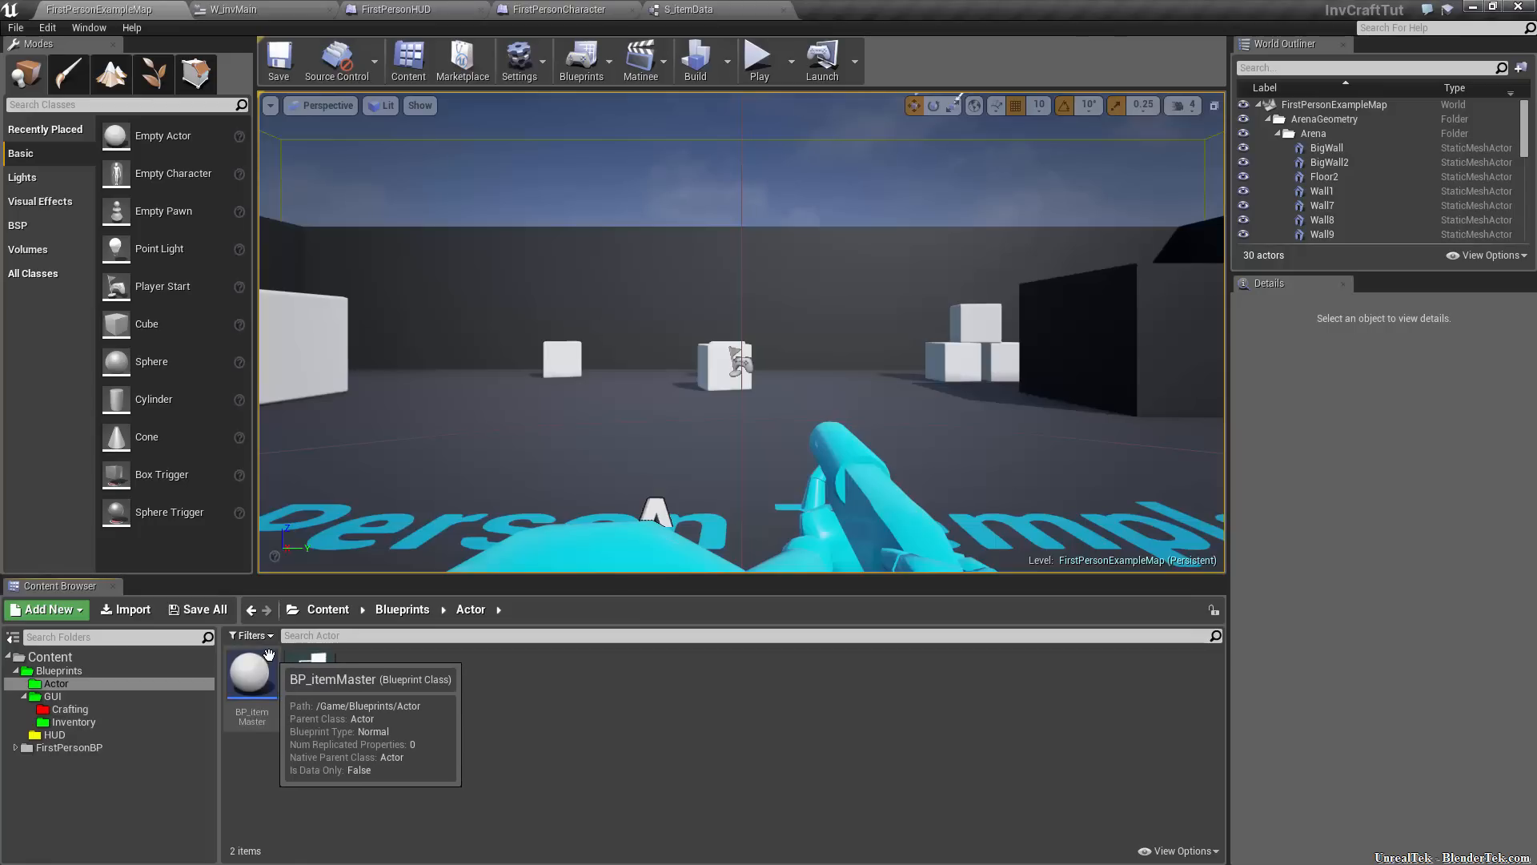
{"action": "right_click", "coordinate": [440, 772]}
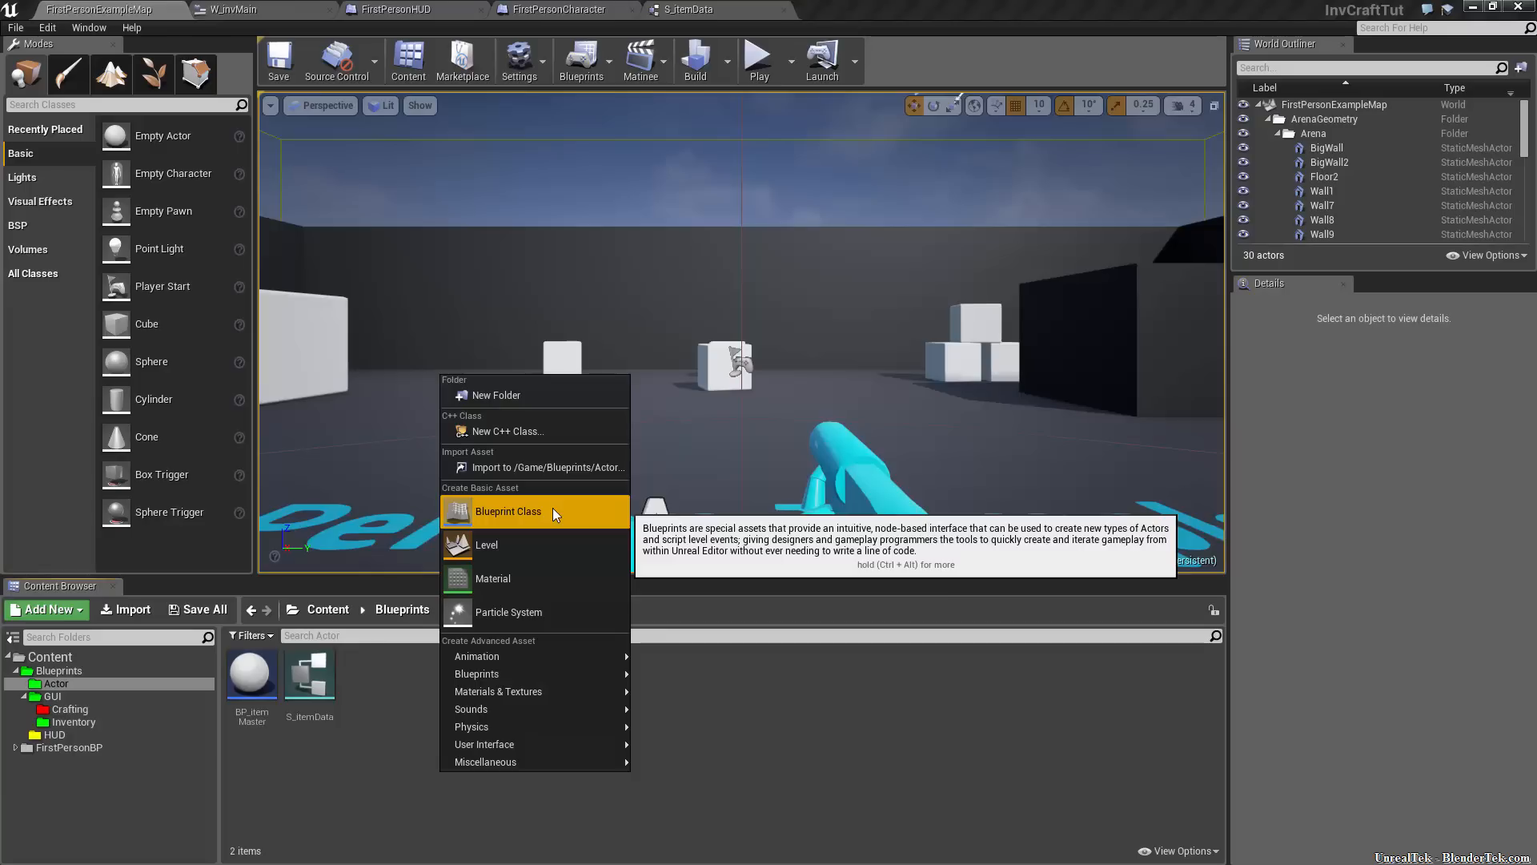
{"action": "left_click", "coordinate": [551, 545]}
{"action": "left_click", "coordinate": [637, 504]}
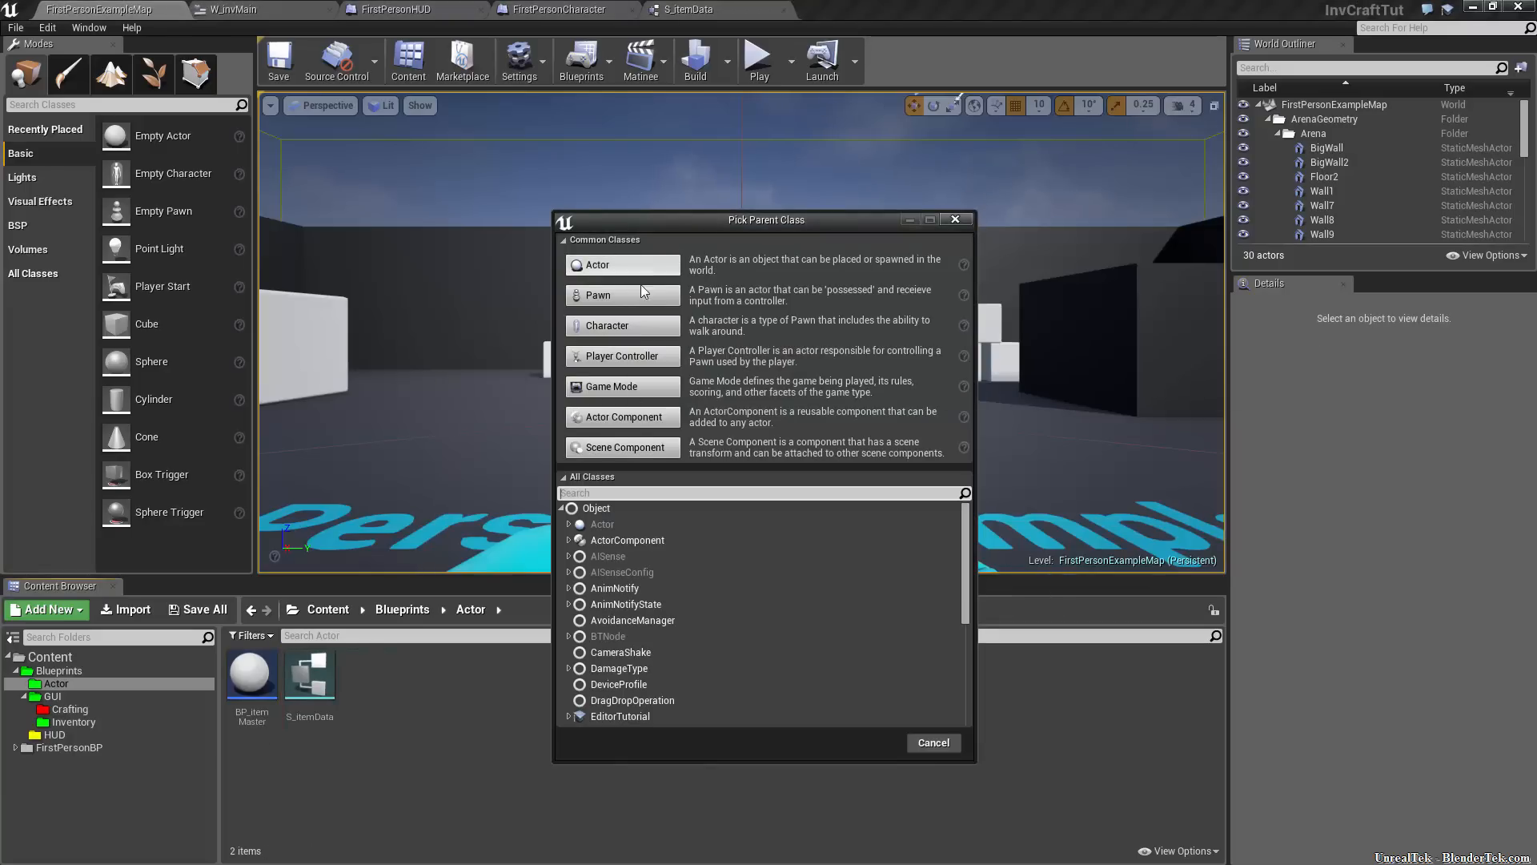
{"action": "left_click", "coordinate": [933, 742]}
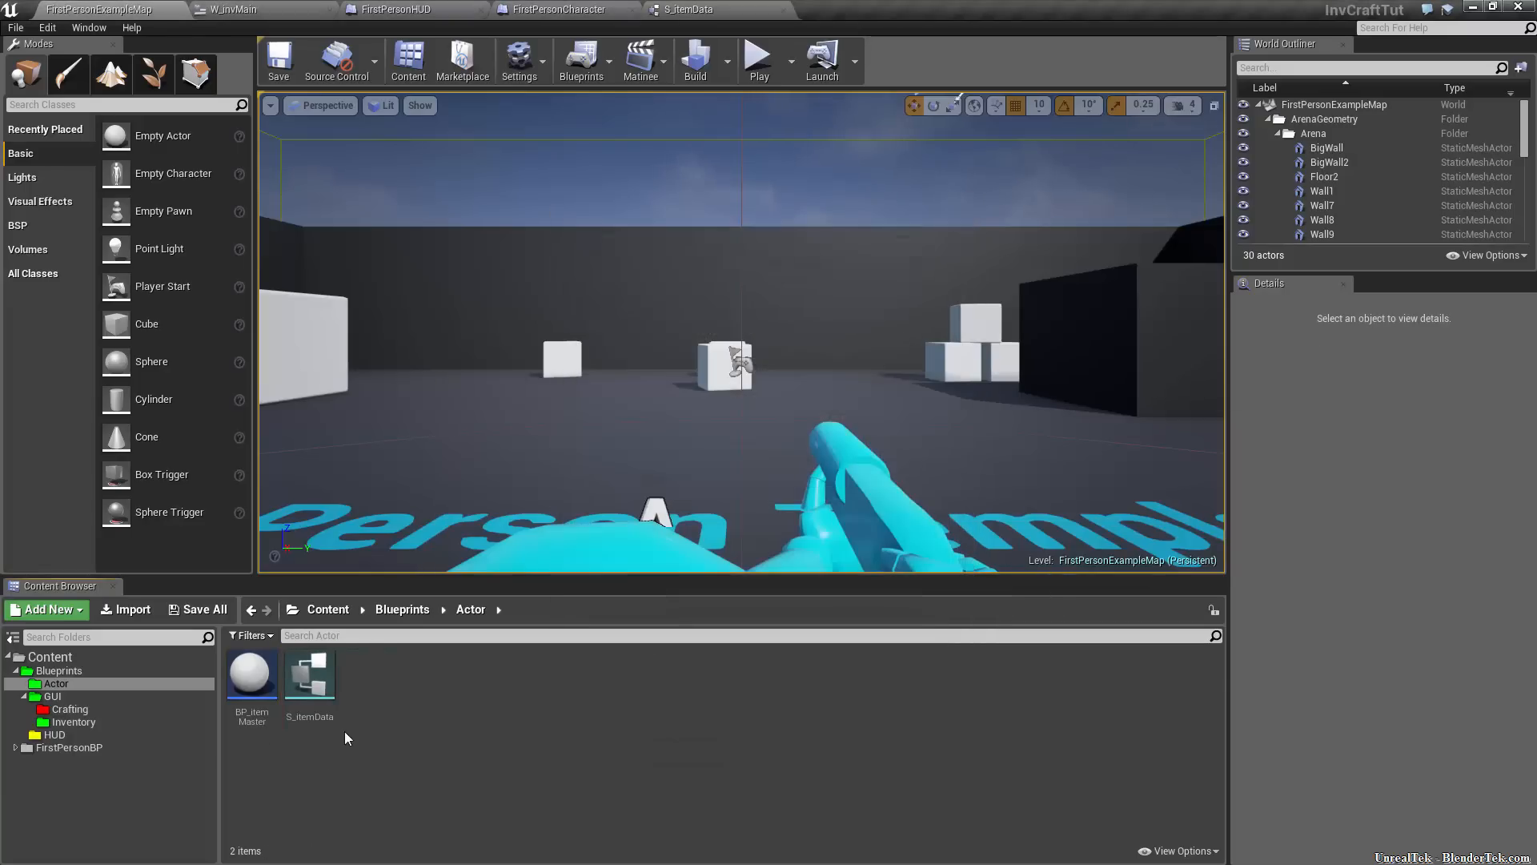
Create a child blueprint based on BP_itemMaster and open its construction script to examine the call to the parent
{"action": "right_click", "coordinate": [254, 679]}
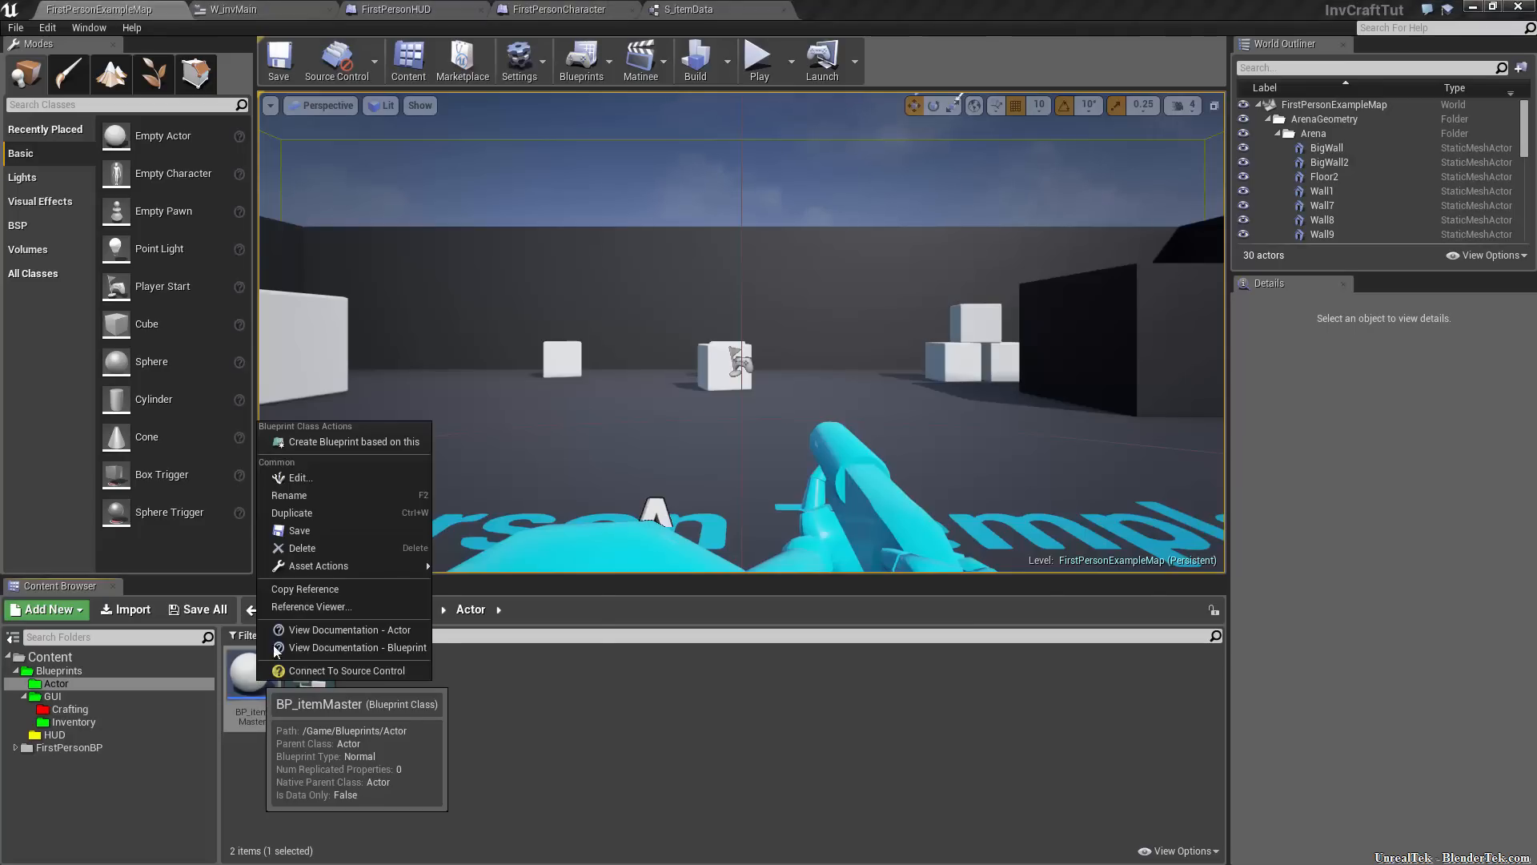
{"action": "left_click", "coordinate": [375, 441]}
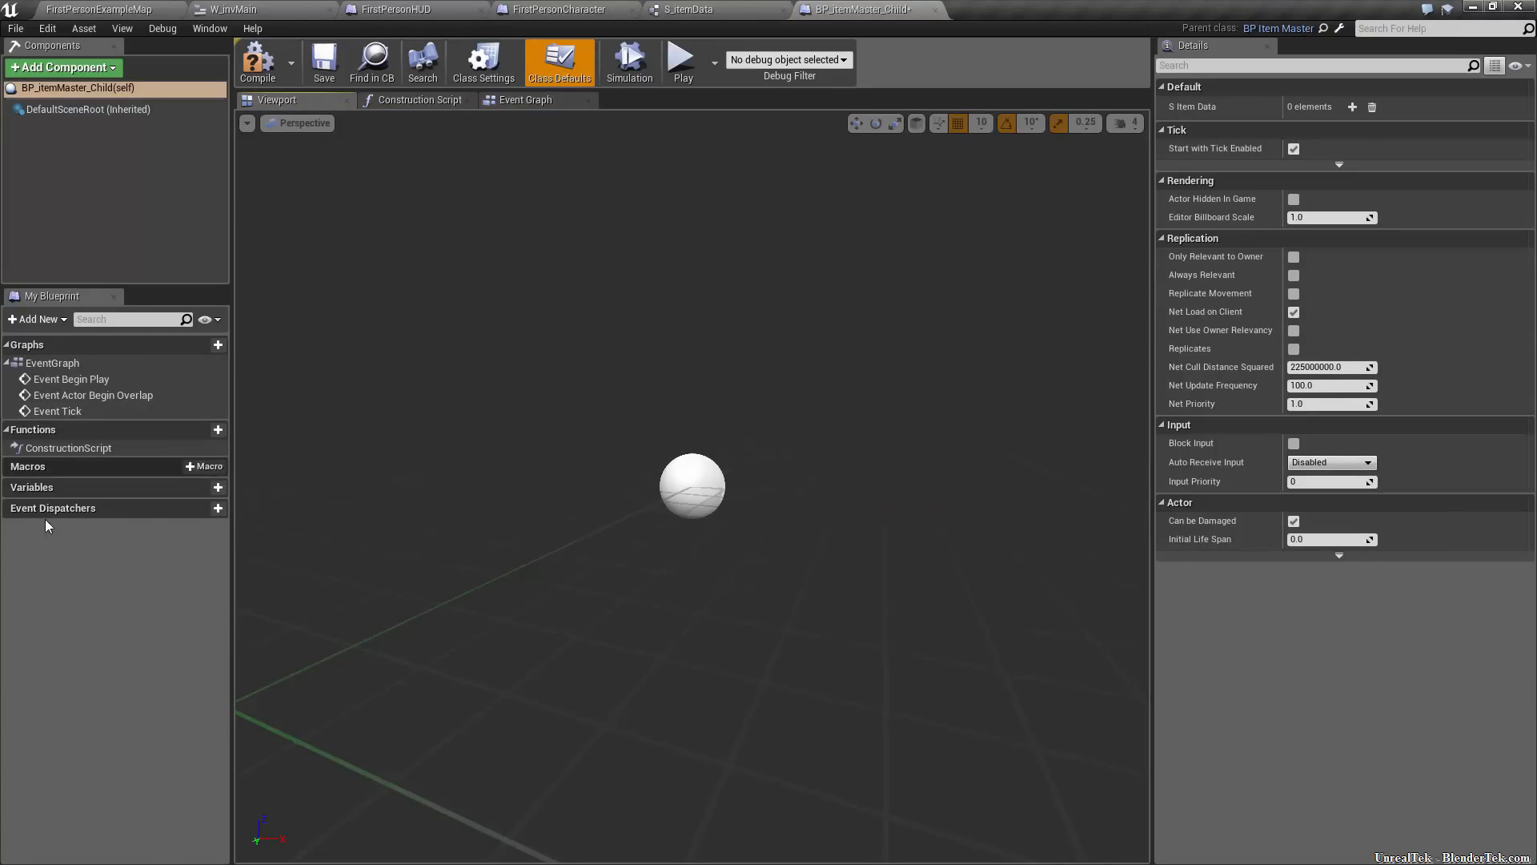
{"action": "double_click", "coordinate": [64, 449]}
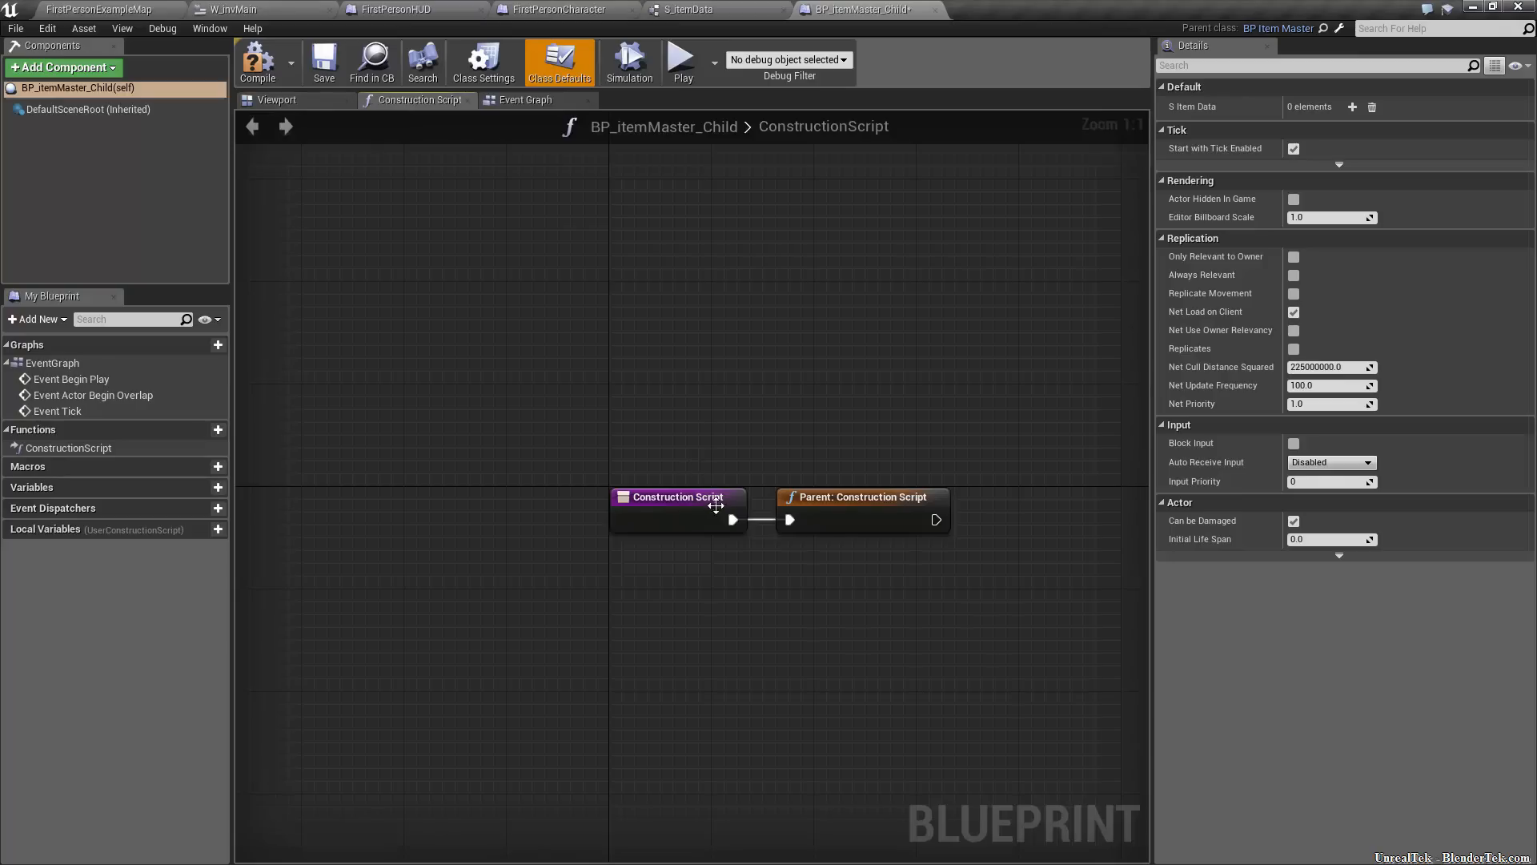
{"action": "left_click", "coordinate": [863, 520]}
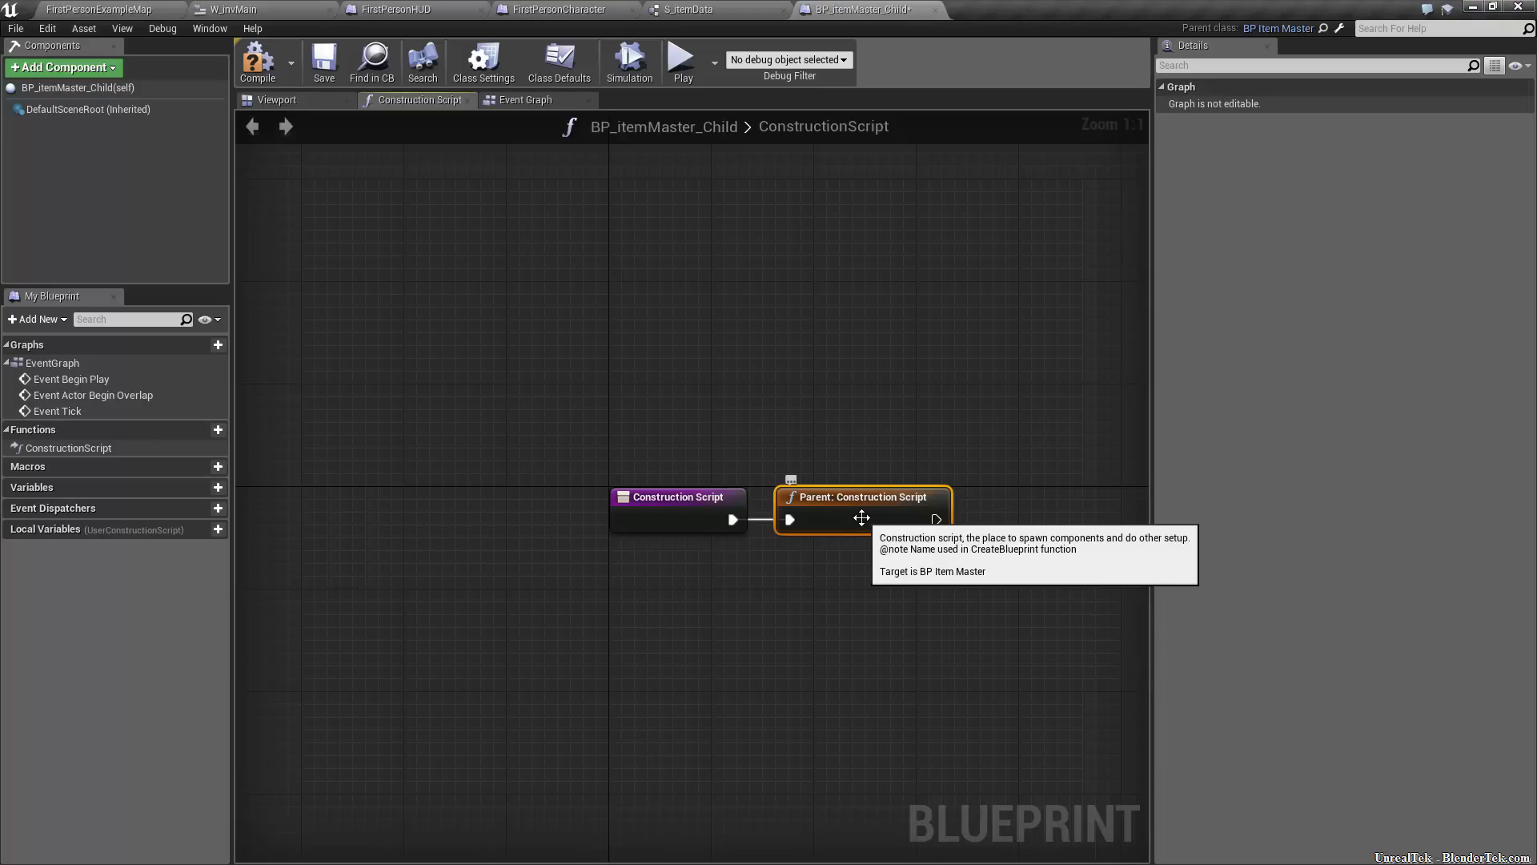
Delete all default event nodes from the event graph of BP_itemMaster_Child and display its class defaults
{"action": "left_click", "coordinate": [525, 101]}
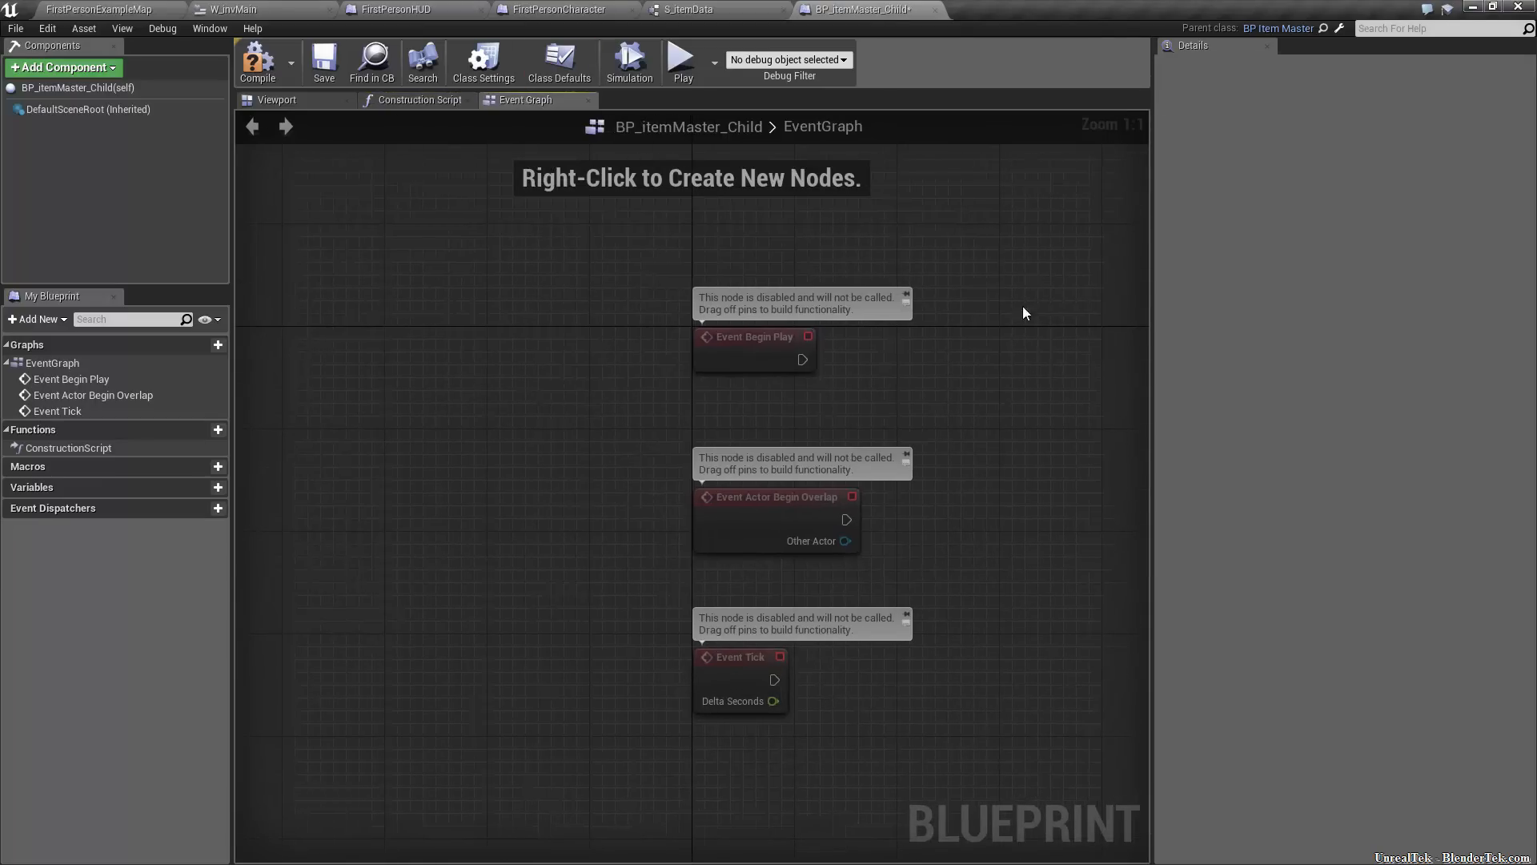
{"action": "left_click_drag", "start_coordinate": [1022, 305], "coordinate": [554, 790]}
{"action": "key", "text": "Delete"}
{"action": "right_click_drag", "start_coordinate": [828, 440], "coordinate": [738, 588]}
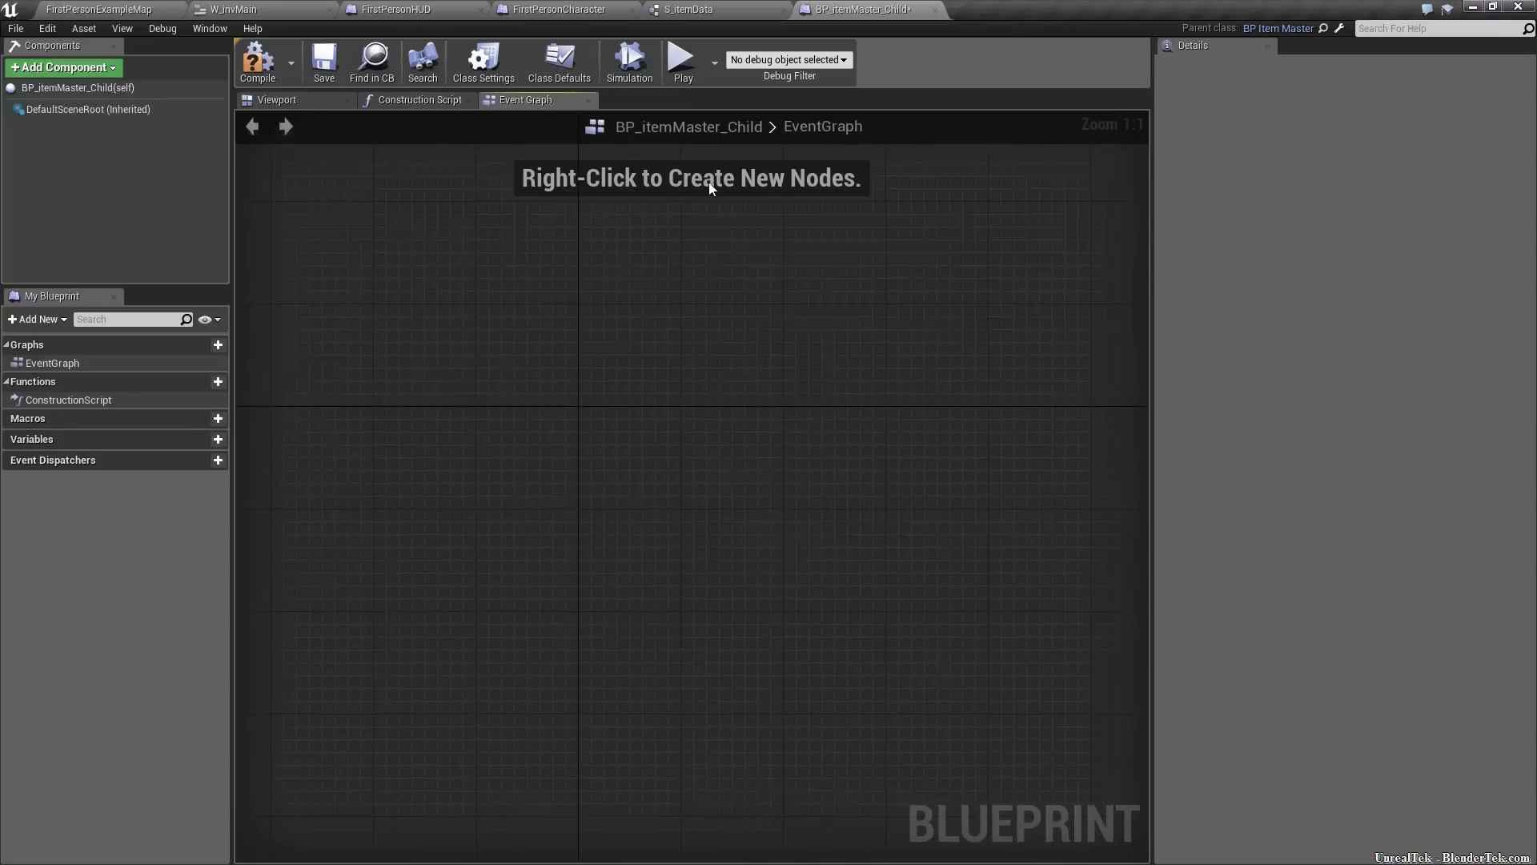
{"action": "left_click", "coordinate": [559, 64]}
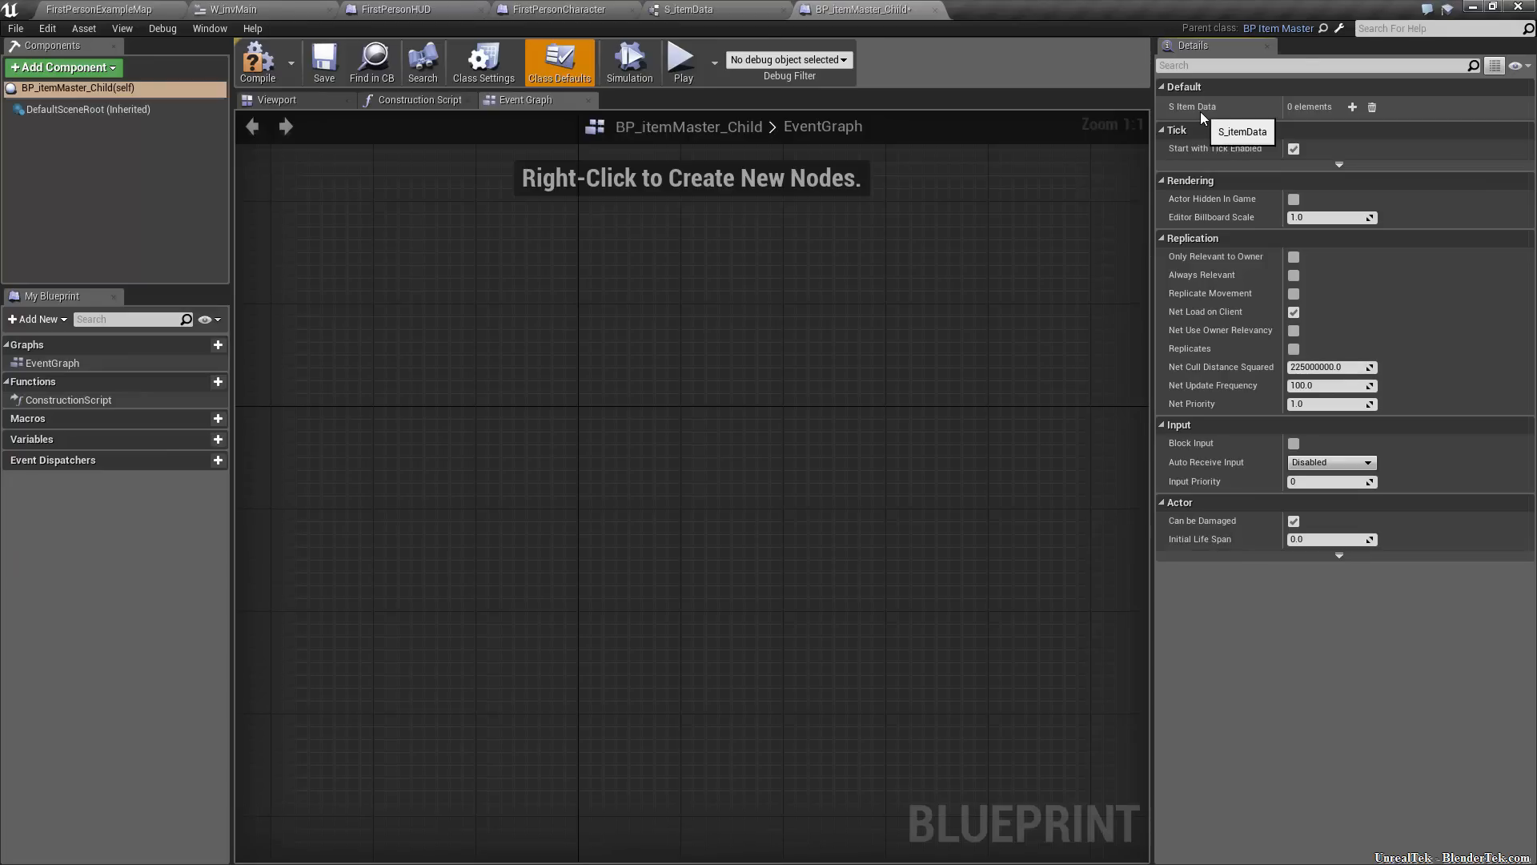
Change the S_itemData variable in BP_itemMaster from an array to a single structure, then compile and save the blueprint
{"action": "left_click", "coordinate": [689, 9]}
{"action": "left_click", "coordinate": [96, 9]}
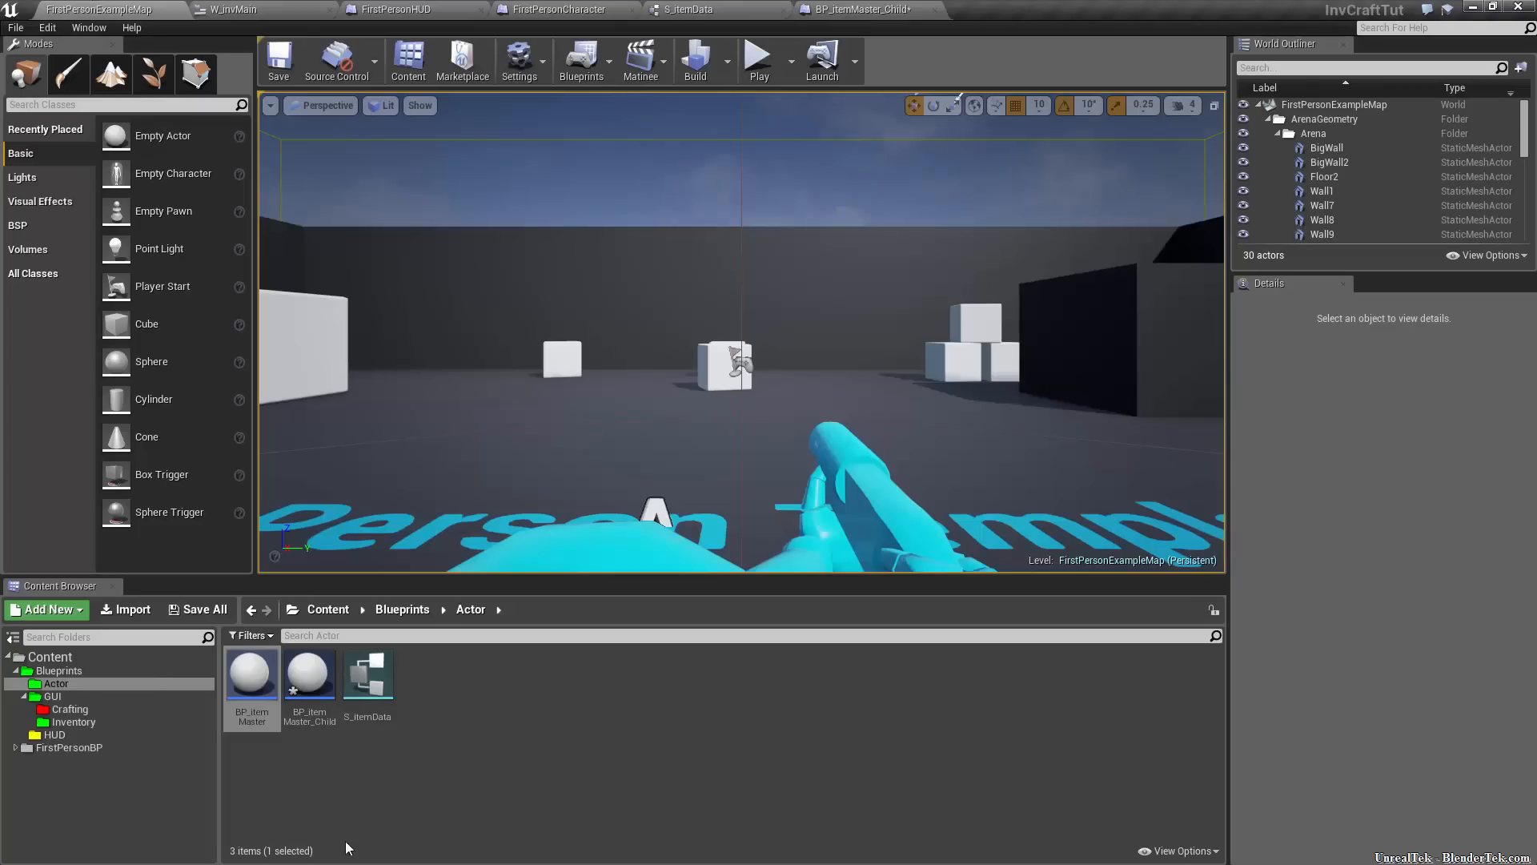
{"action": "double_click", "coordinate": [252, 679]}
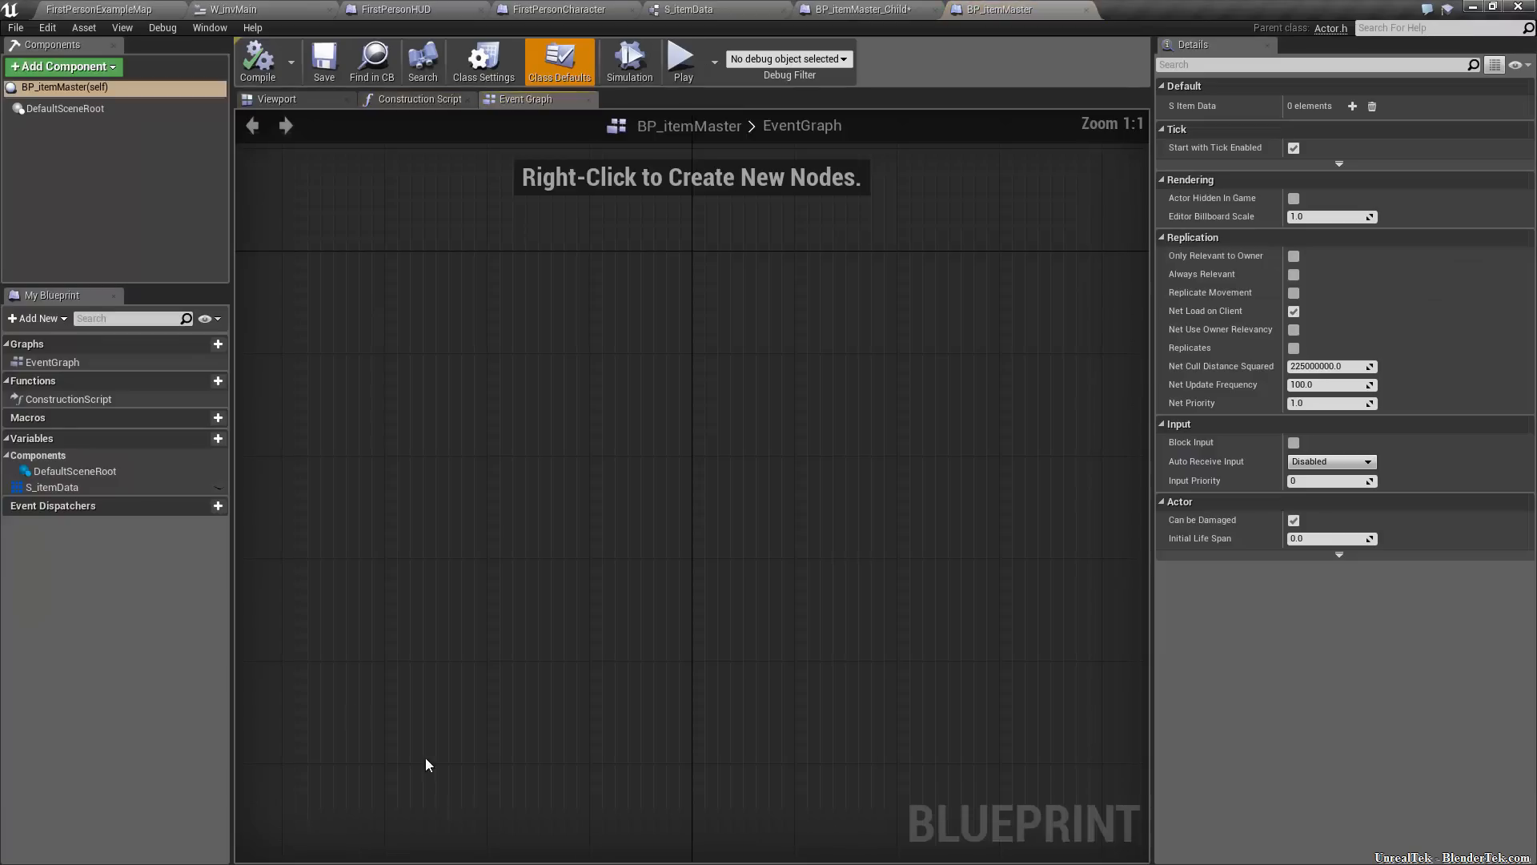
{"action": "left_click", "coordinate": [154, 487]}
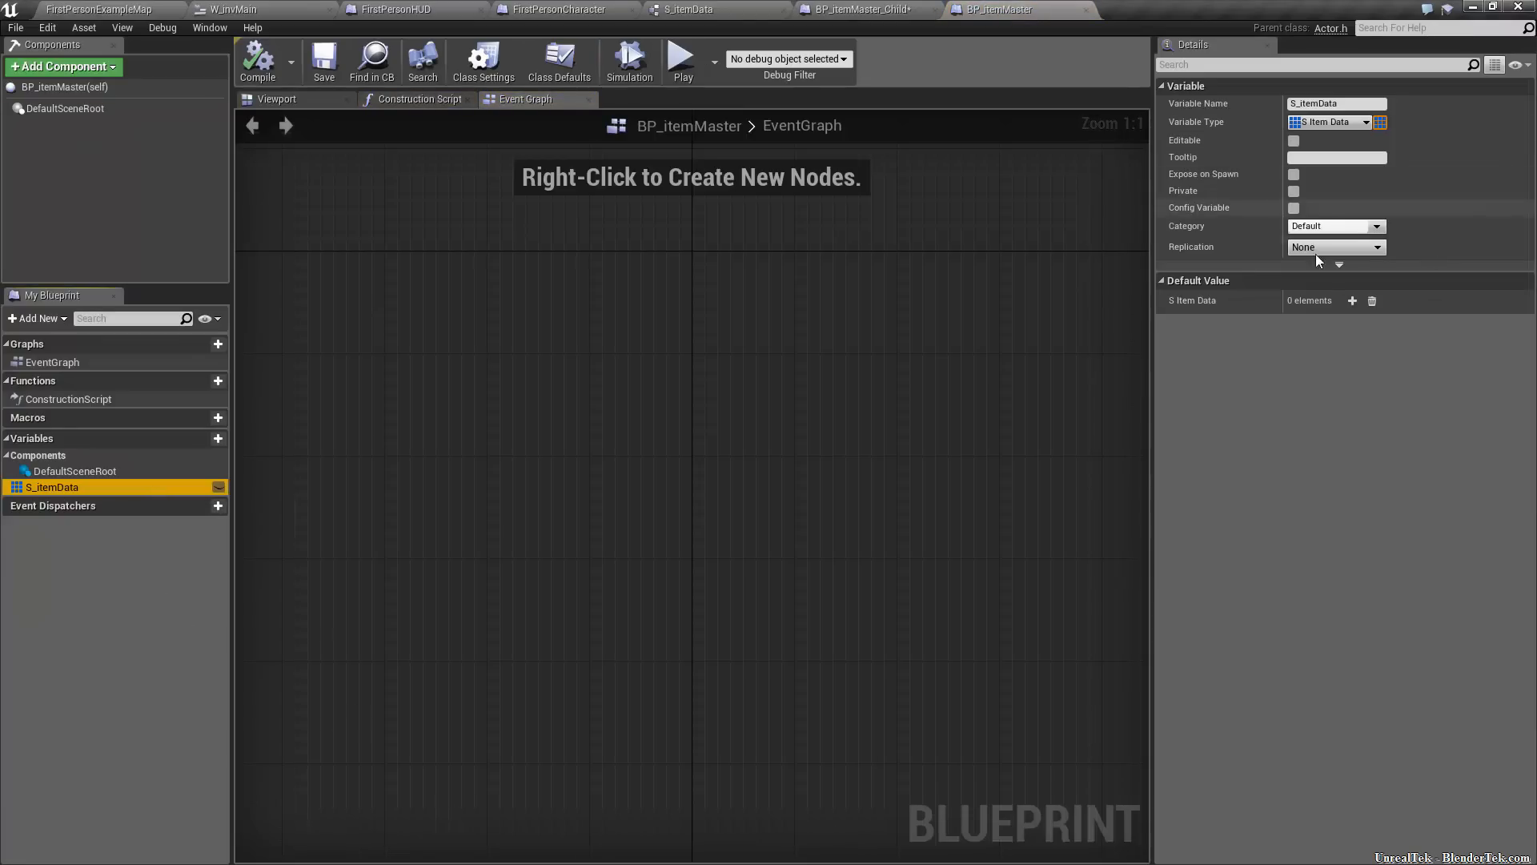
{"action": "left_click", "coordinate": [1380, 121]}
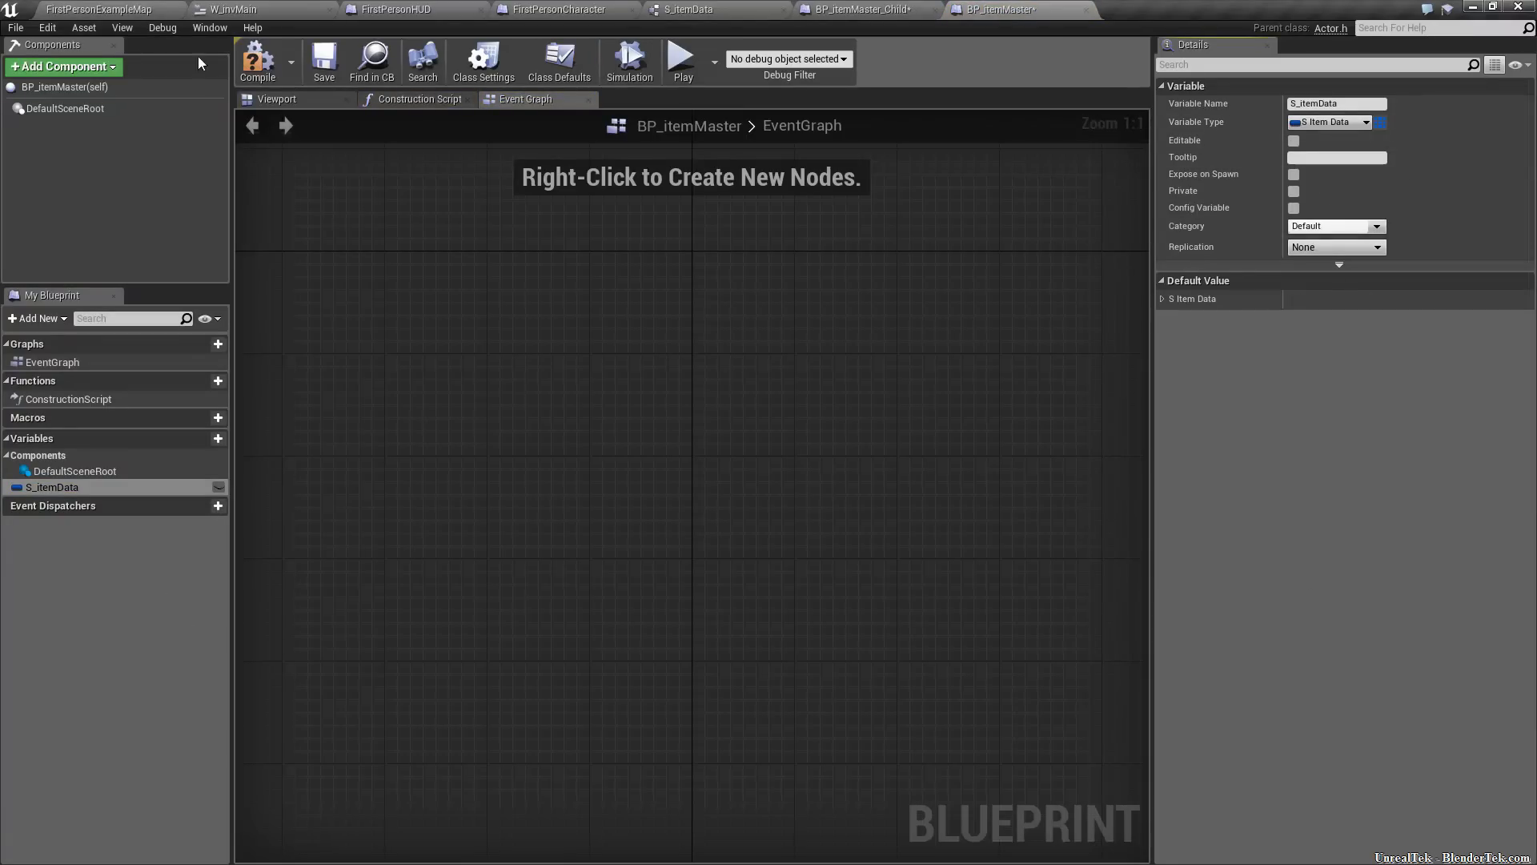
{"action": "left_click", "coordinate": [249, 65]}
{"action": "left_click", "coordinate": [324, 61]}
Expand the inherited S Item Data defaults in BP_itemMaster_Child and examine the item fields and the parent class
{"action": "left_click", "coordinate": [865, 10]}
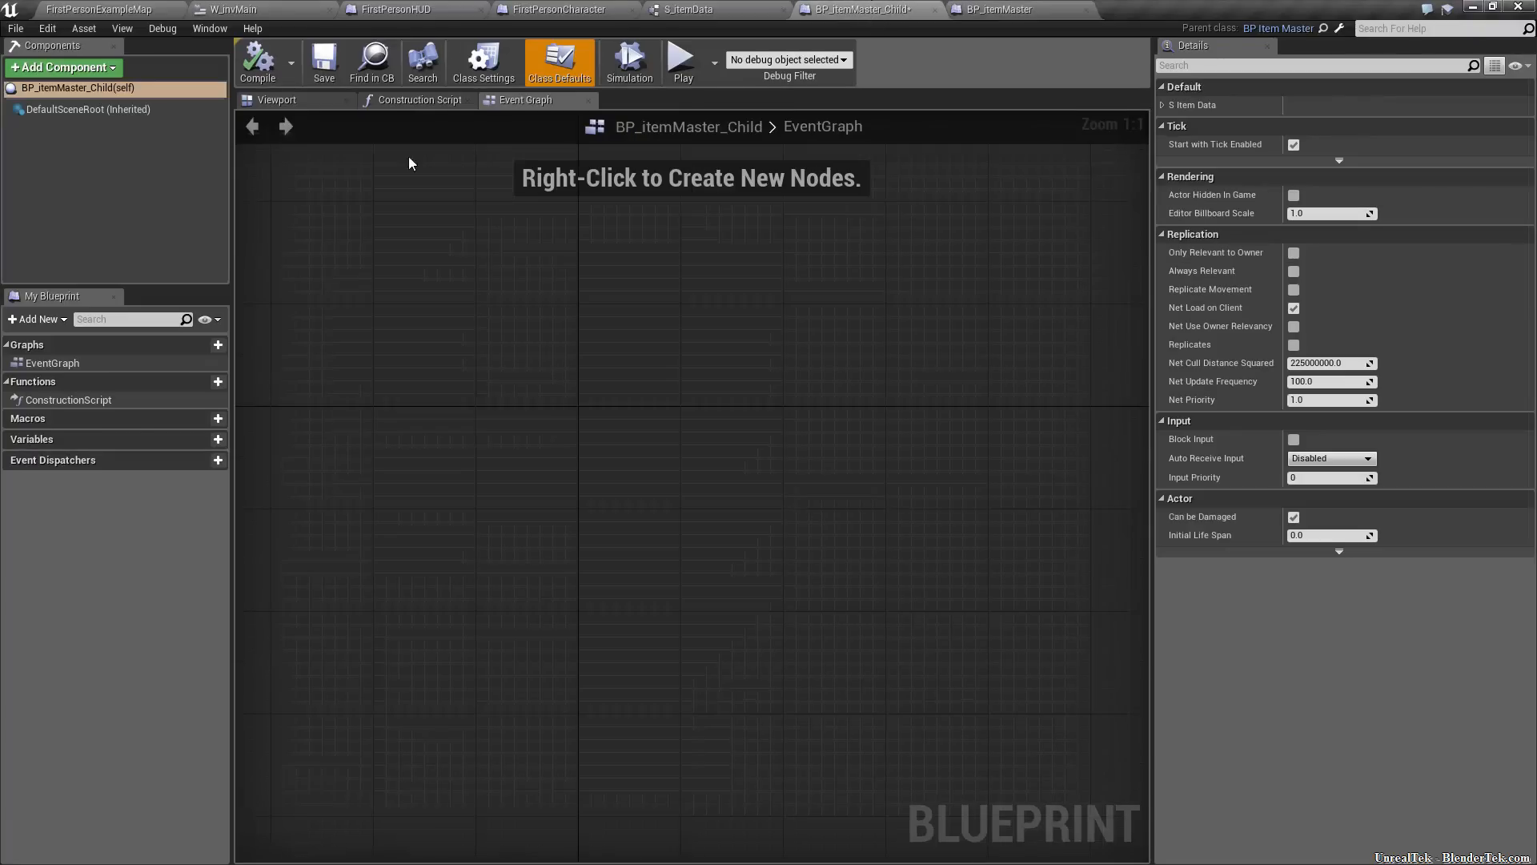
{"action": "left_click", "coordinate": [1162, 105]}
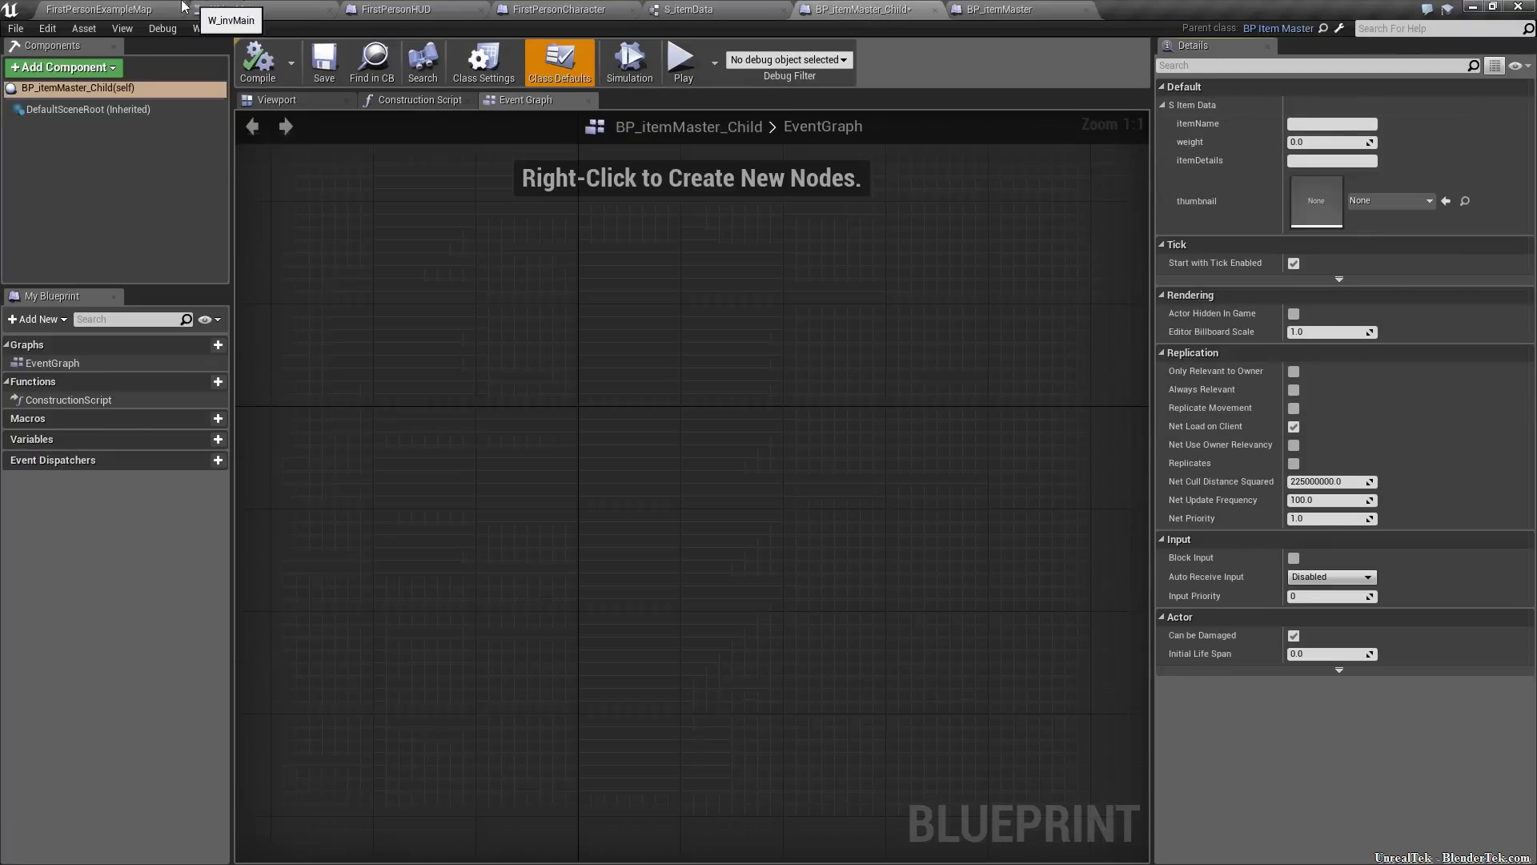
{"action": "left_click", "coordinate": [99, 10]}
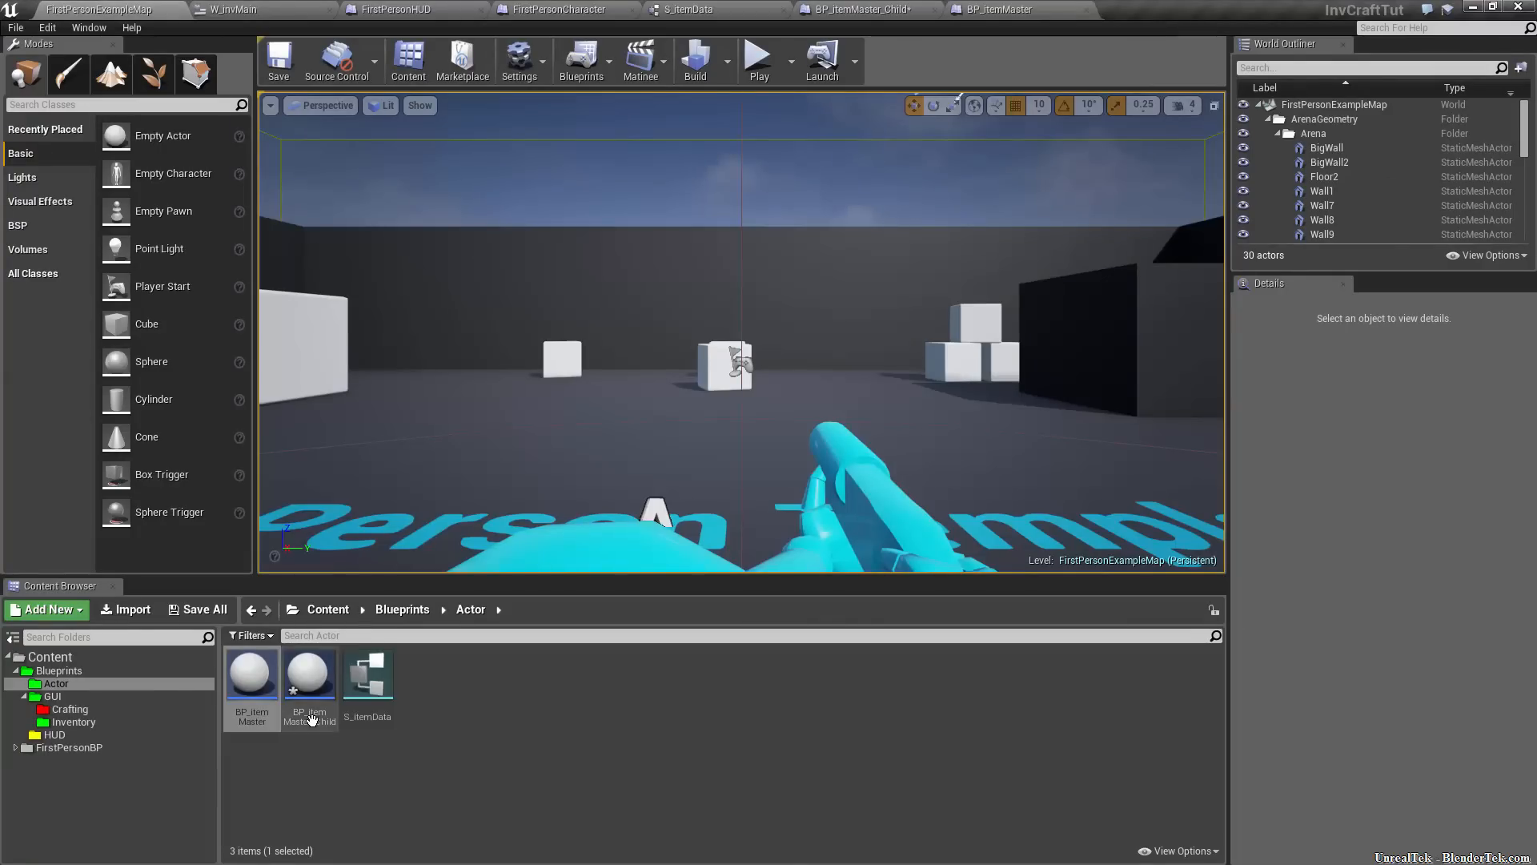
{"action": "mouse_move", "coordinate": [301, 687]}
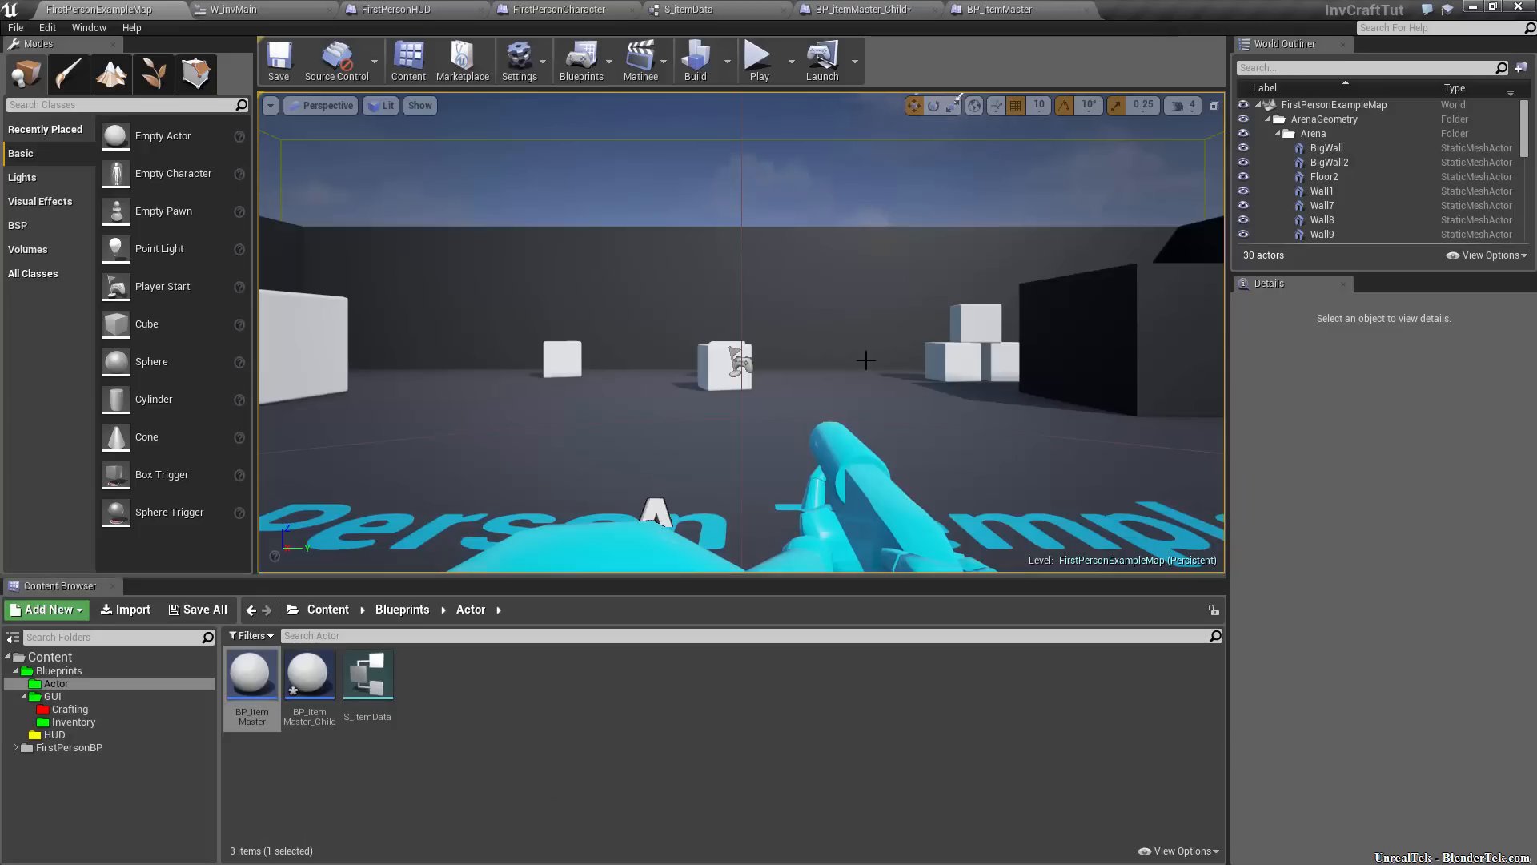
{"action": "left_click", "coordinate": [900, 17]}
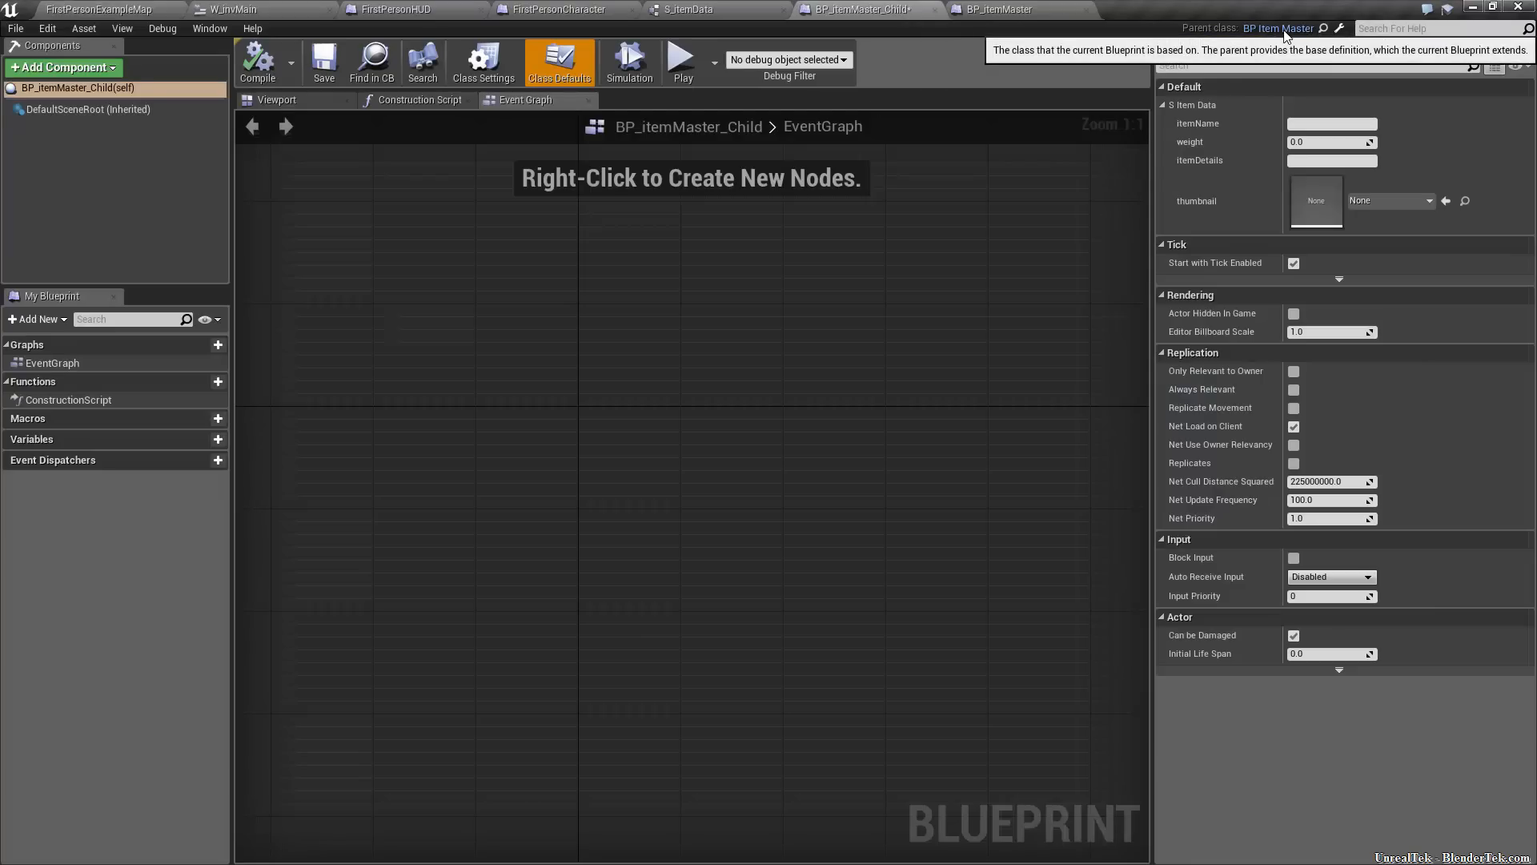
Rename the BP_itemMaster_Child blueprint in the Actor folder to BP_weapons
{"action": "left_click", "coordinate": [134, 7]}
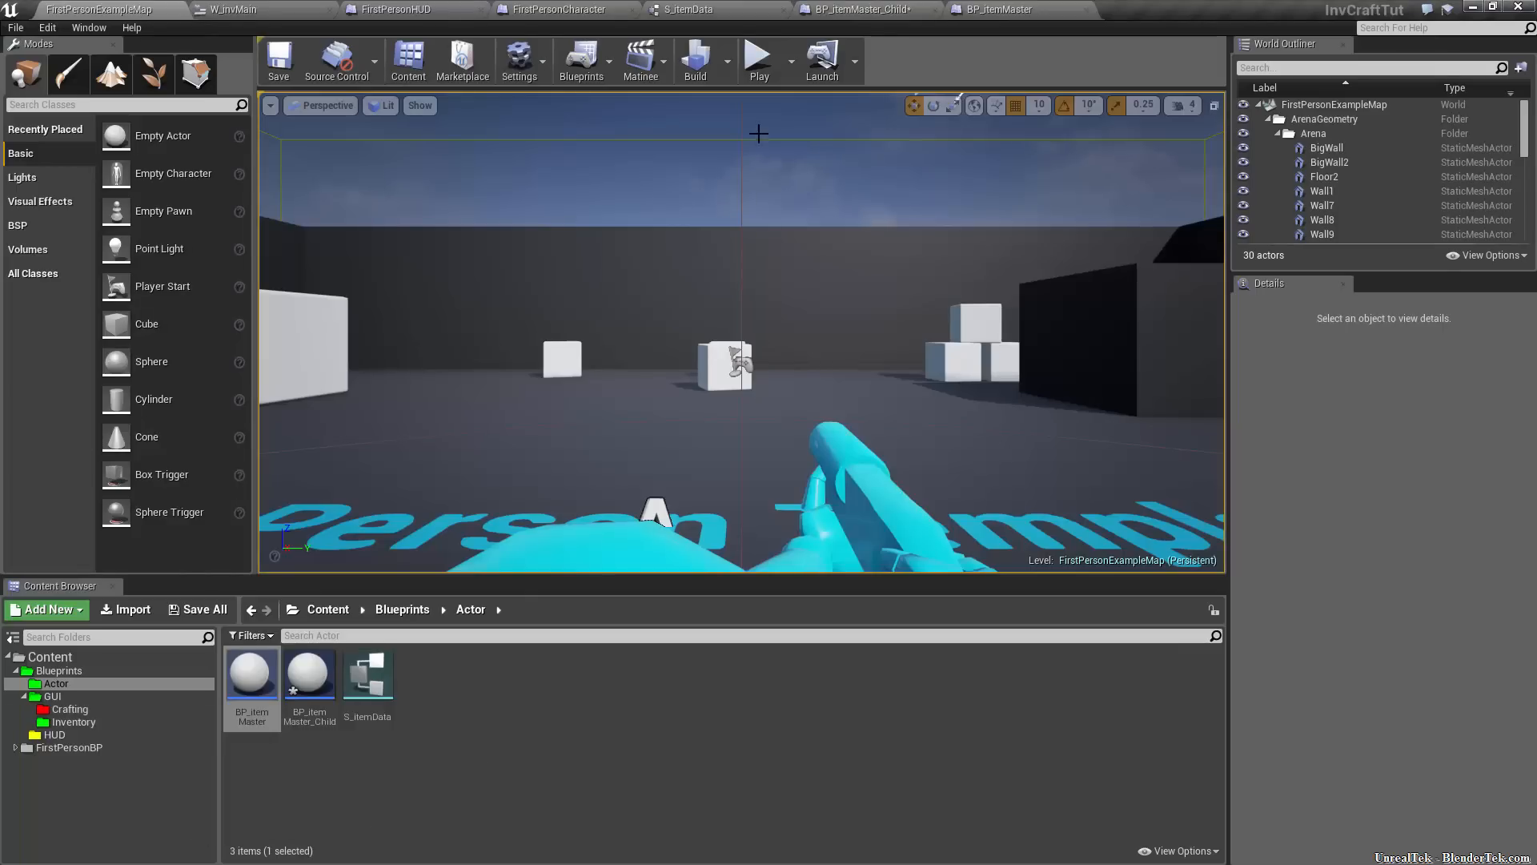
{"action": "left_click", "coordinate": [301, 718]}
{"action": "key", "text": "F2"}
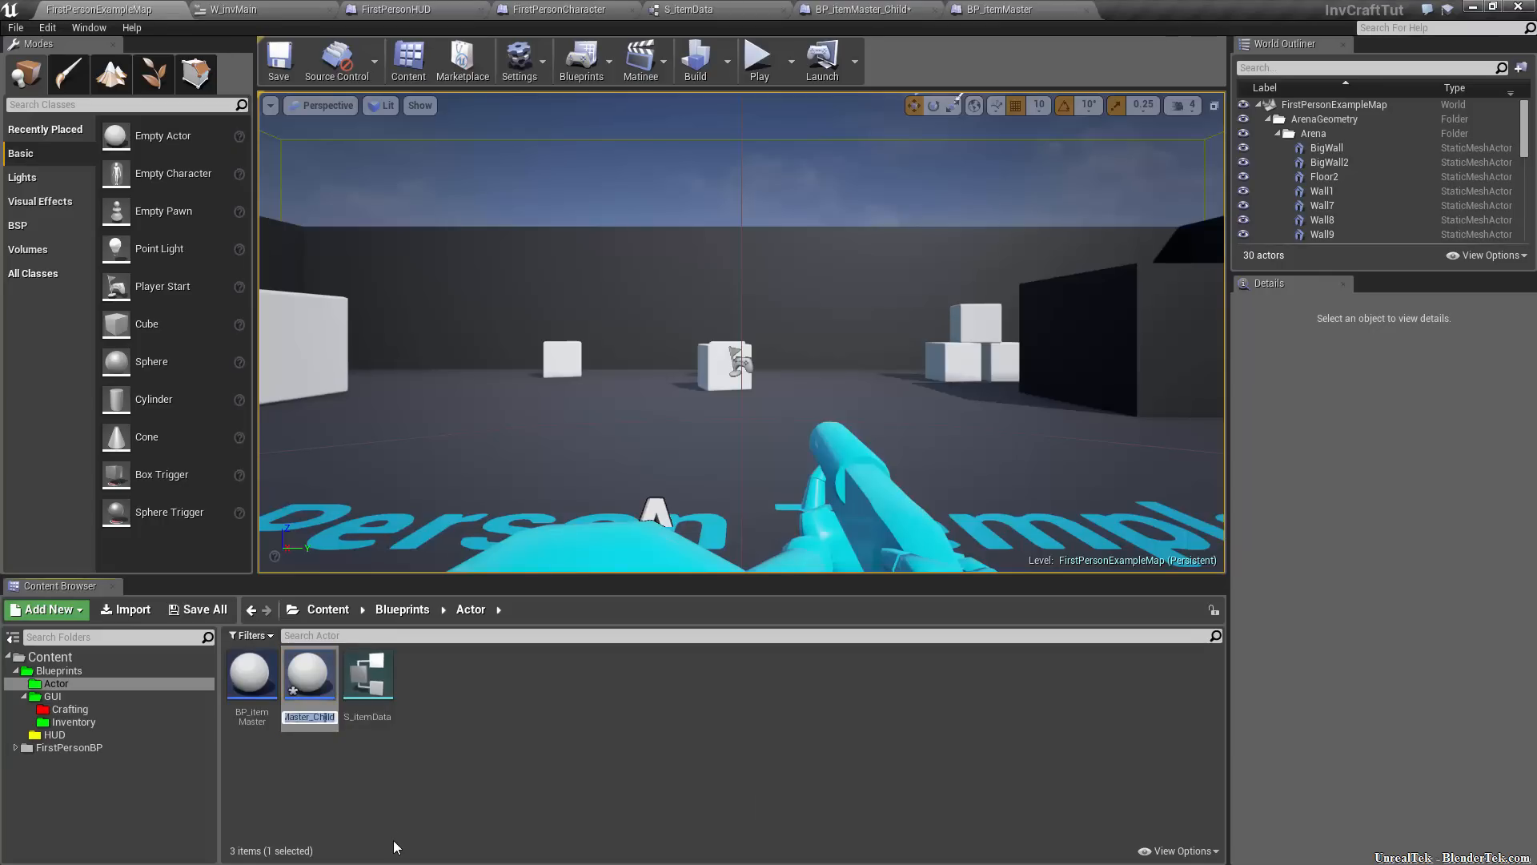
{"action": "type", "text": "BP_it"}
{"action": "key", "text": "BackSpace"}
{"action": "key", "text": "BackSpace"}
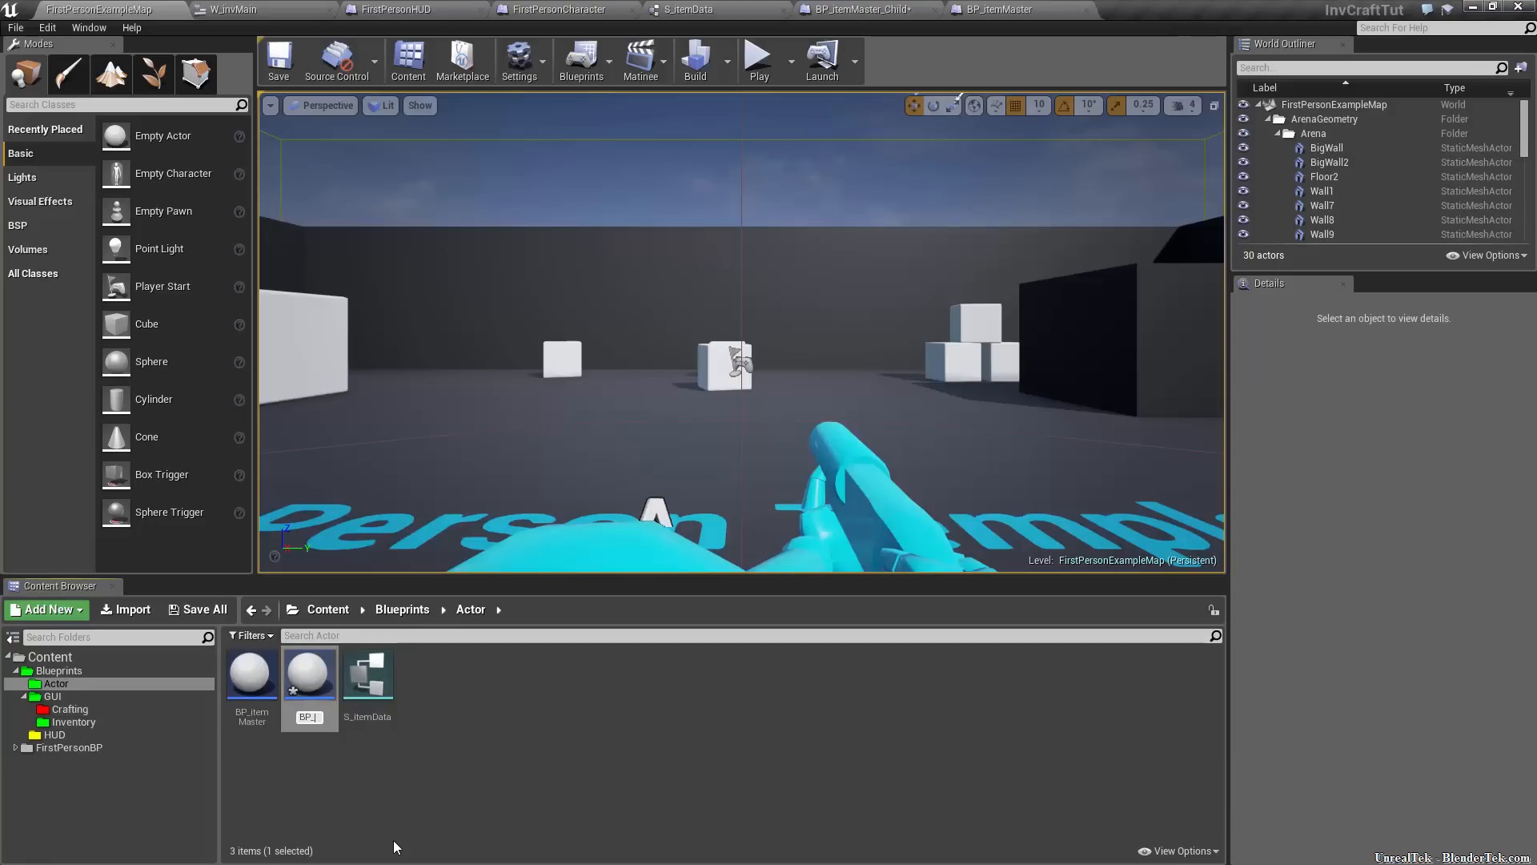
{"action": "type", "text": "weapons"}
{"action": "key", "text": "Return"}
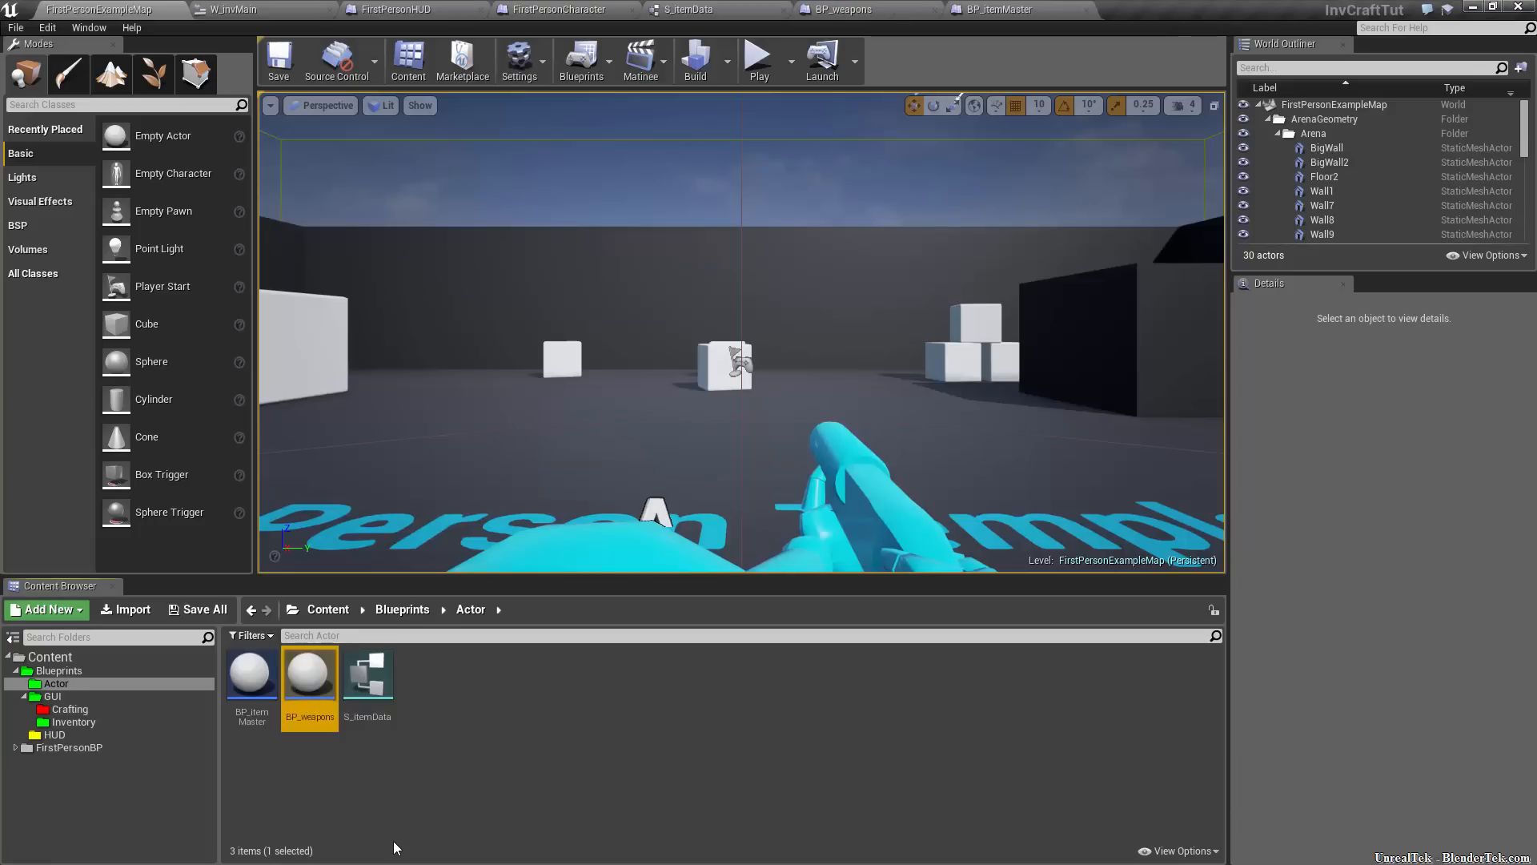
Create a child blueprint based on BP_weapons and name it BP_weapons_swords
{"action": "right_click", "coordinate": [309, 706]}
{"action": "left_click", "coordinate": [430, 485]}
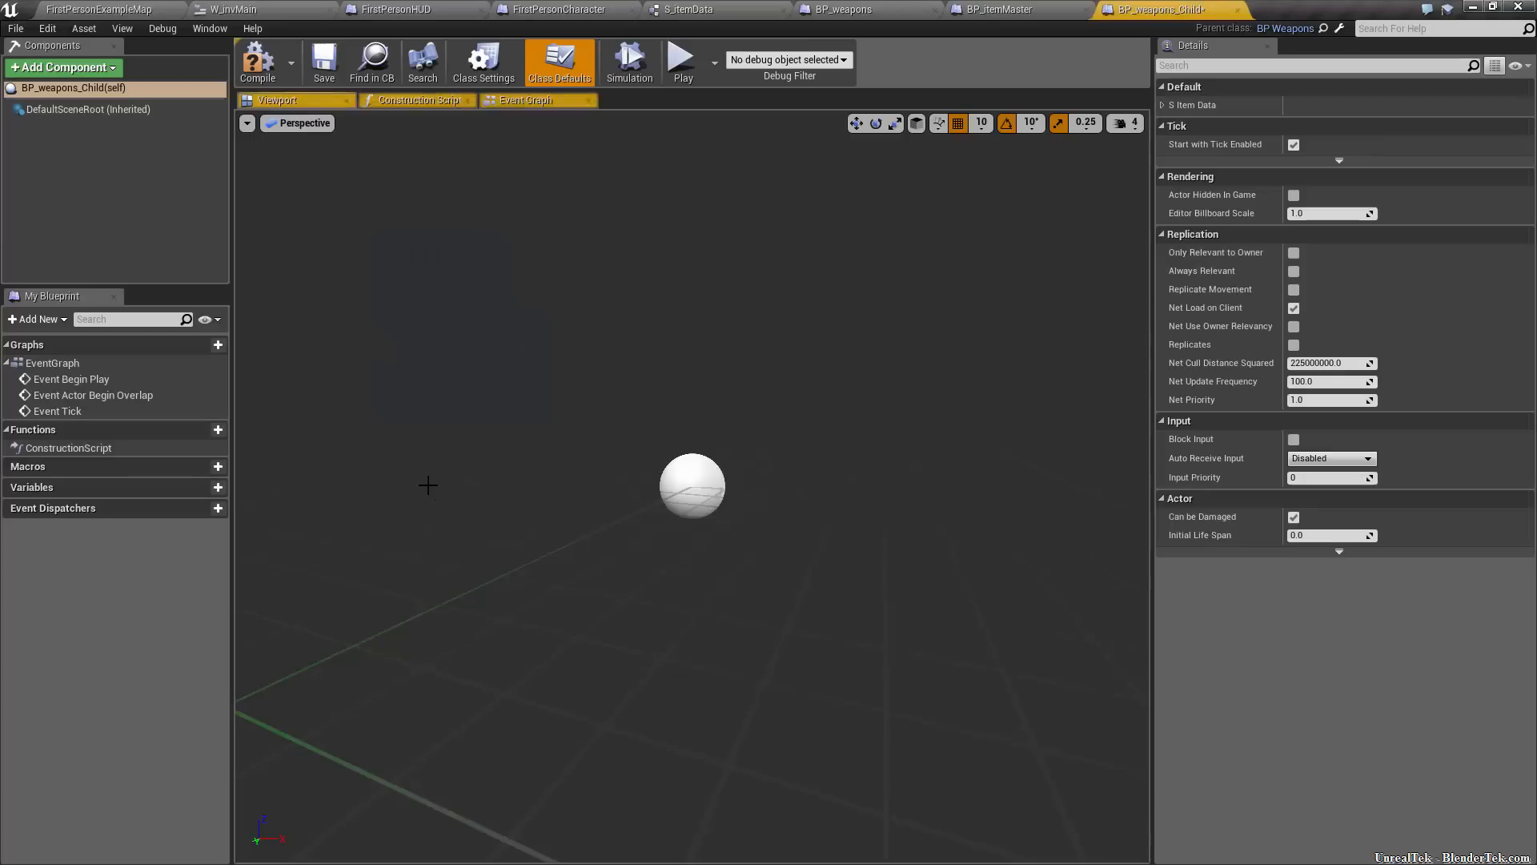
{"action": "left_click", "coordinate": [99, 9]}
{"action": "left_click", "coordinate": [423, 708]}
{"action": "key", "text": "F2"}
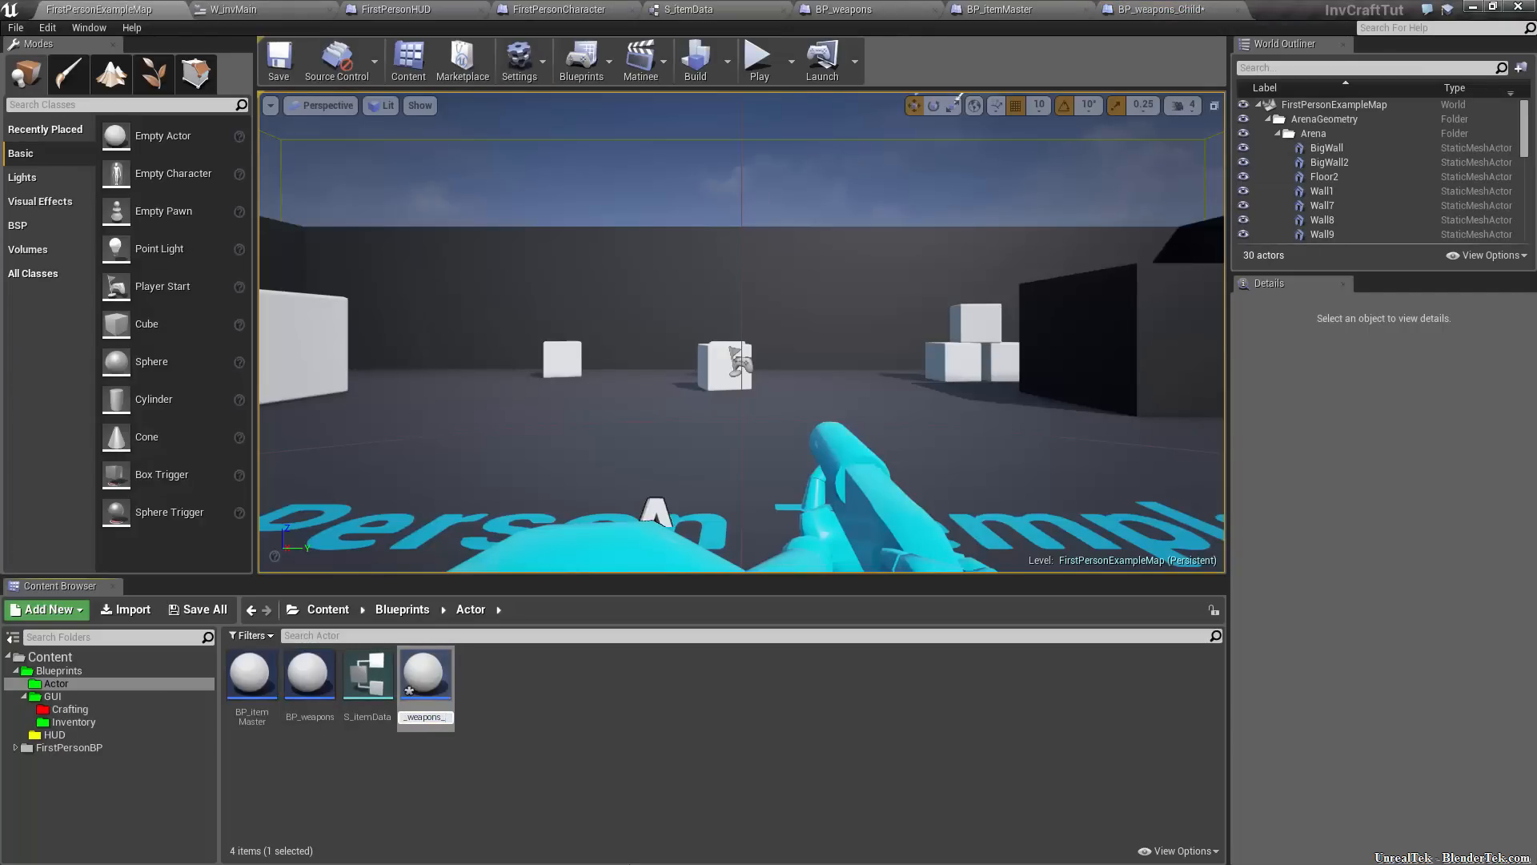
{"action": "type", "text": "swords"}
{"action": "key", "text": "Return"}
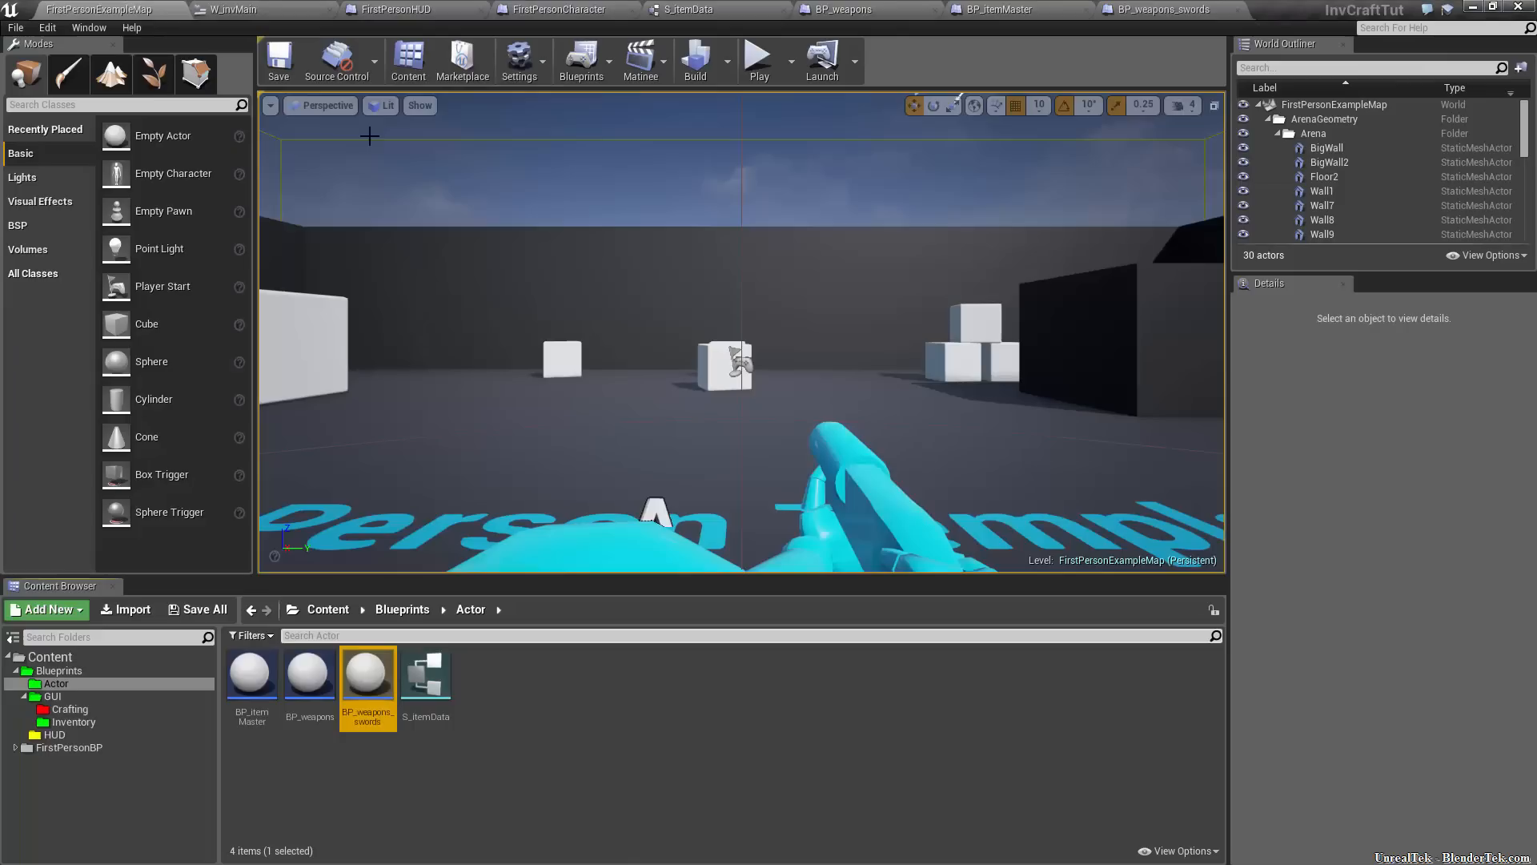
Create a child blueprint based on BP_weapons_swords and name it BP_weapons_swords_Broadsword
{"action": "right_click", "coordinate": [383, 703]}
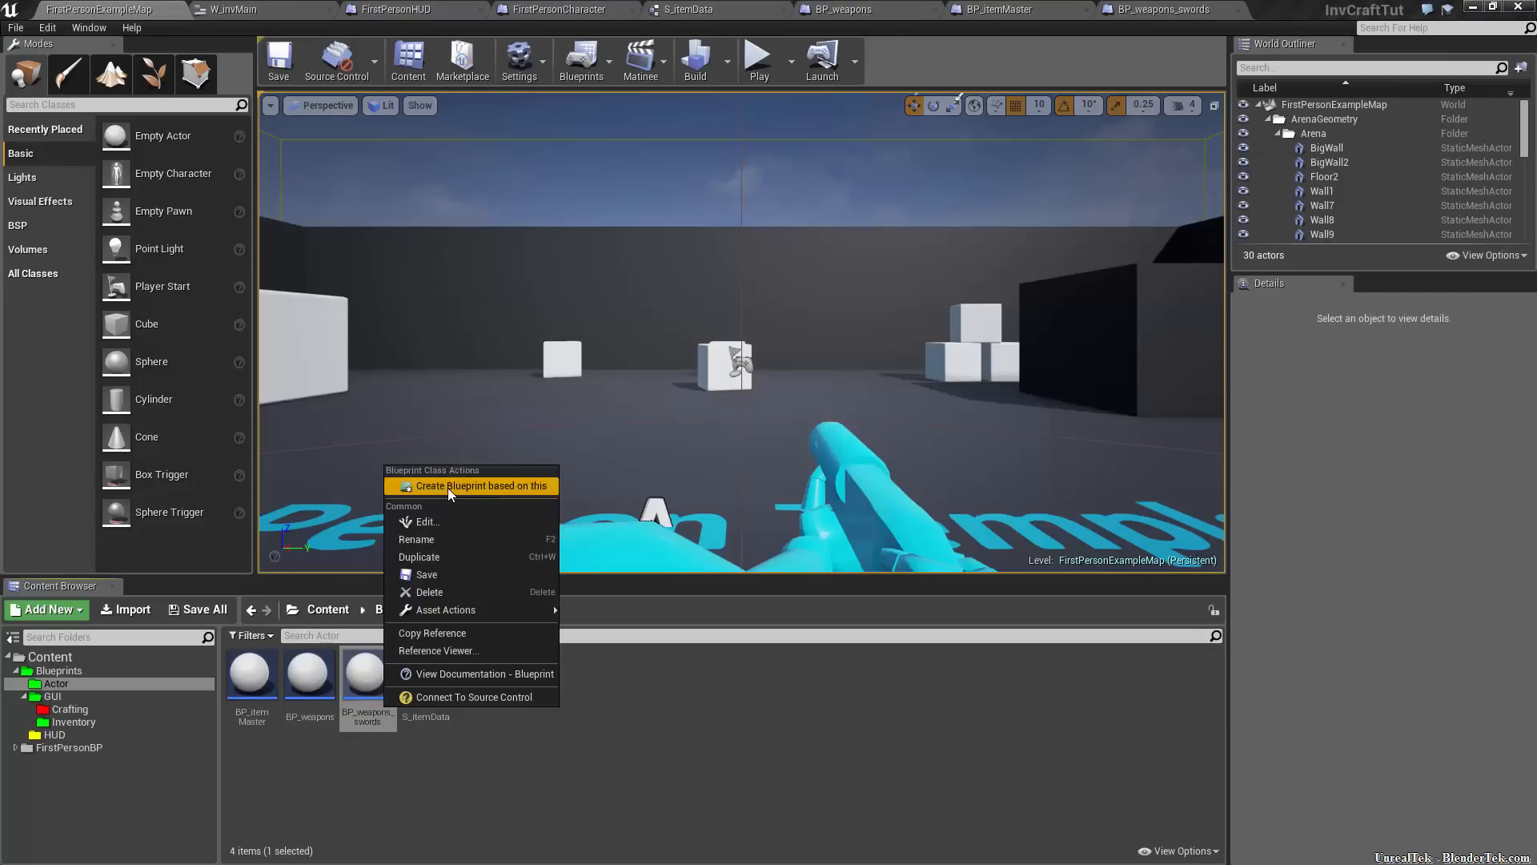
{"action": "left_click", "coordinate": [113, 7]}
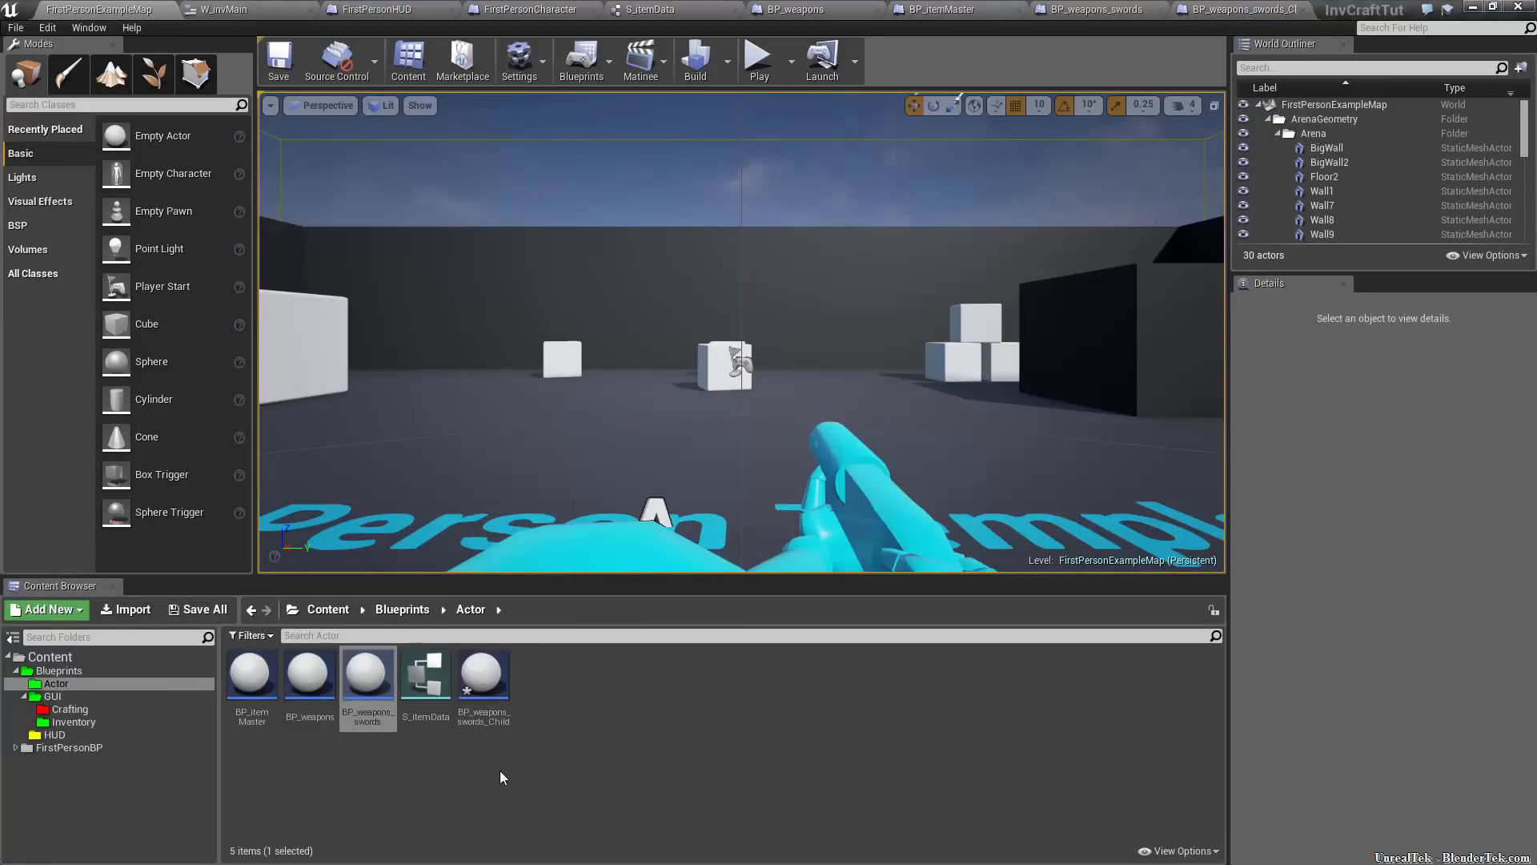
{"action": "key", "text": "F2"}
{"action": "key", "text": "End"}
{"action": "key", "text": "BackSpace"}
{"action": "key", "text": "BackSpace"}
{"action": "key", "text": "BackSpace"}
{"action": "key", "text": "BackSpace"}
{"action": "key", "text": "BackSpace"}
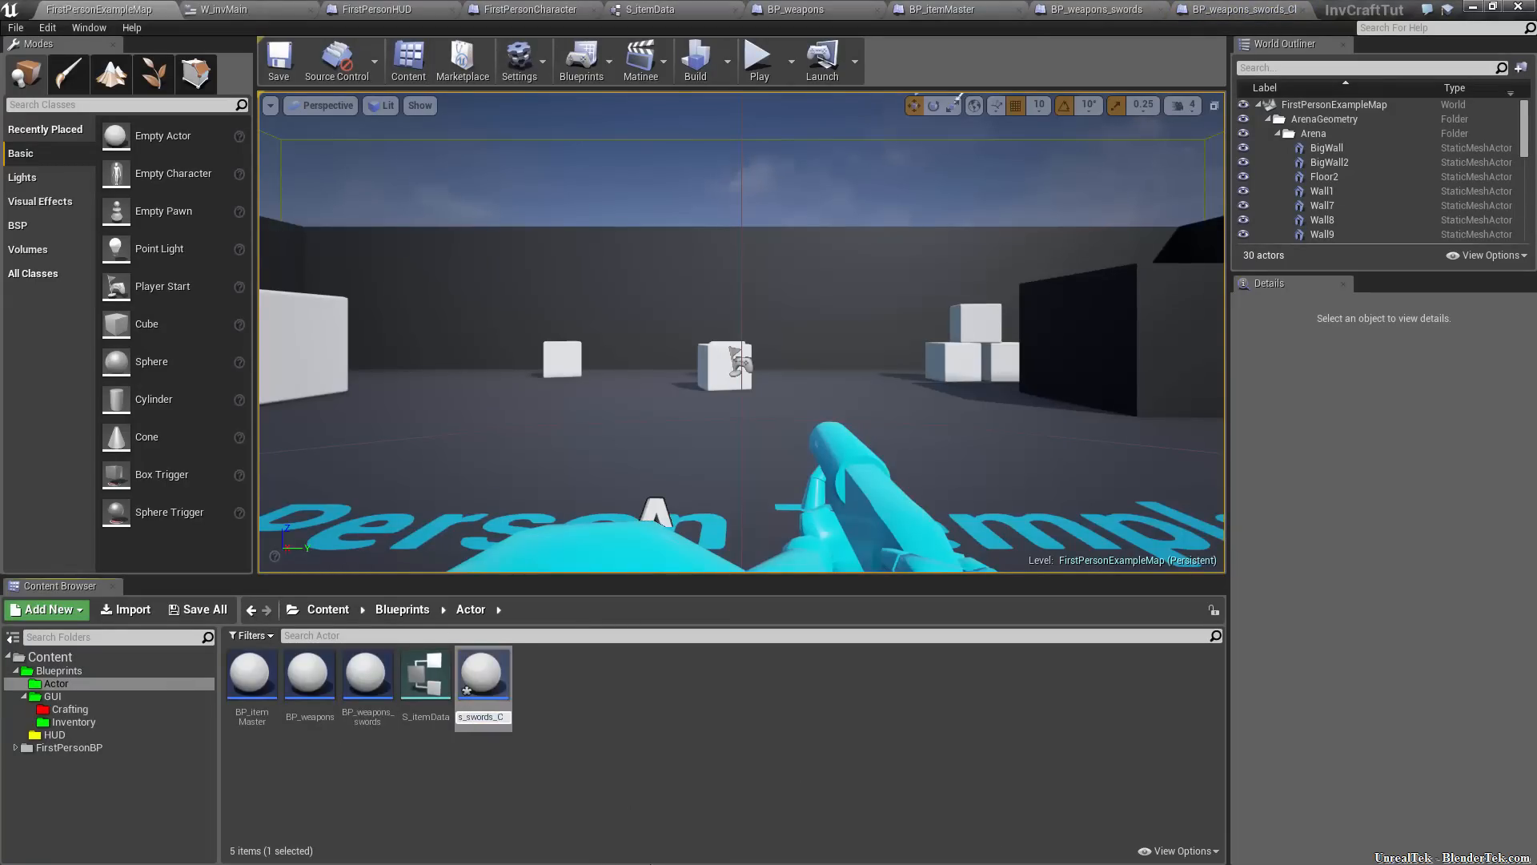
{"action": "type", "text": "Broadswortd"}
{"action": "key", "text": "BackSpace"}
{"action": "key", "text": "BackSpace"}
{"action": "type", "text": "d"}
{"action": "key", "text": "Return"}
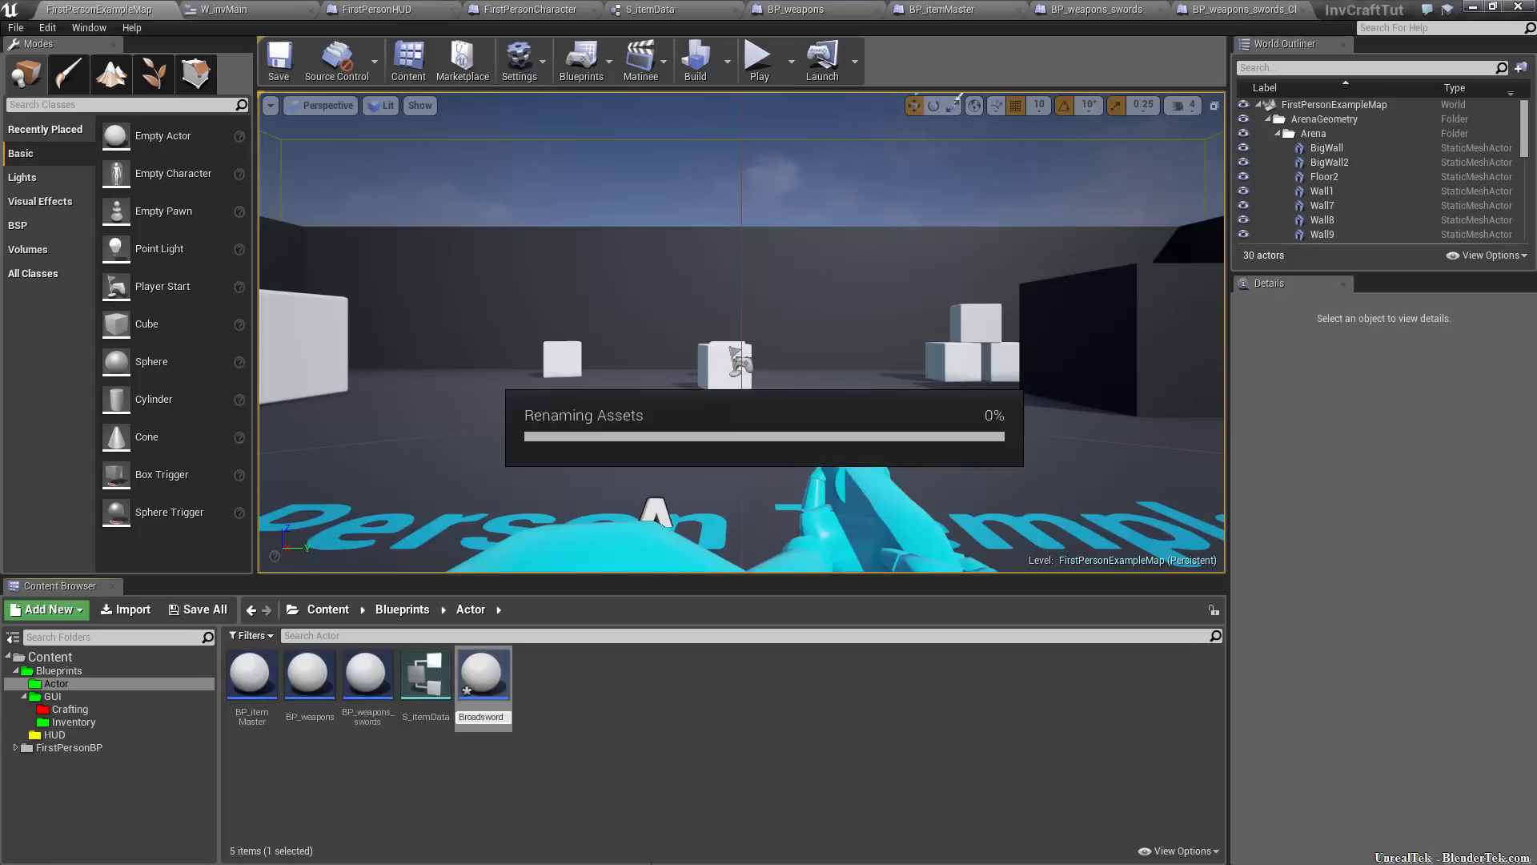
Examine the parent class of each blueprint in the chain from BP_weapons_swords_Broadsword back to BP_itemMaster
{"action": "left_click", "coordinate": [365, 673]}
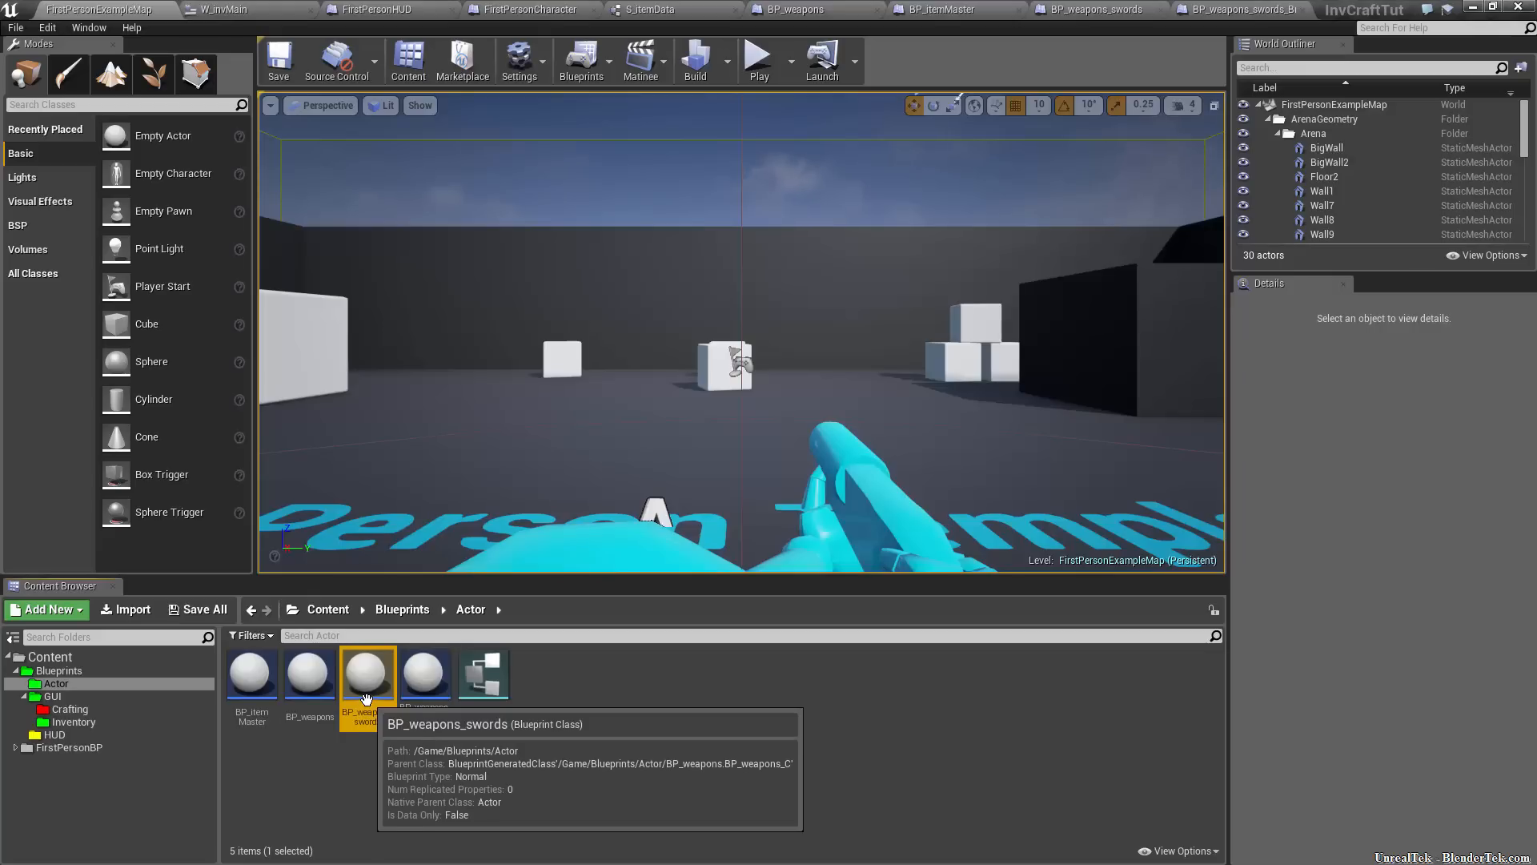
{"action": "left_click", "coordinate": [435, 690]}
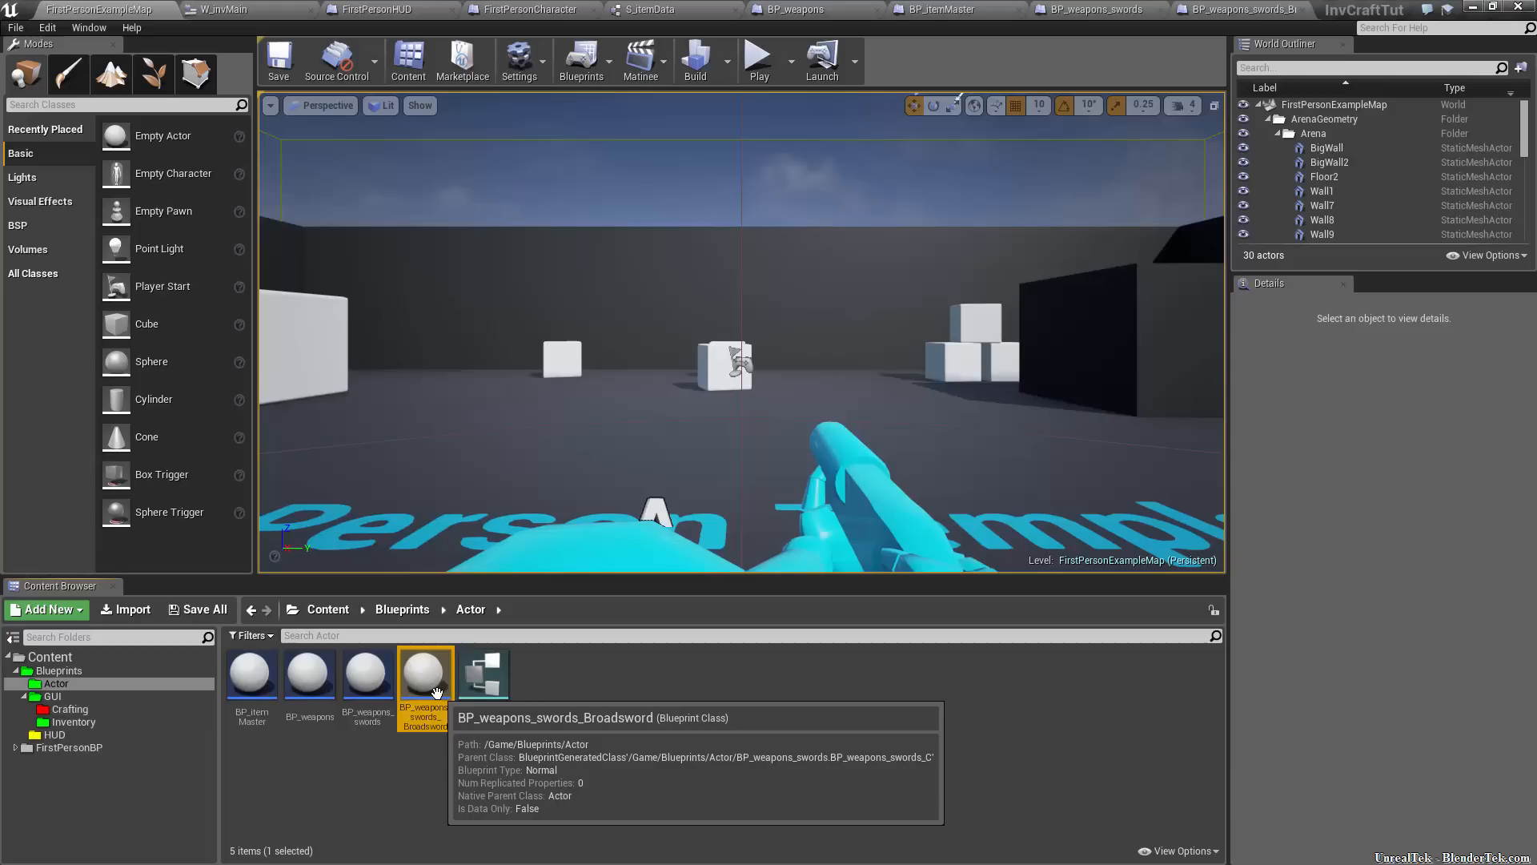
{"action": "left_click", "coordinate": [376, 692]}
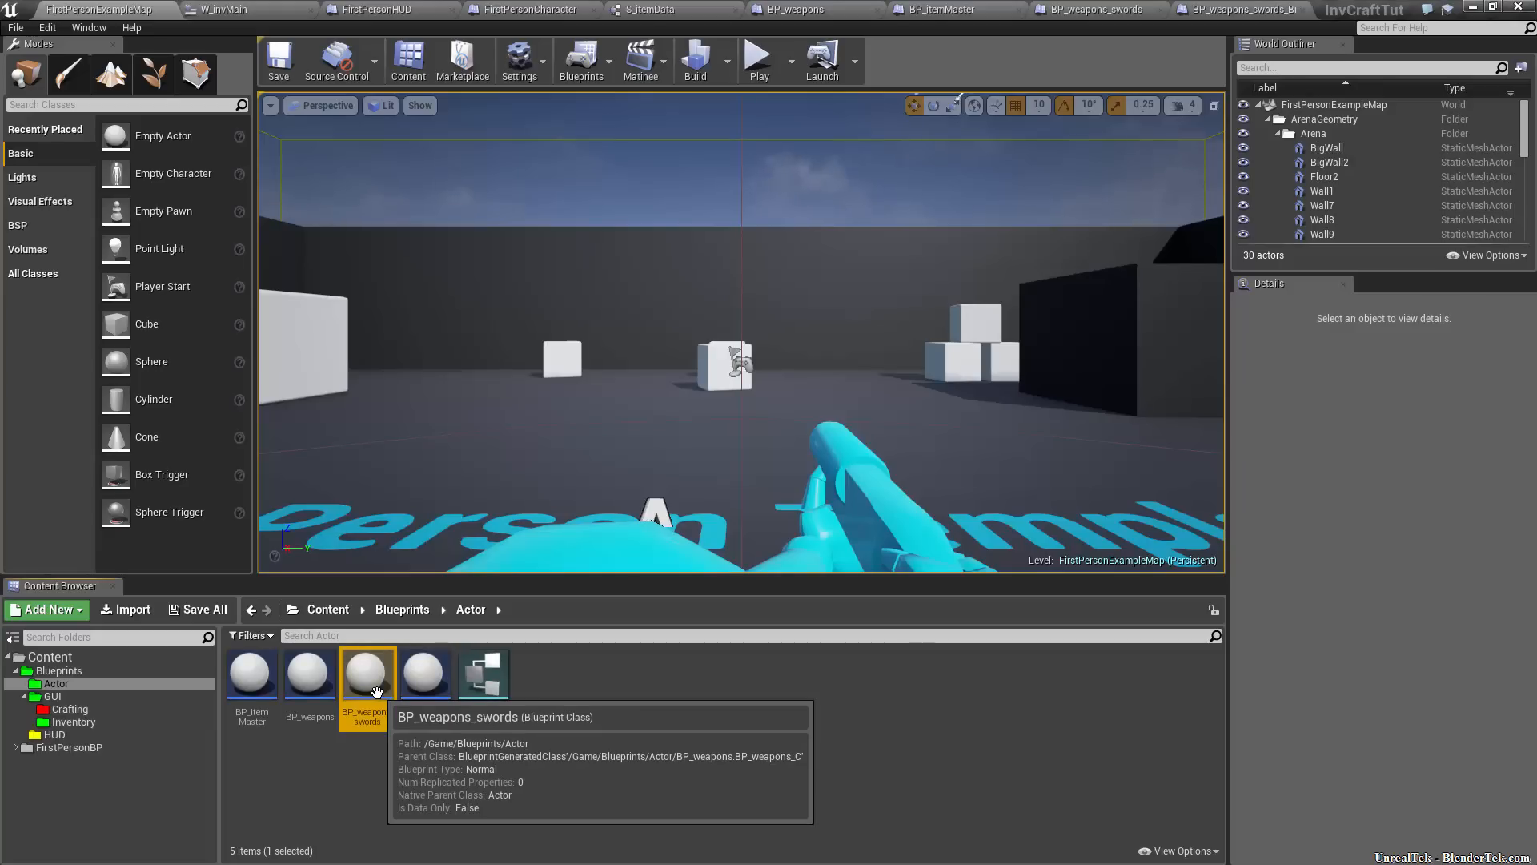
{"action": "left_click", "coordinate": [300, 654]}
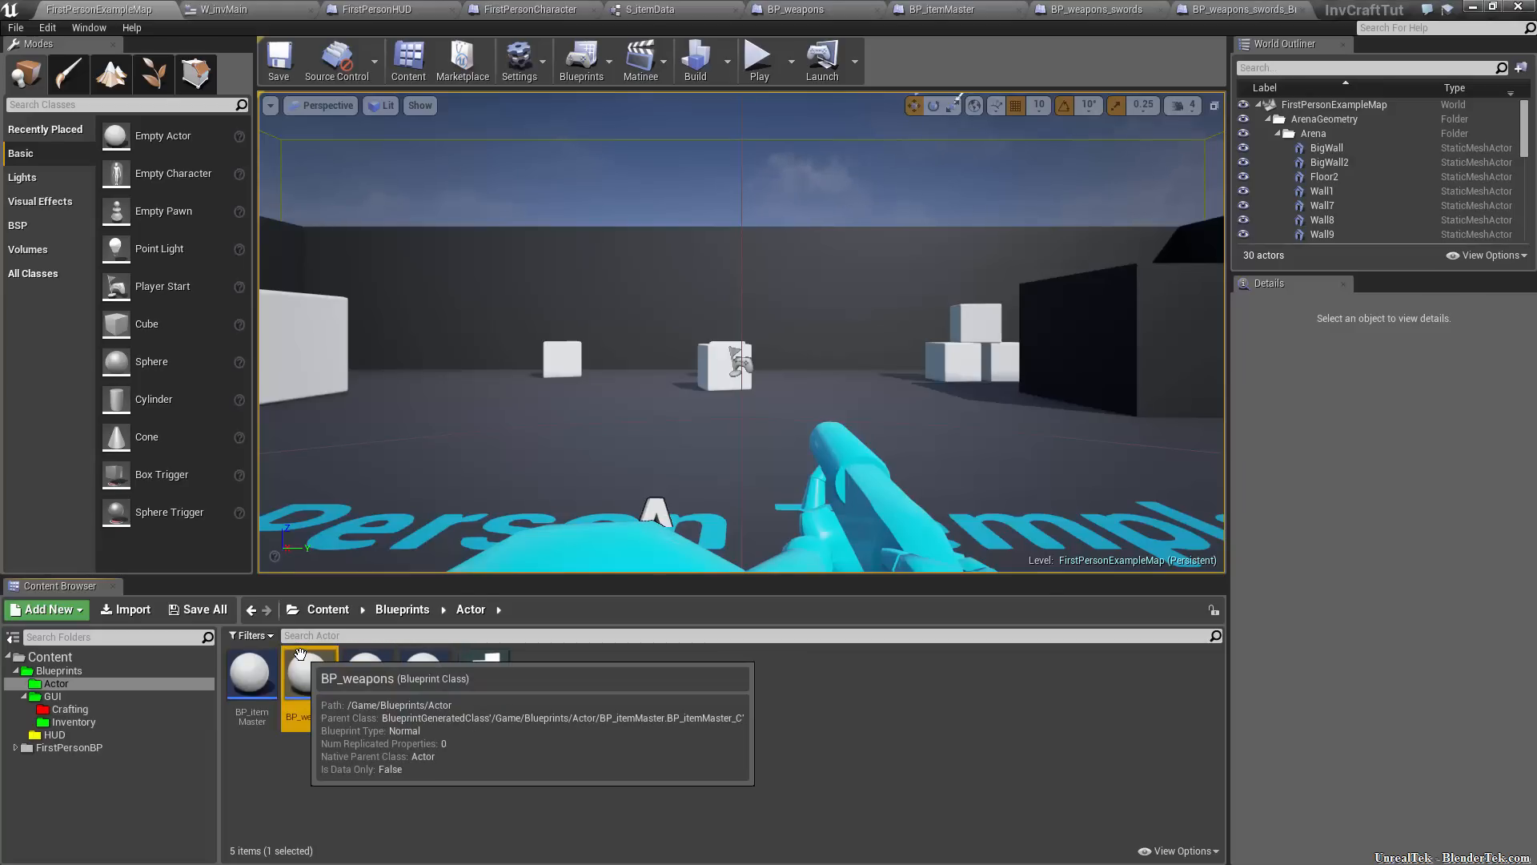
{"action": "left_click", "coordinate": [250, 666]}
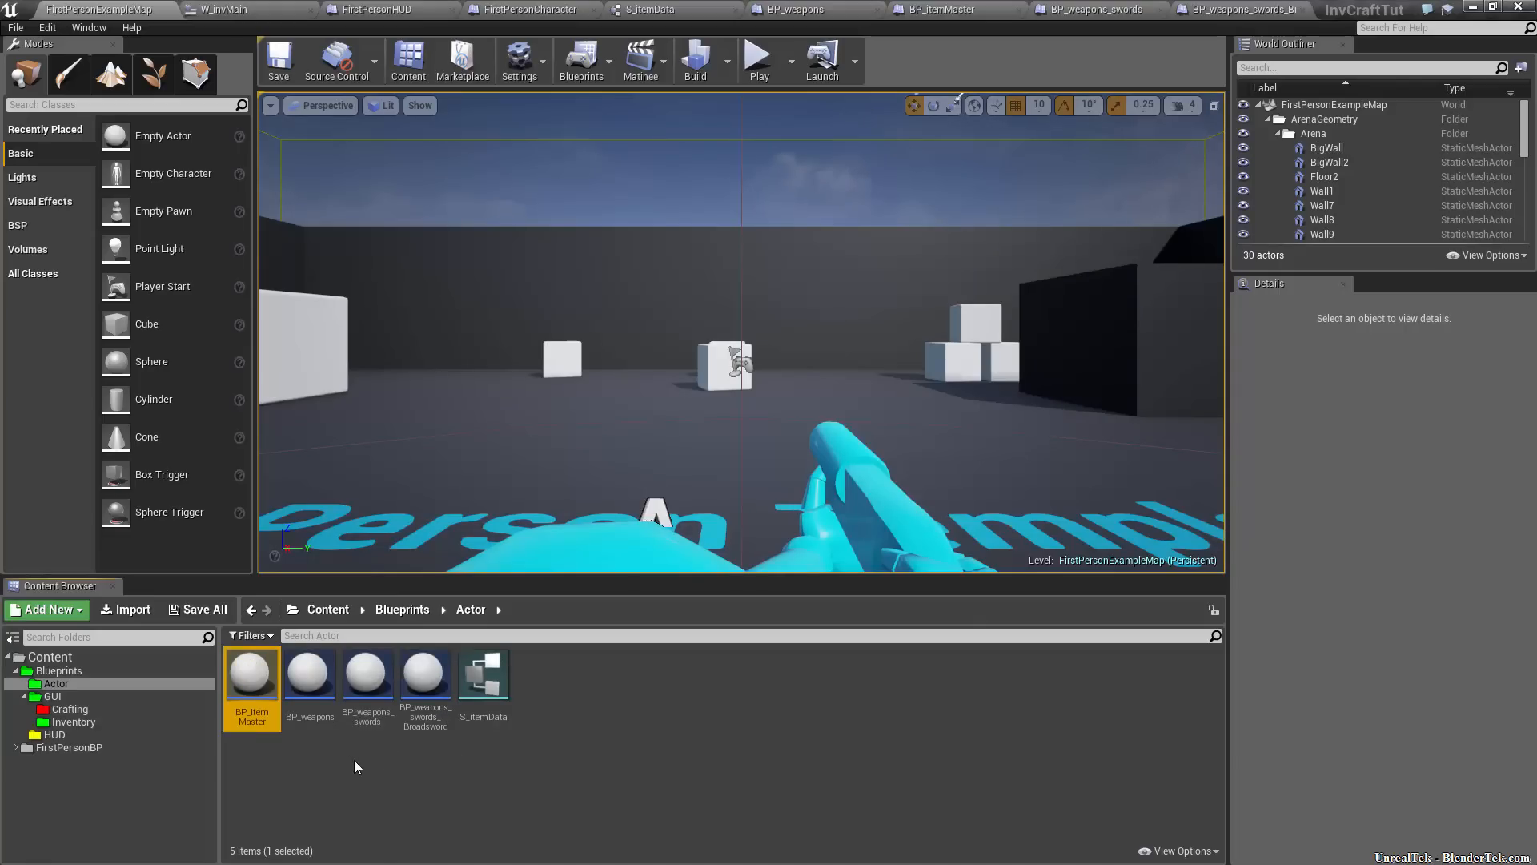
{"action": "mouse_move", "coordinate": [345, 677]}
{"action": "mouse_move", "coordinate": [431, 682]}
Force delete the BP_weapons_swords blueprint despite its remaining references
{"action": "left_click", "coordinate": [357, 696]}
{"action": "key", "text": "Delete"}
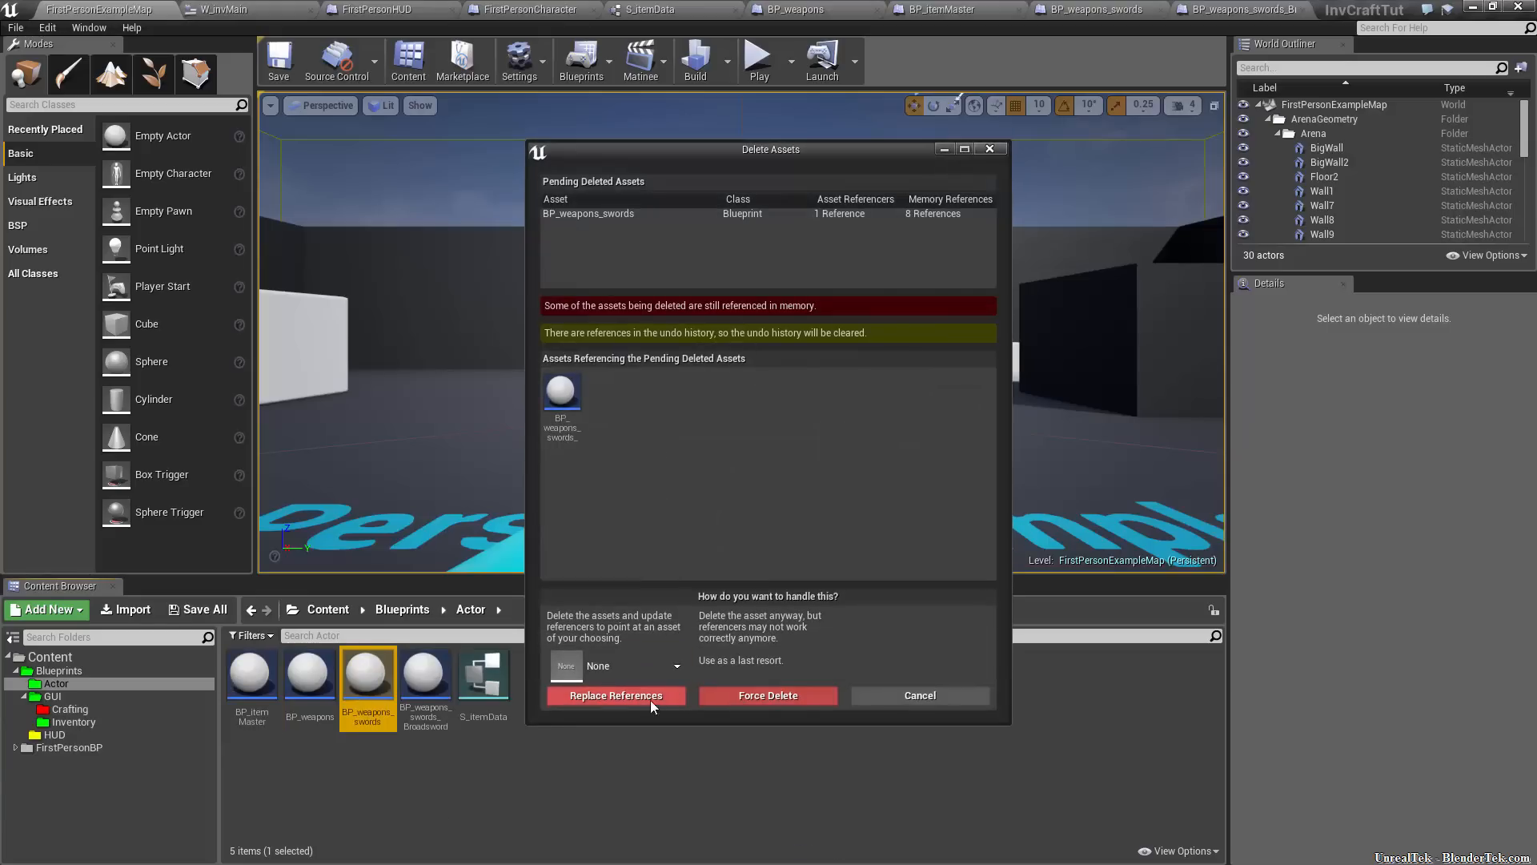
{"action": "left_click", "coordinate": [800, 698]}
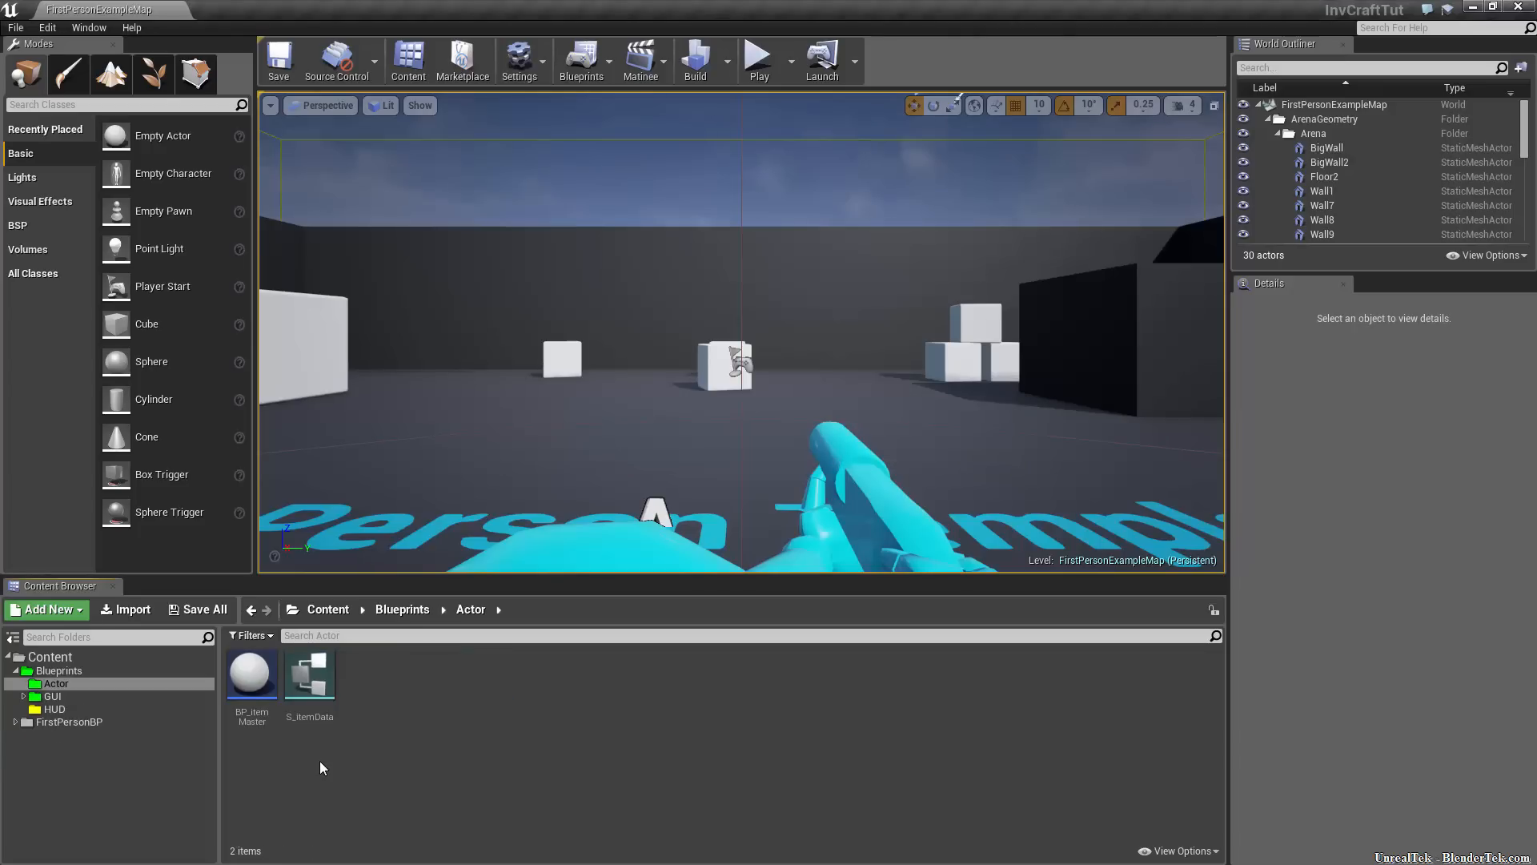
Open BP_itemMaster and expand its S Item Data defaults to examine the item fields
{"action": "left_click", "coordinate": [261, 708]}
{"action": "double_click", "coordinate": [261, 708]}
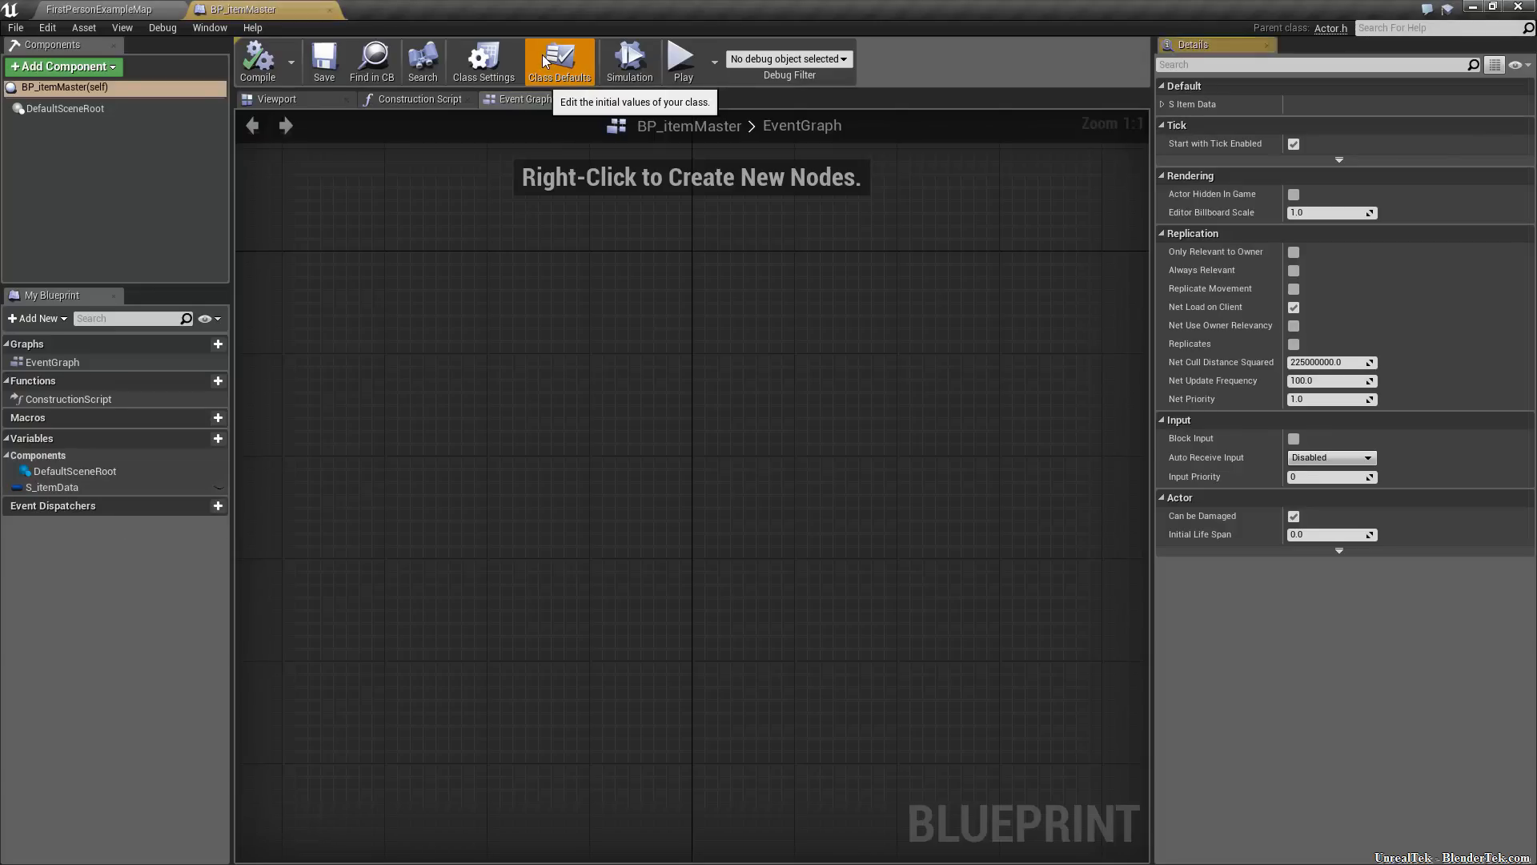
{"action": "left_click", "coordinate": [1164, 105]}
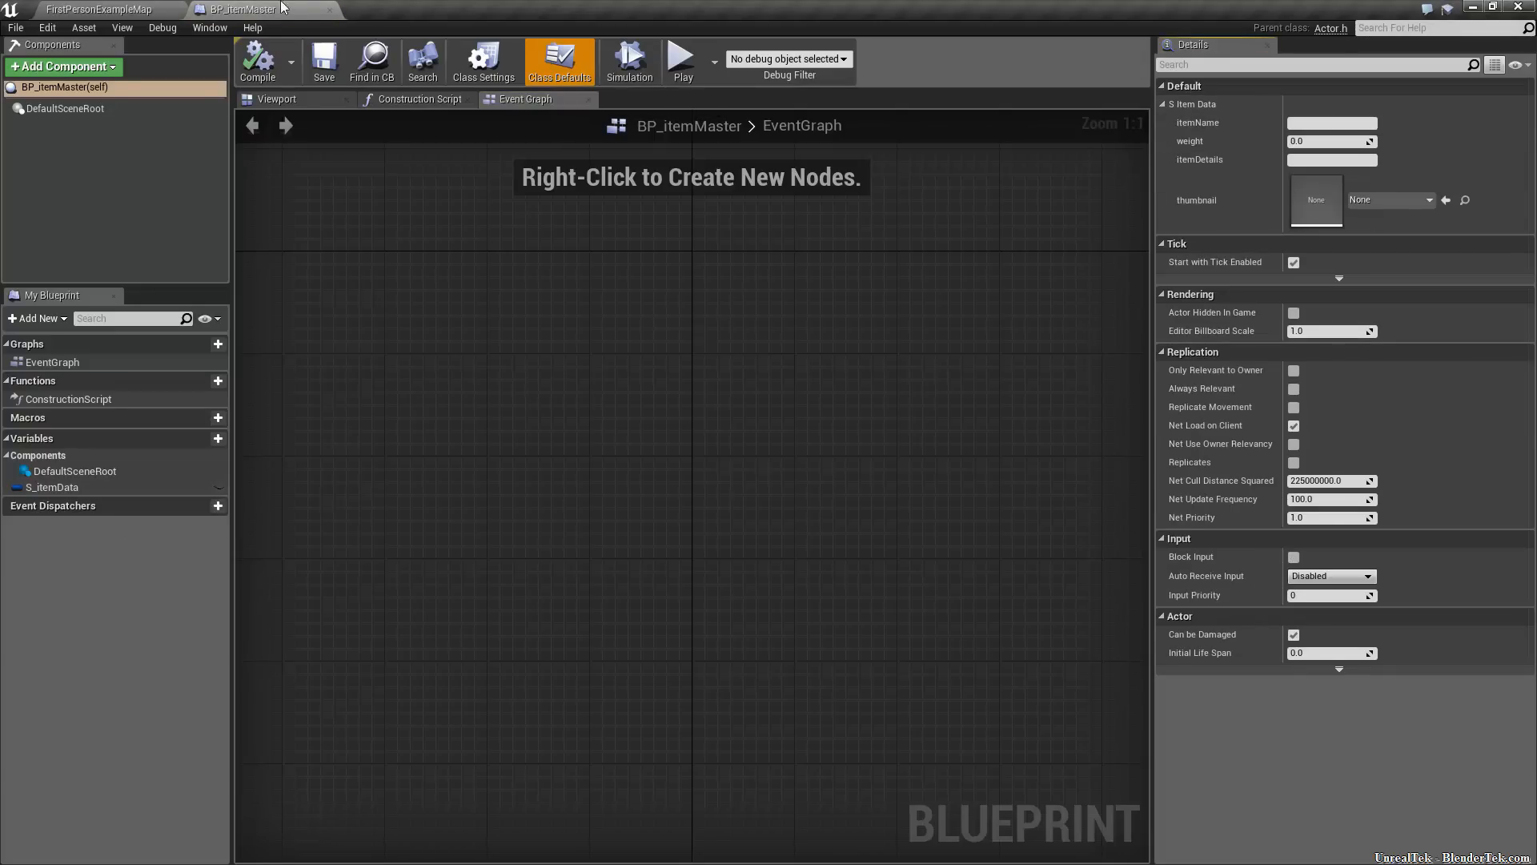
Create a new child blueprint based on BP_itemMaster
{"action": "left_click", "coordinate": [126, 9]}
{"action": "right_click", "coordinate": [260, 680]}
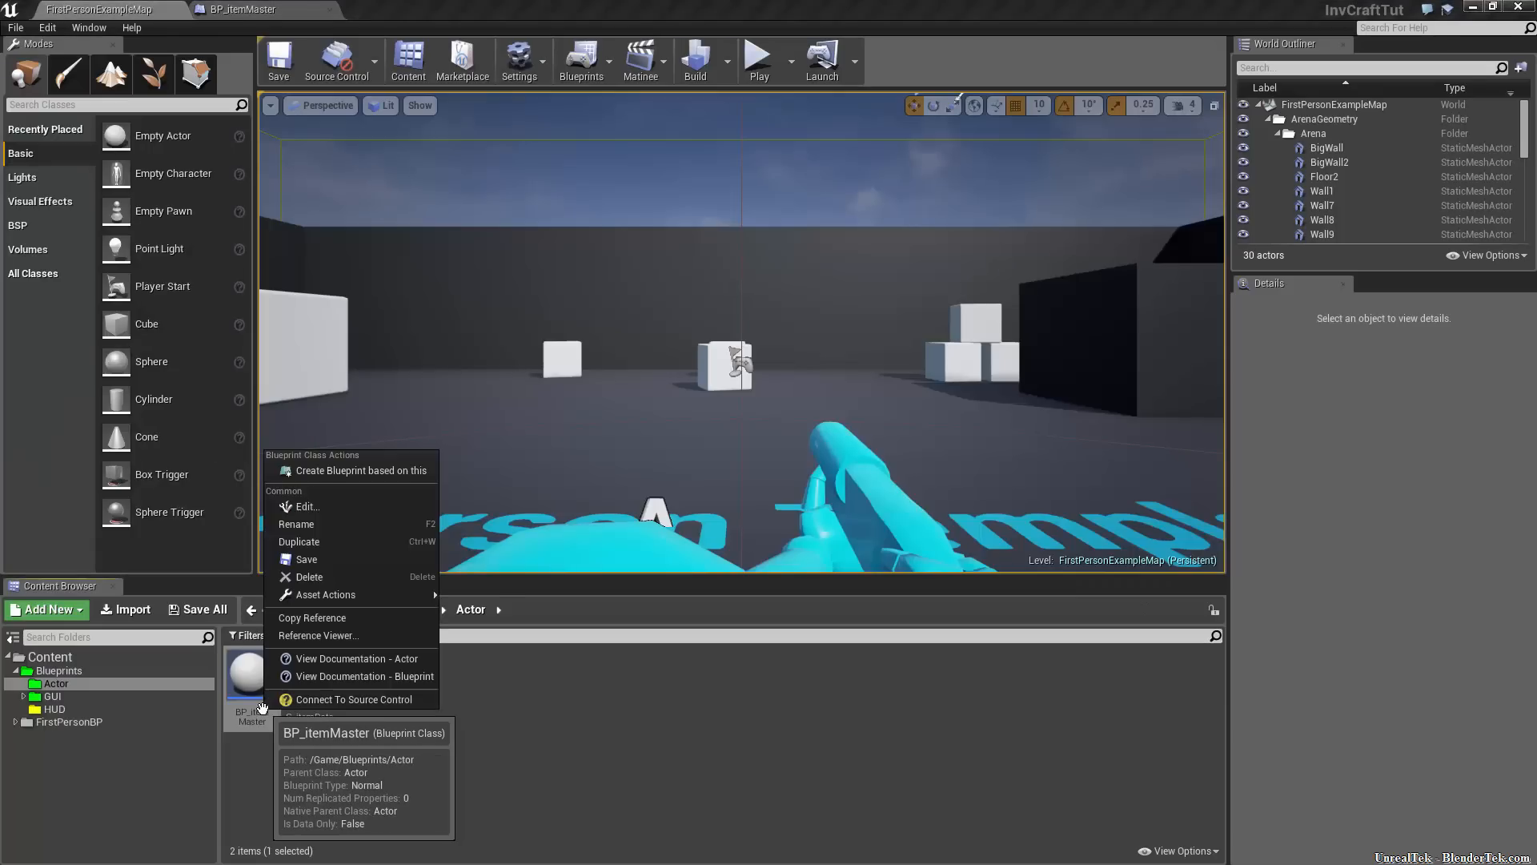
{"action": "left_click", "coordinate": [381, 473]}
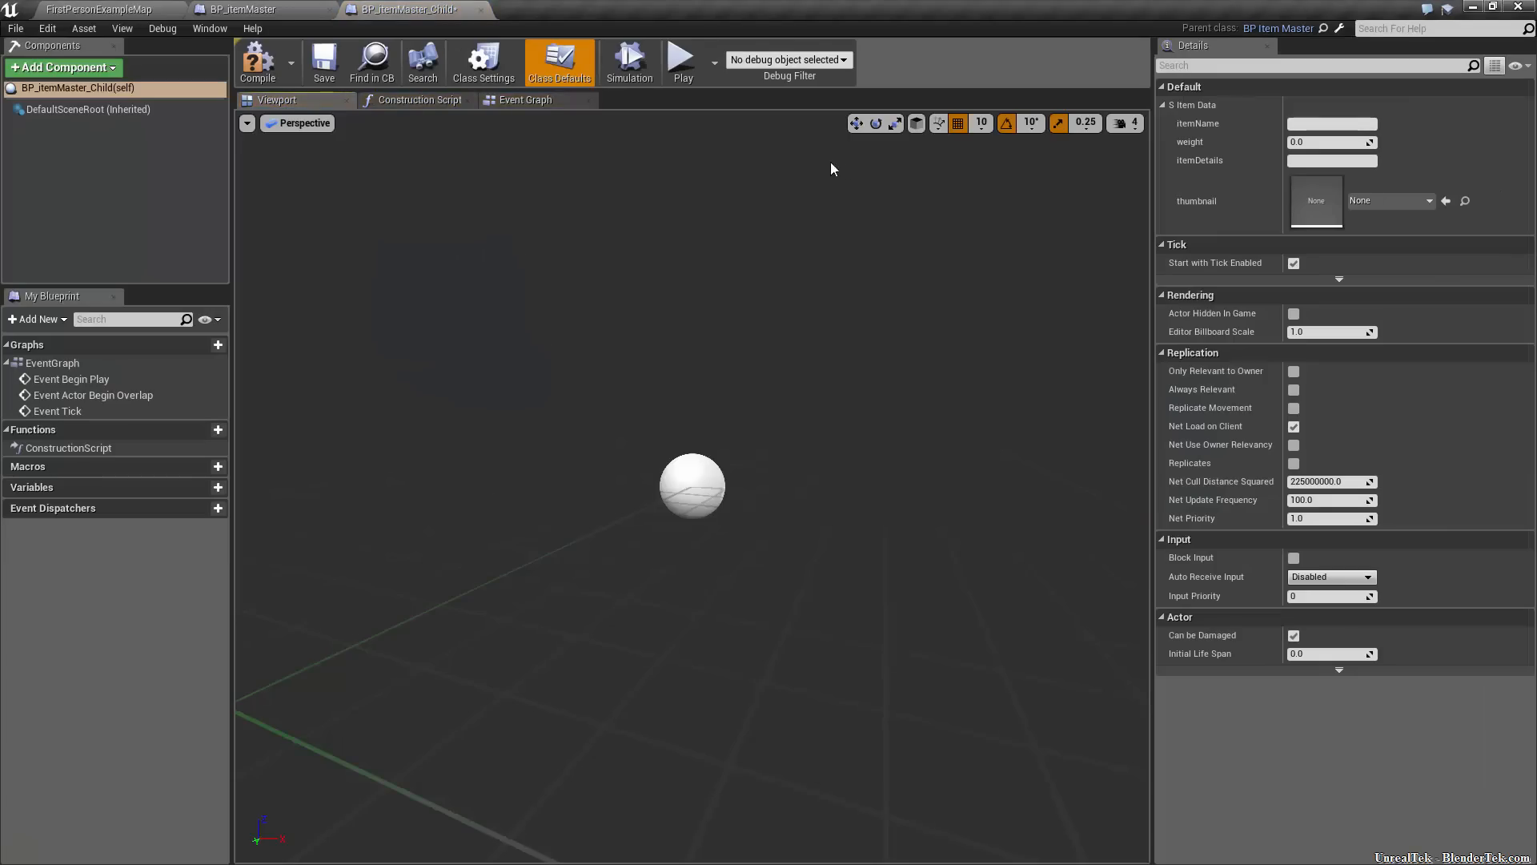
Set the child's itemName to Apple, weight to 0.25, itemDetails to "A tasty red apple" and thumbnail to FirstPersonCrosshair, and close both blueprint editors
{"action": "left_click", "coordinate": [1316, 123]}
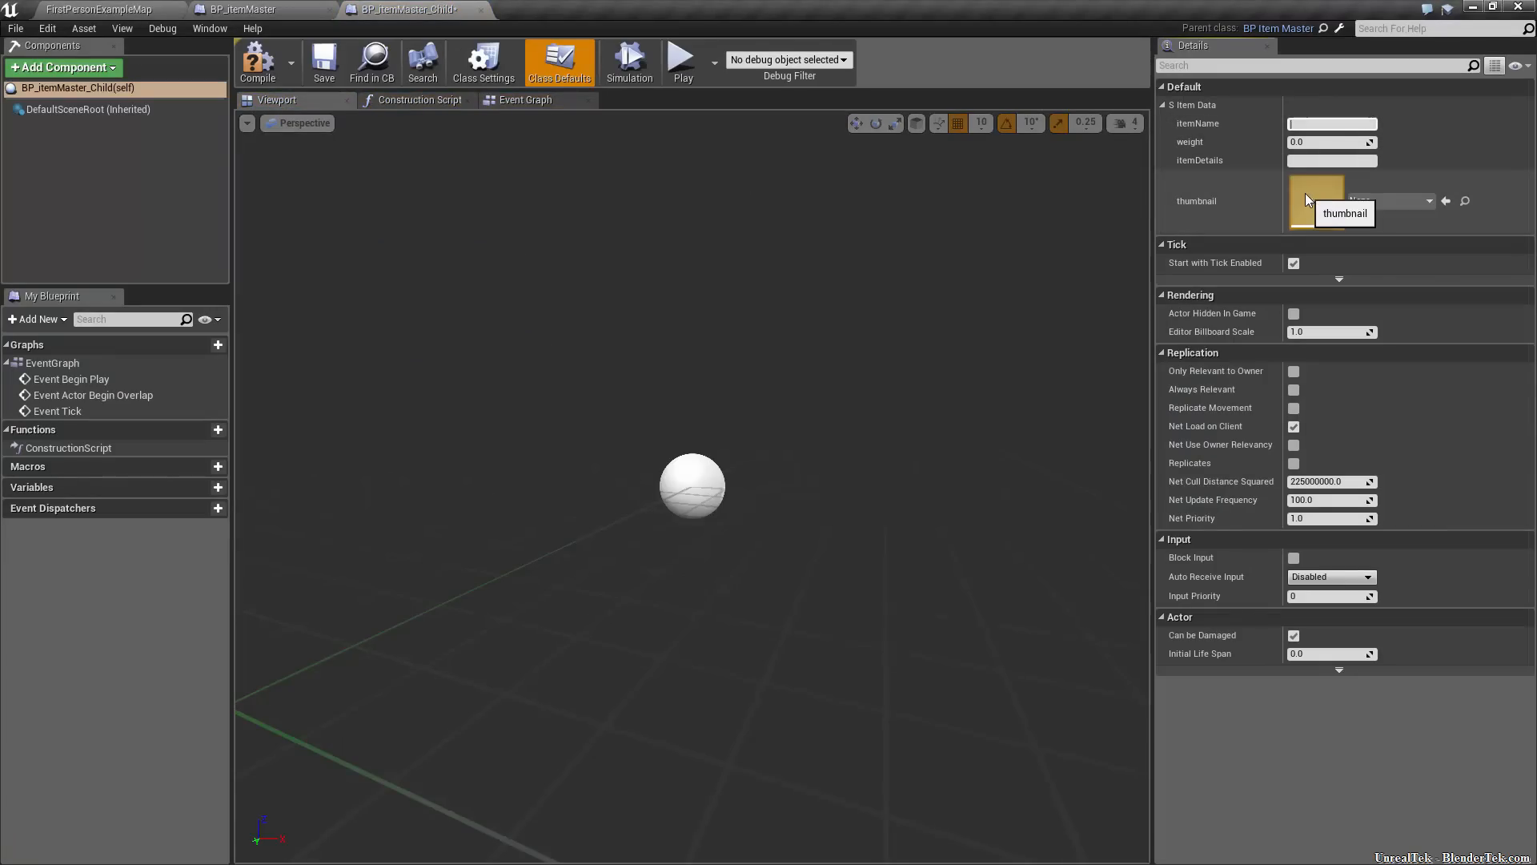
{"action": "type", "text": "Apple"}
{"action": "key", "text": "Tab"}
{"action": "type", "text": "0.25"}
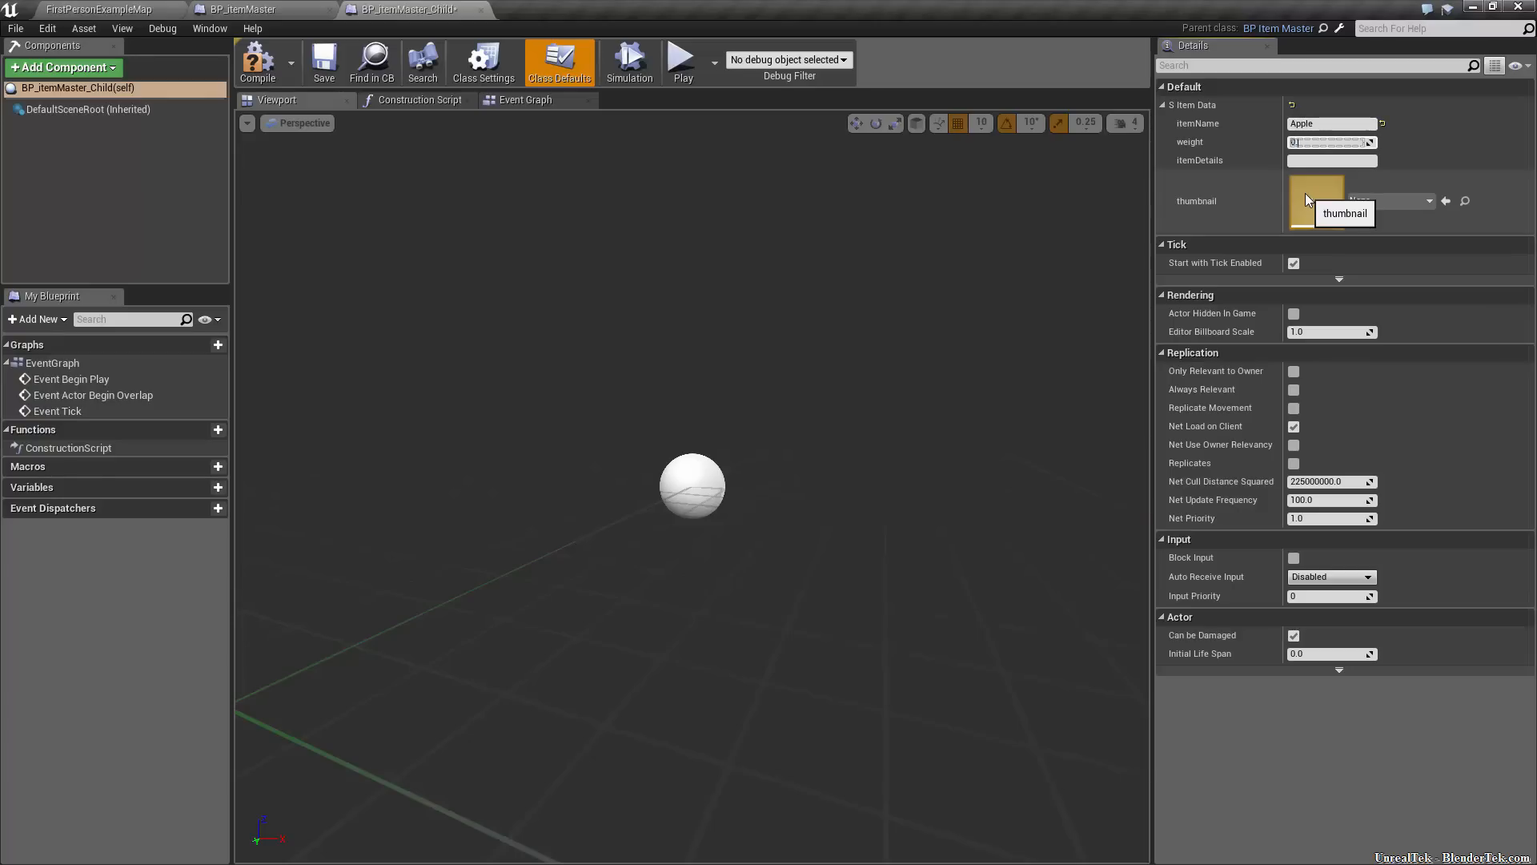
{"action": "key", "text": "Tab"}
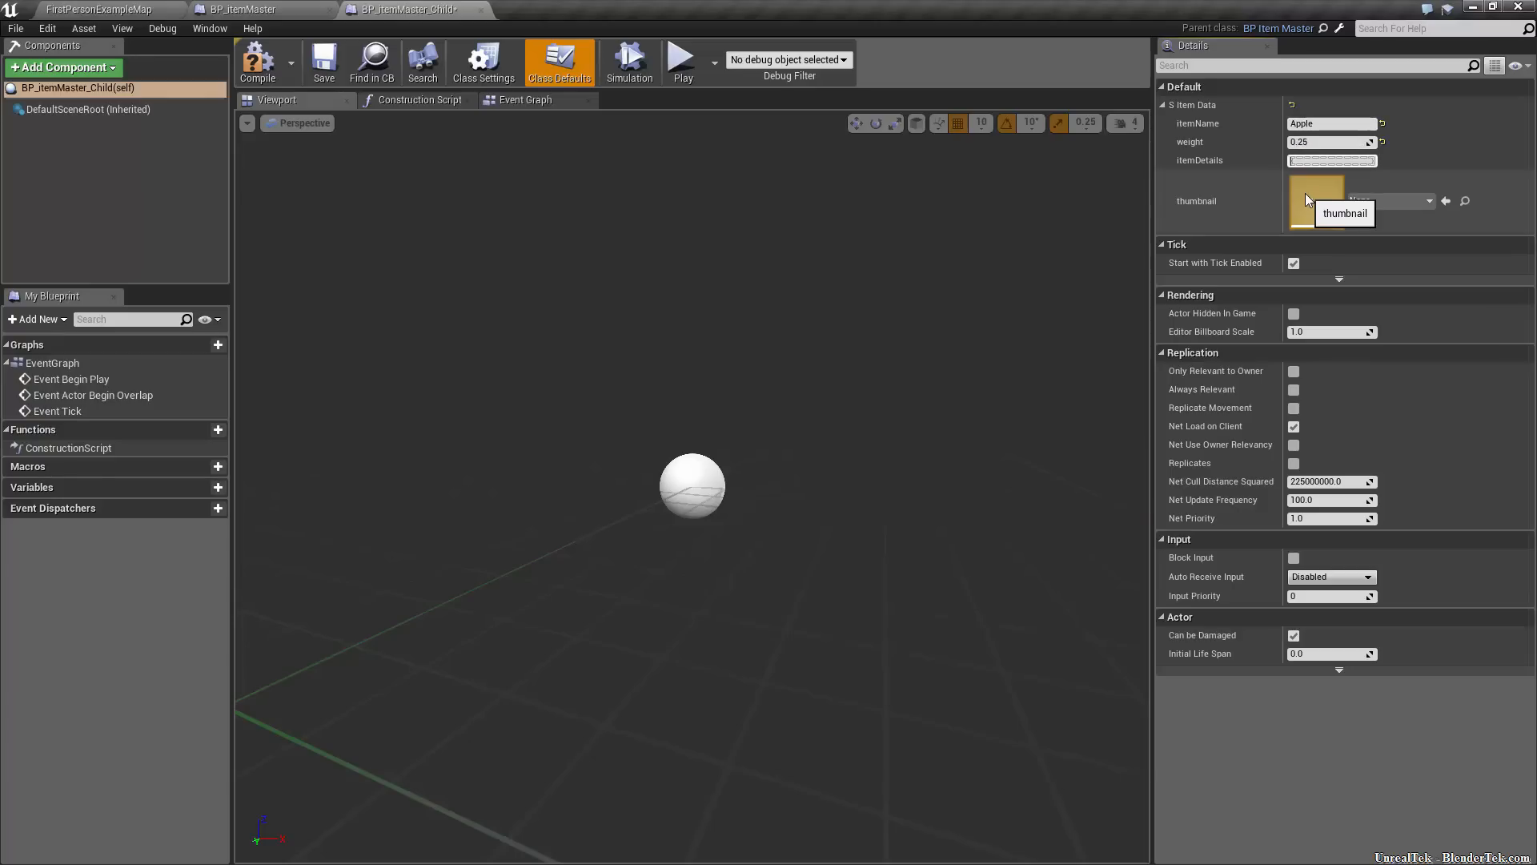
{"action": "type", "text": "A tasty red apple"}
{"action": "left_click", "coordinate": [1390, 201]}
{"action": "left_click", "coordinate": [1374, 328]}
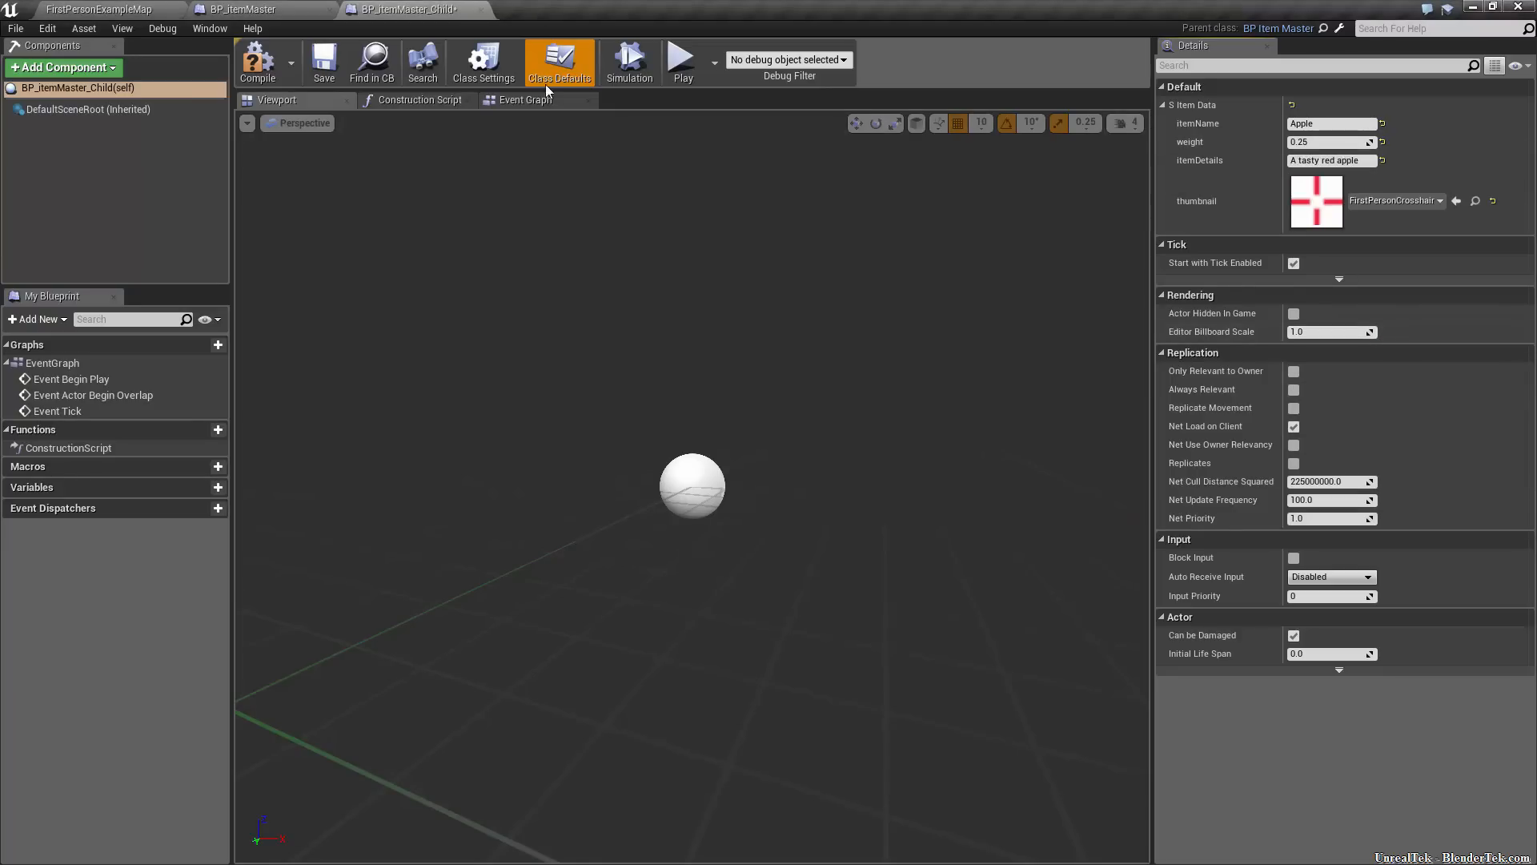
{"action": "left_click", "coordinate": [480, 9]}
{"action": "left_click", "coordinate": [329, 9]}
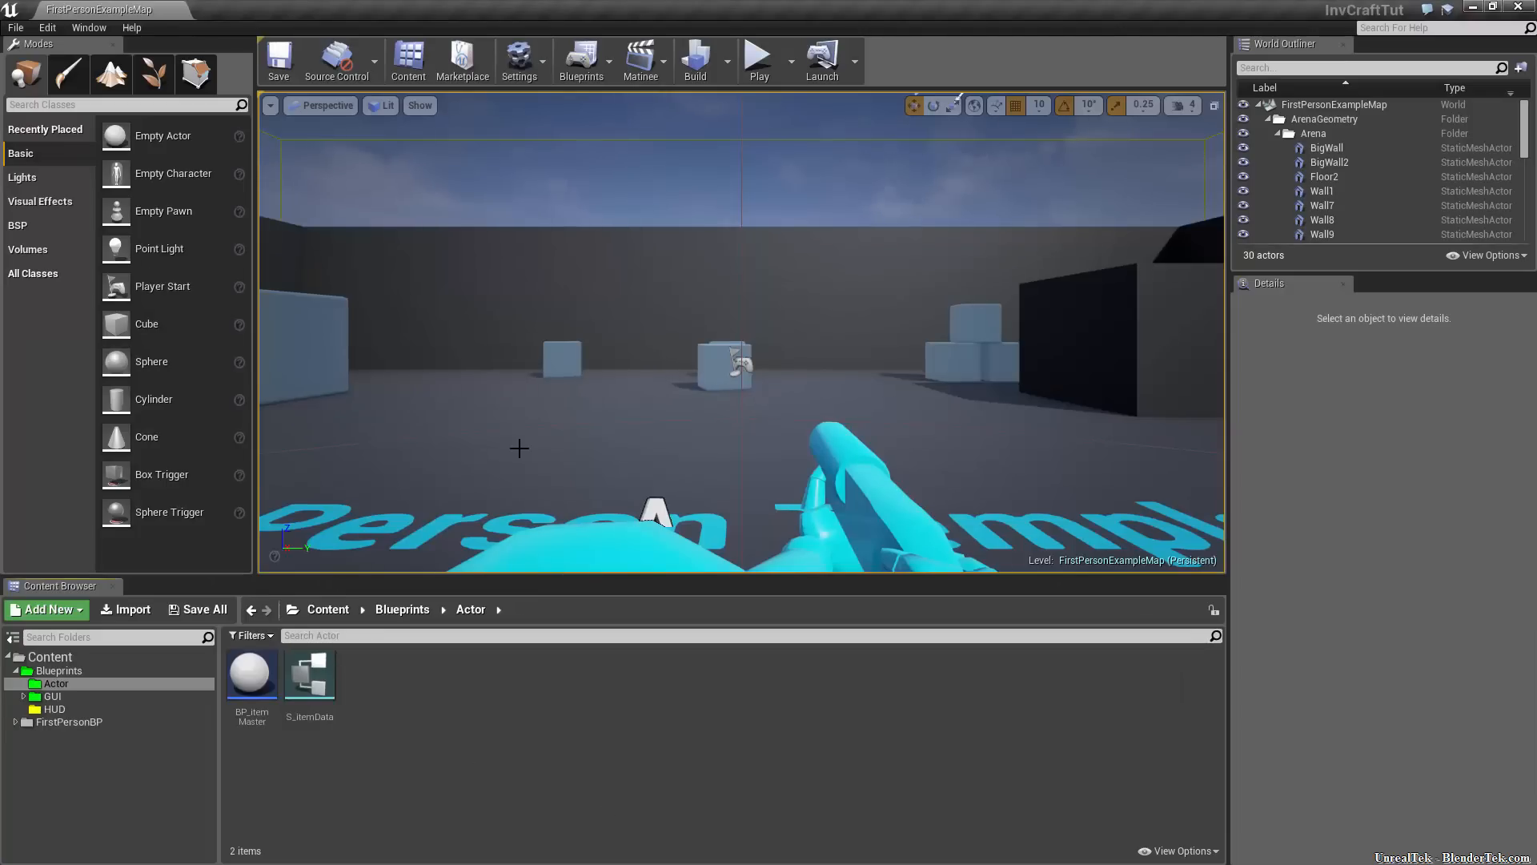
Open the FirstPersonCharacter blueprint from the Blueprints folder and return to the level editor
{"action": "left_click", "coordinate": [99, 671]}
{"action": "double_click", "coordinate": [420, 681]}
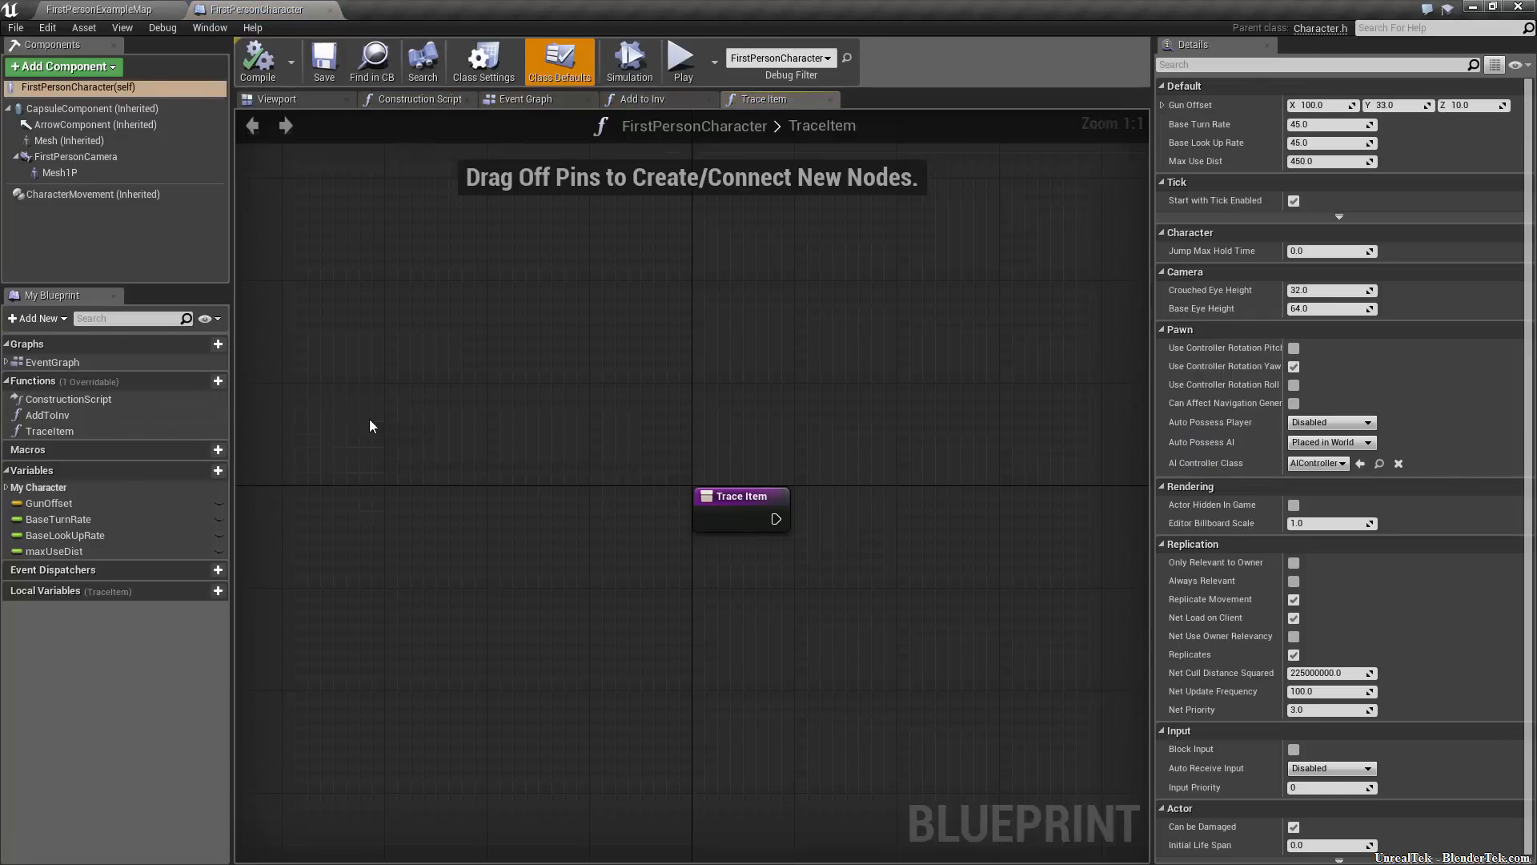
{"action": "left_click", "coordinate": [152, 8]}
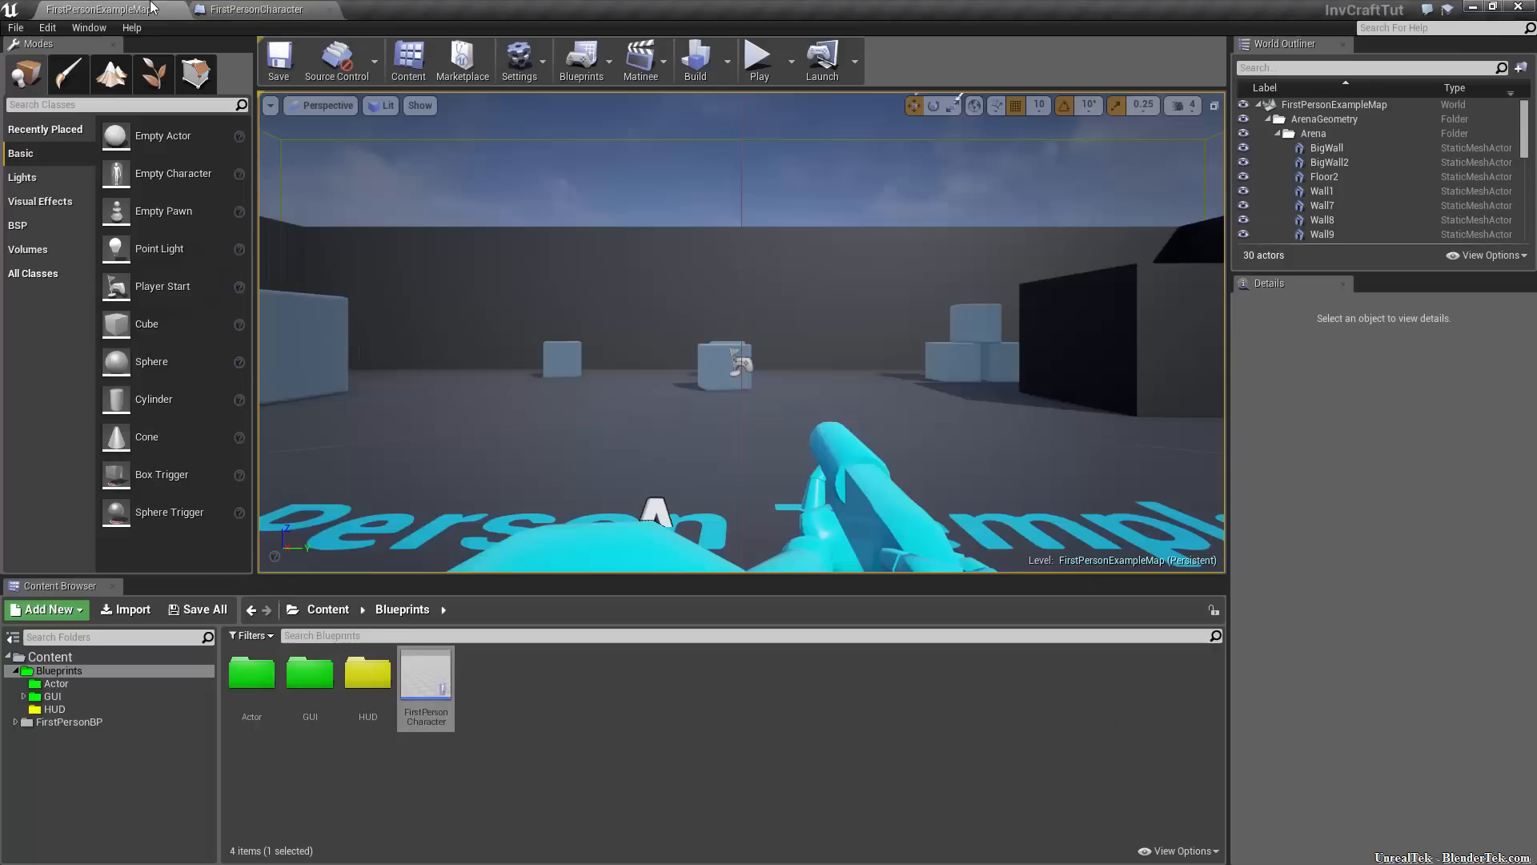